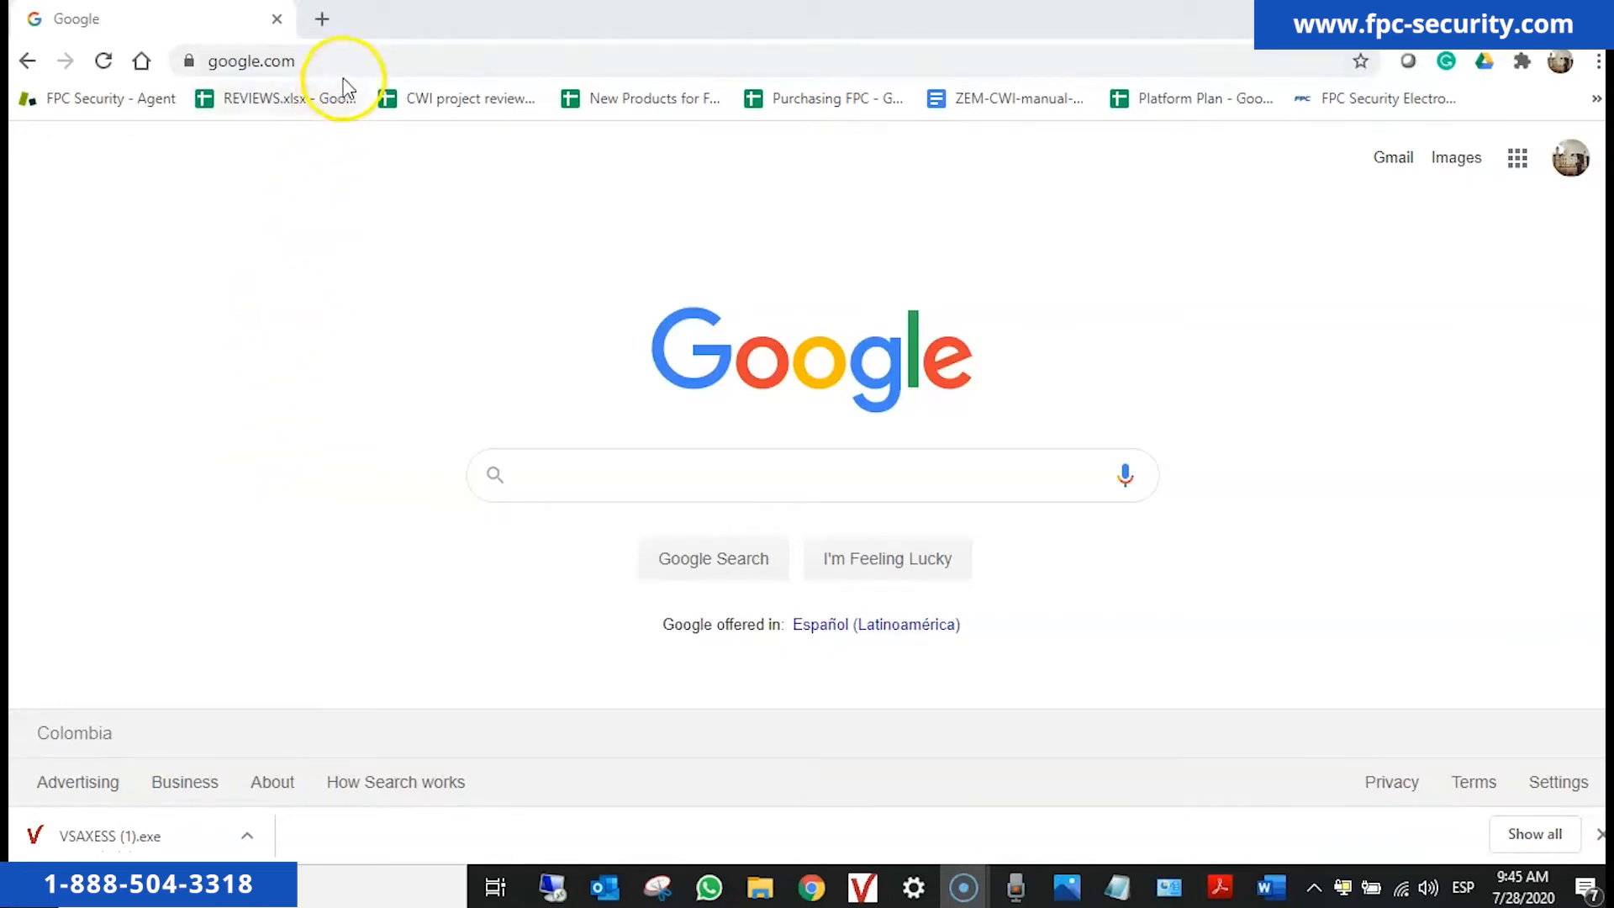
# - Go to visionistech.com and open the Support > VSAXESS Desktop Software page
pyautogui.click(344, 62)
pyautogui.write('visionistech')
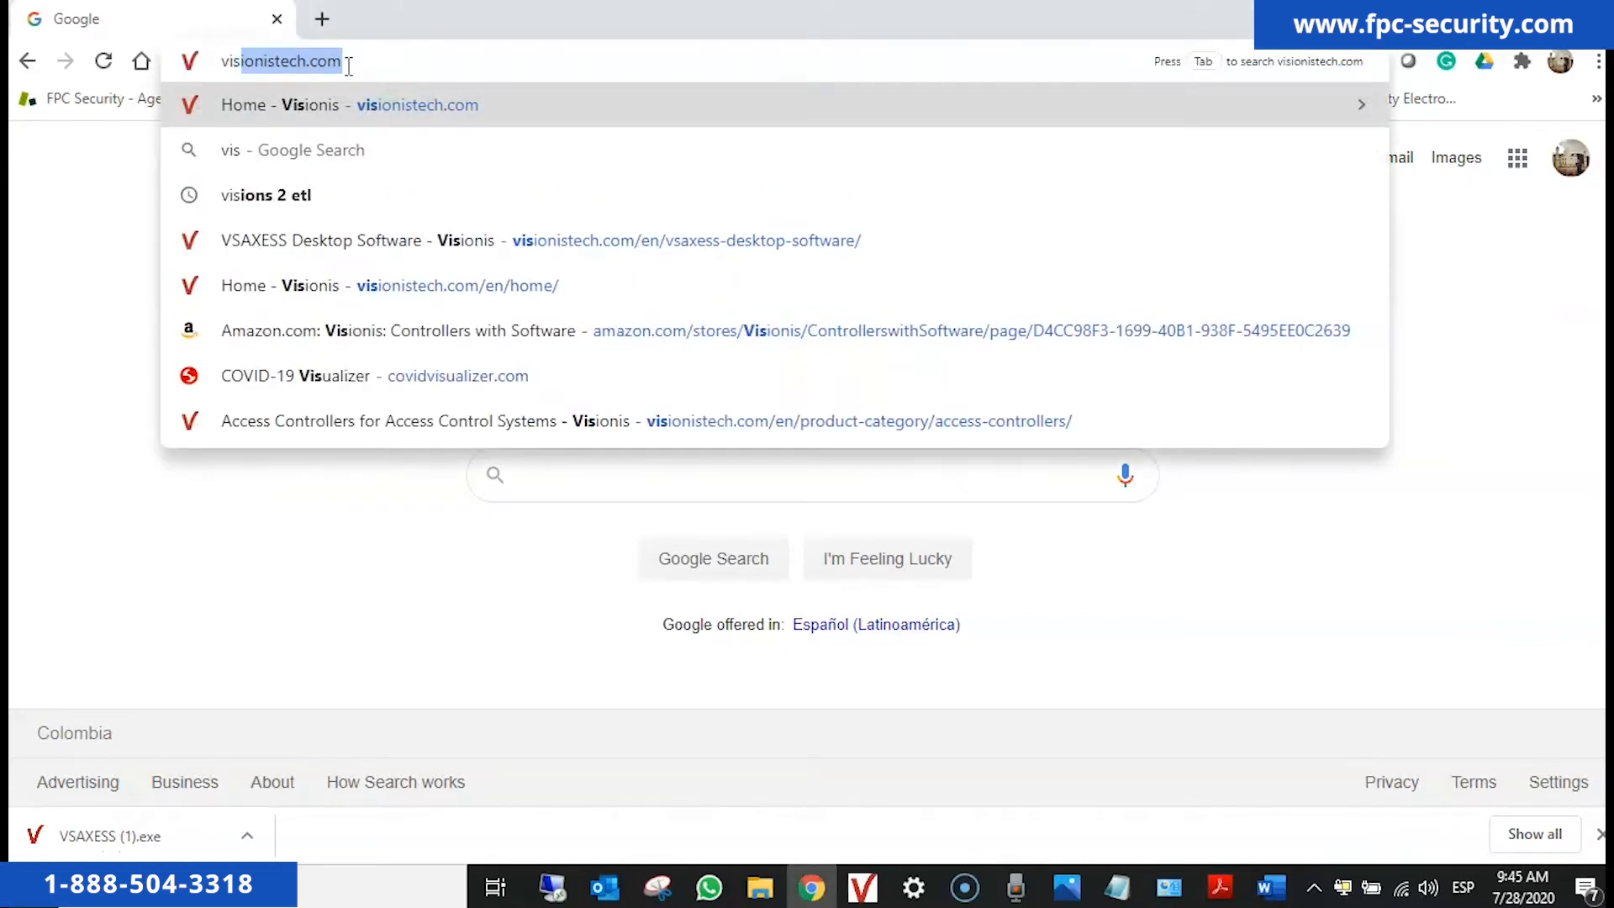
pyautogui.write('.co')
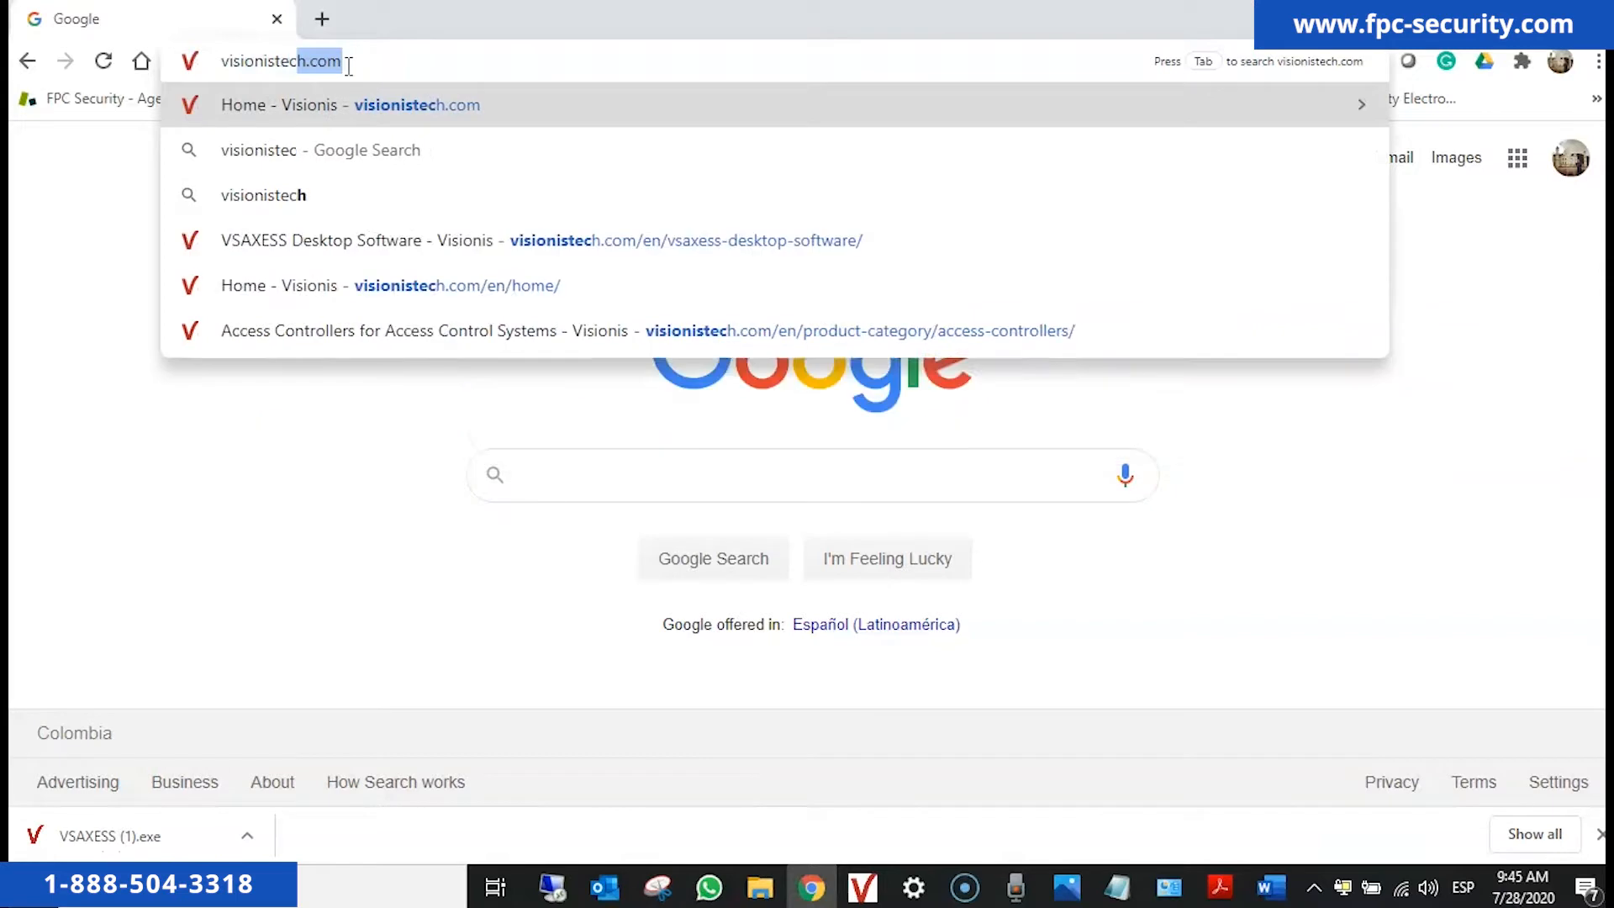
pyautogui.write('m')
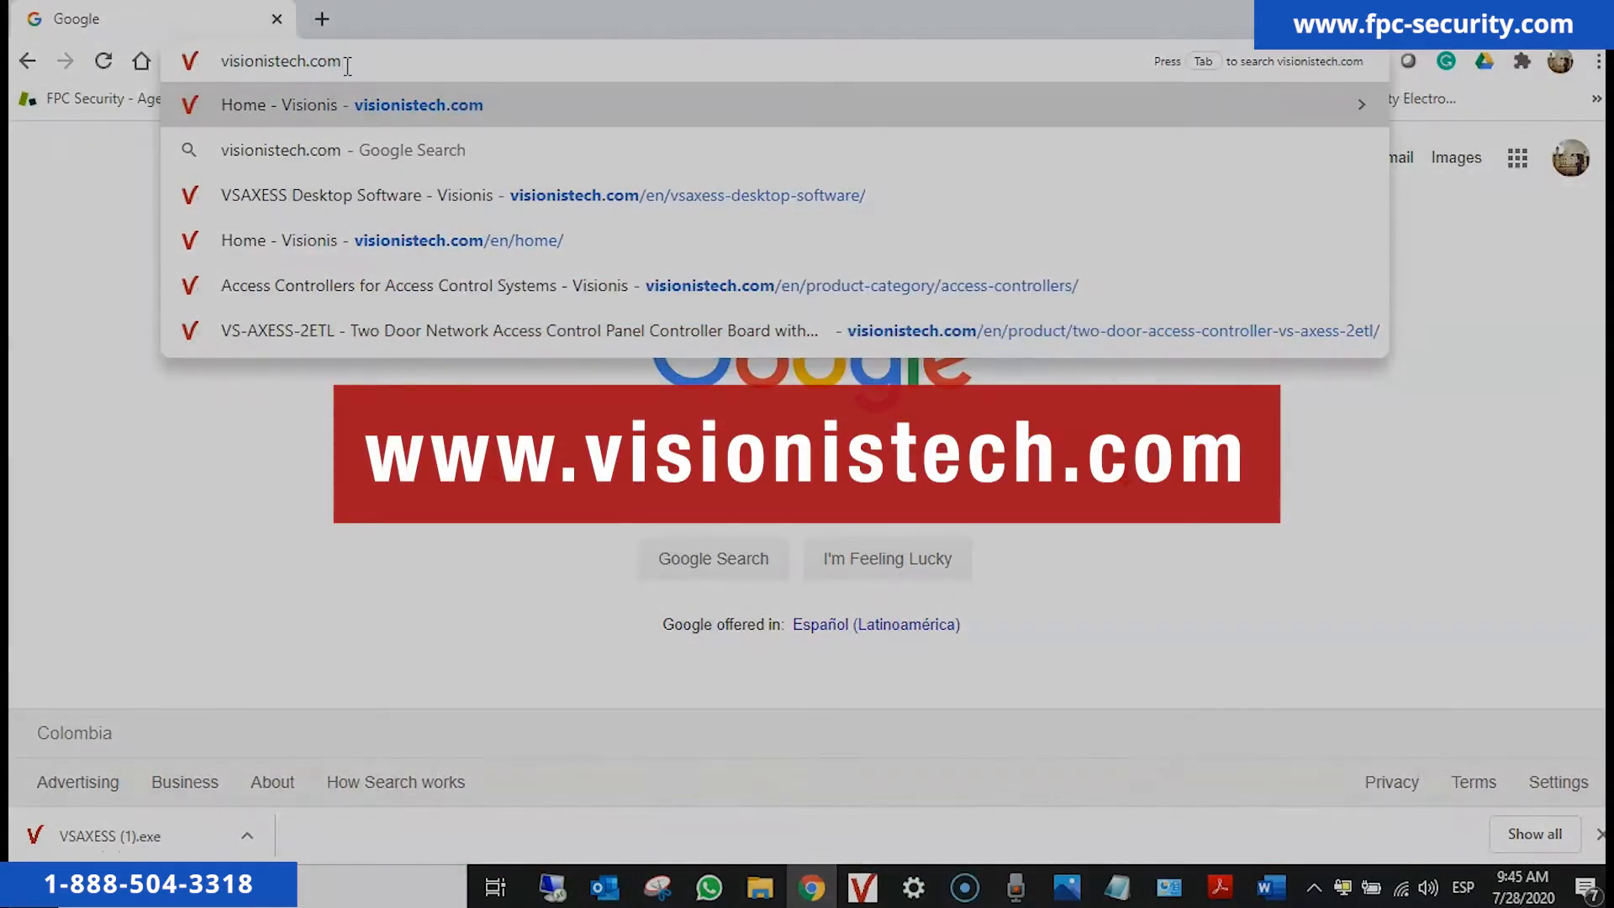
pyautogui.click(387, 99)
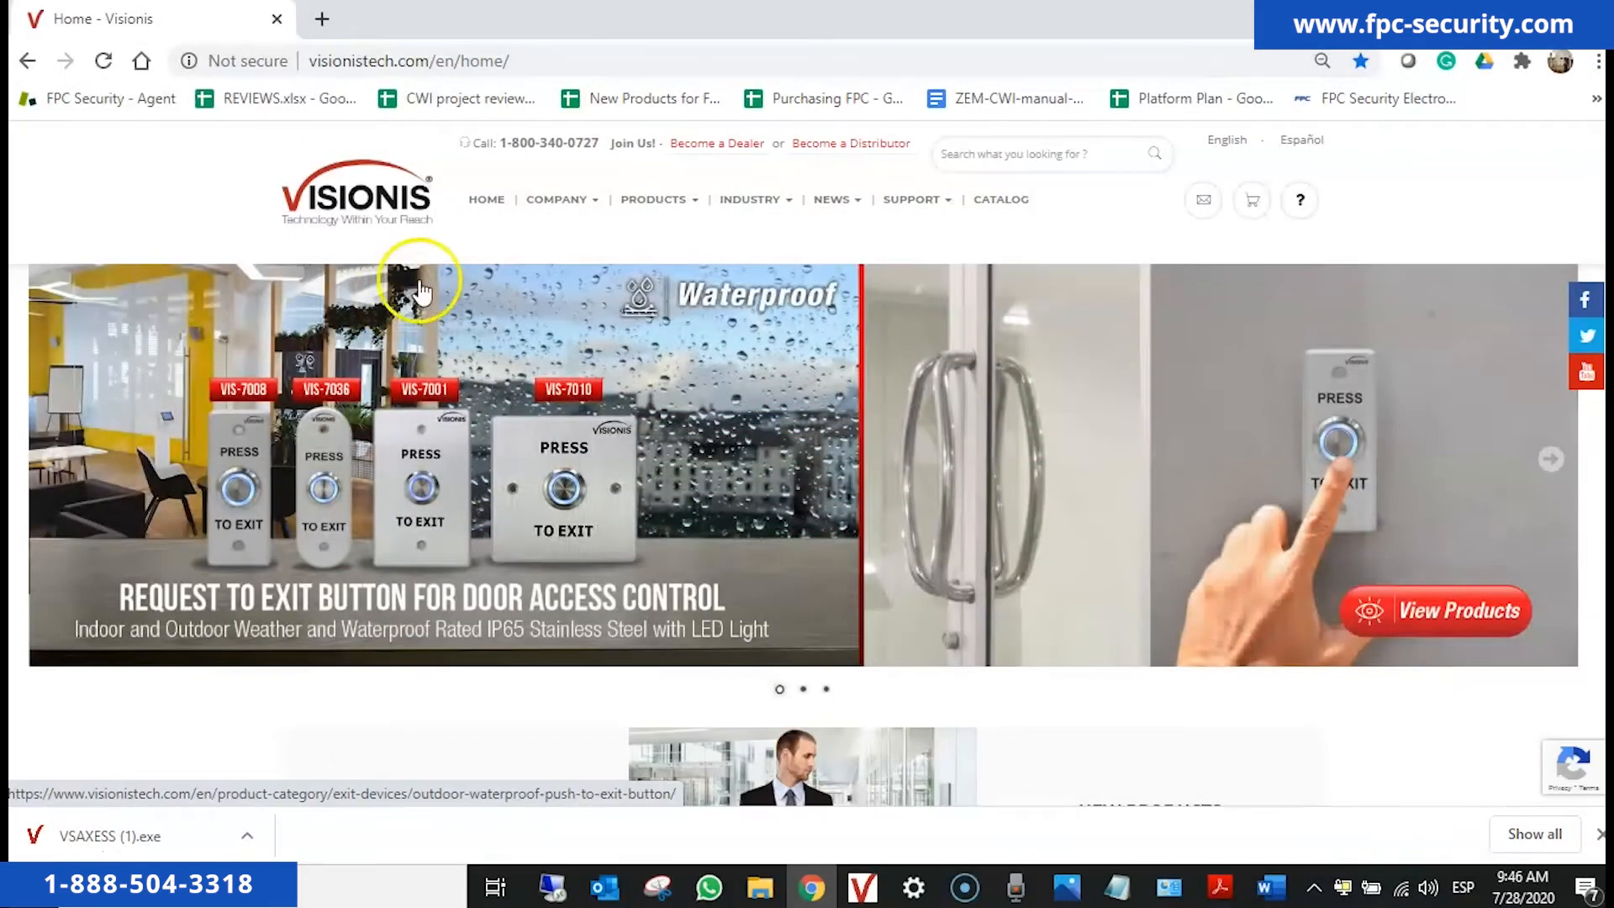
pyautogui.moveTo(912, 206)
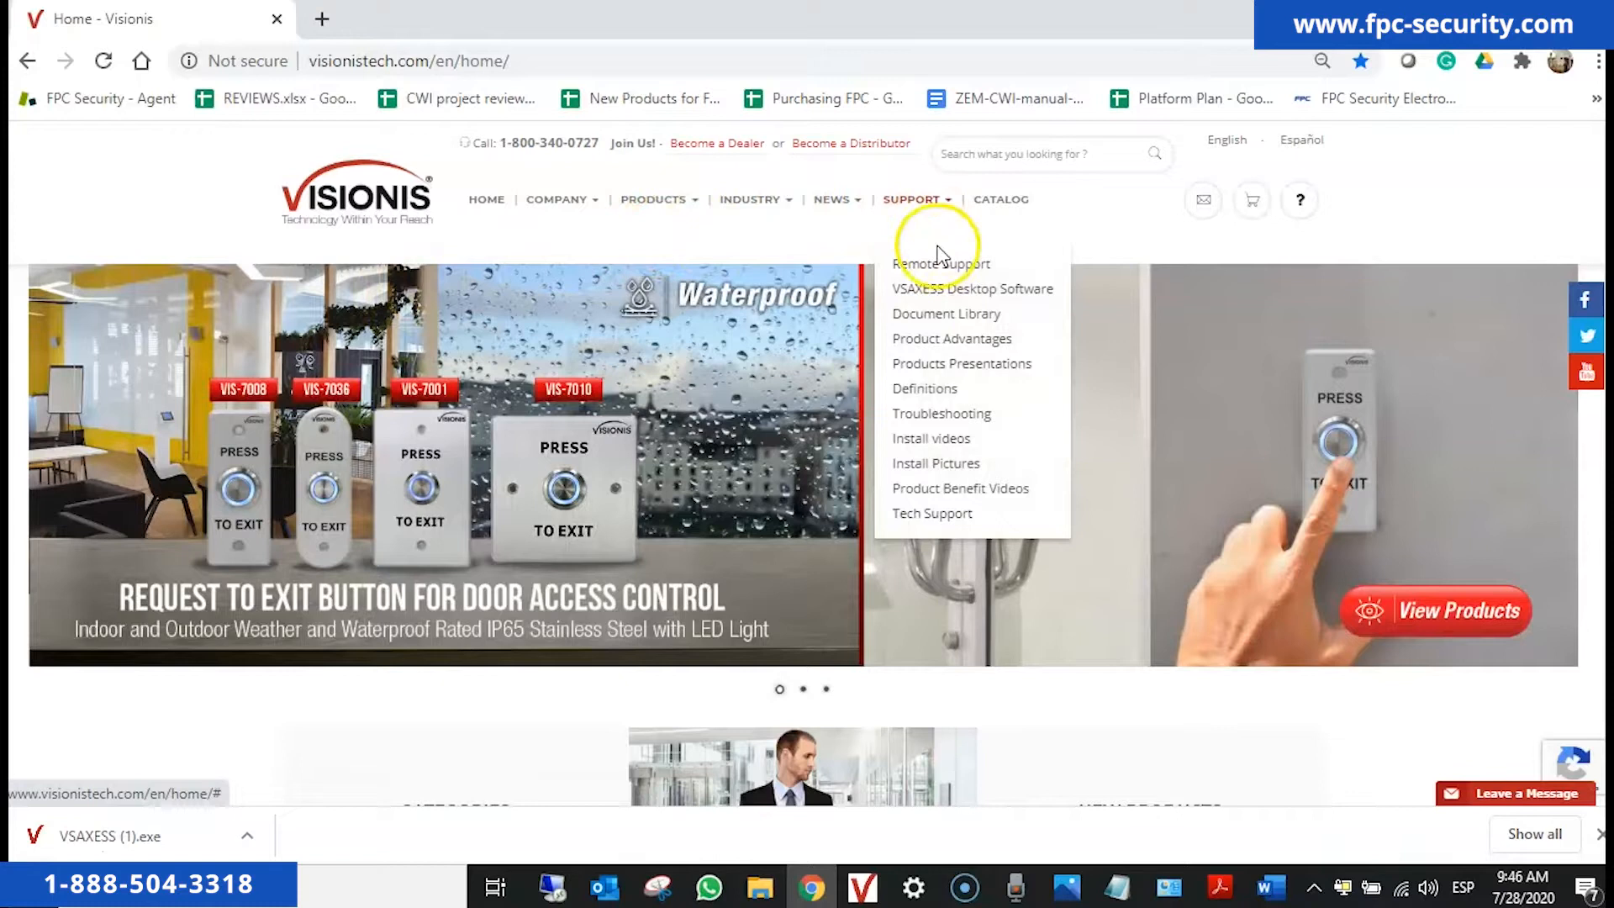
pyautogui.click(952, 288)
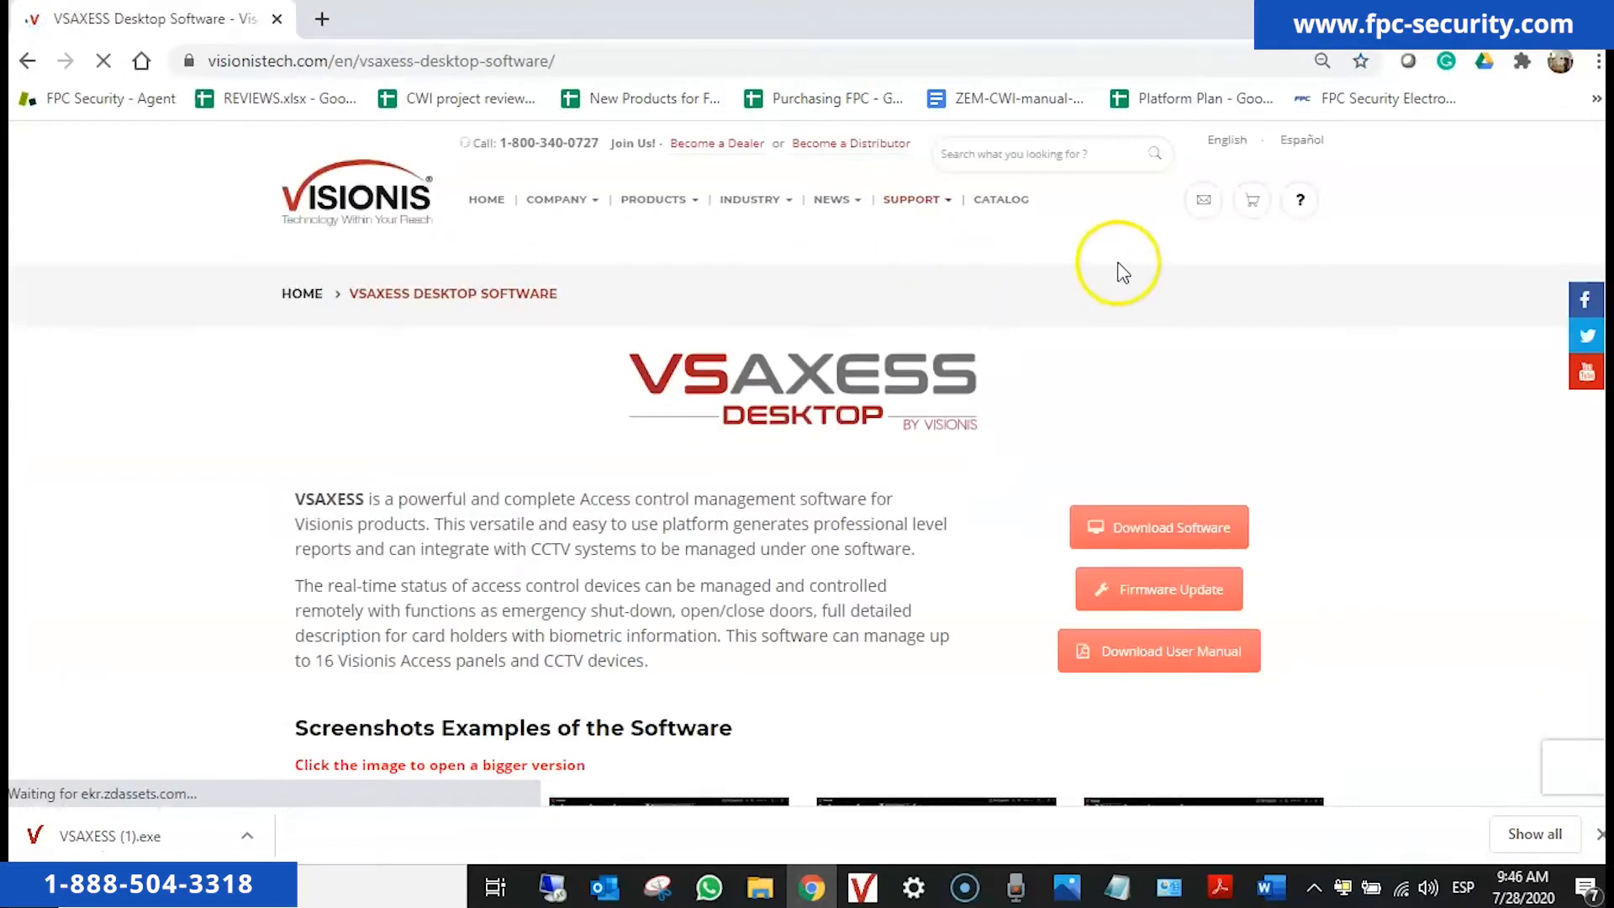
# - Download the VSAXESS desktop software installer and SADPTool.zip
pyautogui.scroll(-3, 1206, 277)
pyautogui.click(1176, 275)
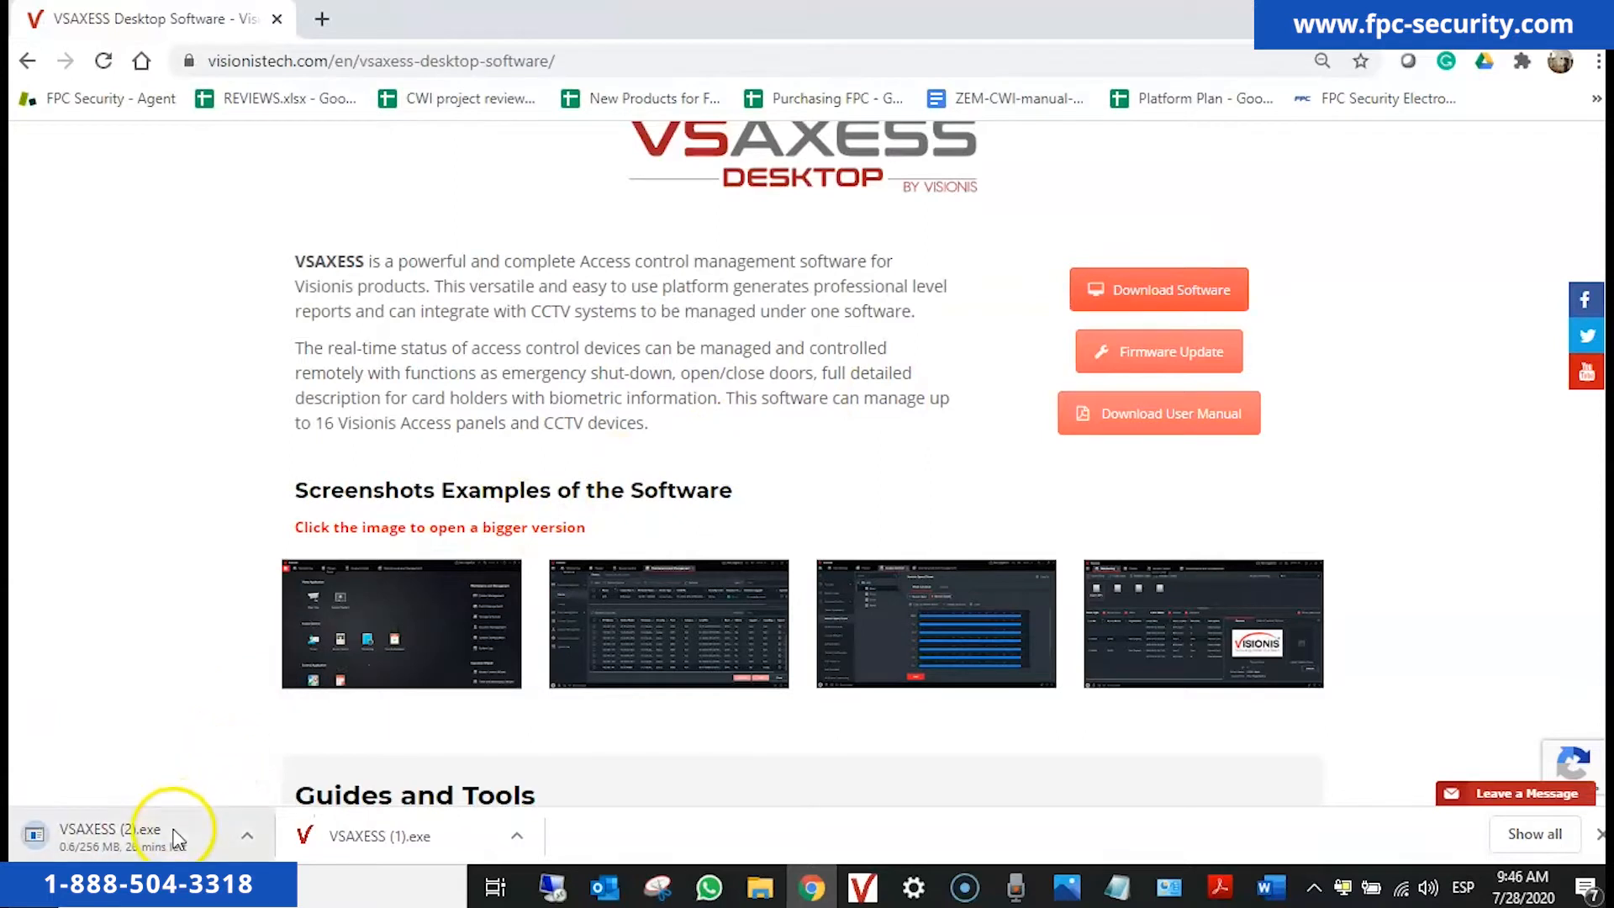
pyautogui.scroll(-8, 1244, 291)
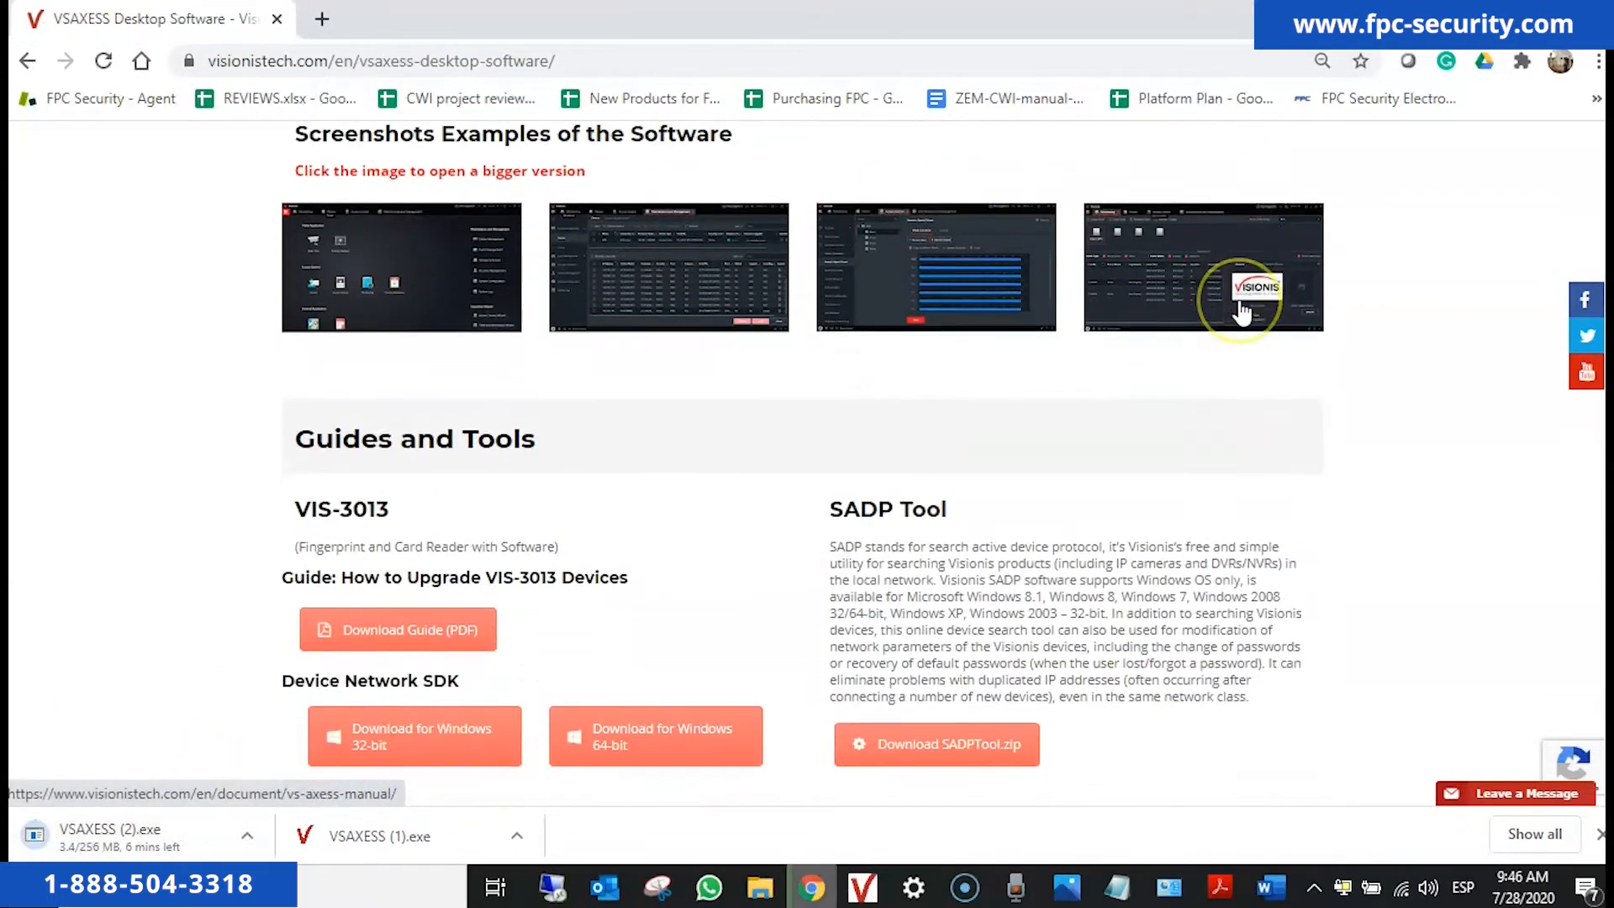
pyautogui.click(963, 397)
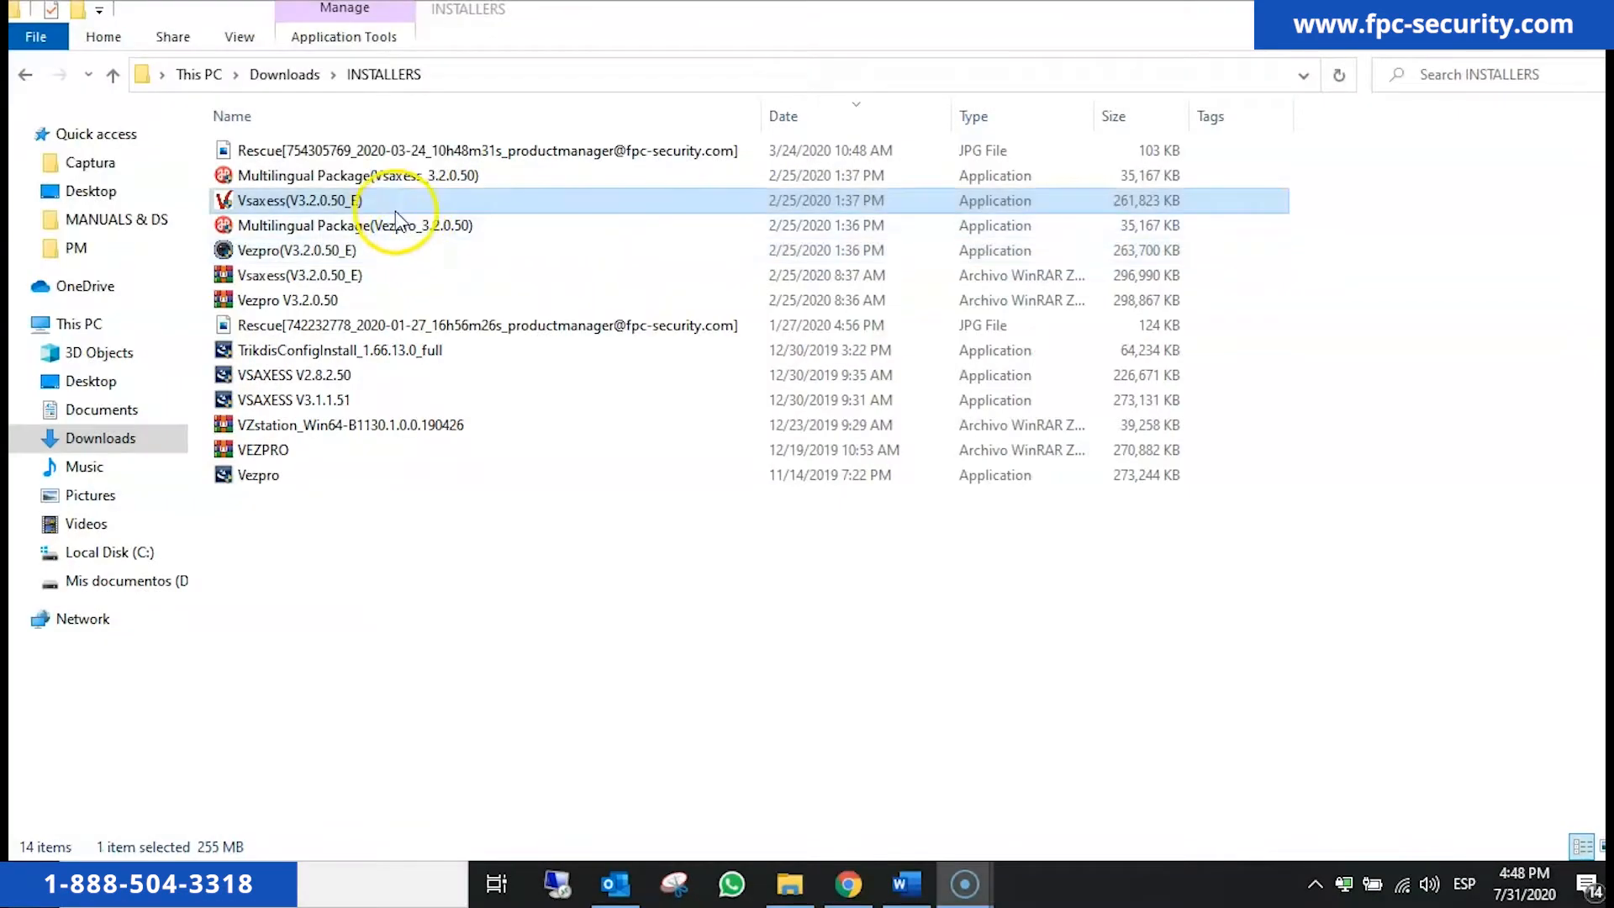
# - Run the Vsaxess V3.2.0.50_E installer with default features and finish, launching the client
pyautogui.doubleClick(378, 201)
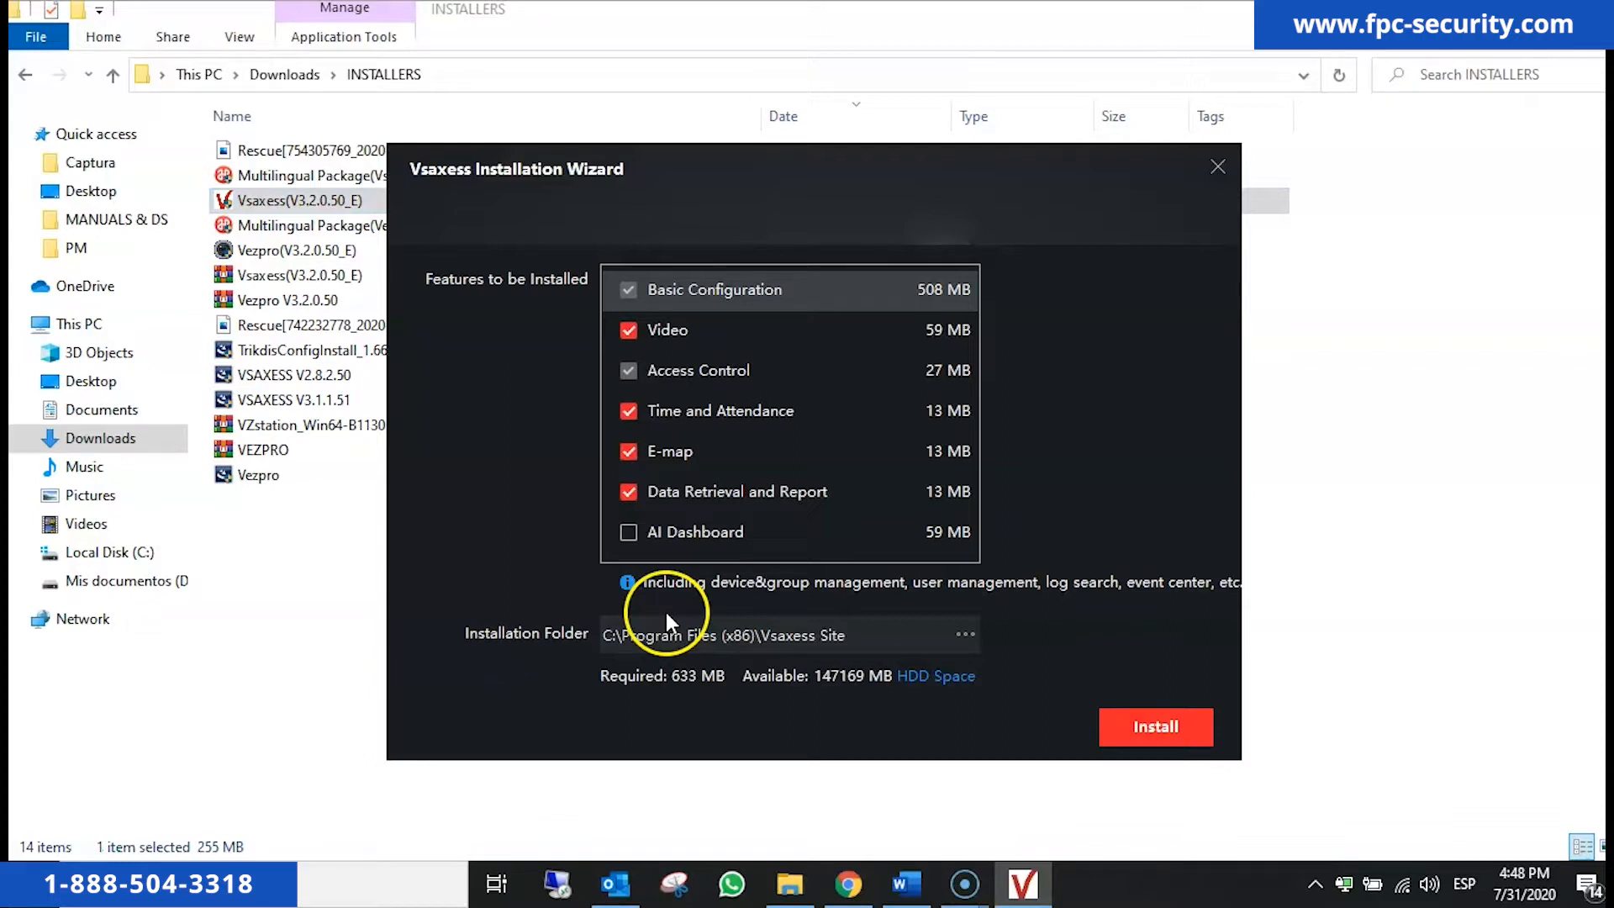
pyautogui.click(1121, 716)
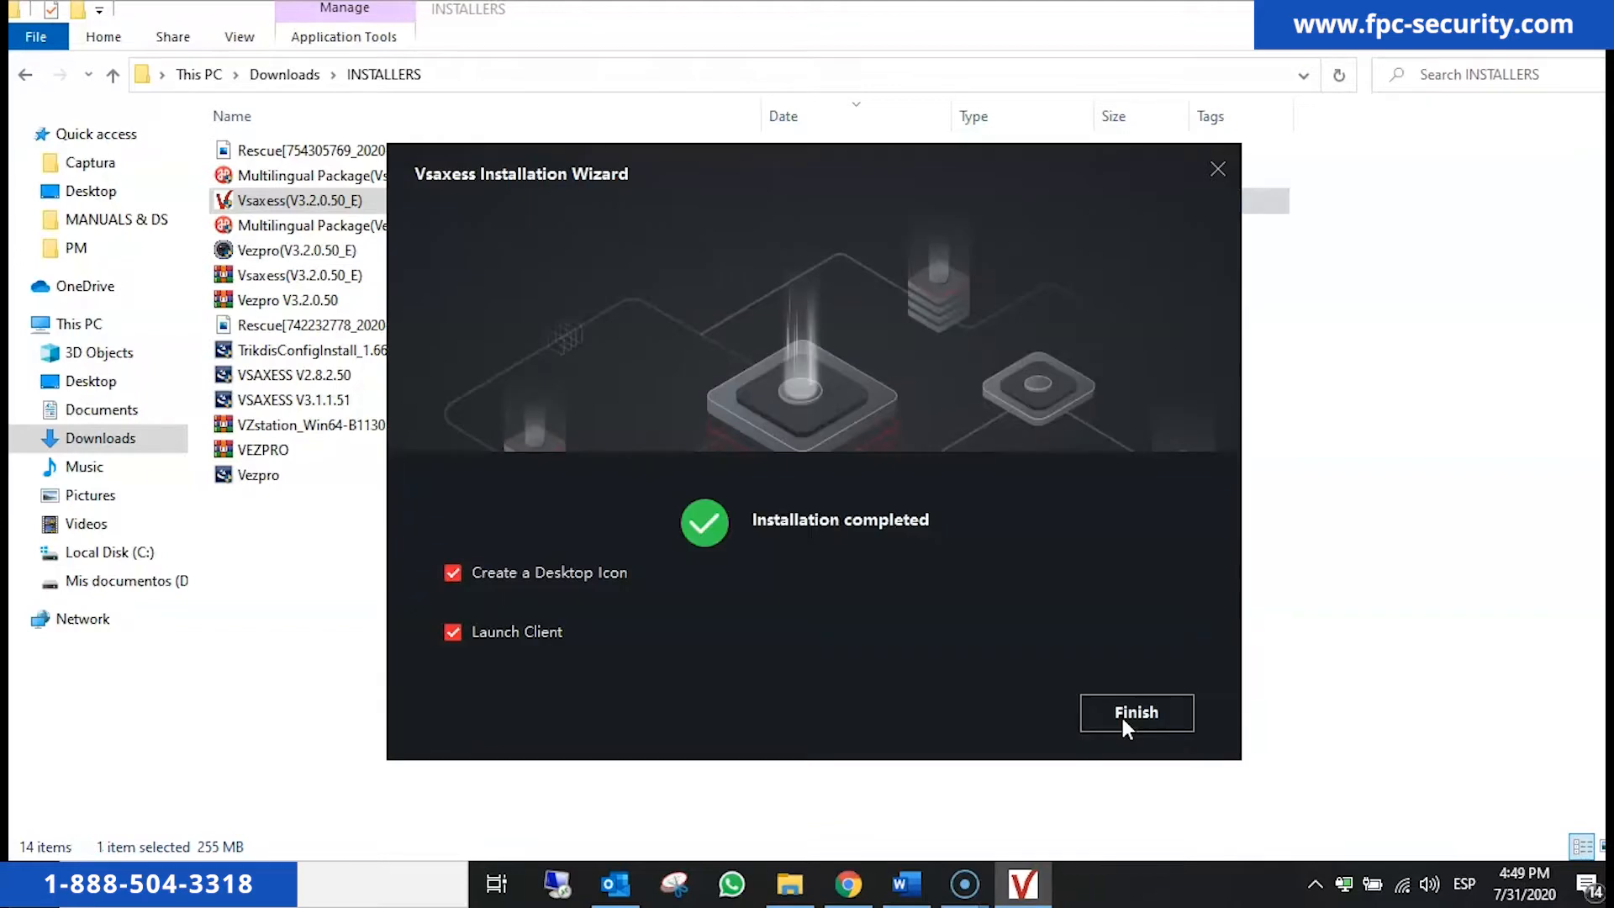
pyautogui.click(1121, 718)
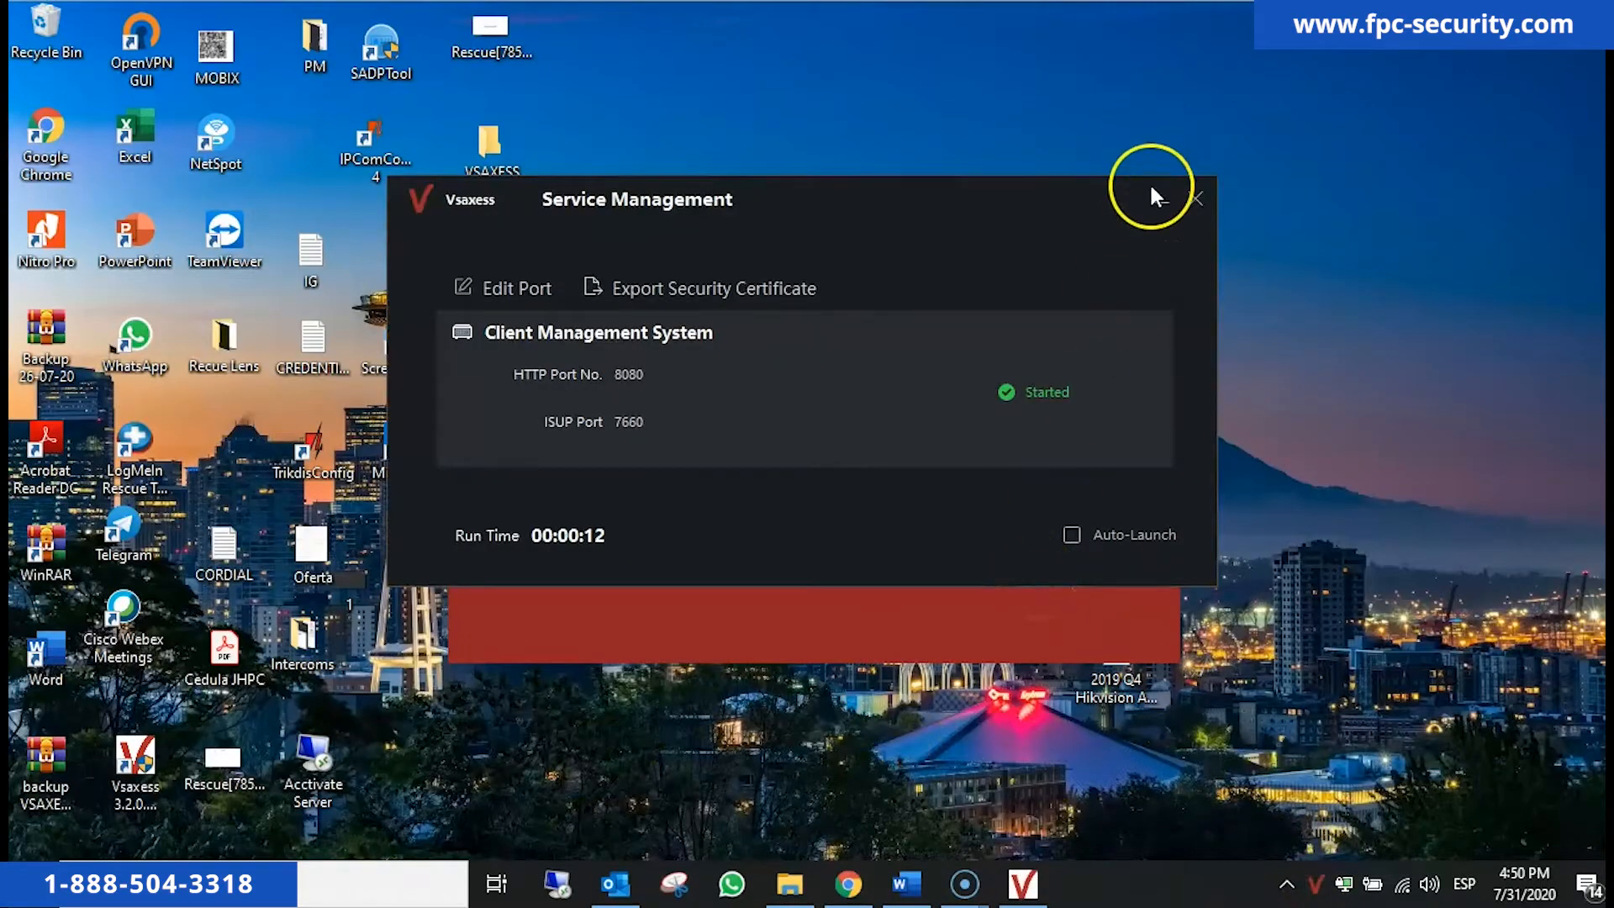
# - Create the super user 'admin' with a strong password entered and confirmed
pyautogui.click(1161, 200)
pyautogui.click(849, 460)
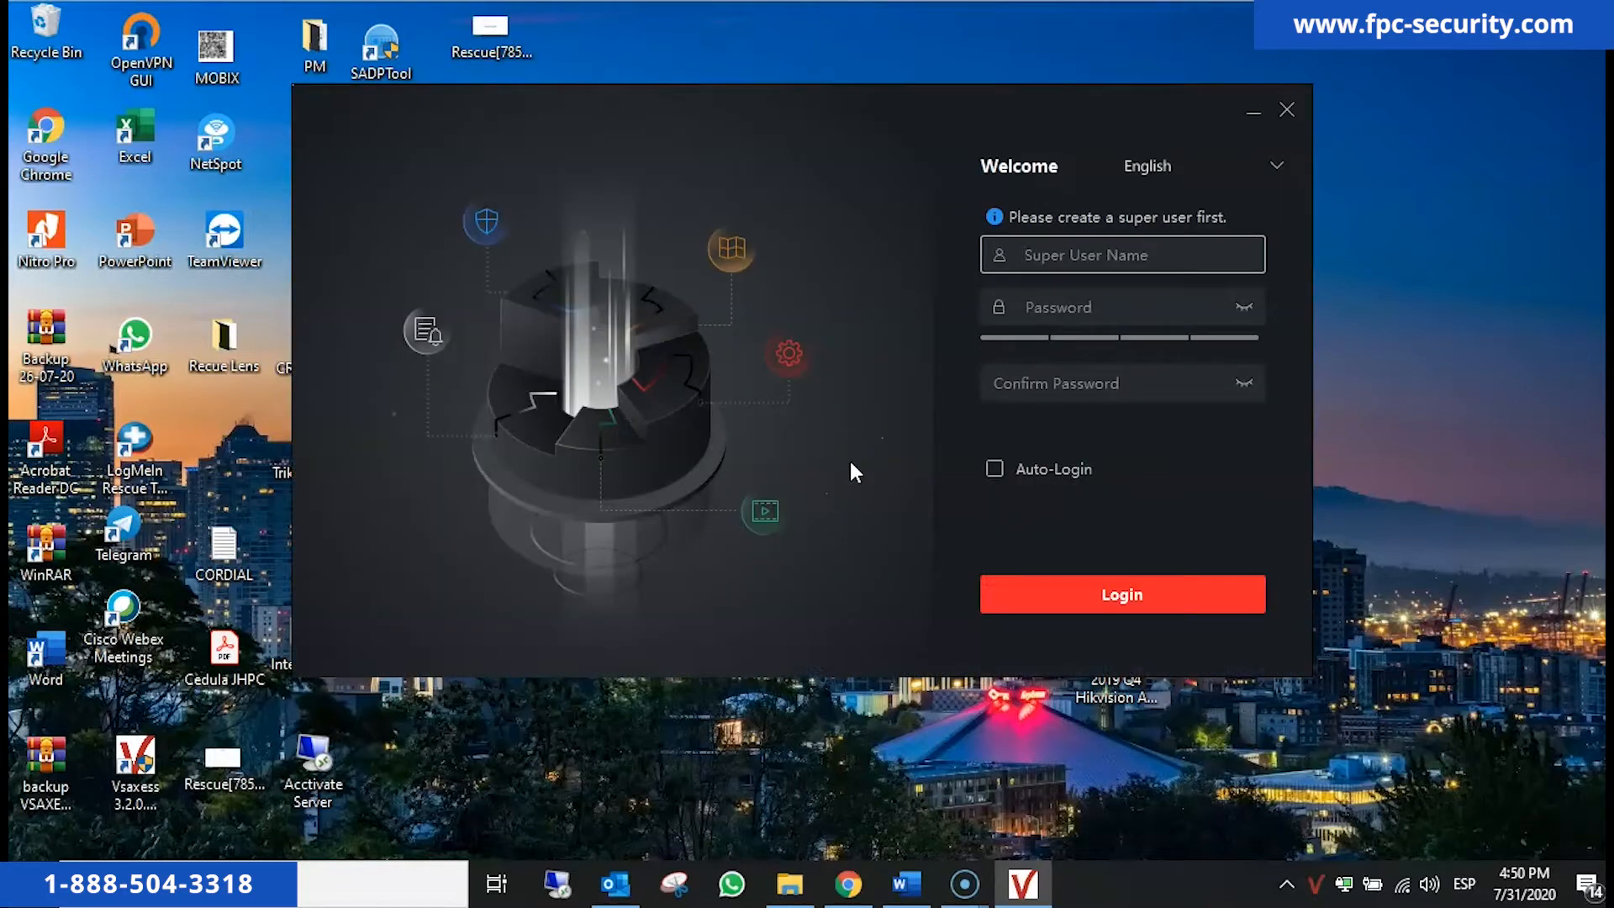
pyautogui.write('admin')
pyautogui.click(1058, 308)
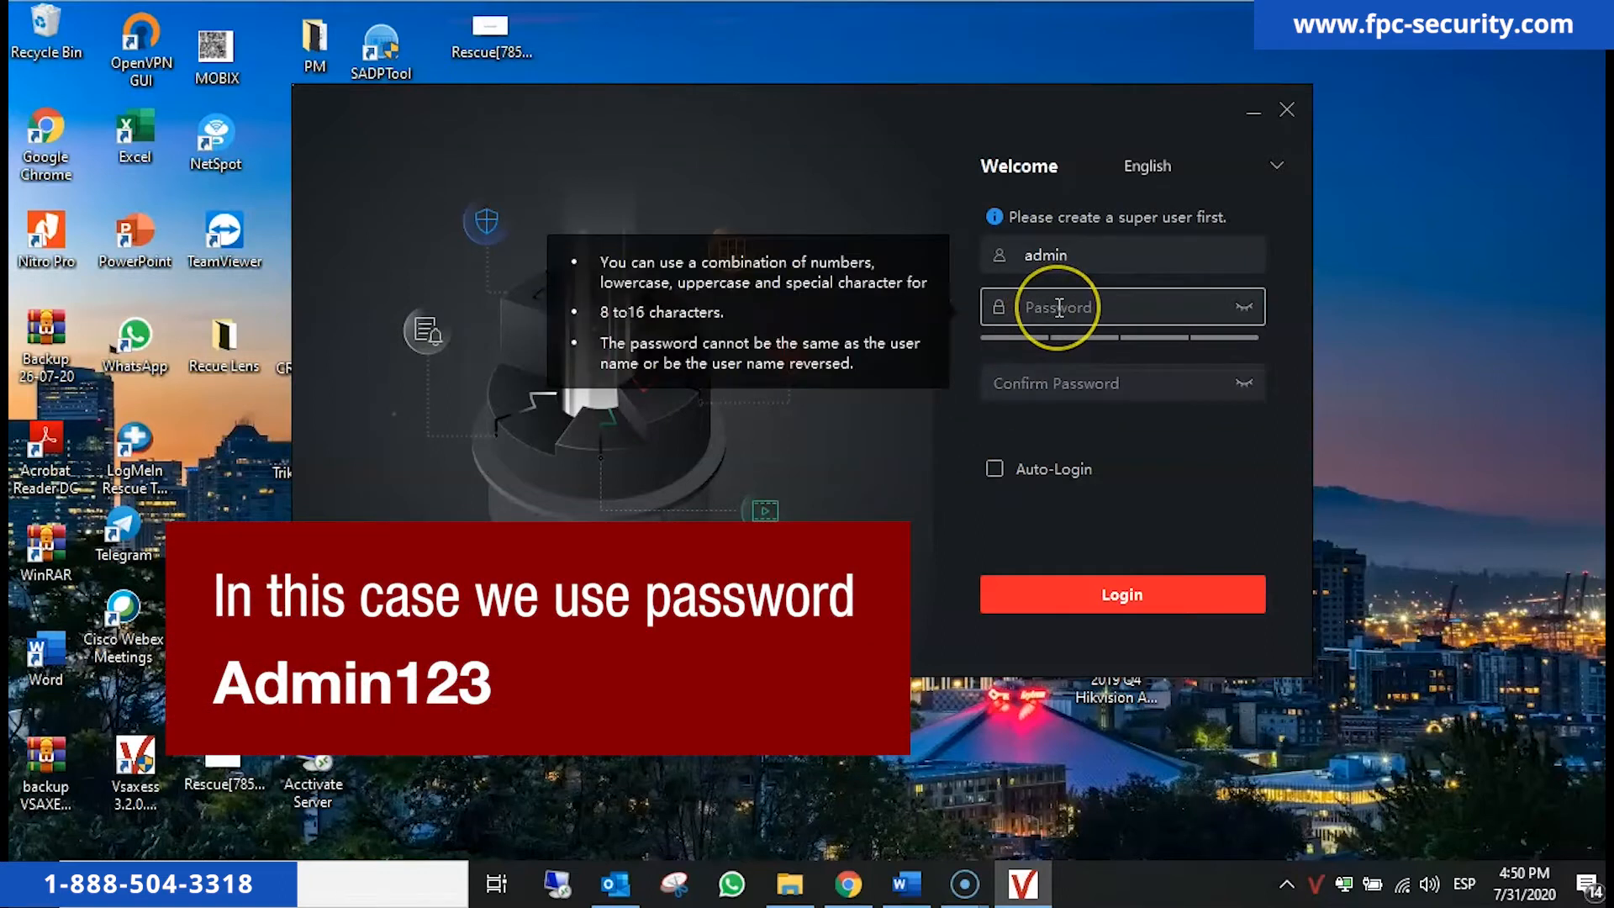
pyautogui.click(1165, 390)
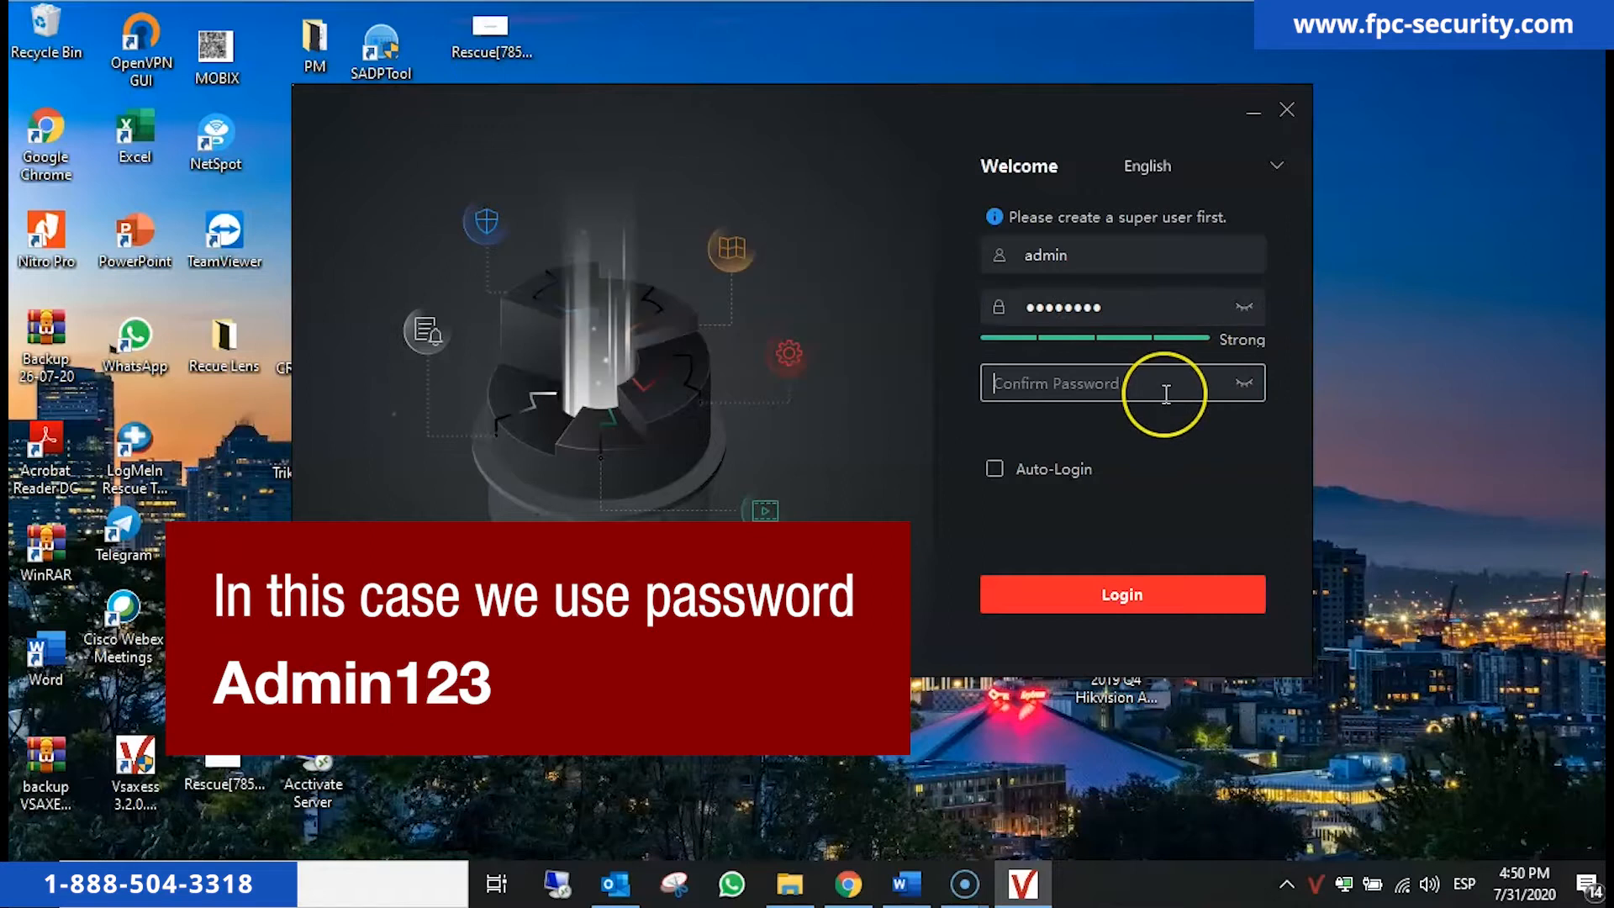
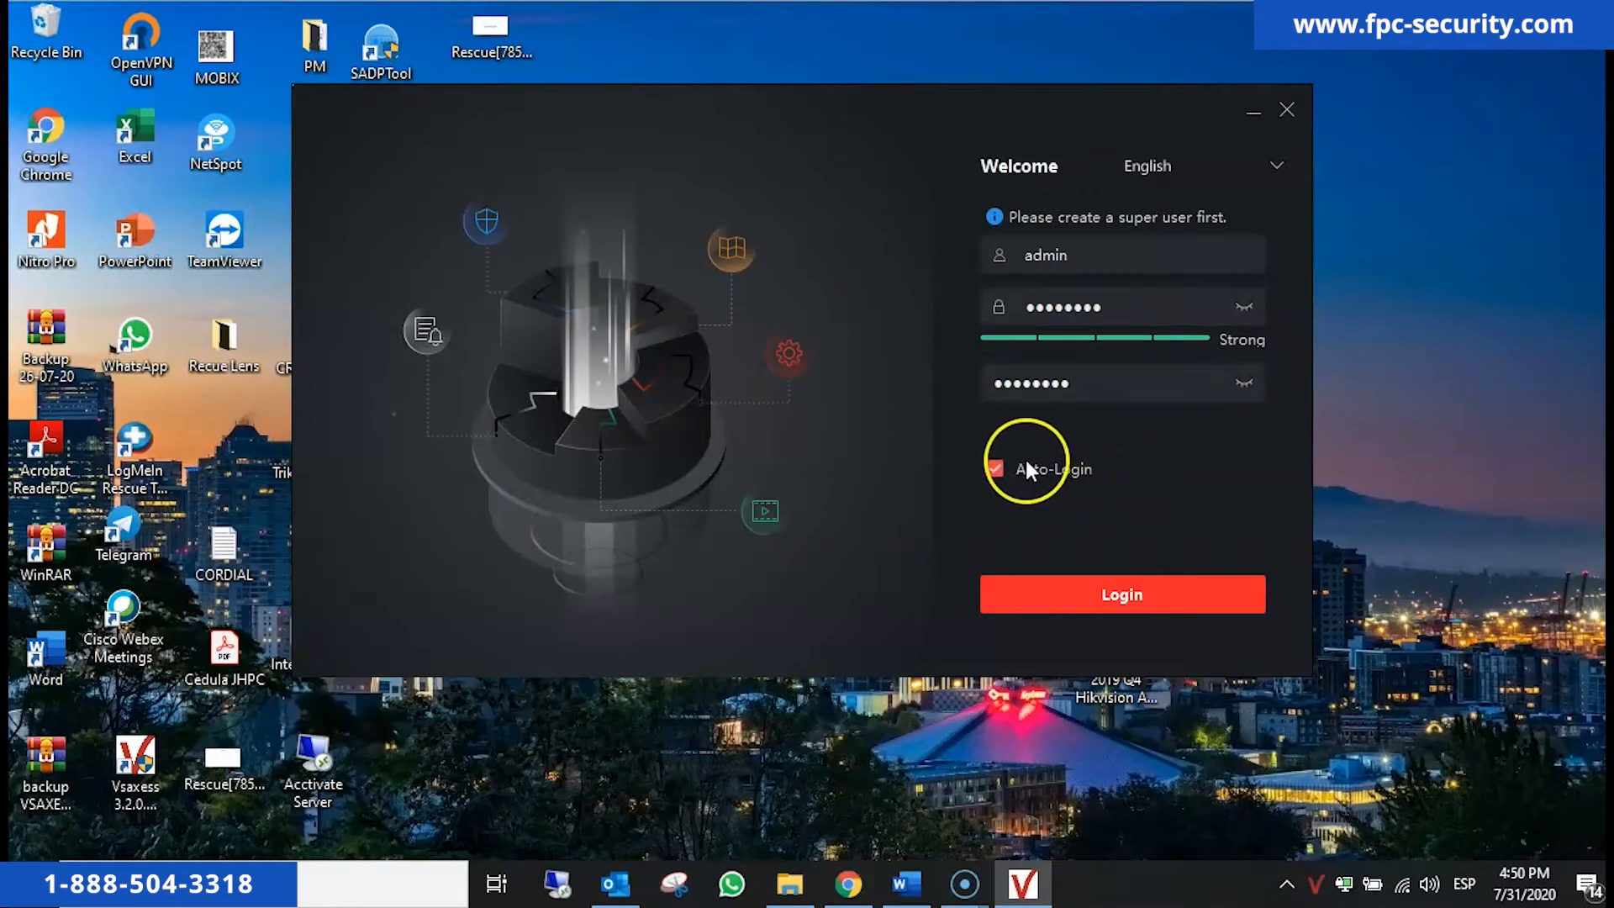
pyautogui.click(1131, 588)
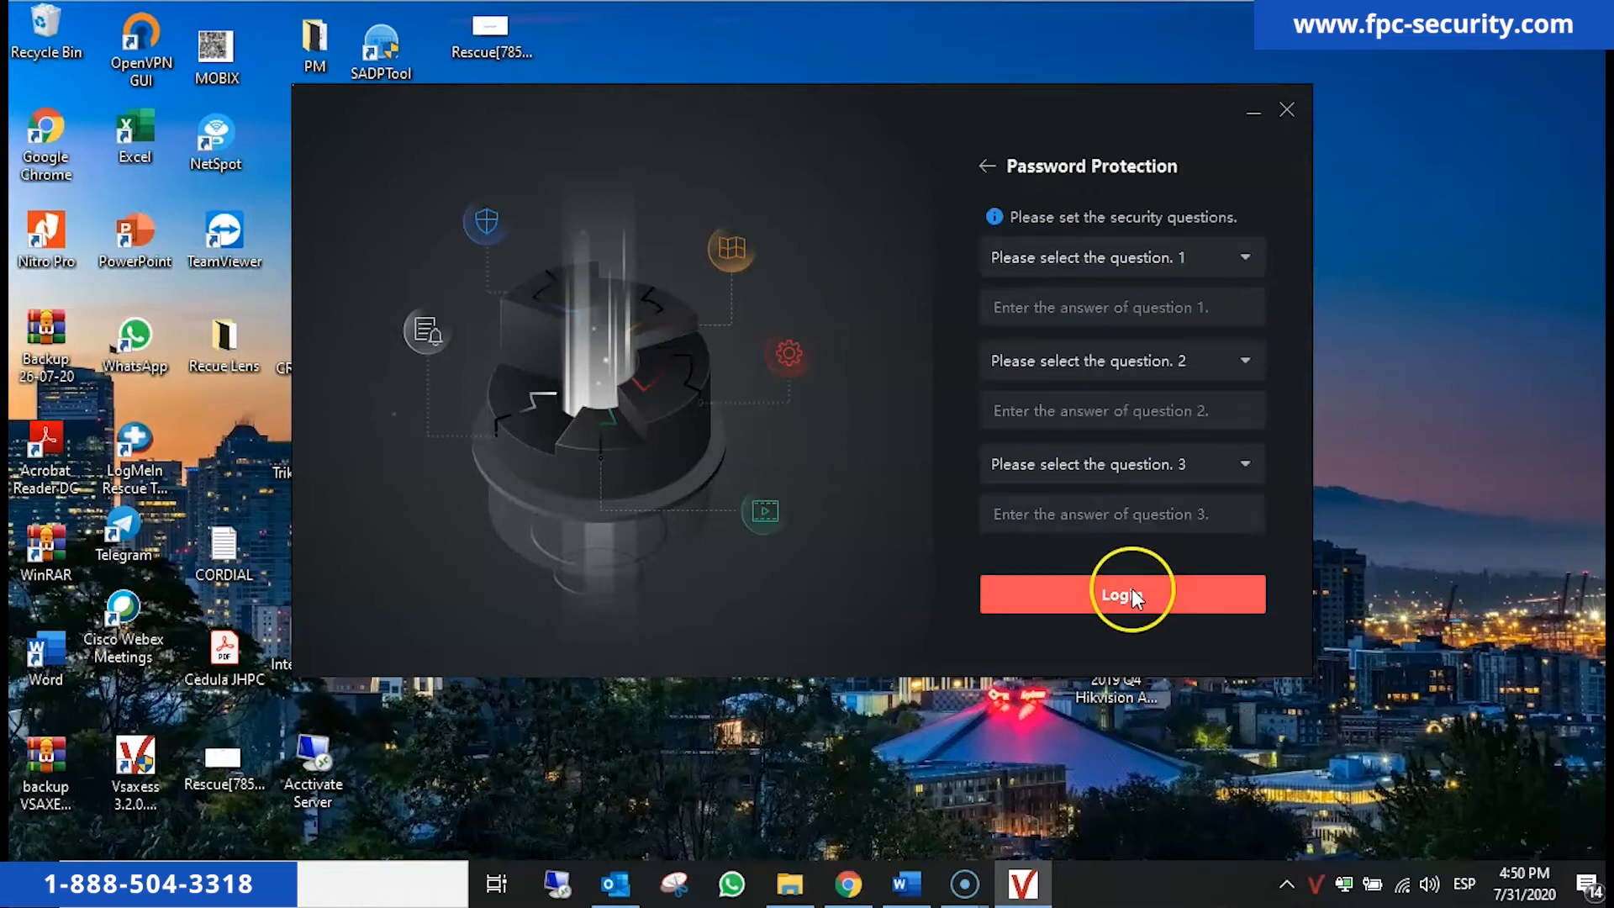
# - Answer the father's first name, mother's first name and favorite teacher security questions, then log in
pyautogui.click(1198, 261)
pyautogui.click(1114, 309)
pyautogui.write('a')
pyautogui.click(1112, 356)
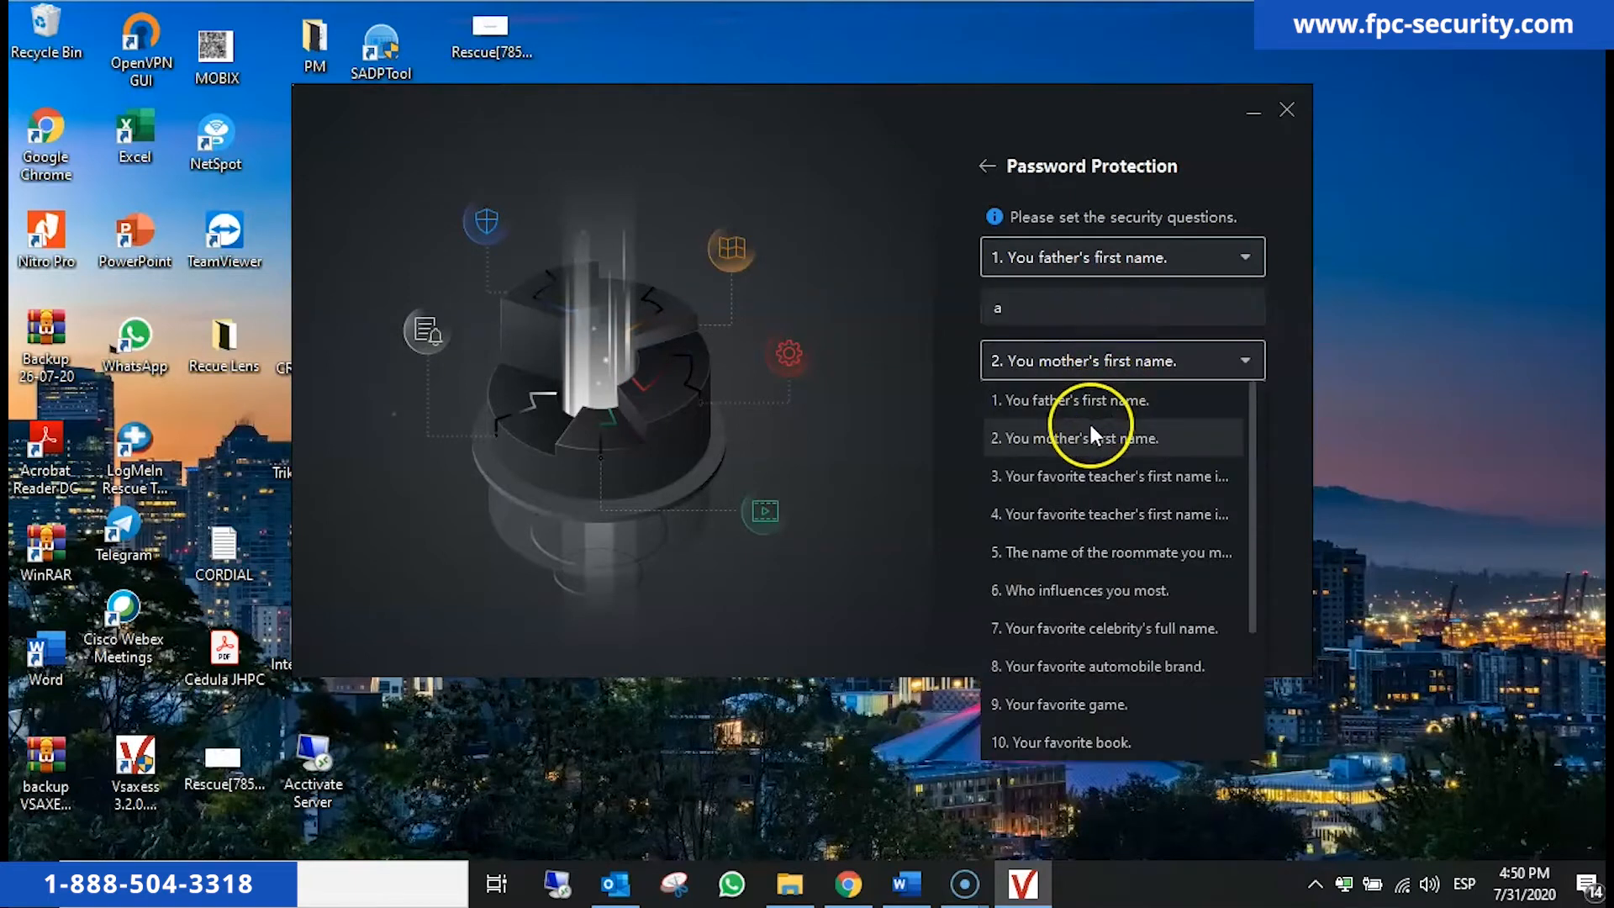
pyautogui.click(1088, 420)
pyautogui.click(1090, 406)
pyautogui.write('b')
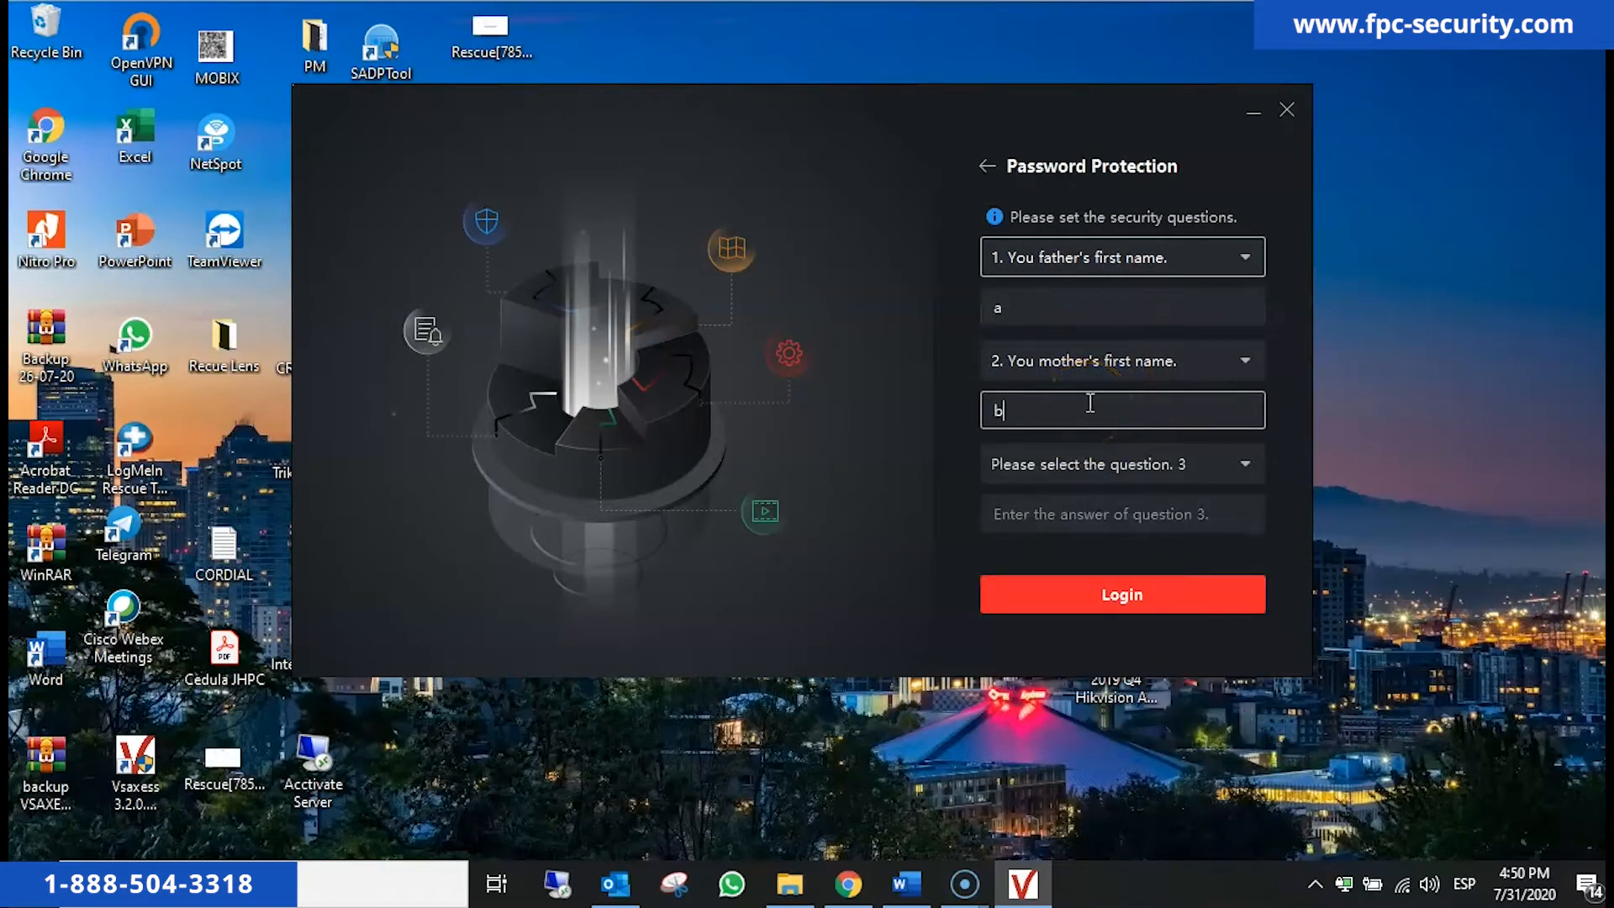
pyautogui.click(1089, 464)
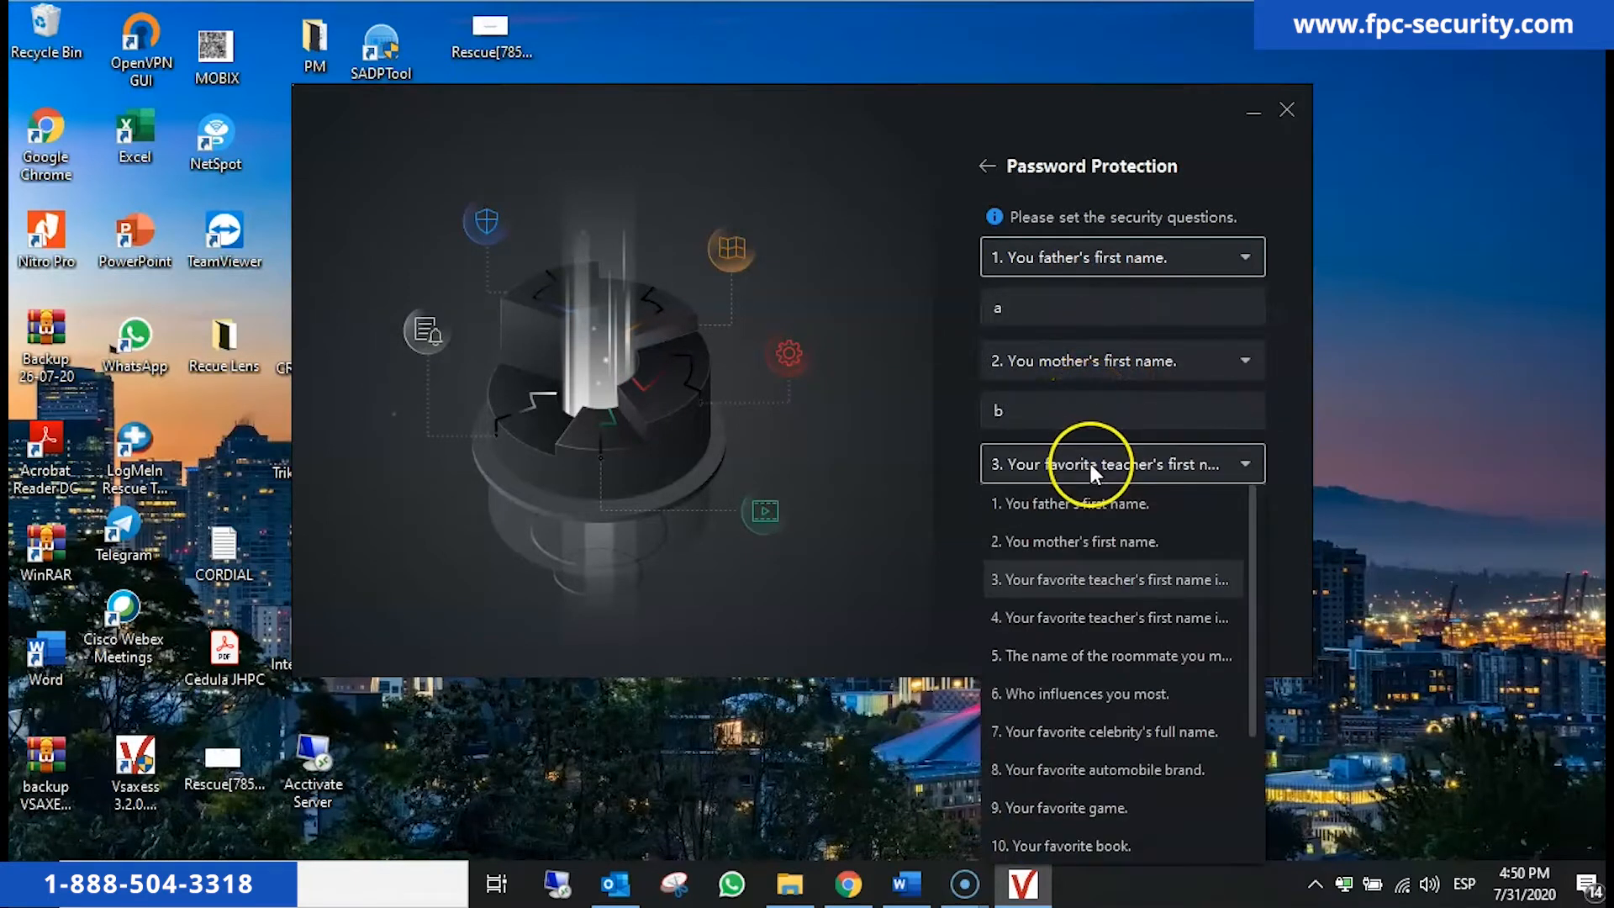
pyautogui.click(1062, 572)
pyautogui.click(1061, 523)
pyautogui.write('c')
pyautogui.click(1083, 589)
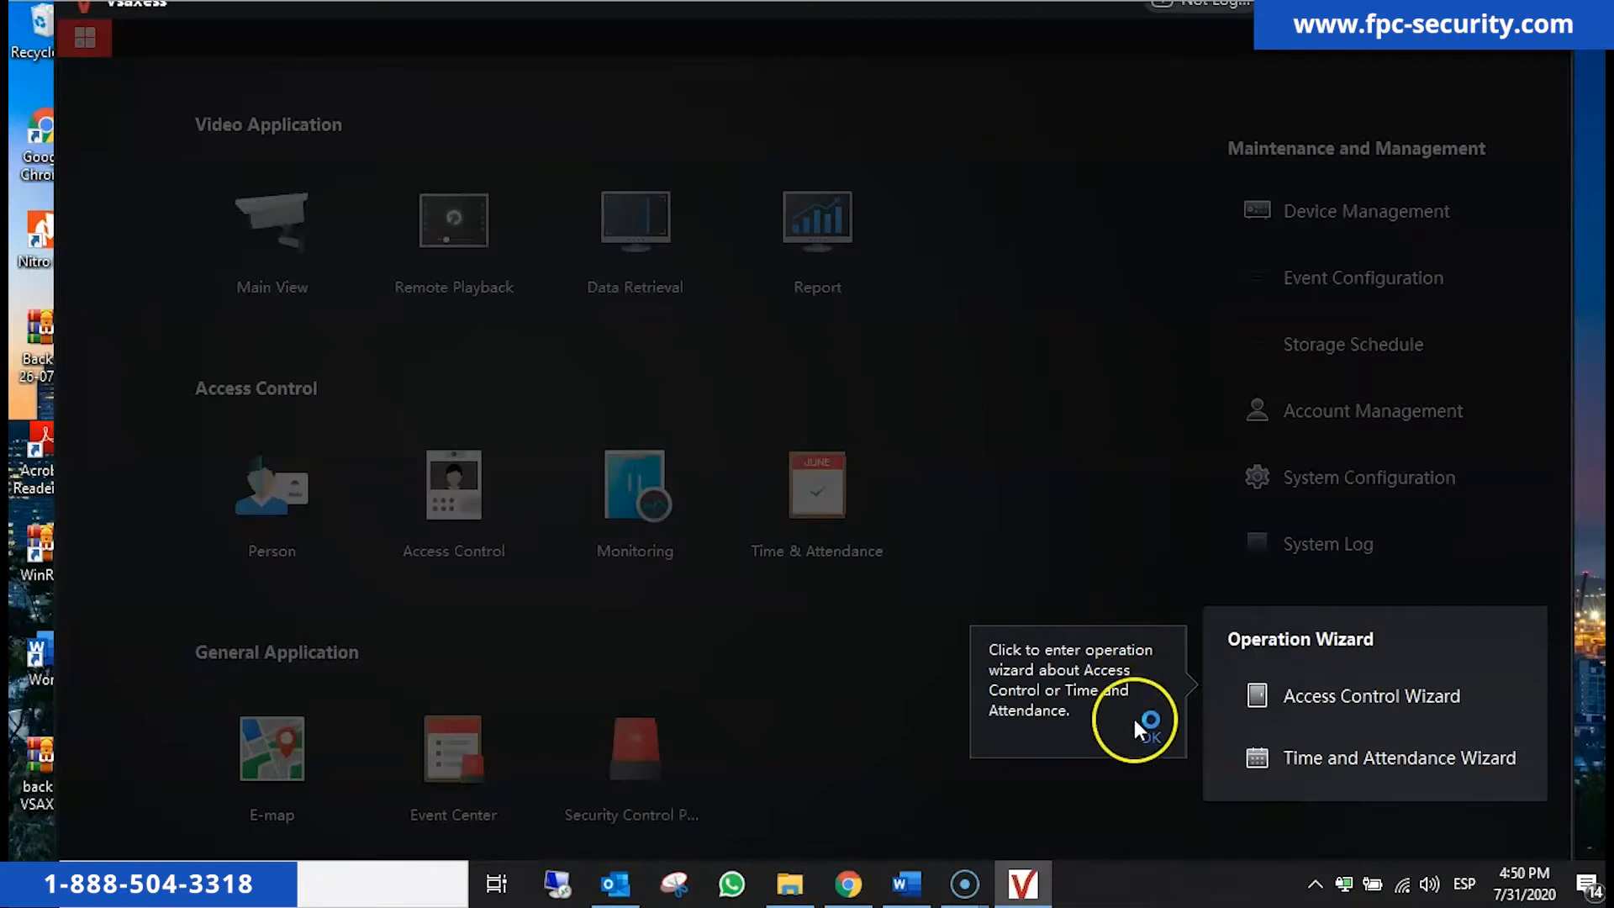
# - Dismiss the Operation Wizard and Auto Backup tips to reach the VSAXESS home screen
pyautogui.click(1149, 728)
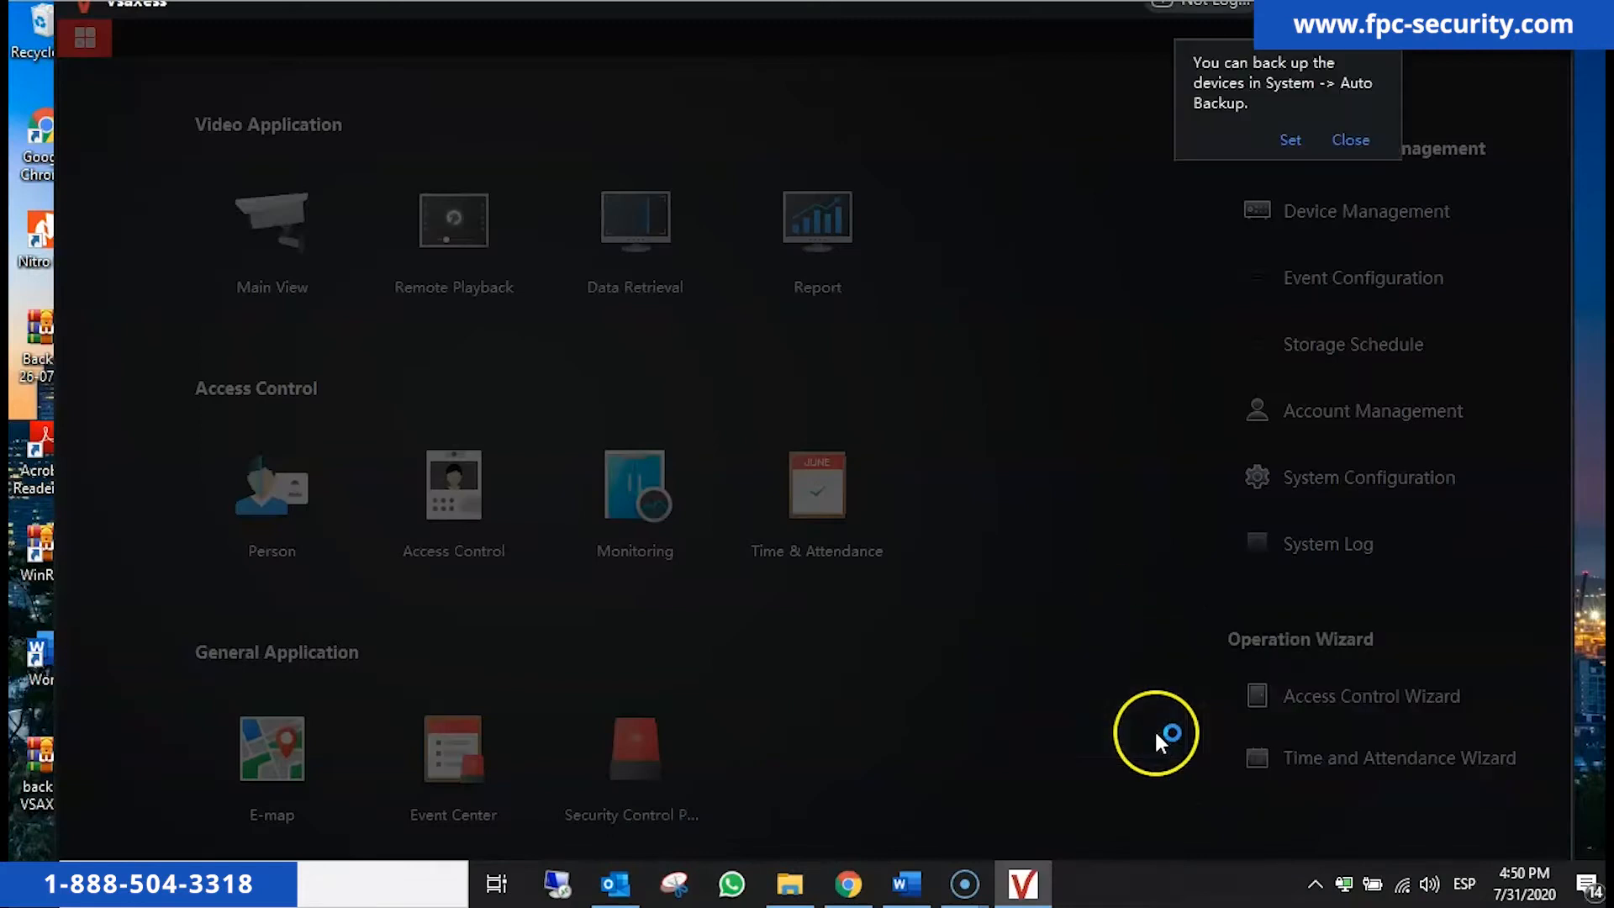
pyautogui.click(1345, 141)
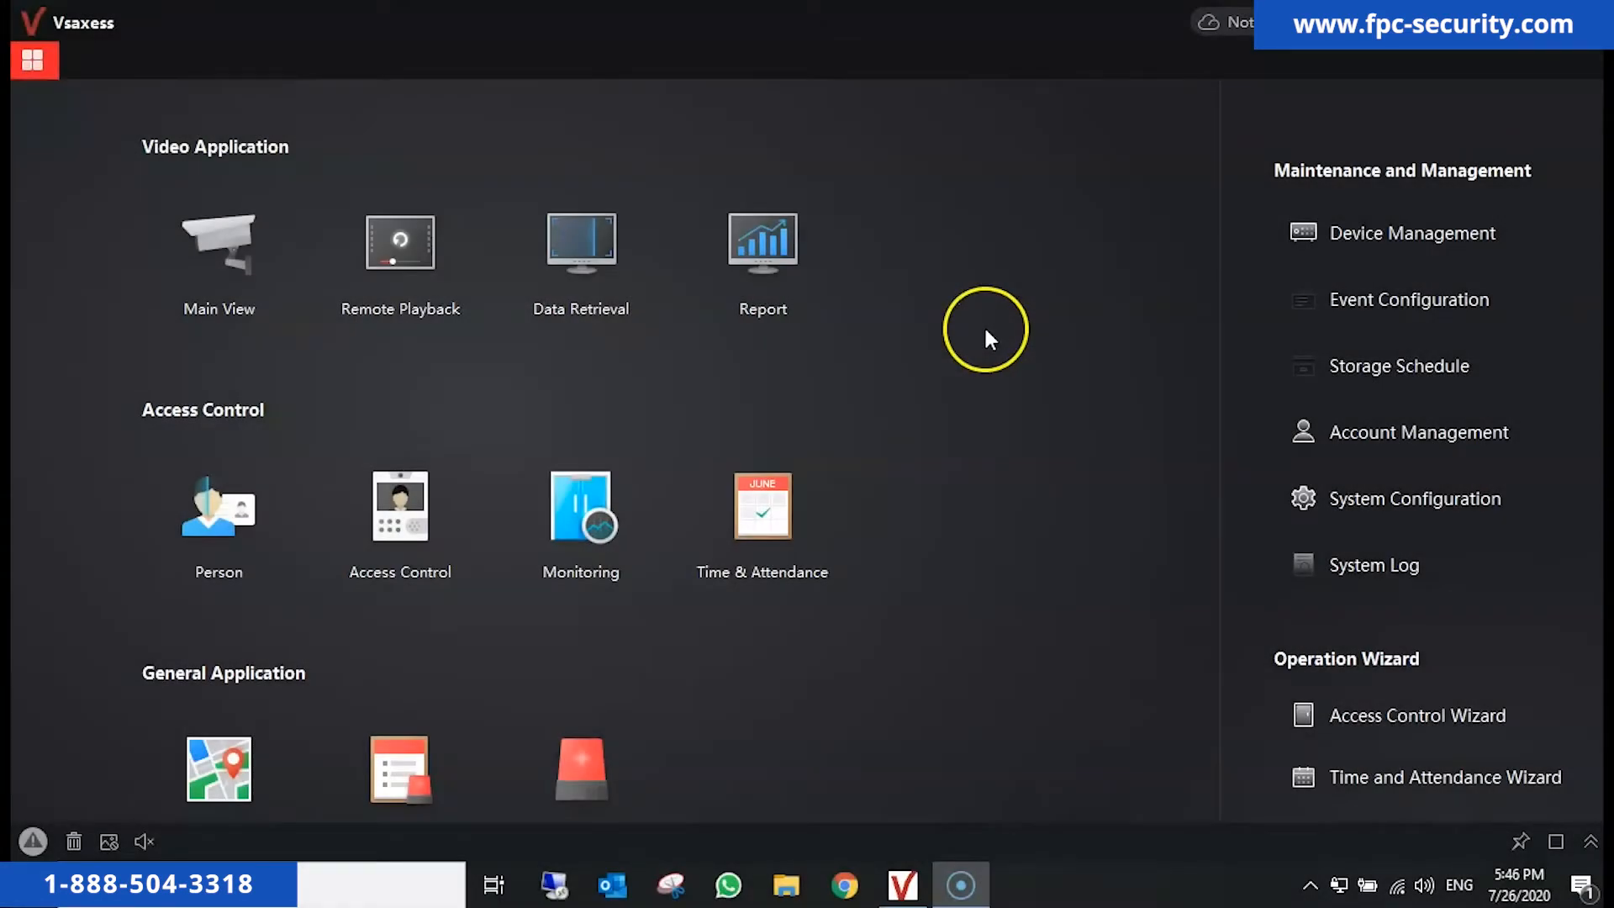
pyautogui.click(987, 323)
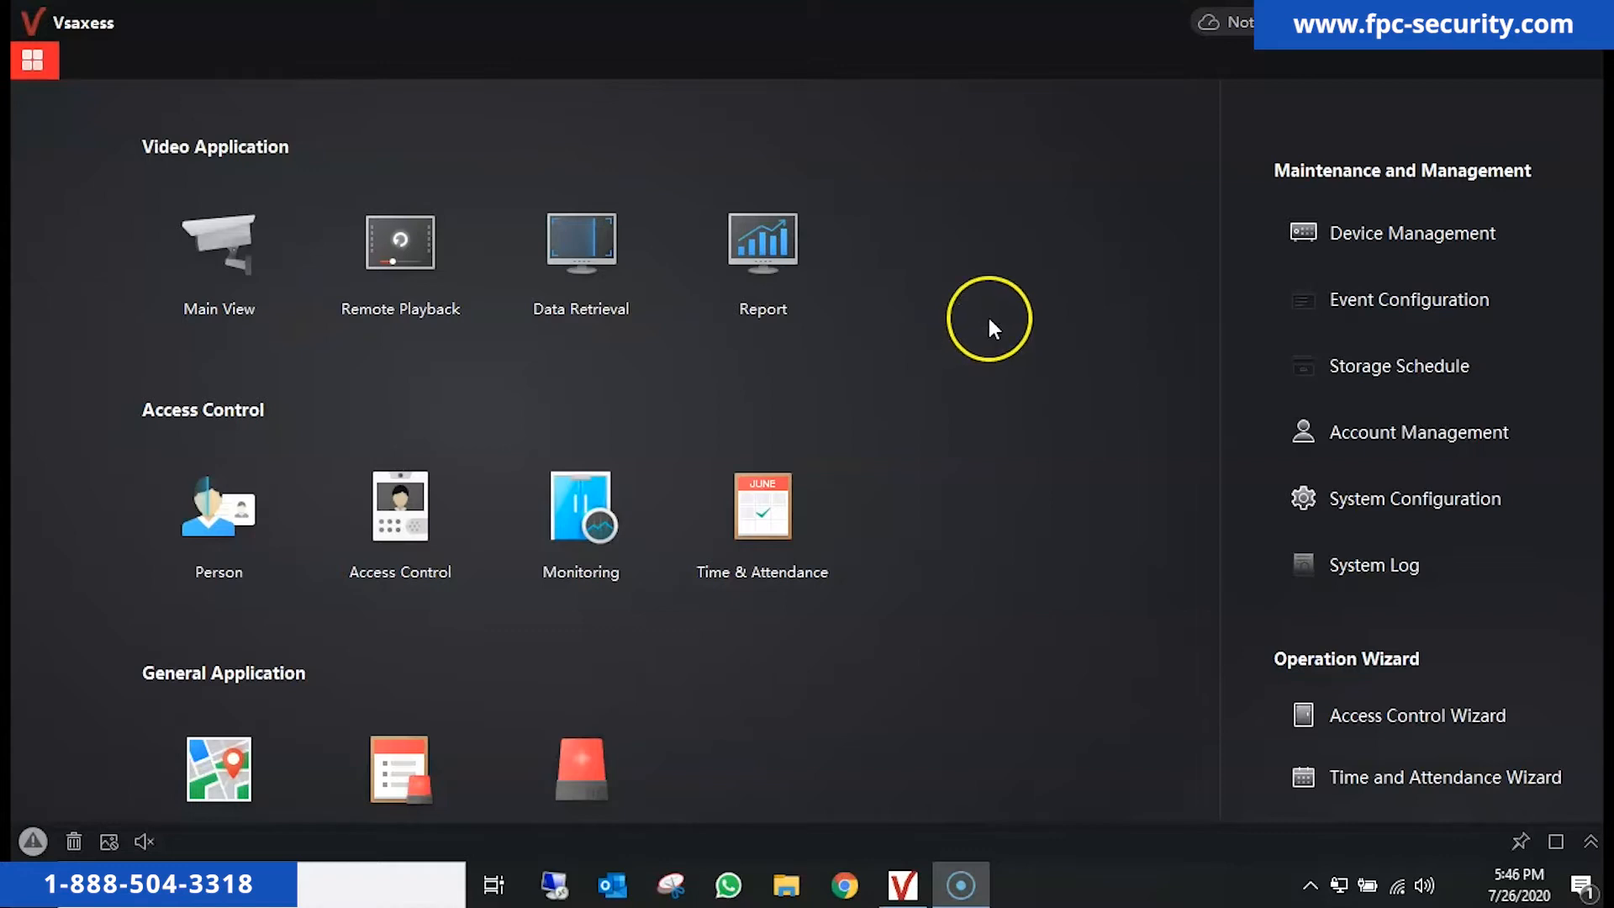
# - In Device Management, list online devices and select the VS-AXESS-4ETL controller at 192.0.0.64
pyautogui.click(1388, 237)
pyautogui.click(434, 156)
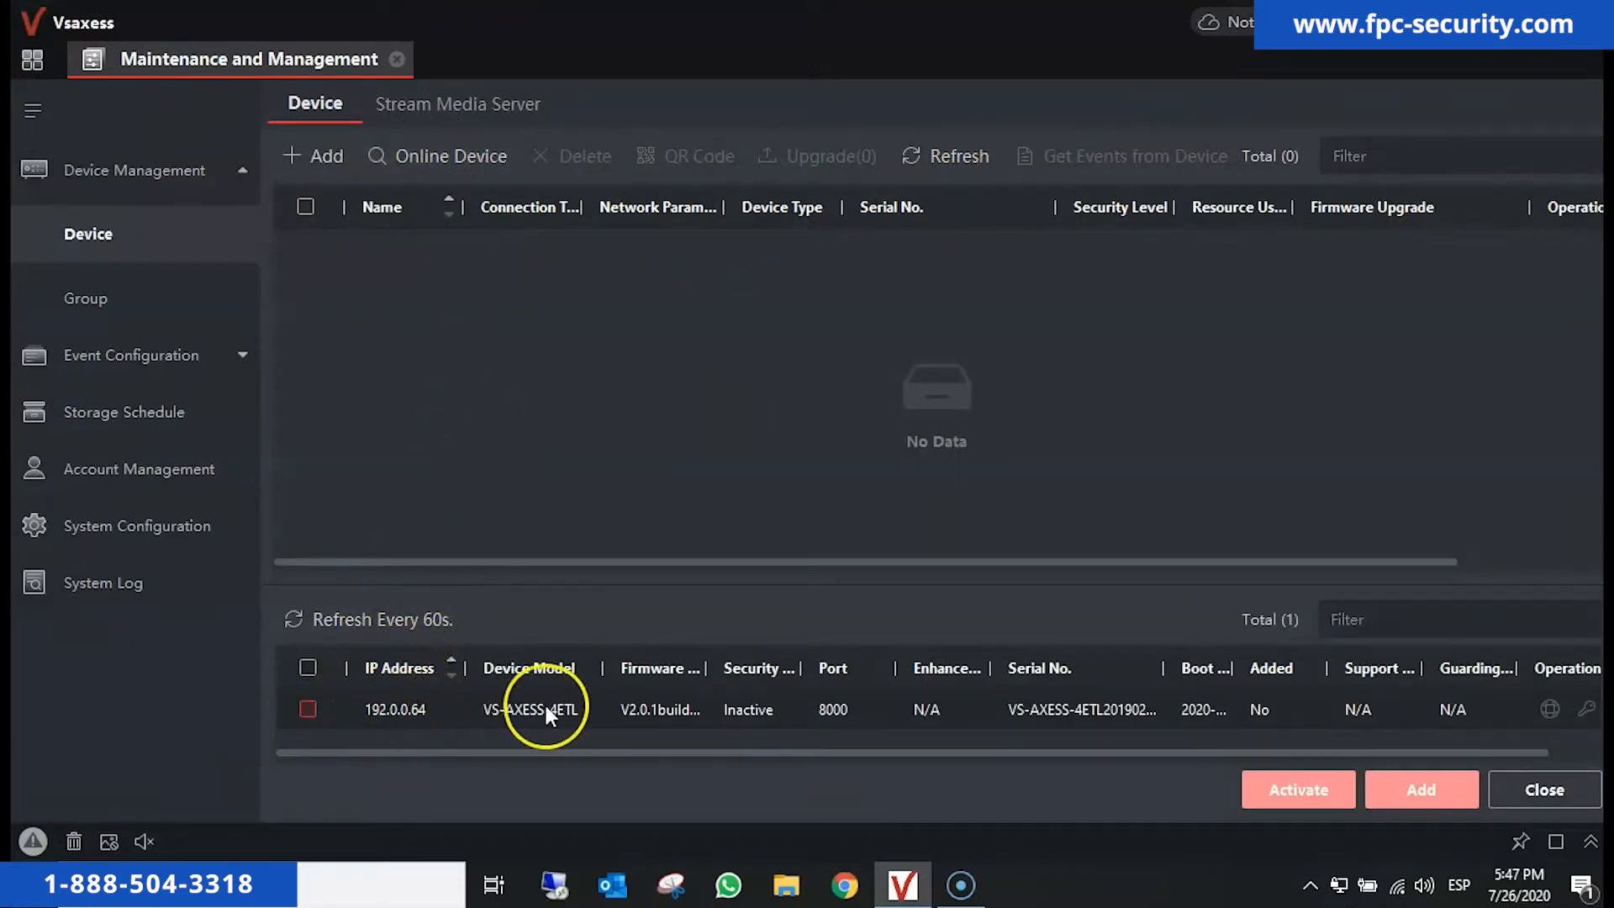
pyautogui.click(308, 708)
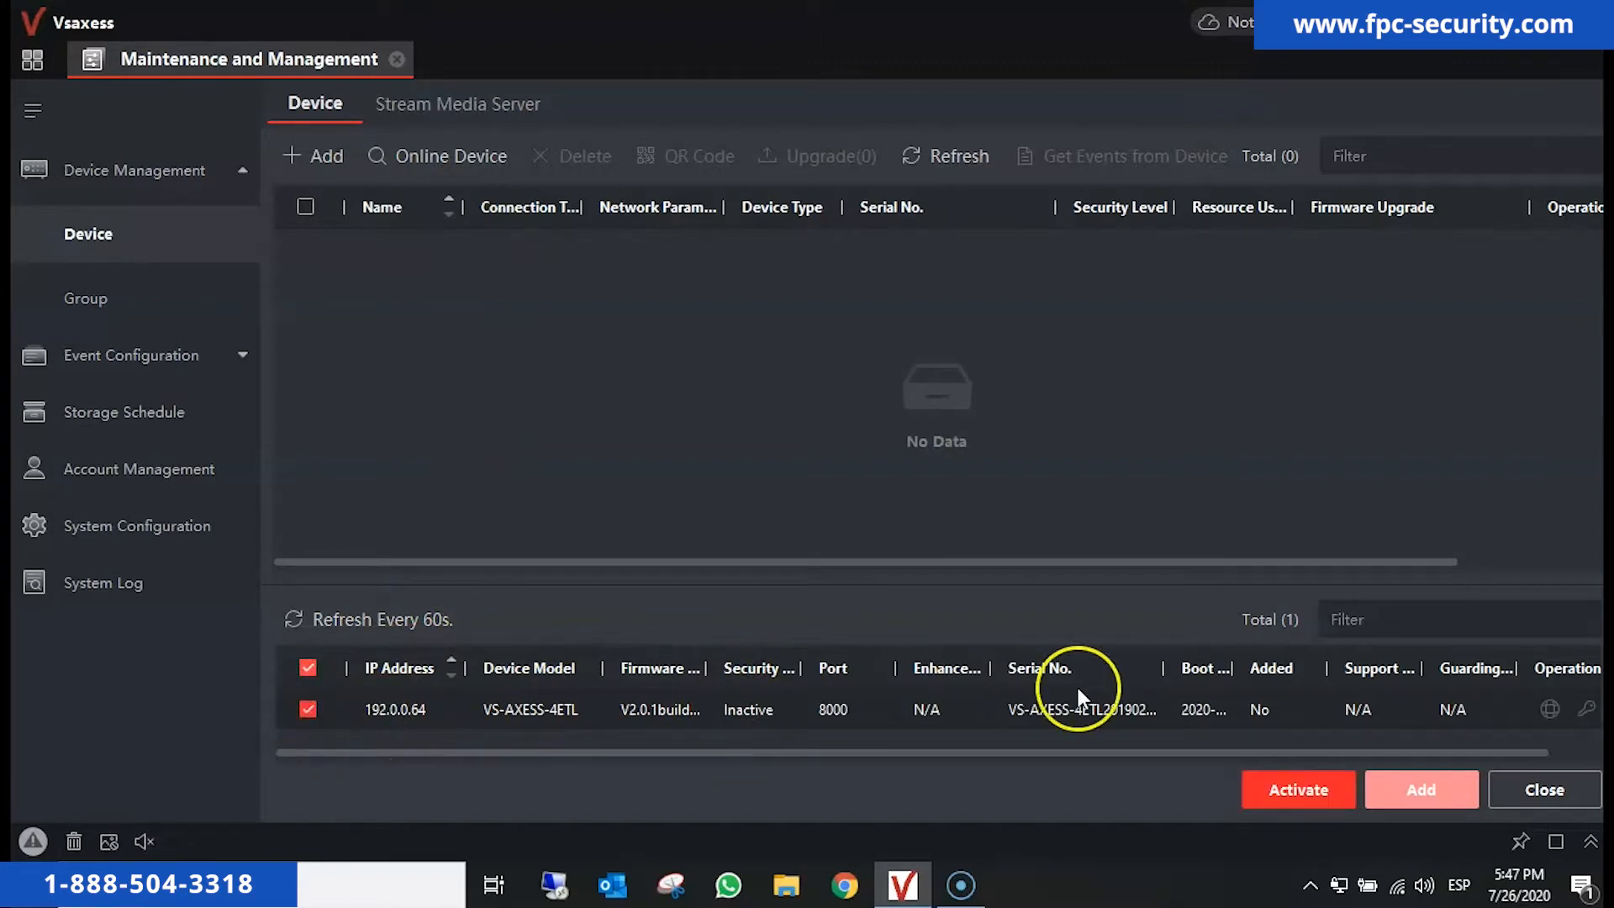
# - Activate the controller with a new admin password and dismiss the activation notice
pyautogui.click(1273, 796)
pyautogui.click(1042, 311)
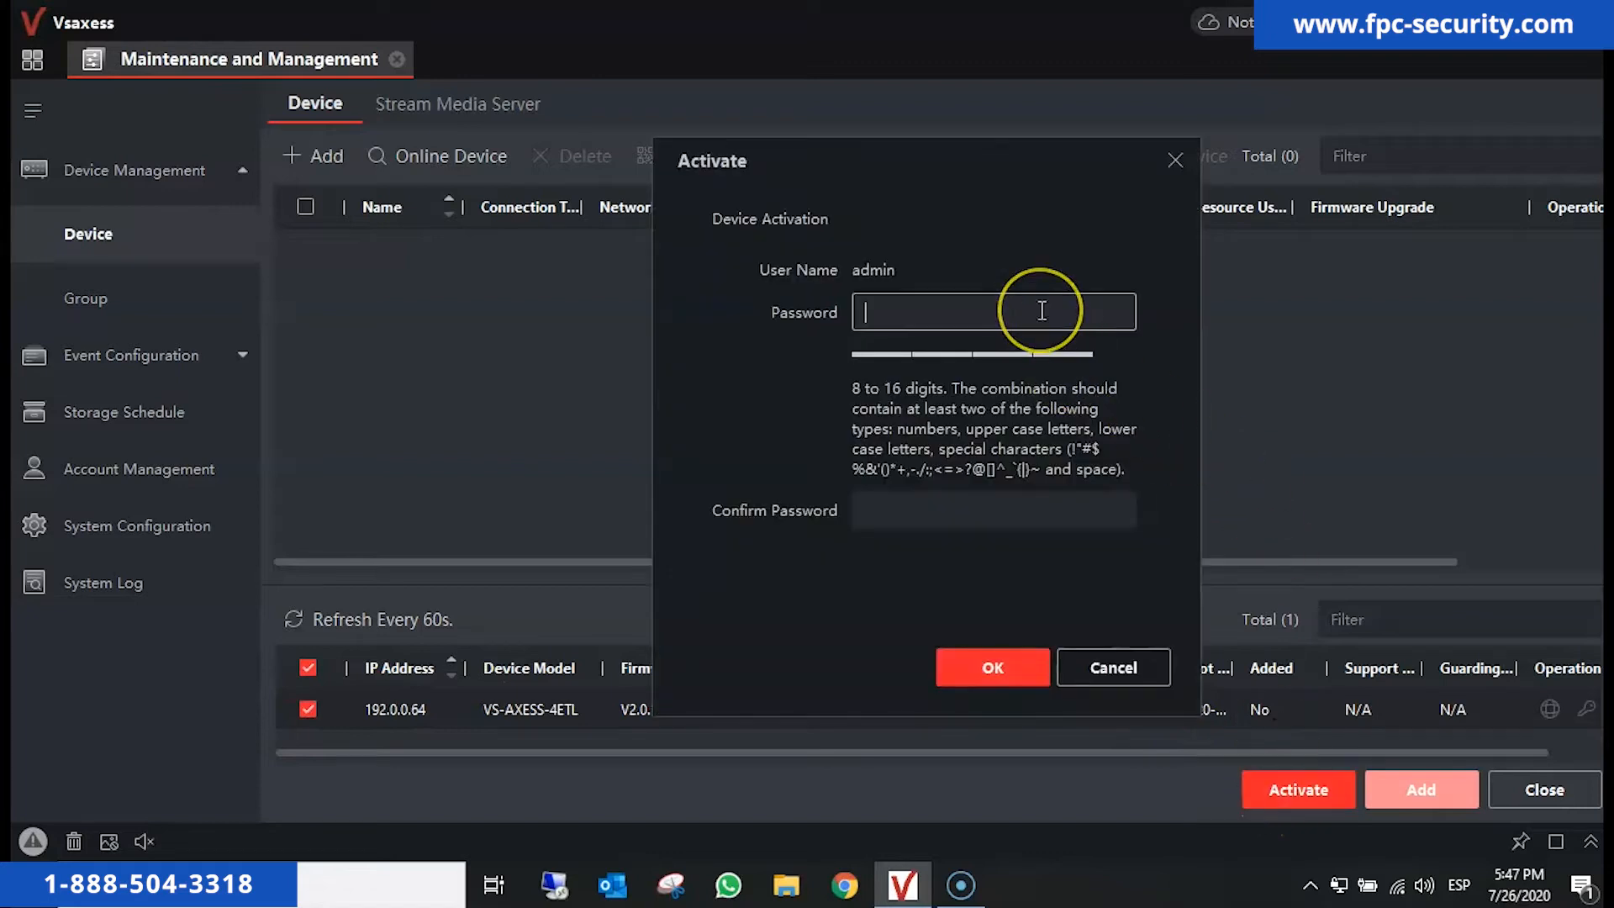
pyautogui.write('••••••••')
pyautogui.click(914, 515)
pyautogui.write('••••••••')
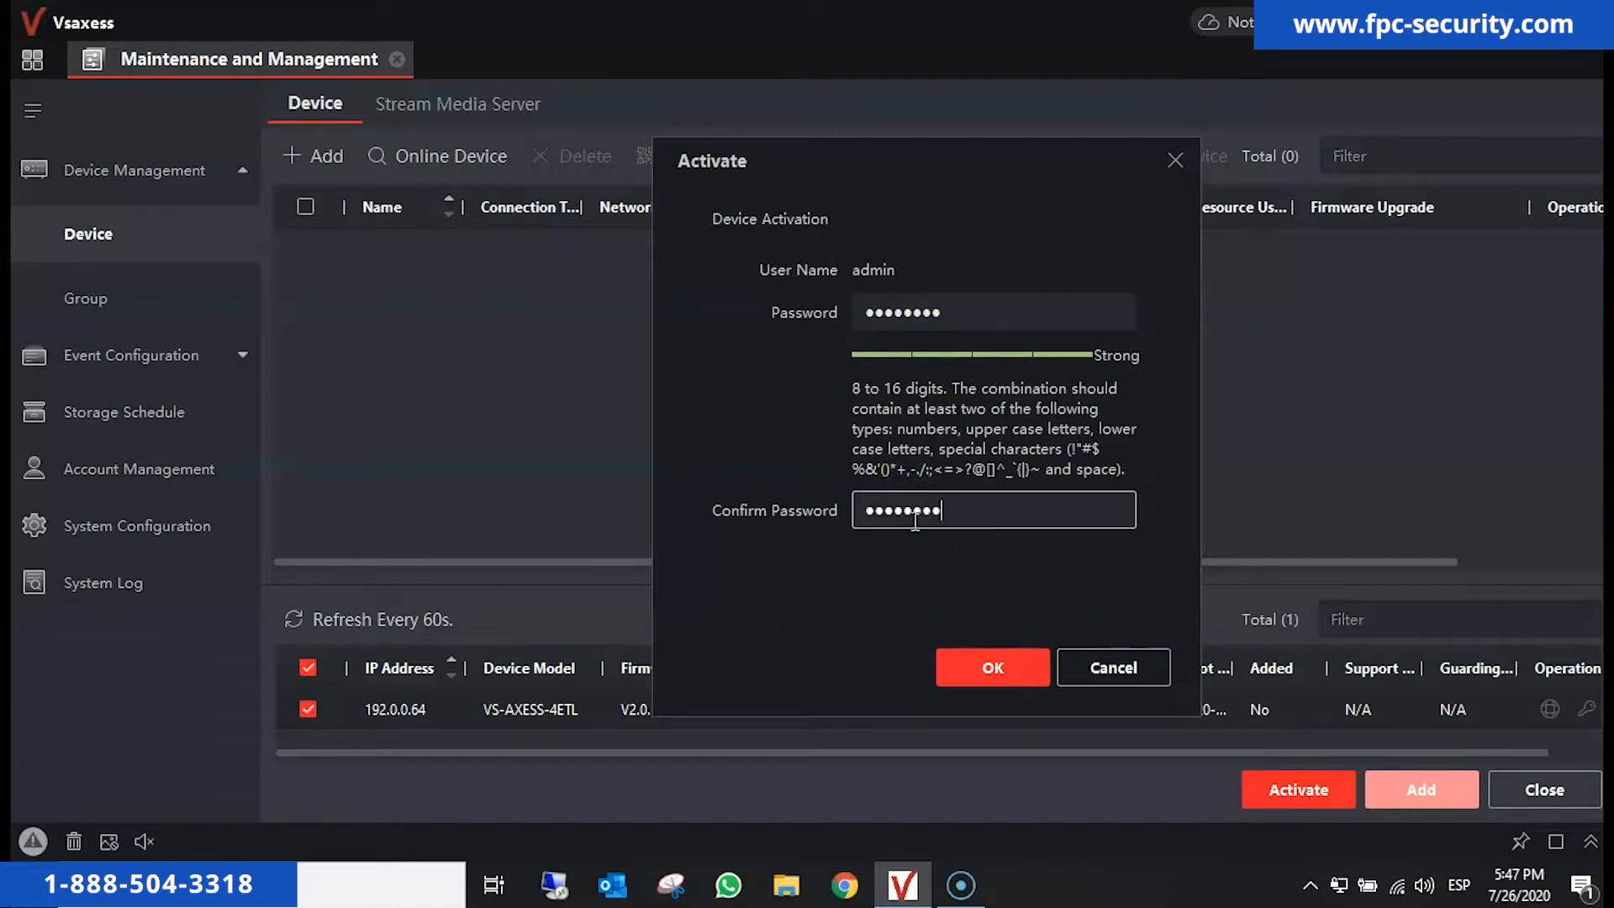
pyautogui.click(971, 668)
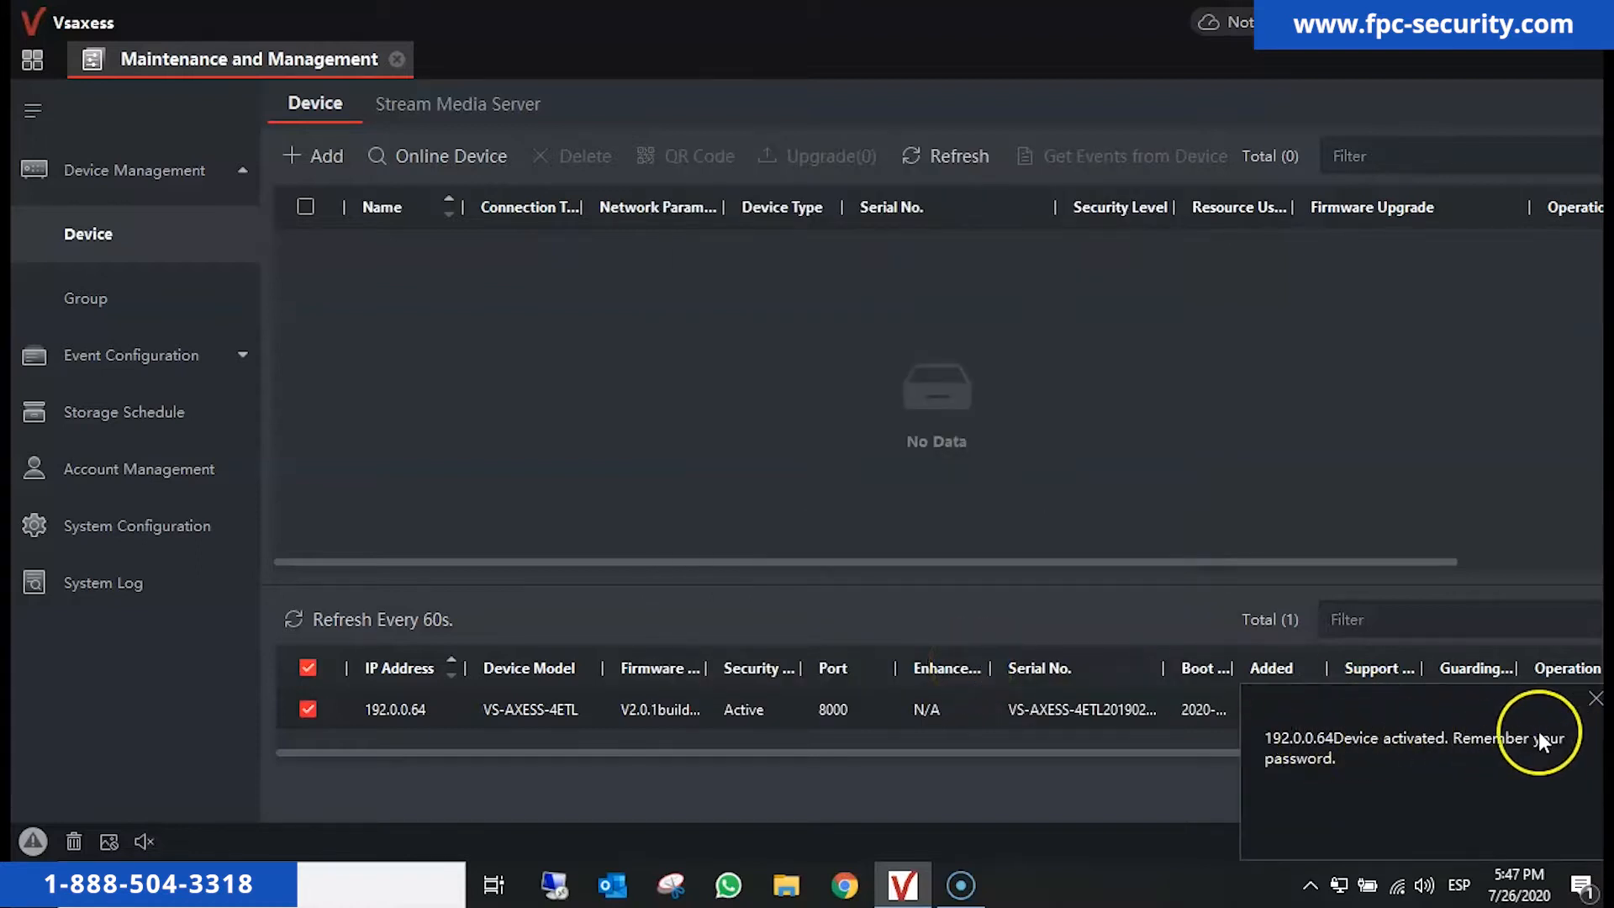
pyautogui.click(1594, 697)
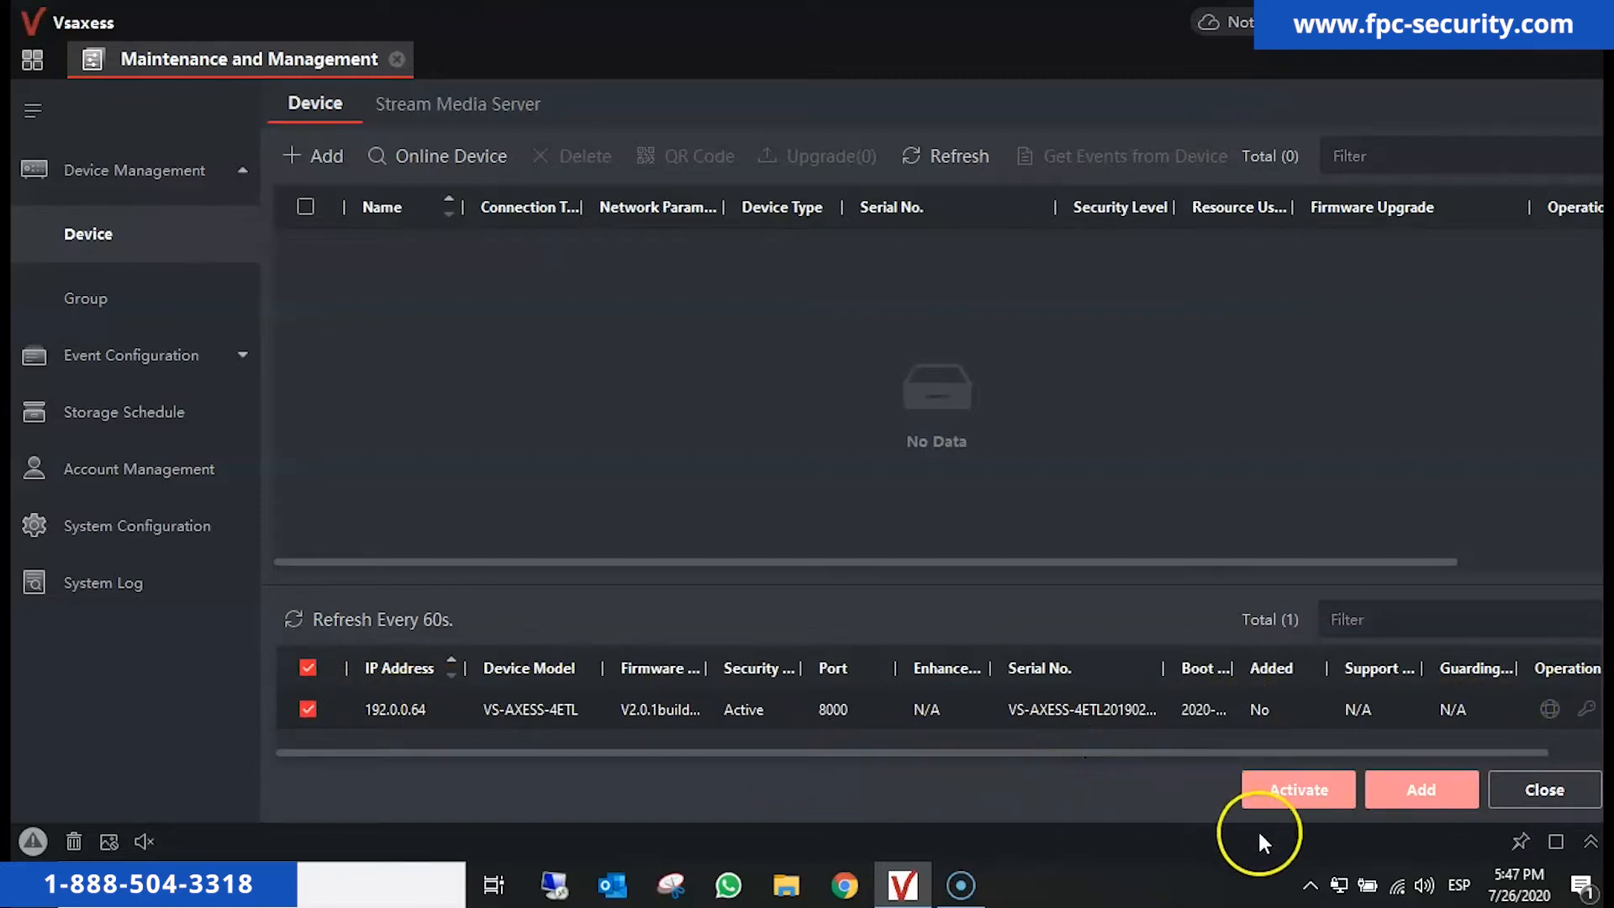
# - Open the Ethernet 3 adapter properties and select Internet Protocol Version 4
pyautogui.rightClick(1398, 883)
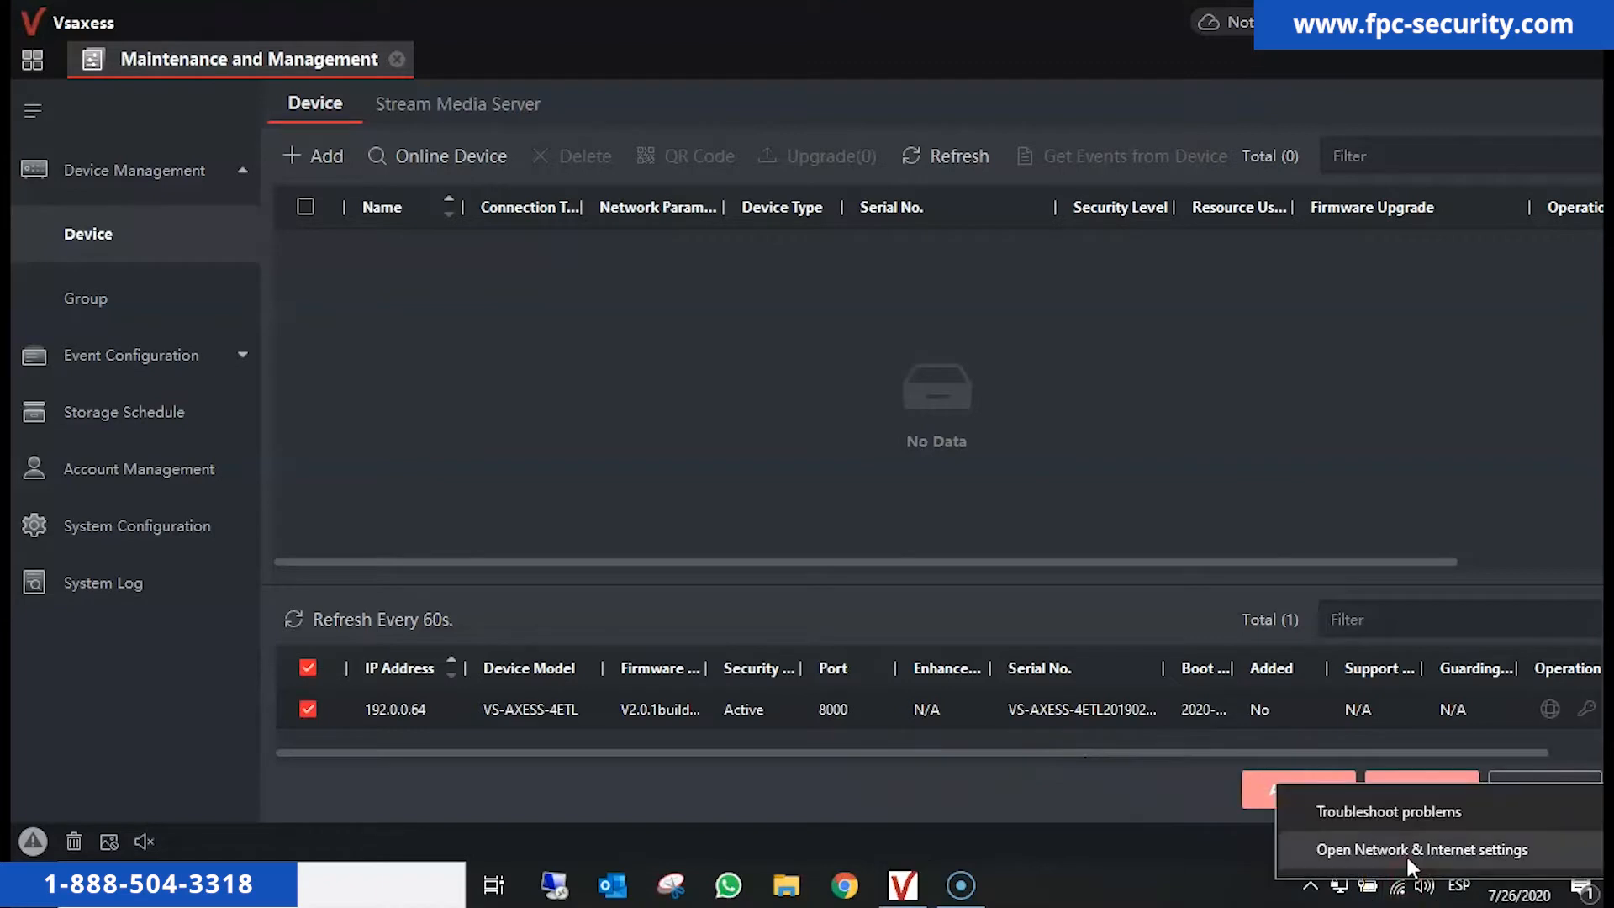
pyautogui.click(1407, 851)
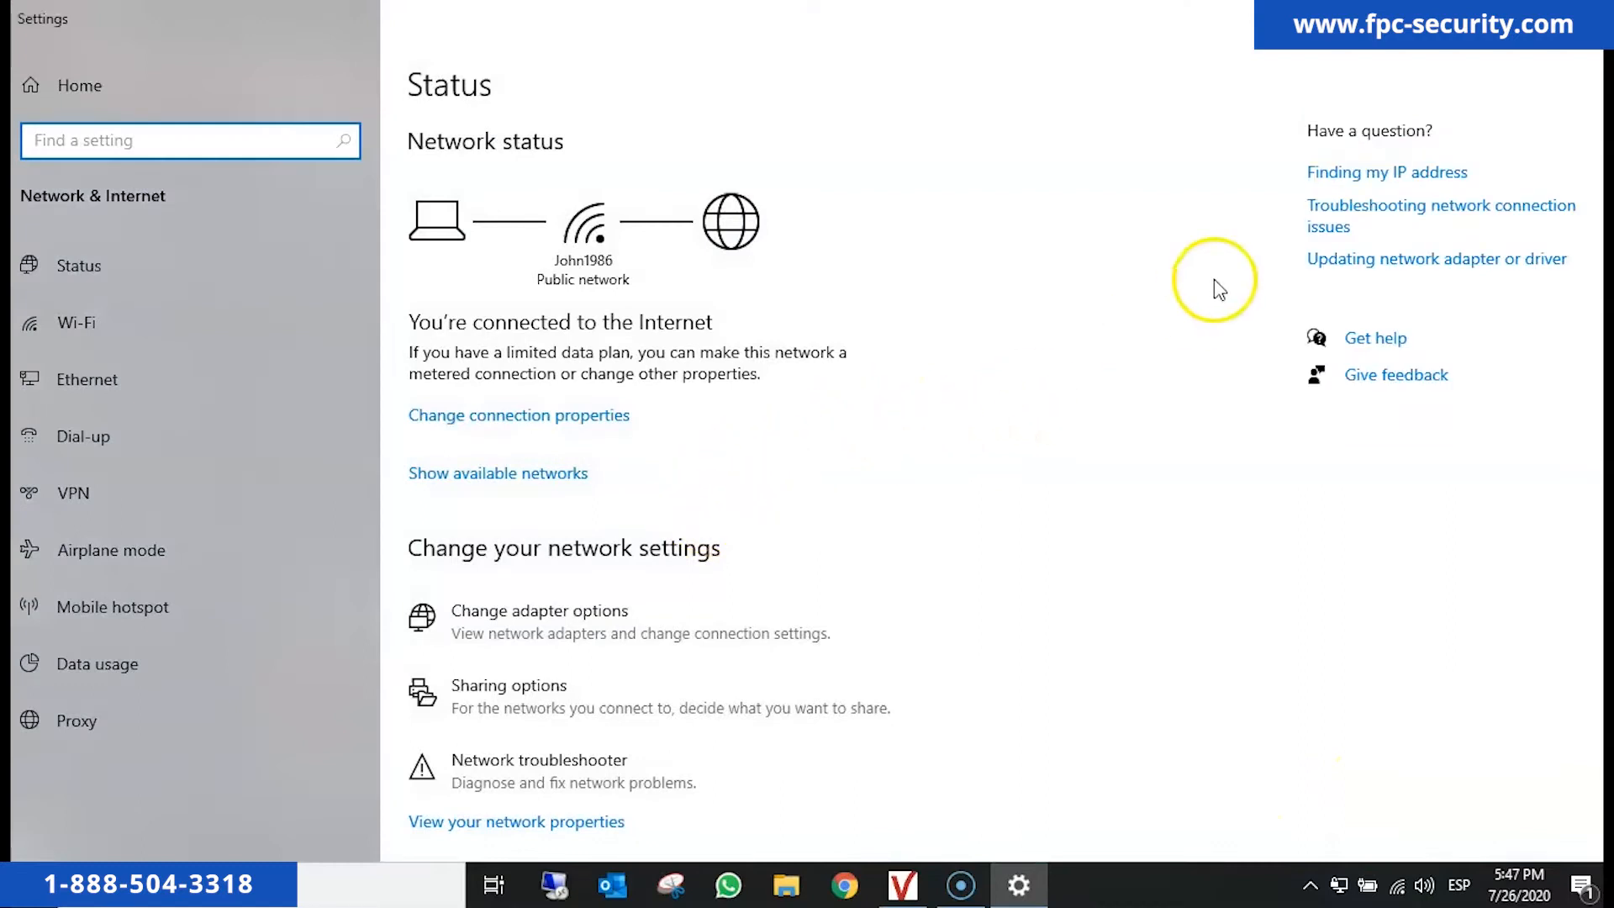
pyautogui.click(114, 401)
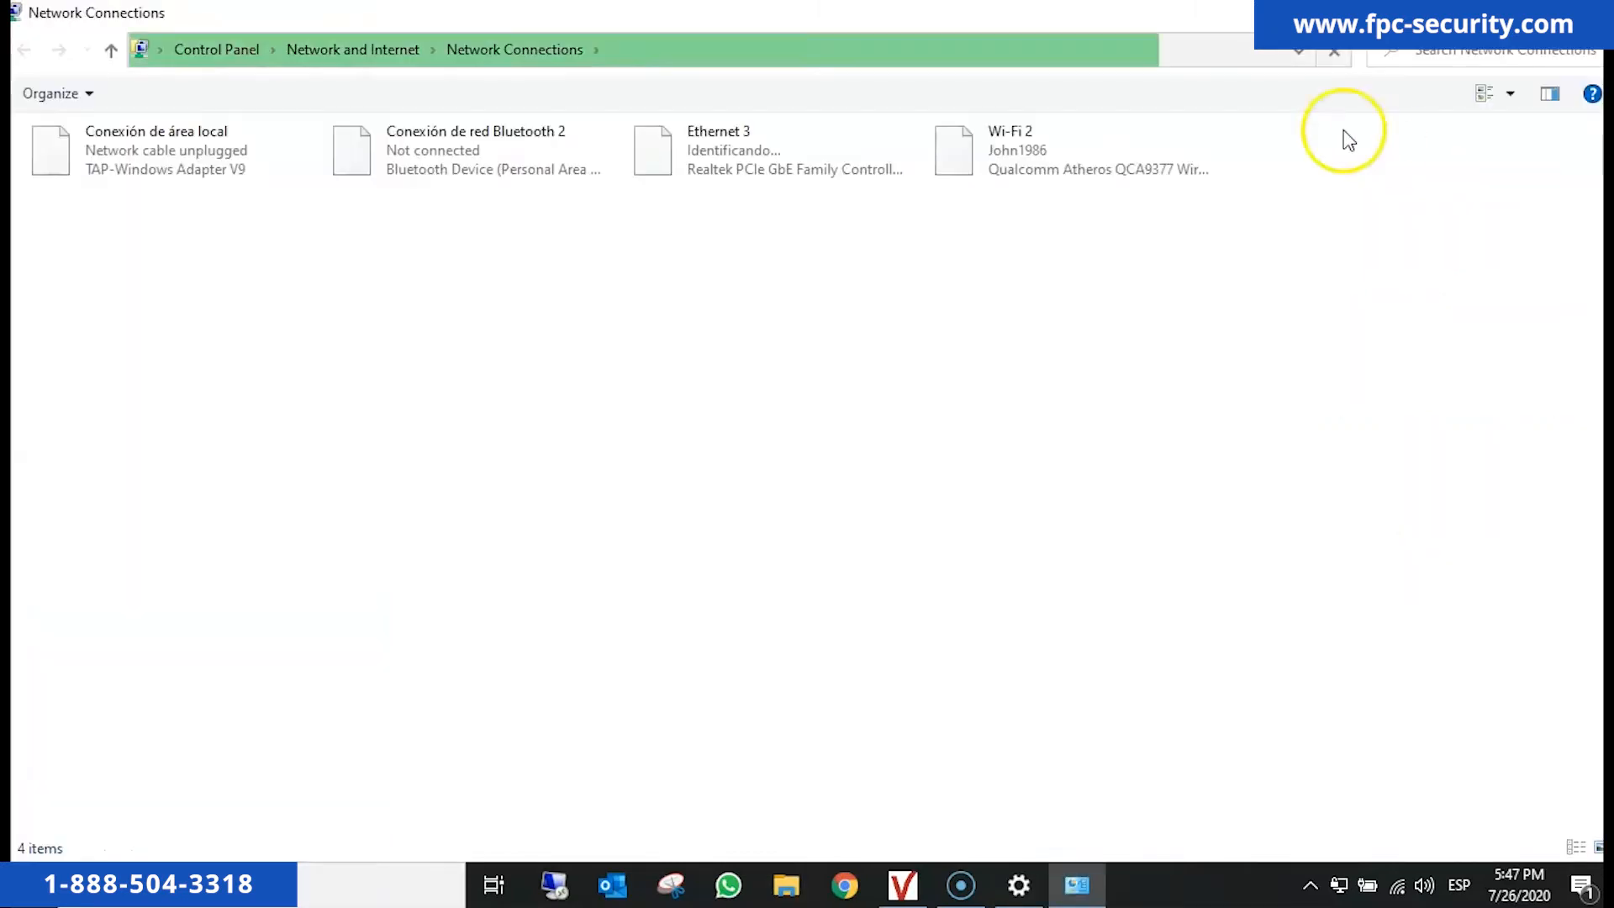
pyautogui.click(806, 159)
pyautogui.rightClick(805, 164)
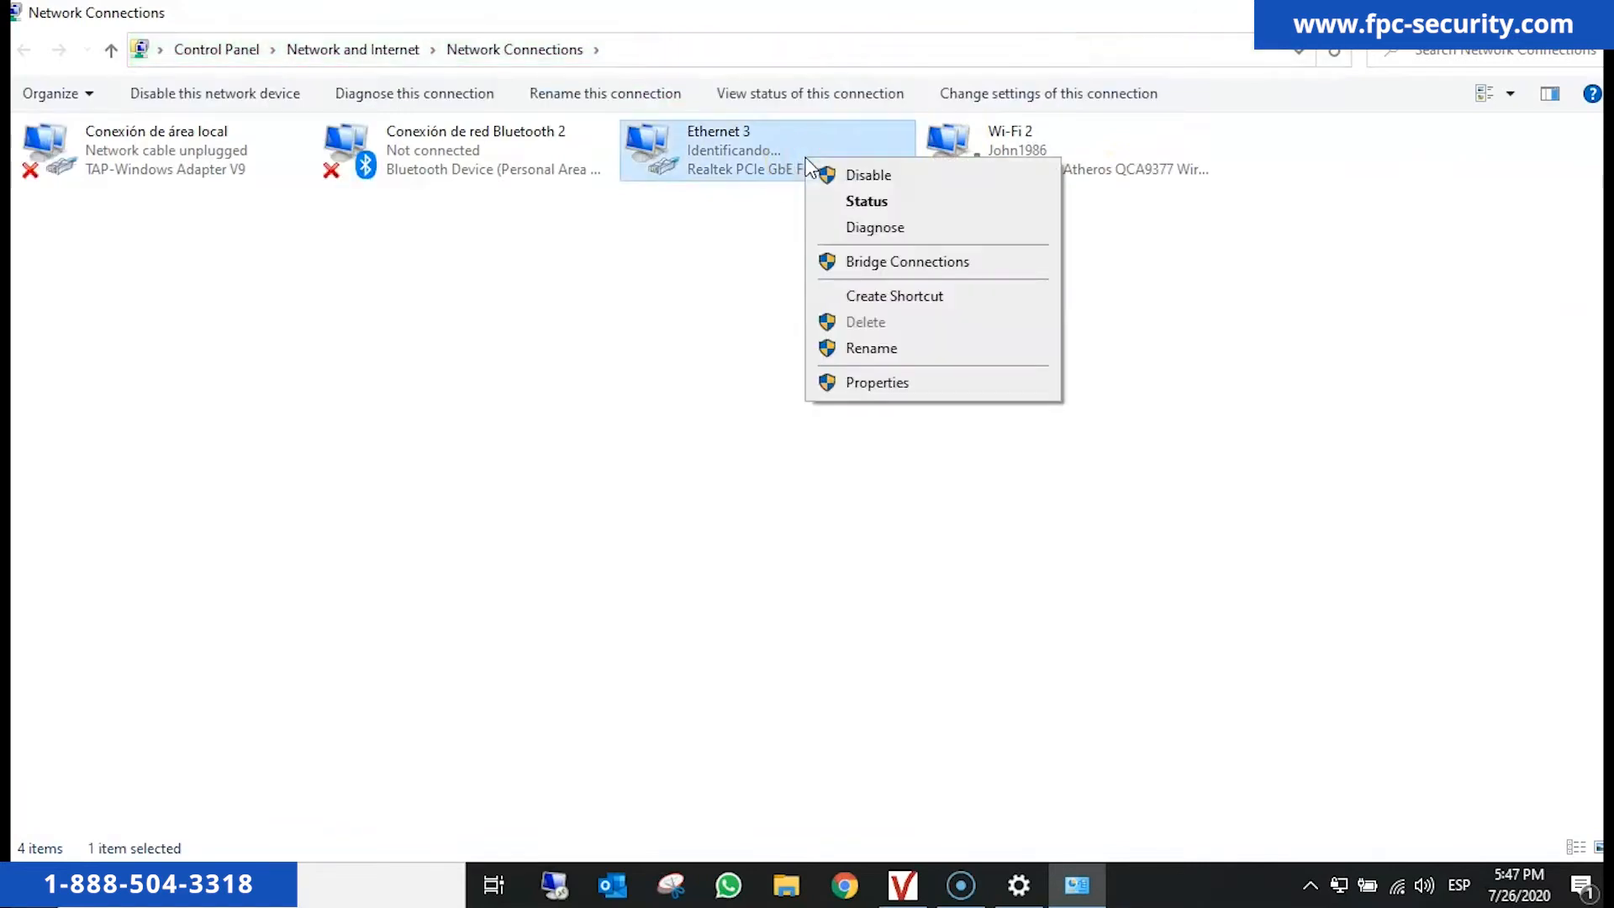
pyautogui.click(868, 382)
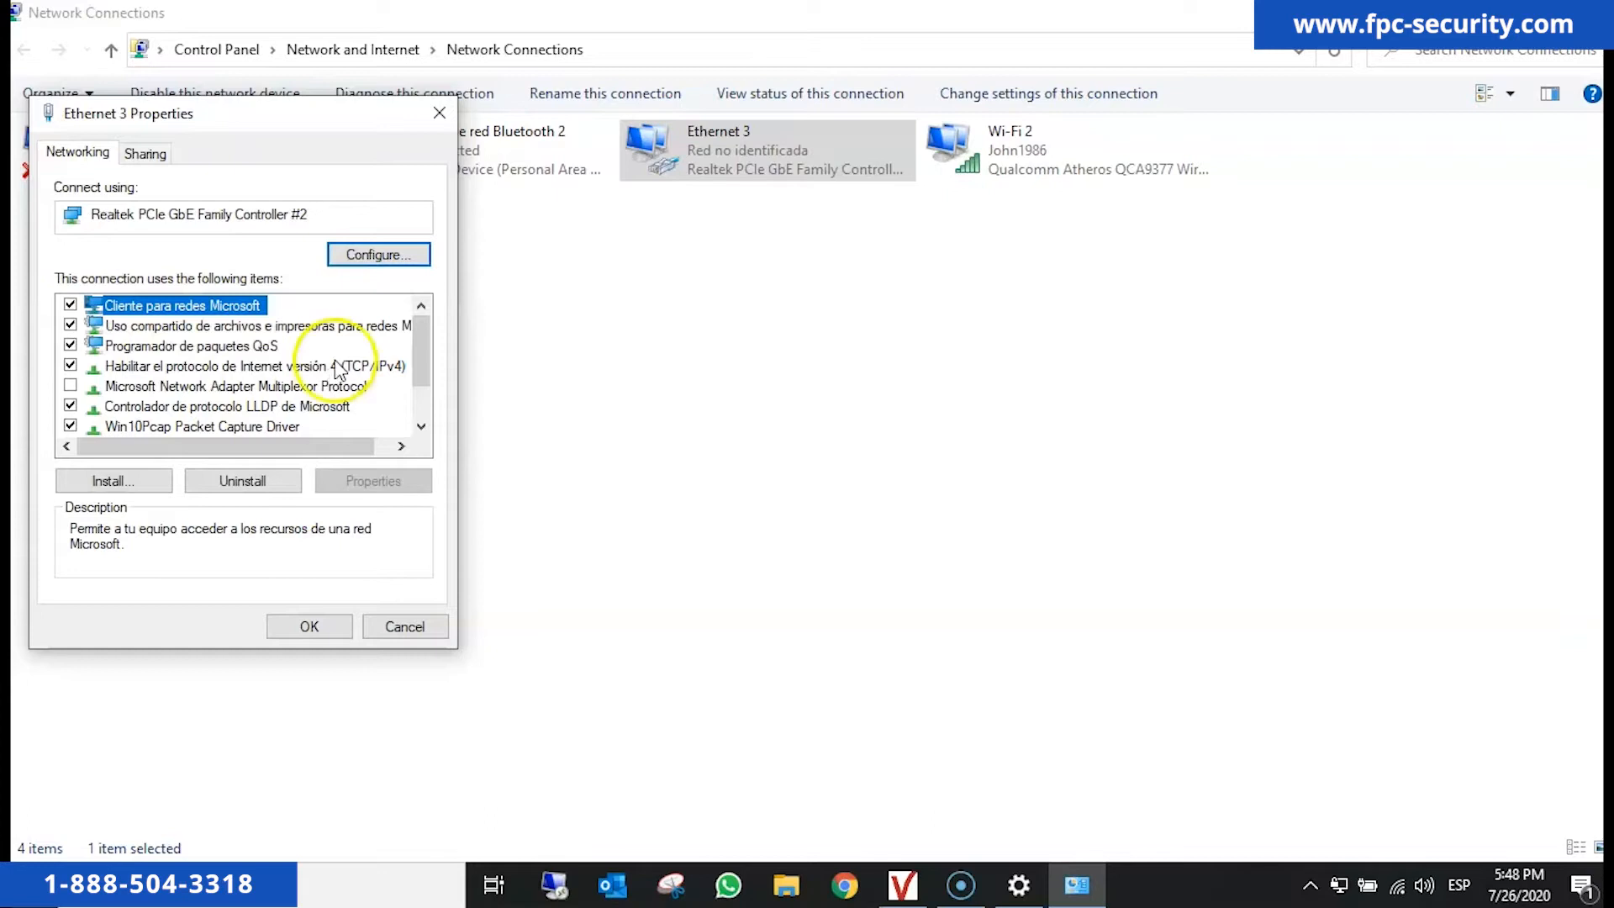
pyautogui.click(383, 366)
# - Set Ethernet 3 IPv4 to 192.168.0.100, mask 255.255.255.0, gateway 192.168.0.1
pyautogui.click(393, 491)
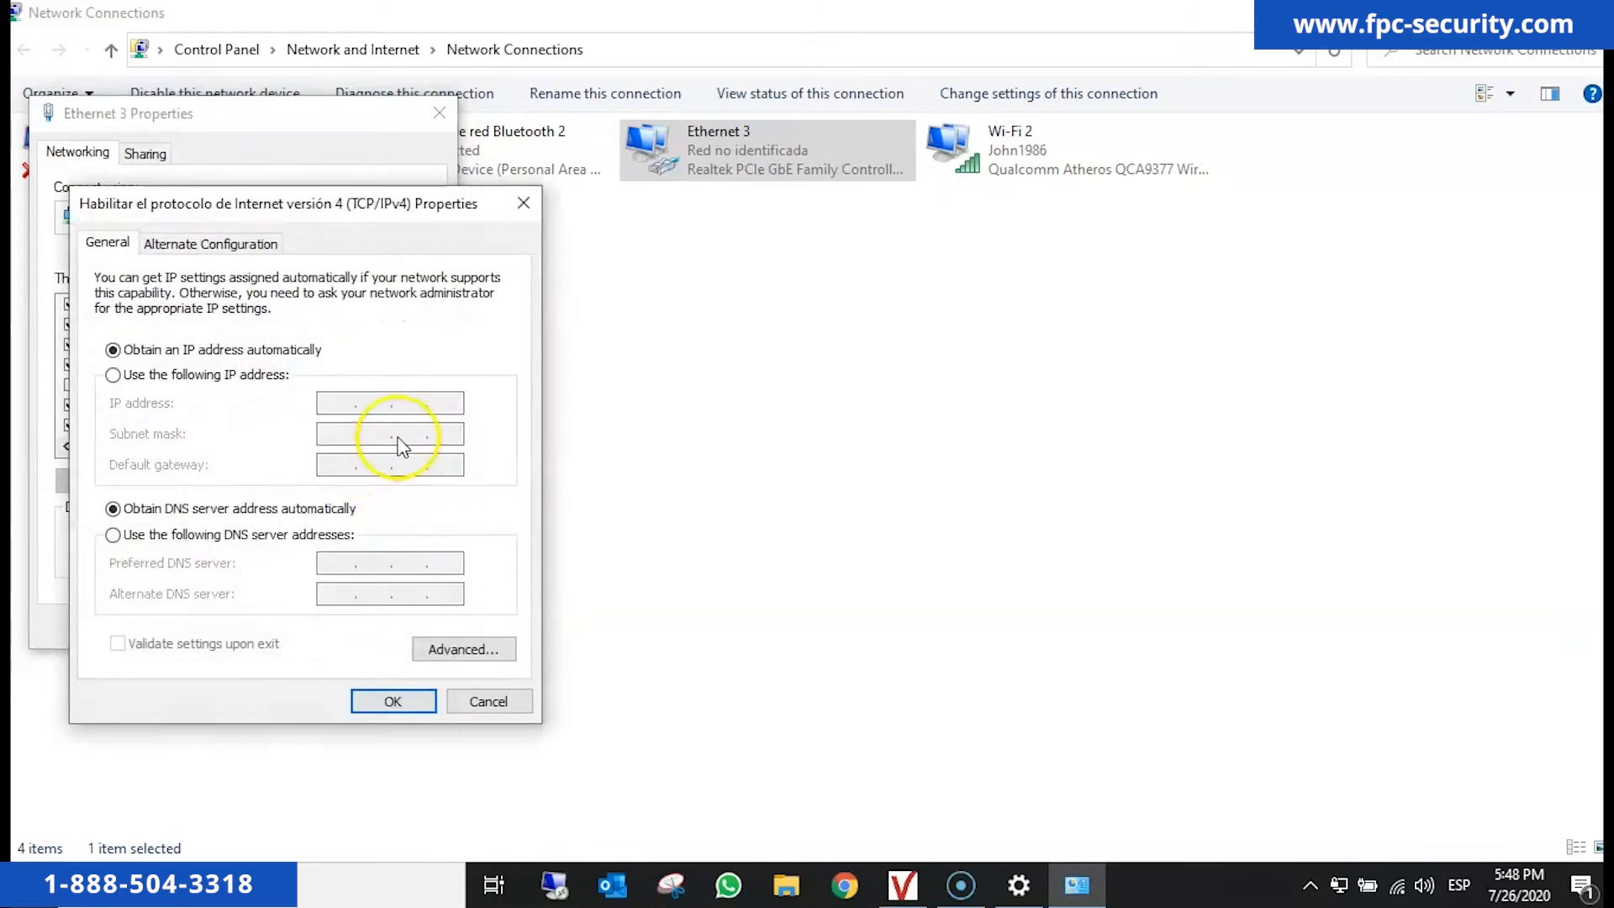
pyautogui.click(229, 375)
pyautogui.click(333, 403)
pyautogui.write('192 . 168 . ')
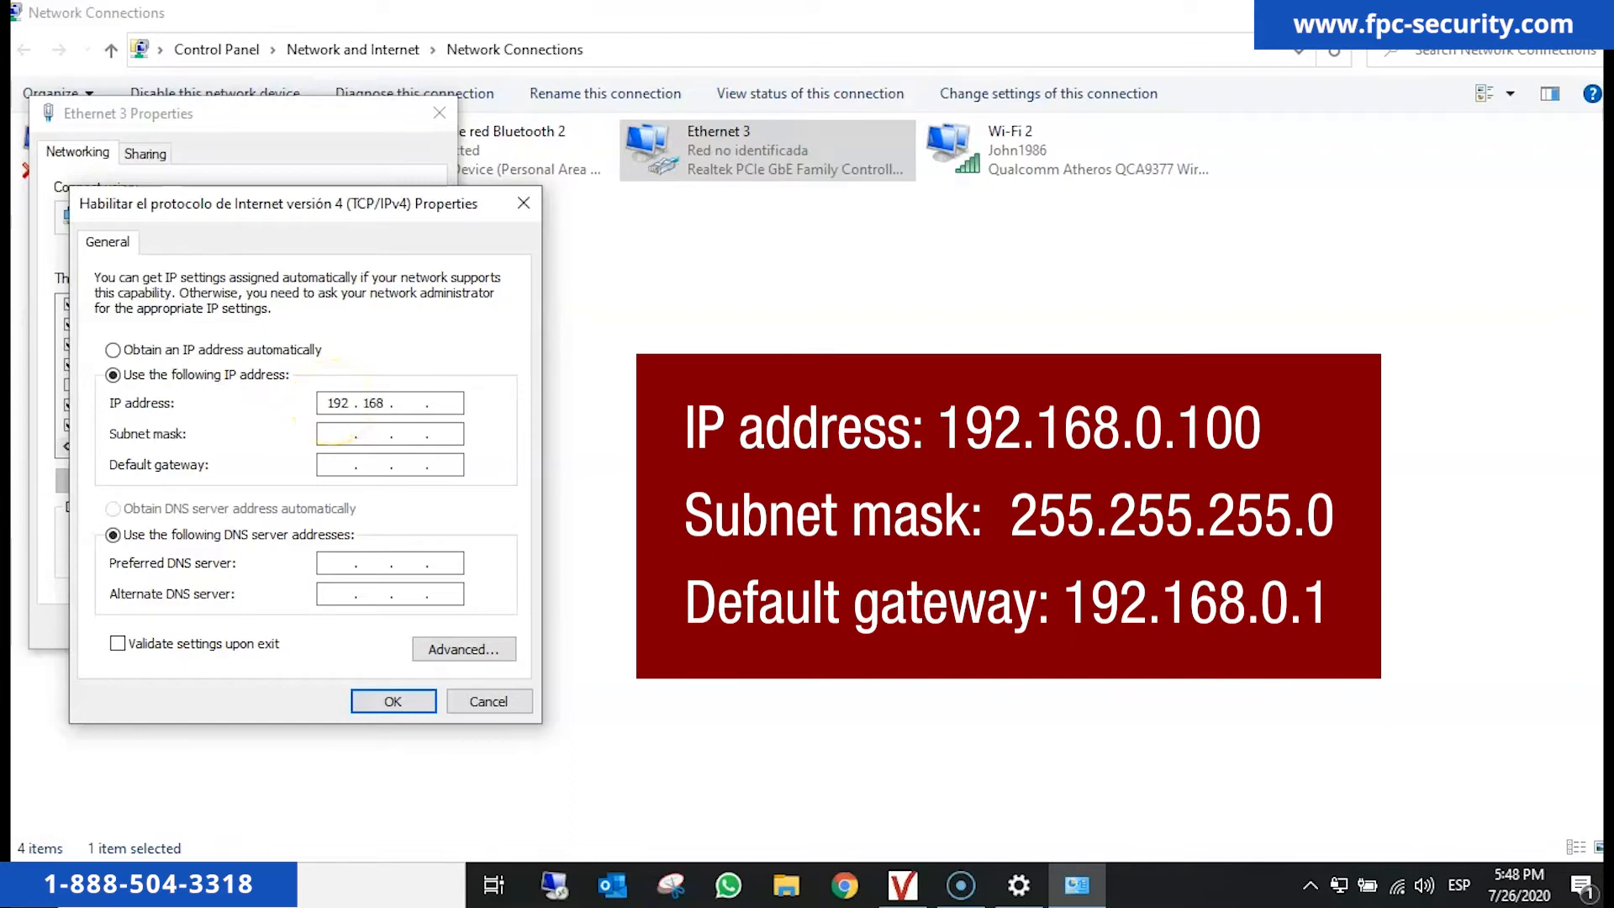
pyautogui.write('0 . 100')
pyautogui.click(363, 434)
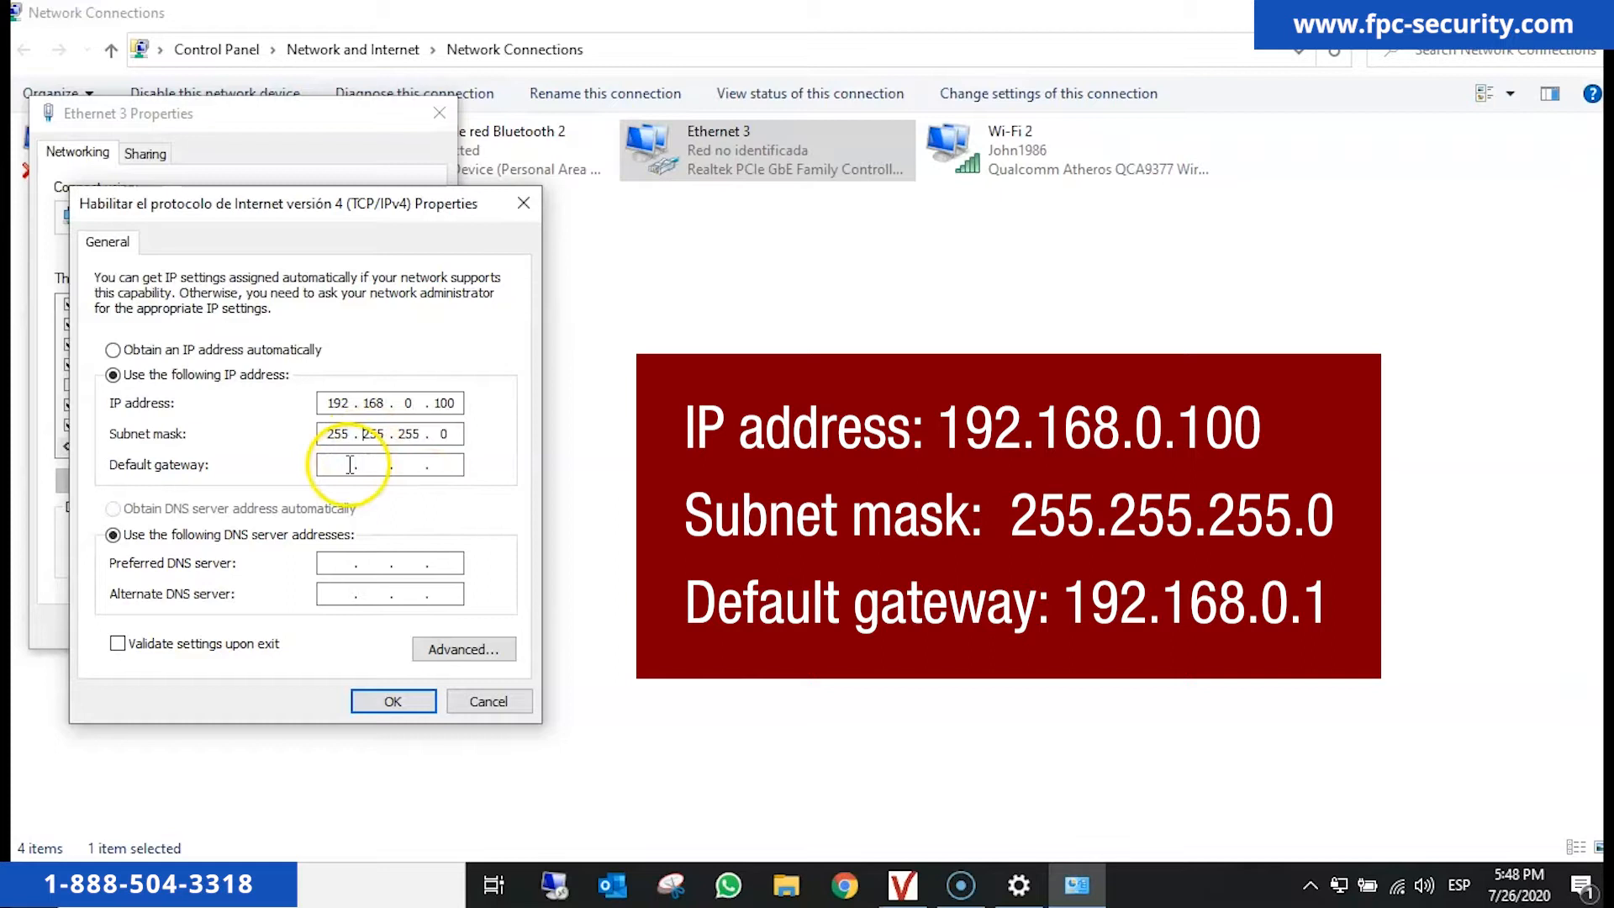
pyautogui.click(350, 464)
pyautogui.write('19')
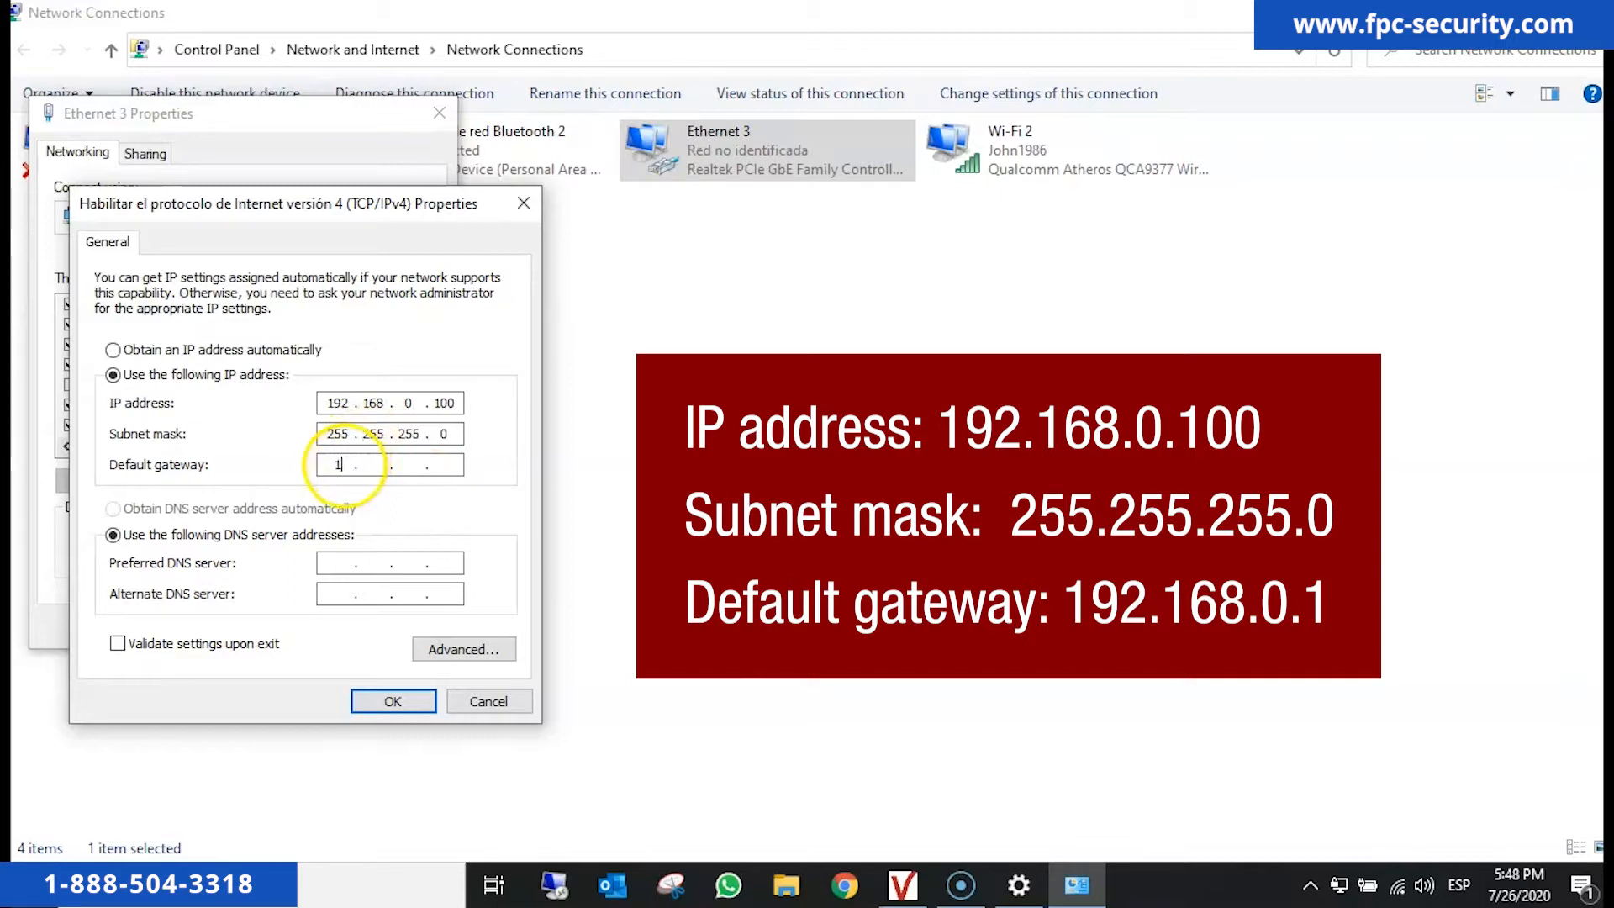
pyautogui.write('2 . 168 . ')
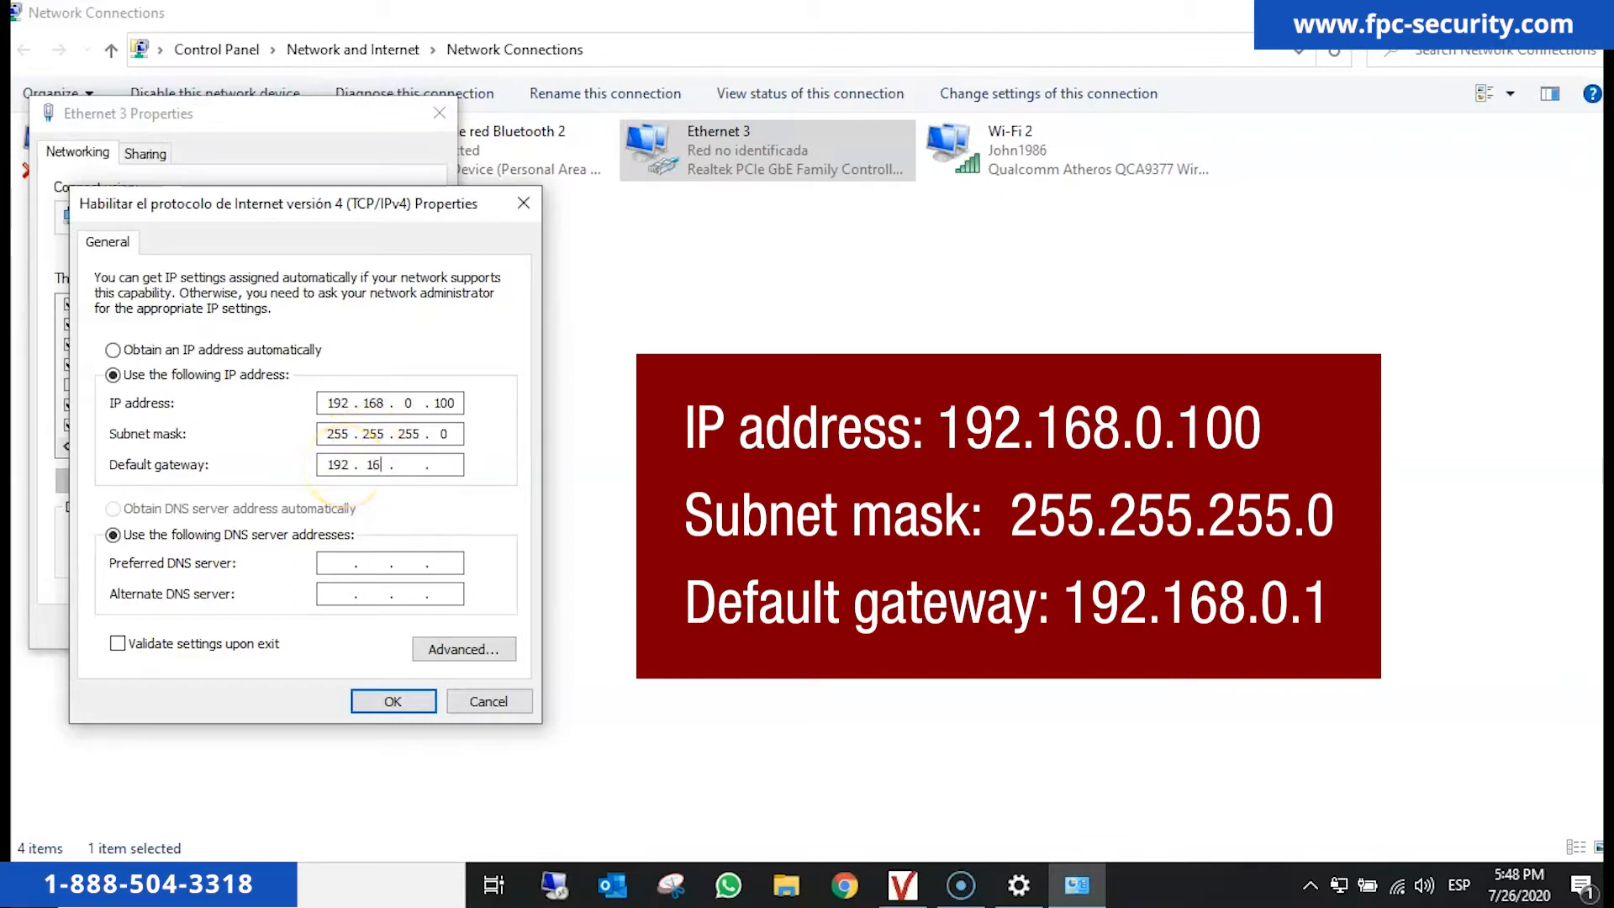
pyautogui.write('0 .')
pyautogui.click(410, 703)
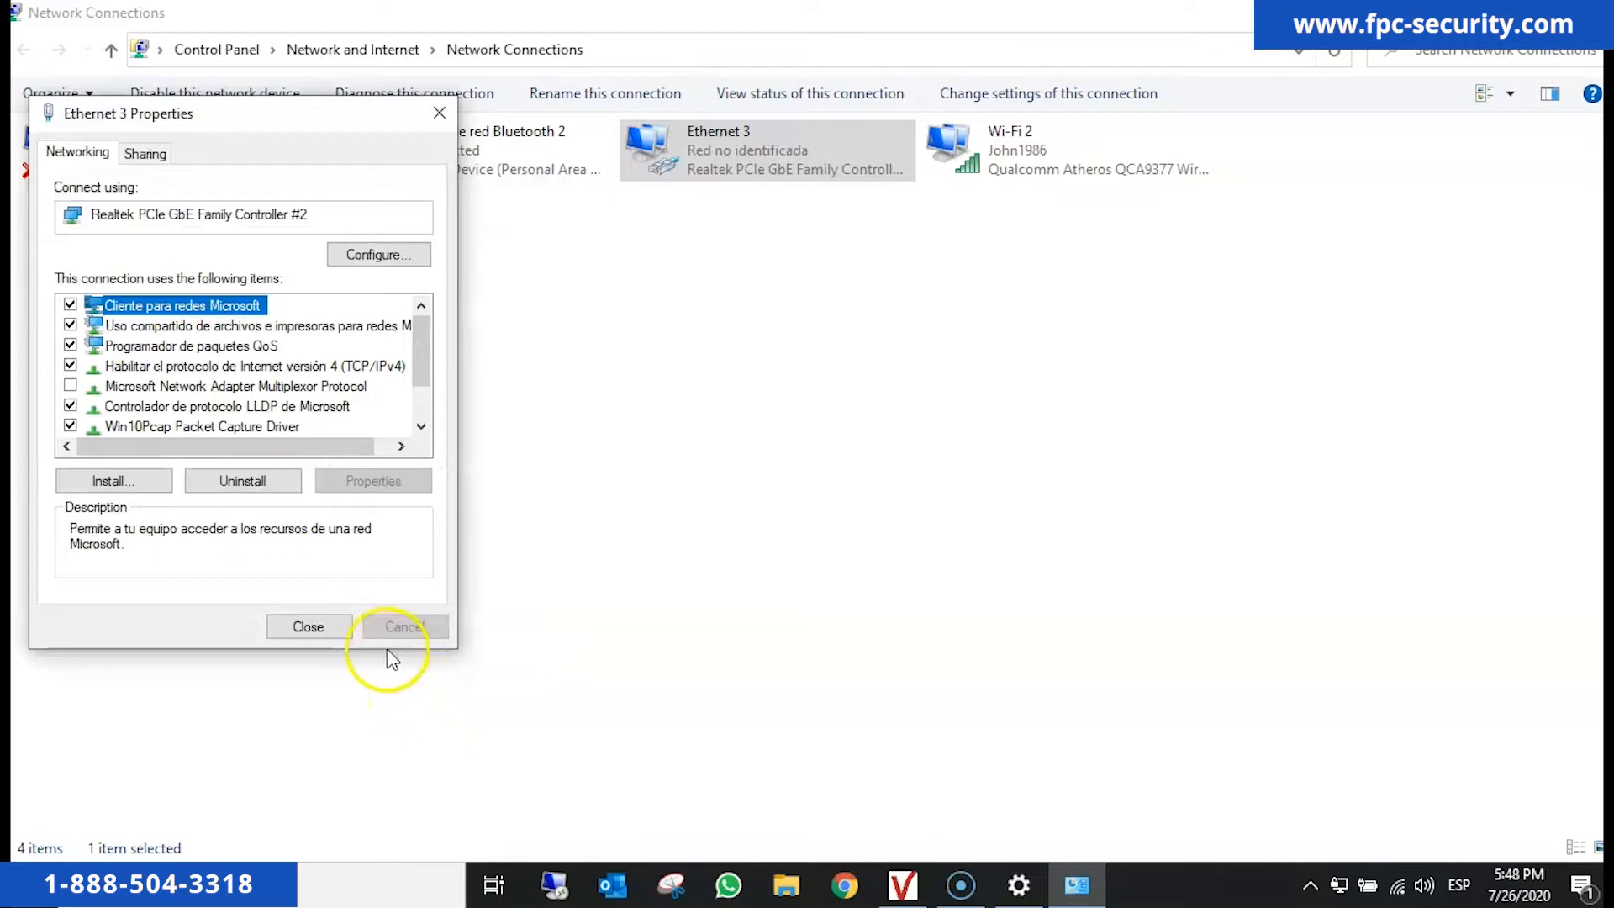
pyautogui.click(308, 627)
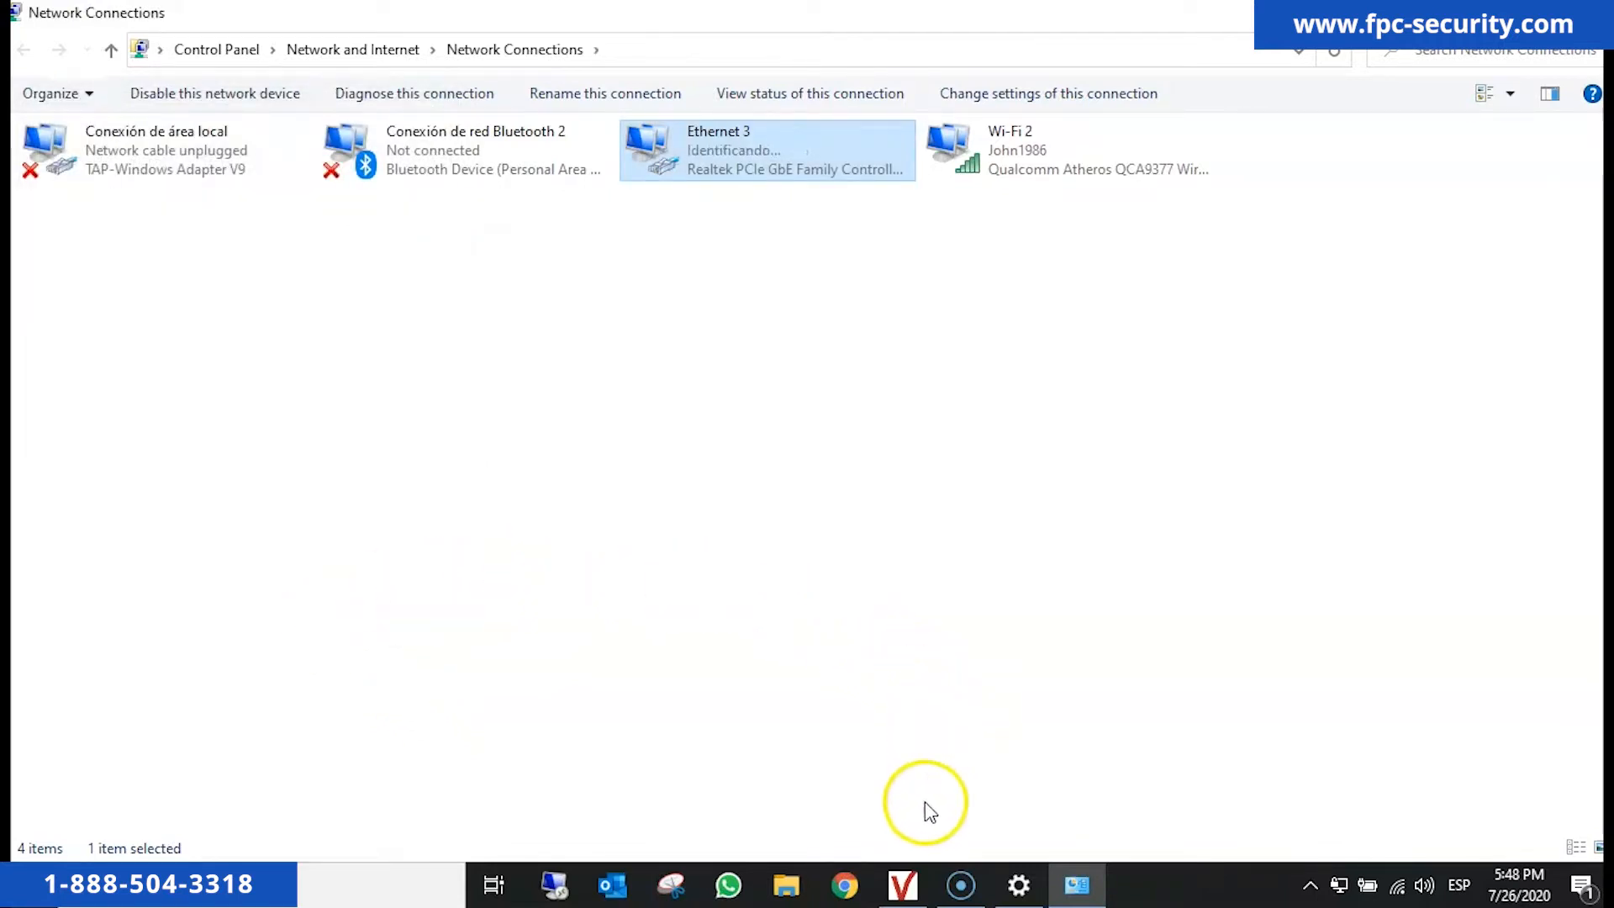
pyautogui.click(902, 885)
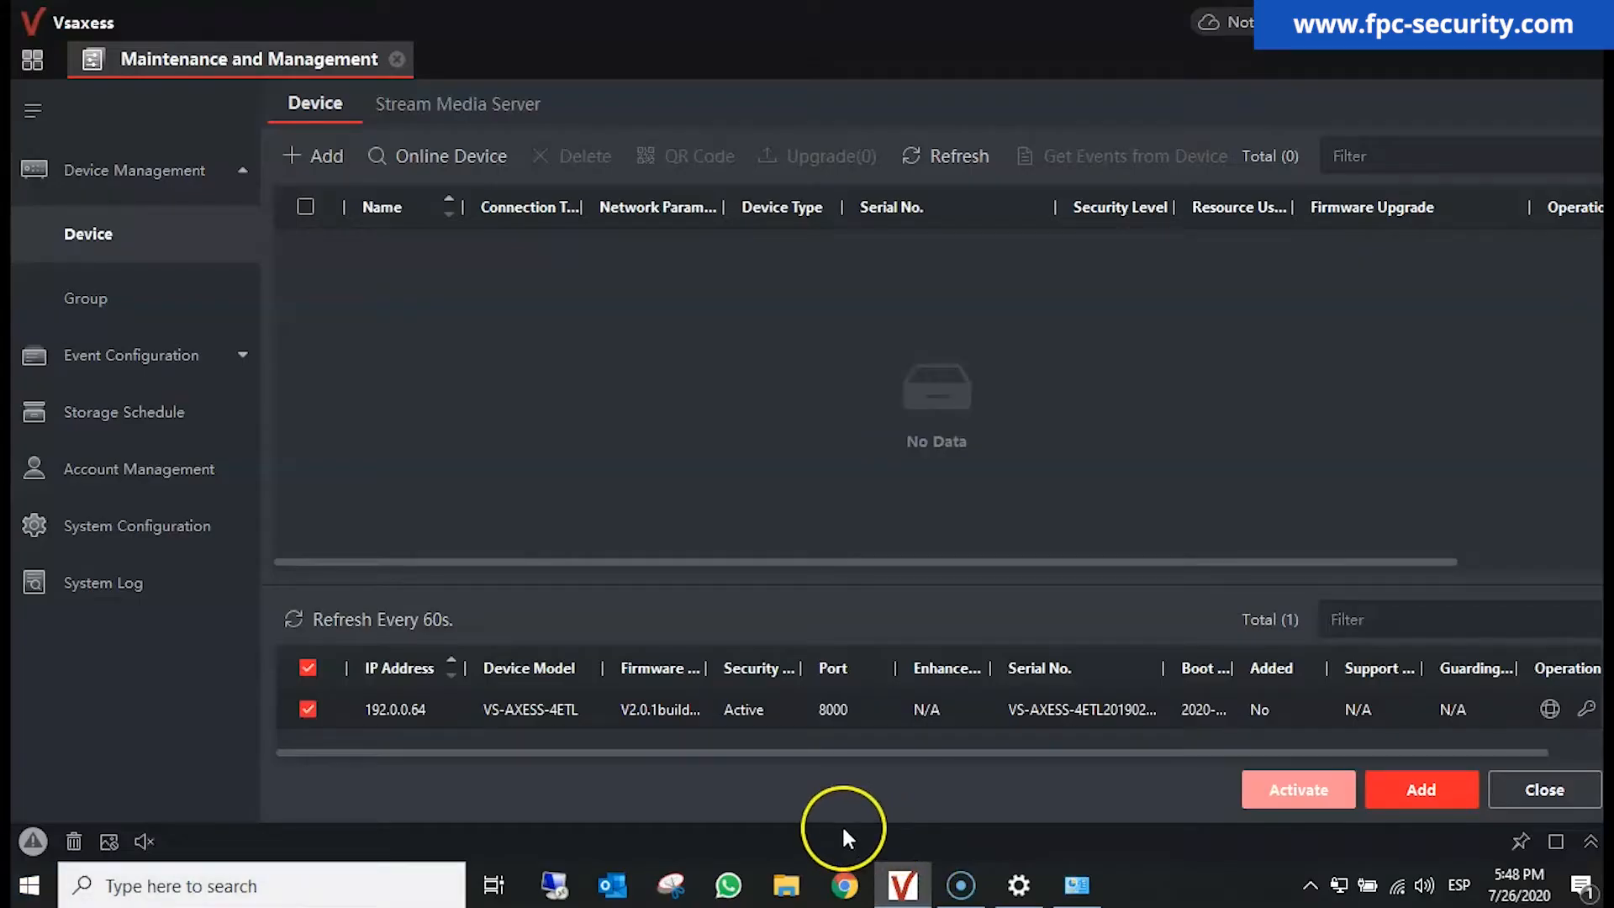
# - Run ipconfig in Command Prompt to confirm Ethernet 3 has 192.168.0.100
pyautogui.click(378, 883)
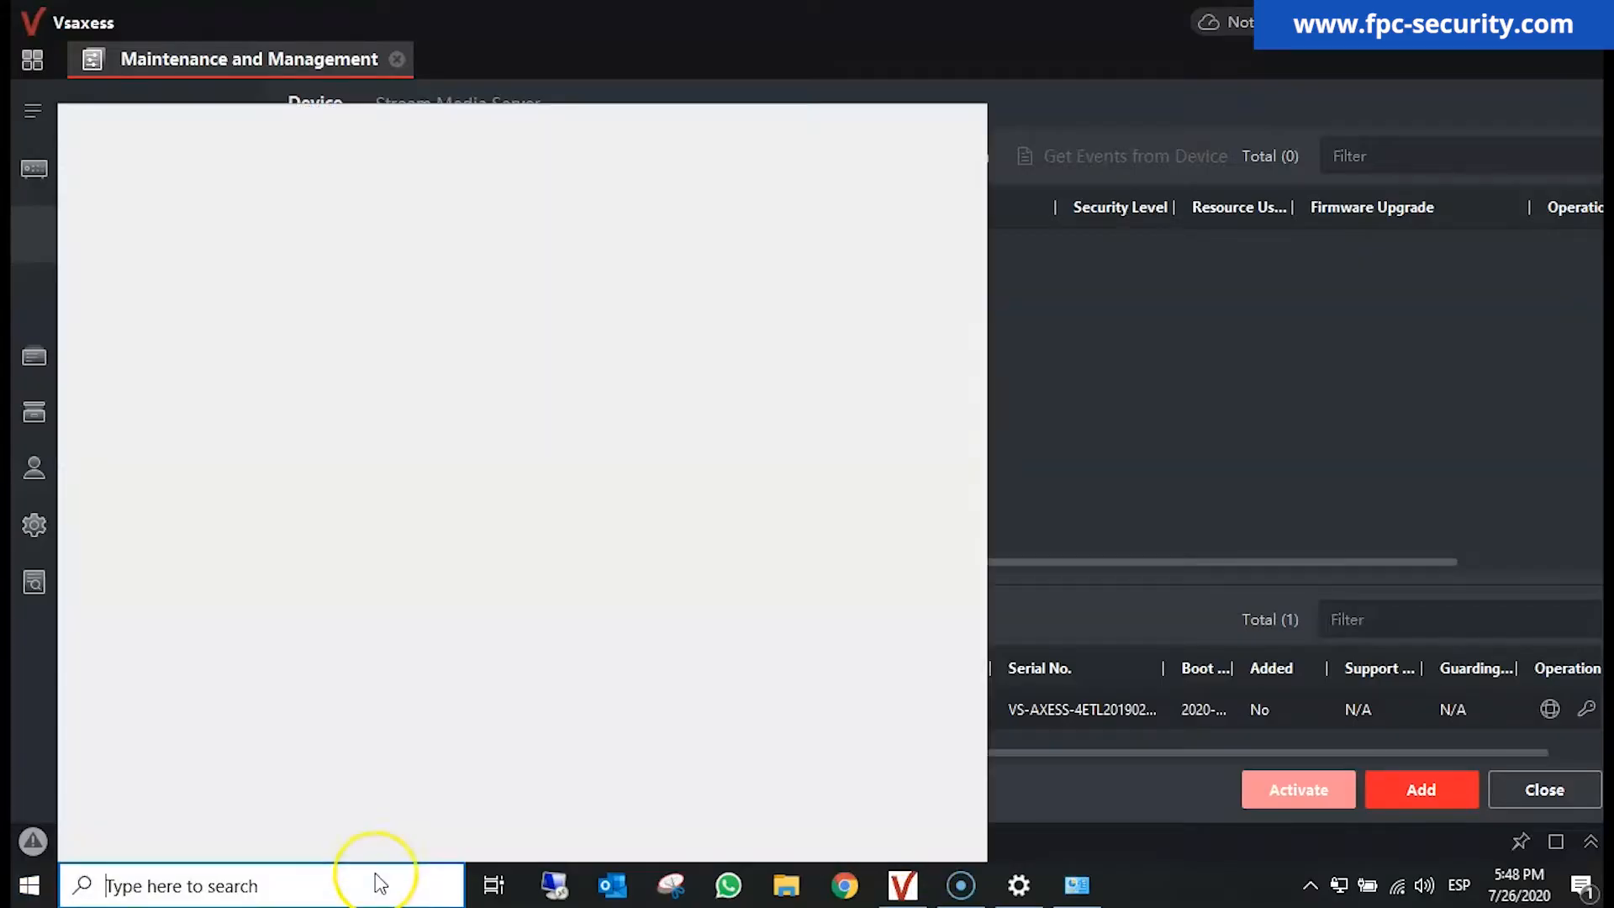
pyautogui.write('cmd')
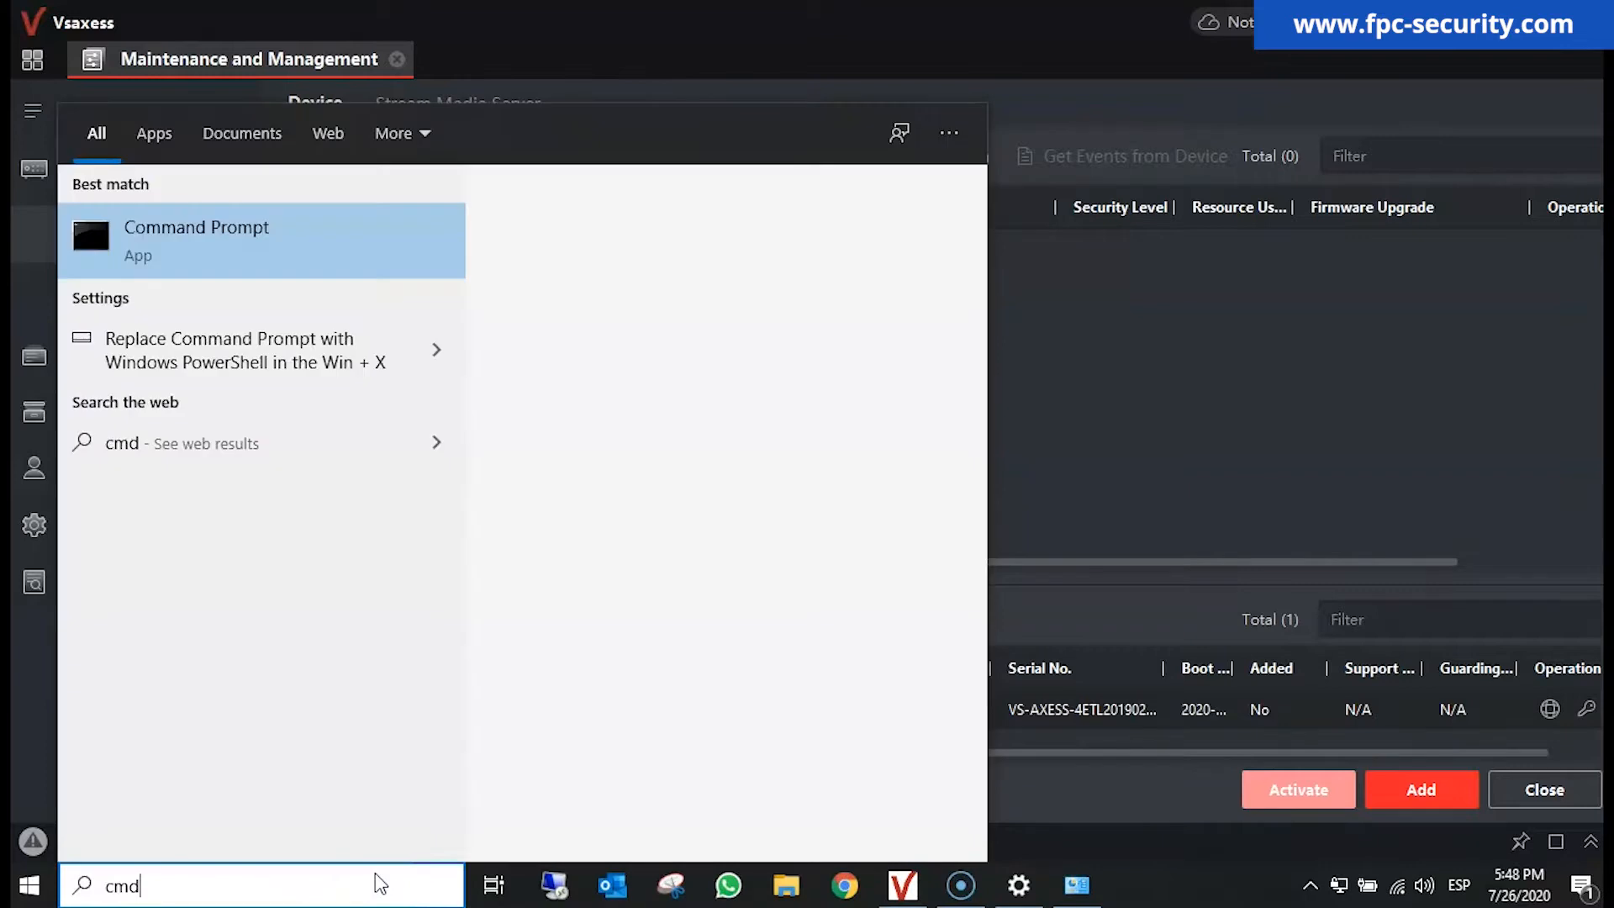
pyautogui.press('Return')
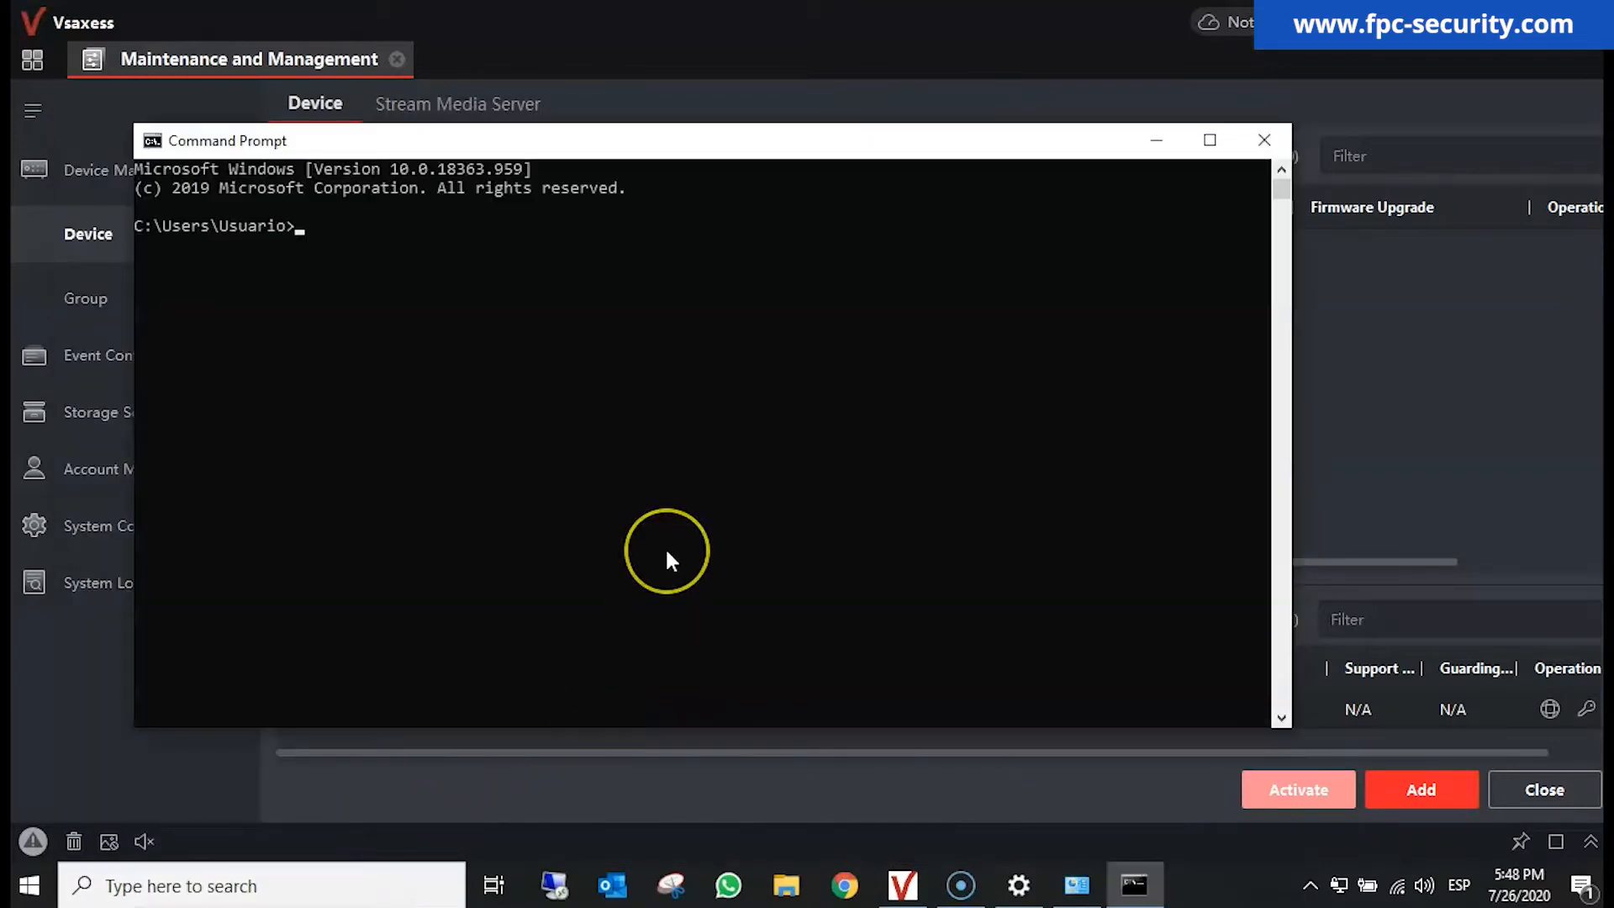
pyautogui.write('ipconfig')
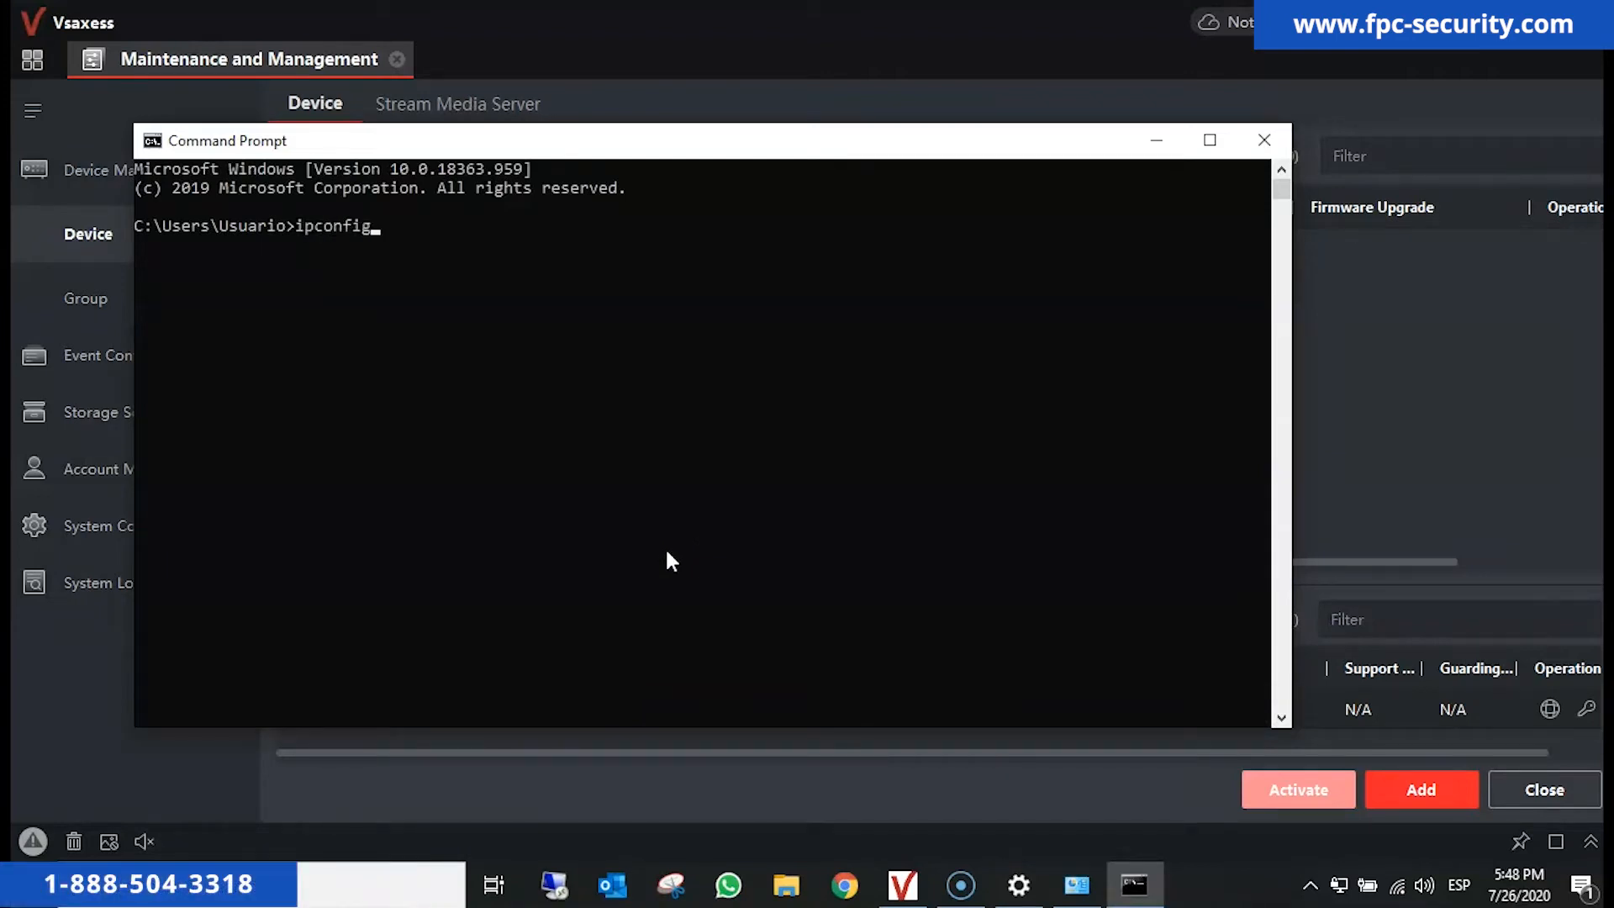
pyautogui.press('Return')
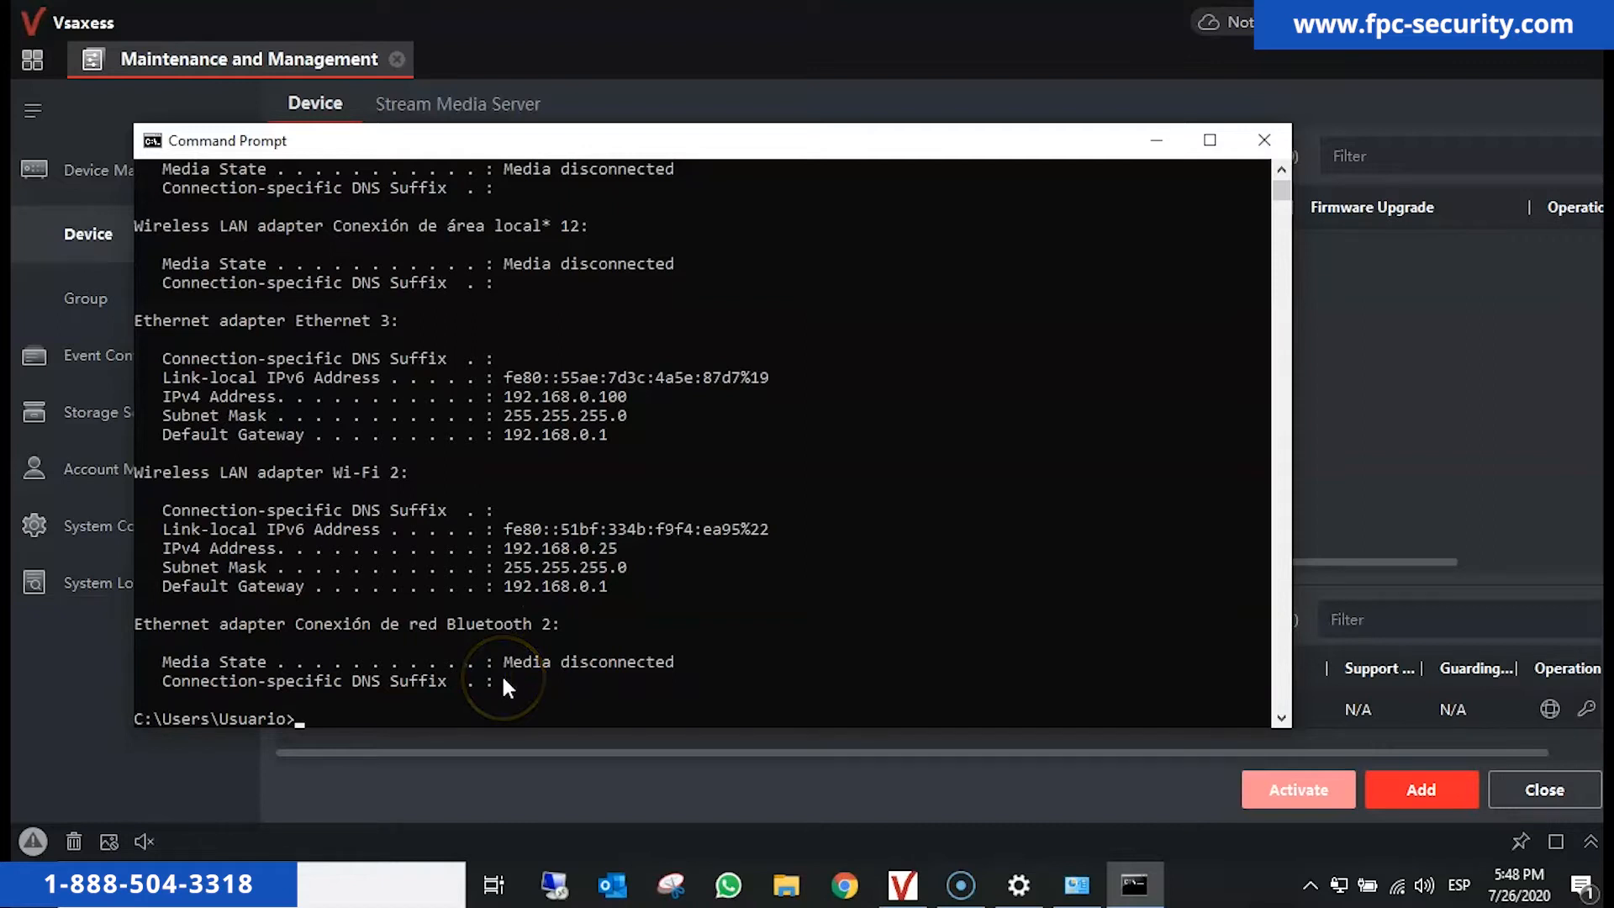
# - Ping 192.168.0.101, finding it unreachable, and close the console
pyautogui.write('ping 192')
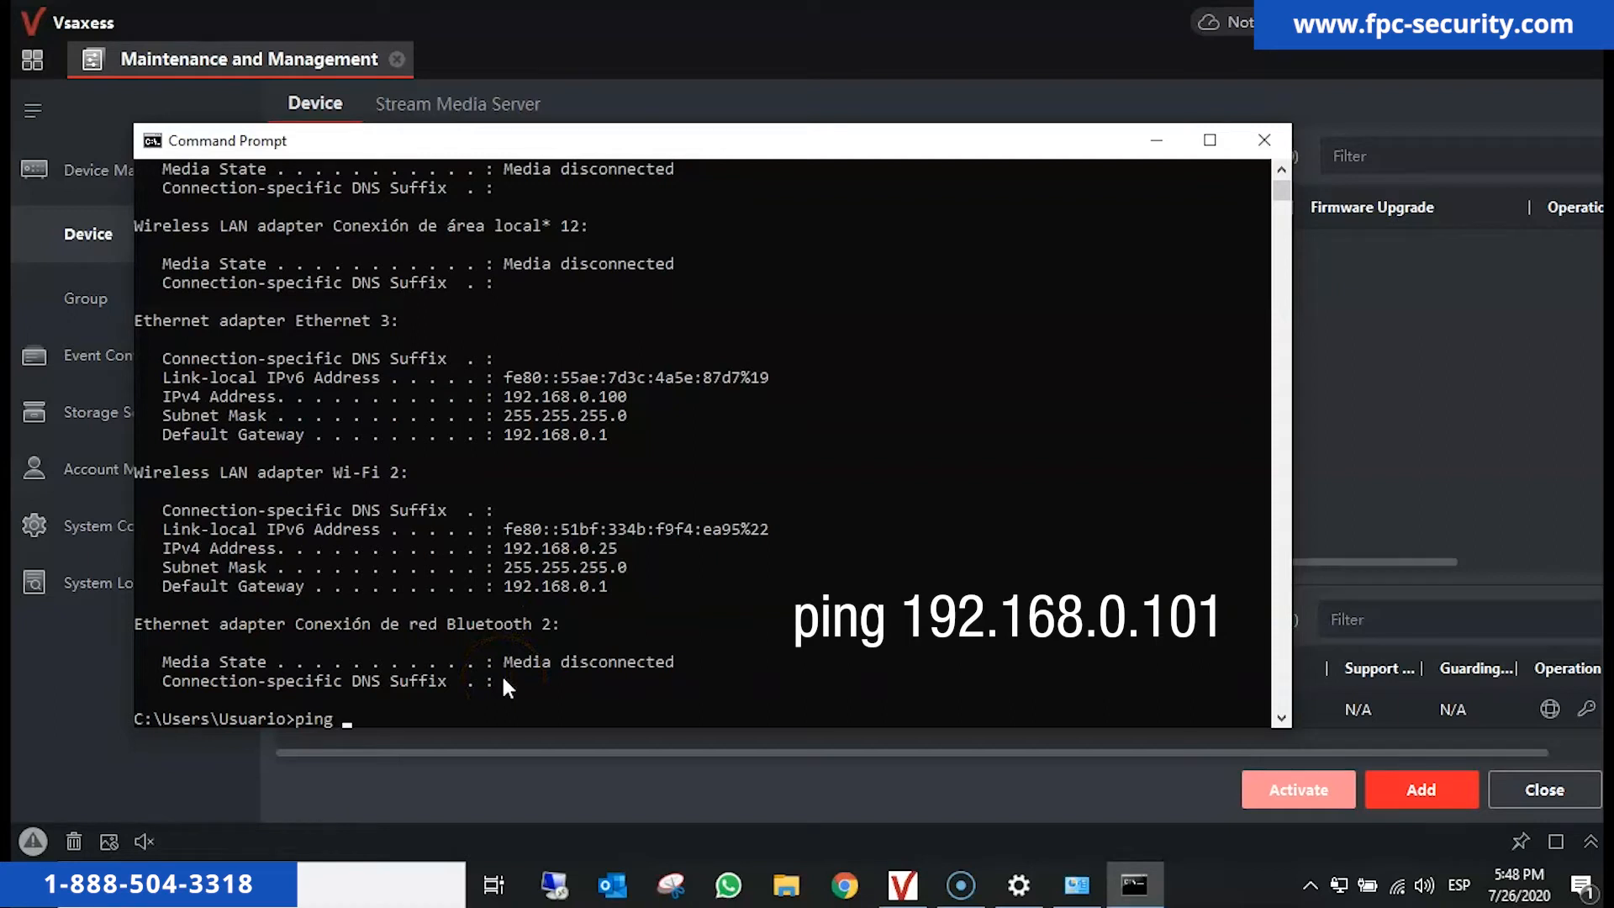
pyautogui.write('.168.0.101')
pyautogui.press('Return')
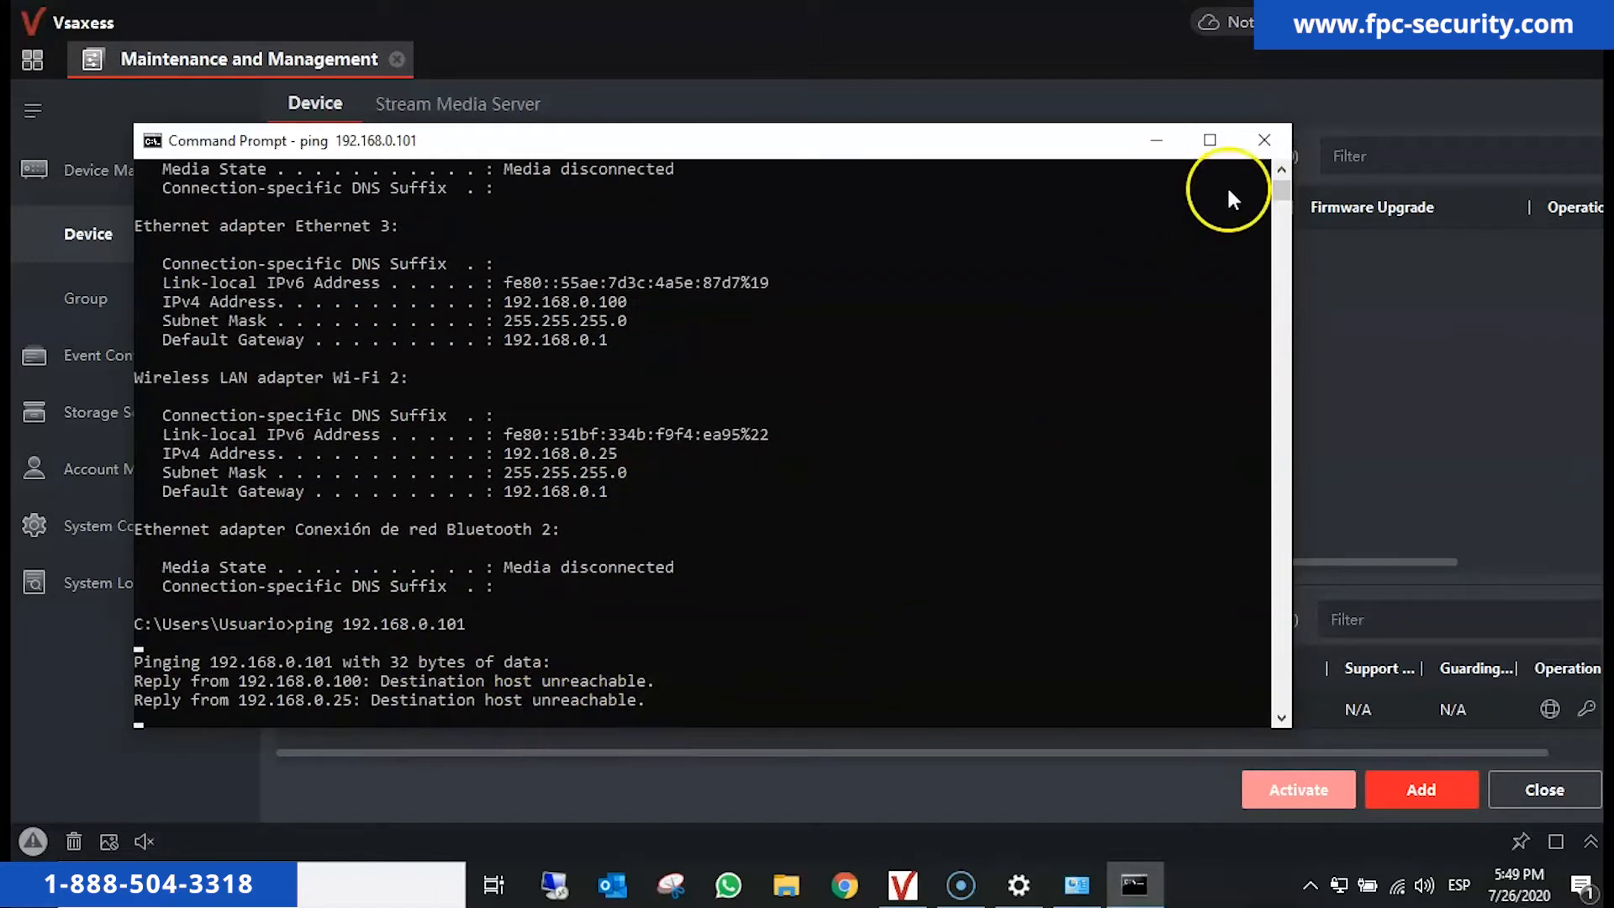
pyautogui.click(1261, 152)
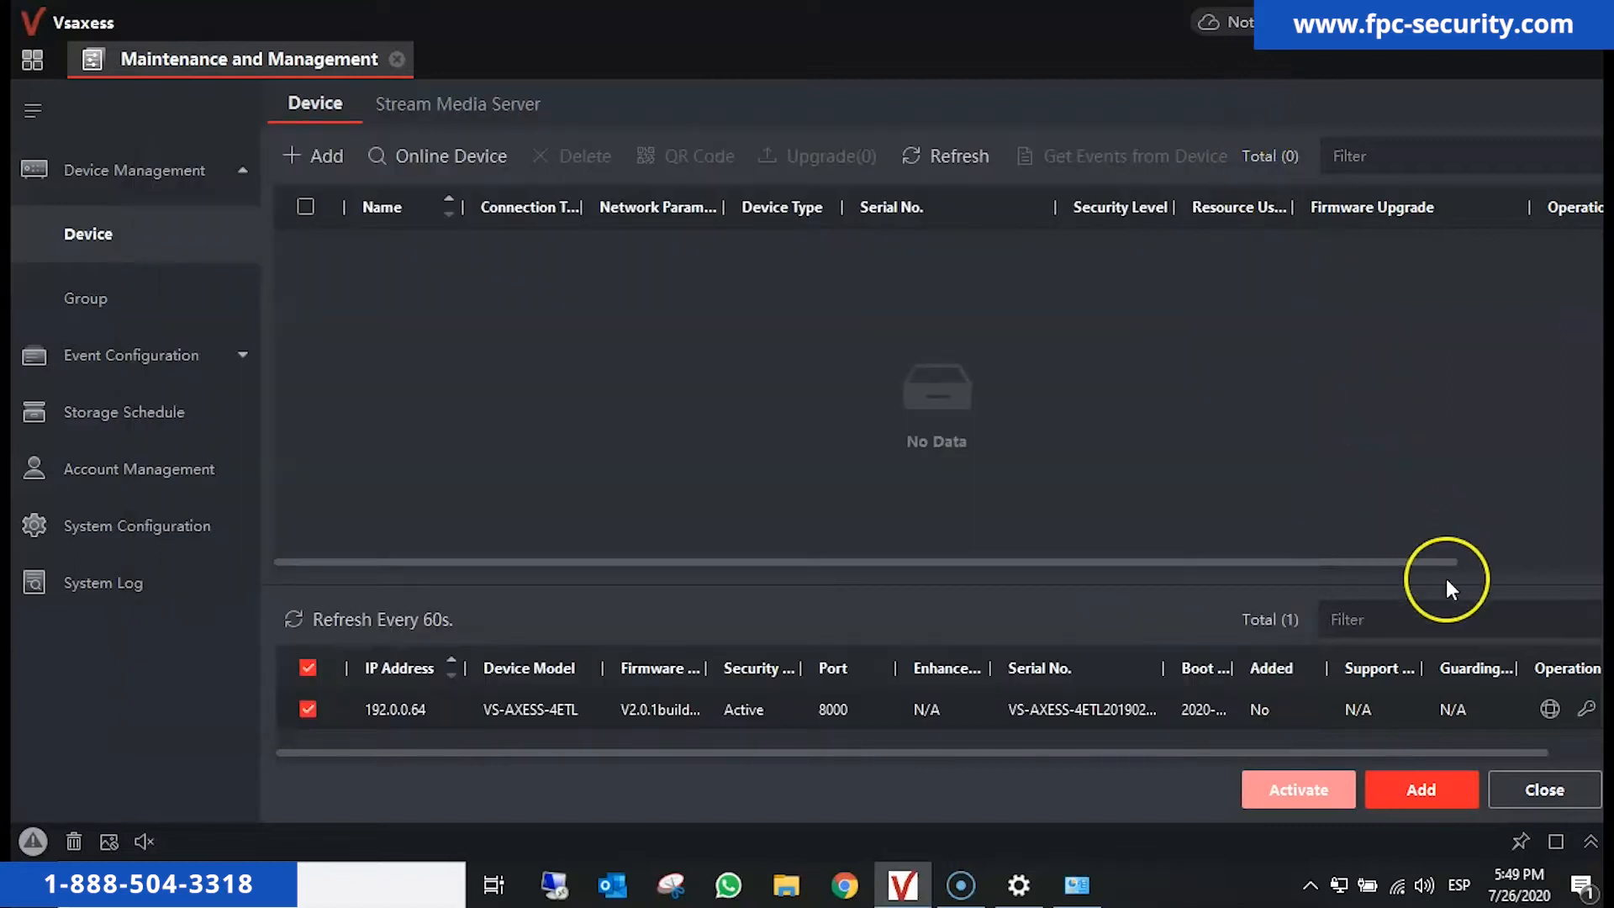
# - Attempt to set the controller's IP to 192.168.0.101 and gateway 192.168.0.1, which fails with error 2011
pyautogui.click(1551, 707)
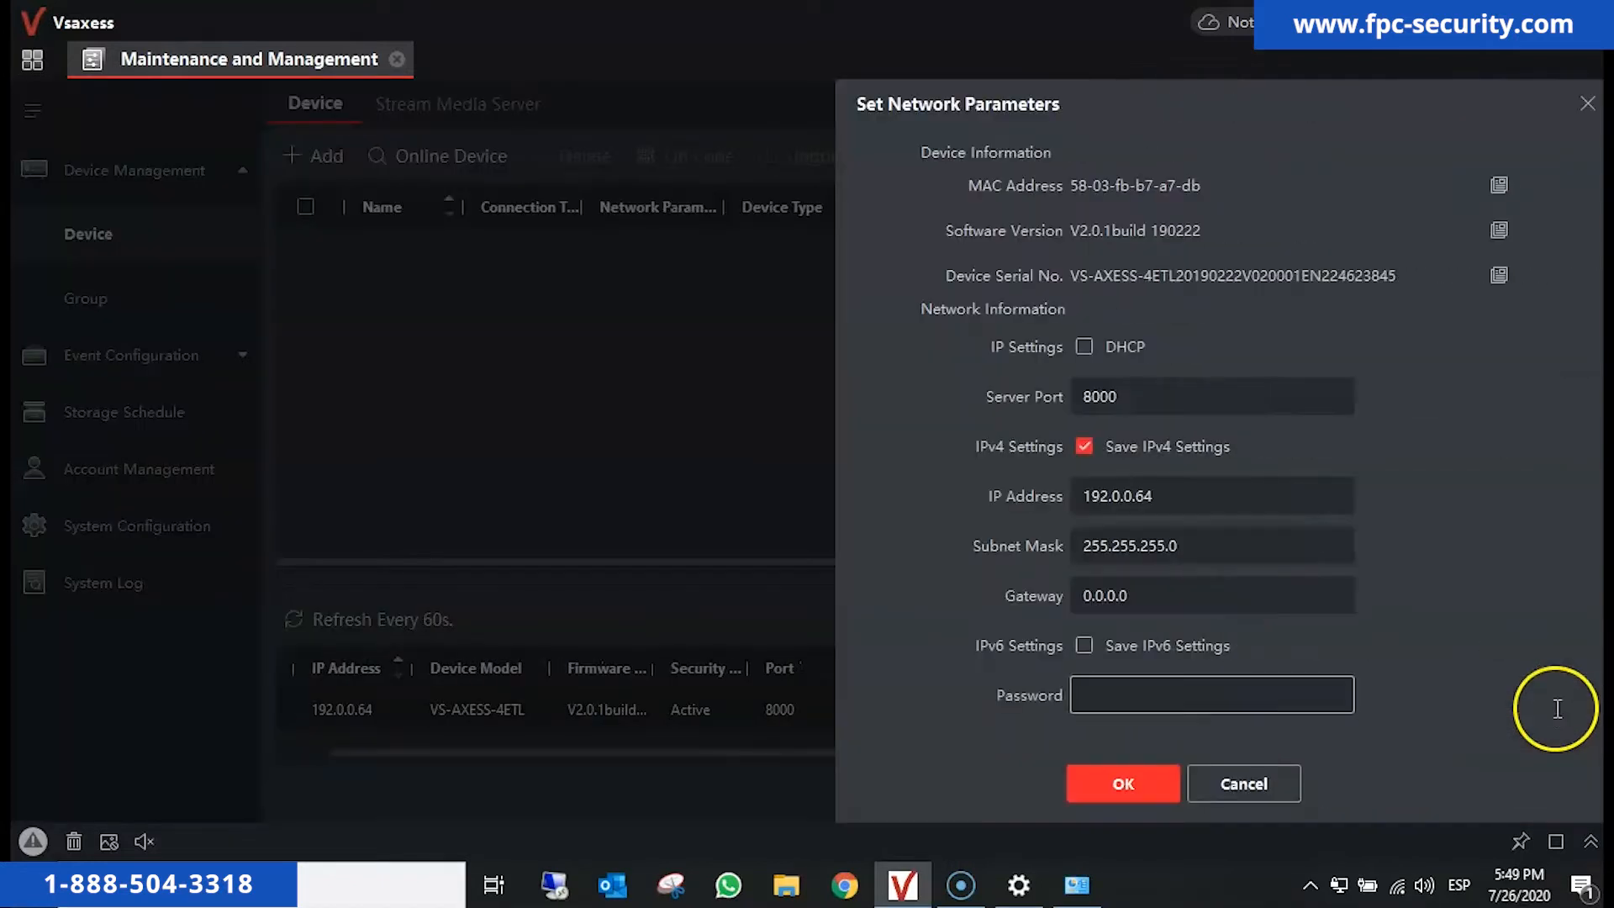
pyautogui.click(1219, 483)
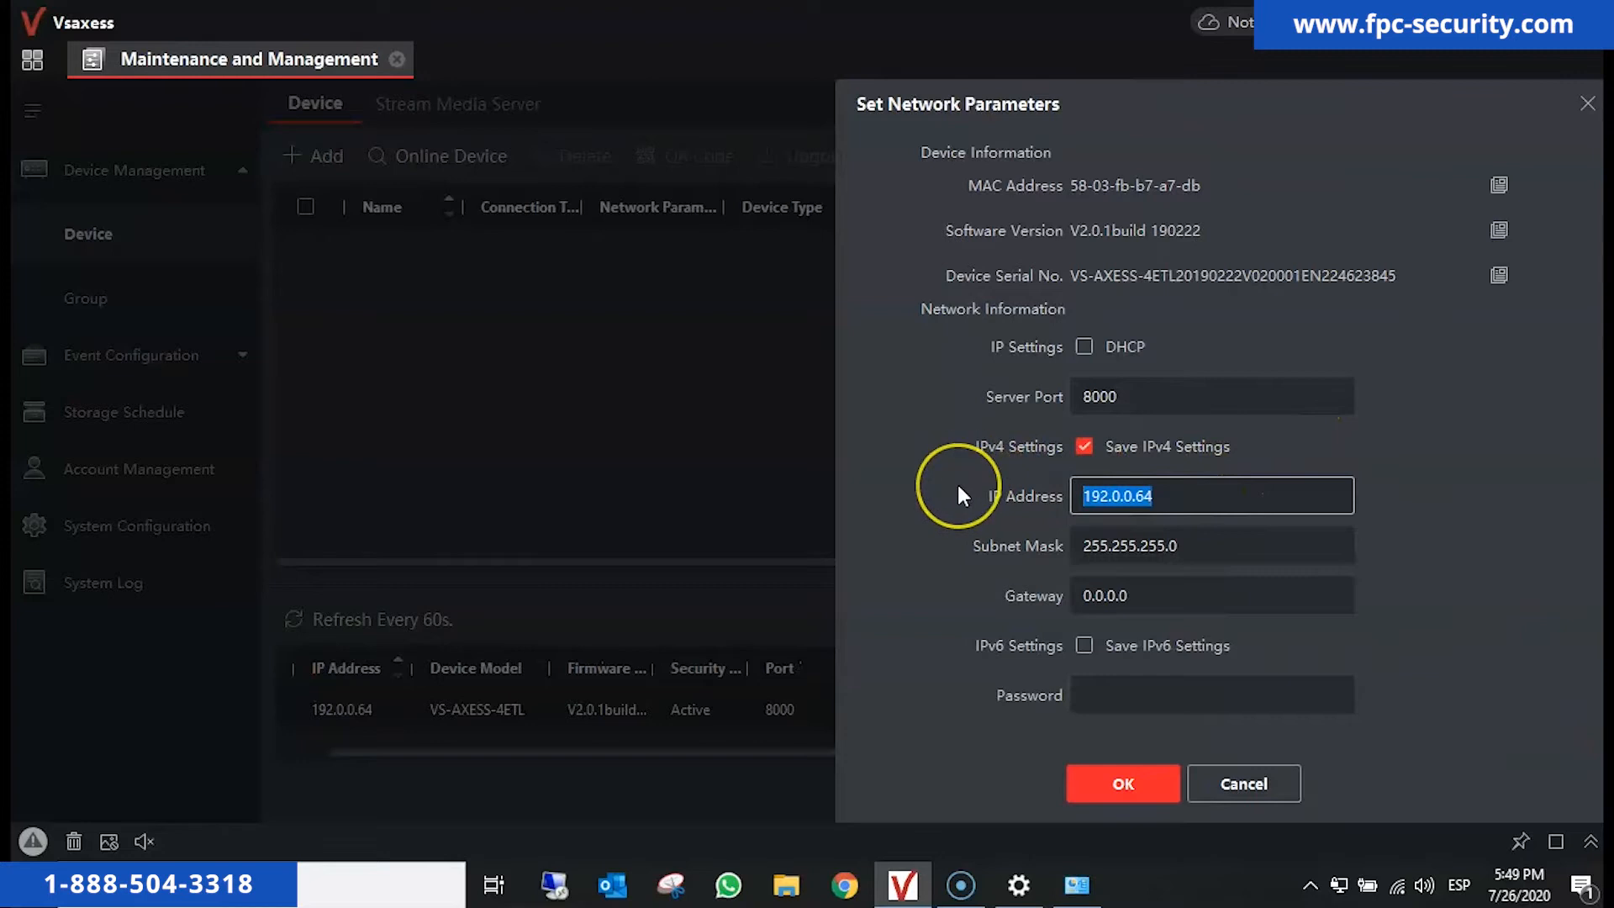
pyautogui.write('192.168.0')
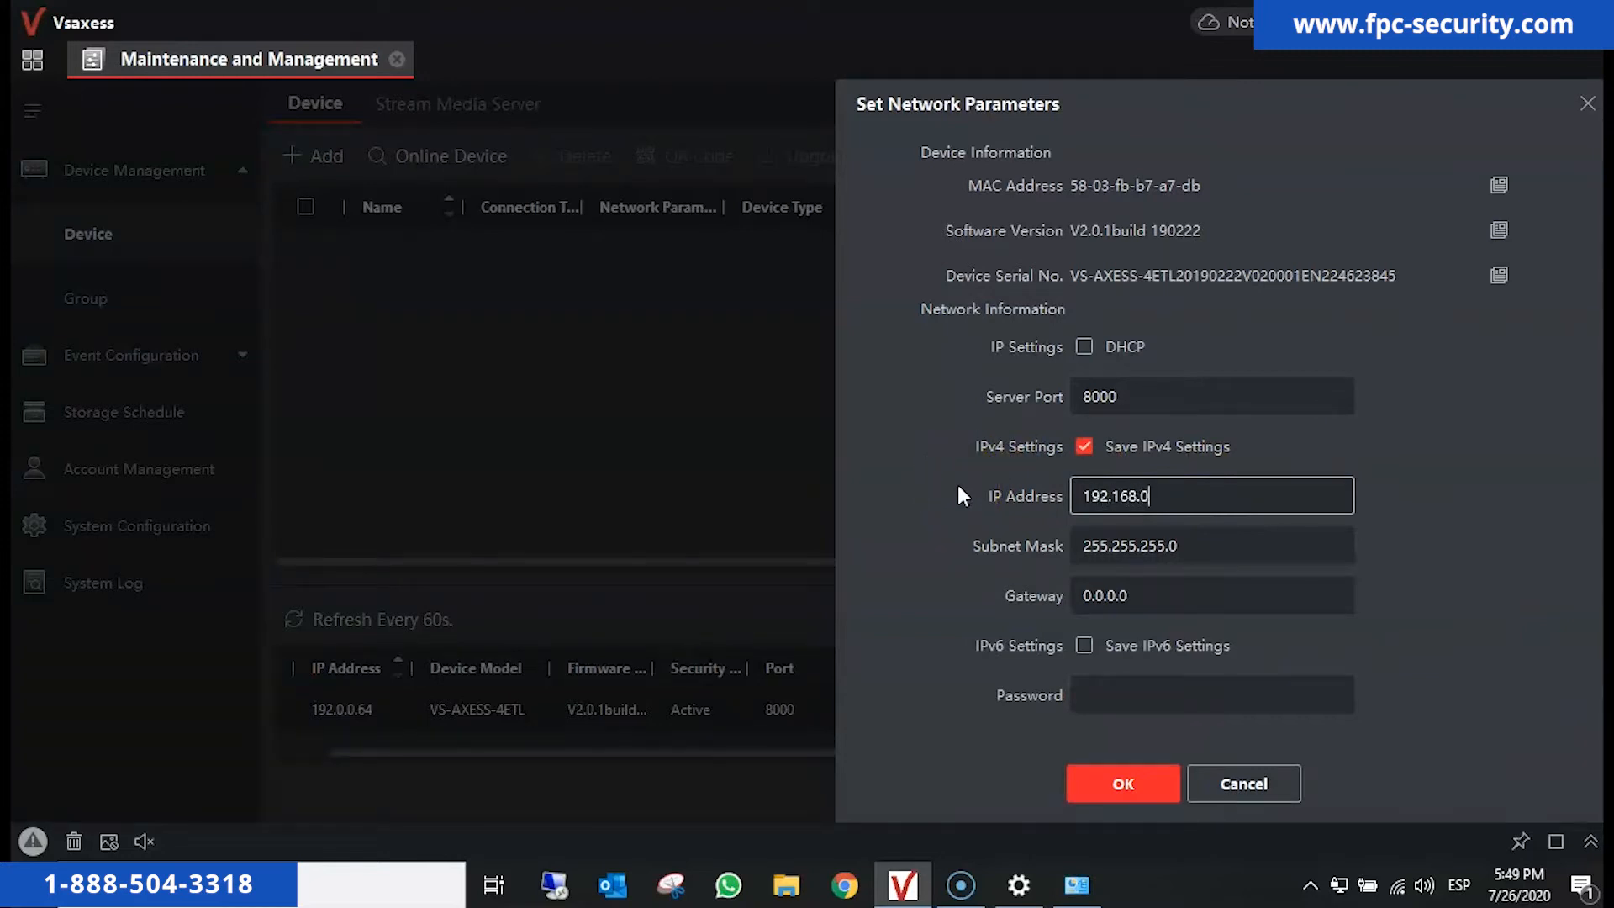
pyautogui.write('.101')
pyautogui.moveTo(1114, 592); pyautogui.dragTo(991, 580)
pyautogui.write('1')
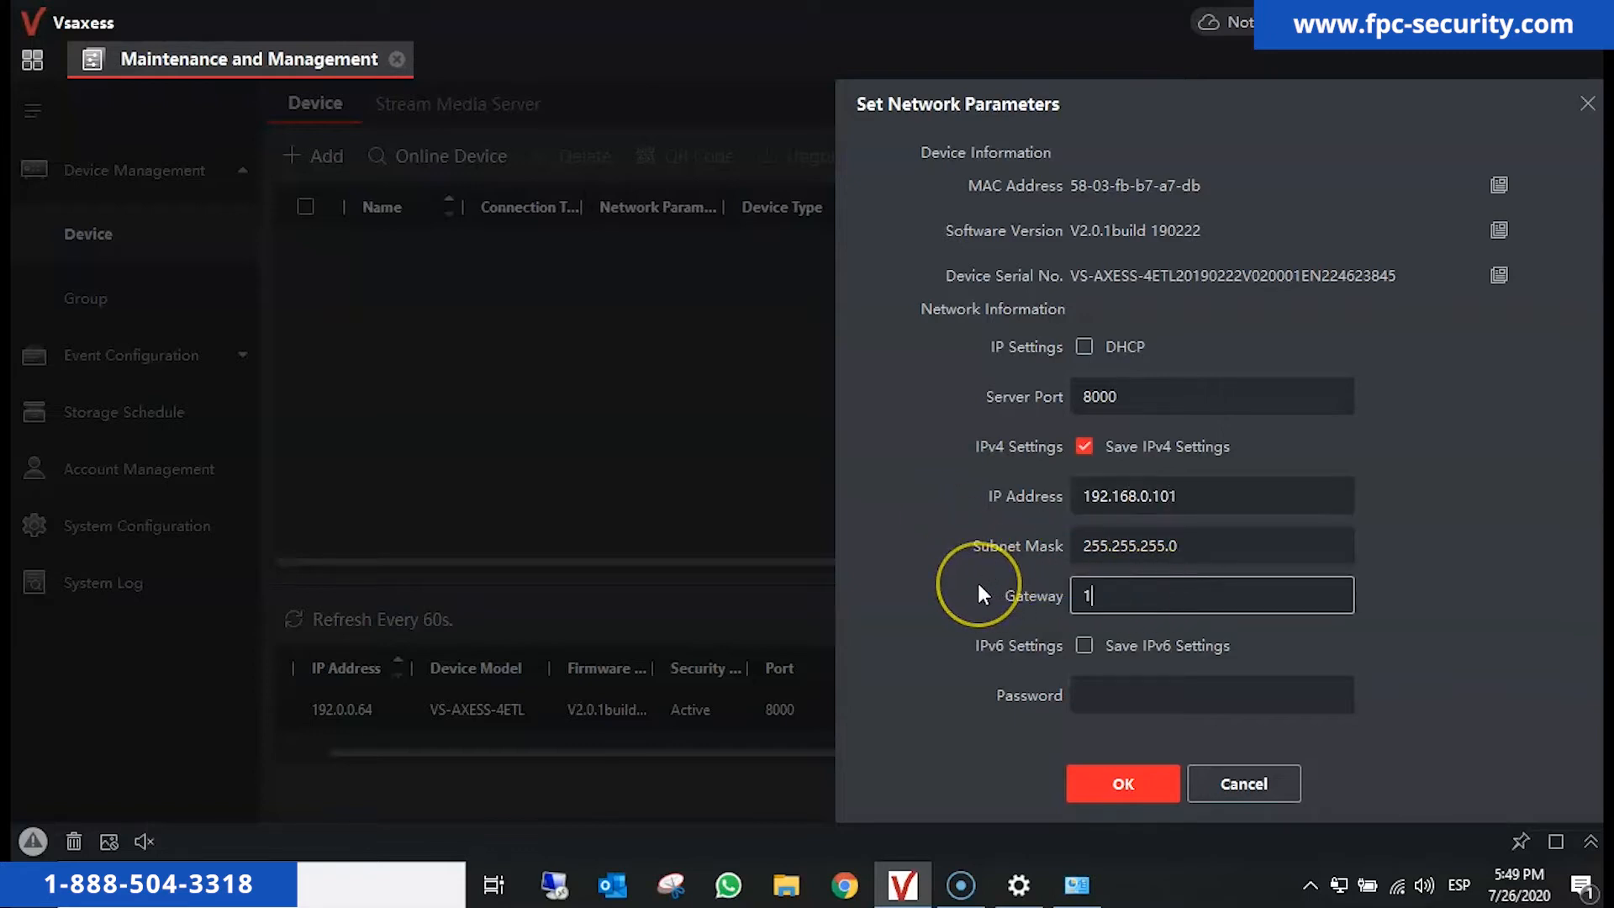
pyautogui.write('92.168.0.1')
pyautogui.click(1223, 687)
pyautogui.write('aaaaaaaa')
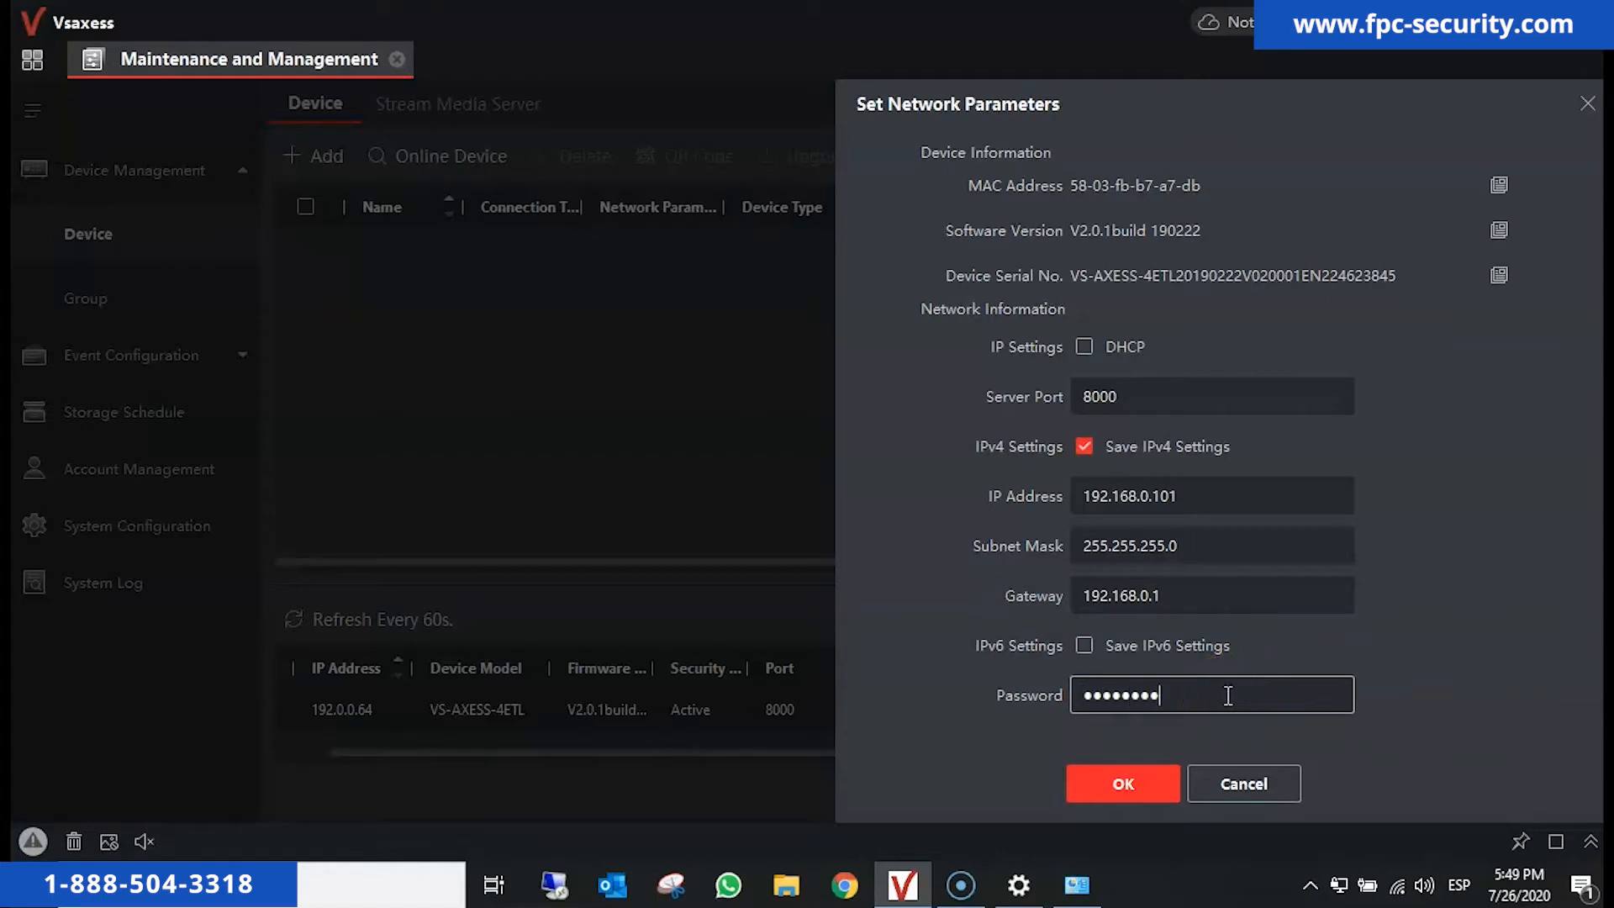
pyautogui.click(1129, 778)
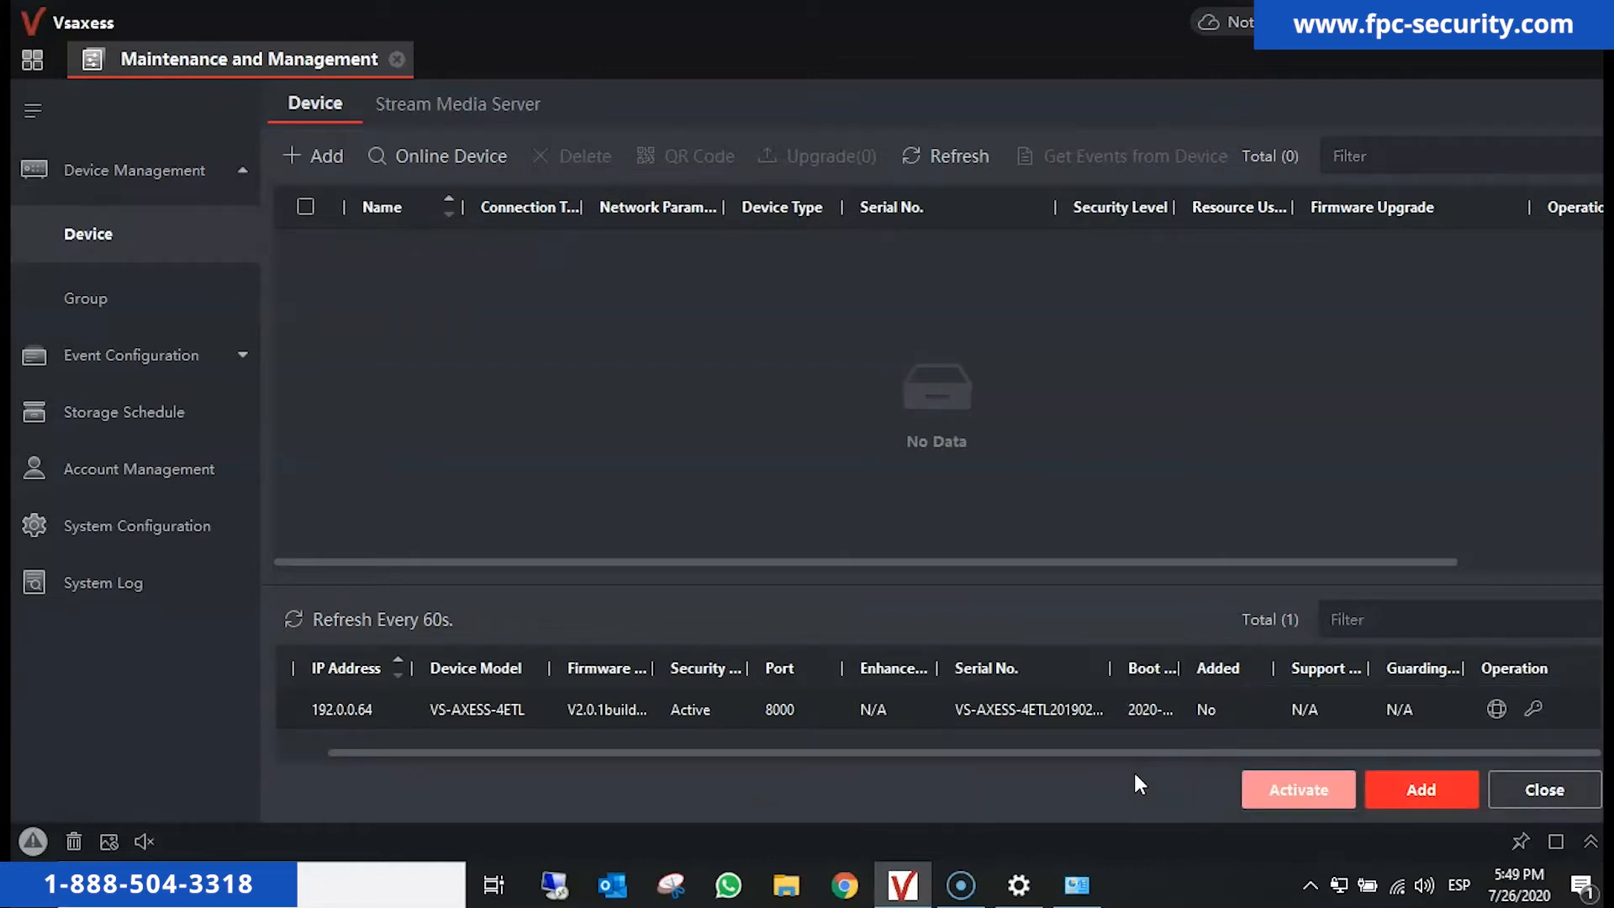
pyautogui.click(1136, 760)
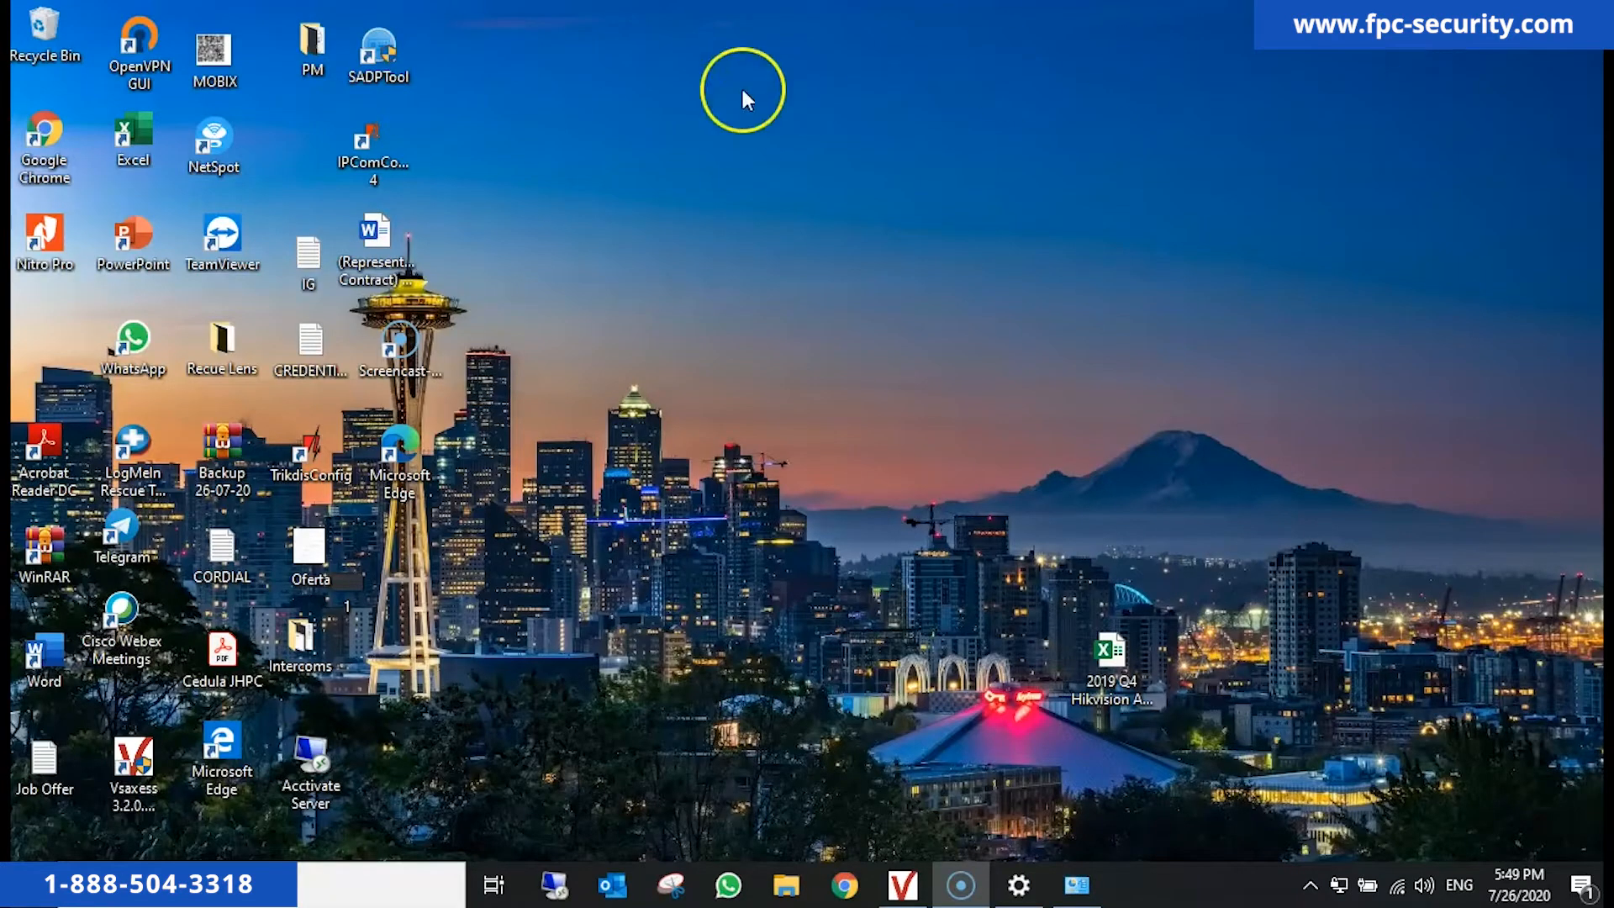
# - In SADP, give the VS-AXESS-4ETL controller IP 192.168.0.101 and gateway 192.168.0.1
pyautogui.doubleClick(382, 61)
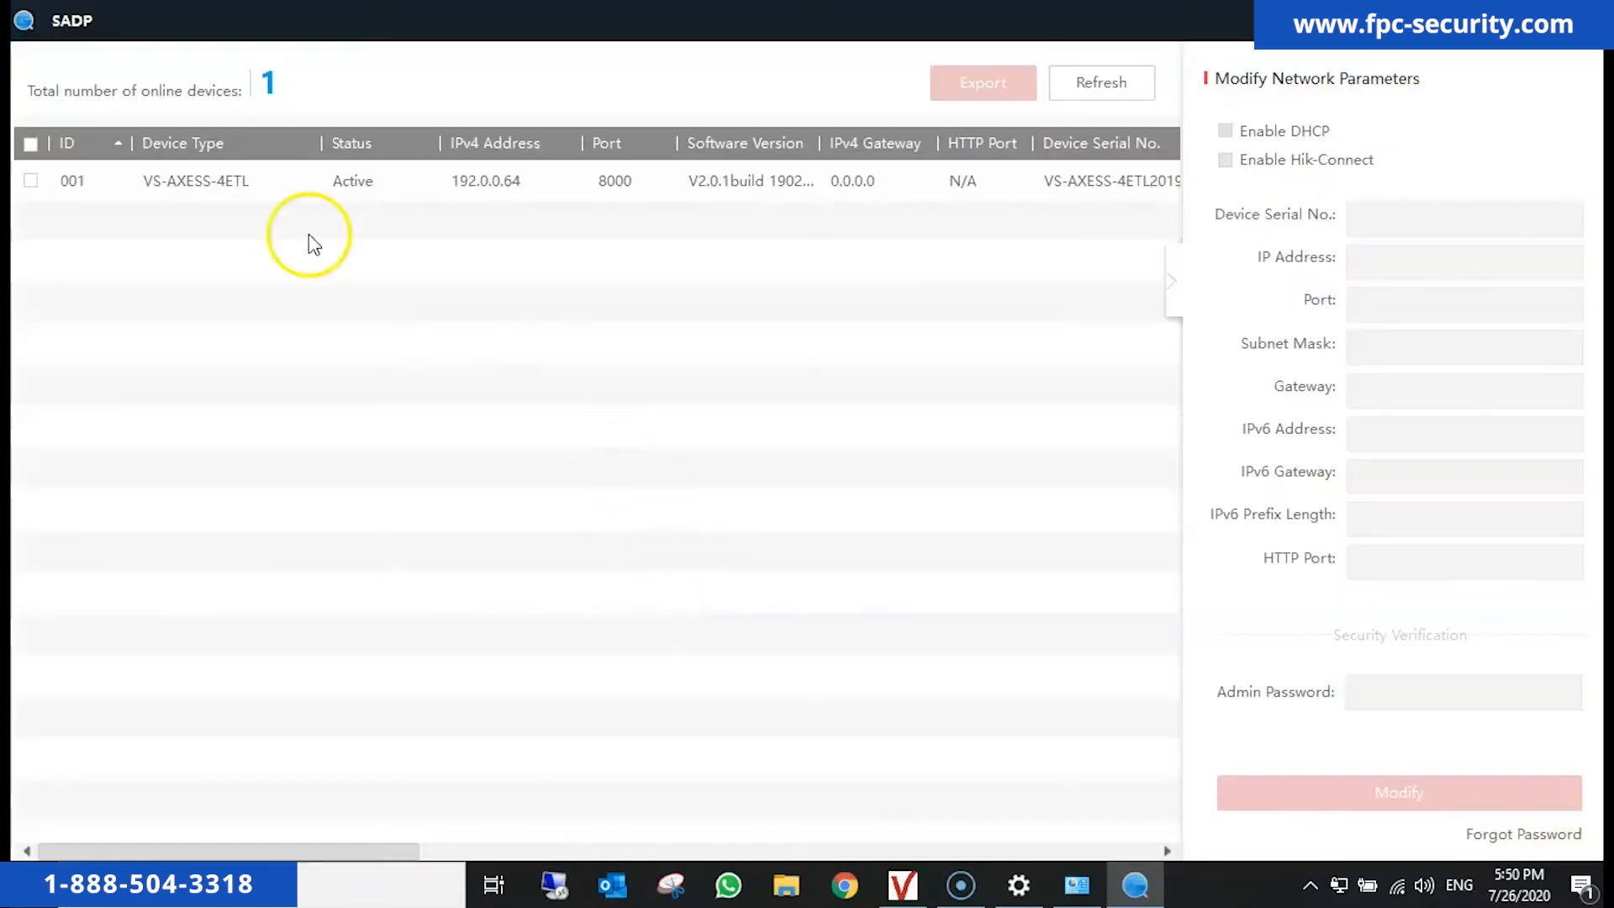
pyautogui.click(30, 181)
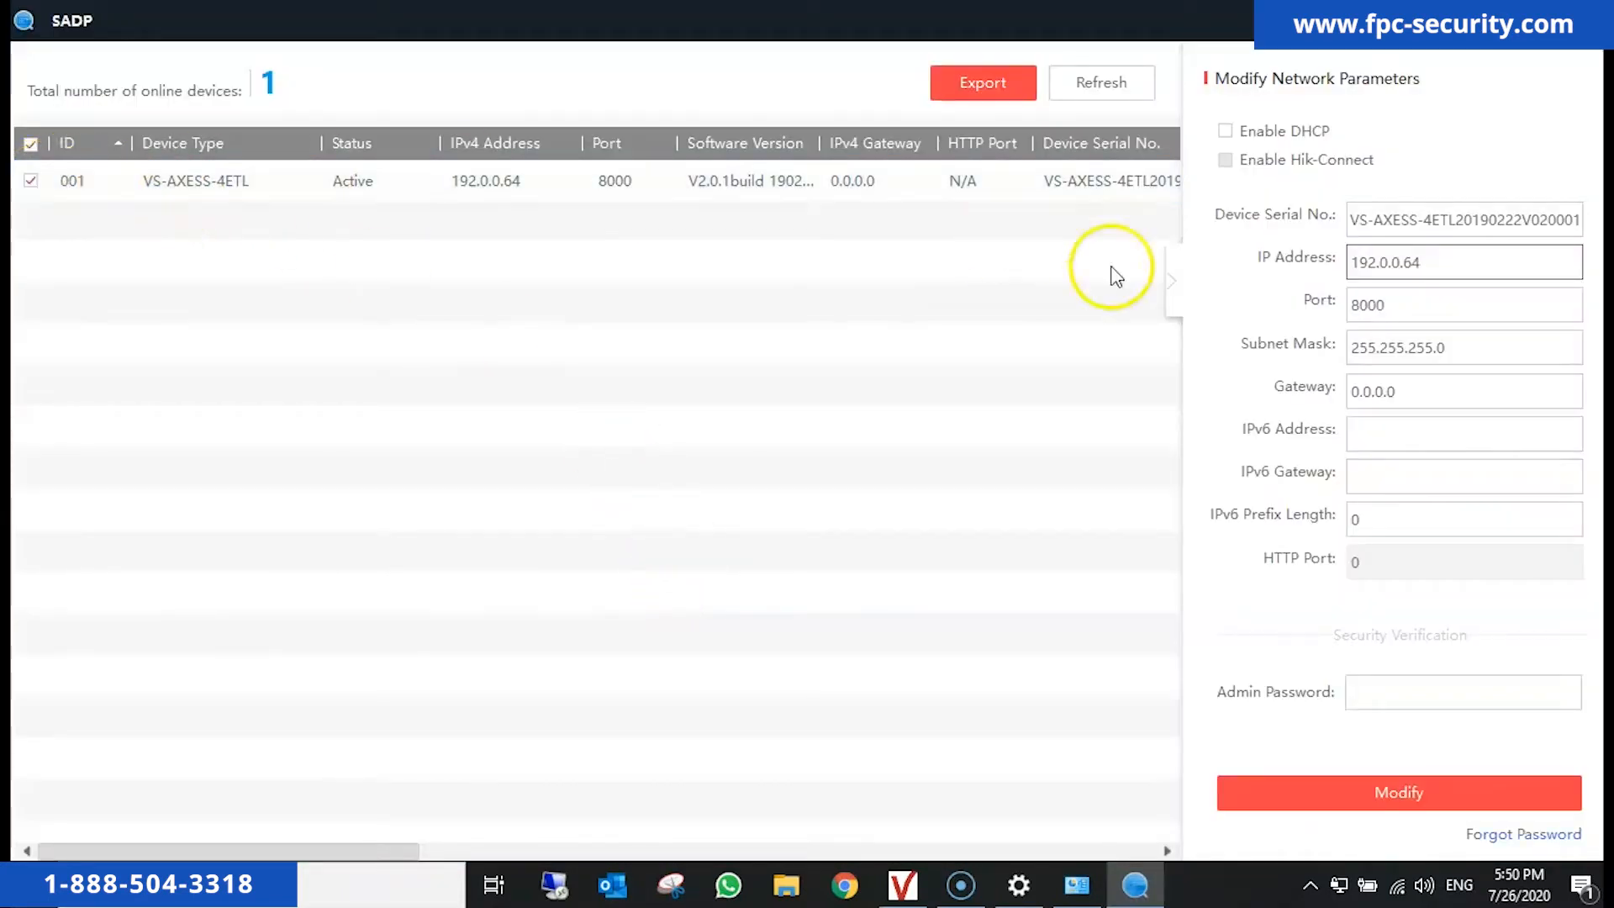
pyautogui.moveTo(1366, 260); pyautogui.dragTo(1279, 235)
pyautogui.write('192.168.0.101')
pyautogui.click(1427, 349)
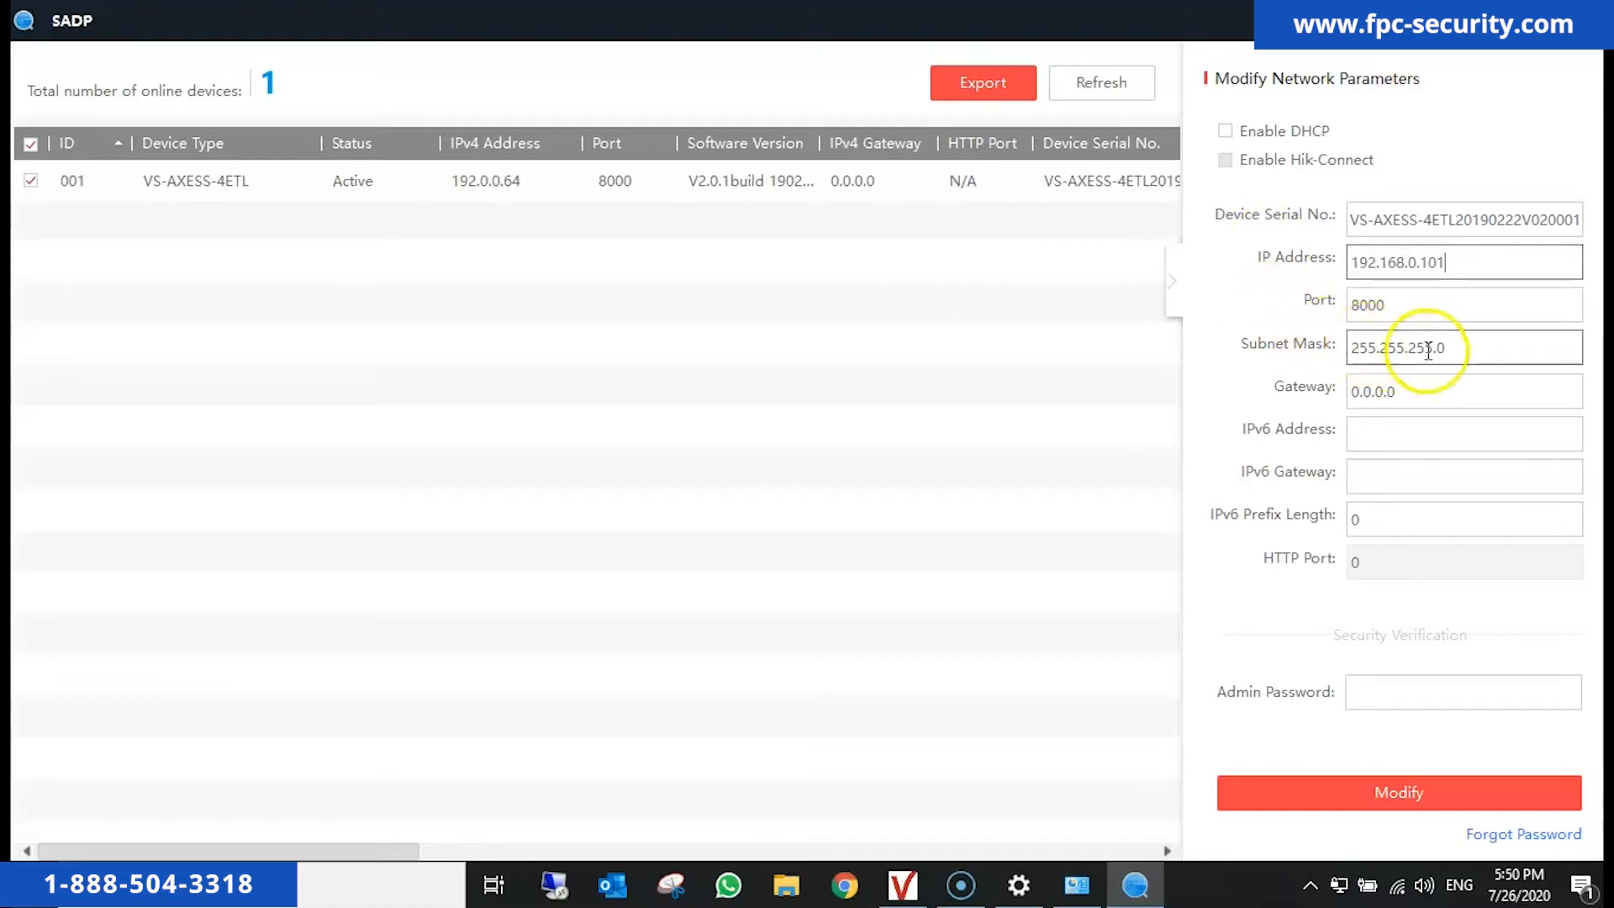
pyautogui.click(1454, 386)
pyautogui.moveTo(1453, 386); pyautogui.dragTo(1289, 393)
pyautogui.write('192.168.0.1')
# - Set the IPv6 address and IPv6 gateway to '::', switching the keyboard to Spanish
pyautogui.click(1366, 434)
pyautogui.write('>>')
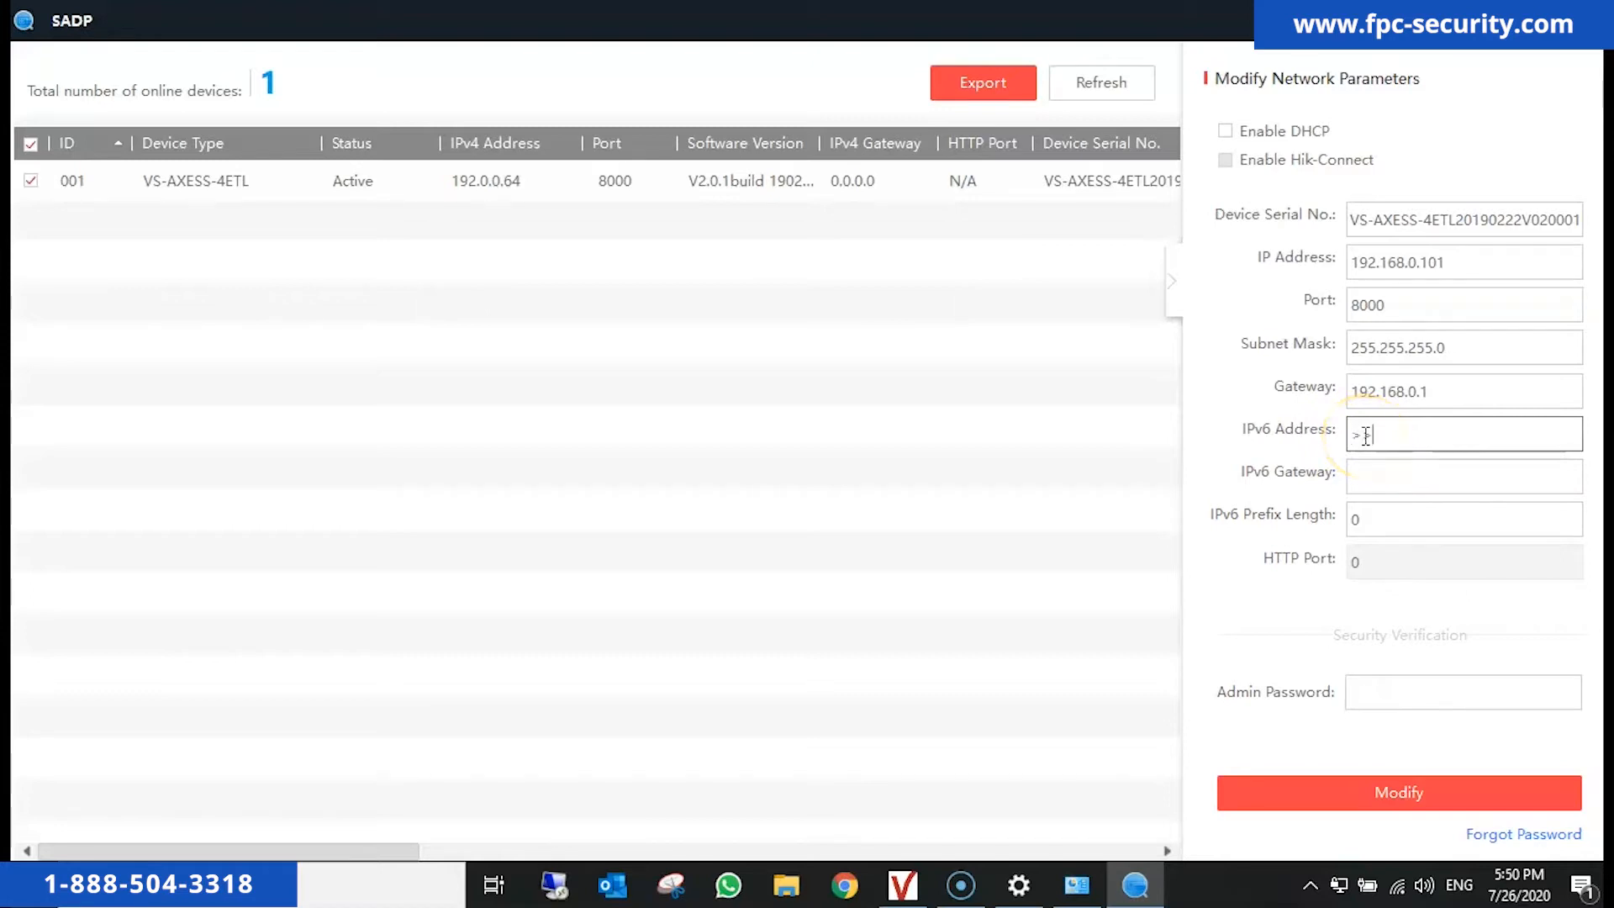
pyautogui.press('BackSpace')
pyautogui.press('BackSpace')
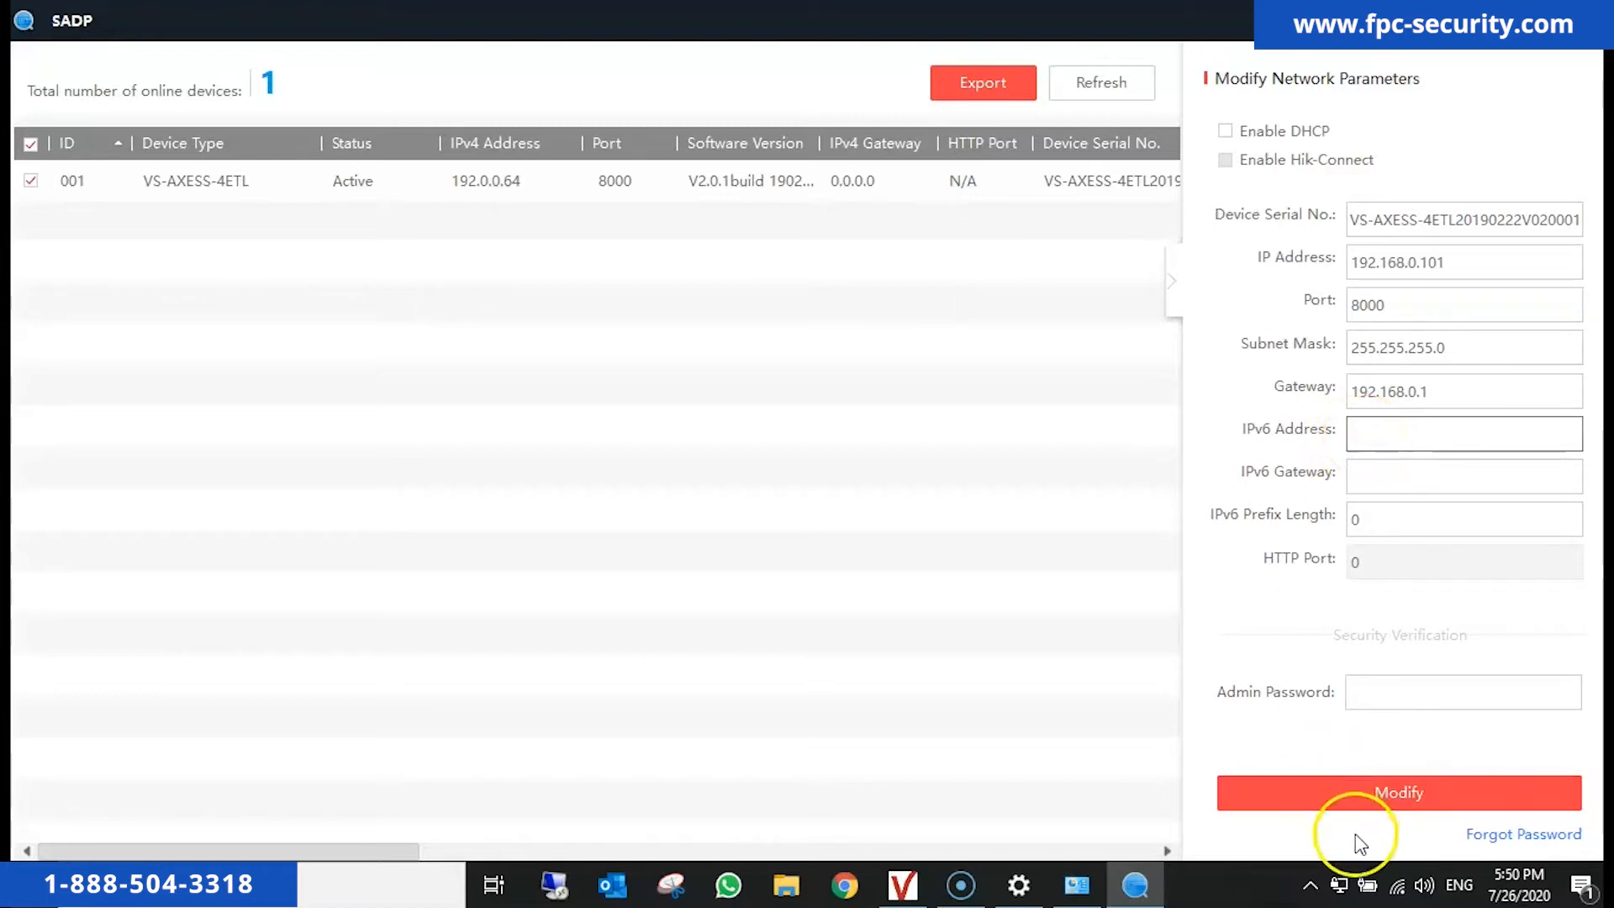
pyautogui.click(1458, 886)
pyautogui.click(1414, 679)
pyautogui.click(1394, 442)
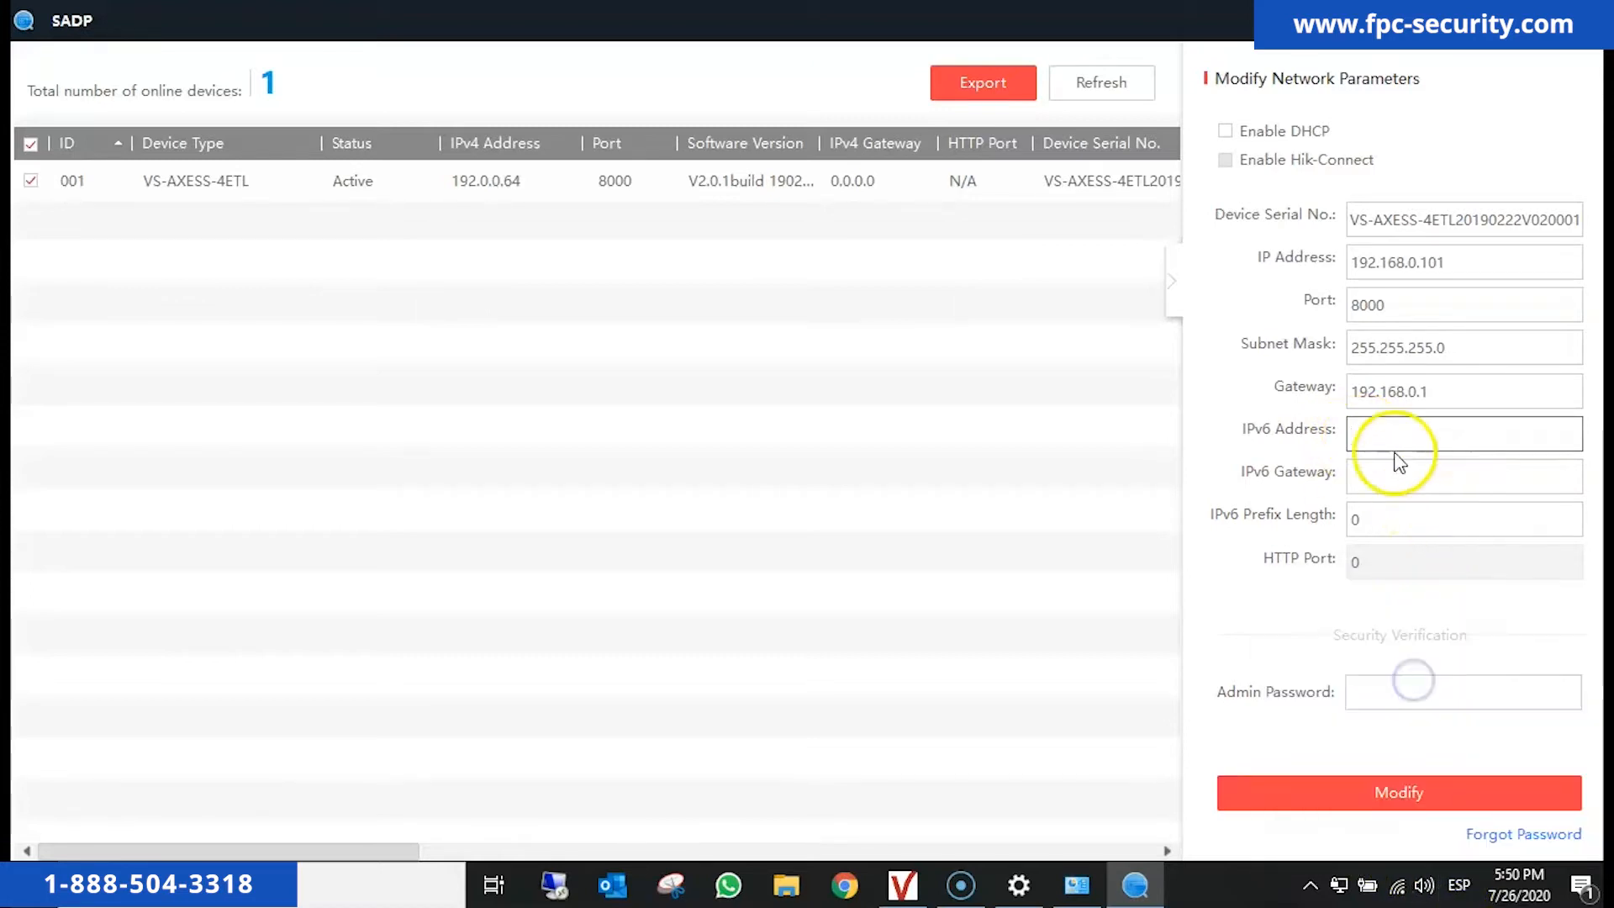
pyautogui.write('::')
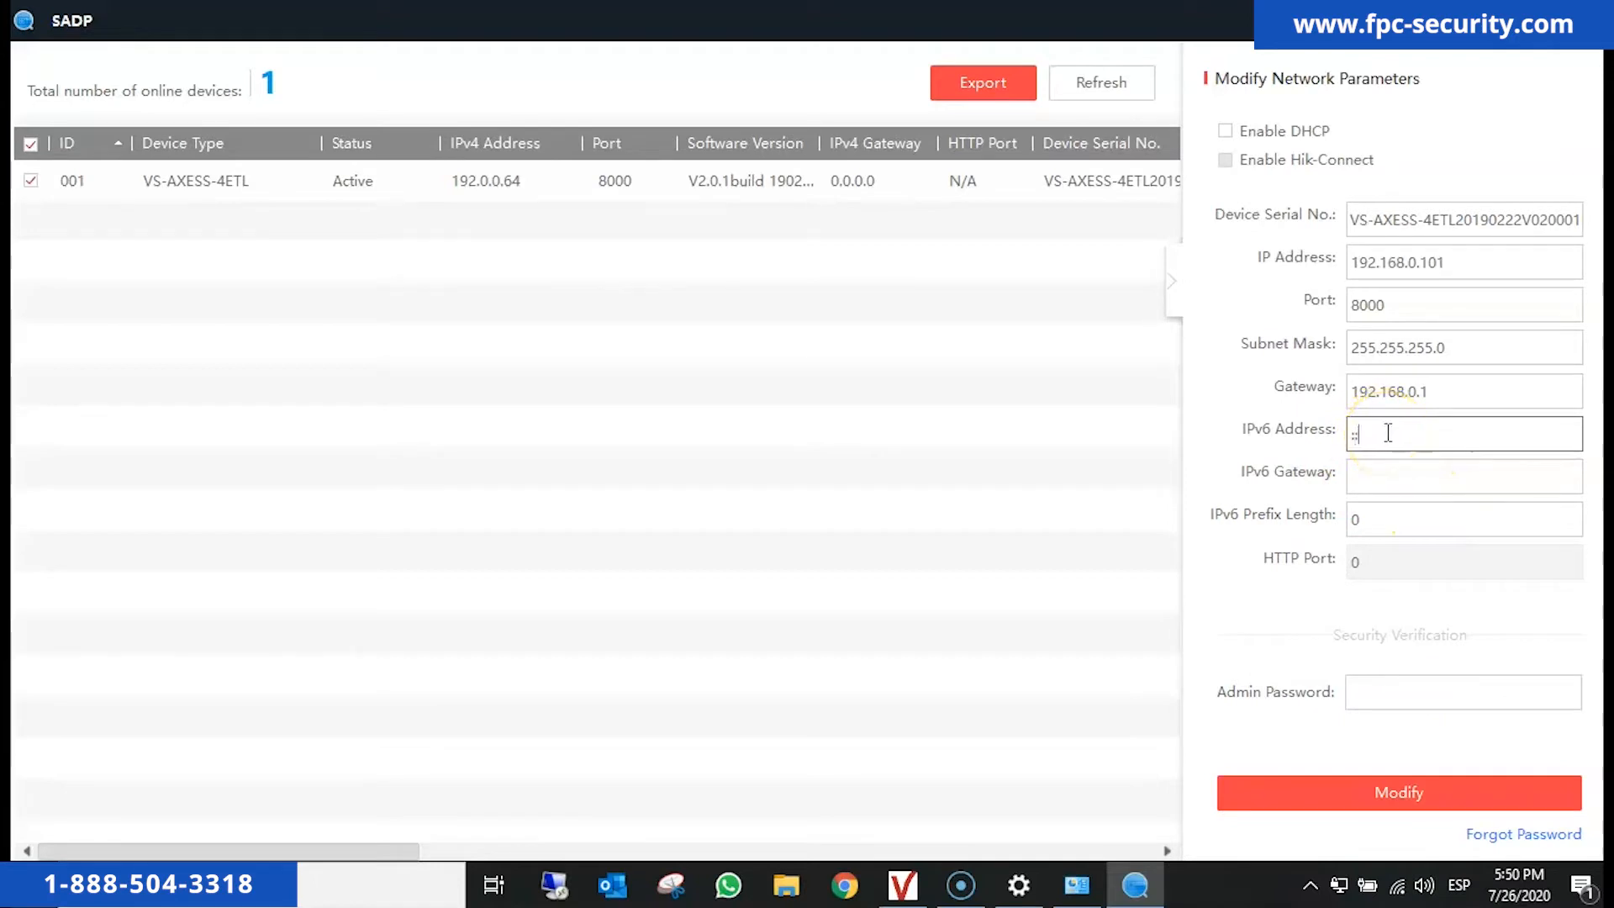
pyautogui.click(1379, 468)
pyautogui.write('::')
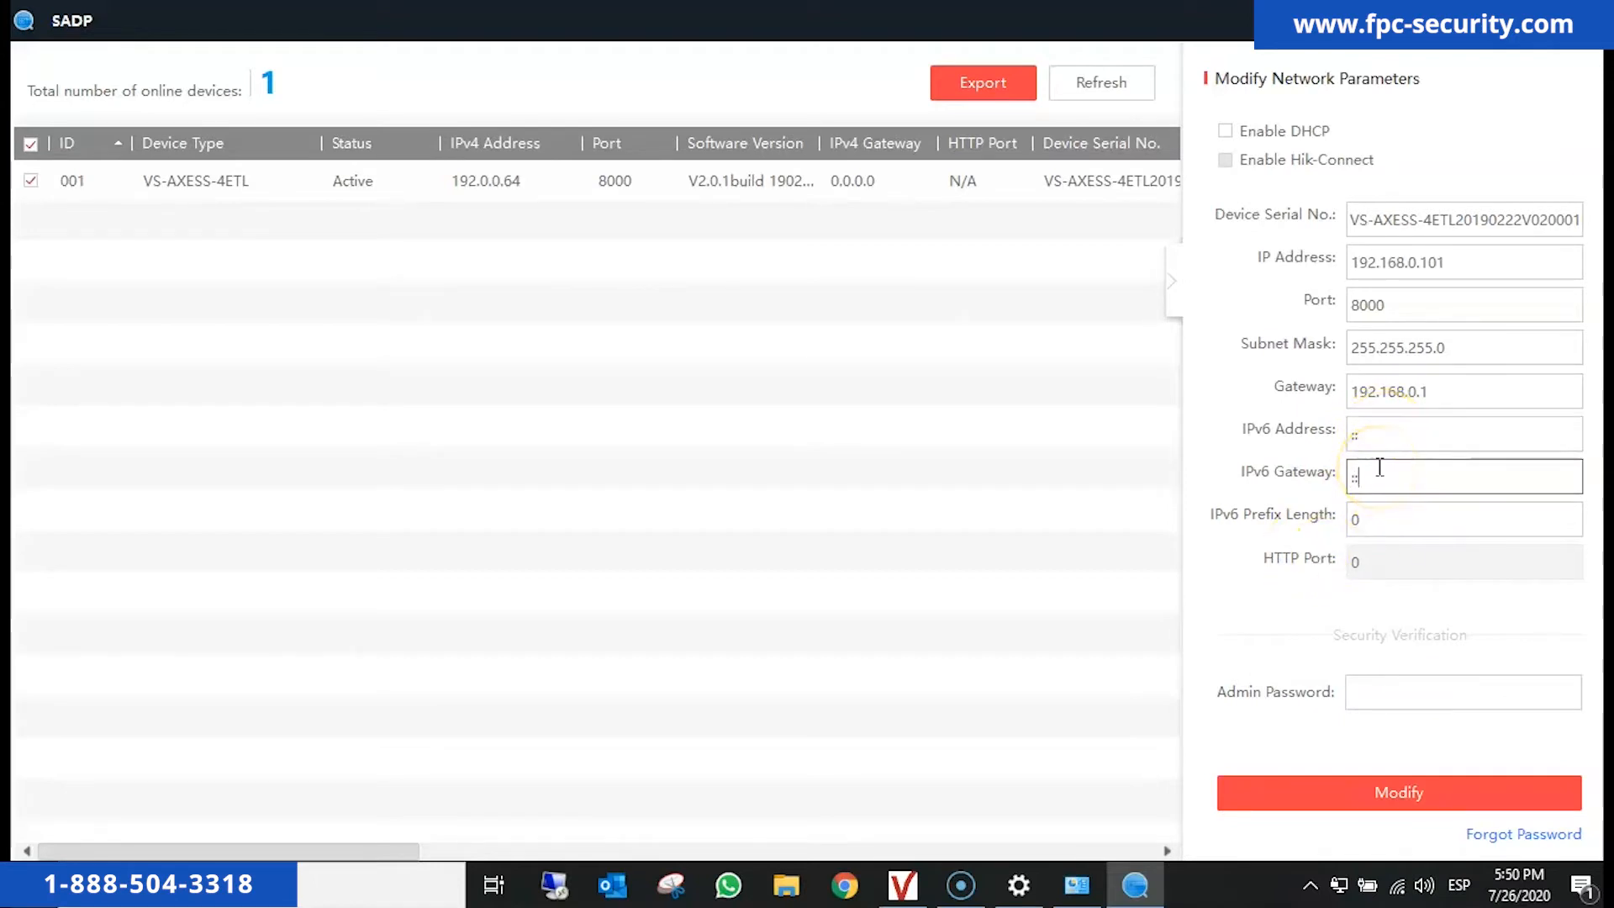
# - Enter the admin password, apply the changes, and return to Vsaxess device management
pyautogui.click(1383, 685)
pyautogui.write('********')
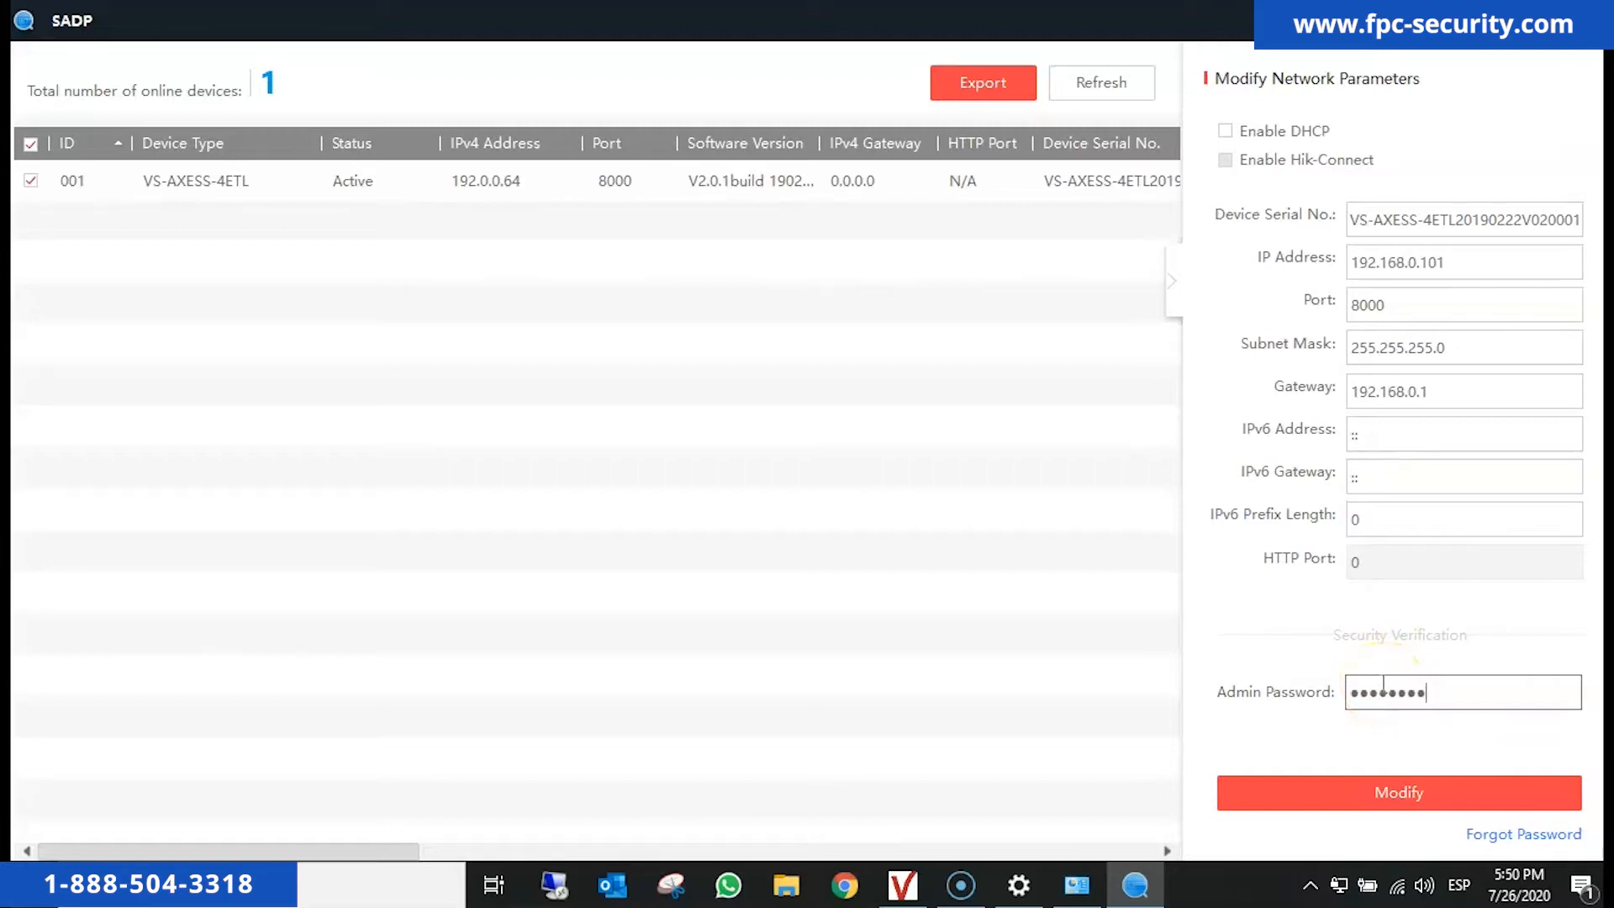
pyautogui.click(1338, 791)
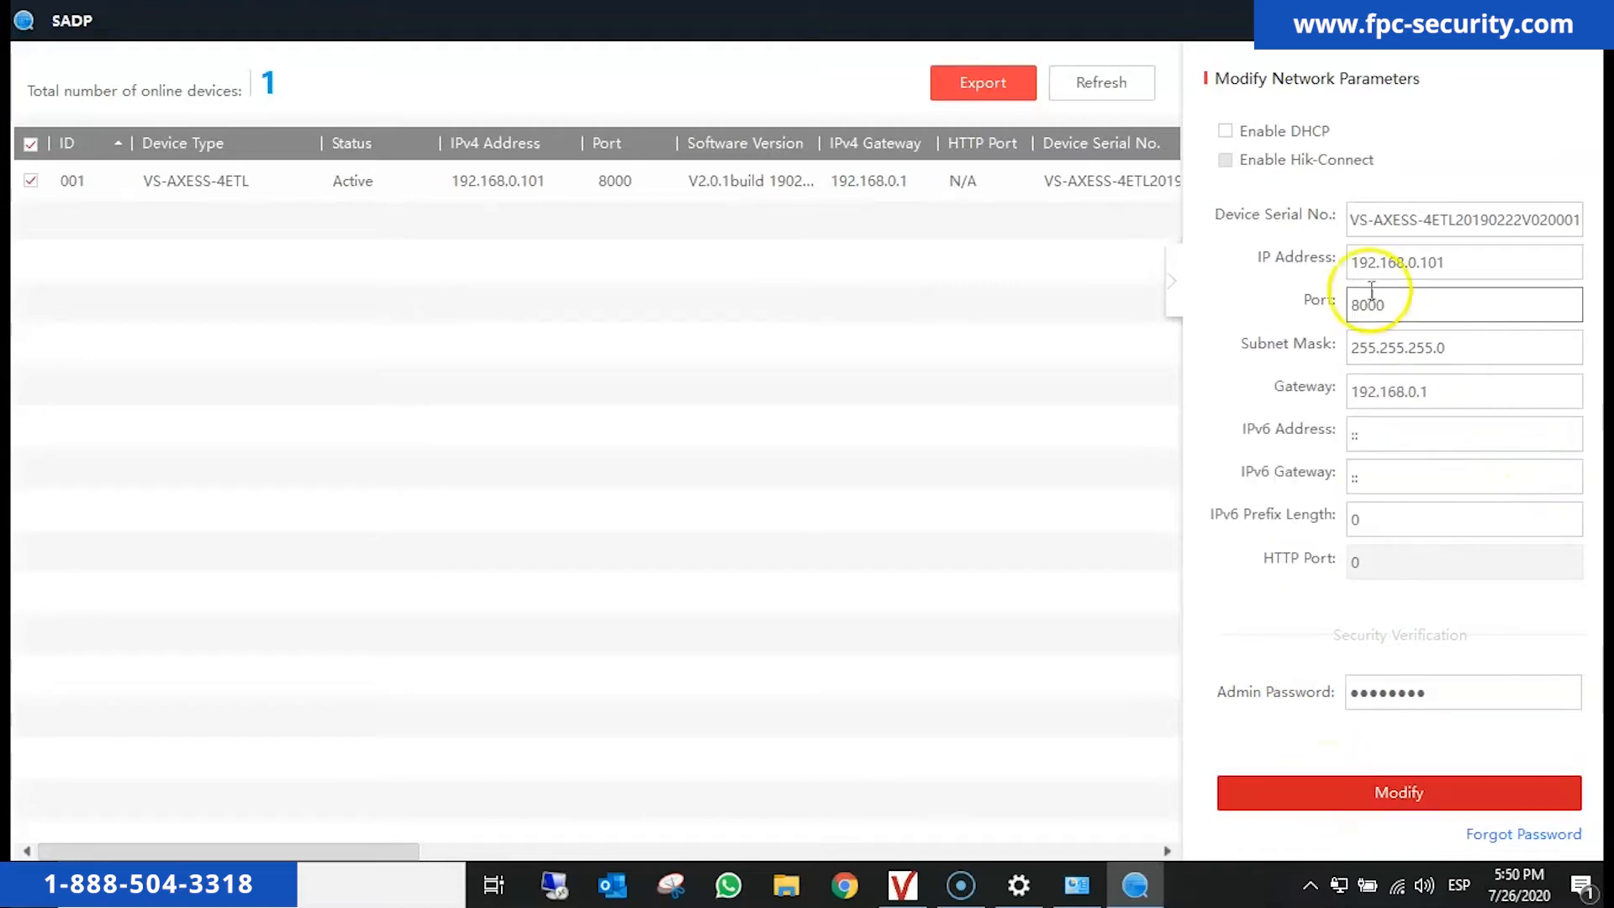
pyautogui.click(902, 887)
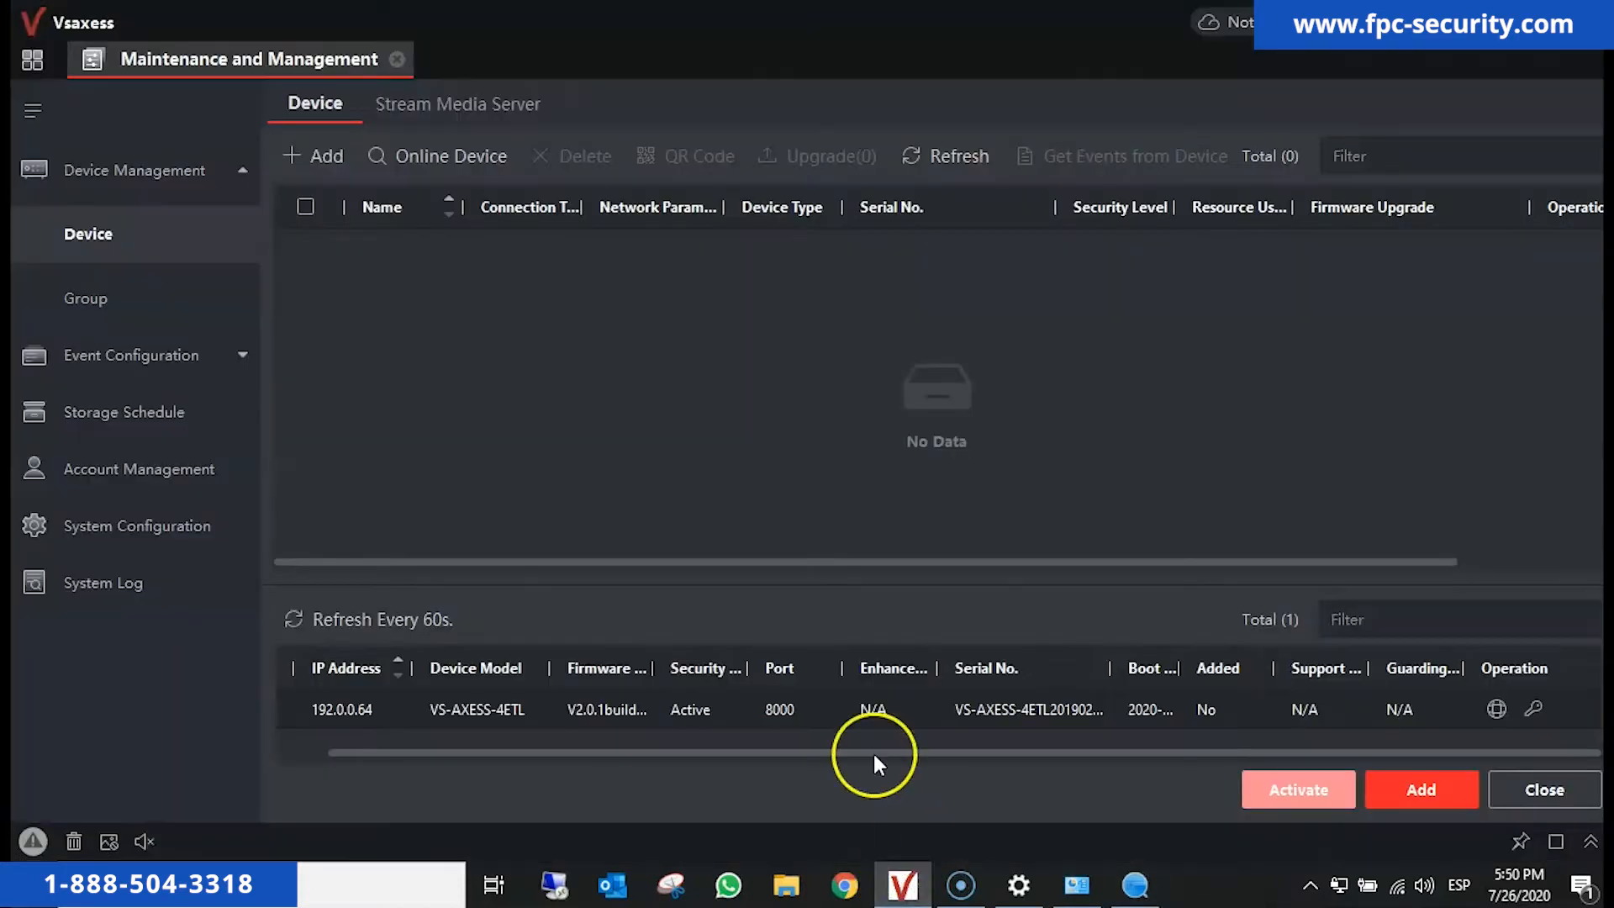
# - Refresh the online device list and select the controller at 192.168.0.101 for adding
pyautogui.click(387, 618)
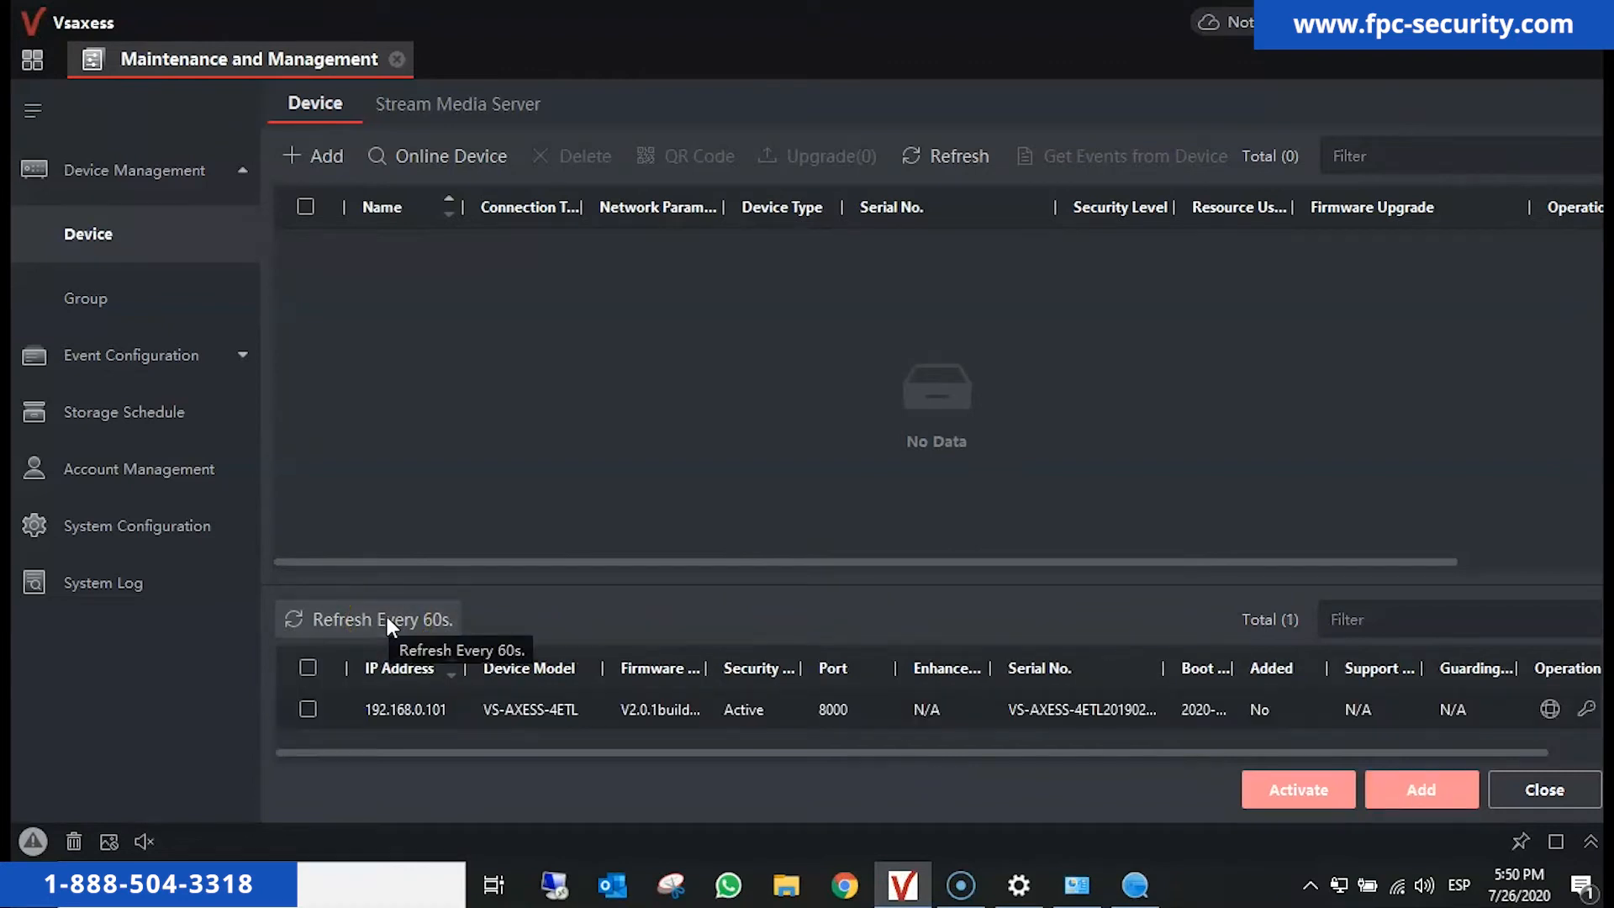
pyautogui.click(373, 706)
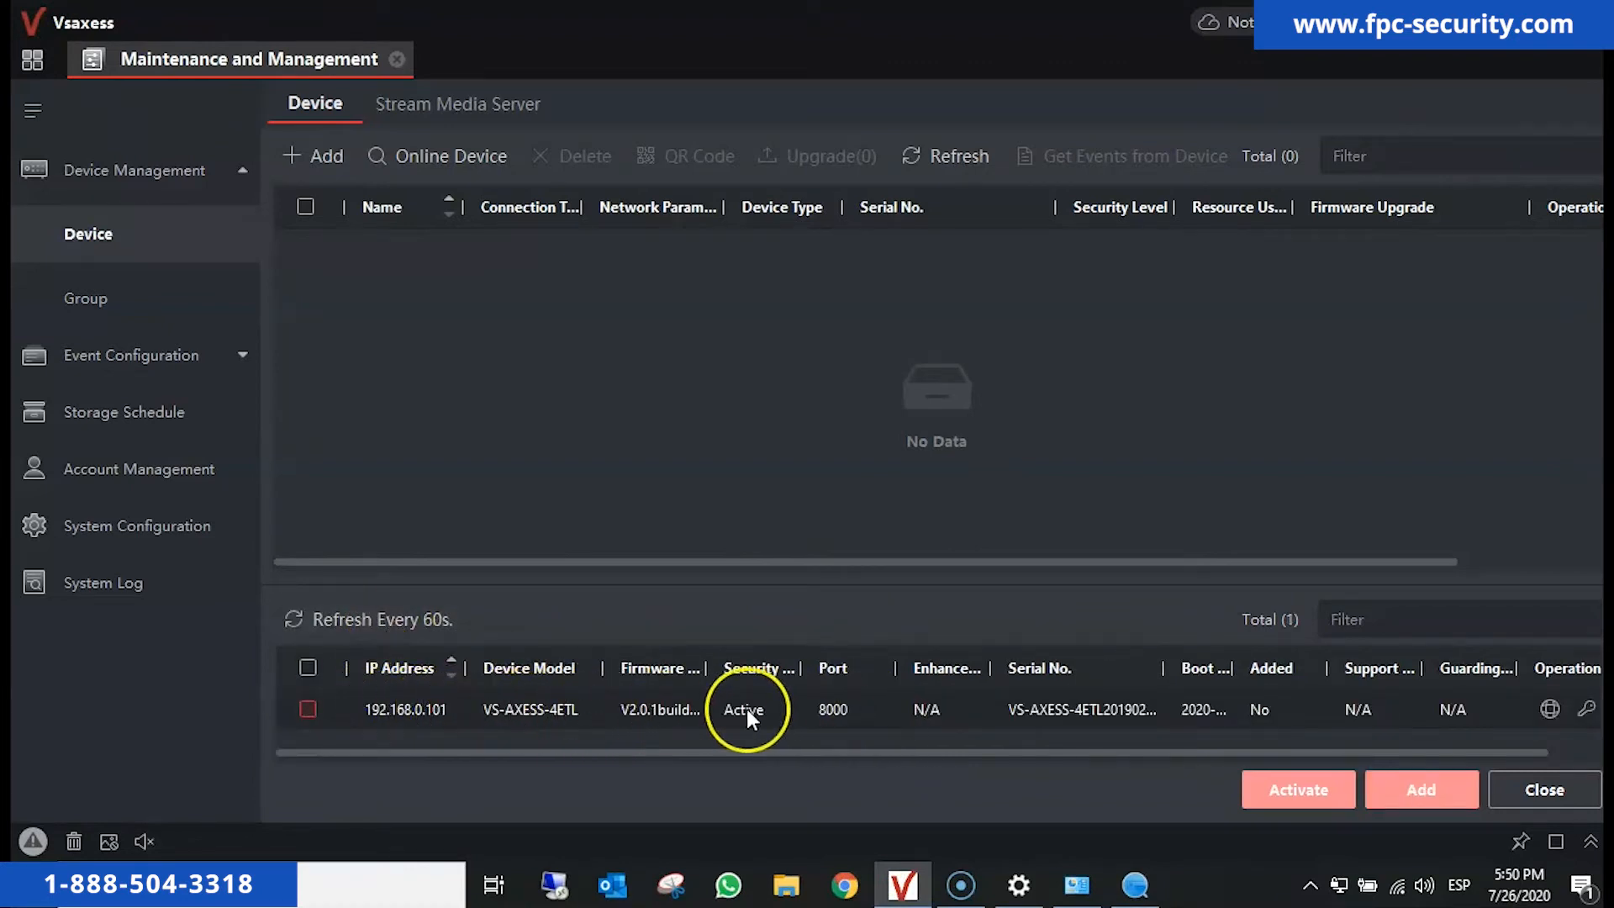
pyautogui.click(307, 710)
pyautogui.click(1405, 793)
# - Add it as 'Access Control Panel' with the administrator user name and password, and time synchronization on
pyautogui.click(1012, 179)
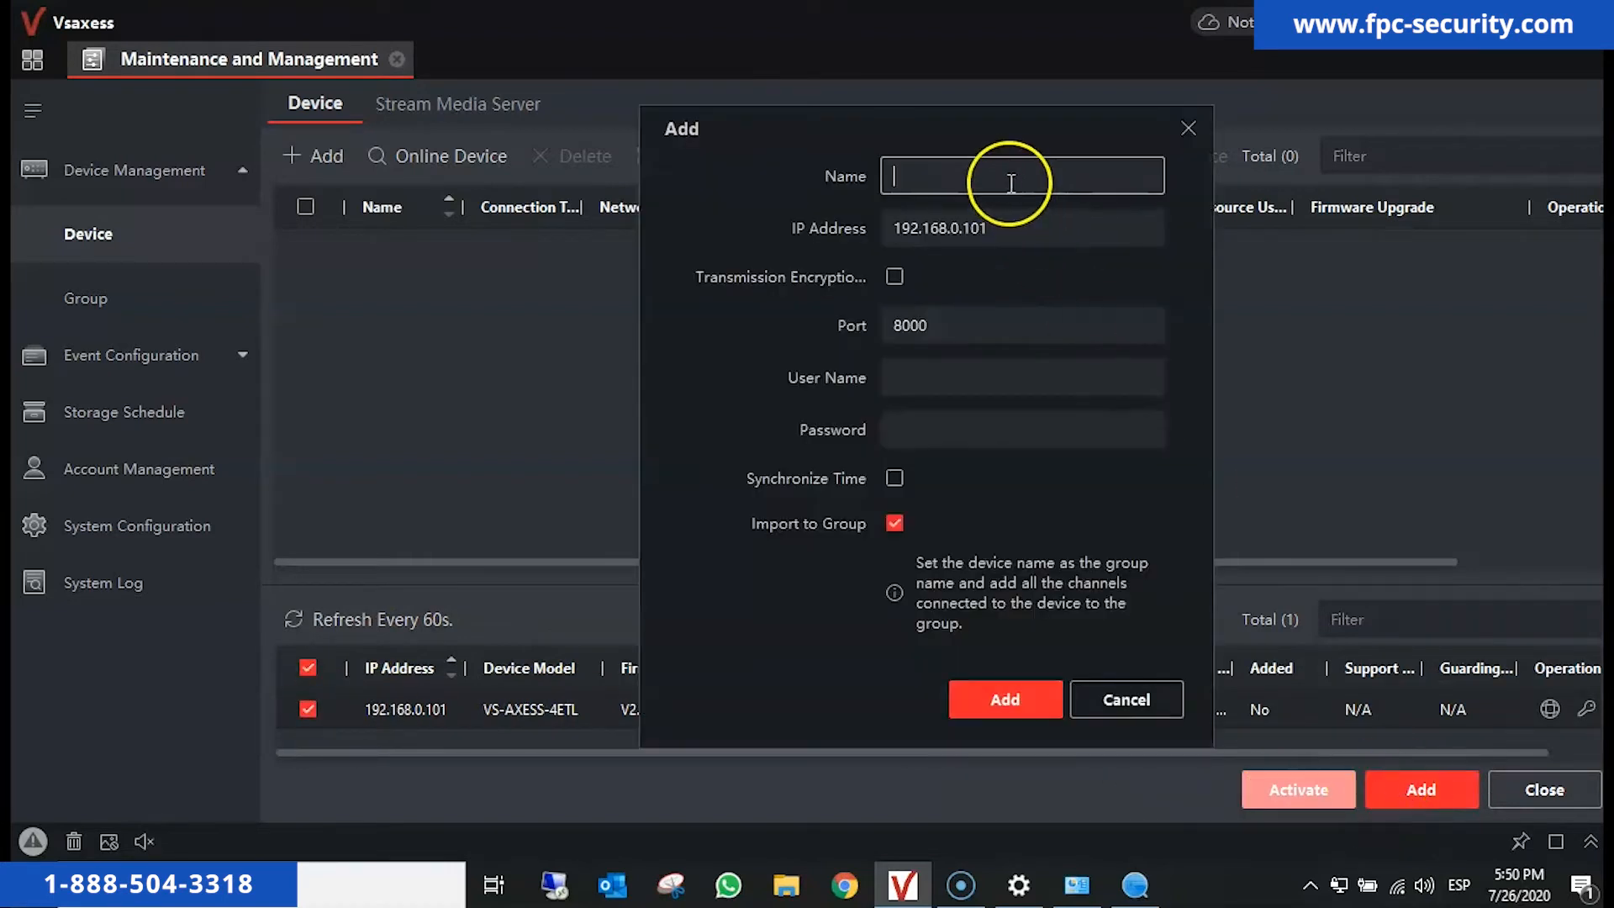
pyautogui.write('Acce')
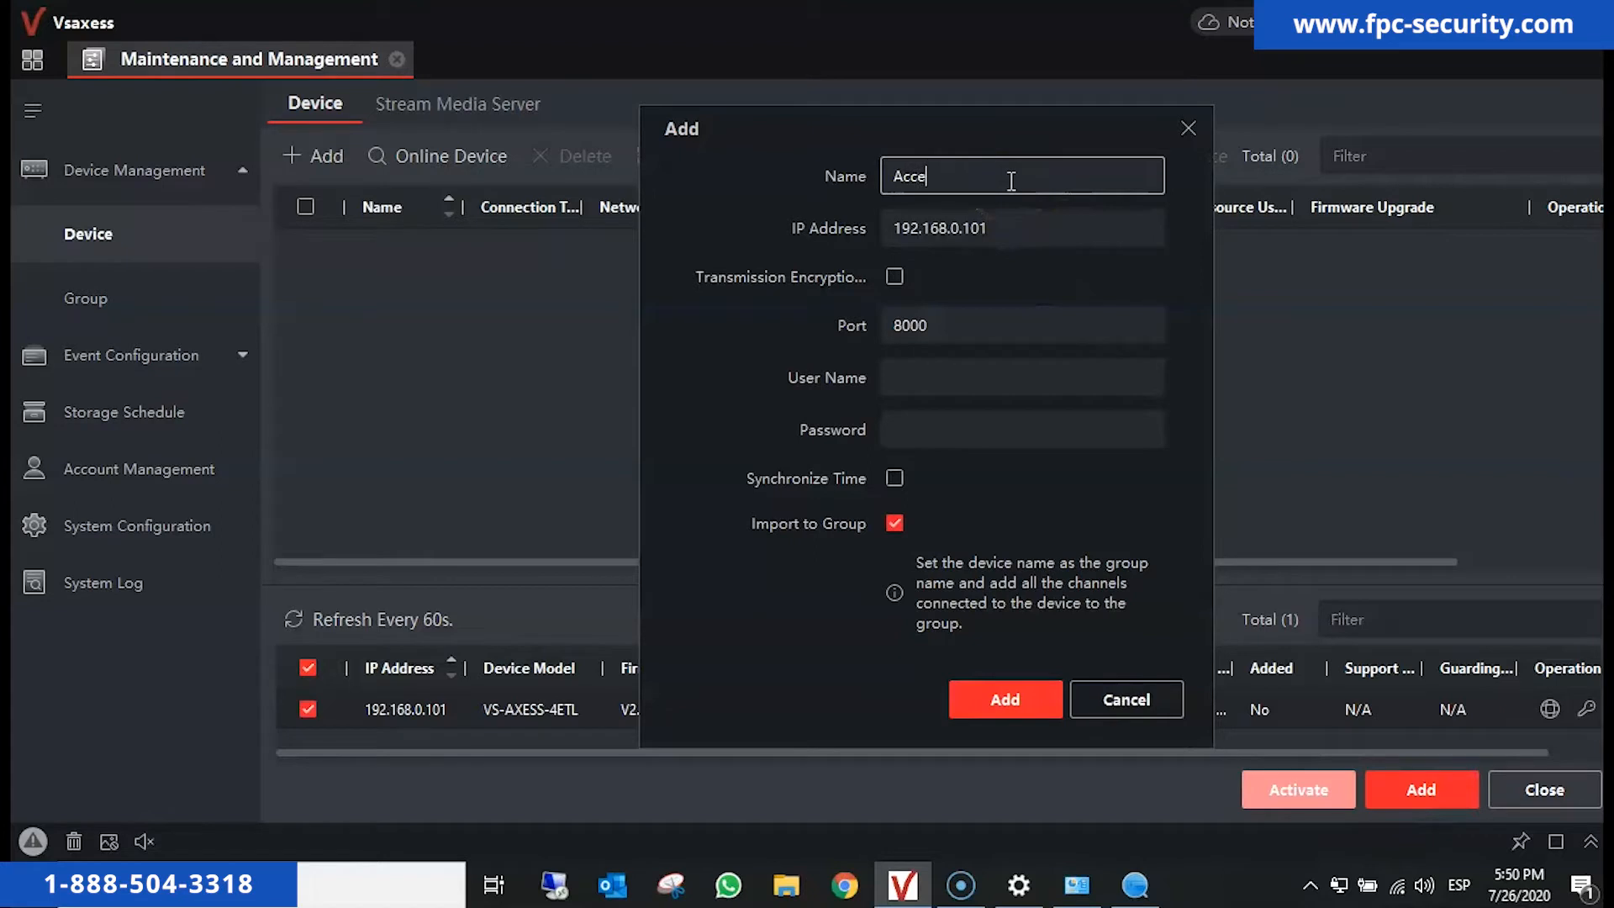
pyautogui.write('ss Control Pan')
pyautogui.write('el')
pyautogui.click(925, 379)
pyautogui.write('admin')
pyautogui.click(973, 427)
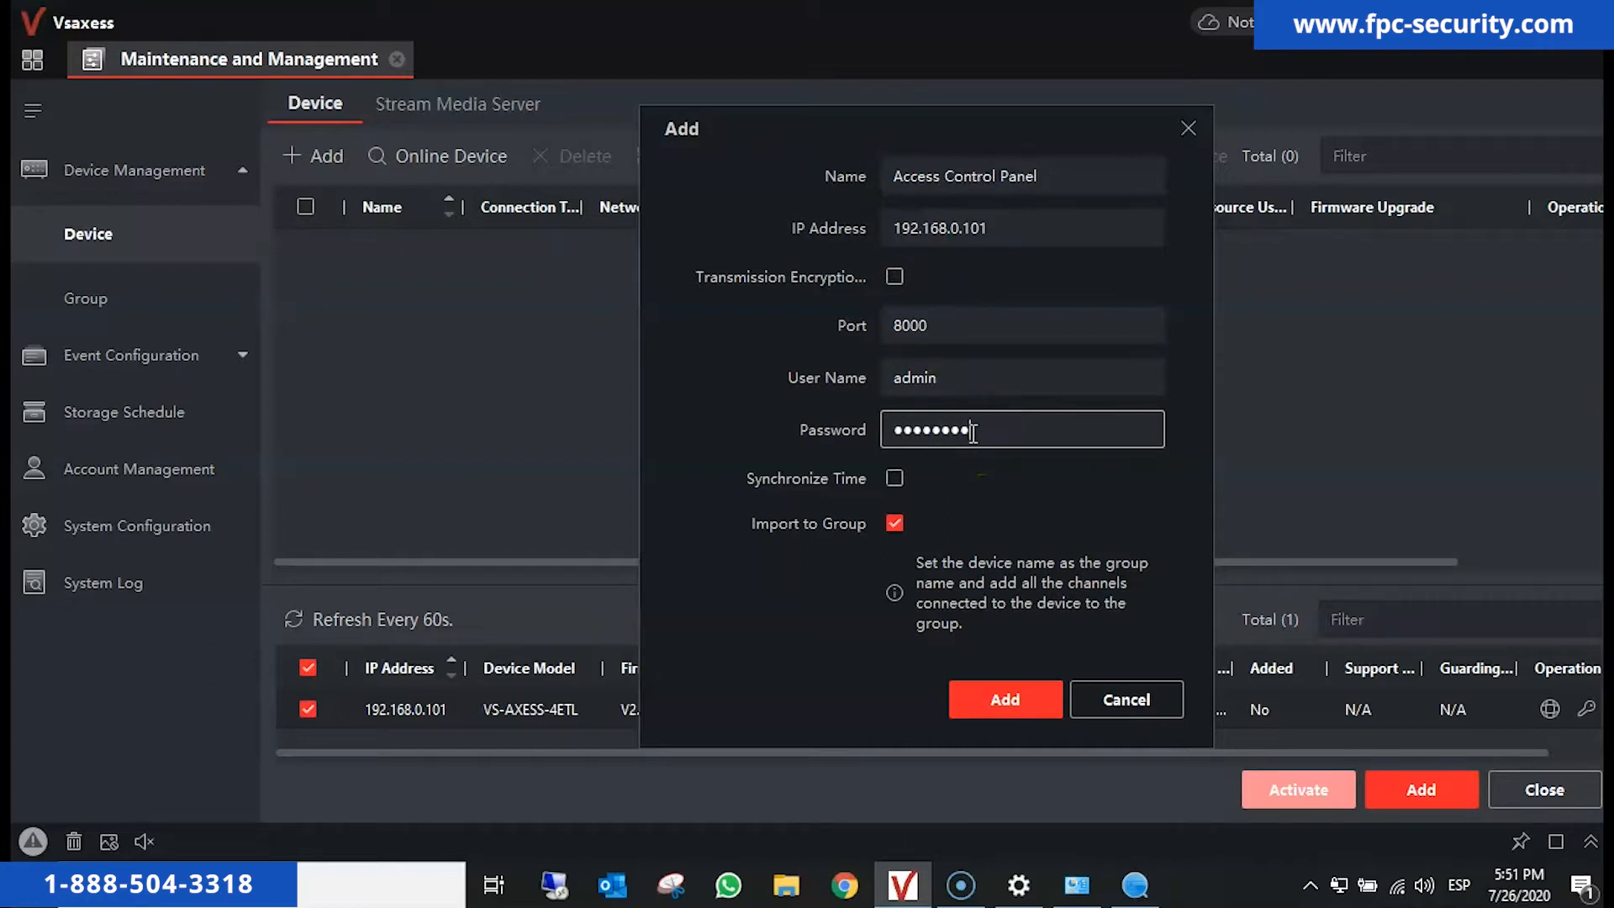
pyautogui.click(895, 478)
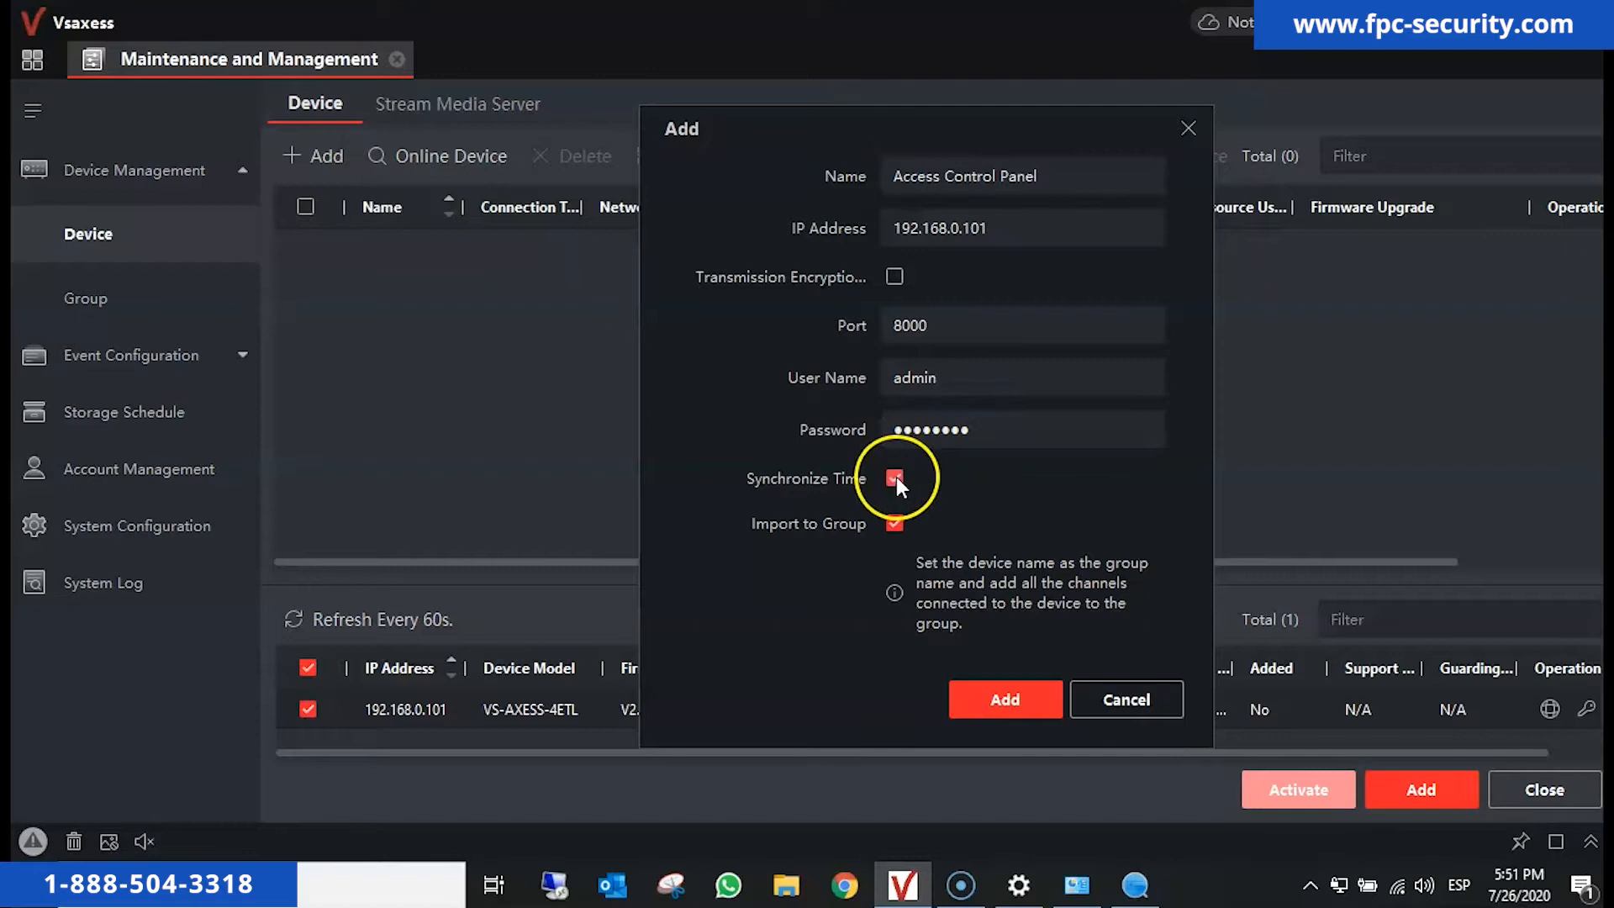
pyautogui.click(1013, 699)
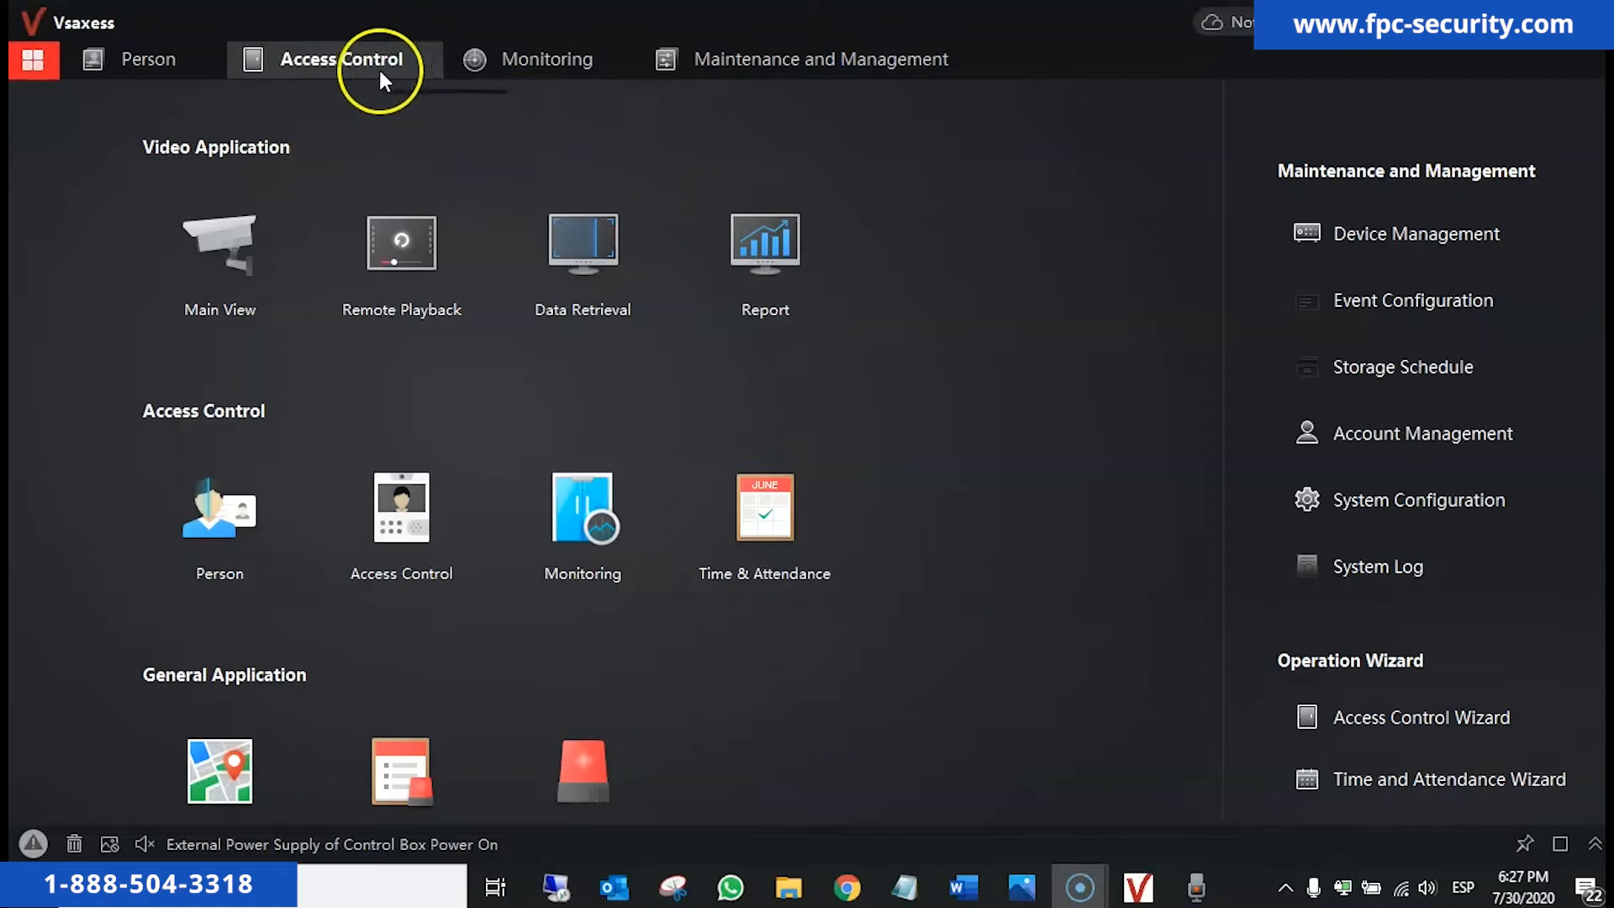
# - In Access Control > Advanced Function > Device Parameters, select Door 1's Entrance Card Reader1
pyautogui.click(406, 507)
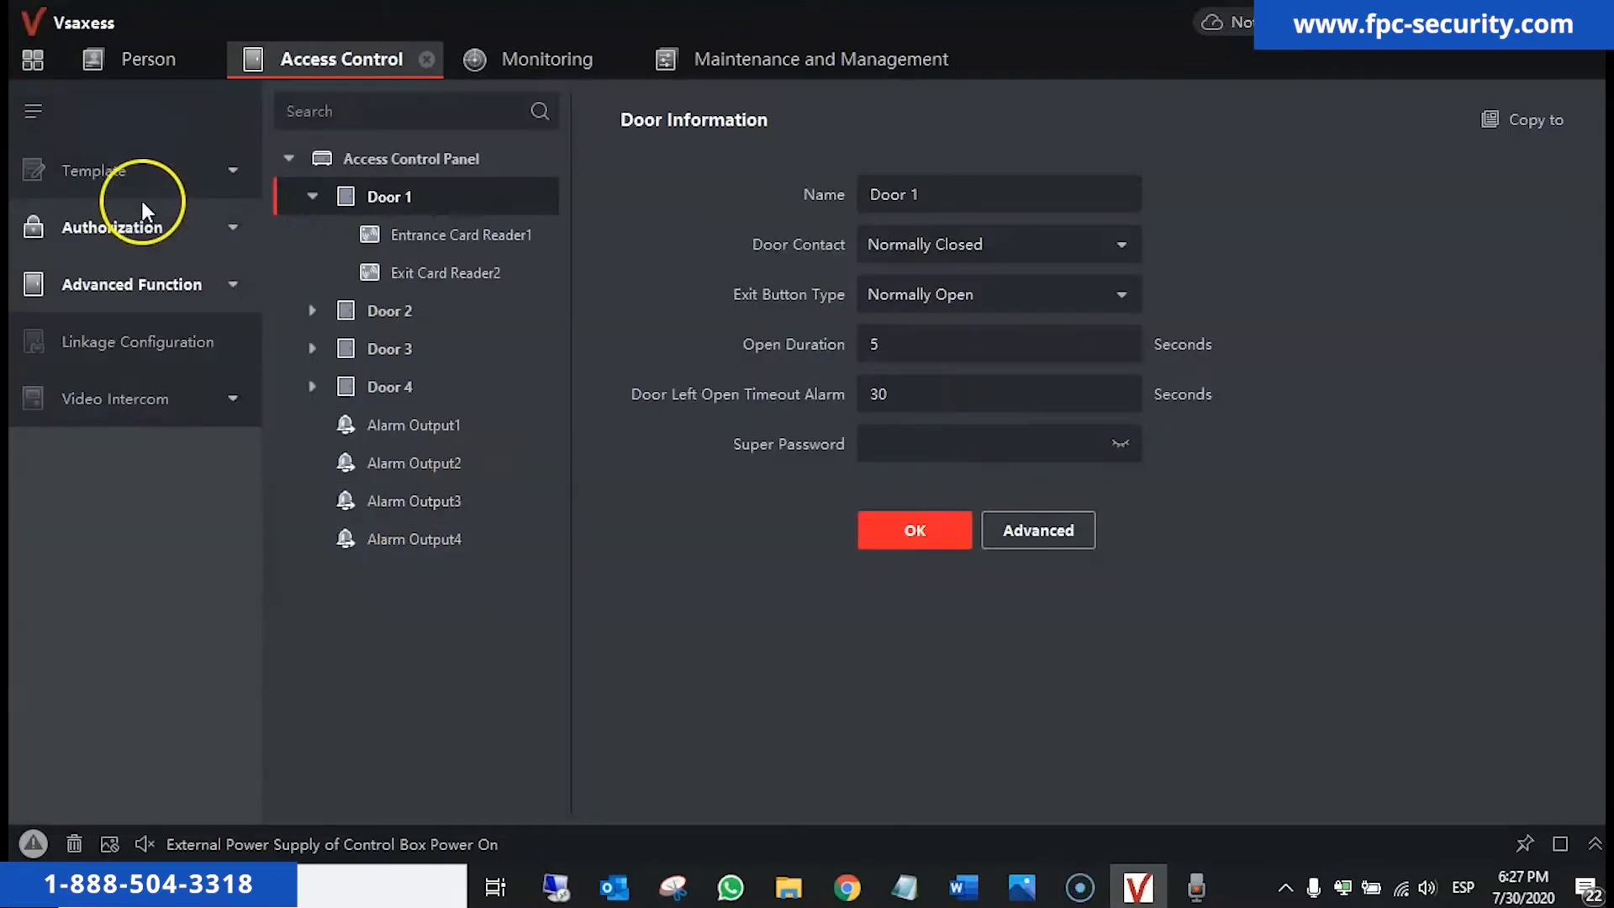
pyautogui.click(153, 290)
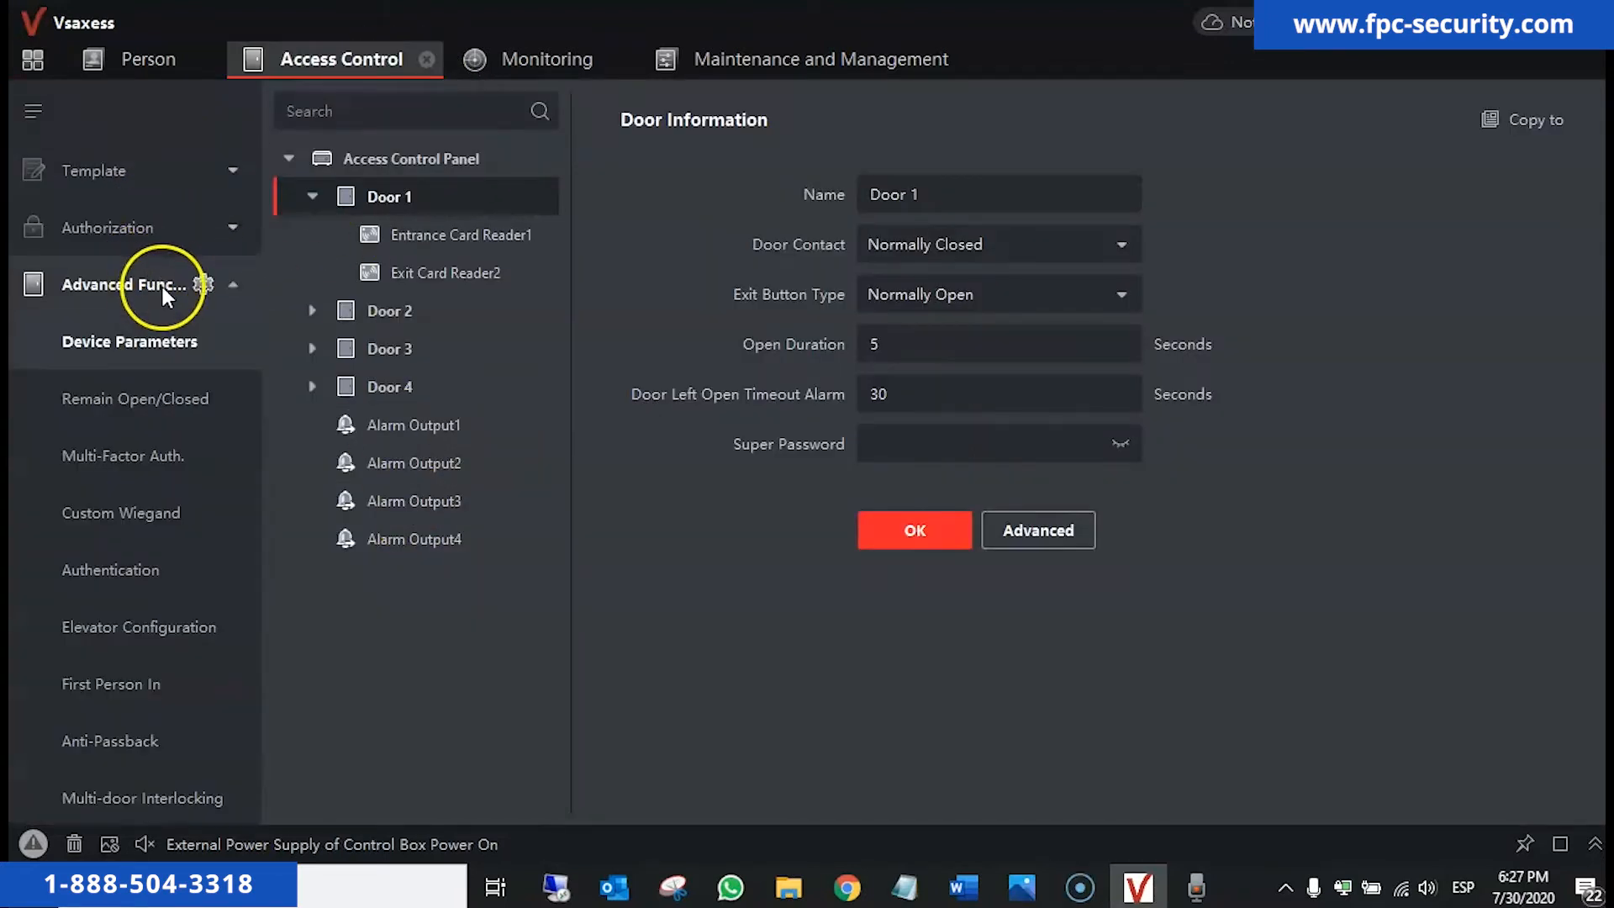
pyautogui.click(140, 351)
pyautogui.click(352, 205)
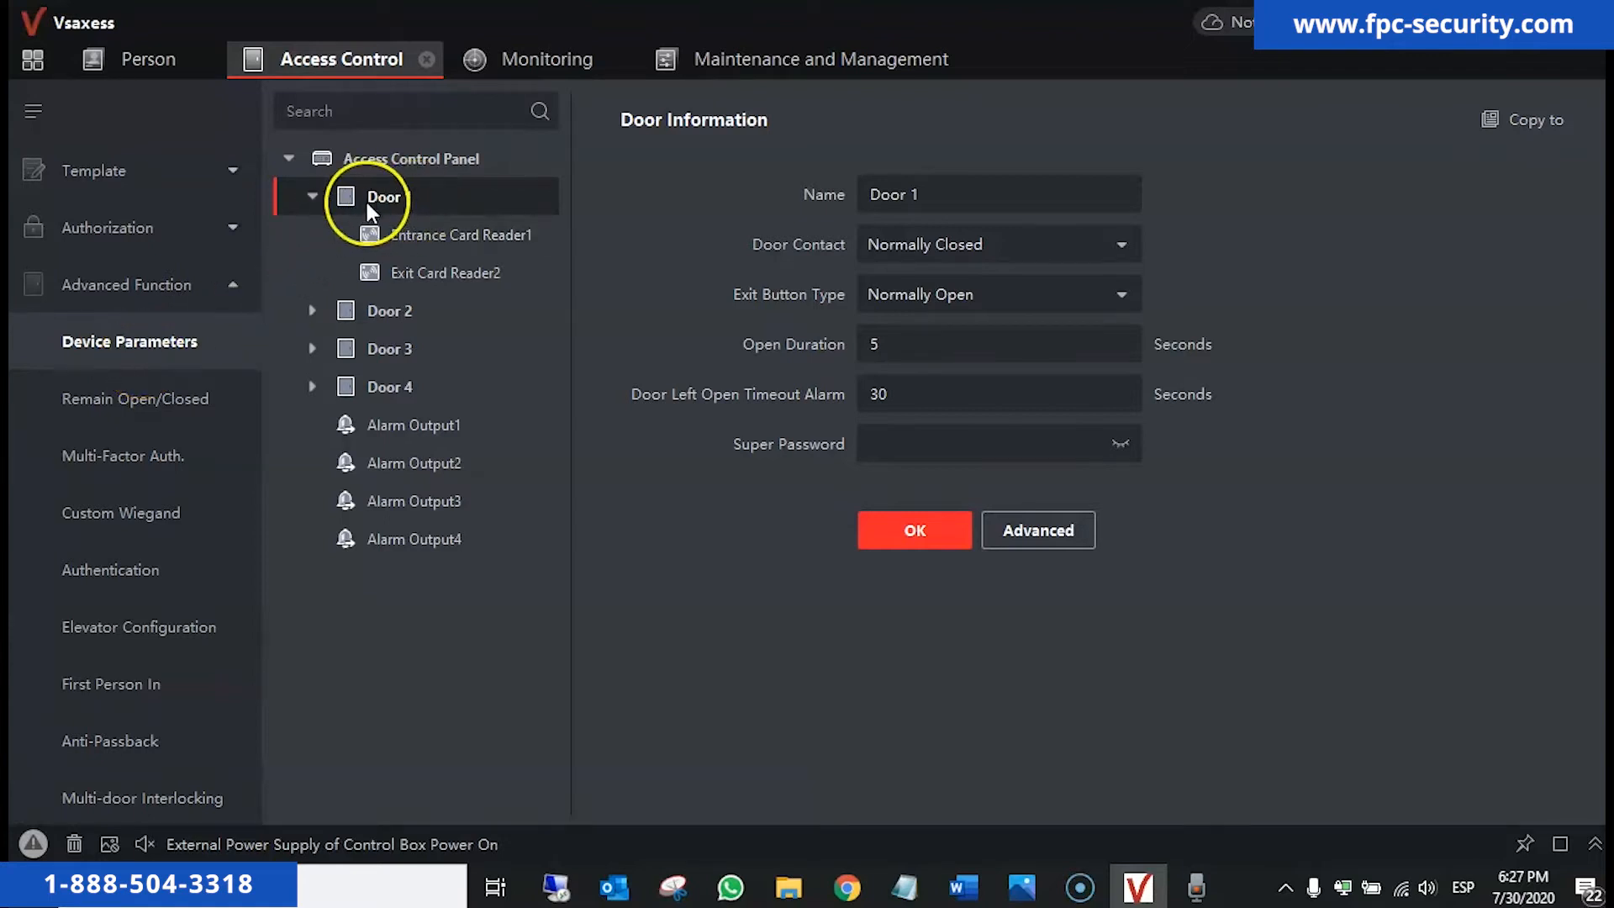
pyautogui.click(407, 158)
pyautogui.click(311, 197)
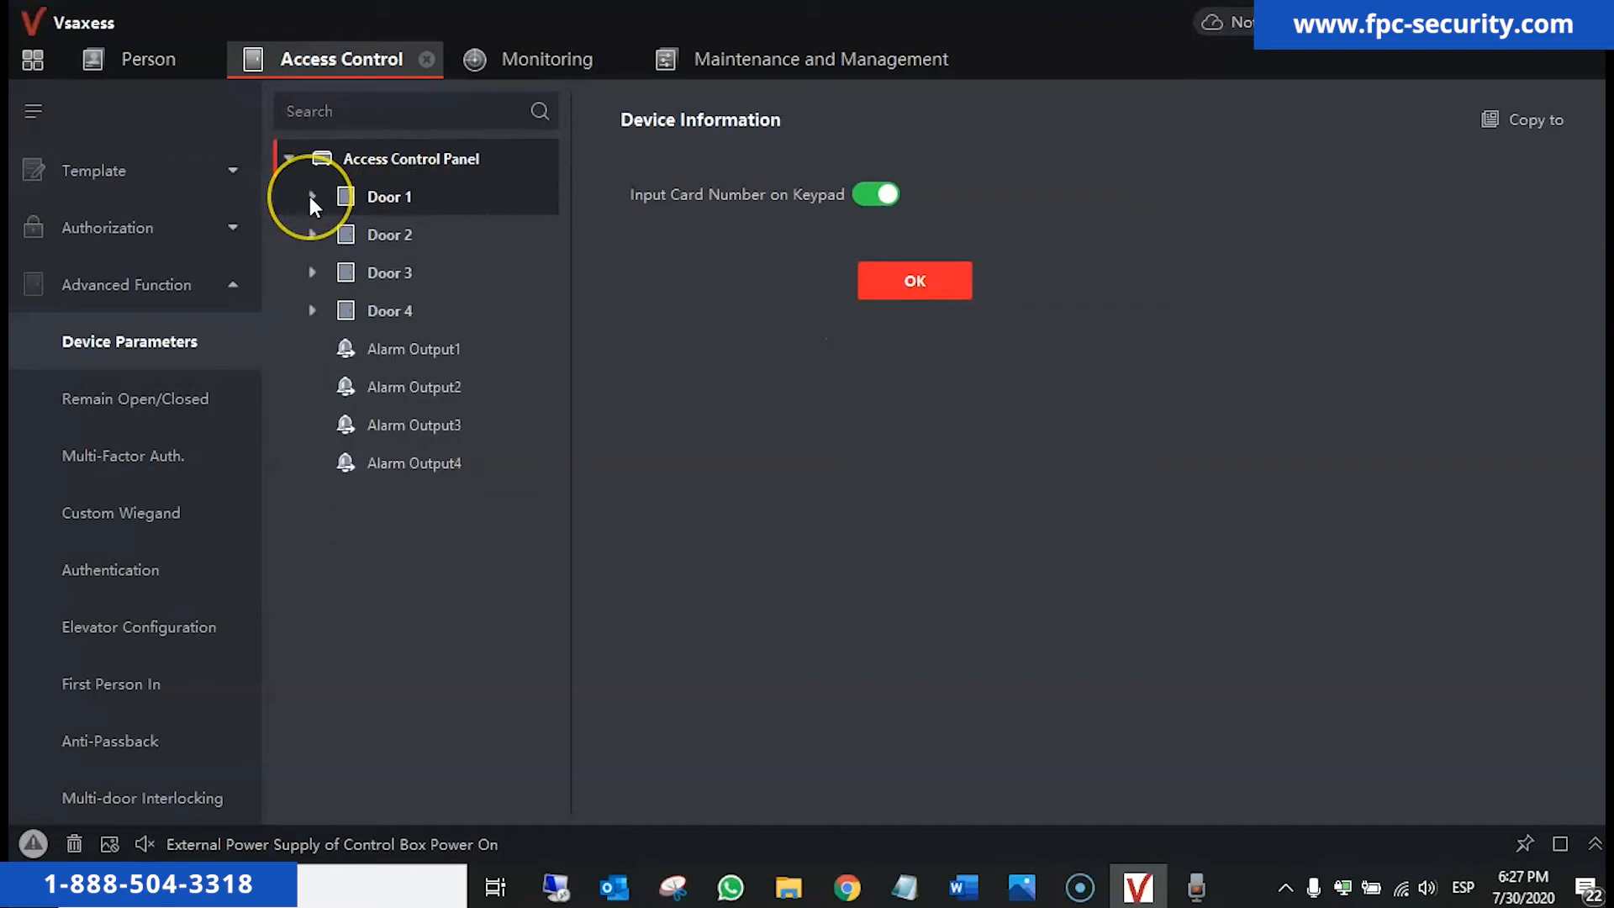
pyautogui.click(311, 196)
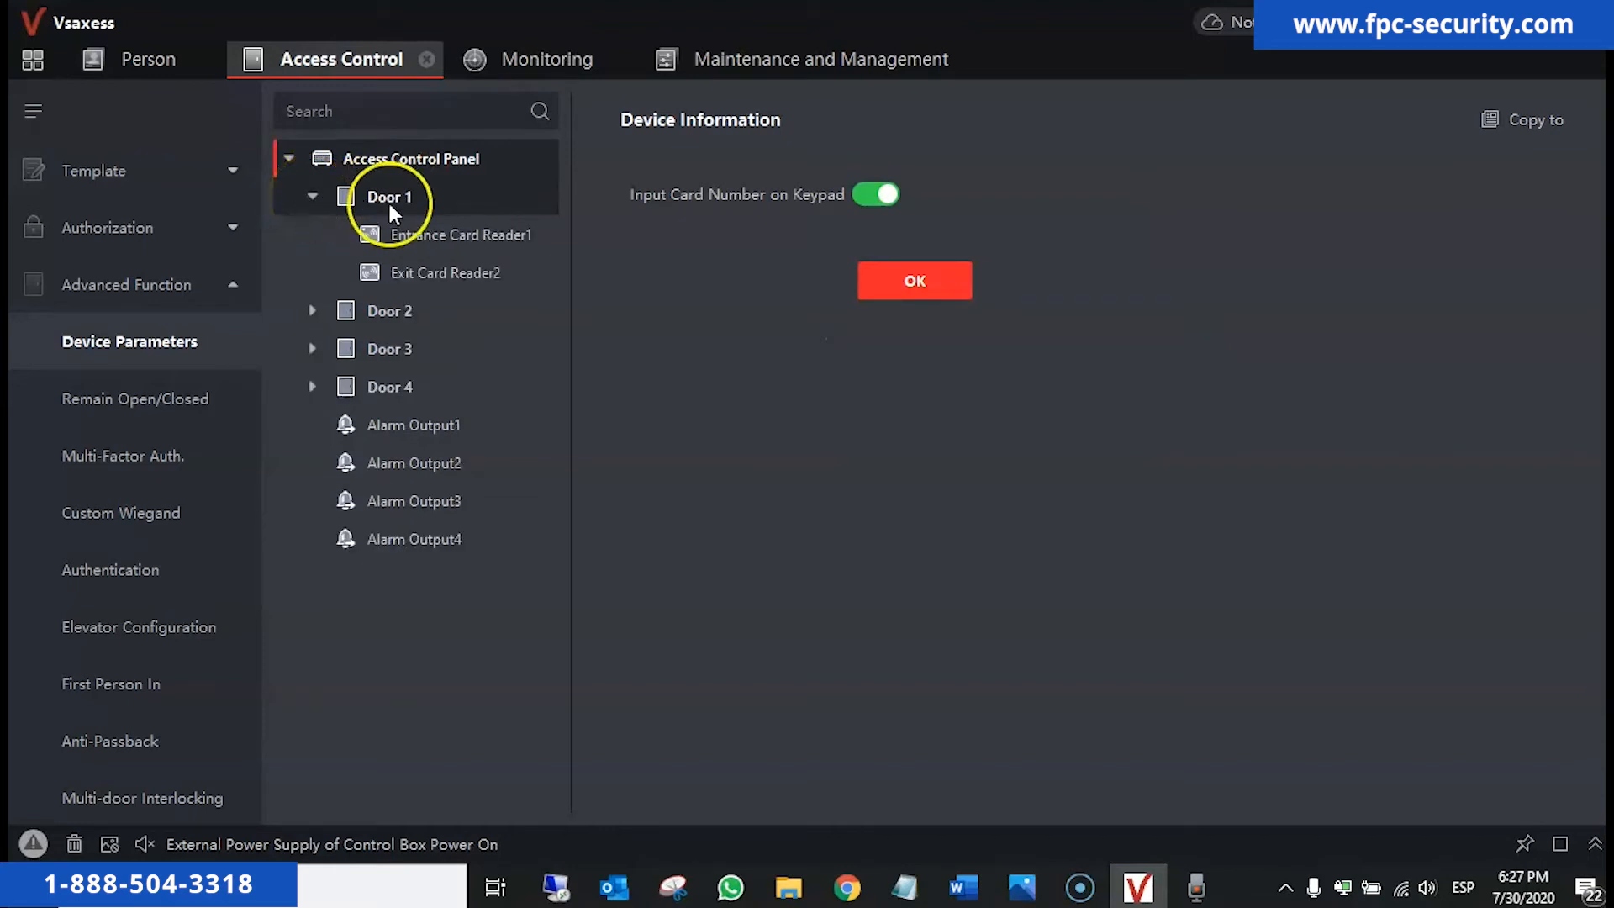
pyautogui.click(448, 236)
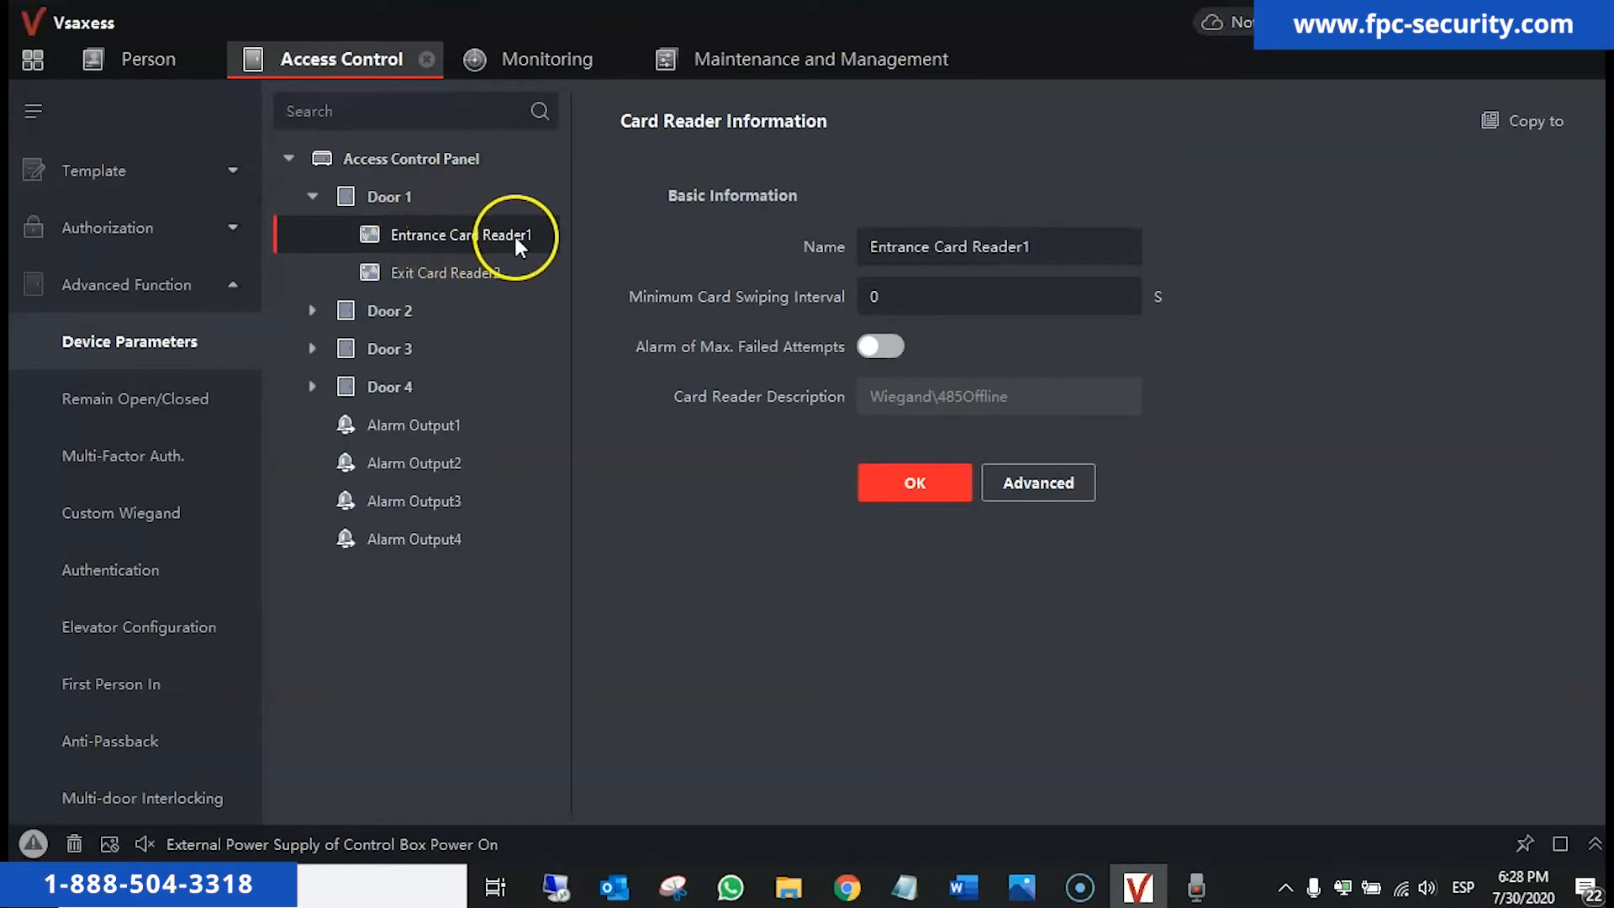
# - Set Entrance Card Reader1's OK LED, Error LED and Buzzer polarity to Cathode and save
pyautogui.click(1031, 483)
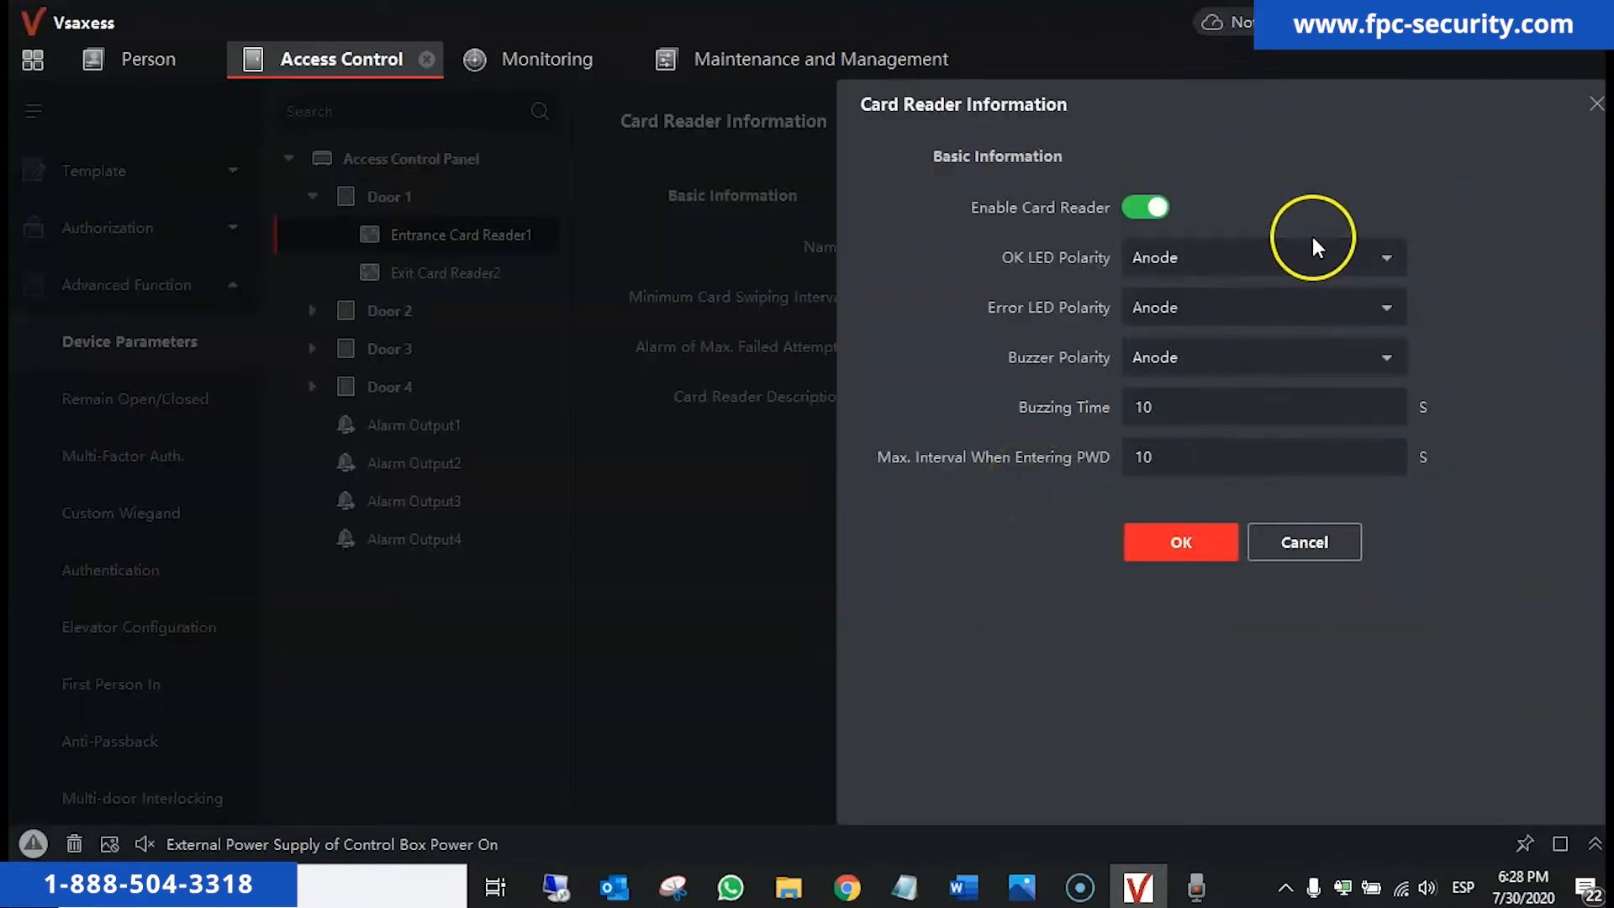
pyautogui.click(1351, 252)
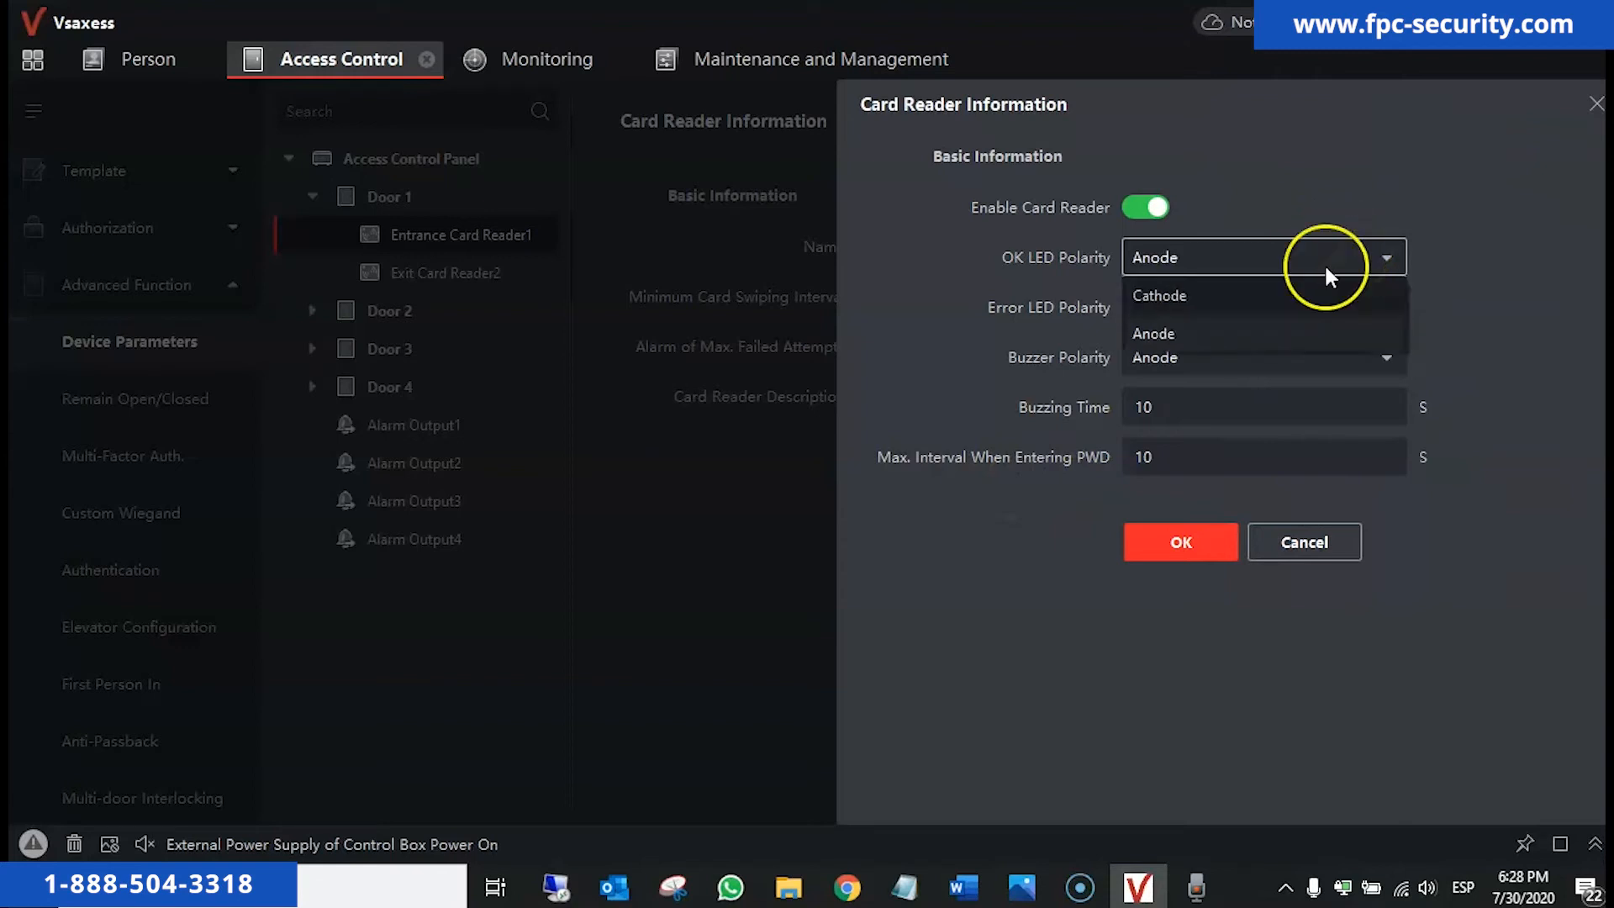
pyautogui.click(1222, 301)
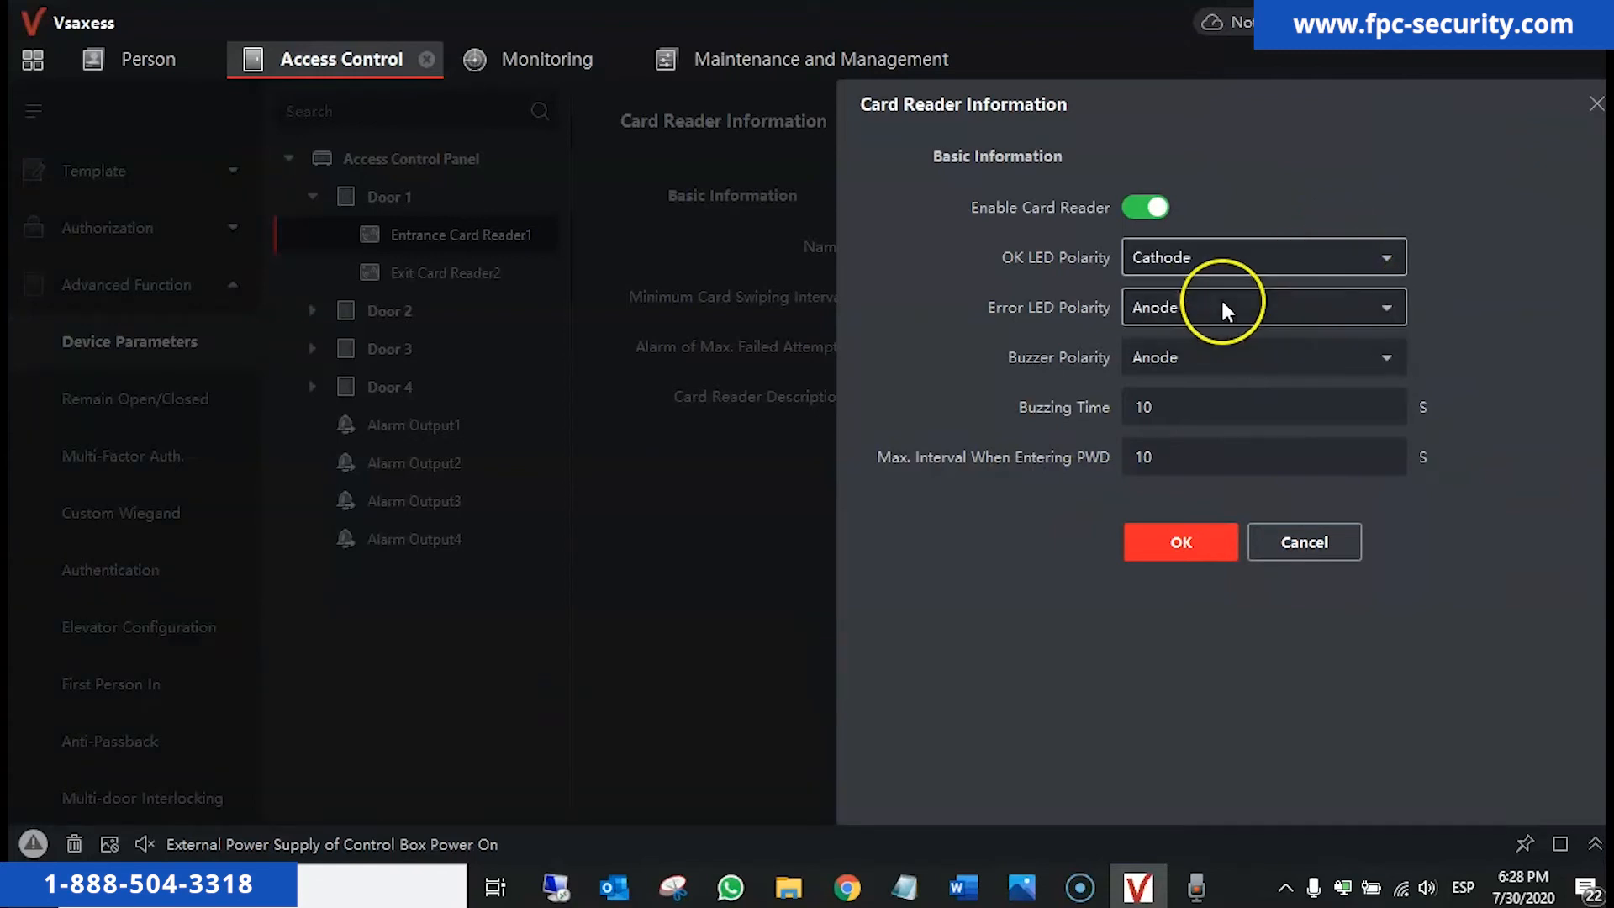
pyautogui.click(1268, 313)
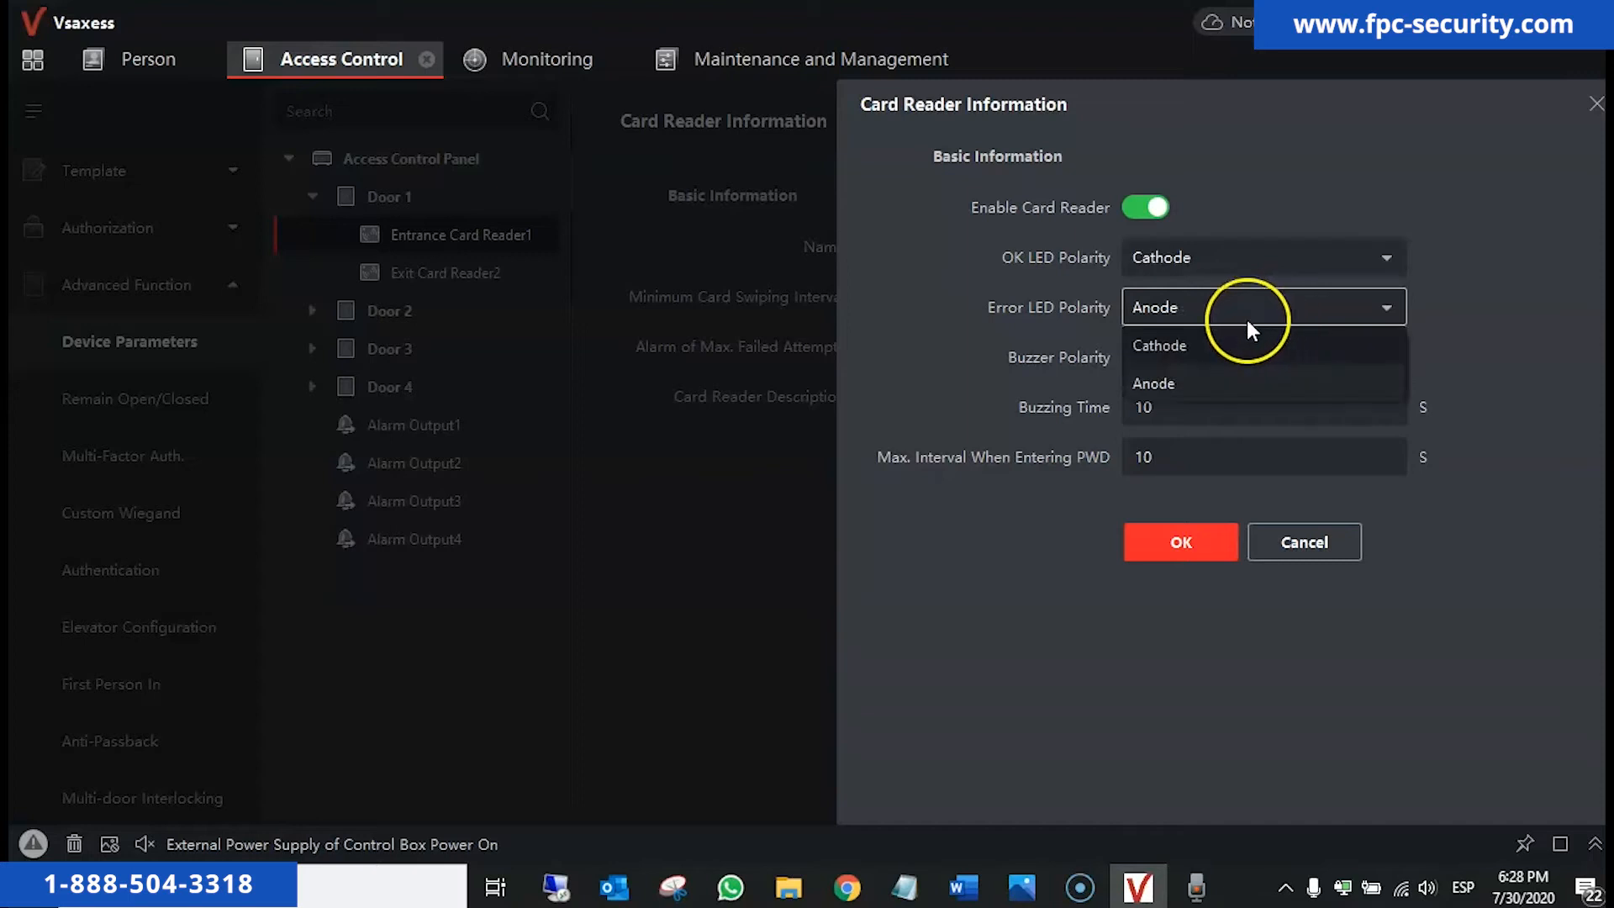
pyautogui.click(1211, 343)
pyautogui.click(1256, 363)
pyautogui.click(1197, 393)
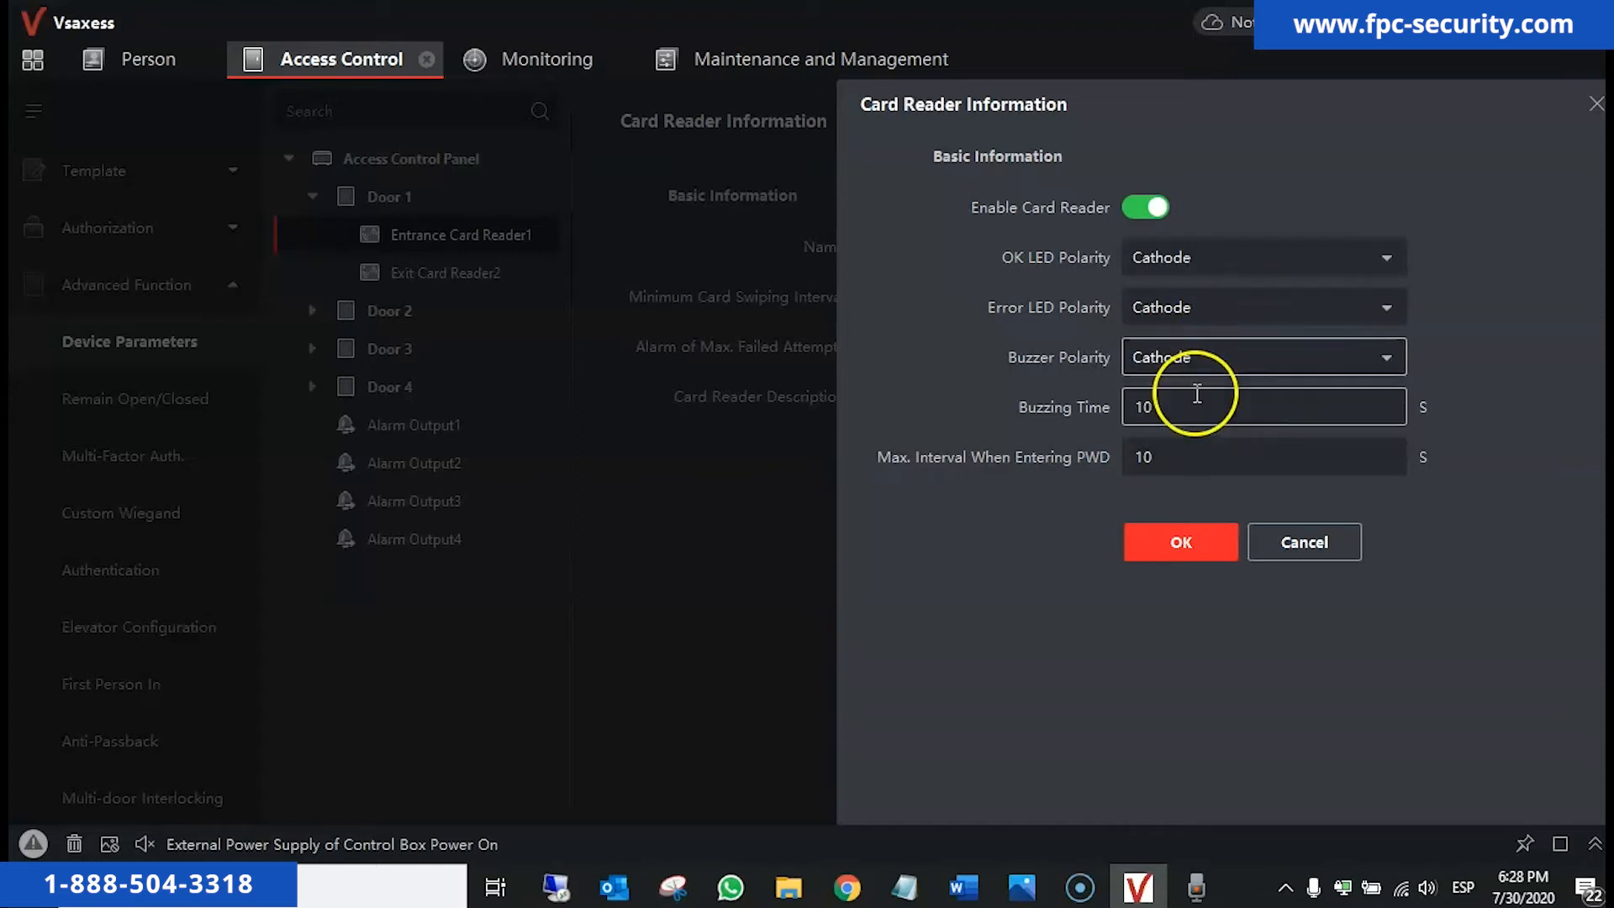
pyautogui.click(1180, 541)
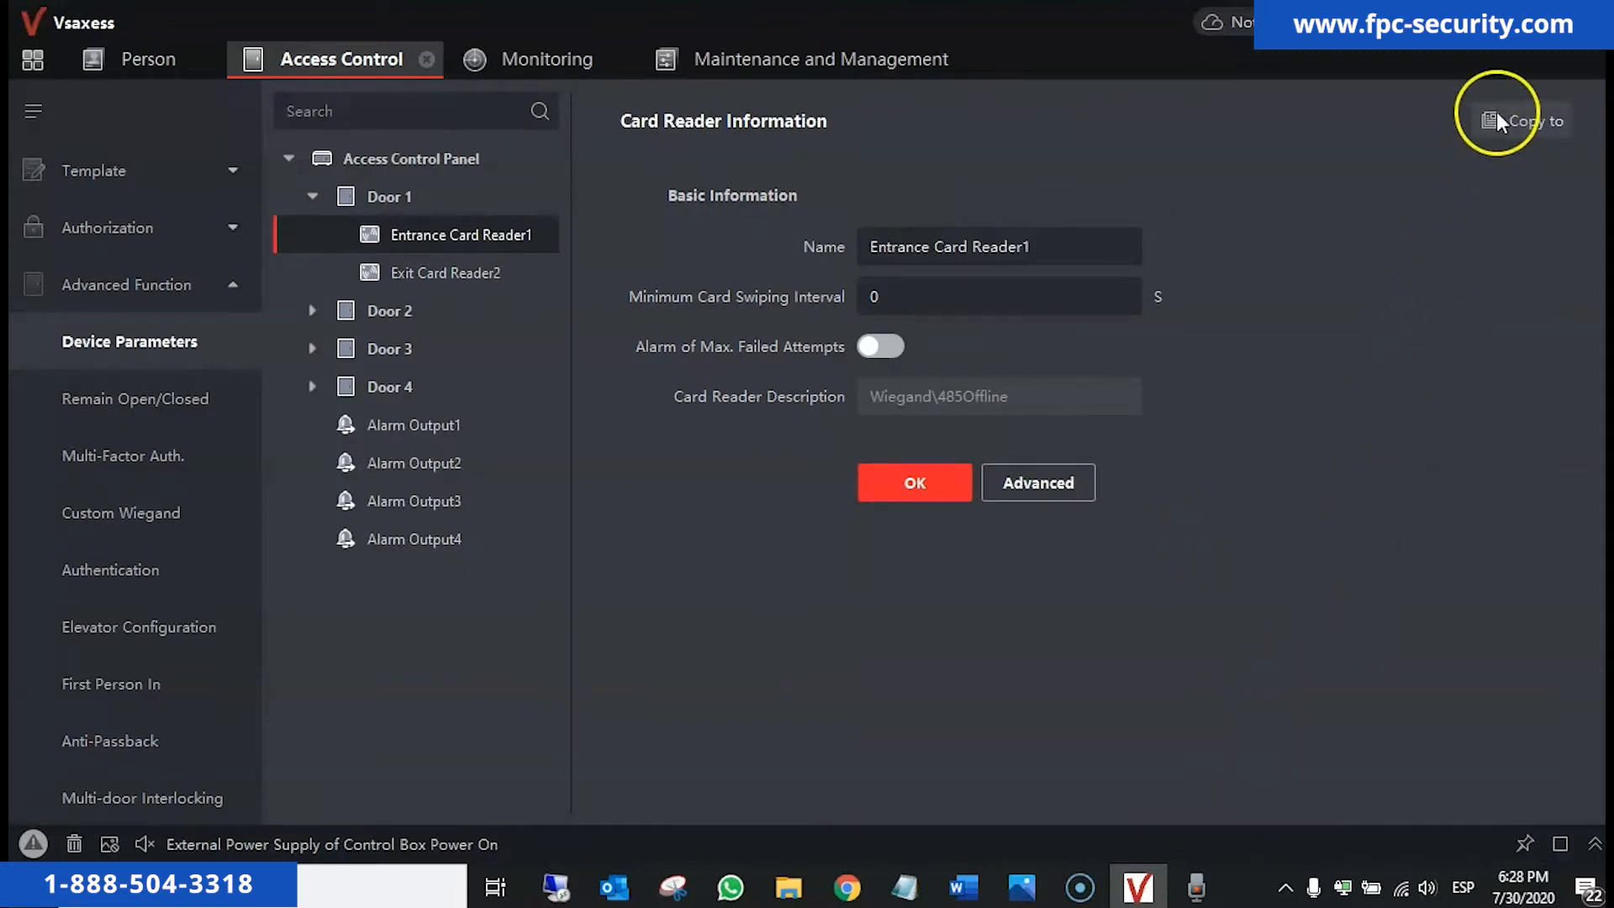
pyautogui.click(1516, 120)
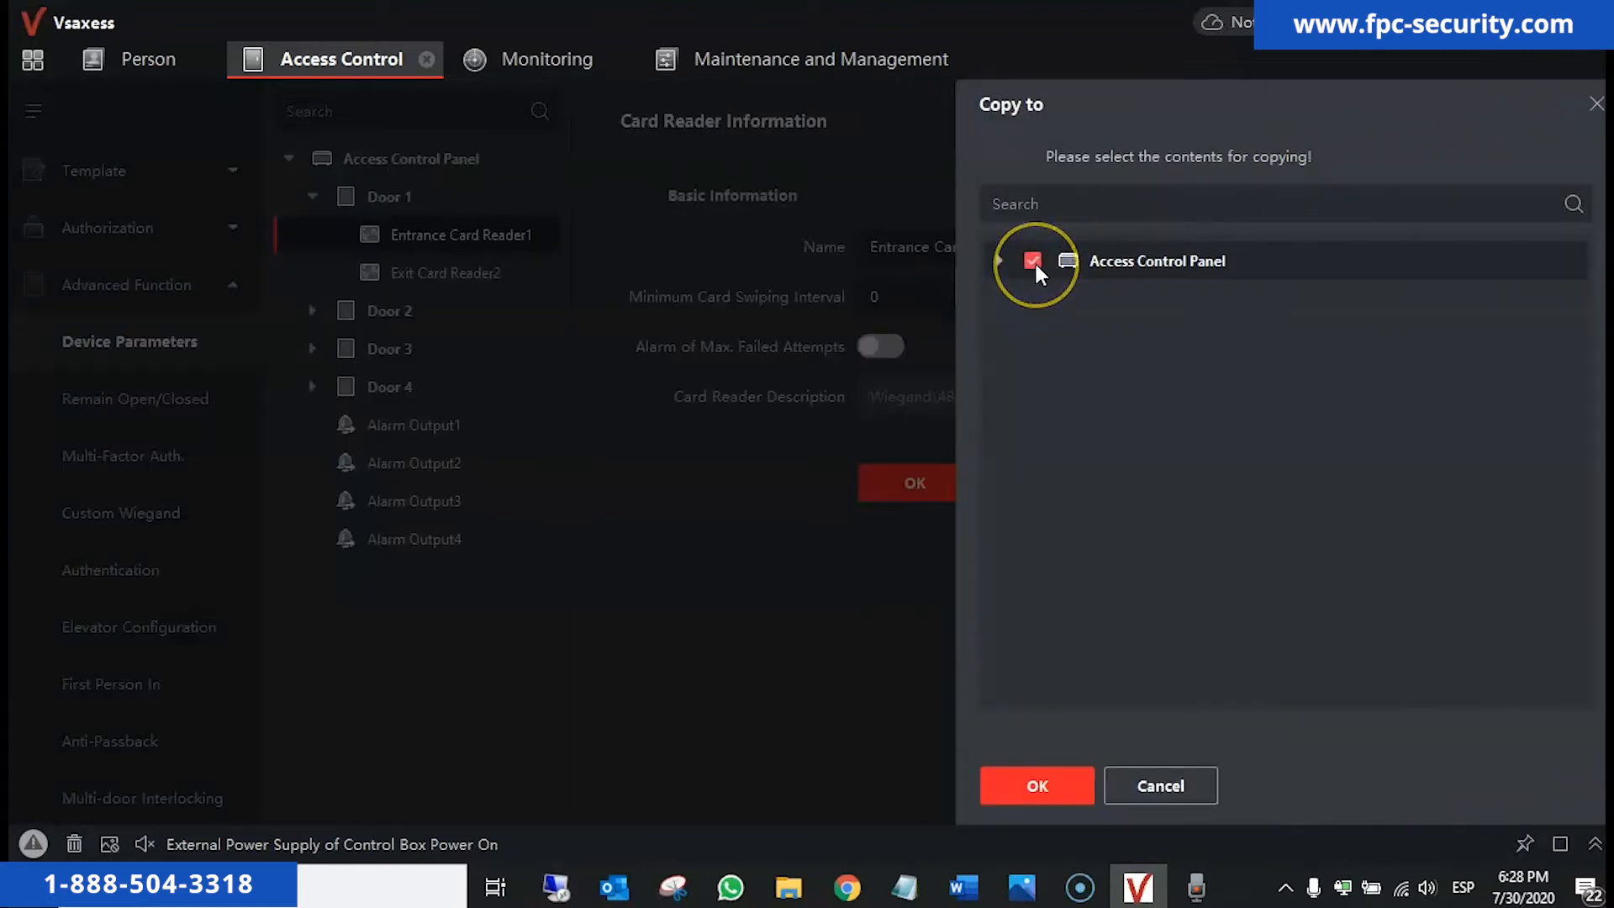
# - Copy the reader settings to the whole Access Control Panel, then go to the Person module
pyautogui.click(1053, 777)
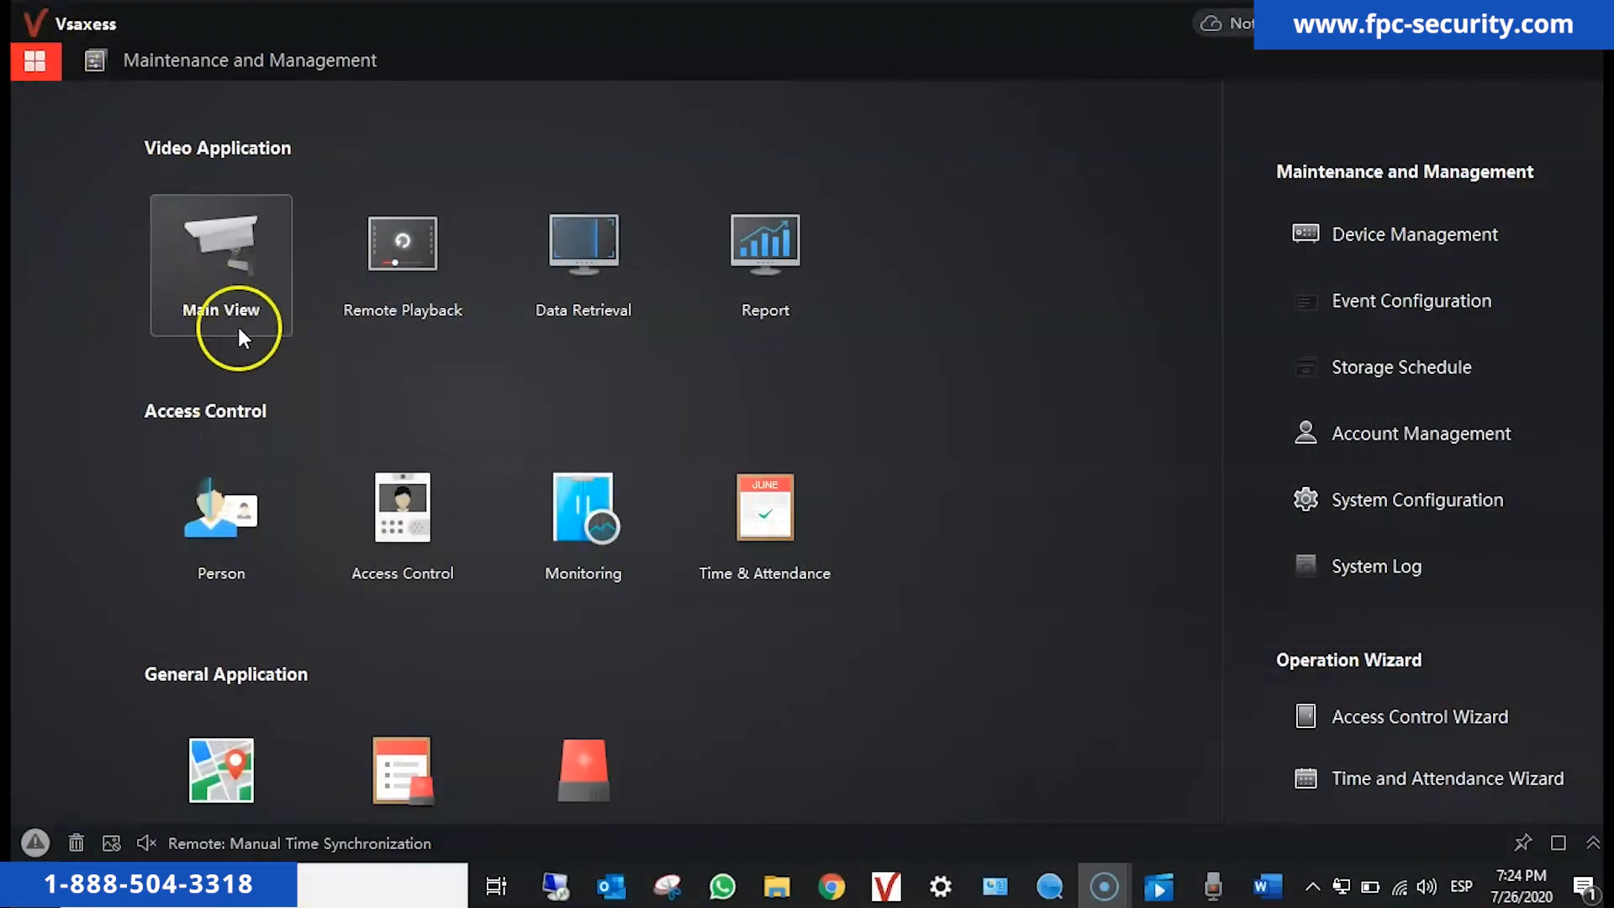
pyautogui.click(248, 510)
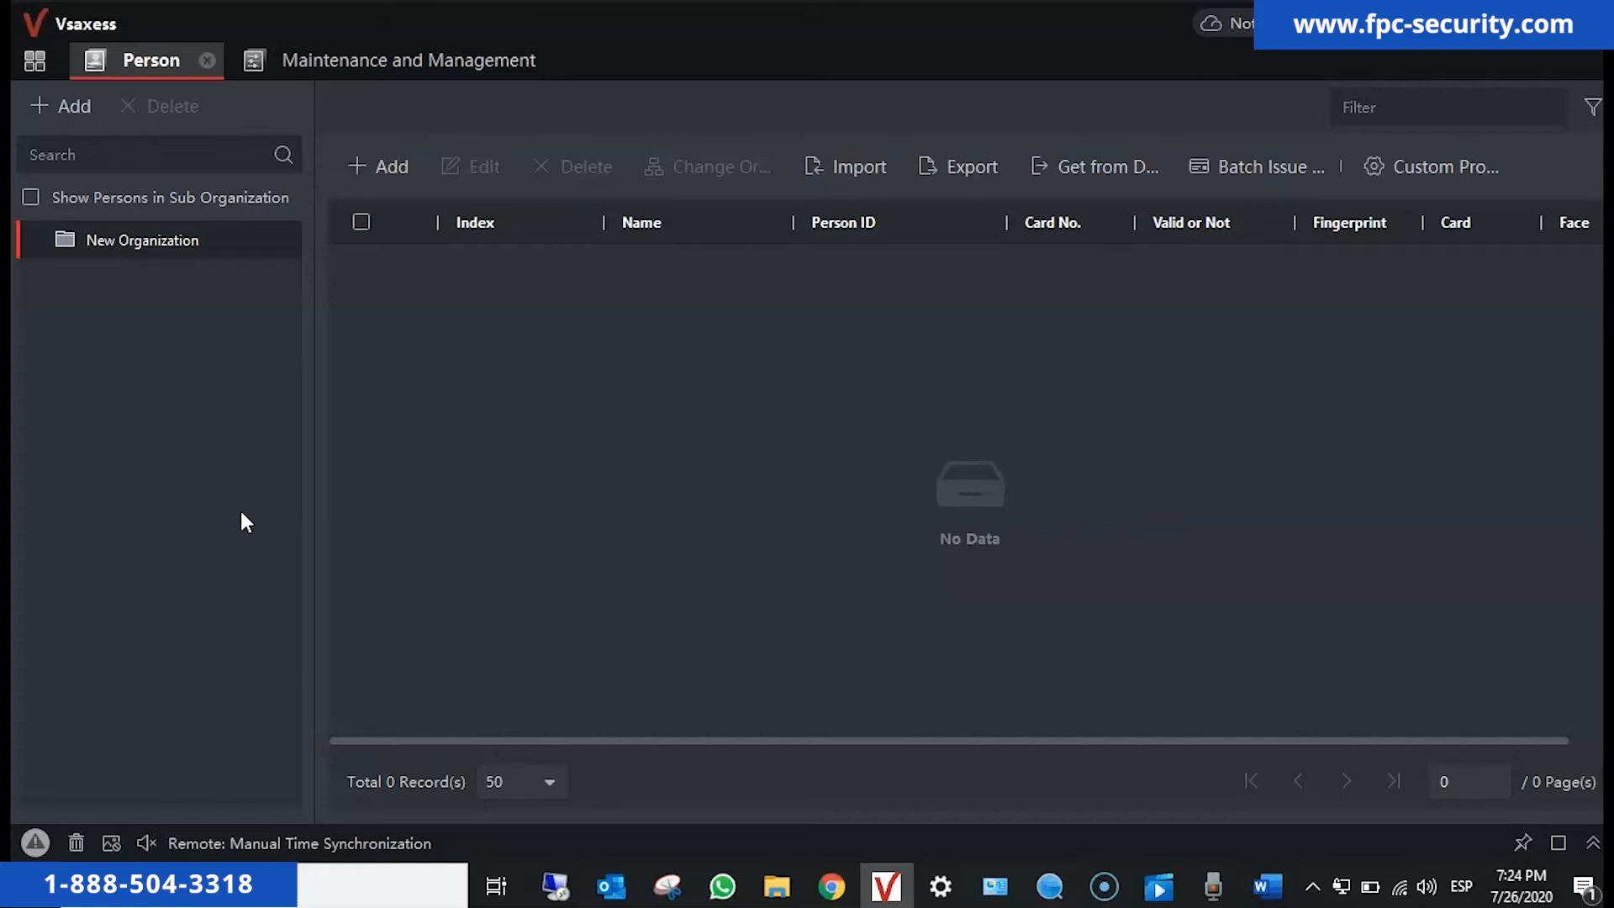
# - Rename the New Organization group to 'FPC Security'
pyautogui.click(178, 241)
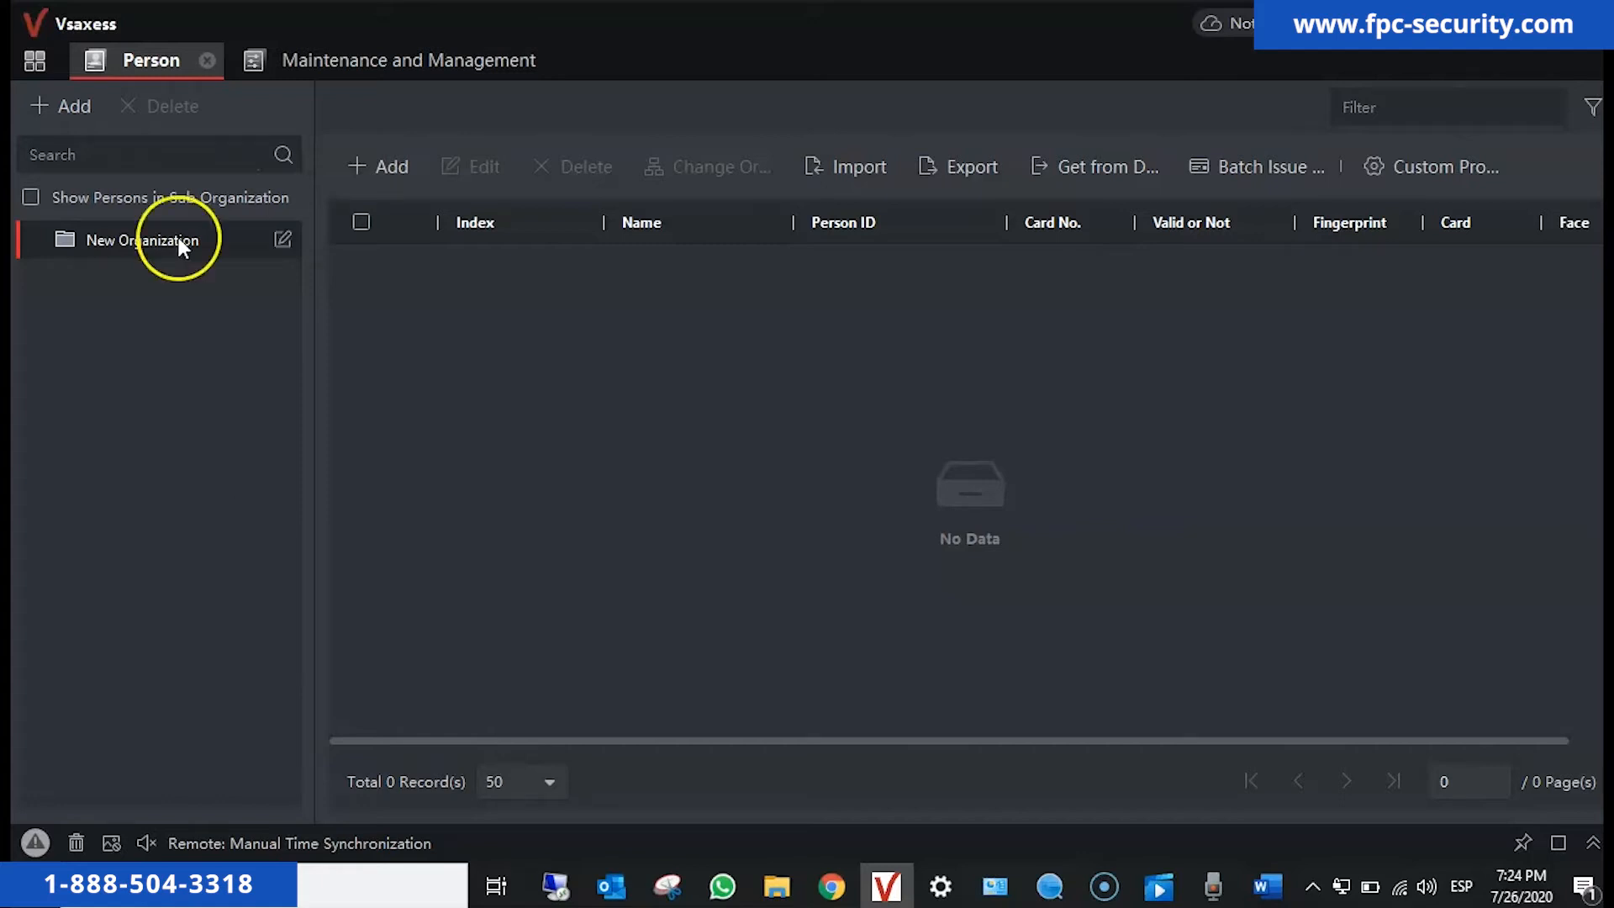
pyautogui.click(280, 240)
pyautogui.write('F')
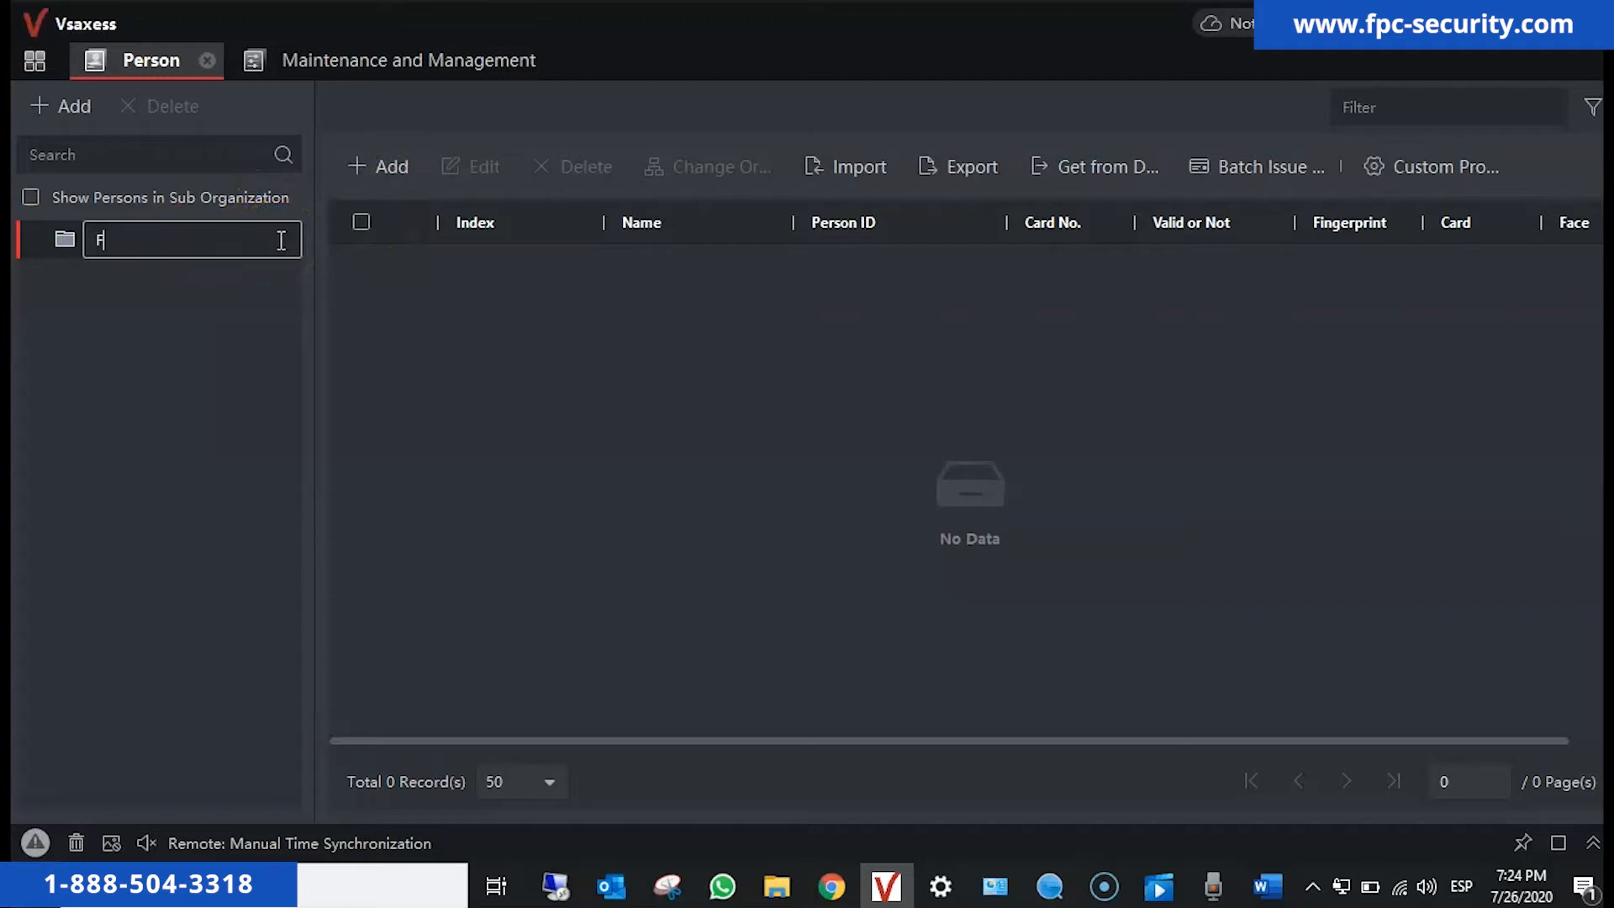
pyautogui.write('PC Security')
pyautogui.press('Return')
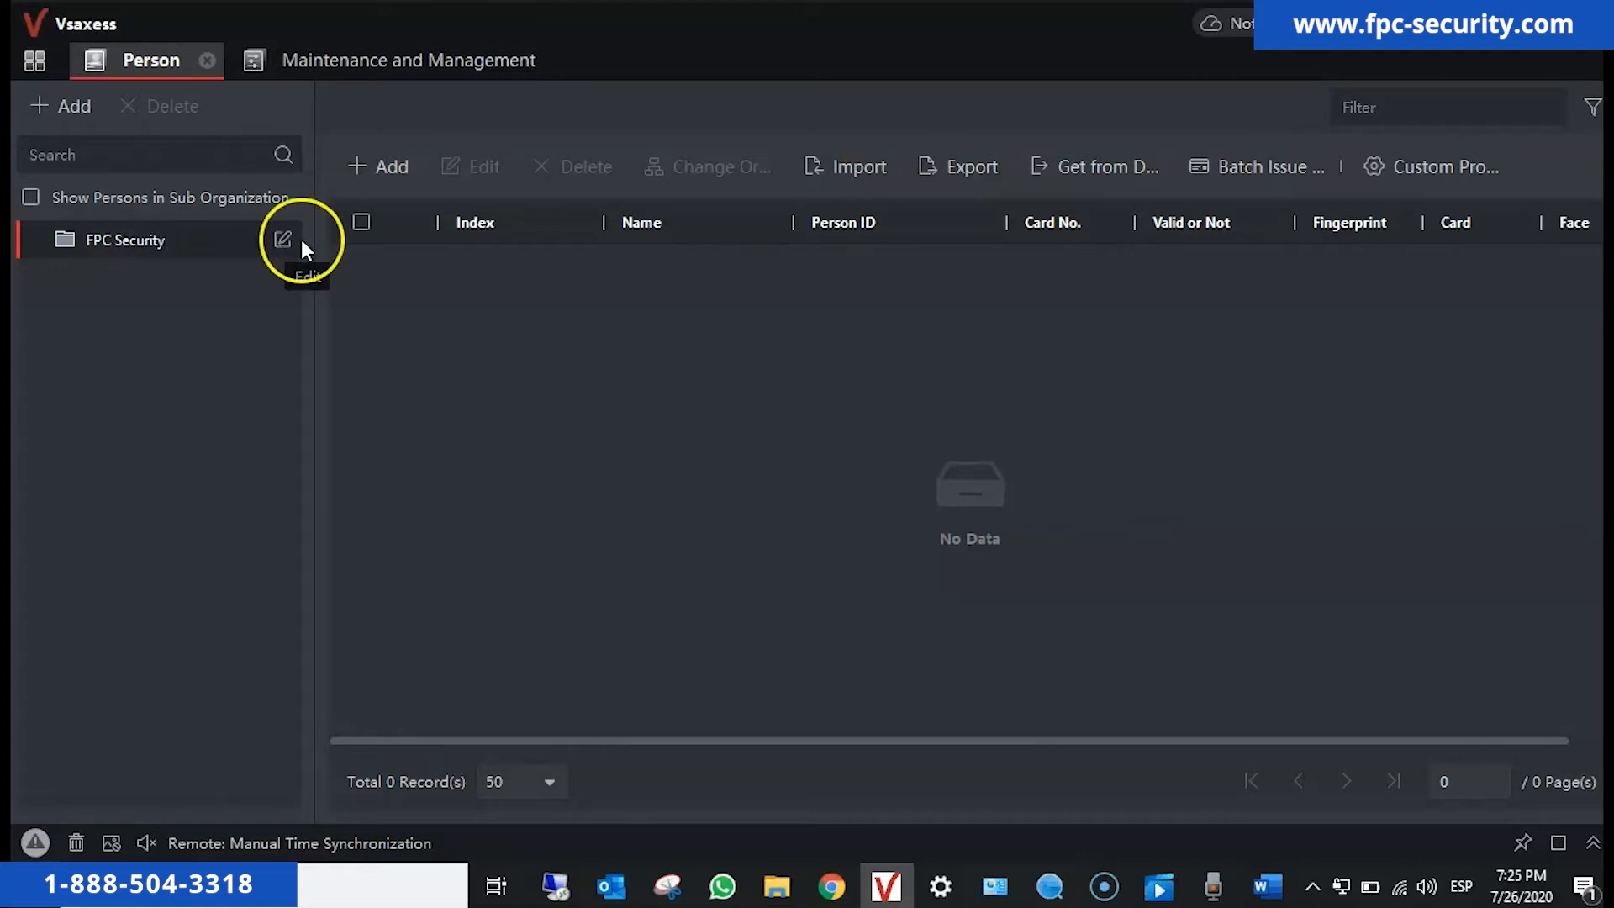
pyautogui.click(395, 170)
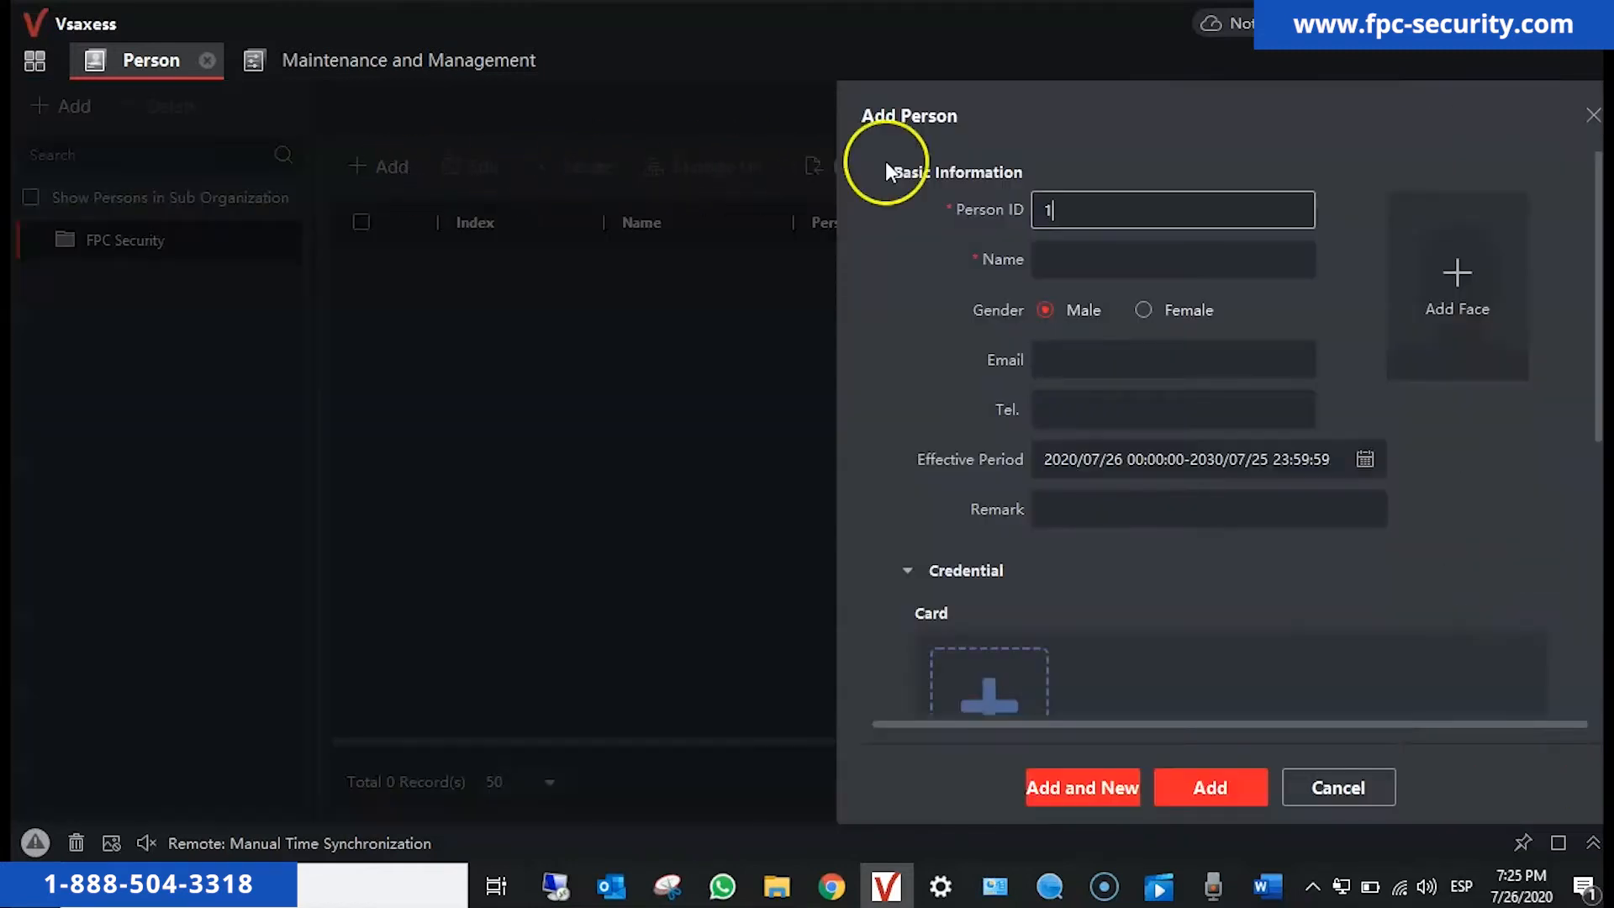
# - Enter the new person's name and set card enrollment to Card Reader mode via Access Control Panel
pyautogui.click(1084, 250)
pyautogui.write('John')
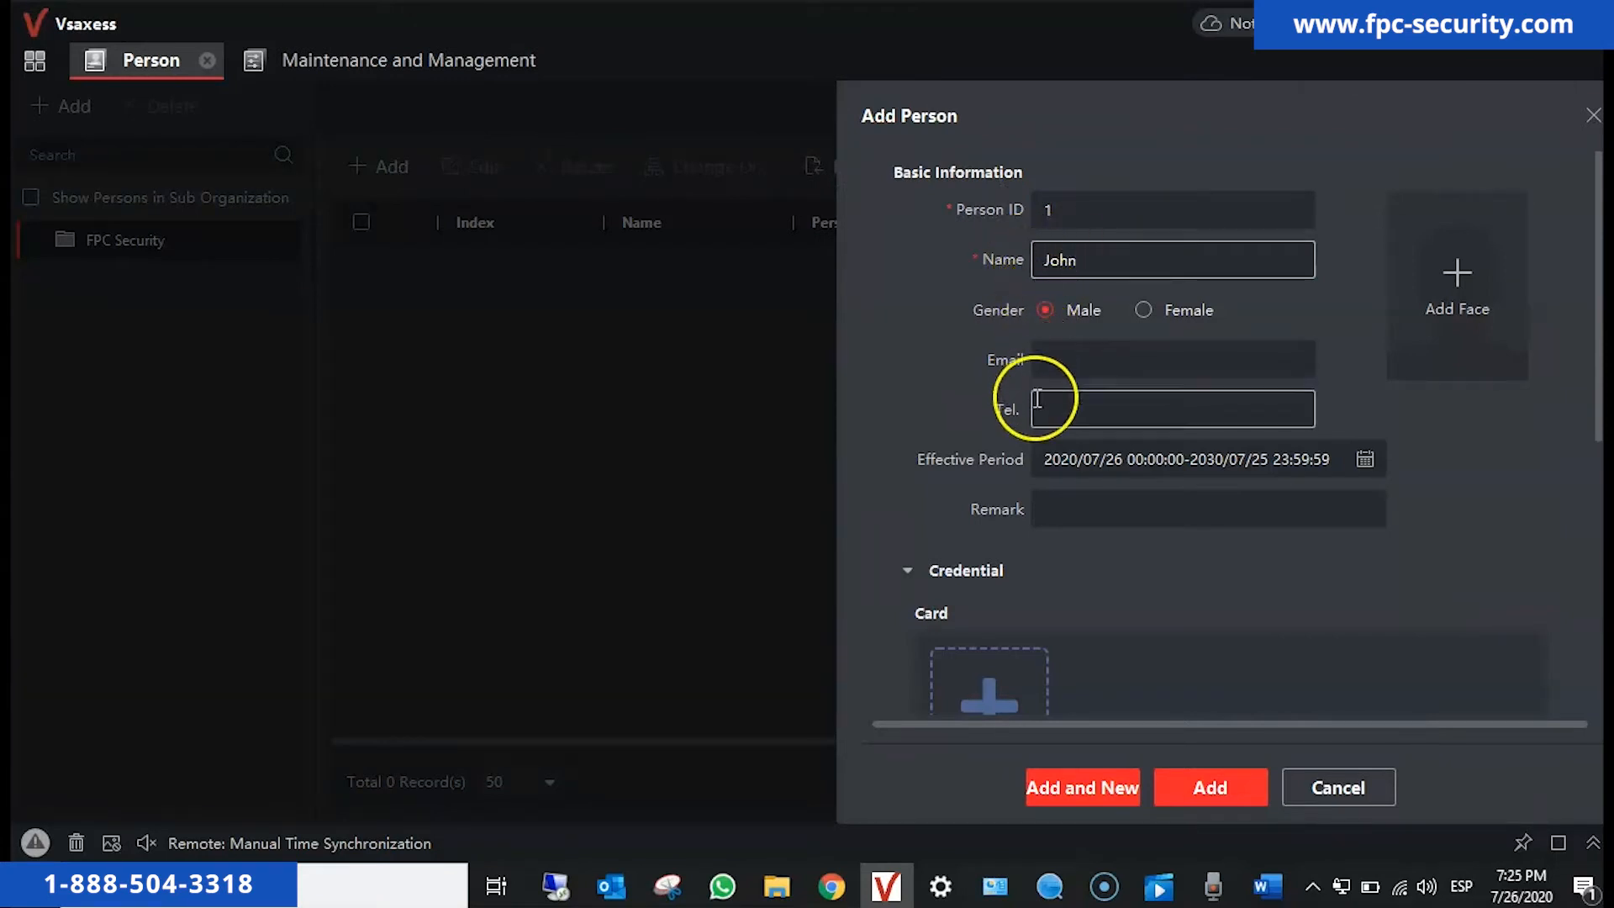
pyautogui.scroll(-2, 1034, 464)
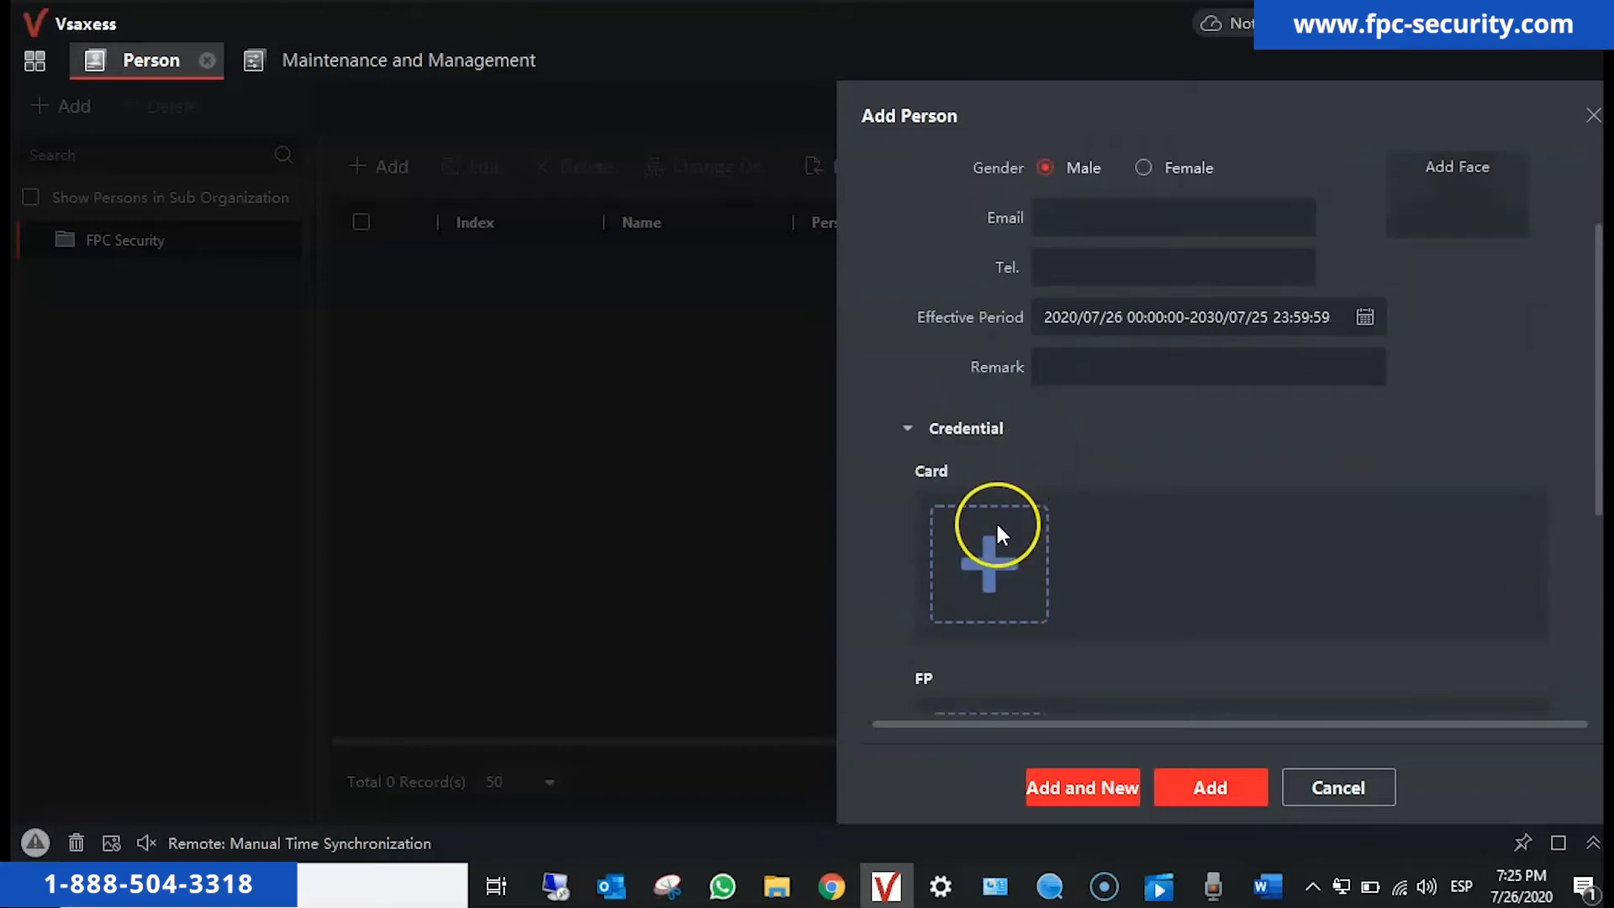
pyautogui.click(998, 532)
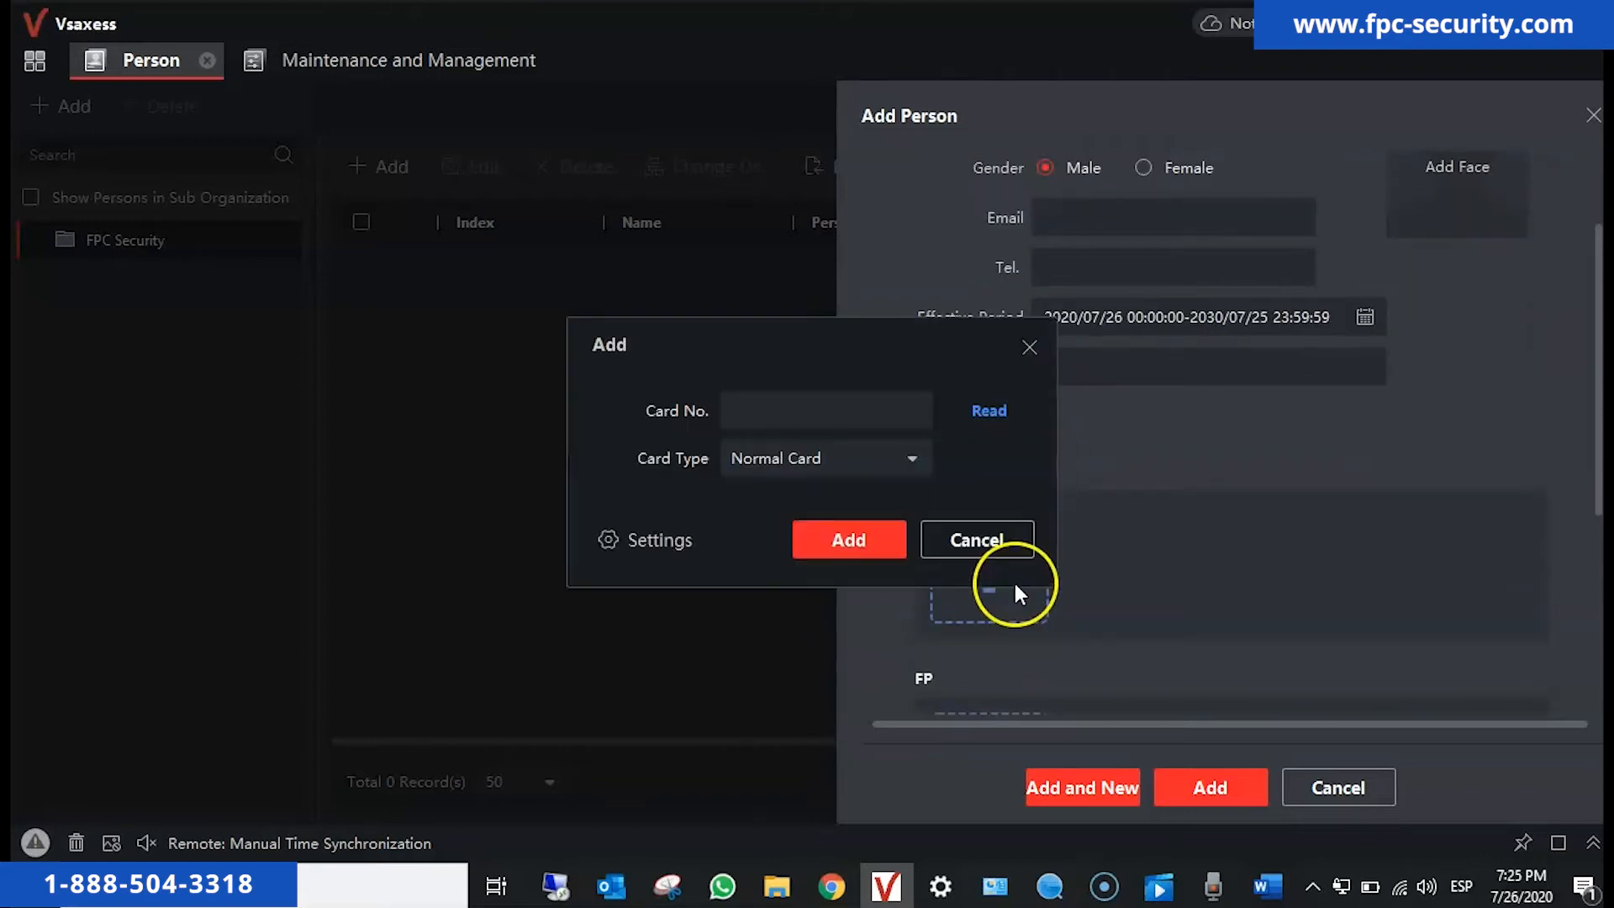
pyautogui.click(642, 547)
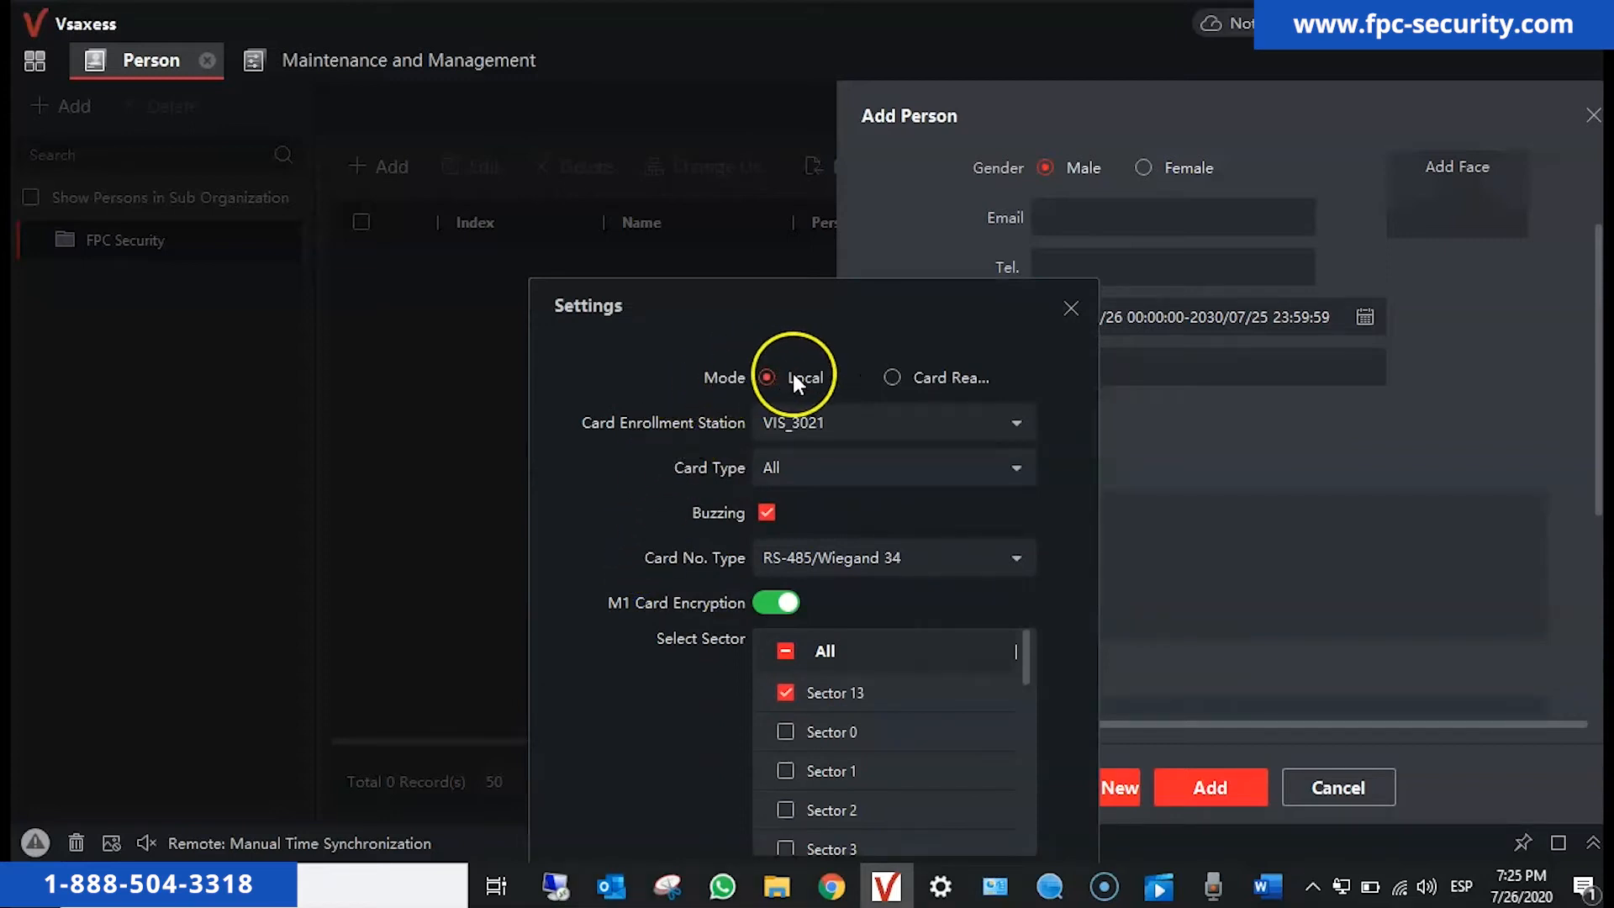
pyautogui.click(891, 377)
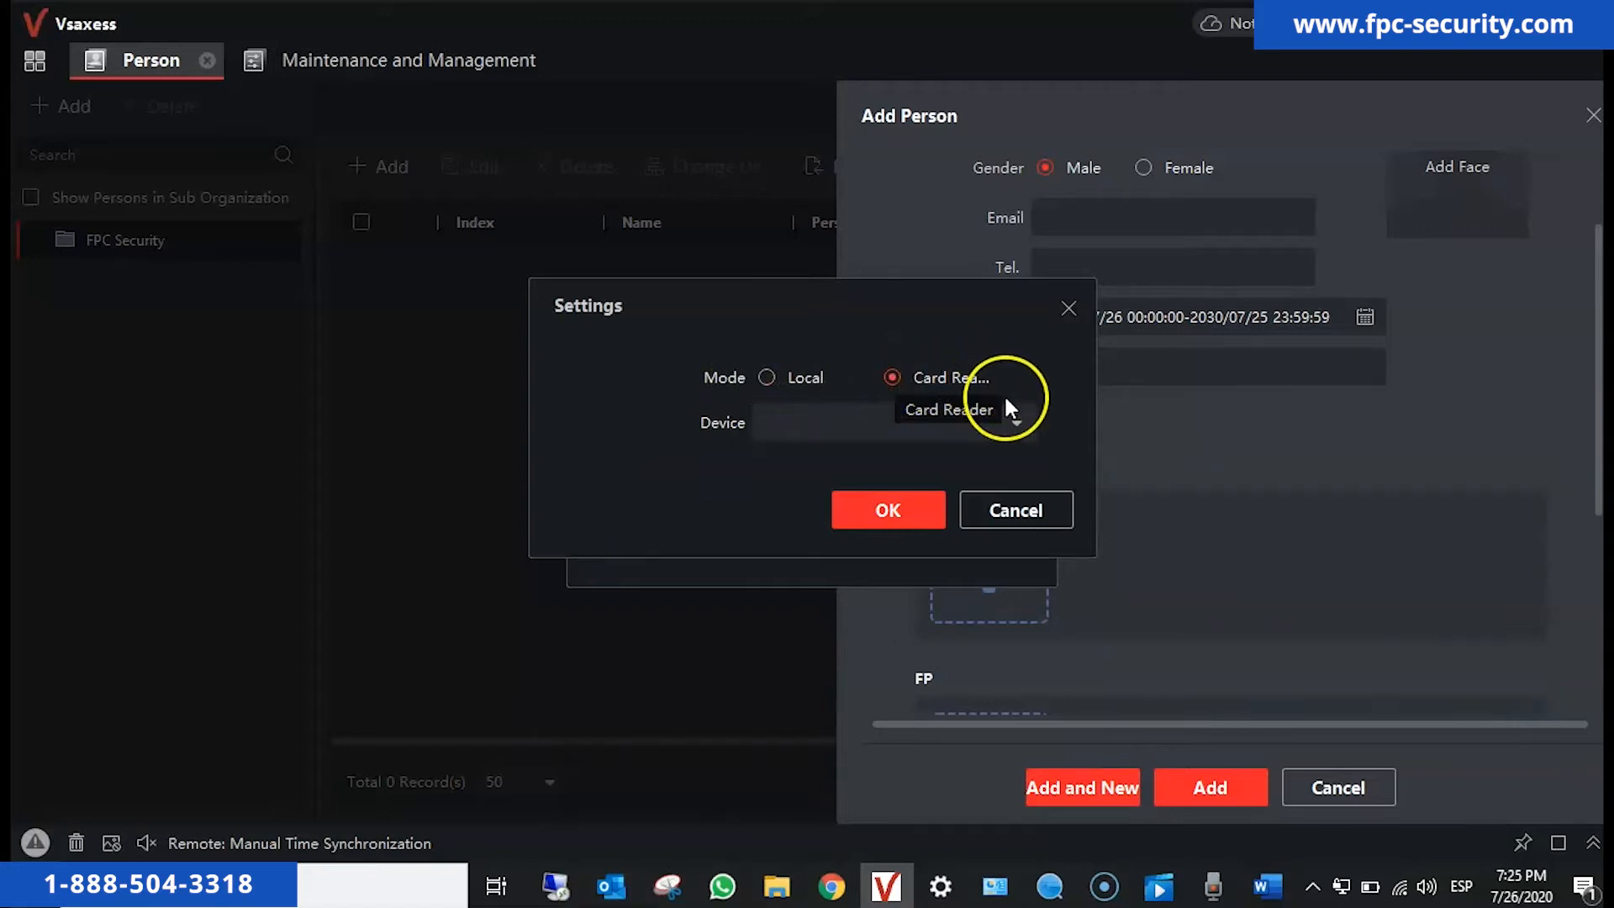
pyautogui.click(1014, 422)
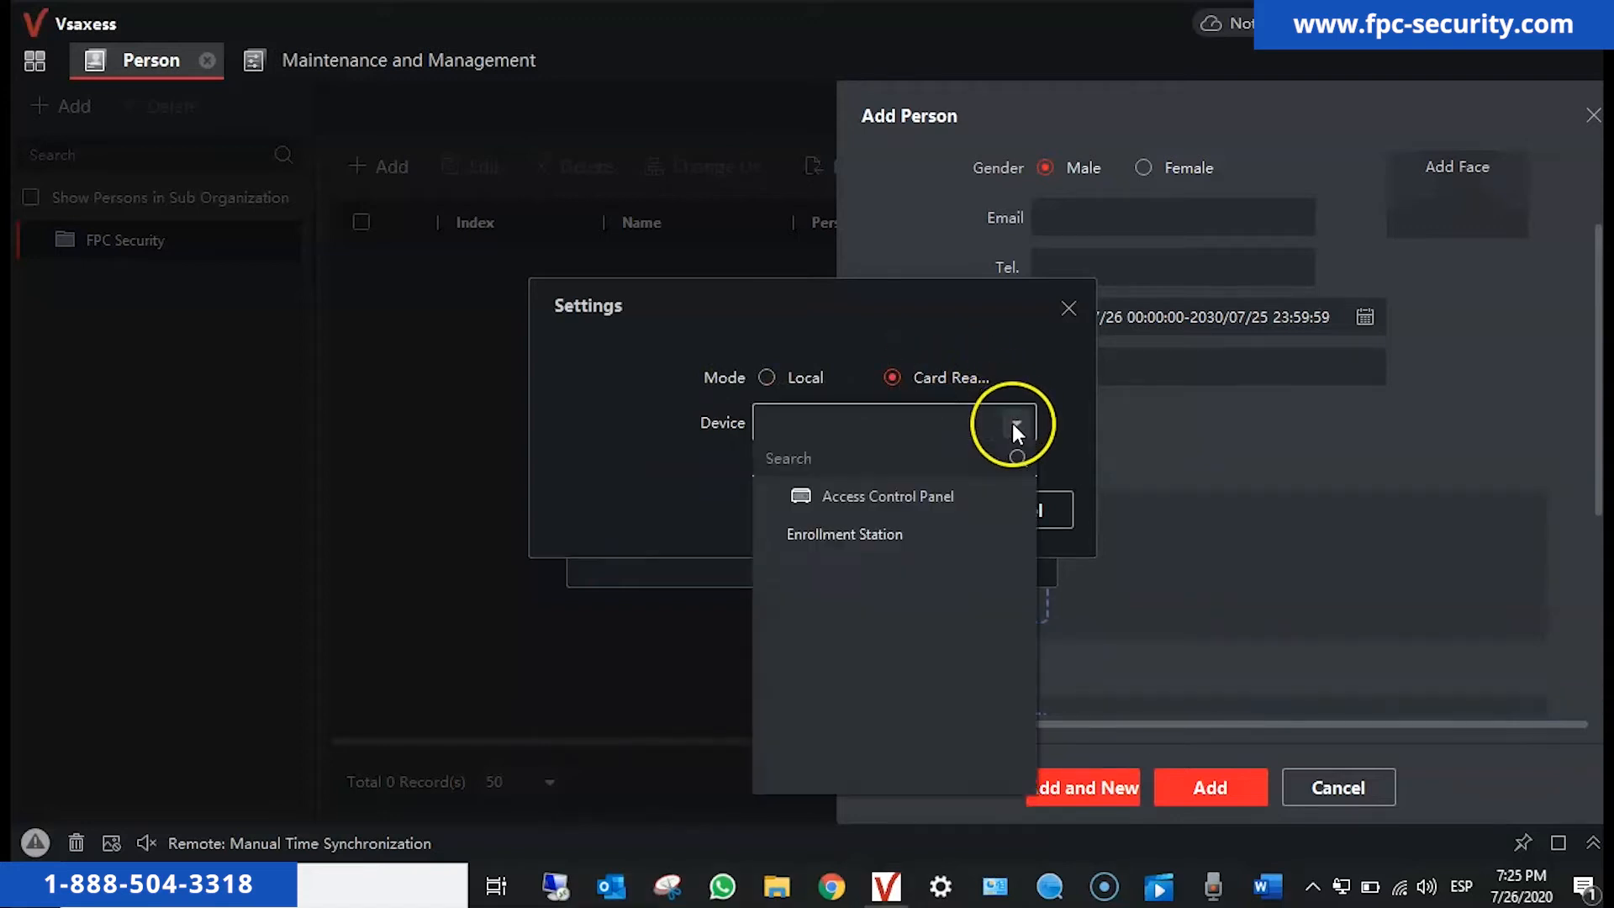
pyautogui.click(915, 492)
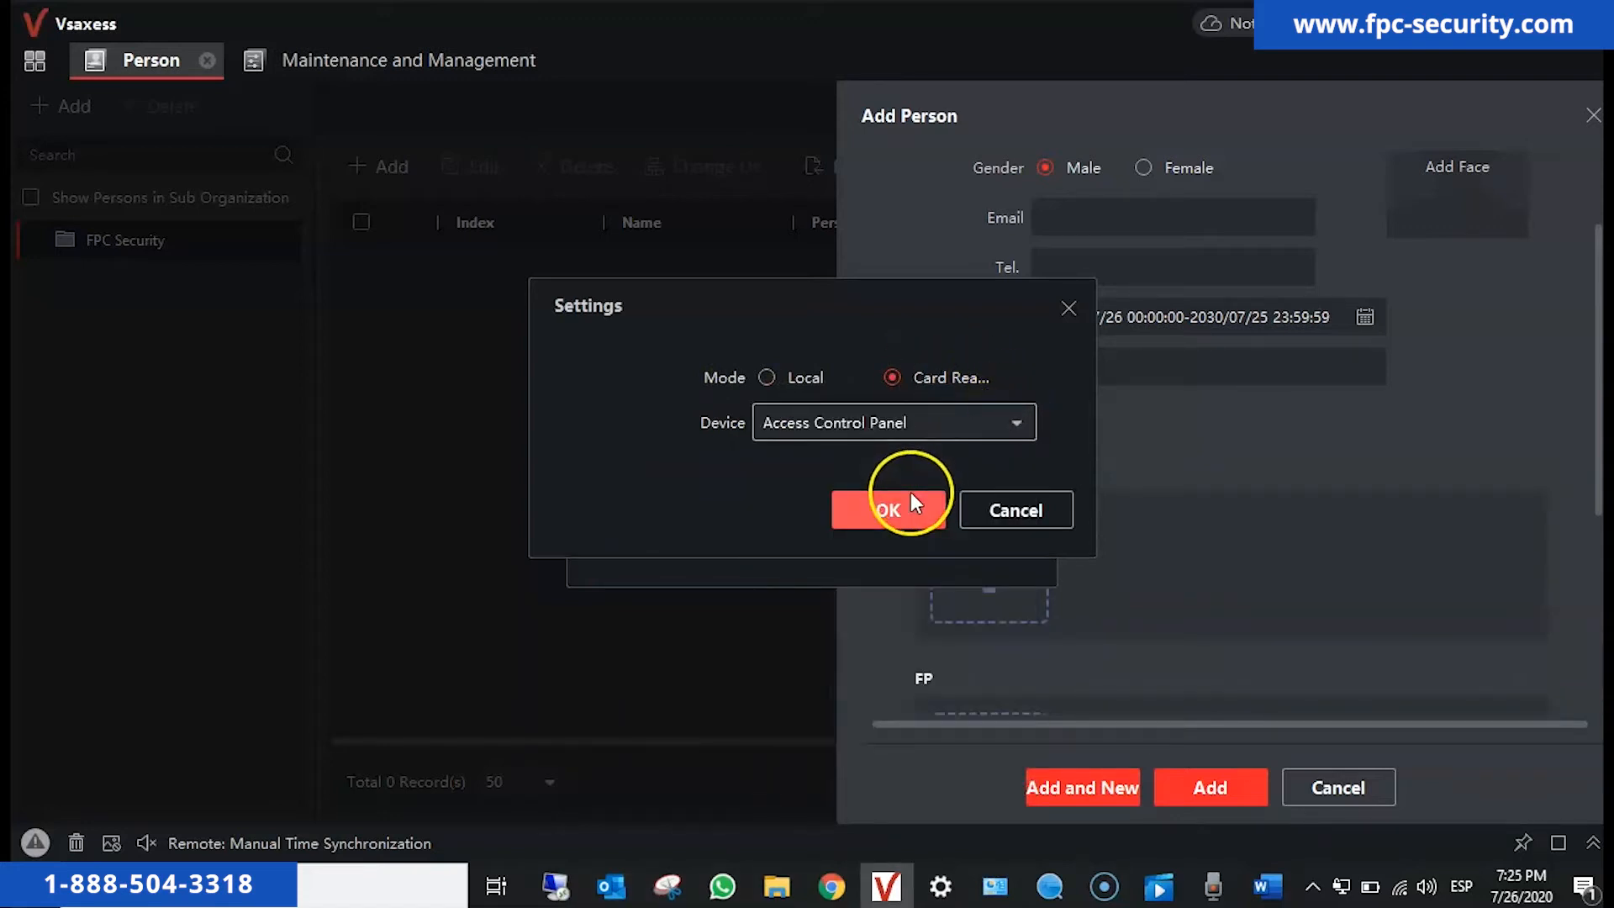
pyautogui.click(905, 501)
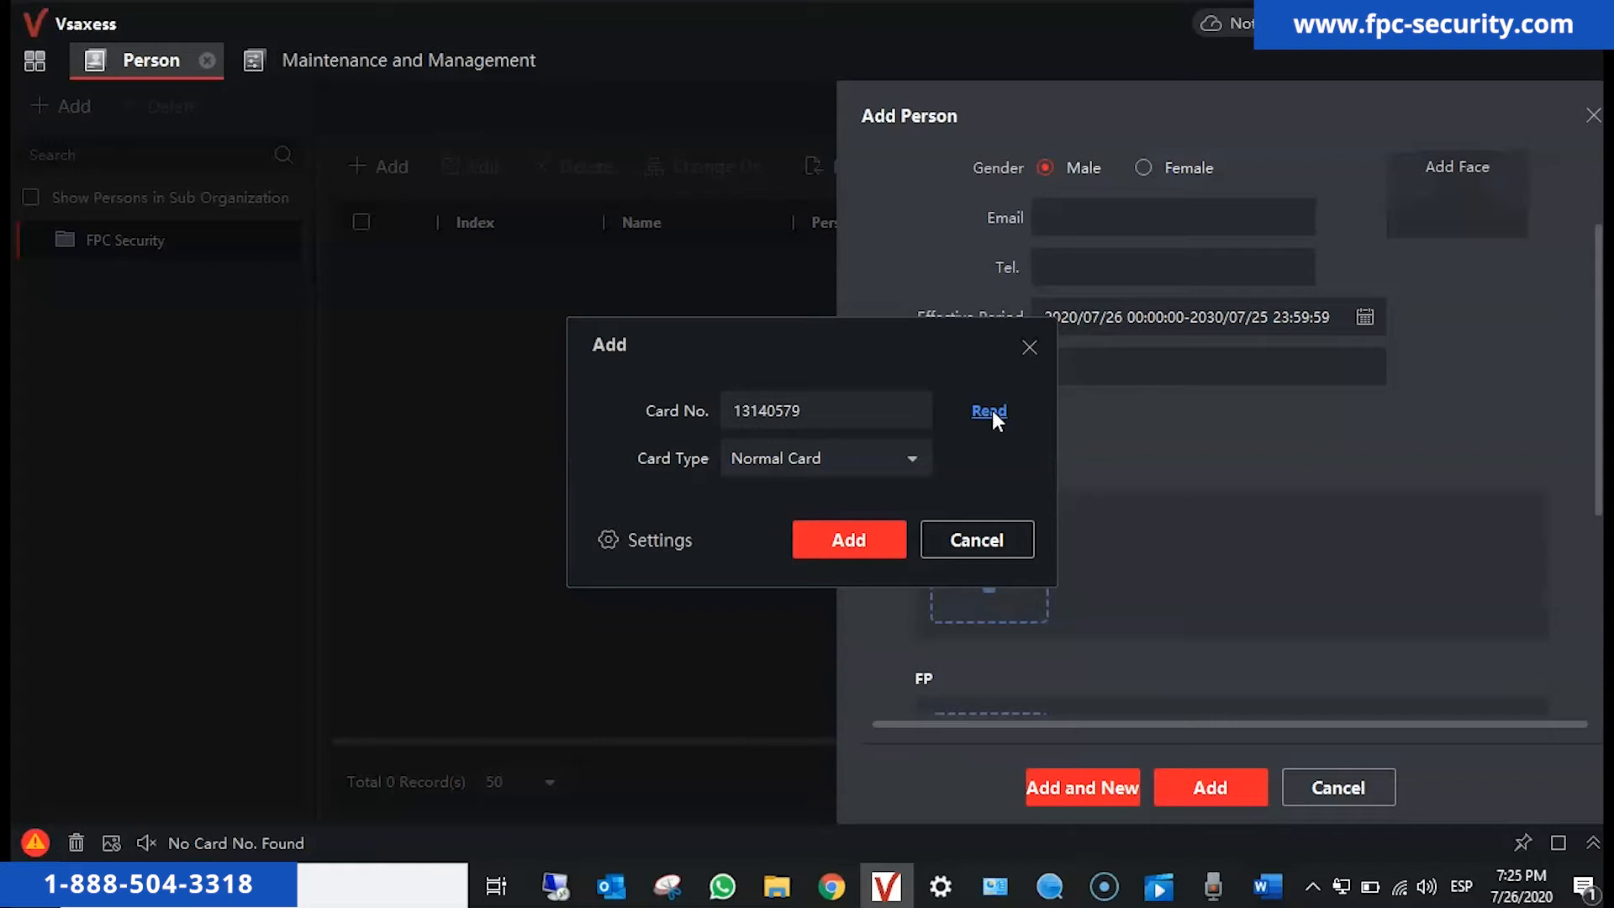
# - Attach the read card and save the person as Person ID 1
pyautogui.click(890, 538)
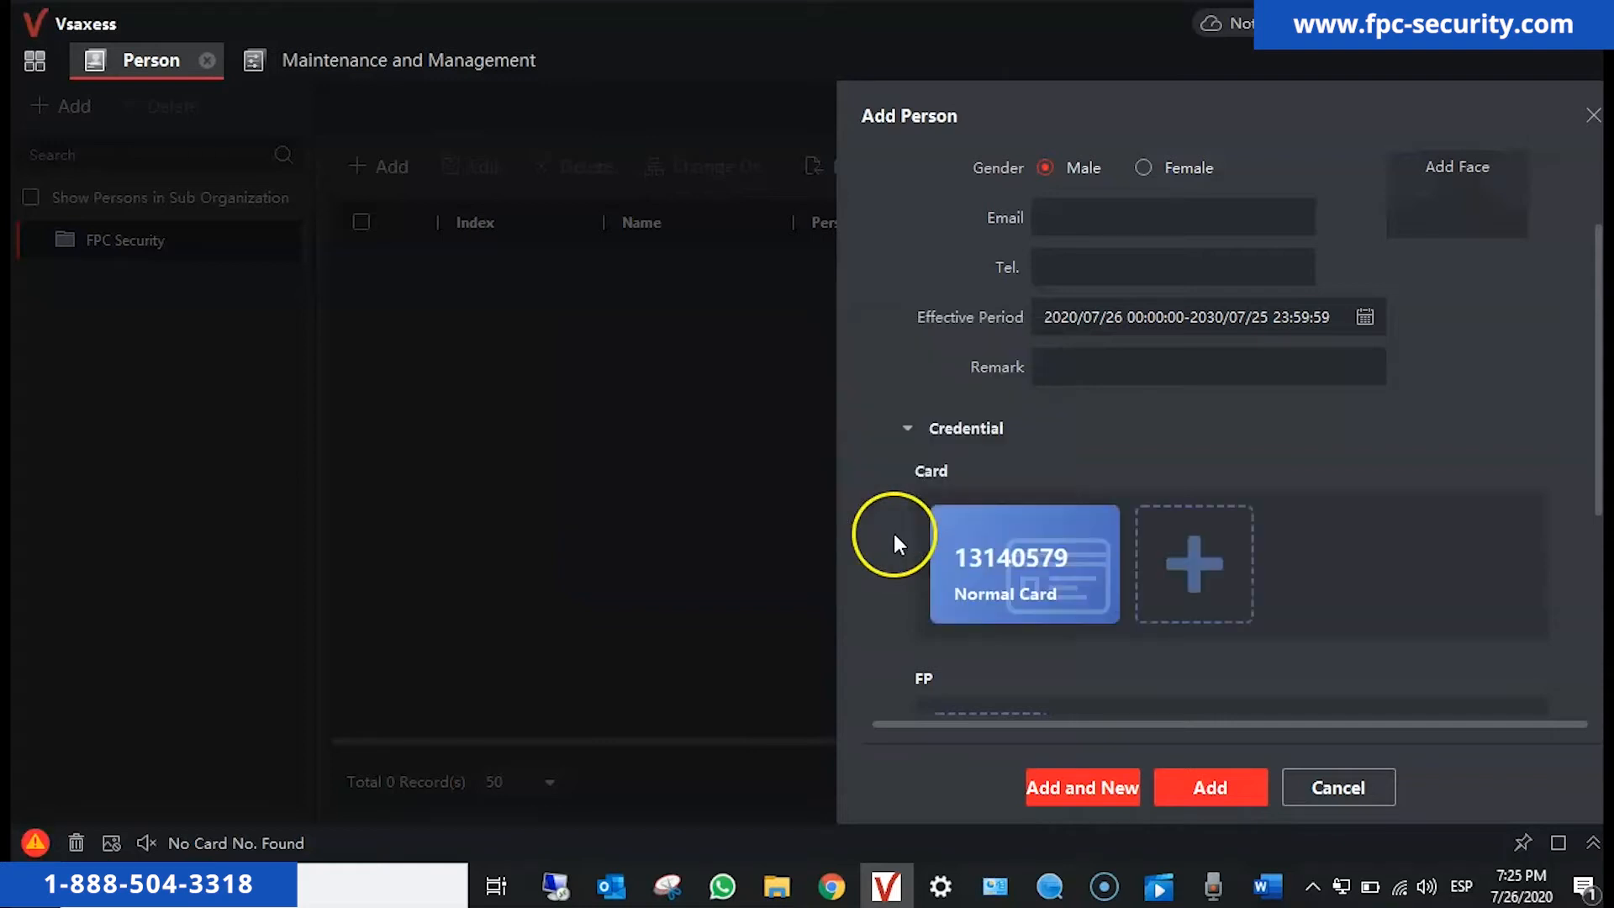
pyautogui.click(1229, 780)
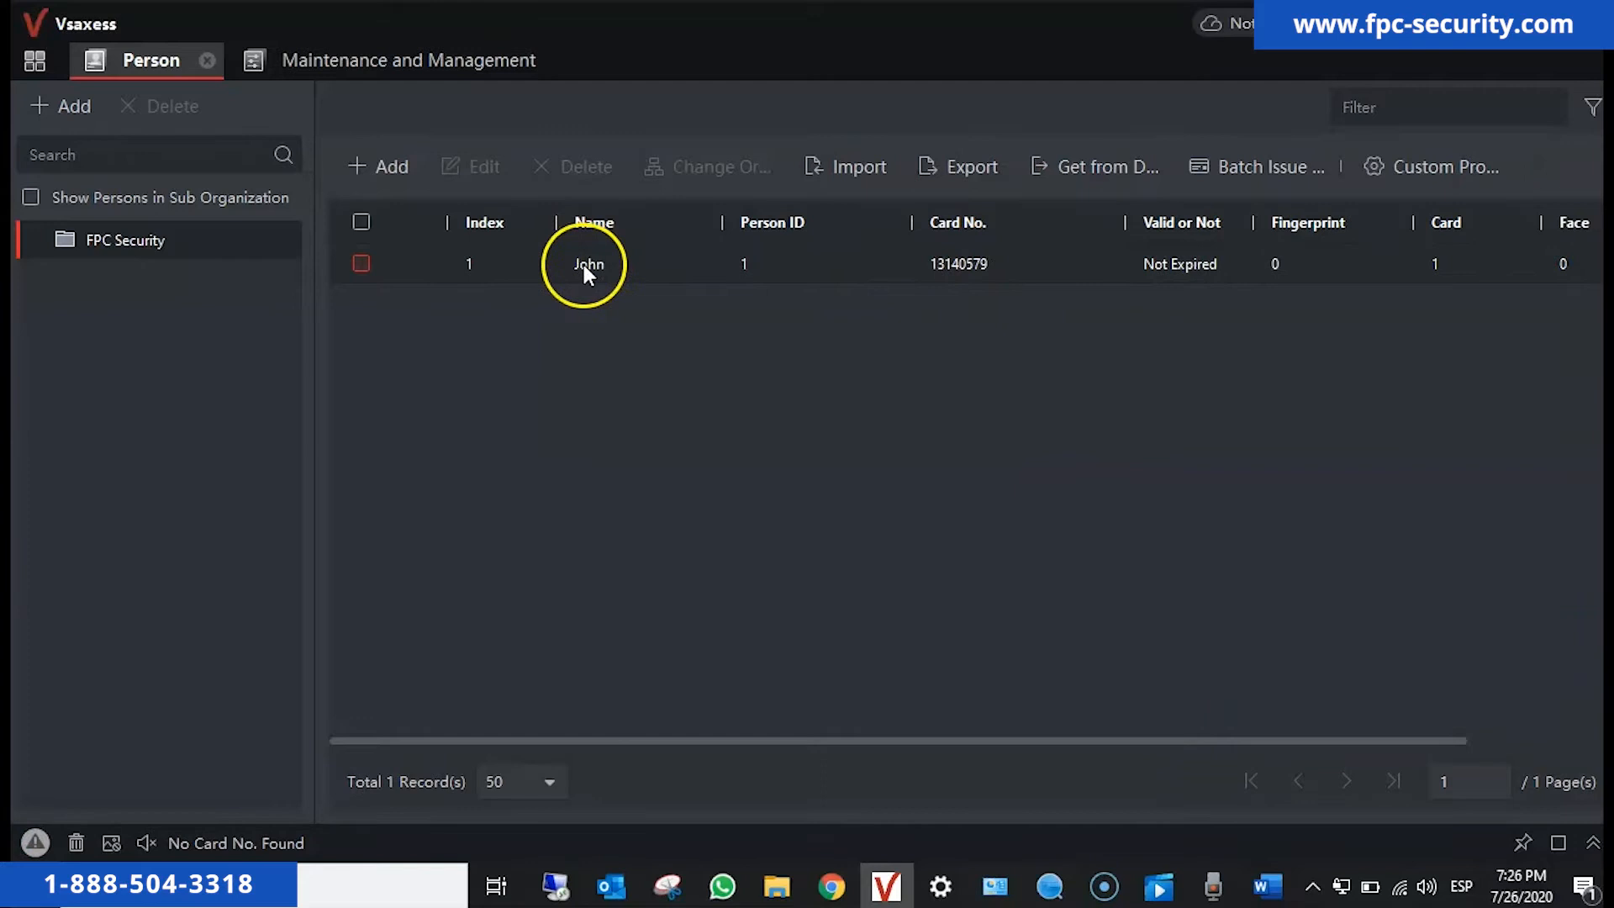
pyautogui.click(42, 60)
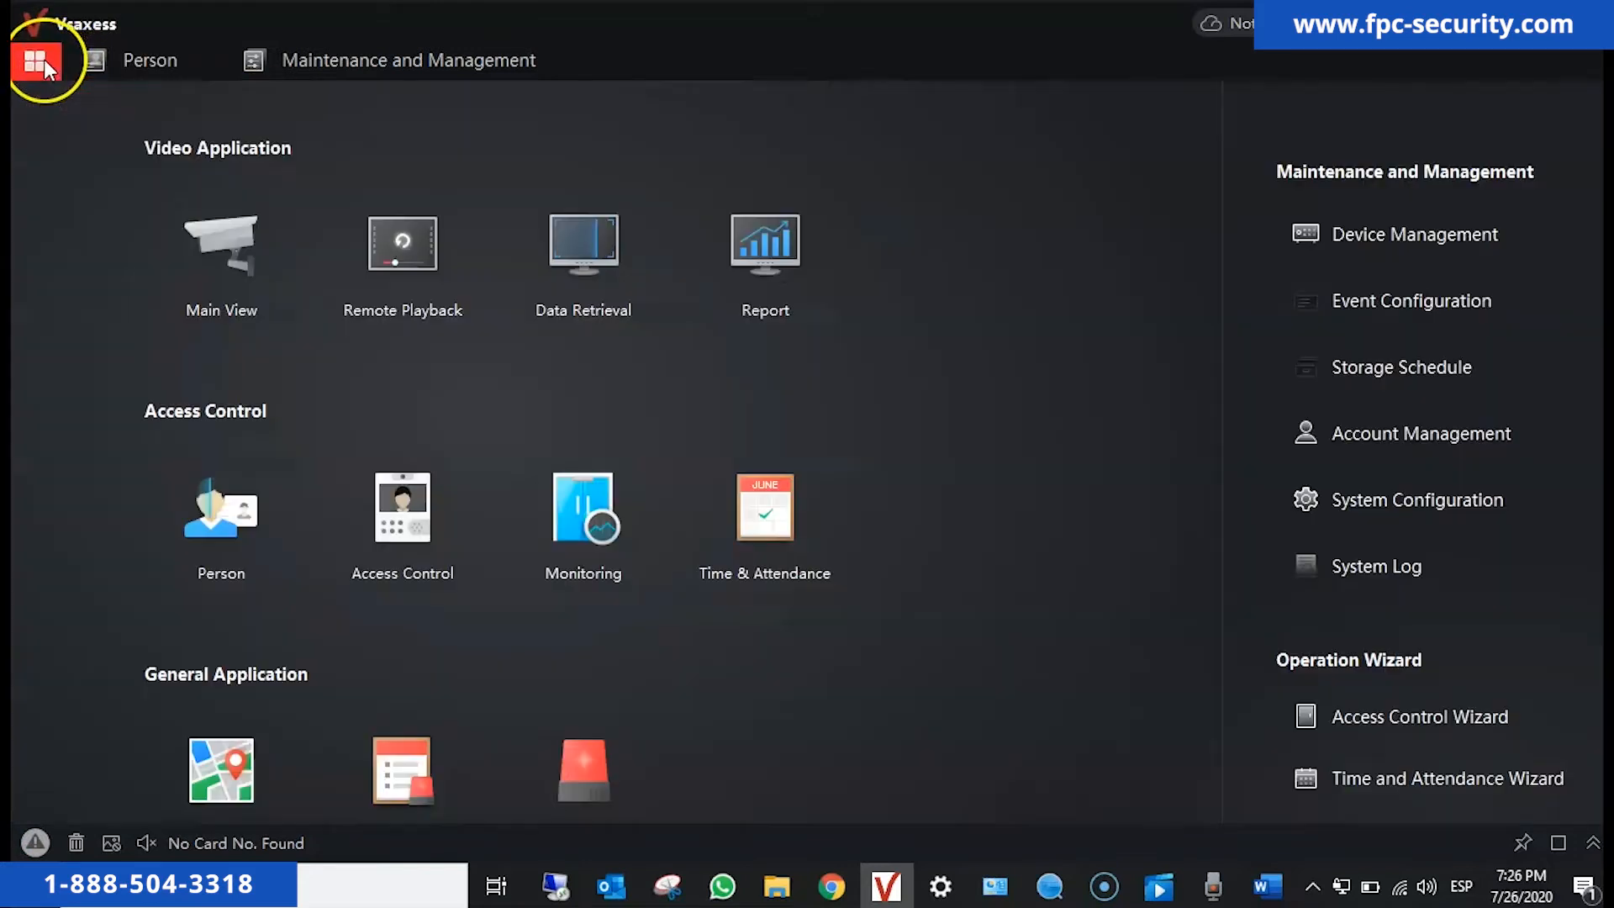
# - Create a new access group under Authorization named 'General'
pyautogui.click(442, 505)
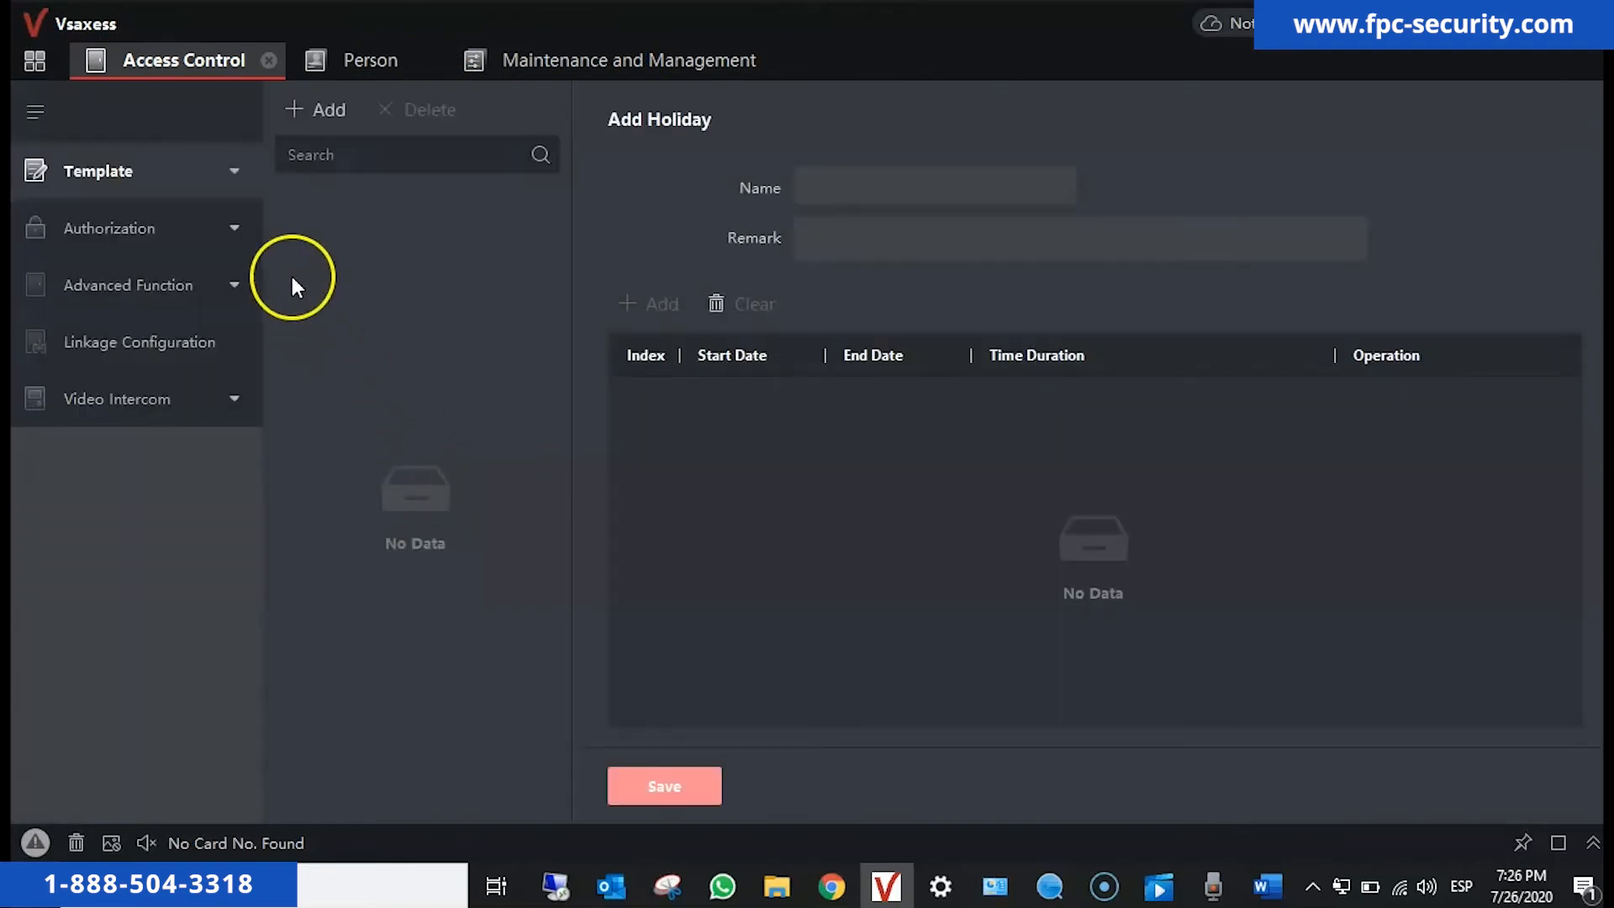
pyautogui.click(229, 229)
pyautogui.click(180, 279)
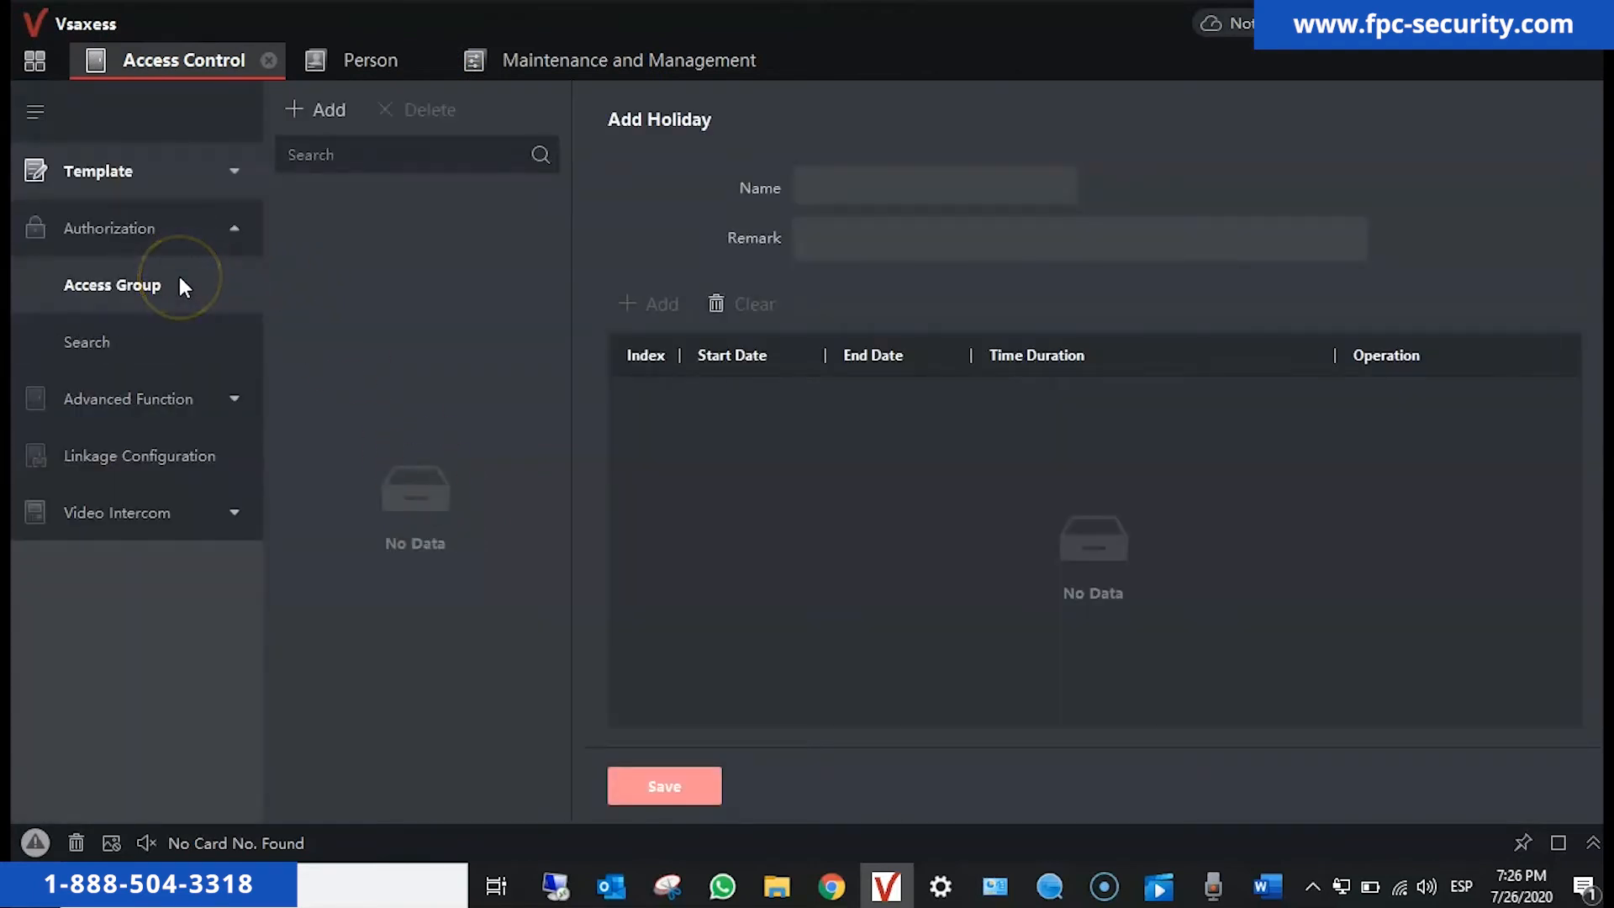
pyautogui.click(309, 113)
pyautogui.click(1064, 178)
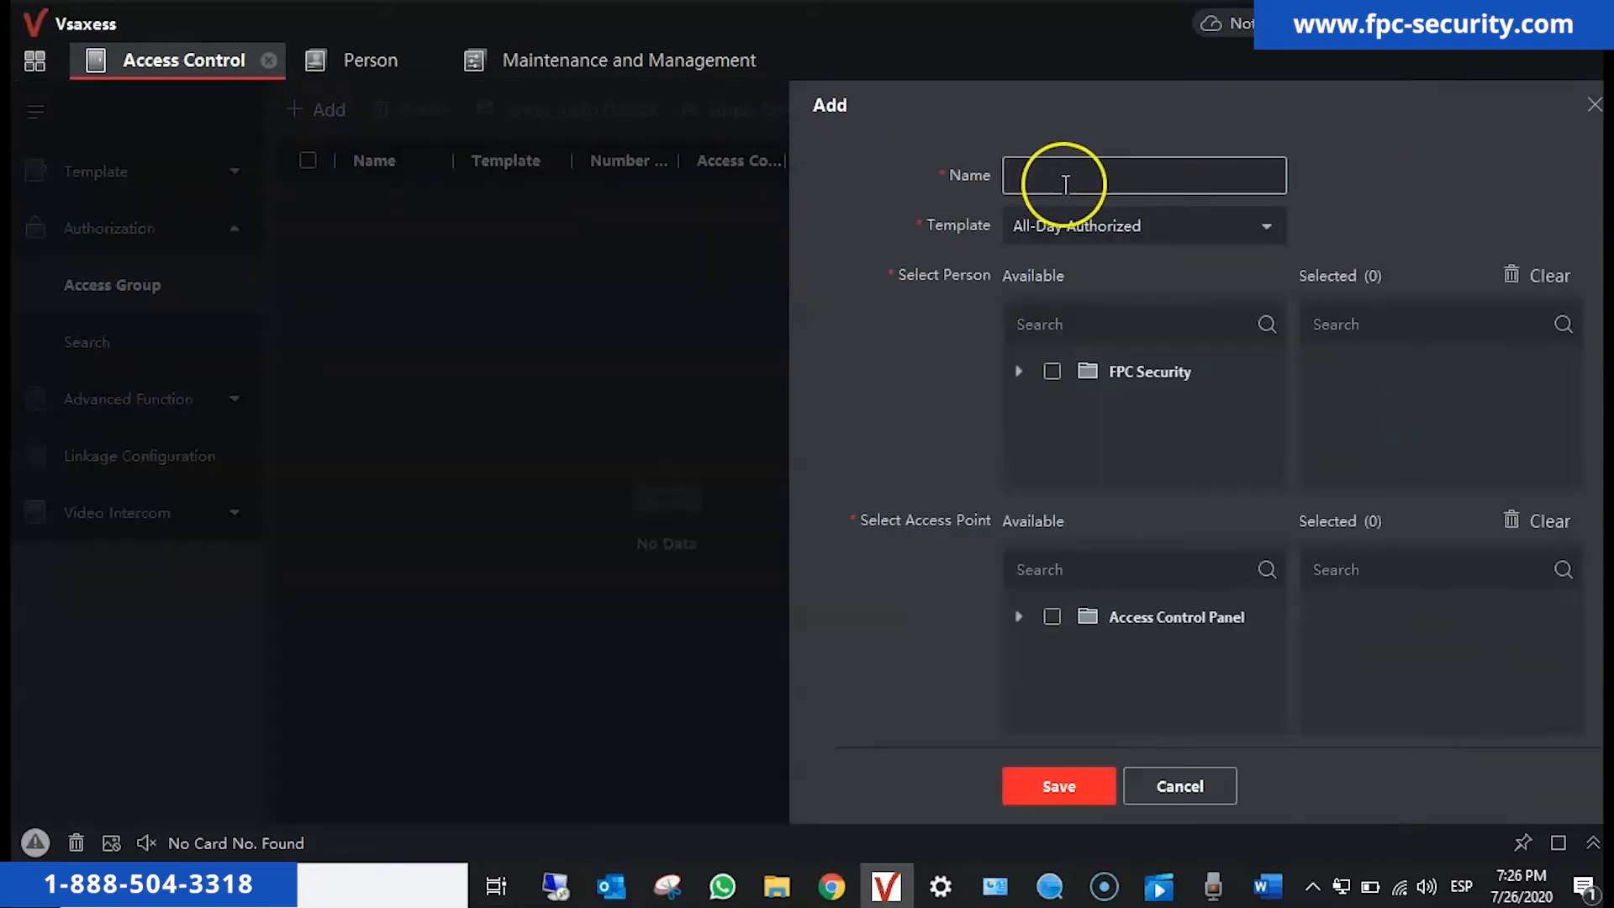
pyautogui.write('G')
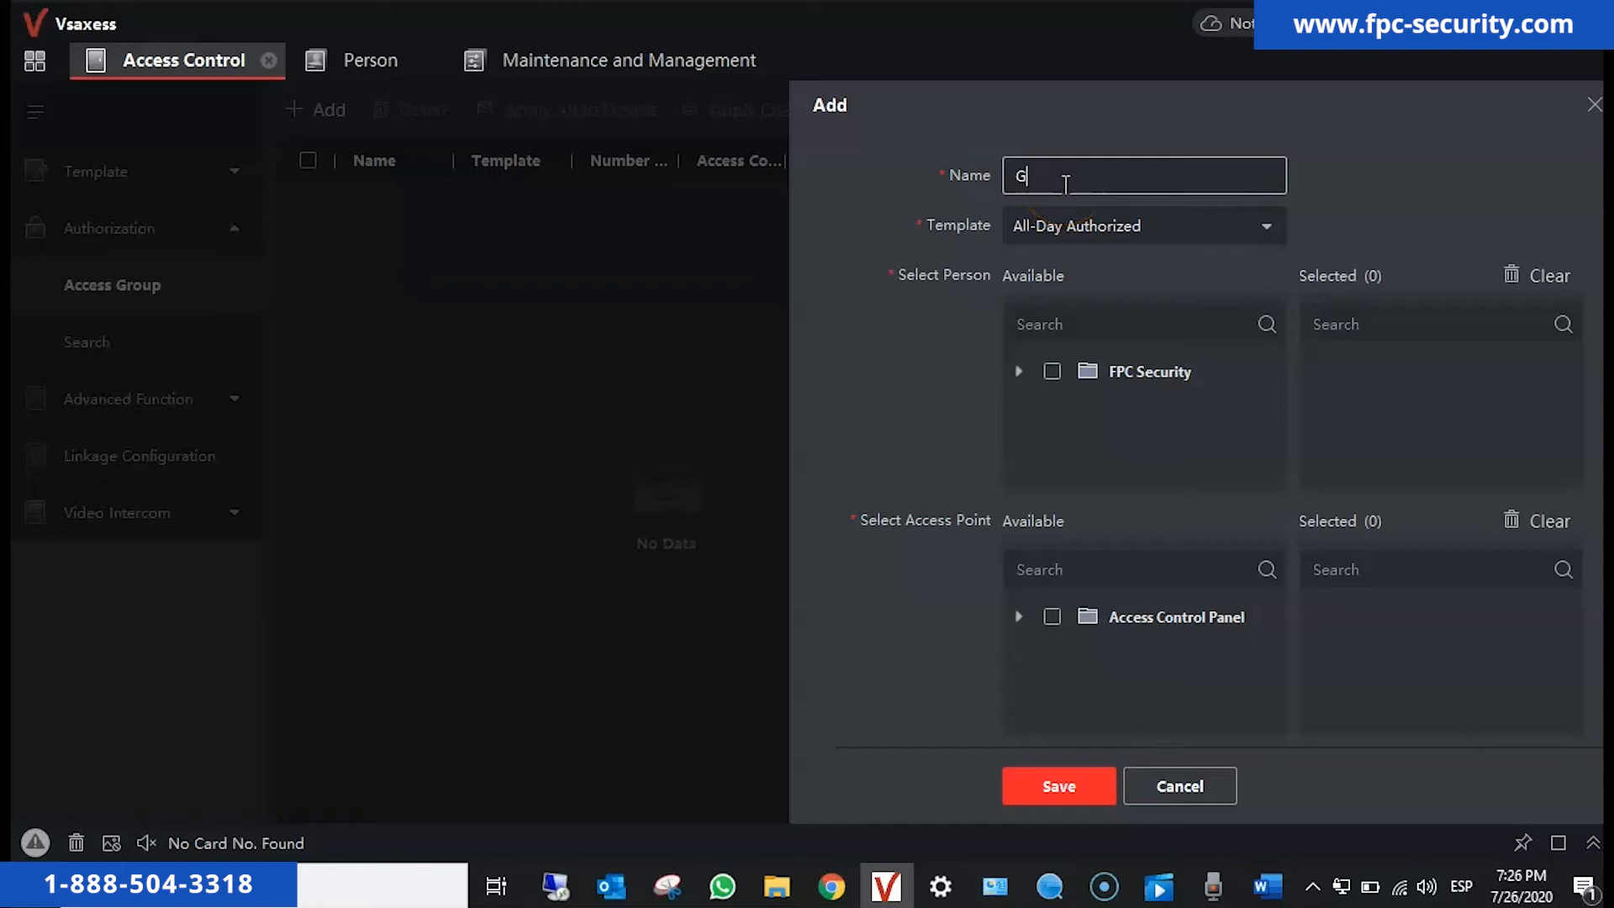
pyautogui.write('eneral')
# - Add the FPC Security person and all four Access Control Panel doors, then save the group
pyautogui.click(1018, 371)
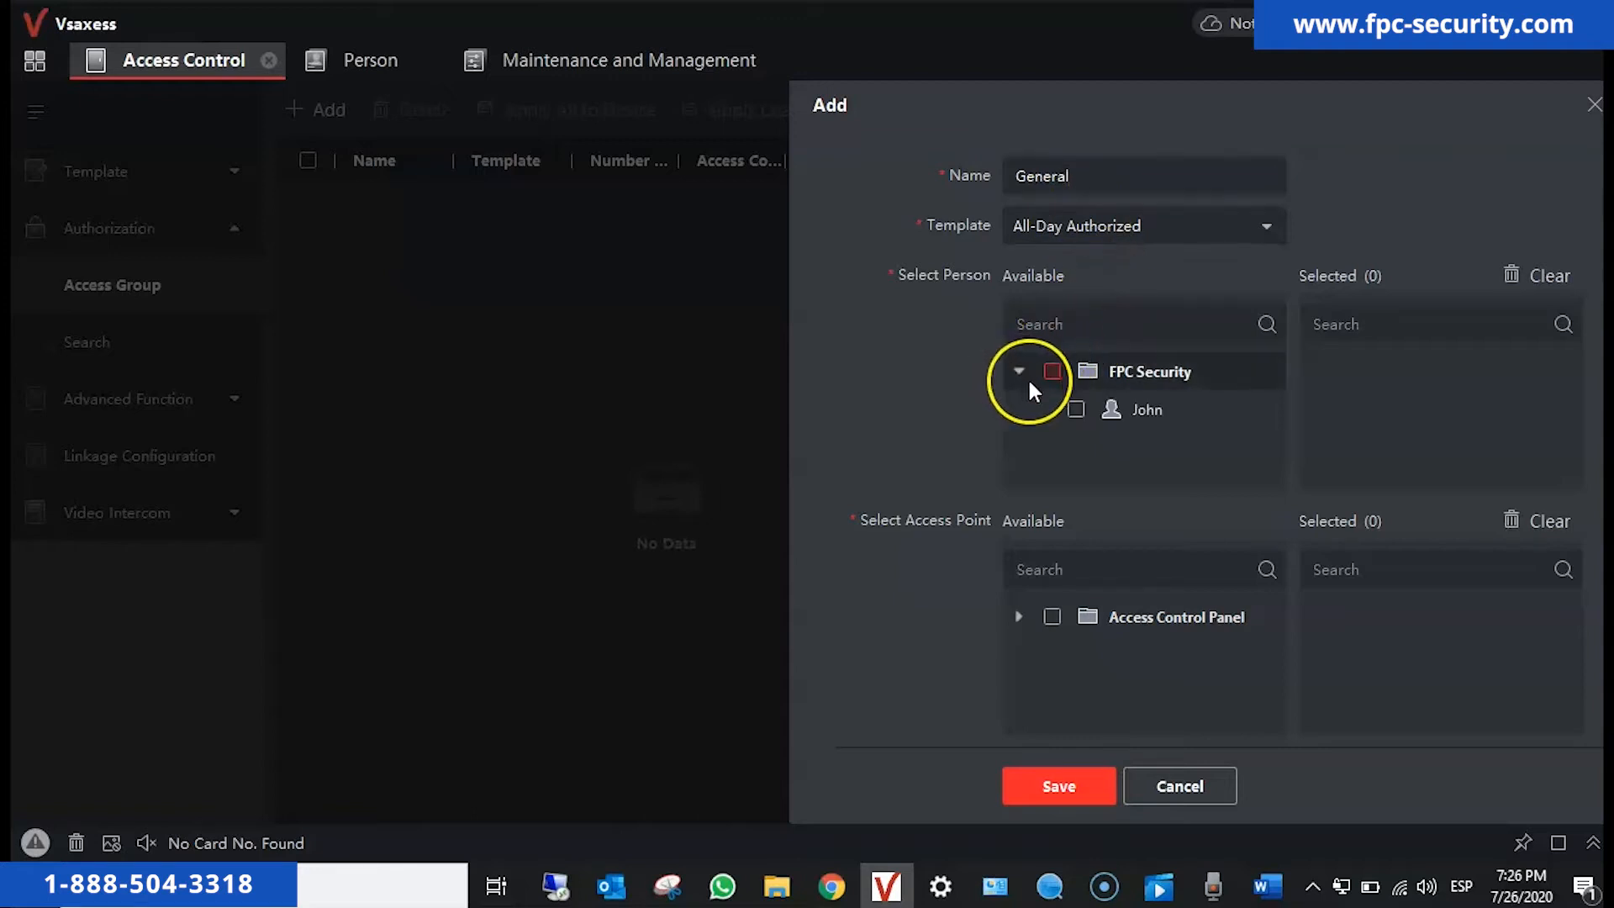
pyautogui.click(1075, 409)
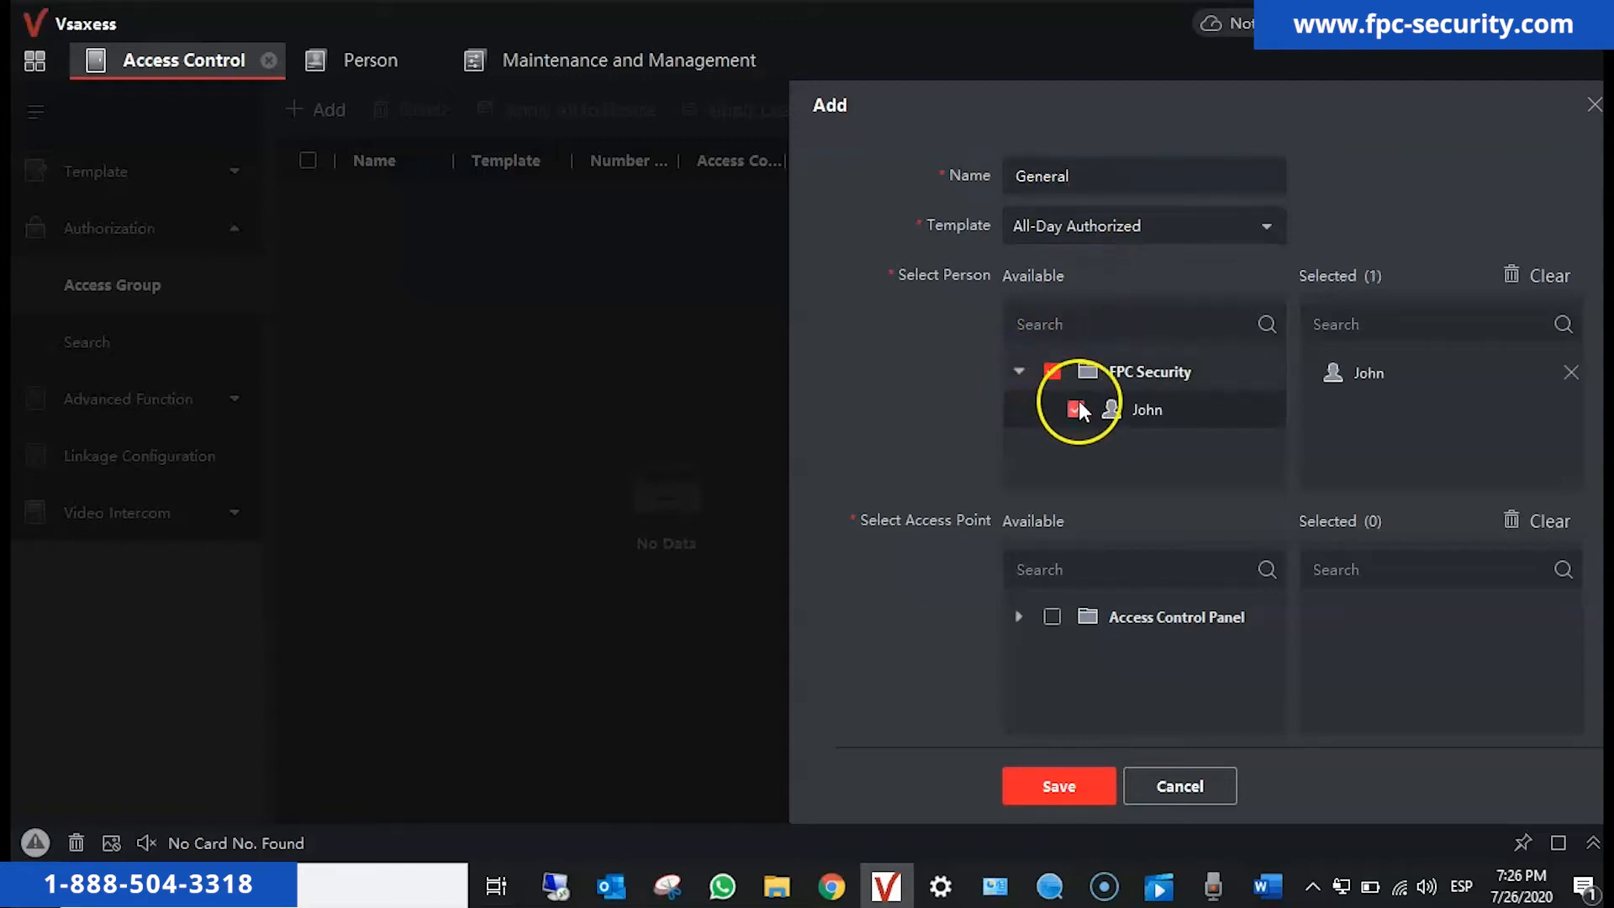
pyautogui.click(1018, 616)
pyautogui.click(1055, 619)
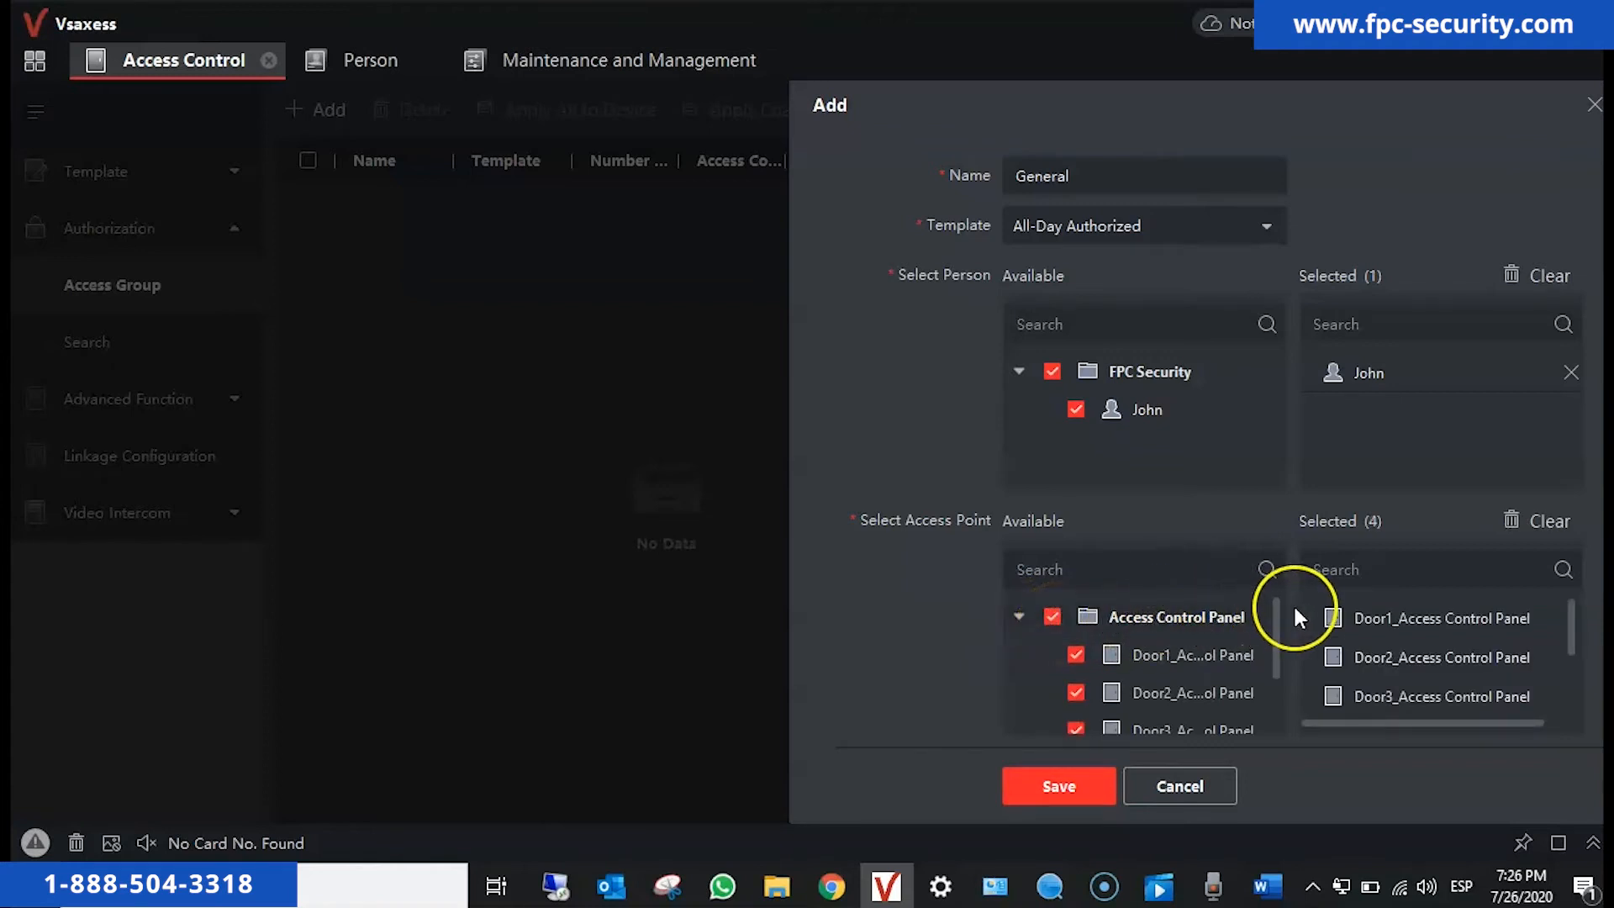
pyautogui.moveTo(1567, 613); pyautogui.dragTo(1566, 687)
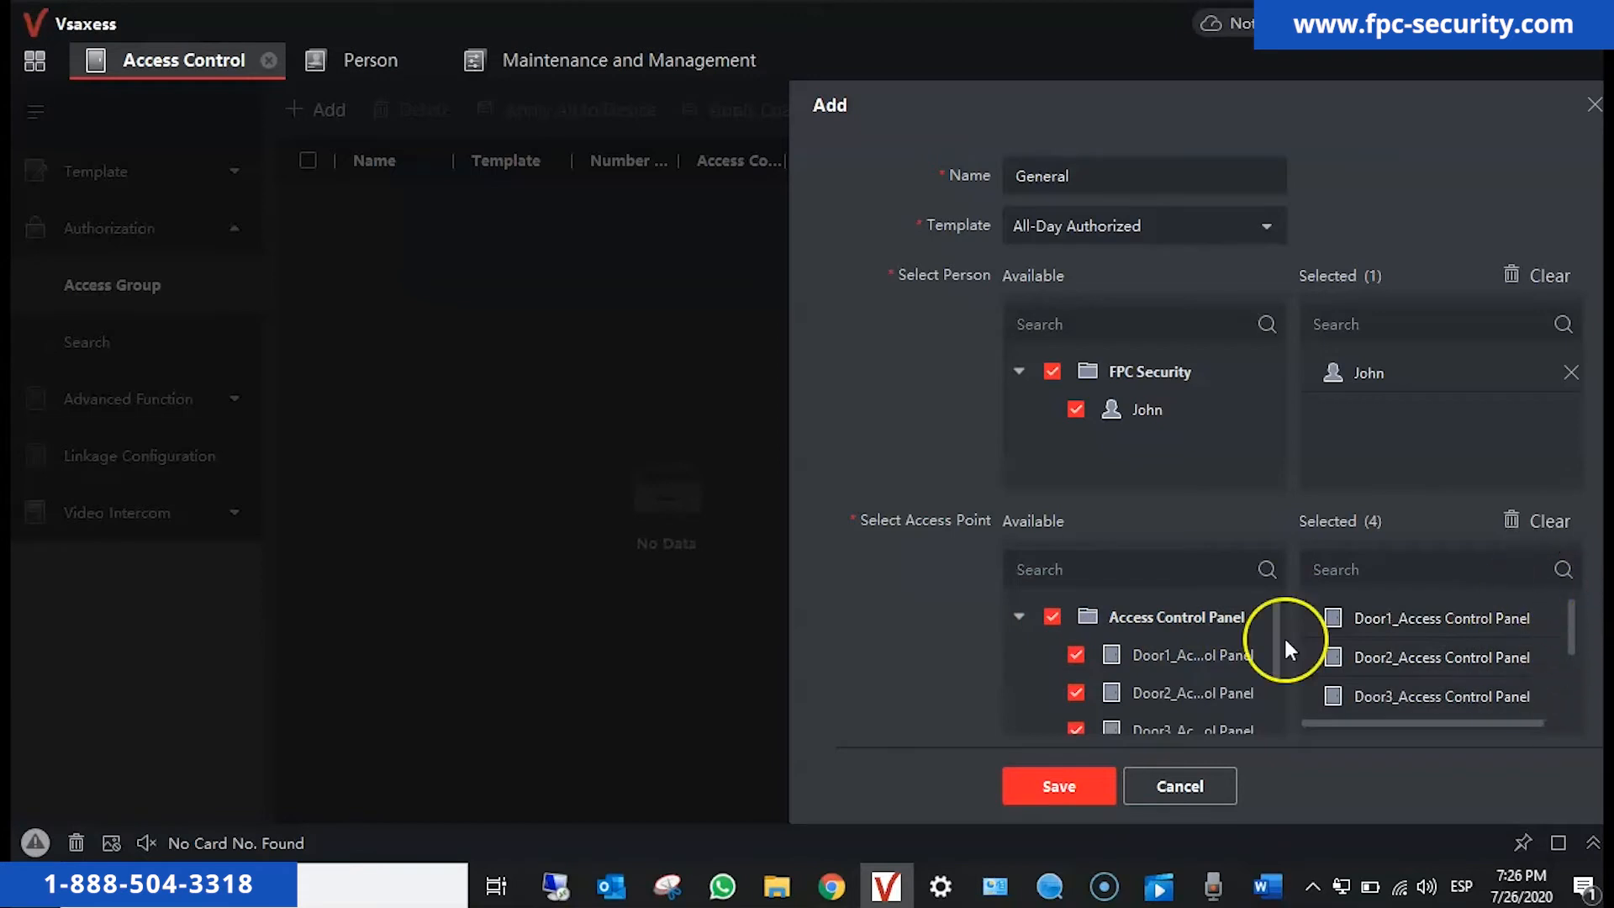
pyautogui.moveTo(1278, 624)
pyautogui.mouseDown()
pyautogui.moveTo(1274, 683)
pyautogui.moveTo(1273, 599)
pyautogui.mouseUp()
pyautogui.click(1098, 779)
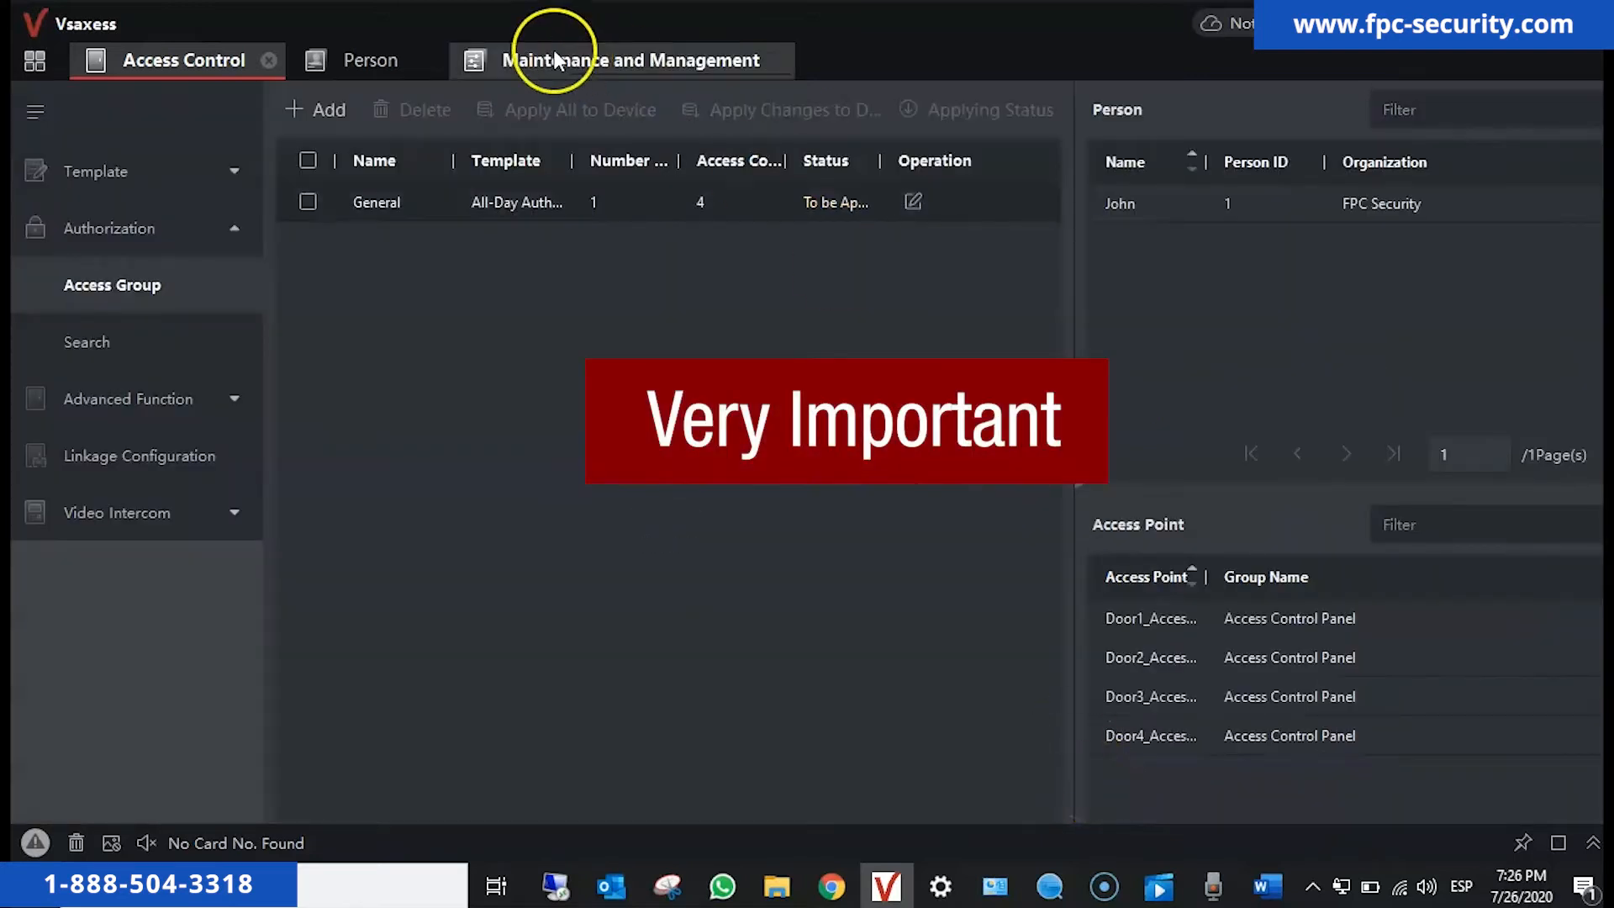
# - Apply the General access group to the device until its status reads All applied
pyautogui.click(321, 198)
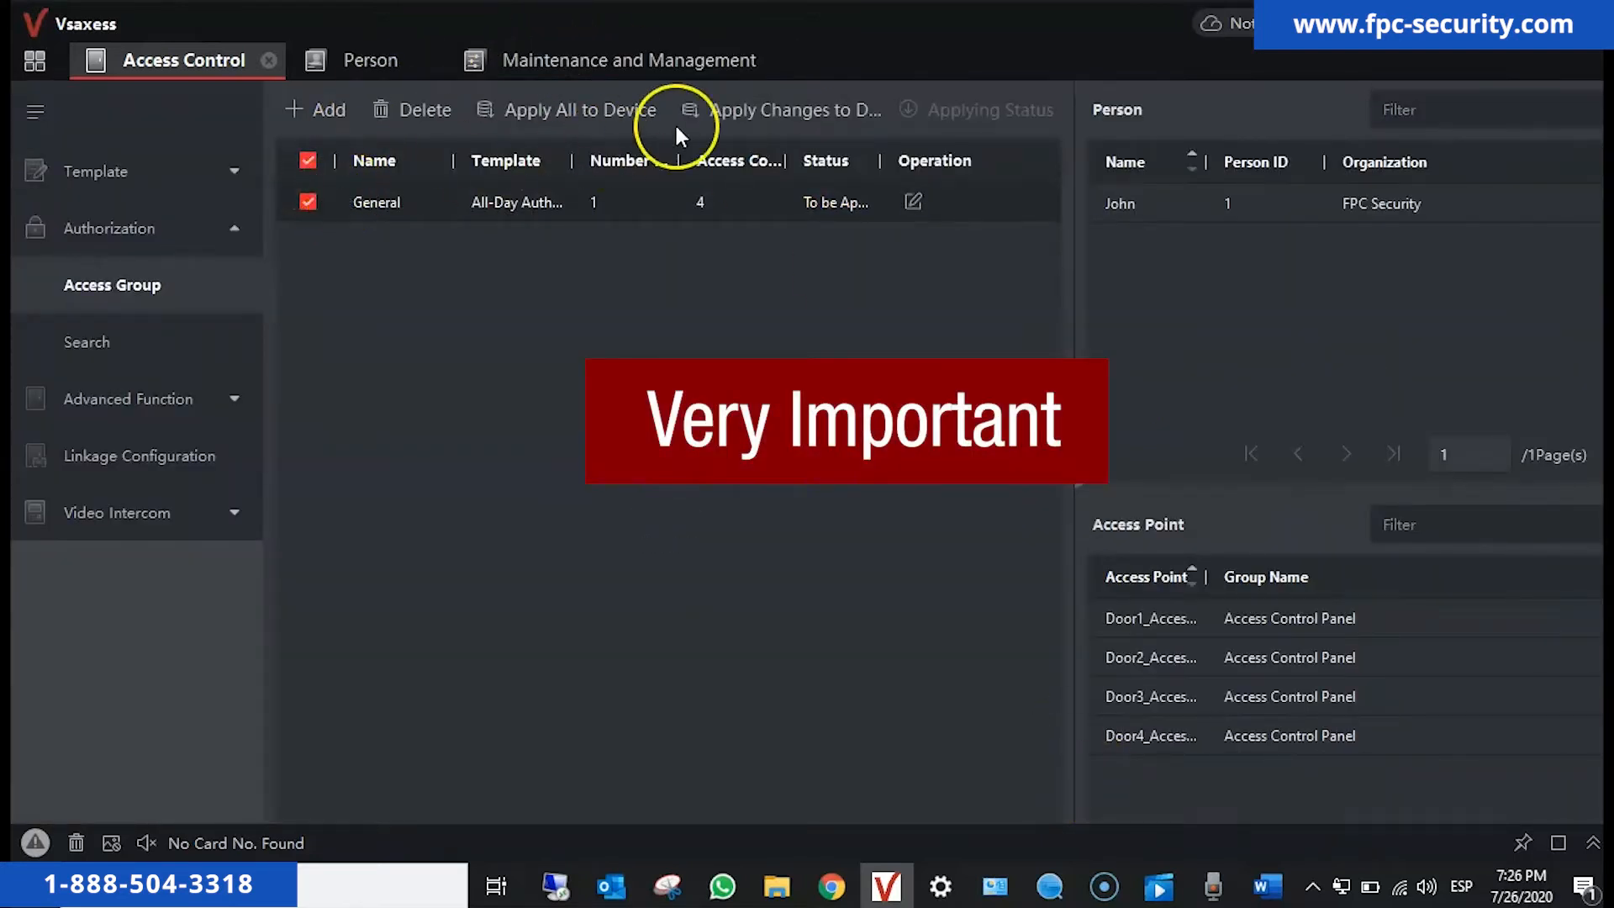
pyautogui.click(758, 111)
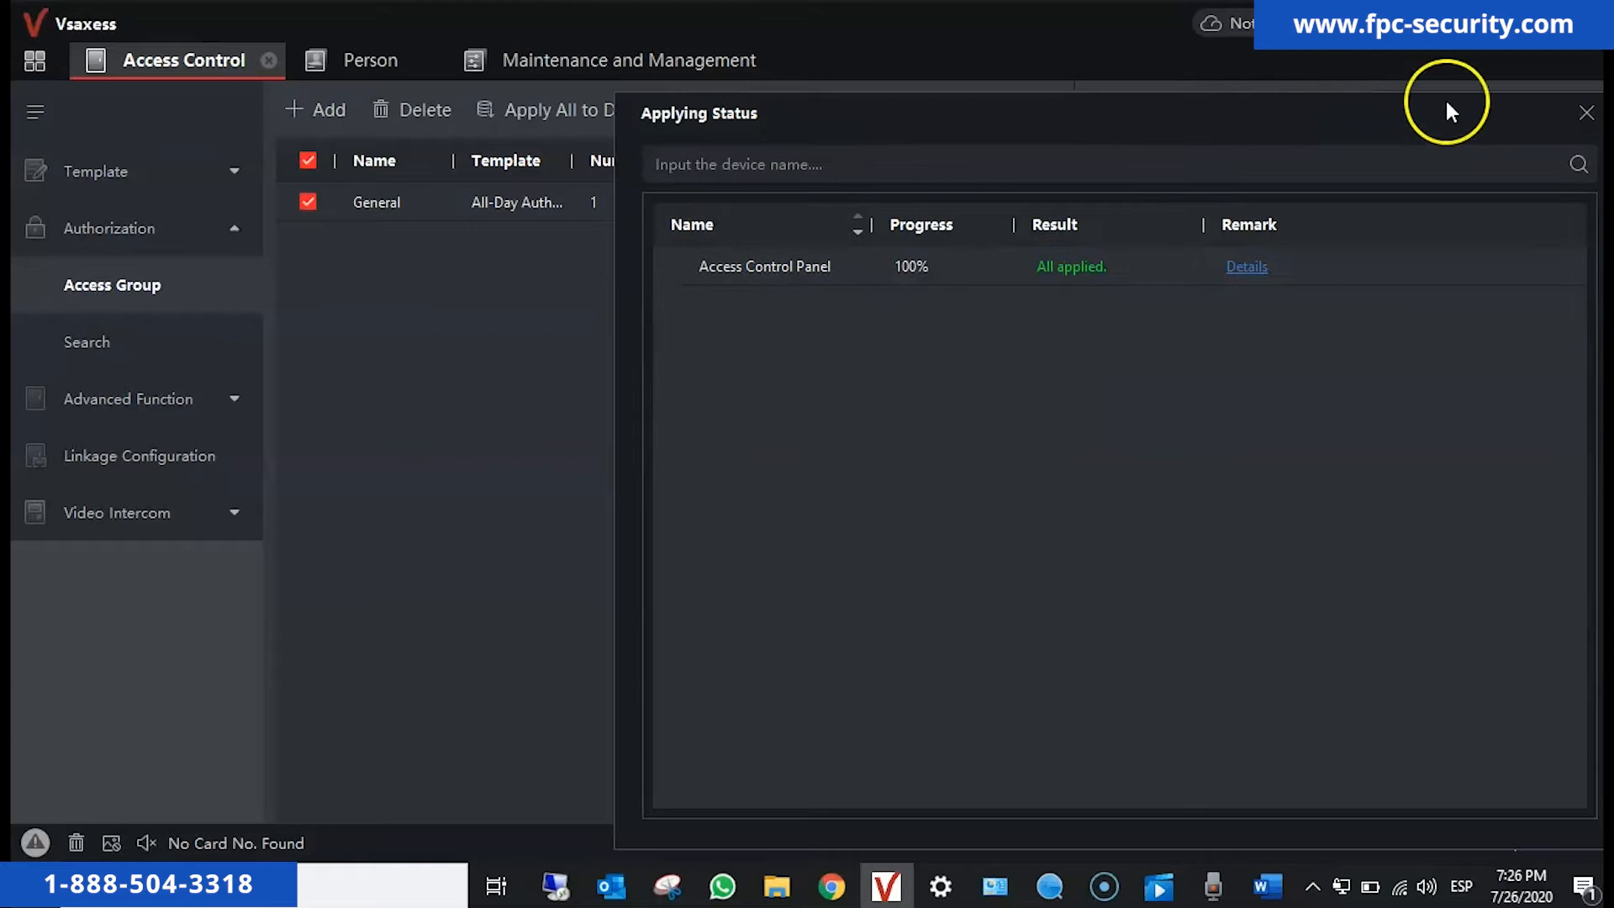
pyautogui.click(1586, 112)
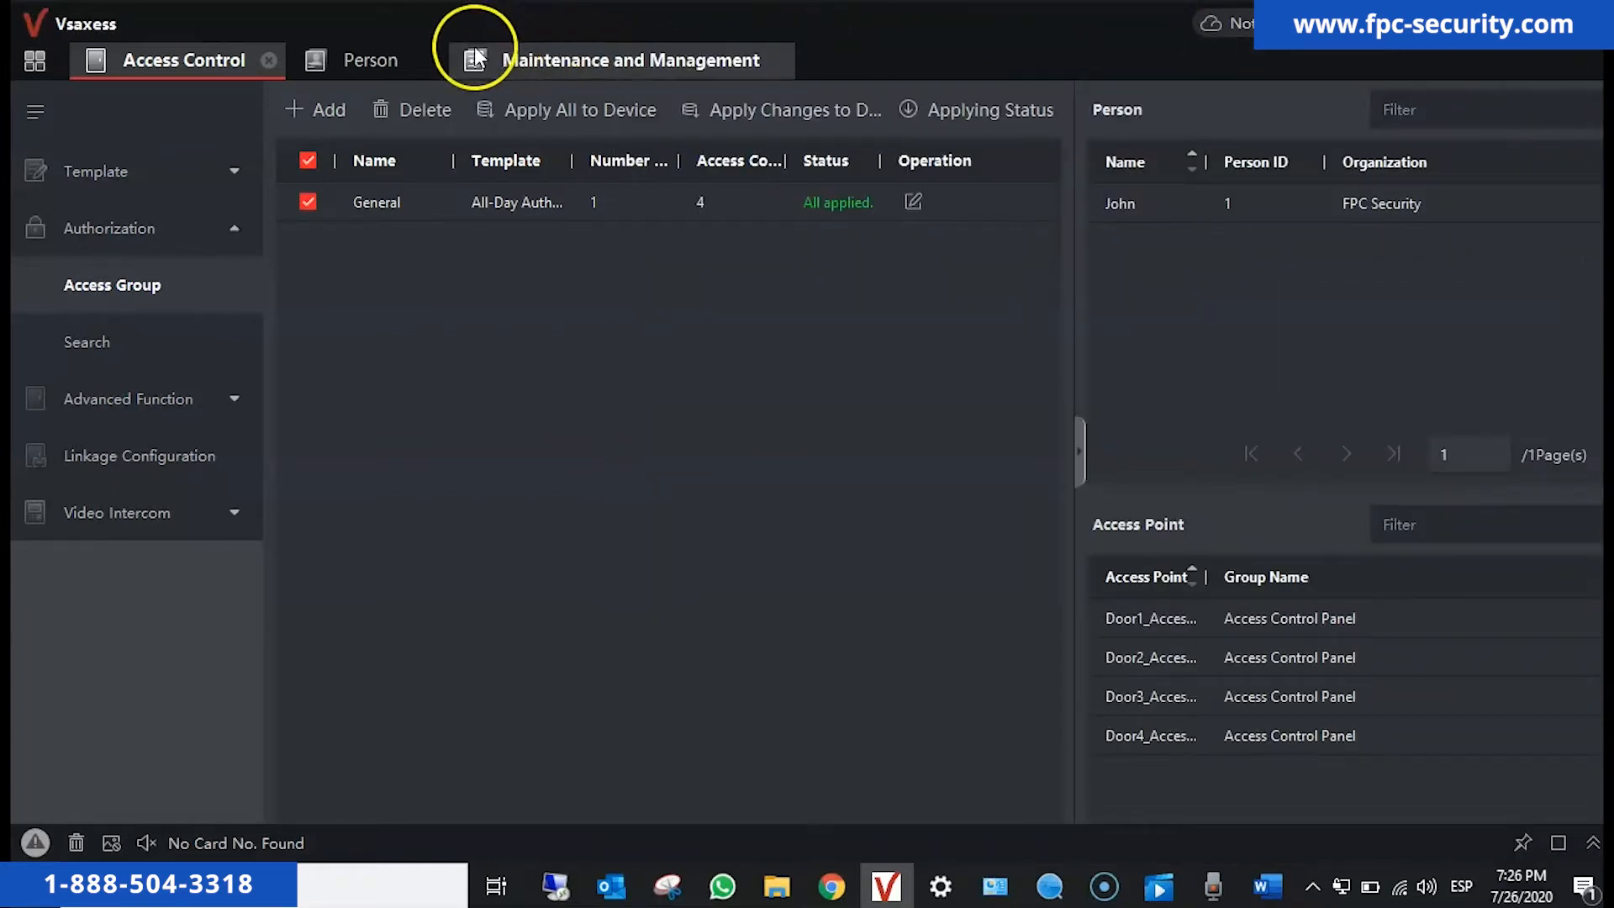
# - In Monitoring, run Batch Time Sync on all devices to match the computer's clock
pyautogui.click(44, 74)
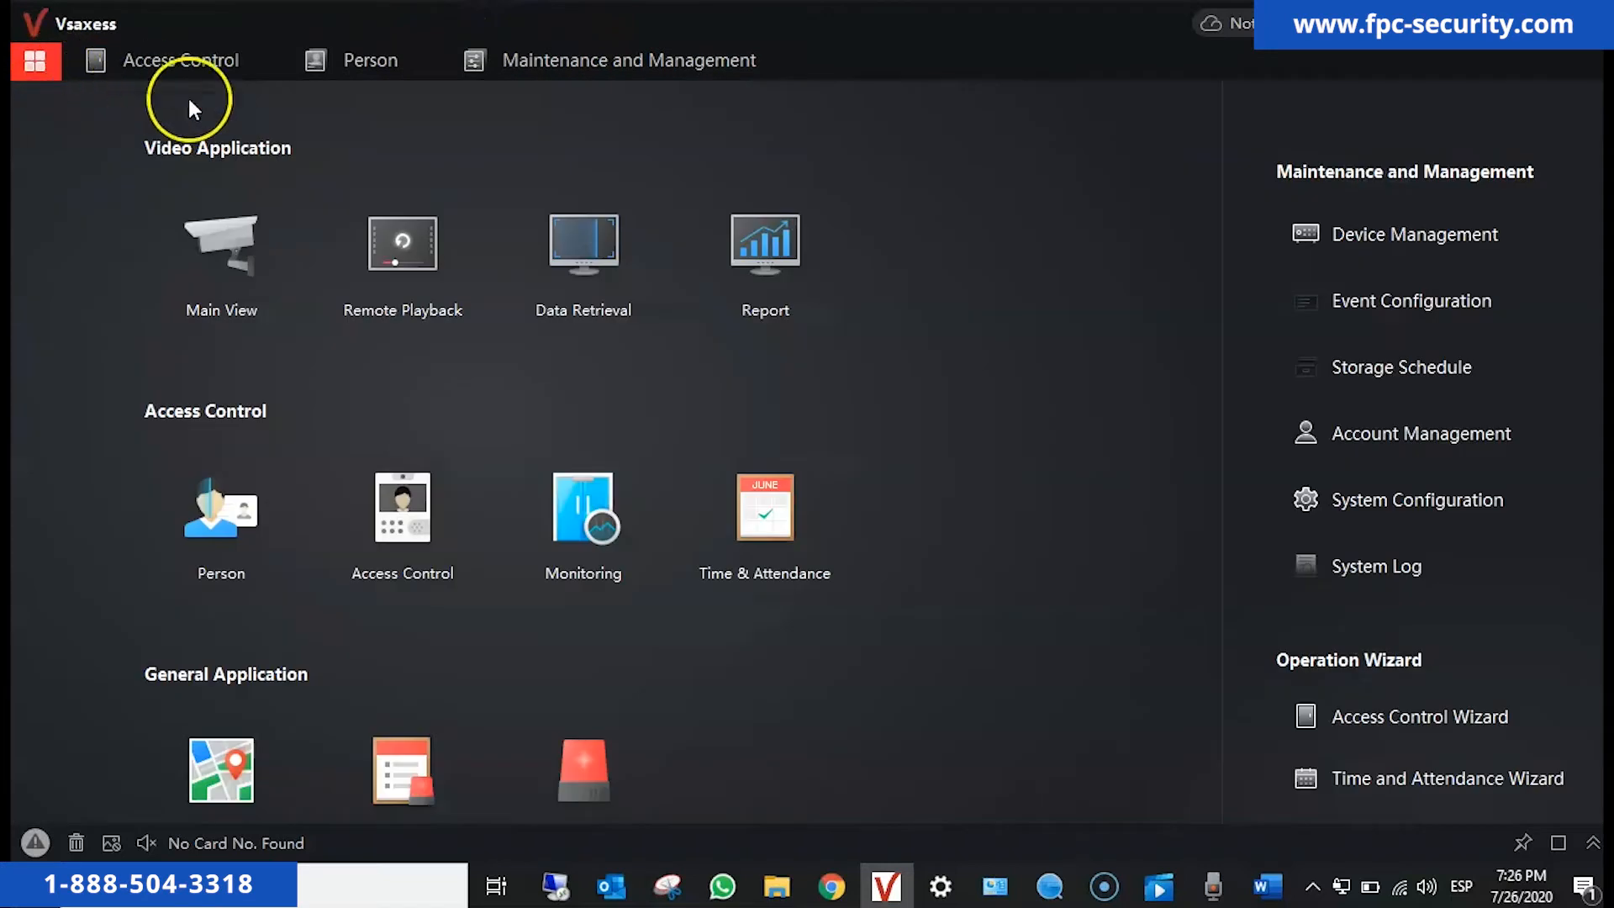
pyautogui.click(555, 488)
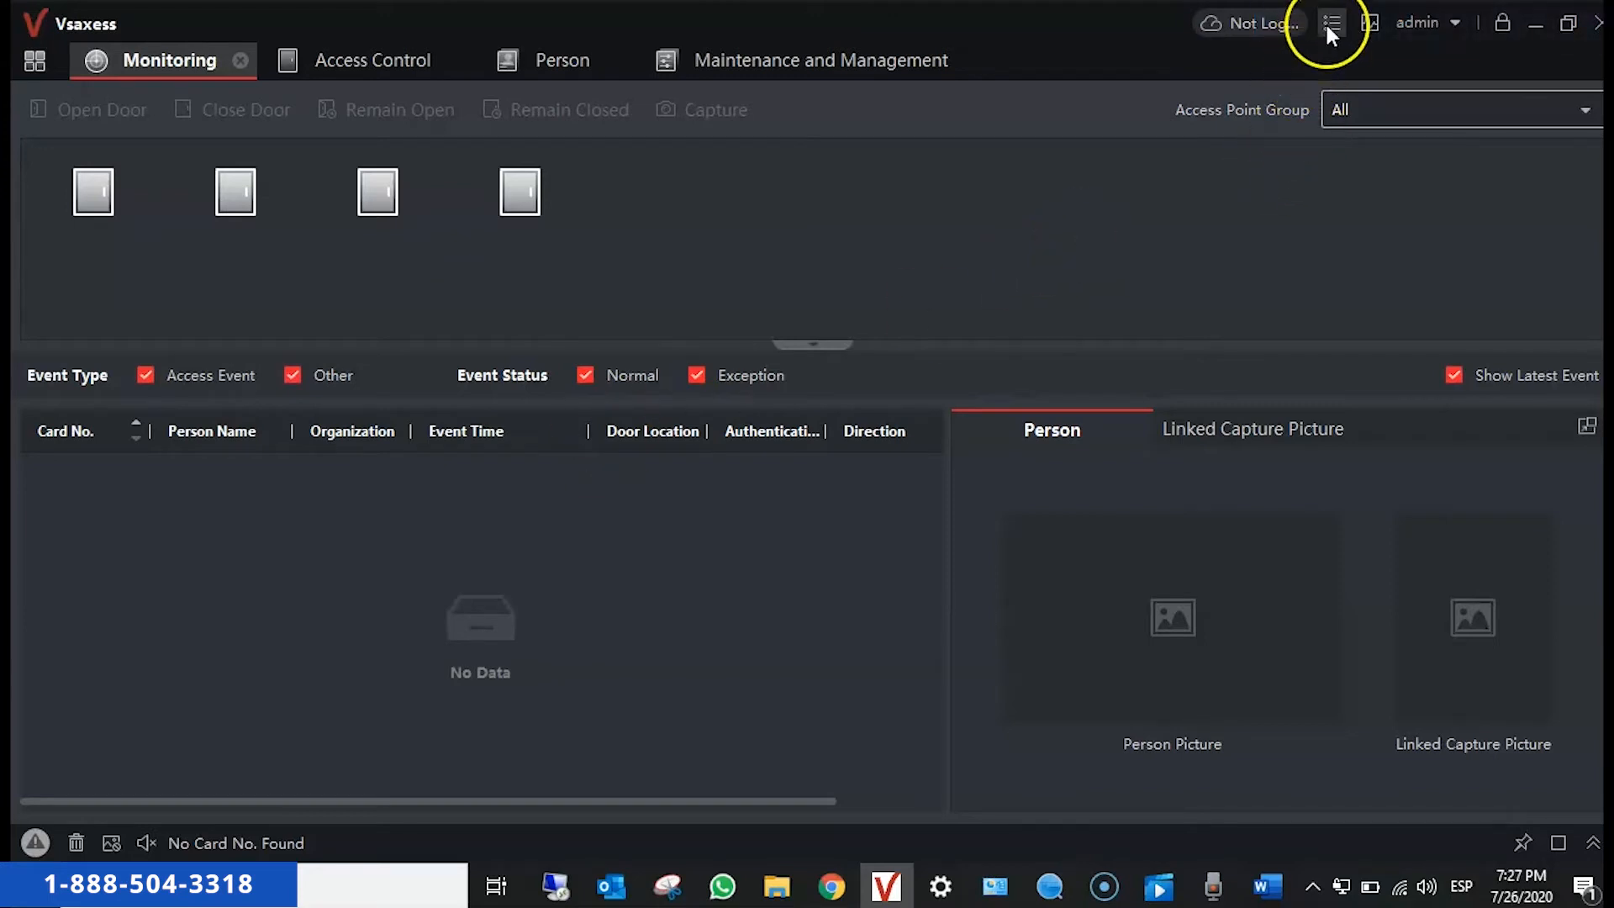
pyautogui.click(1331, 25)
pyautogui.moveTo(1389, 133)
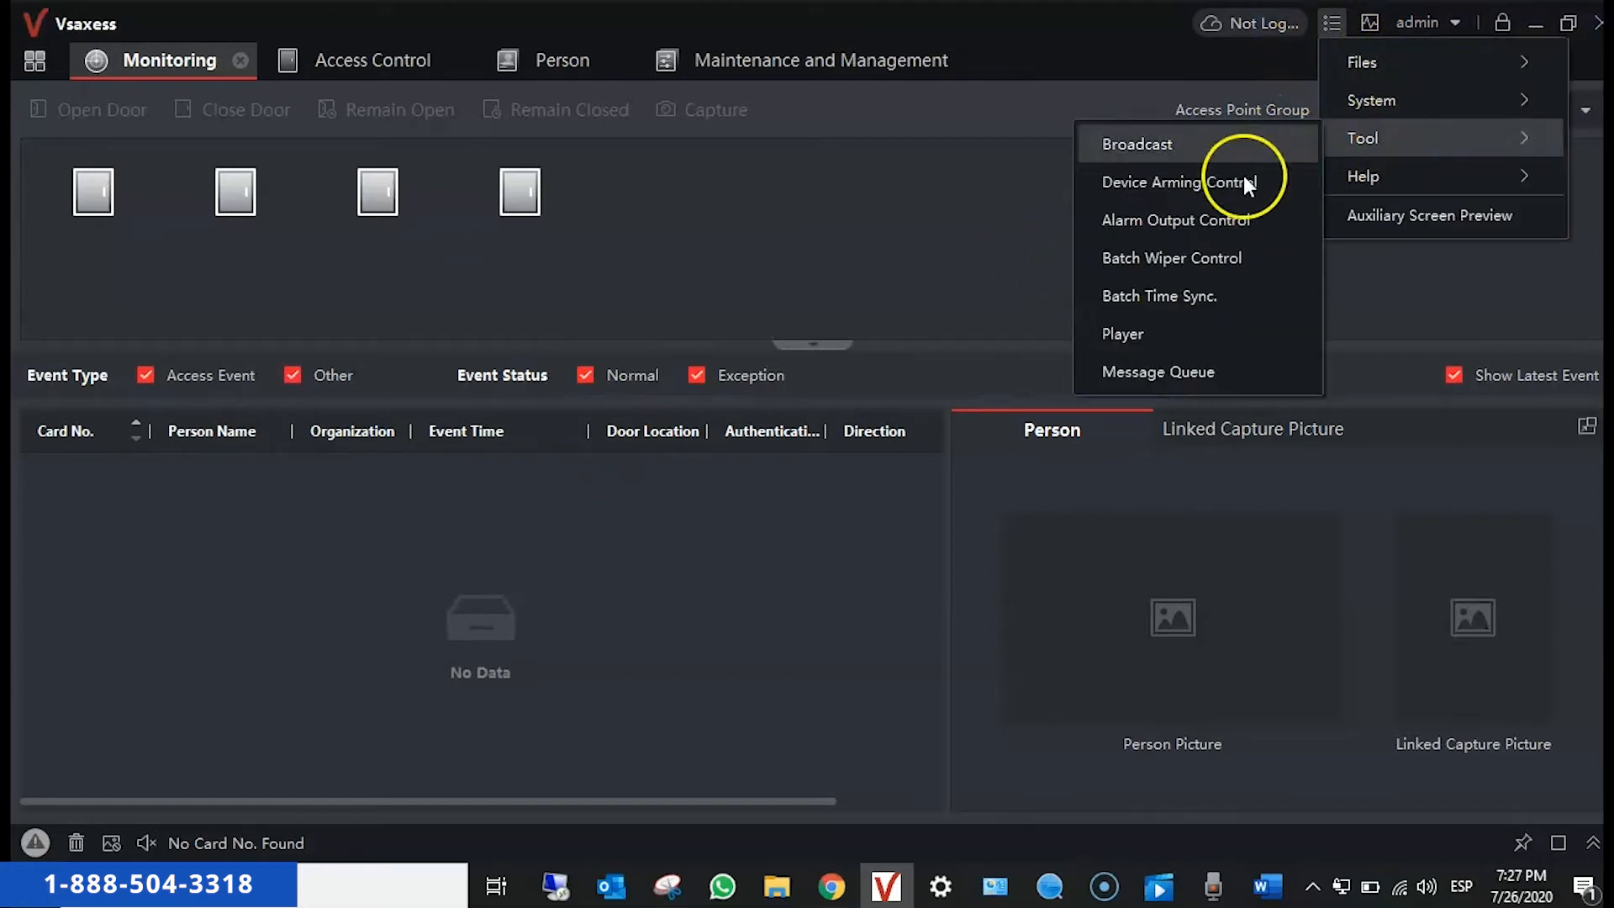
pyautogui.click(1181, 291)
pyautogui.click(463, 145)
pyautogui.click(984, 694)
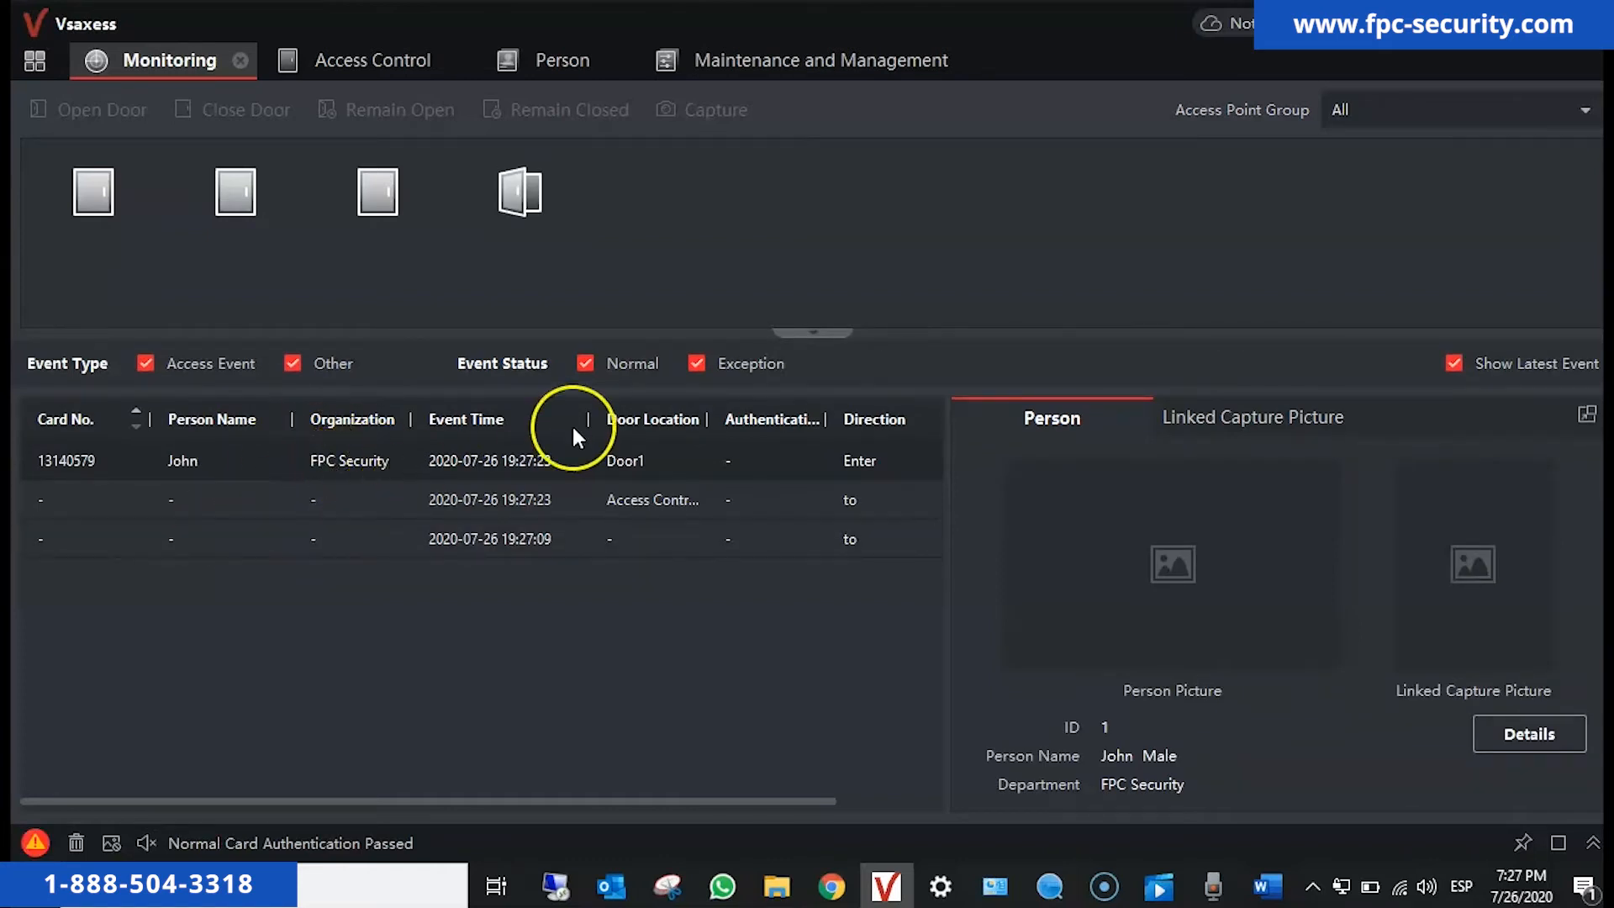
# - Widen the Door Location column to read full door names, then show the person list
pyautogui.moveTo(684, 800); pyautogui.dragTo(916, 790)
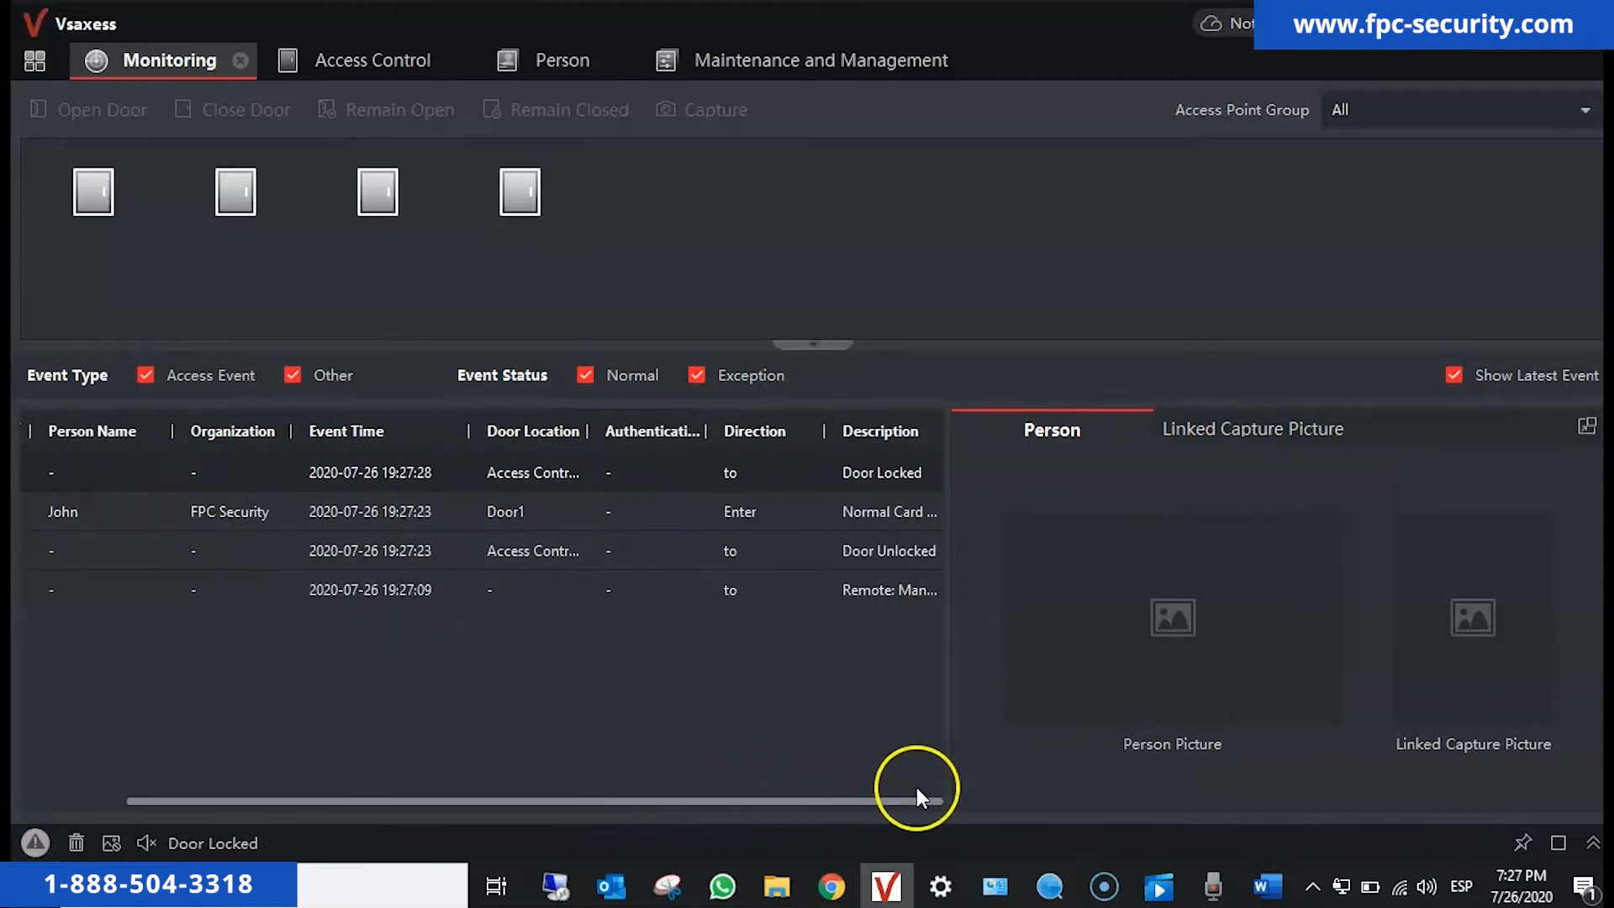
pyautogui.moveTo(588, 430); pyautogui.dragTo(683, 425)
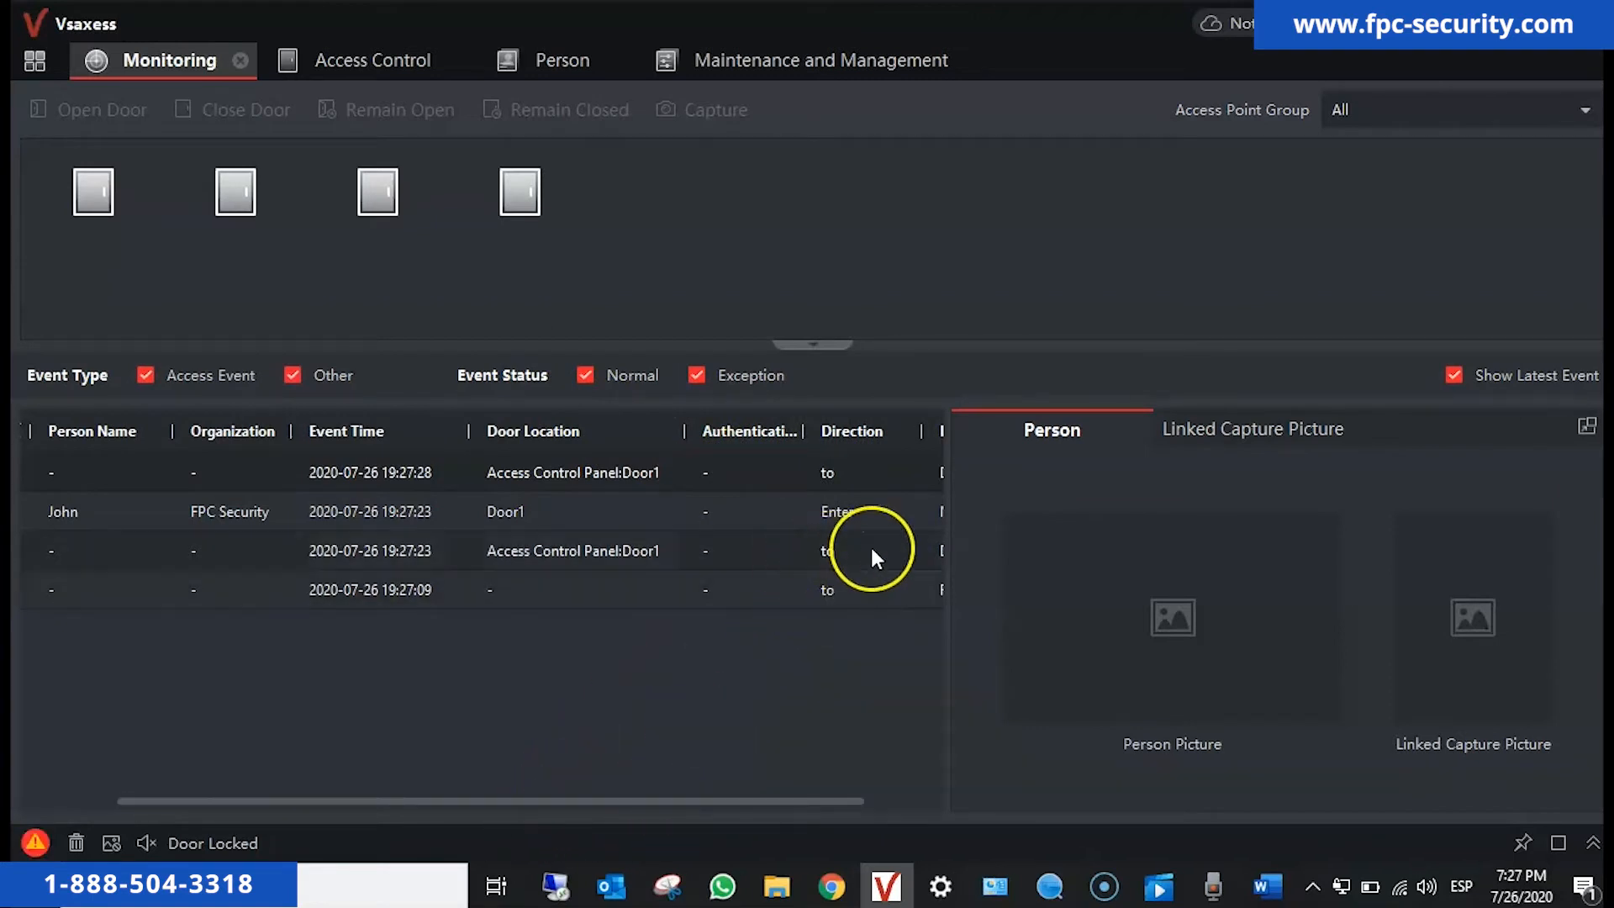
pyautogui.moveTo(750, 800); pyautogui.dragTo(987, 793)
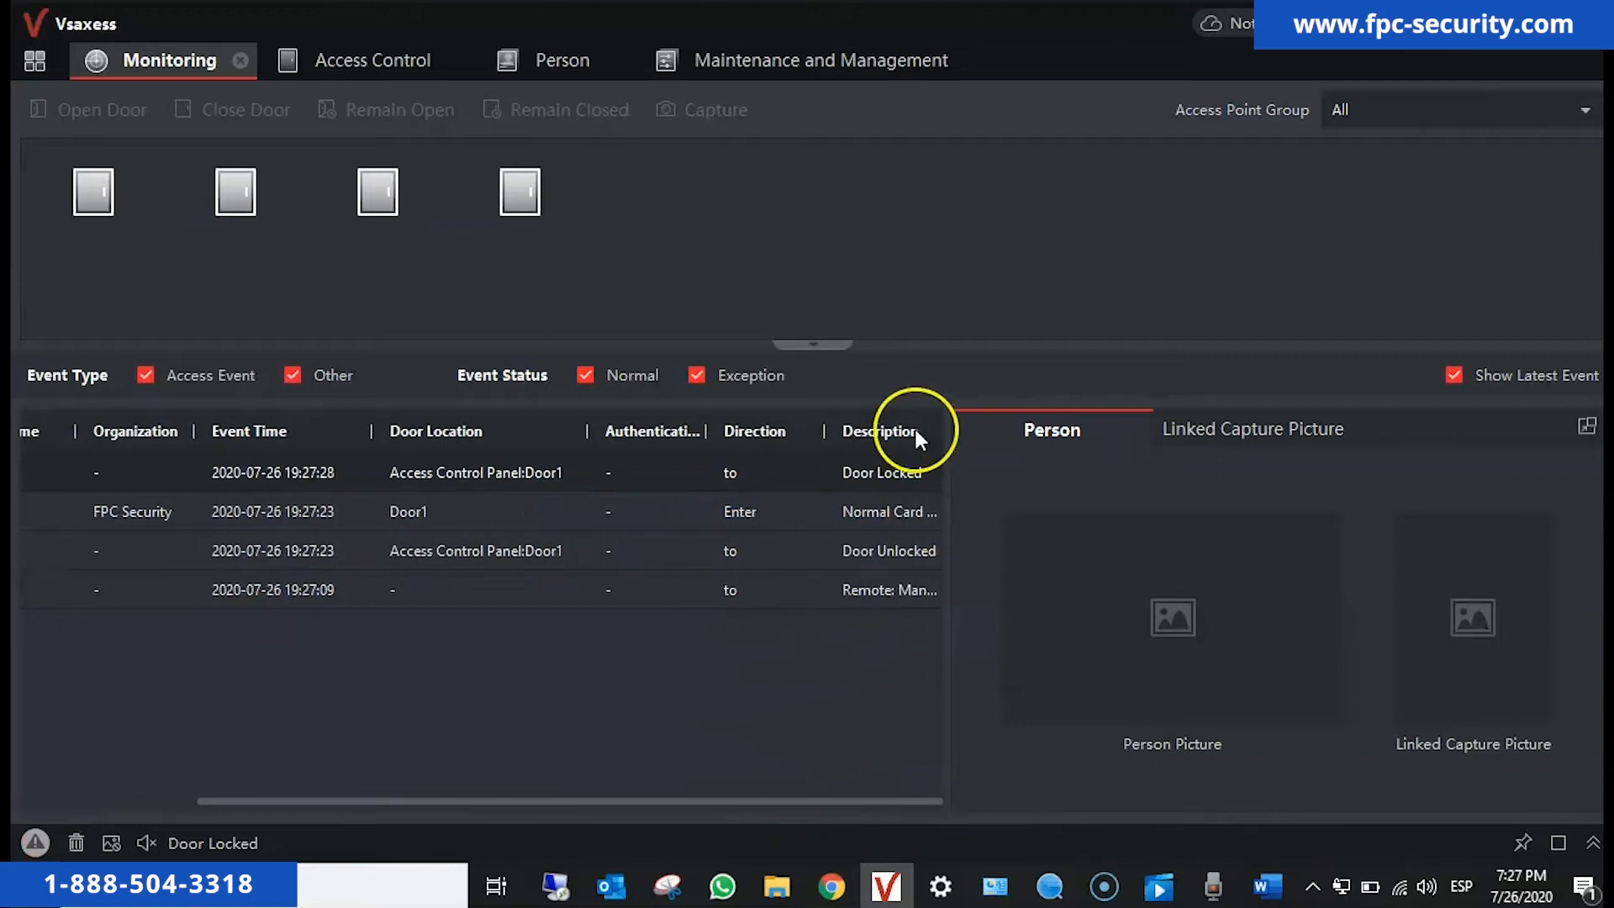
pyautogui.moveTo(1018, 433); pyautogui.dragTo(1234, 440)
pyautogui.moveTo(693, 800); pyautogui.dragTo(891, 795)
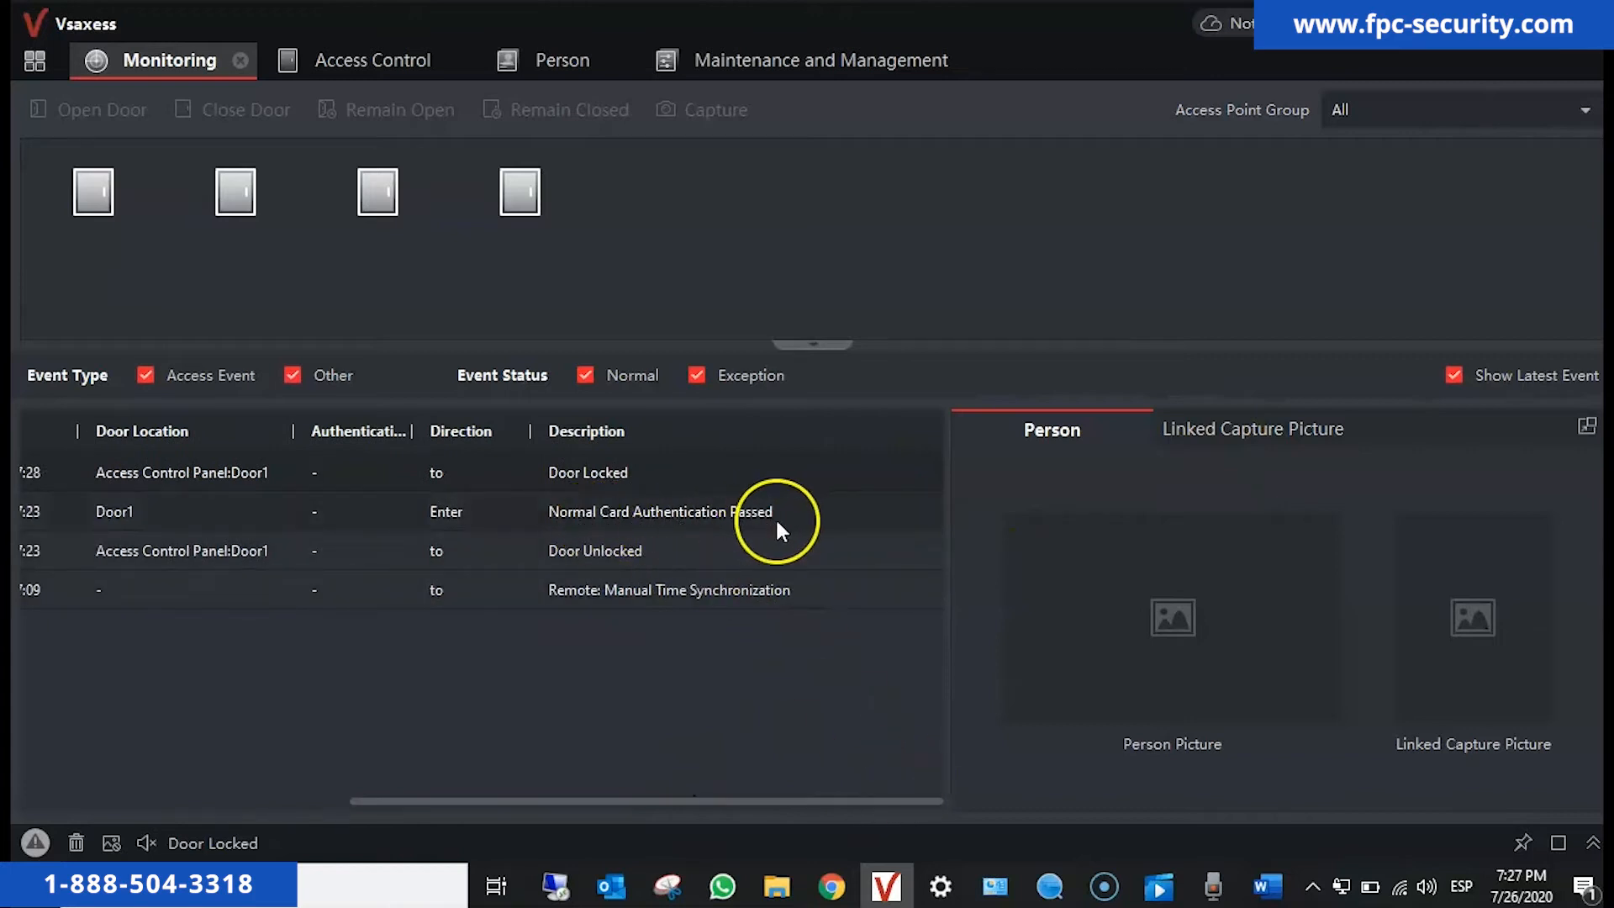
pyautogui.moveTo(771, 797); pyautogui.dragTo(428, 775)
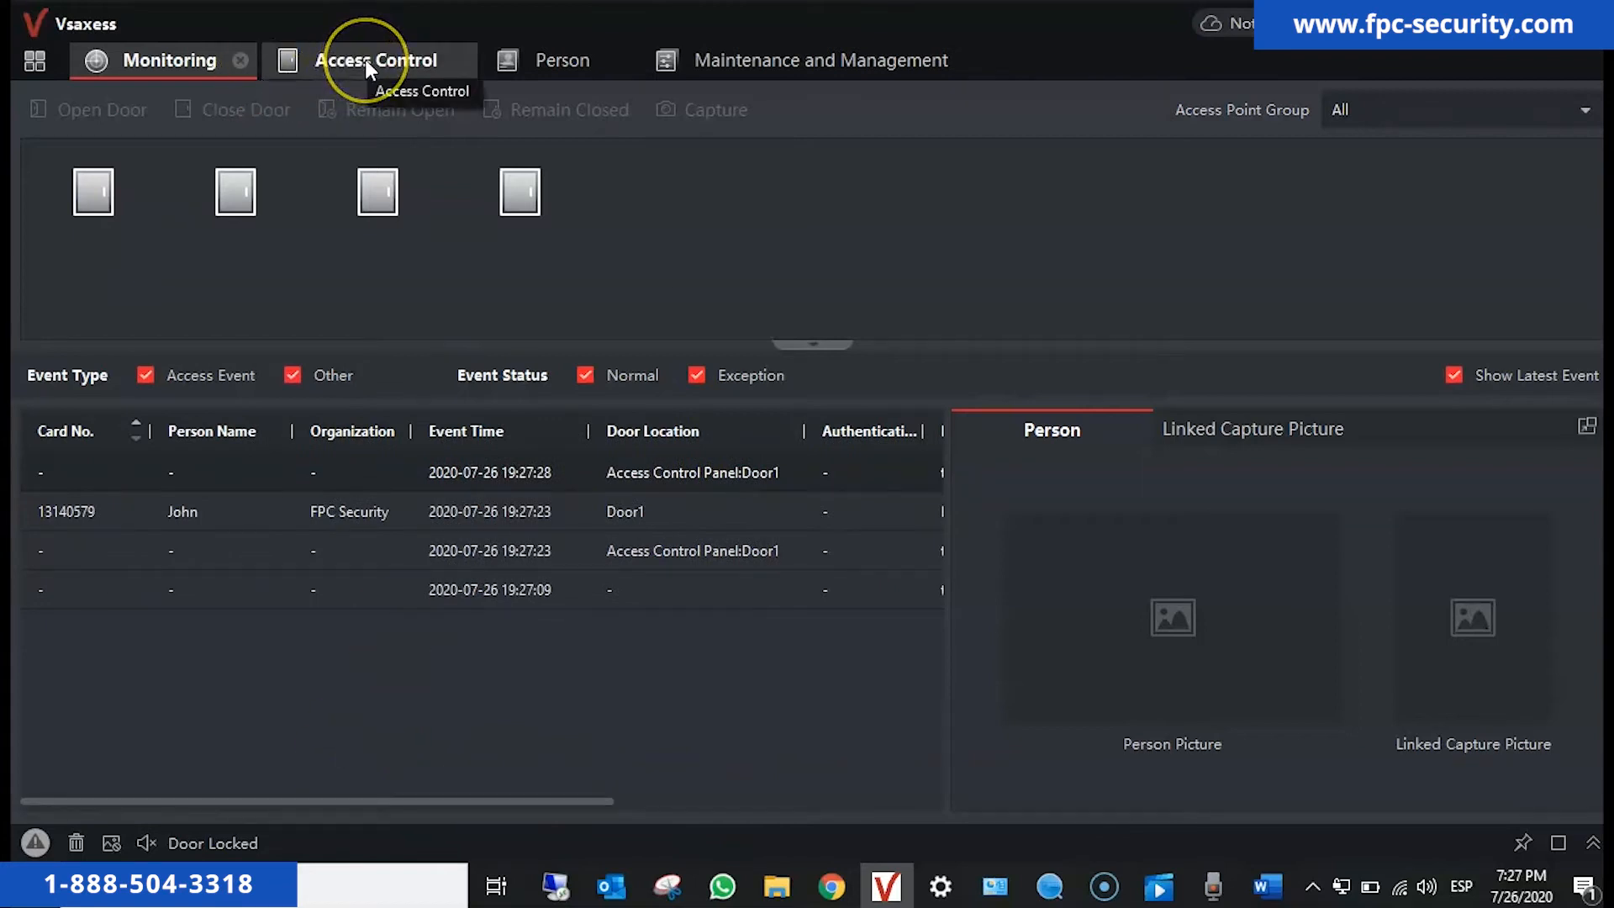
pyautogui.click(517, 56)
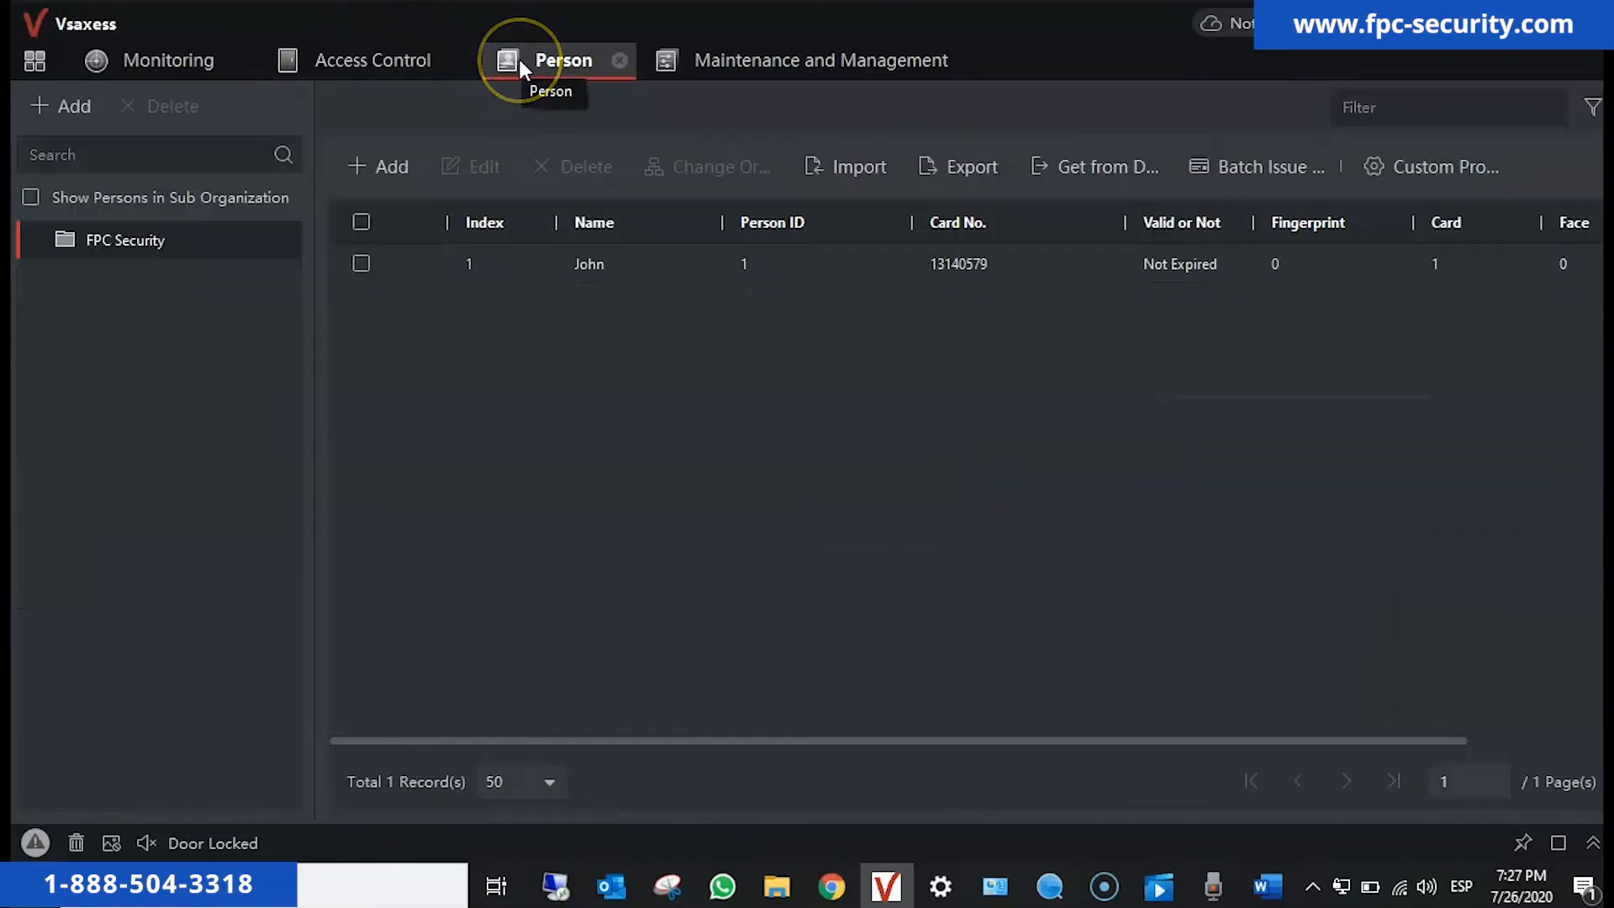
# - Add Person ID 2 with the person's name and card number 12345
pyautogui.click(407, 164)
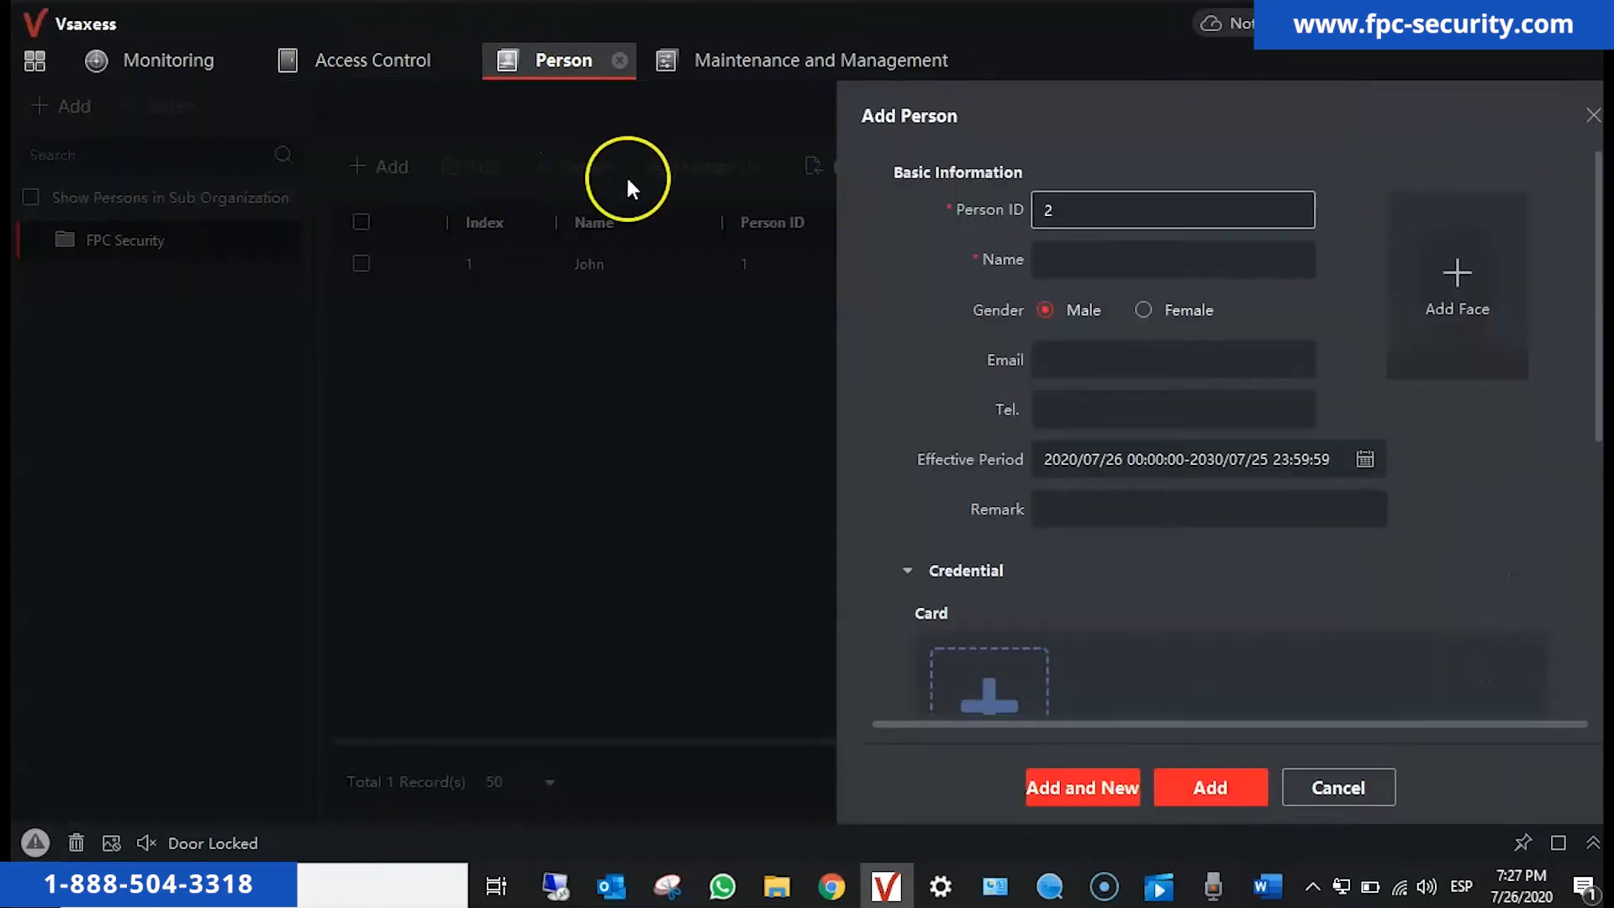
pyautogui.click(1070, 270)
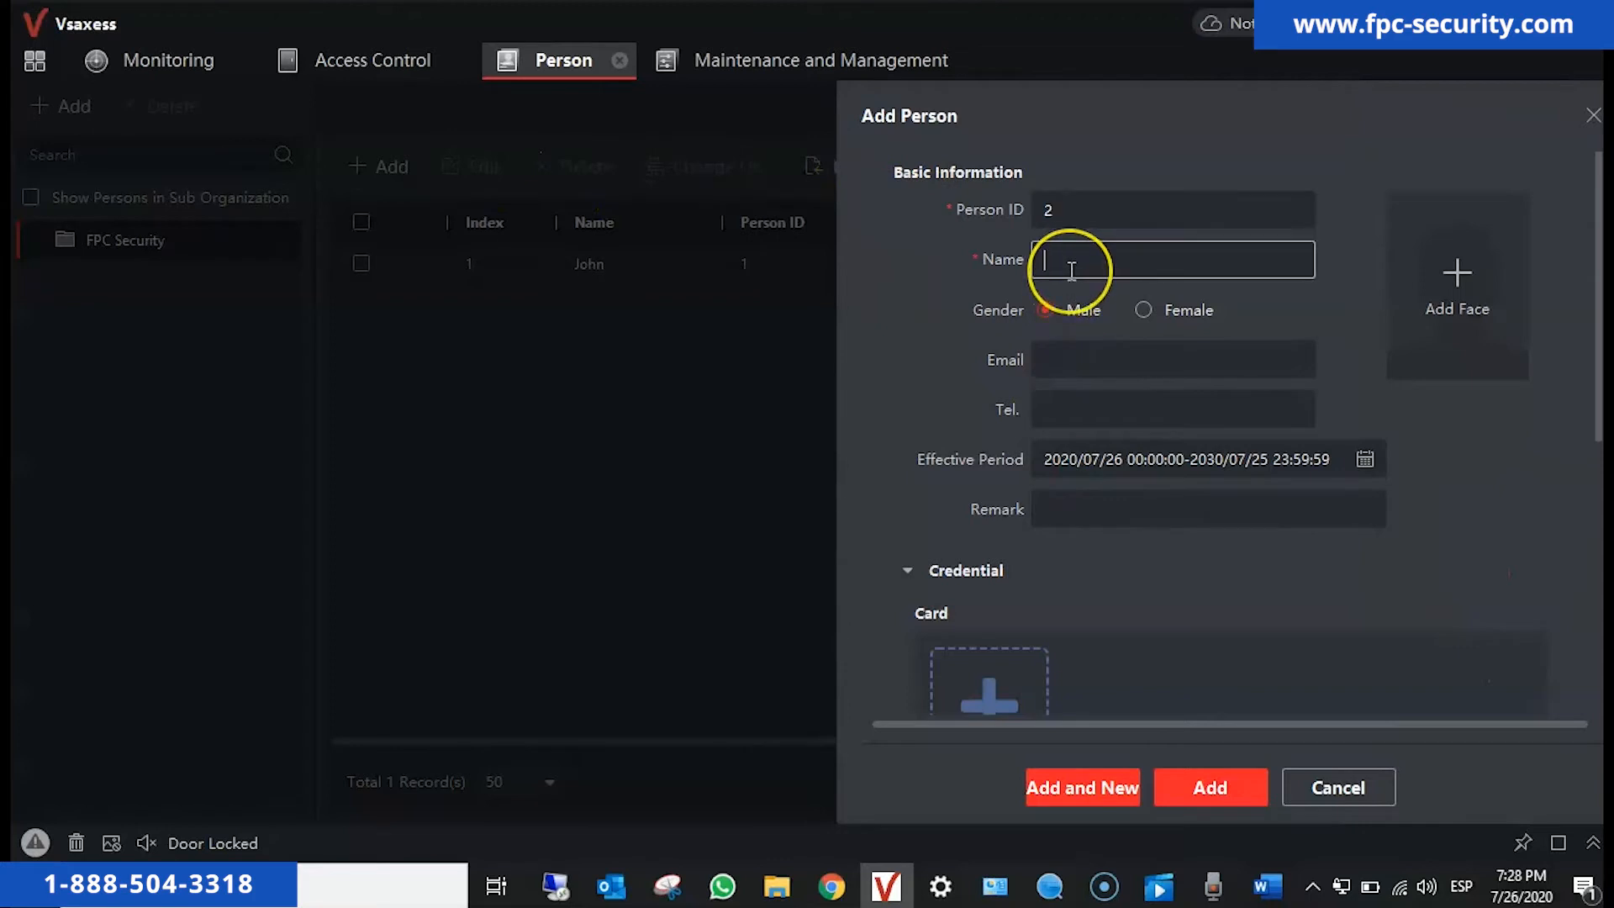
pyautogui.write('Paul')
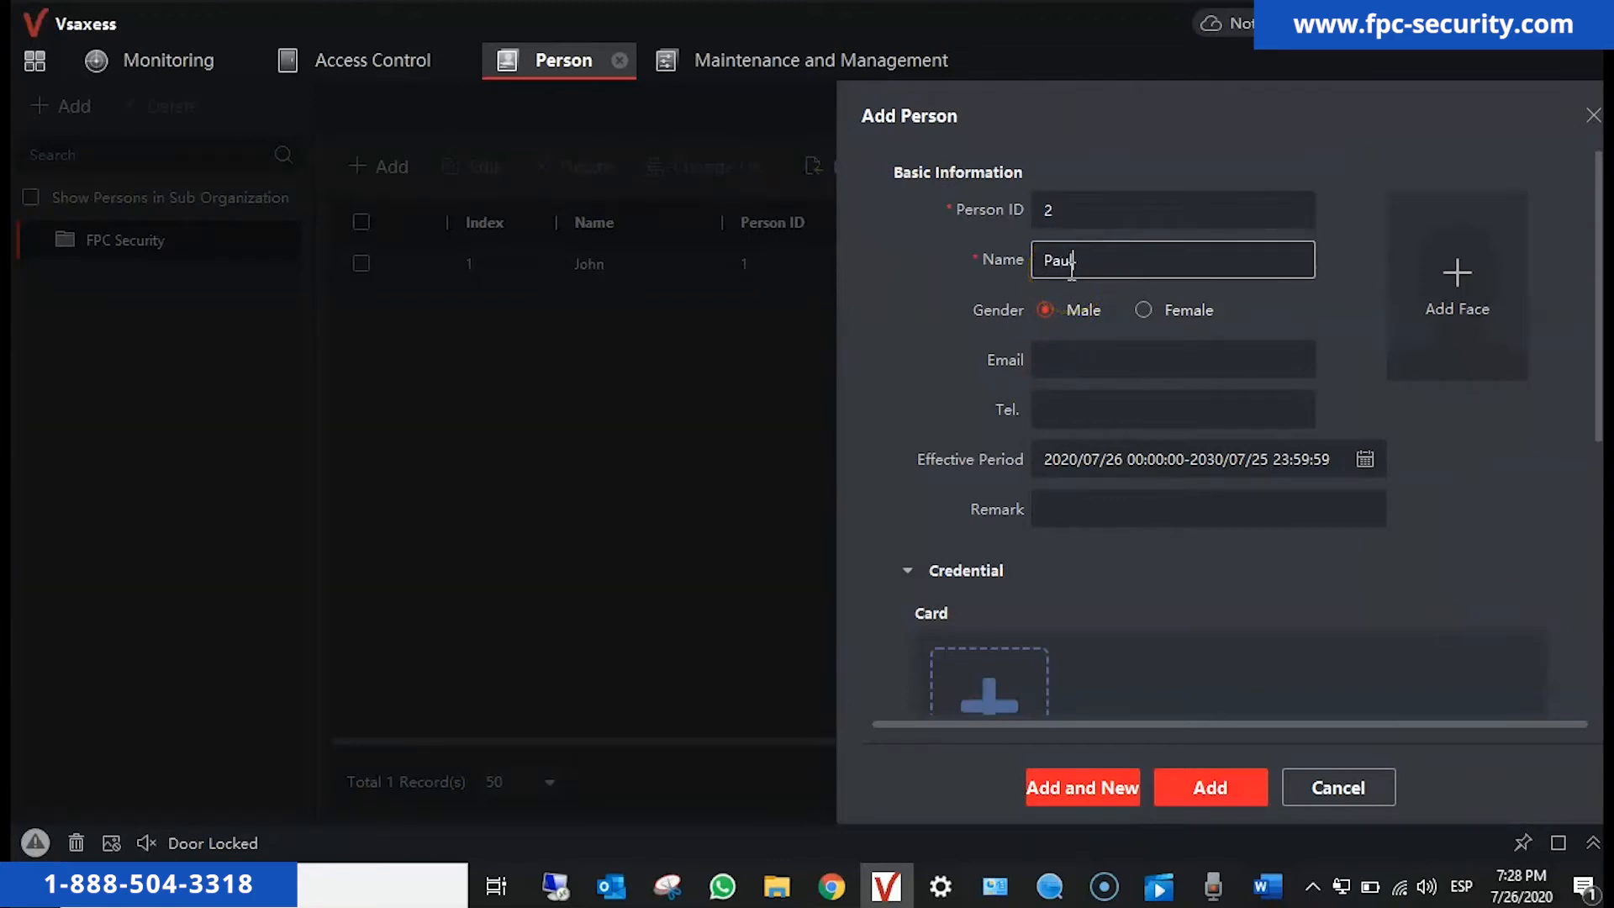
pyautogui.click(1016, 662)
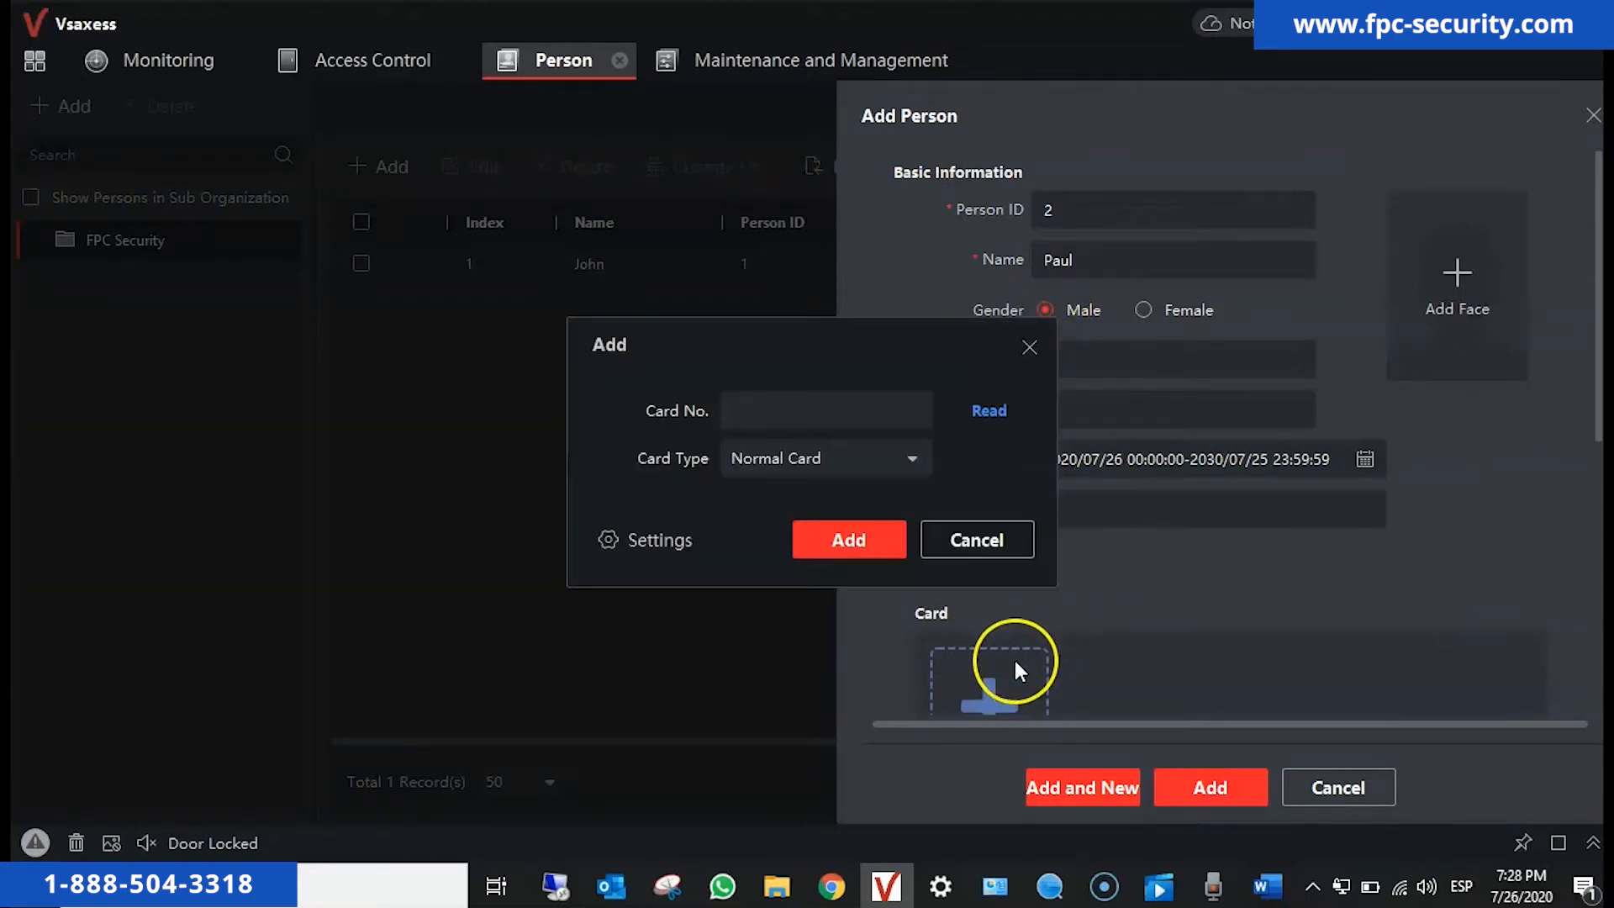
pyautogui.click(803, 405)
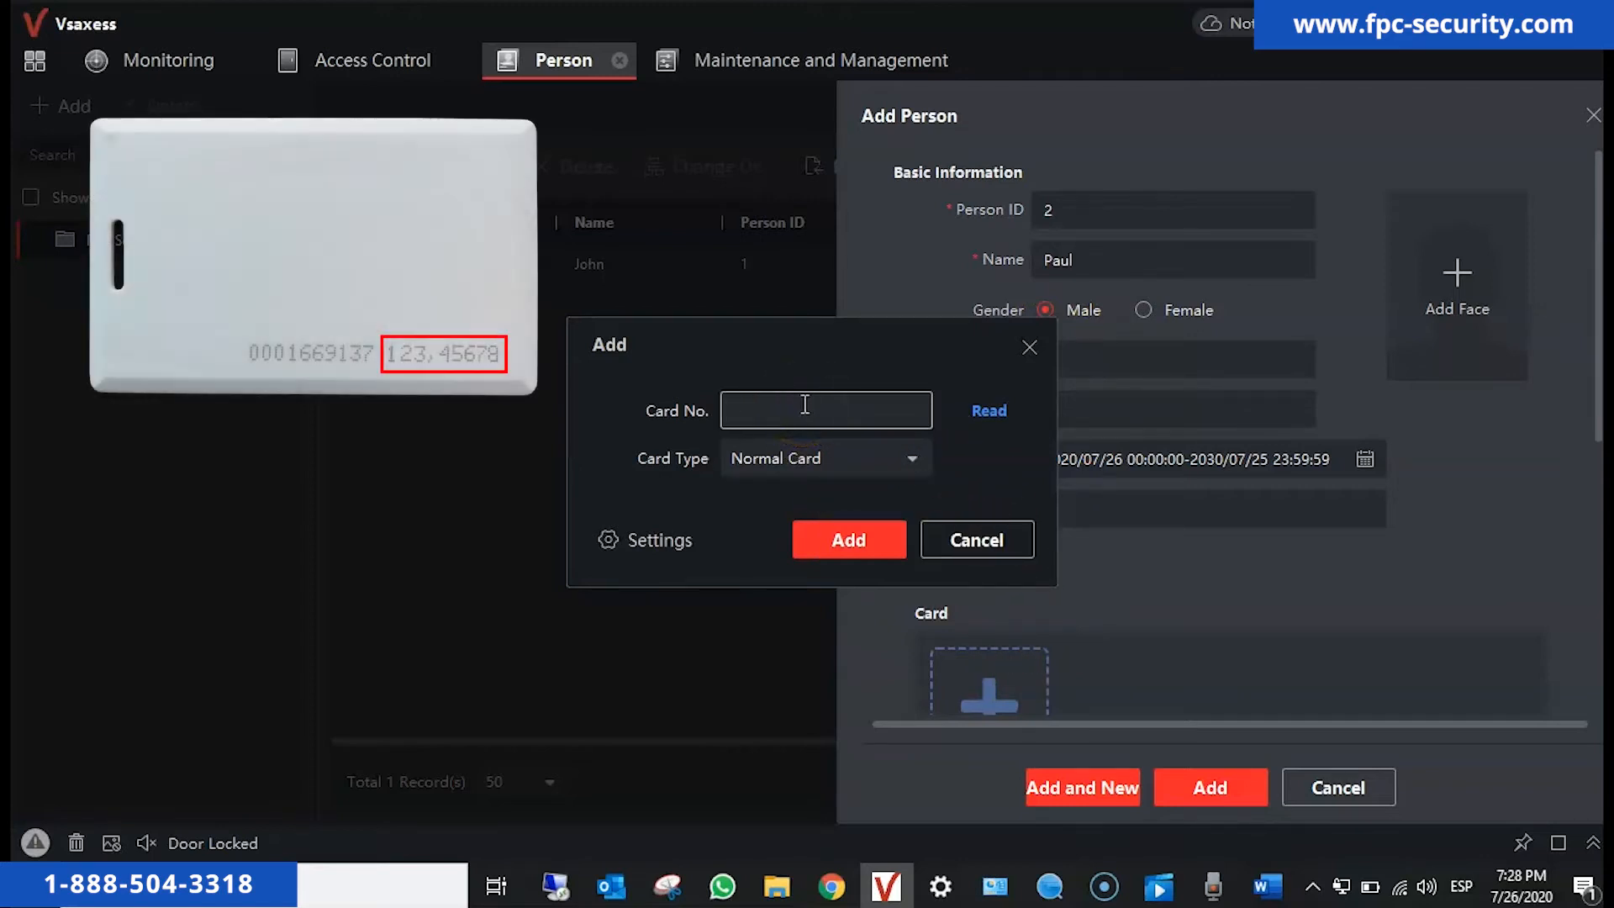
pyautogui.write('12345')
pyautogui.click(843, 543)
pyautogui.click(1119, 359)
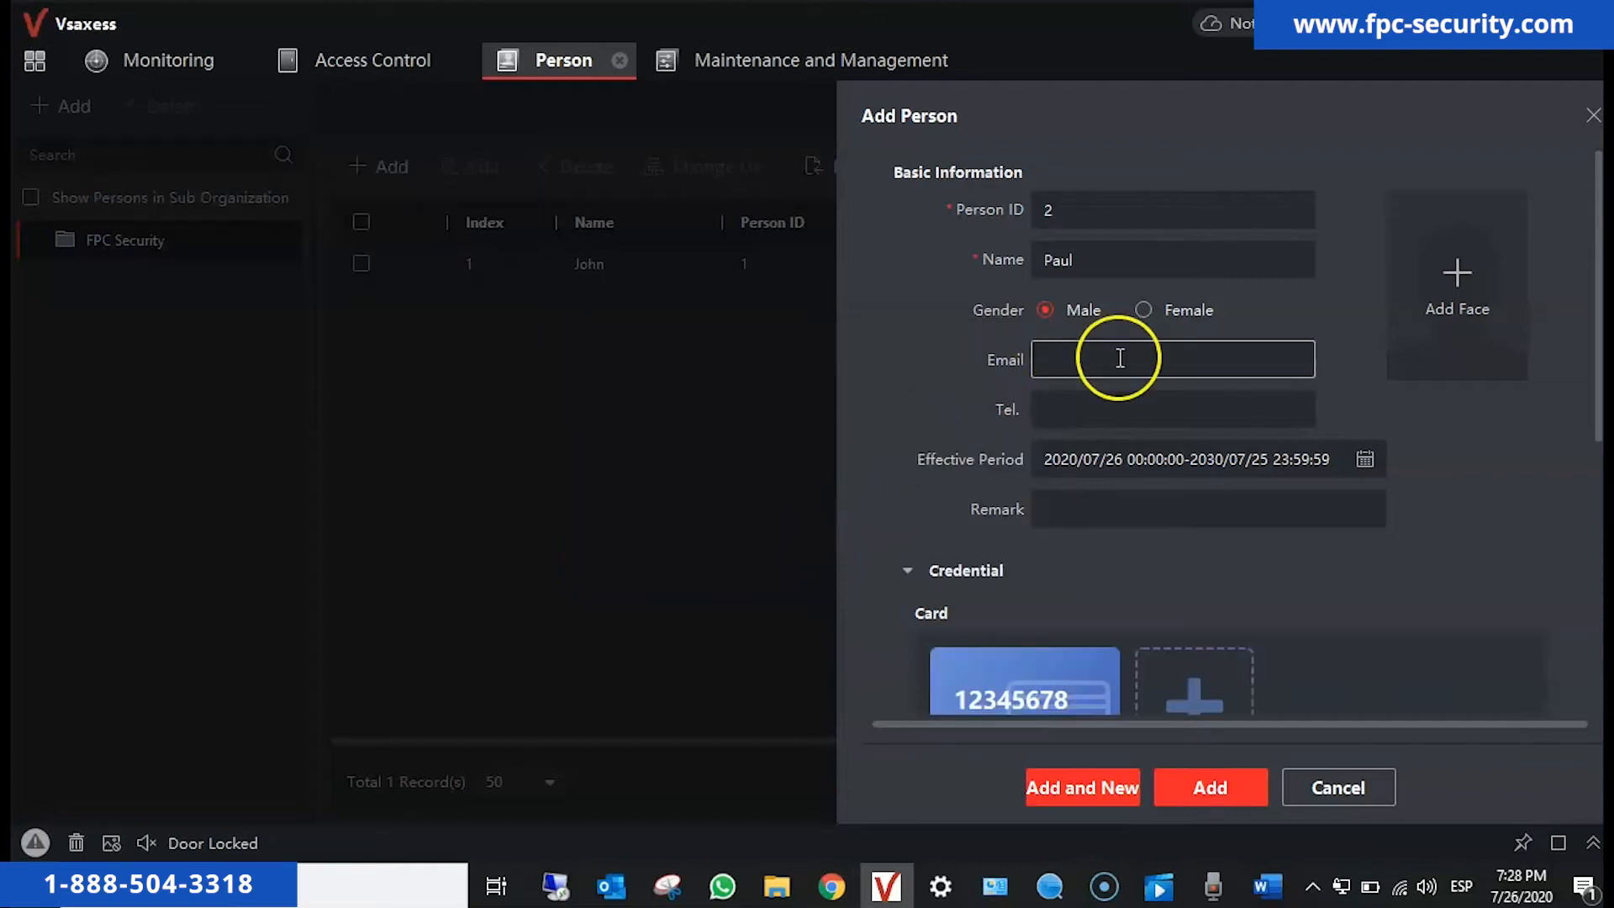
pyautogui.scroll(-3, 1135, 387)
pyautogui.click(1225, 786)
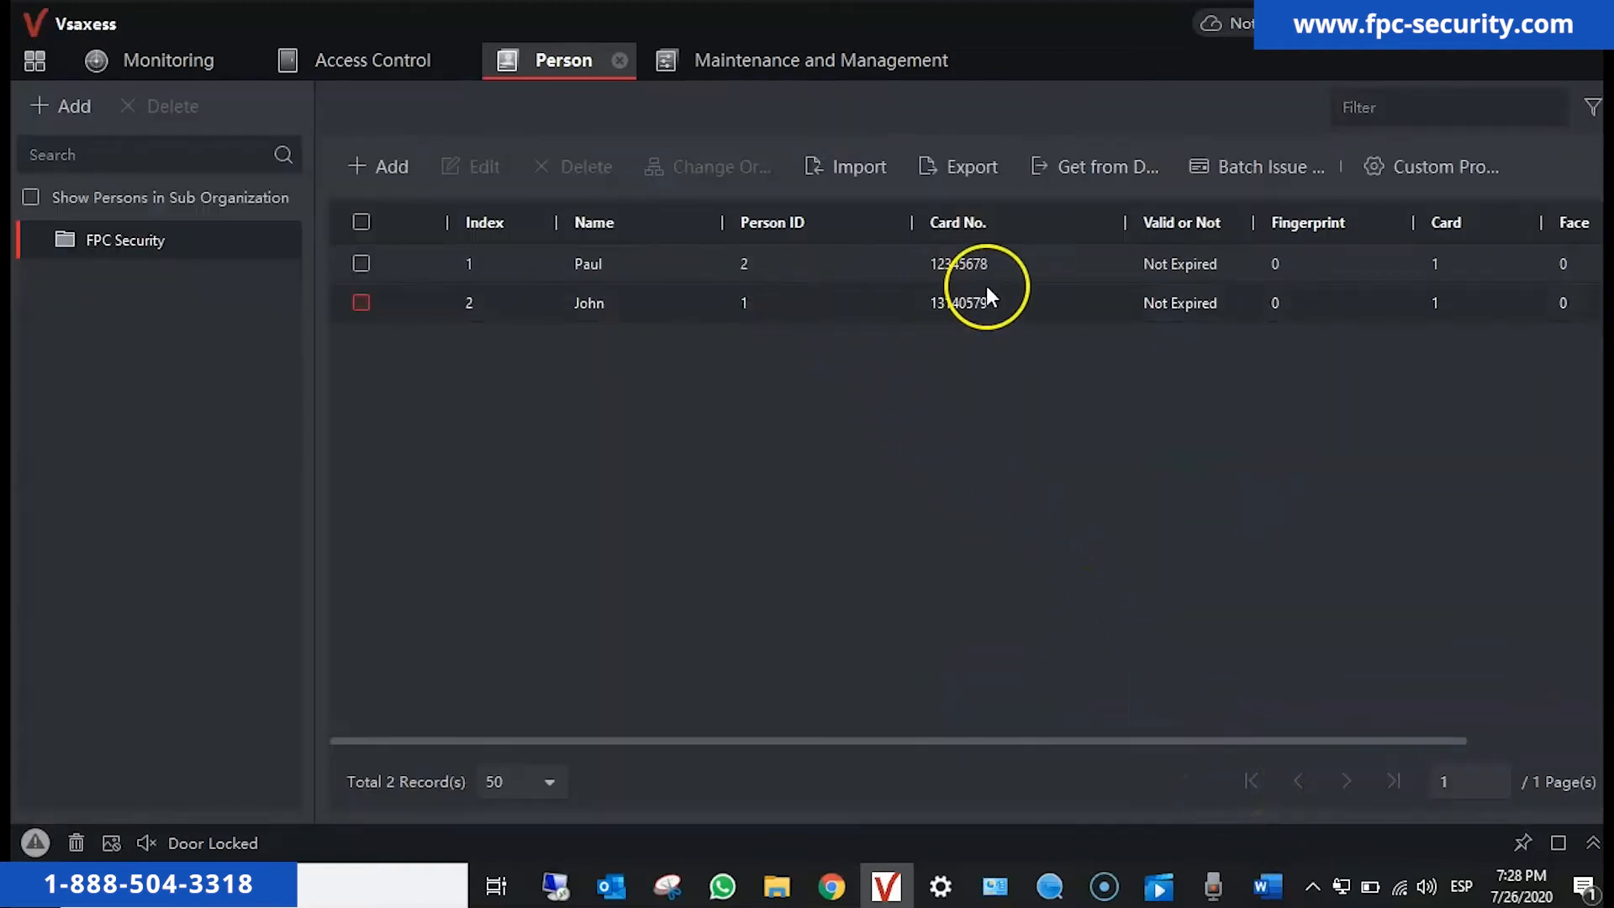
pyautogui.click(407, 67)
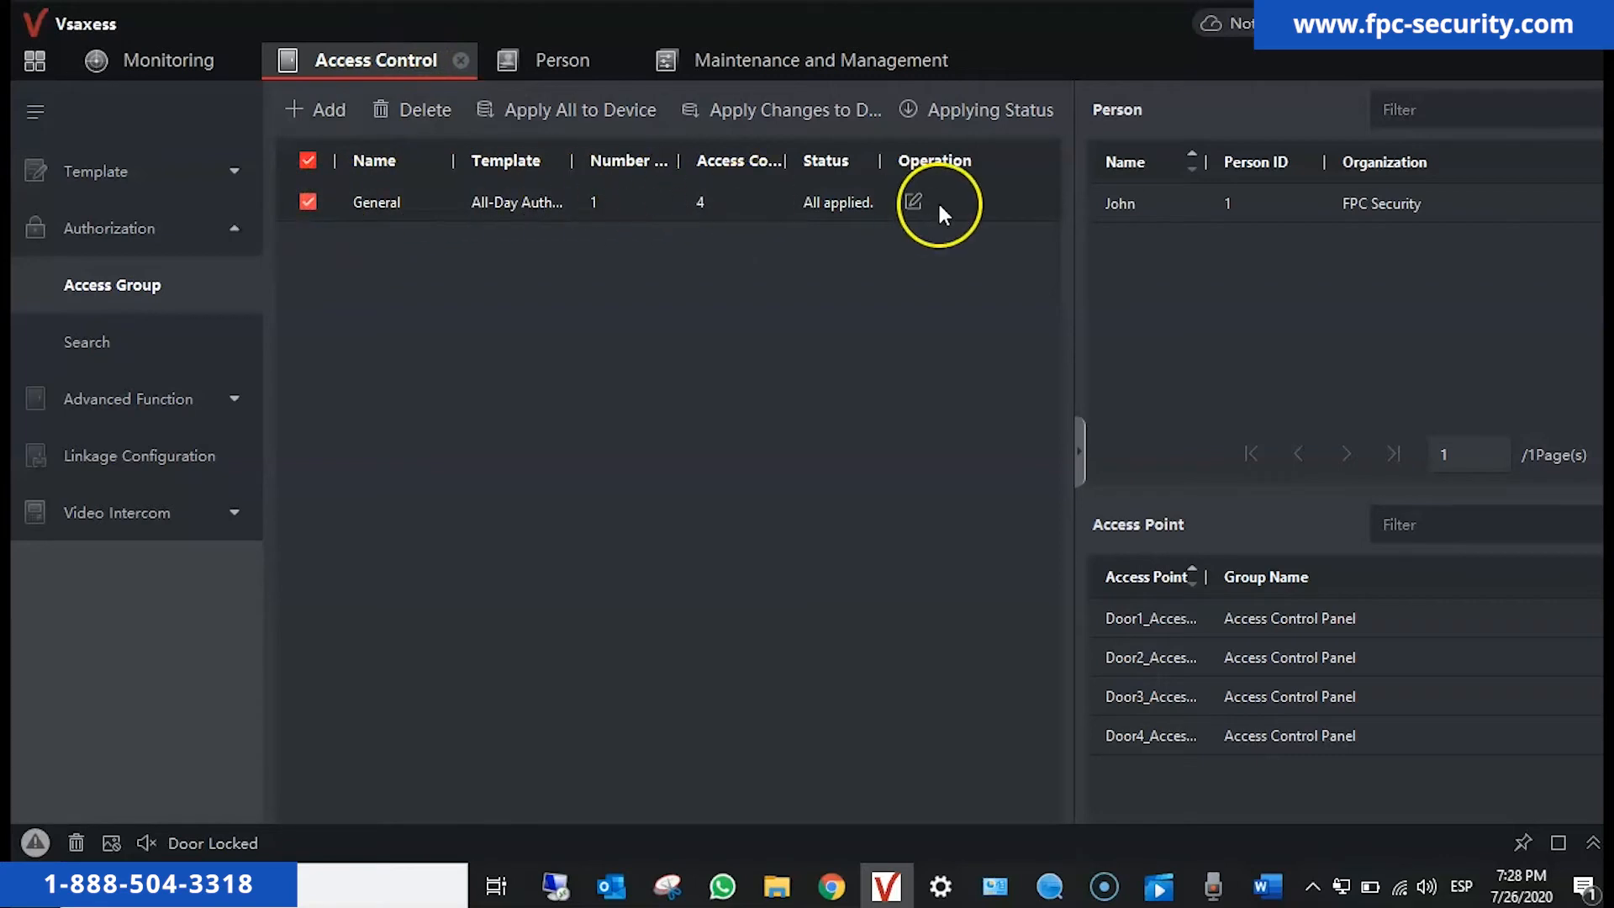
# - Tick the new person in the General access group, save it, and apply it to the panel
pyautogui.click(911, 203)
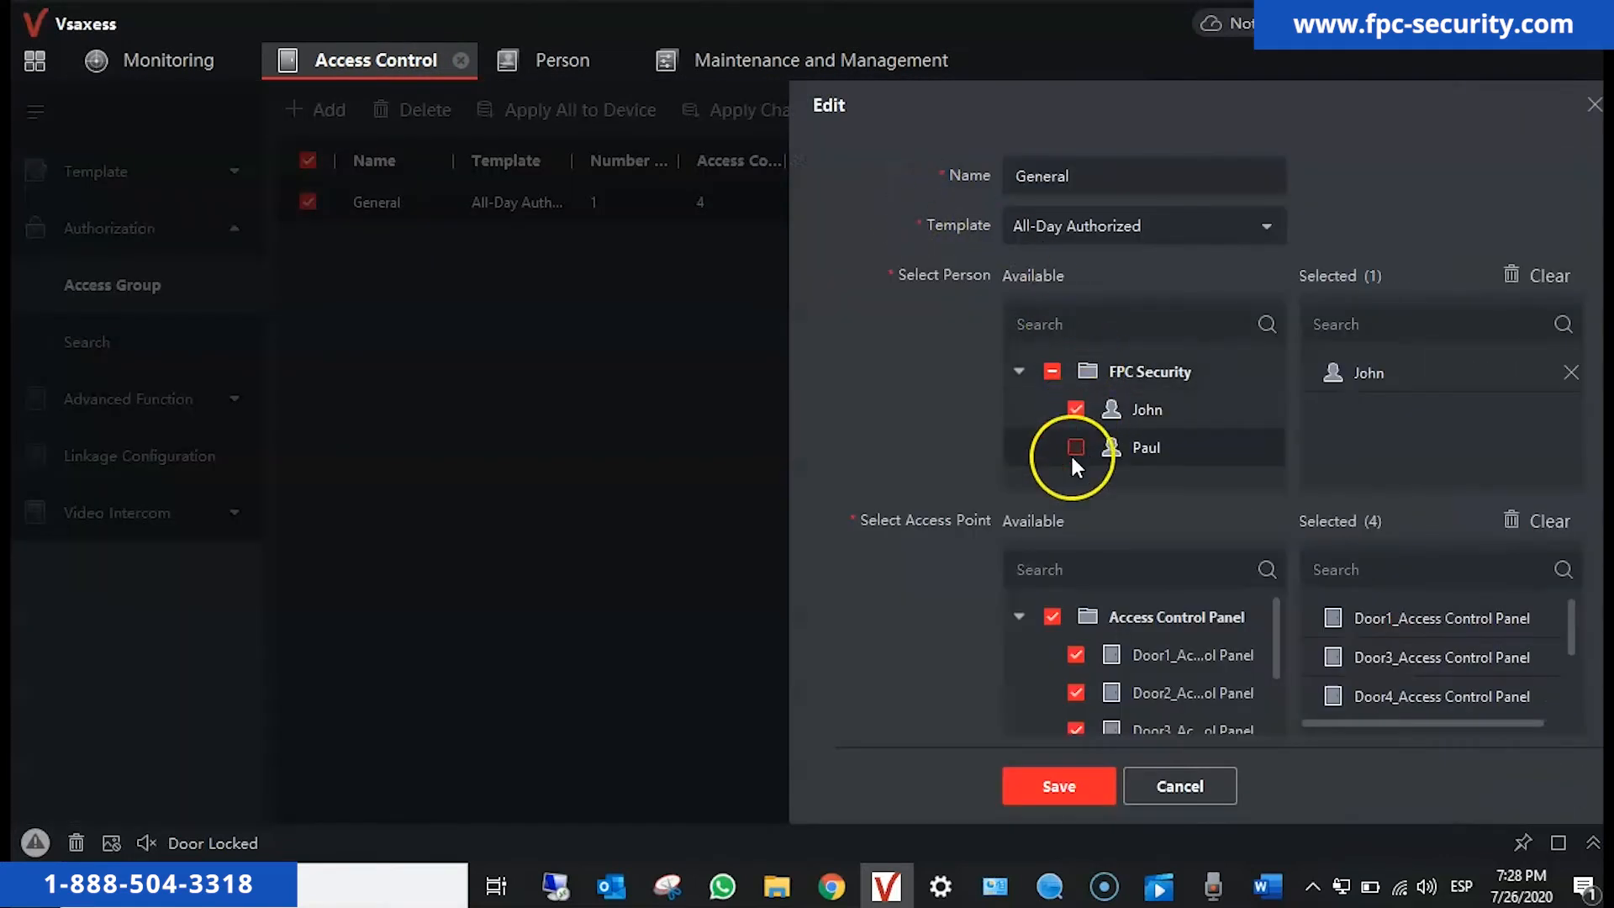
pyautogui.click(1077, 447)
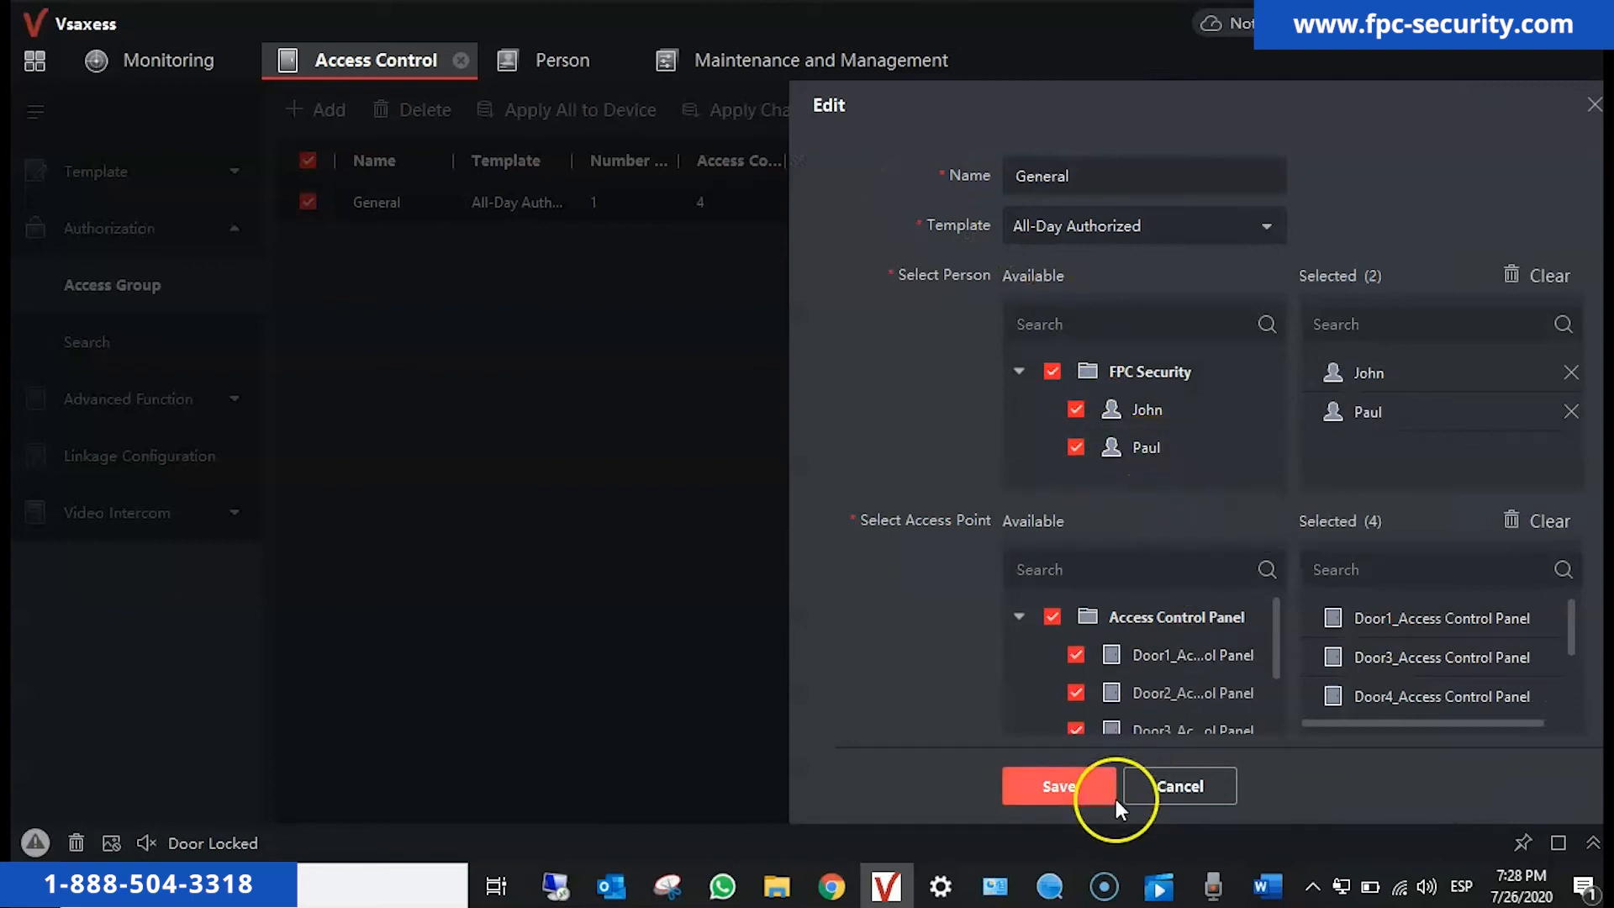
pyautogui.click(1081, 790)
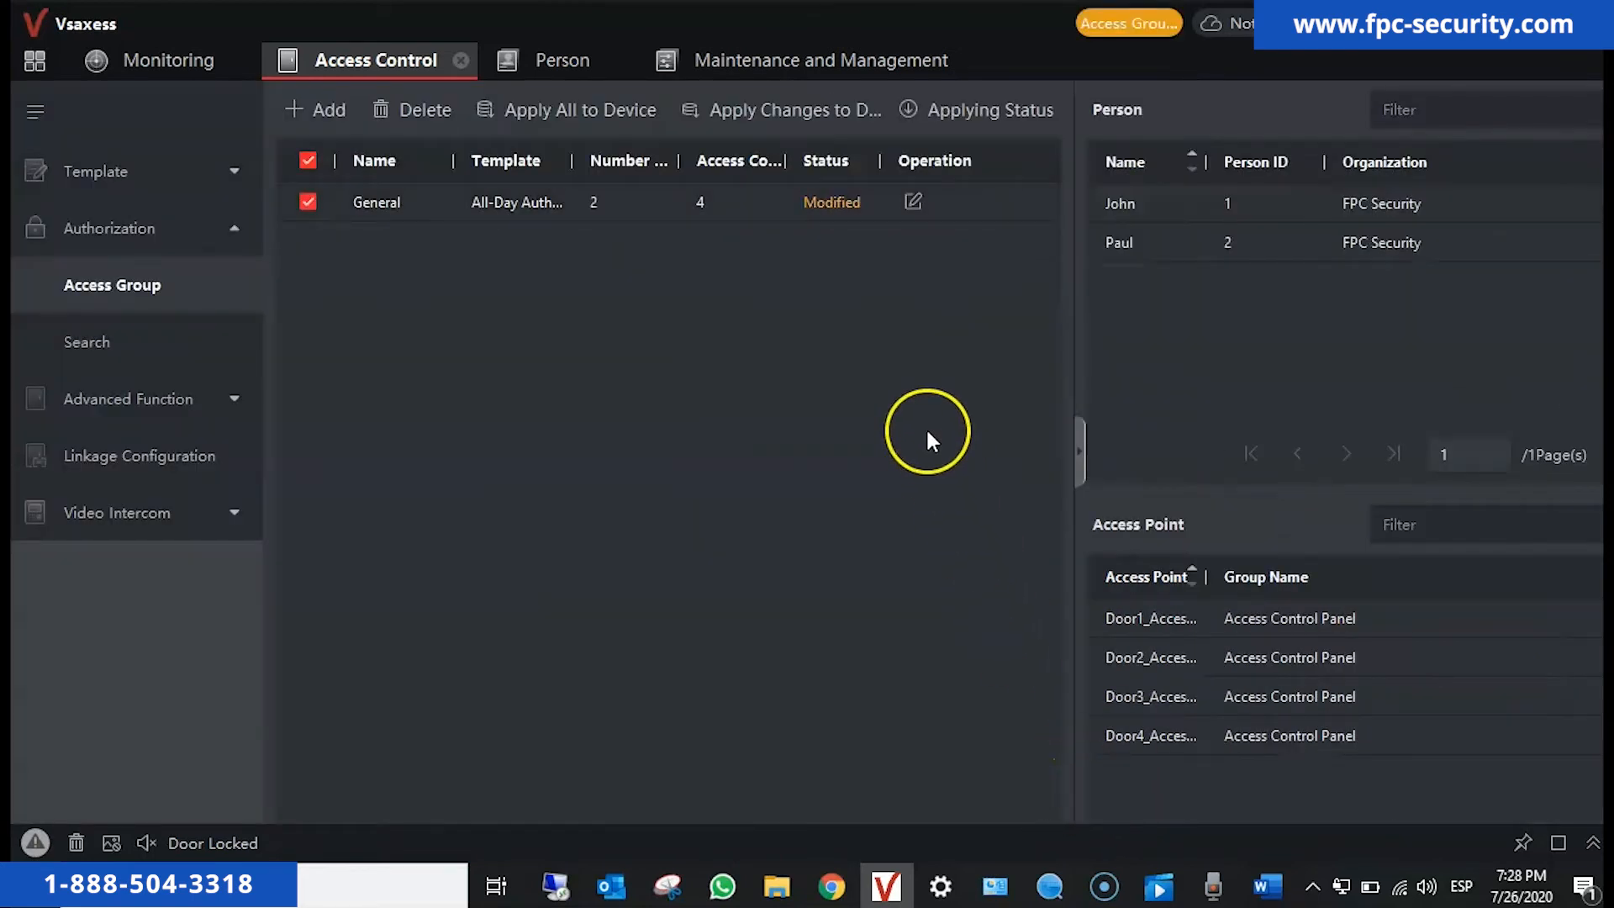
pyautogui.click(760, 114)
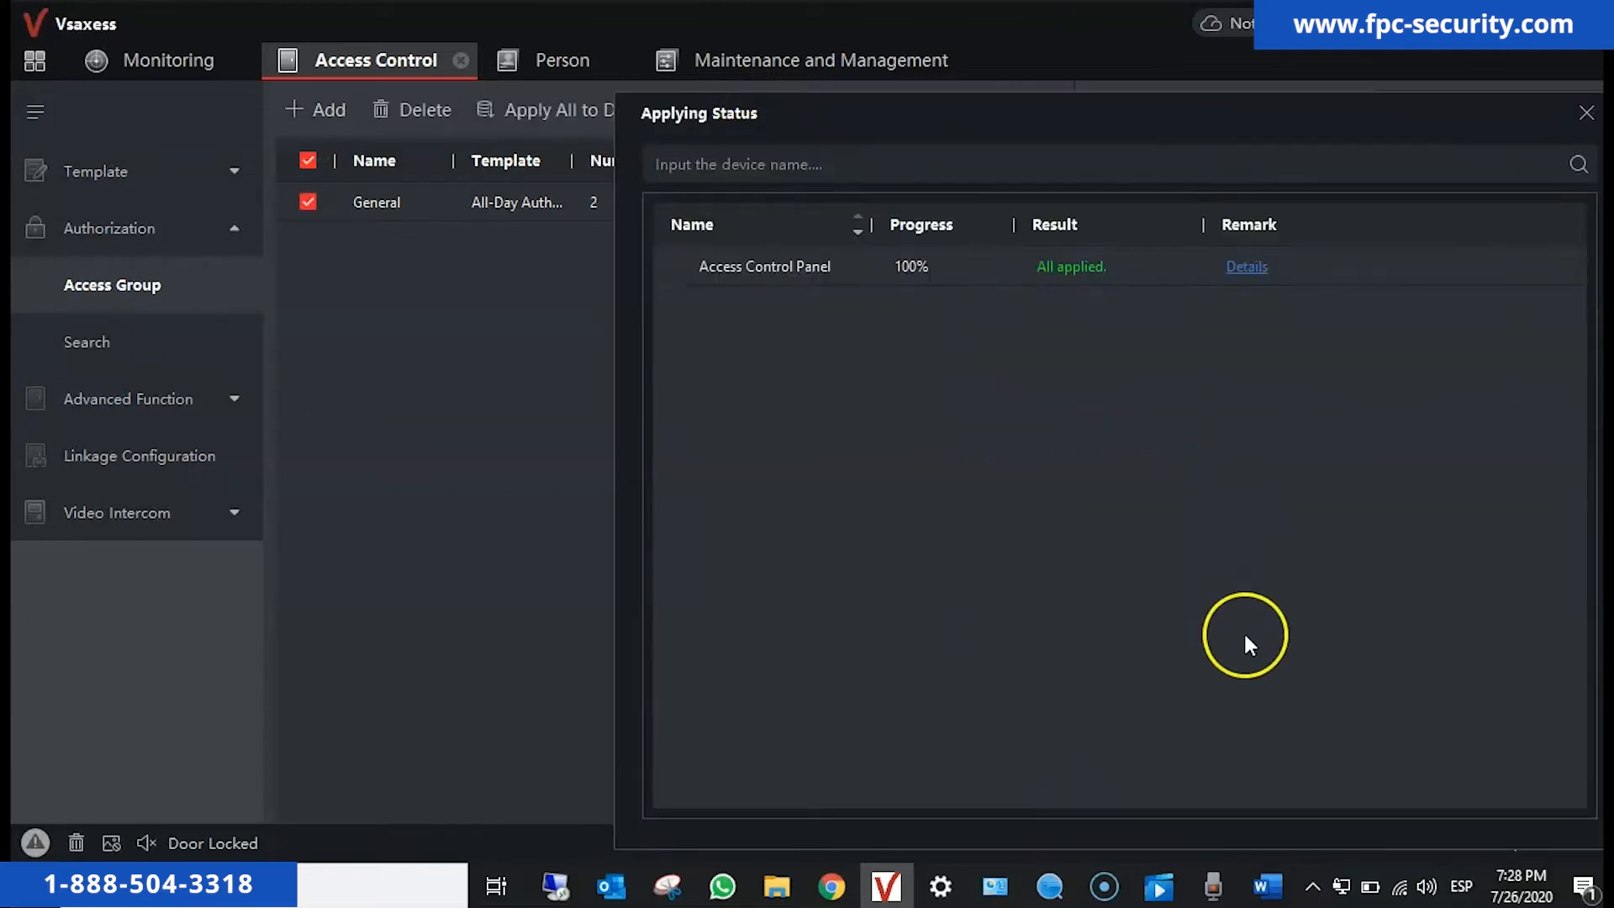
pyautogui.click(1586, 113)
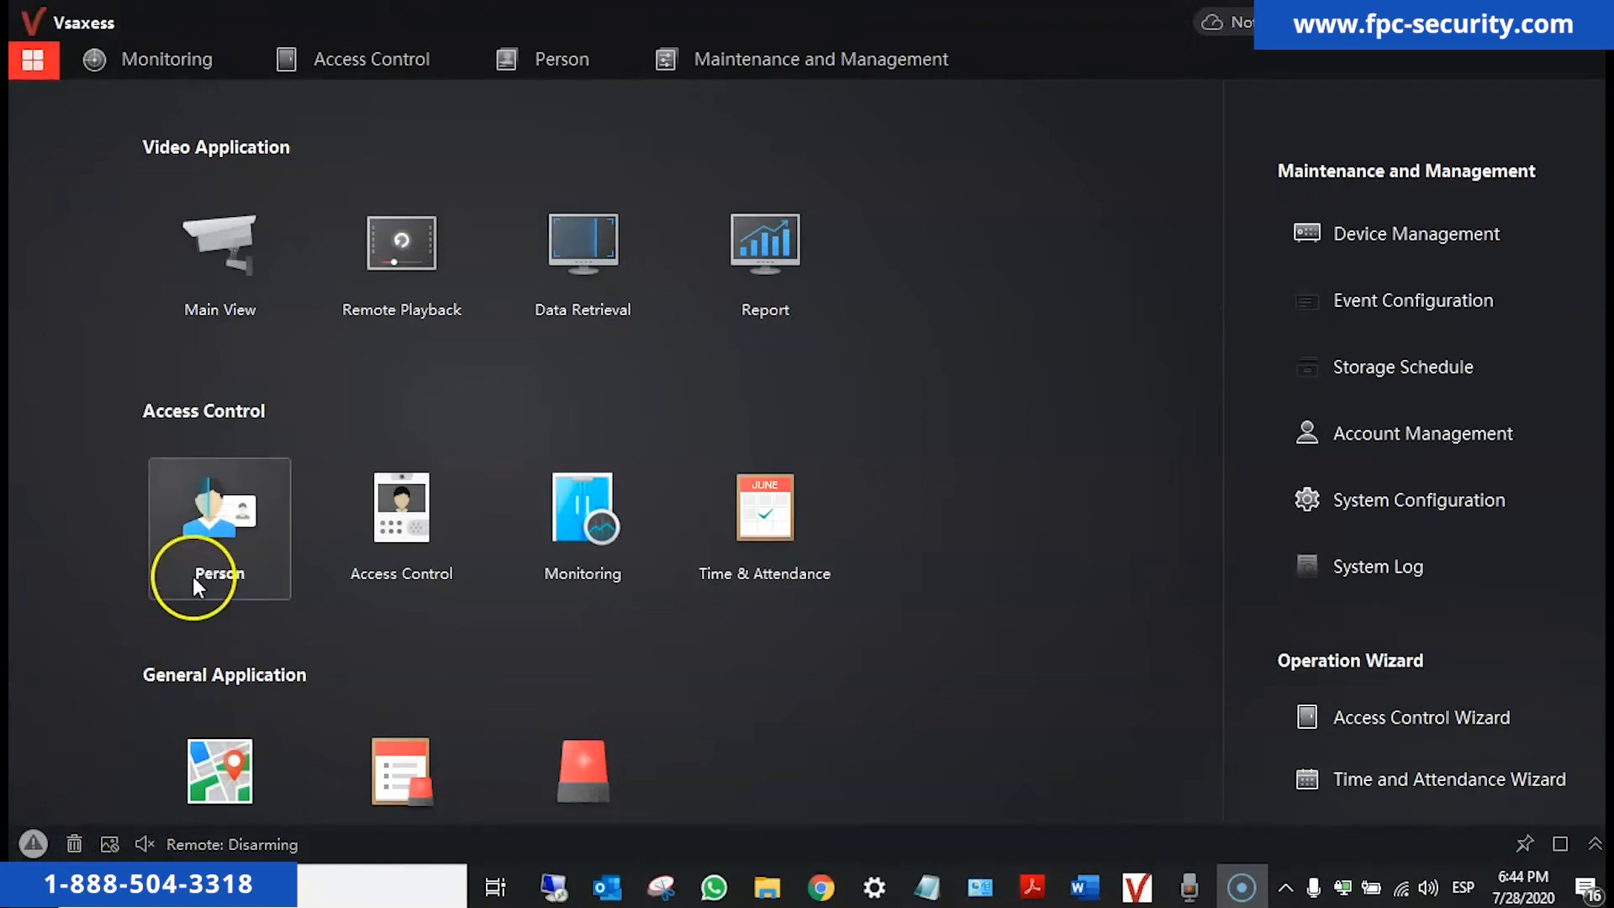
# - Add a person named Pin Code with card number 8 and save it
pyautogui.click(214, 528)
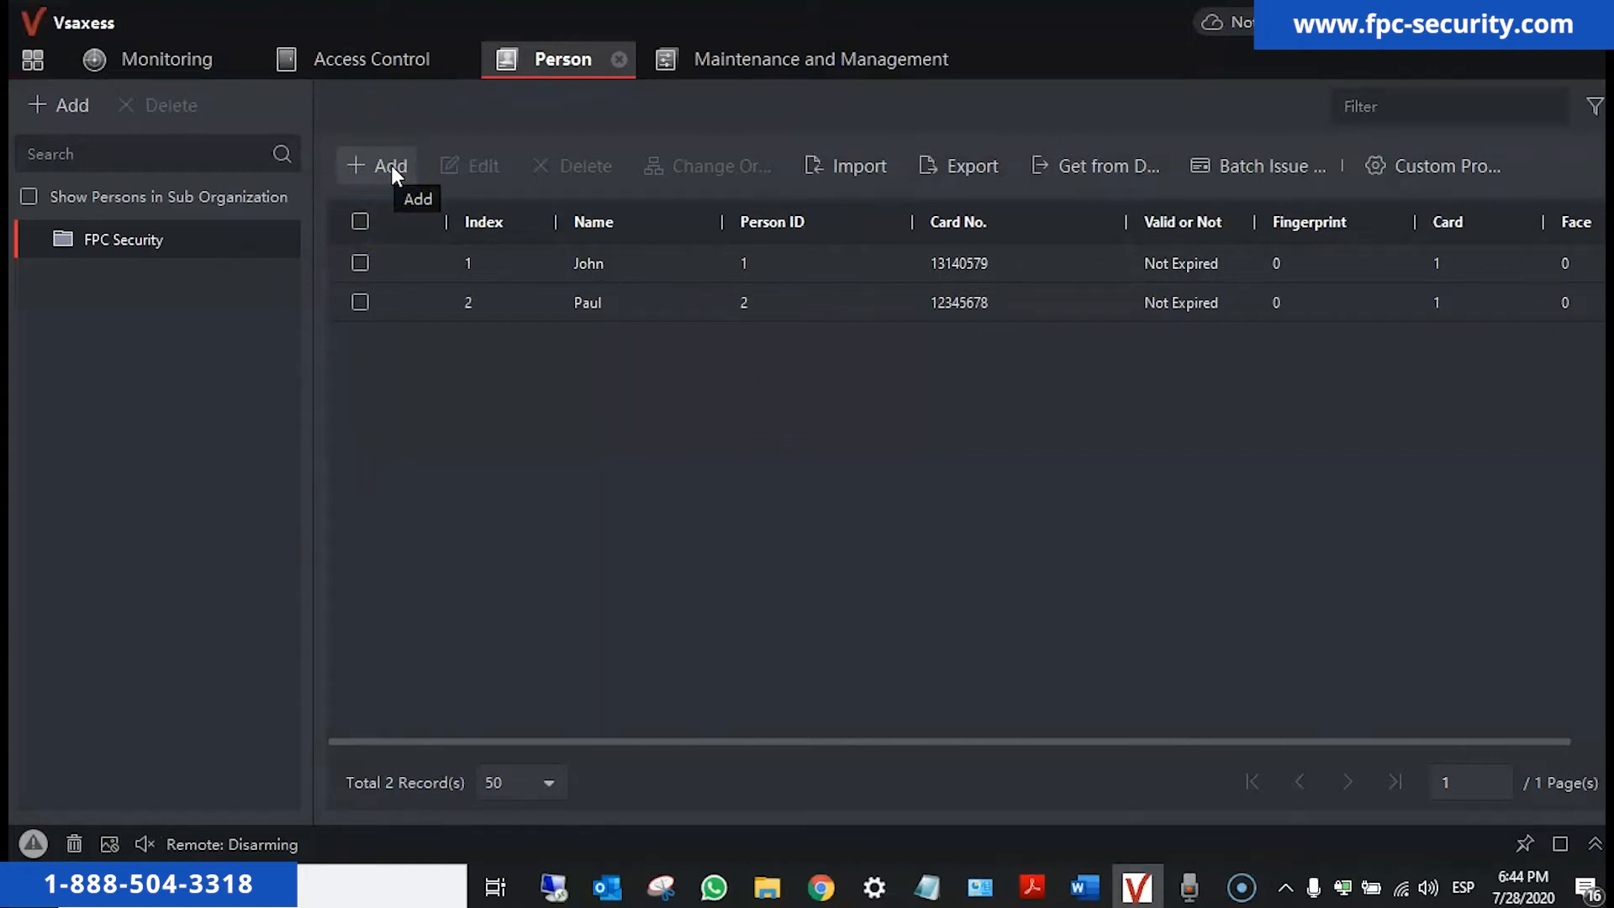
pyautogui.click(391, 165)
pyautogui.click(1071, 261)
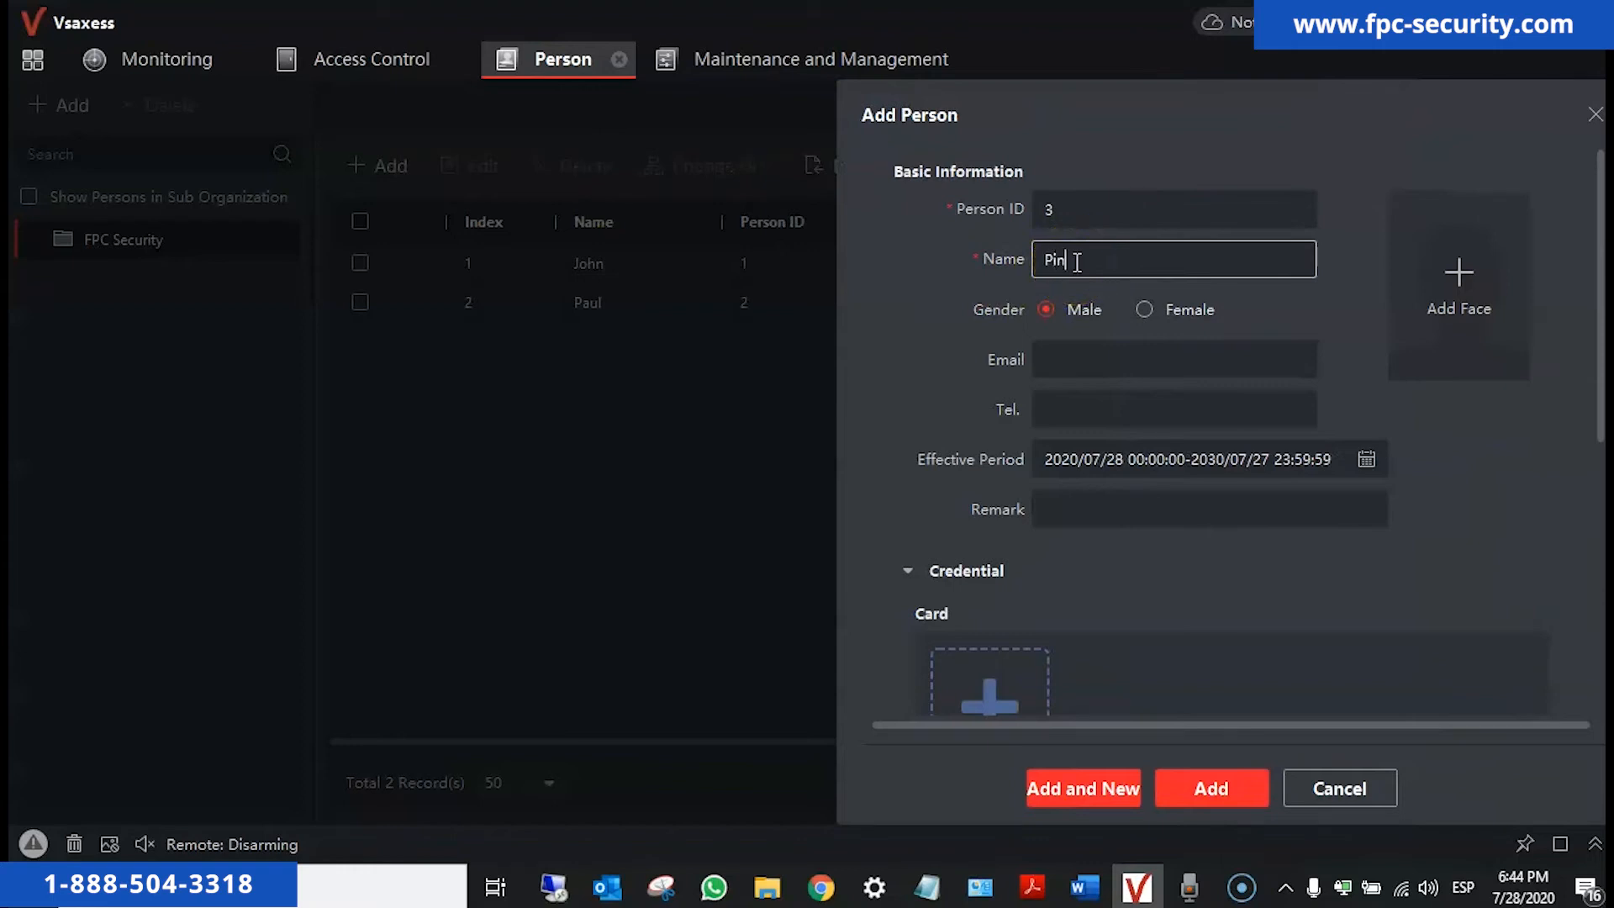
pyautogui.write('Pin Code')
pyautogui.scroll(-2, 1076, 277)
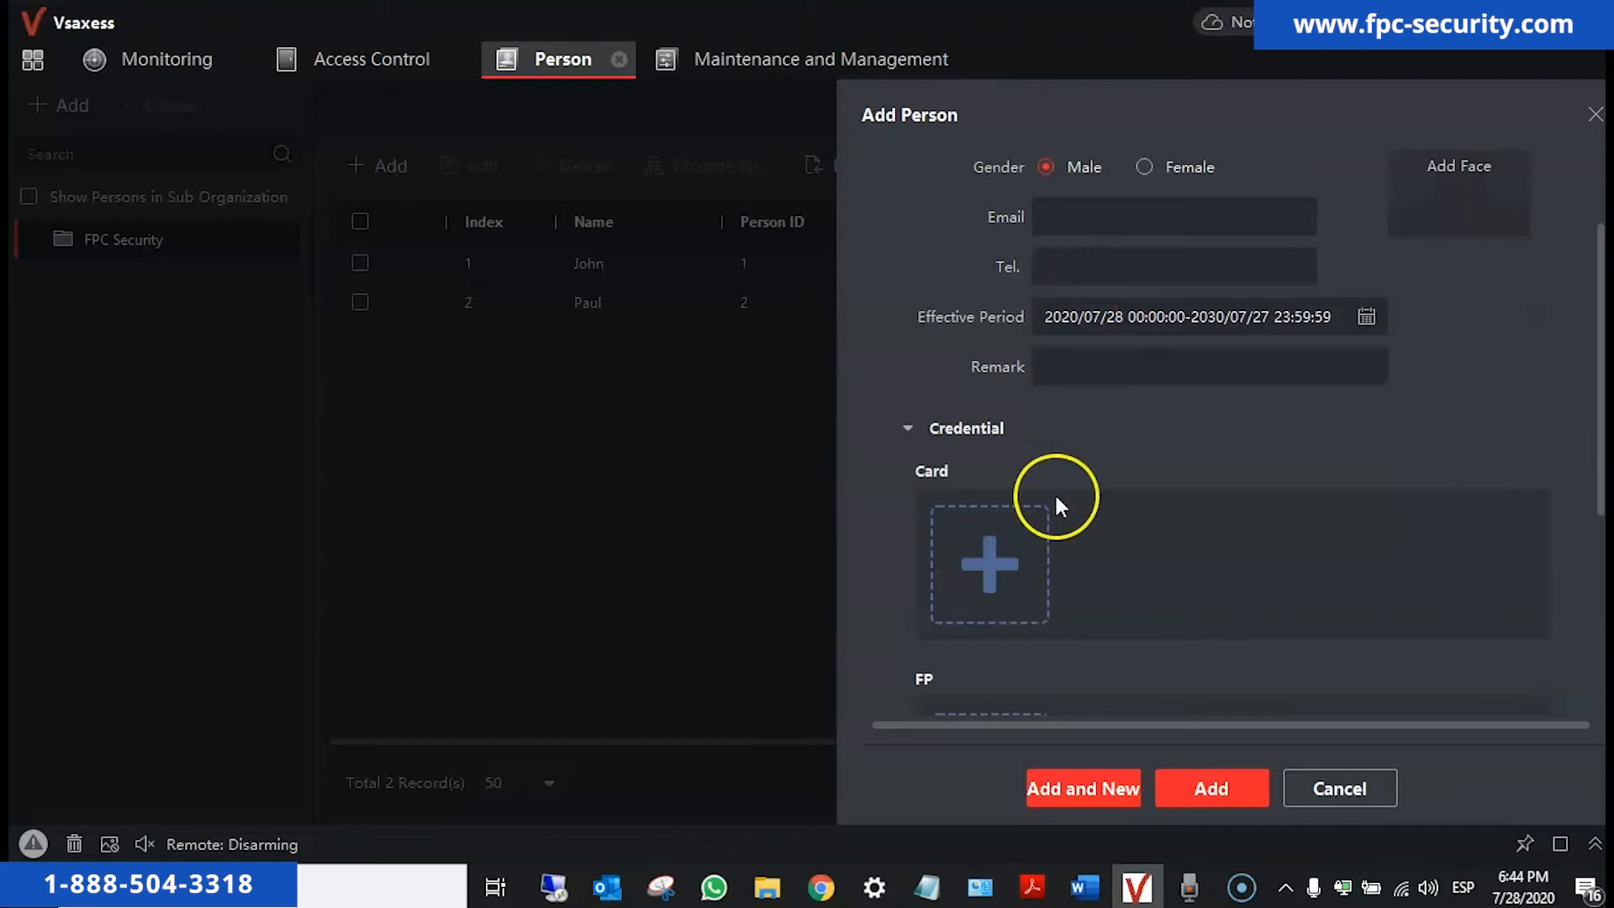
pyautogui.click(1019, 562)
pyautogui.click(821, 407)
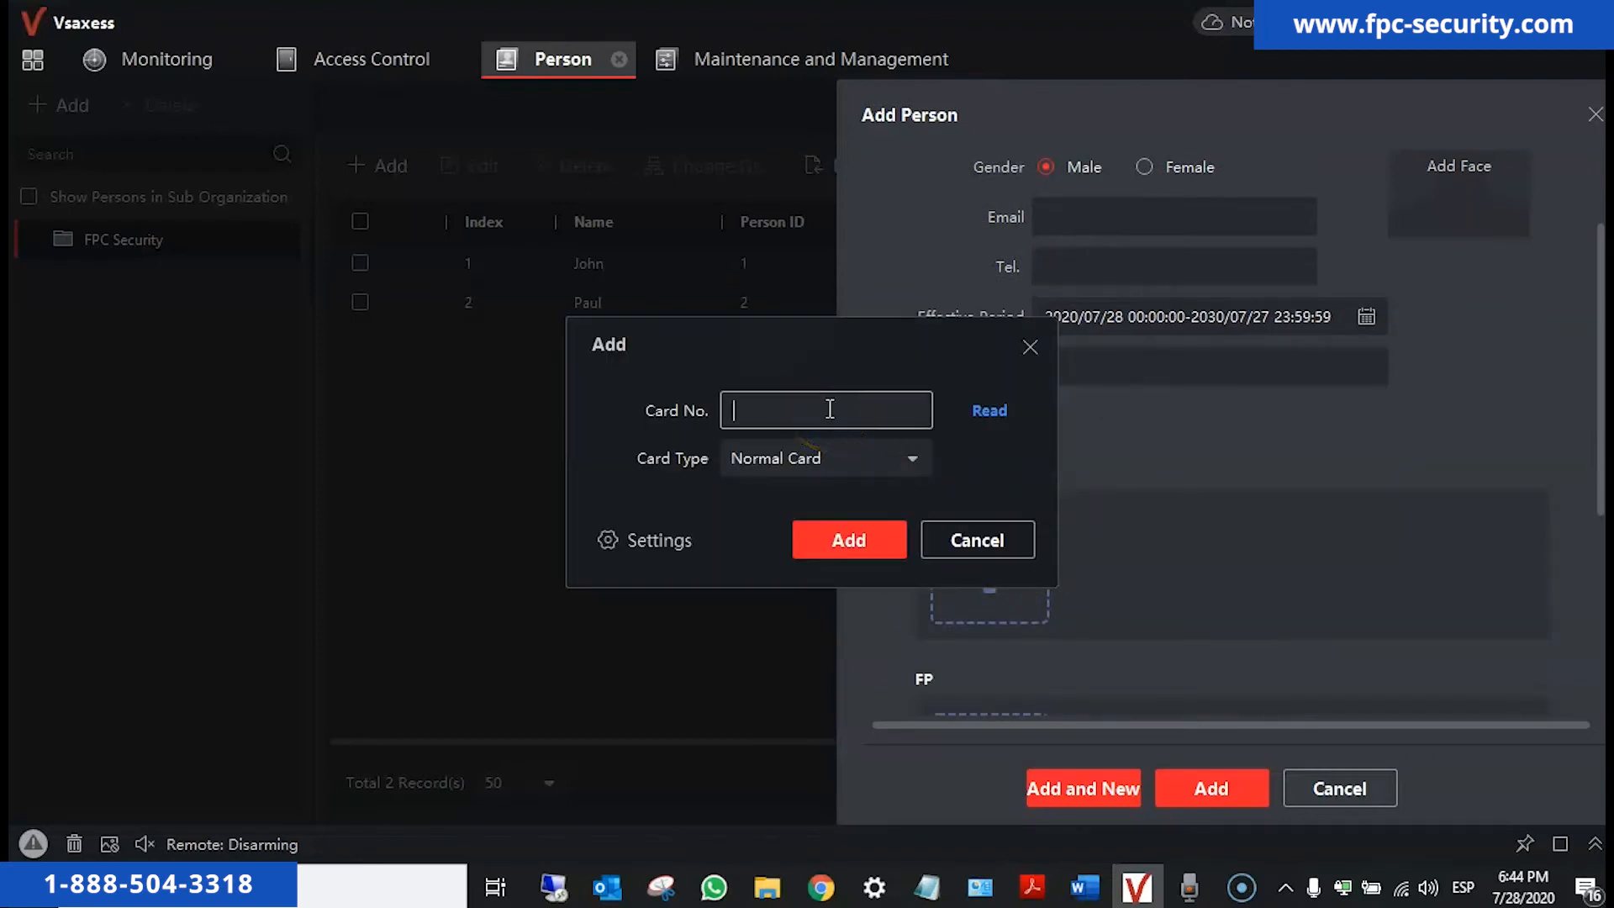
pyautogui.click(864, 530)
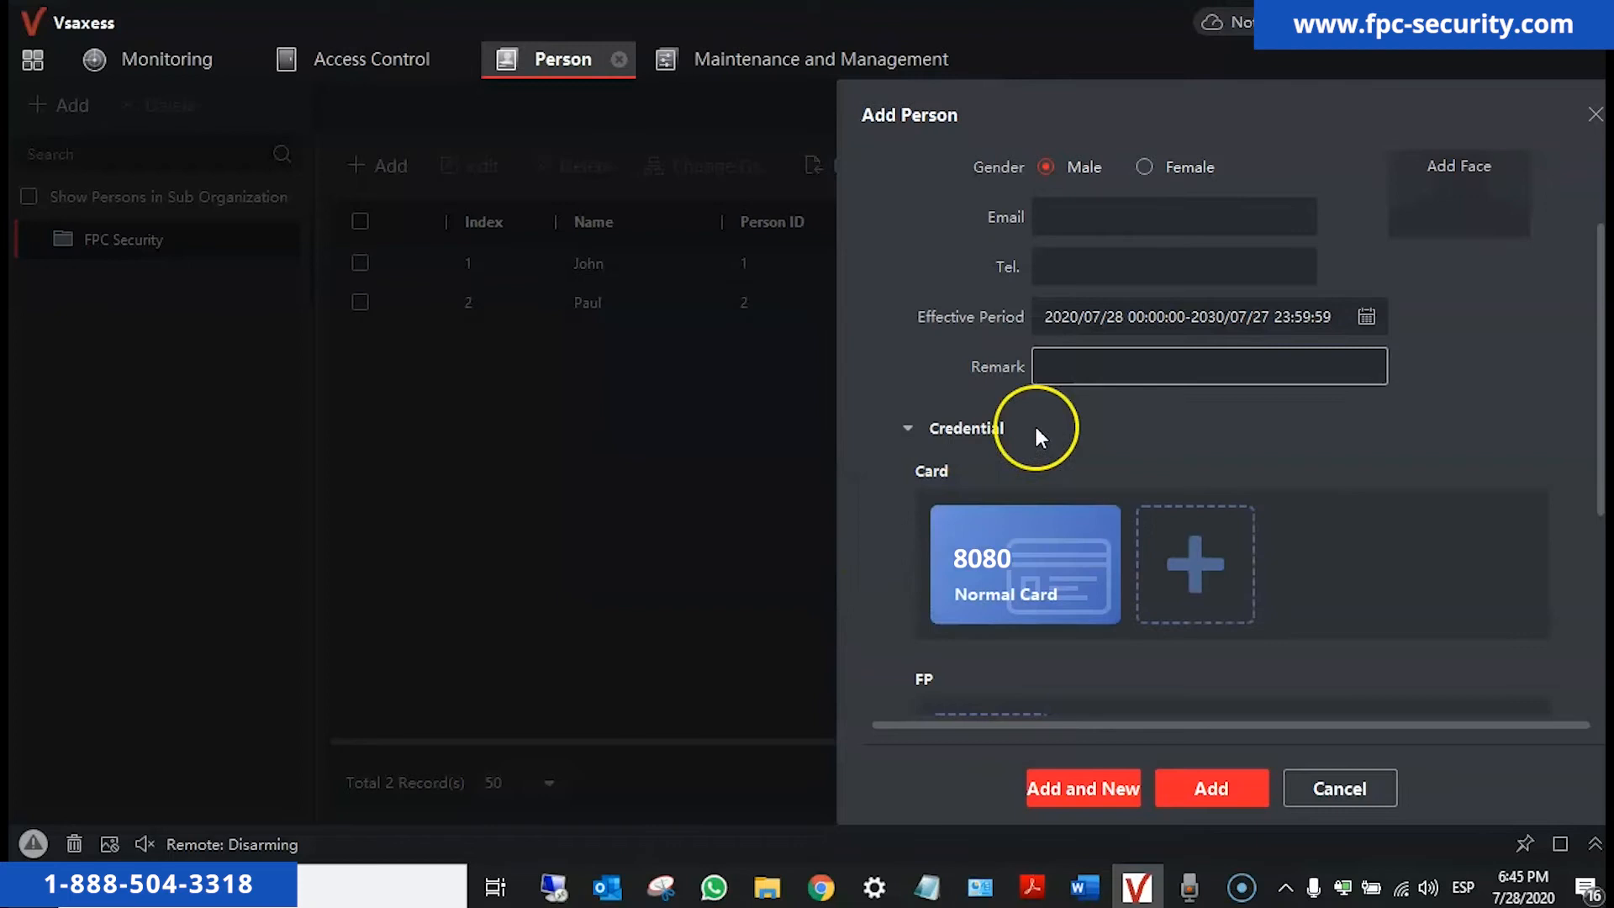
pyautogui.scroll(-2, 1127, 334)
pyautogui.click(1222, 792)
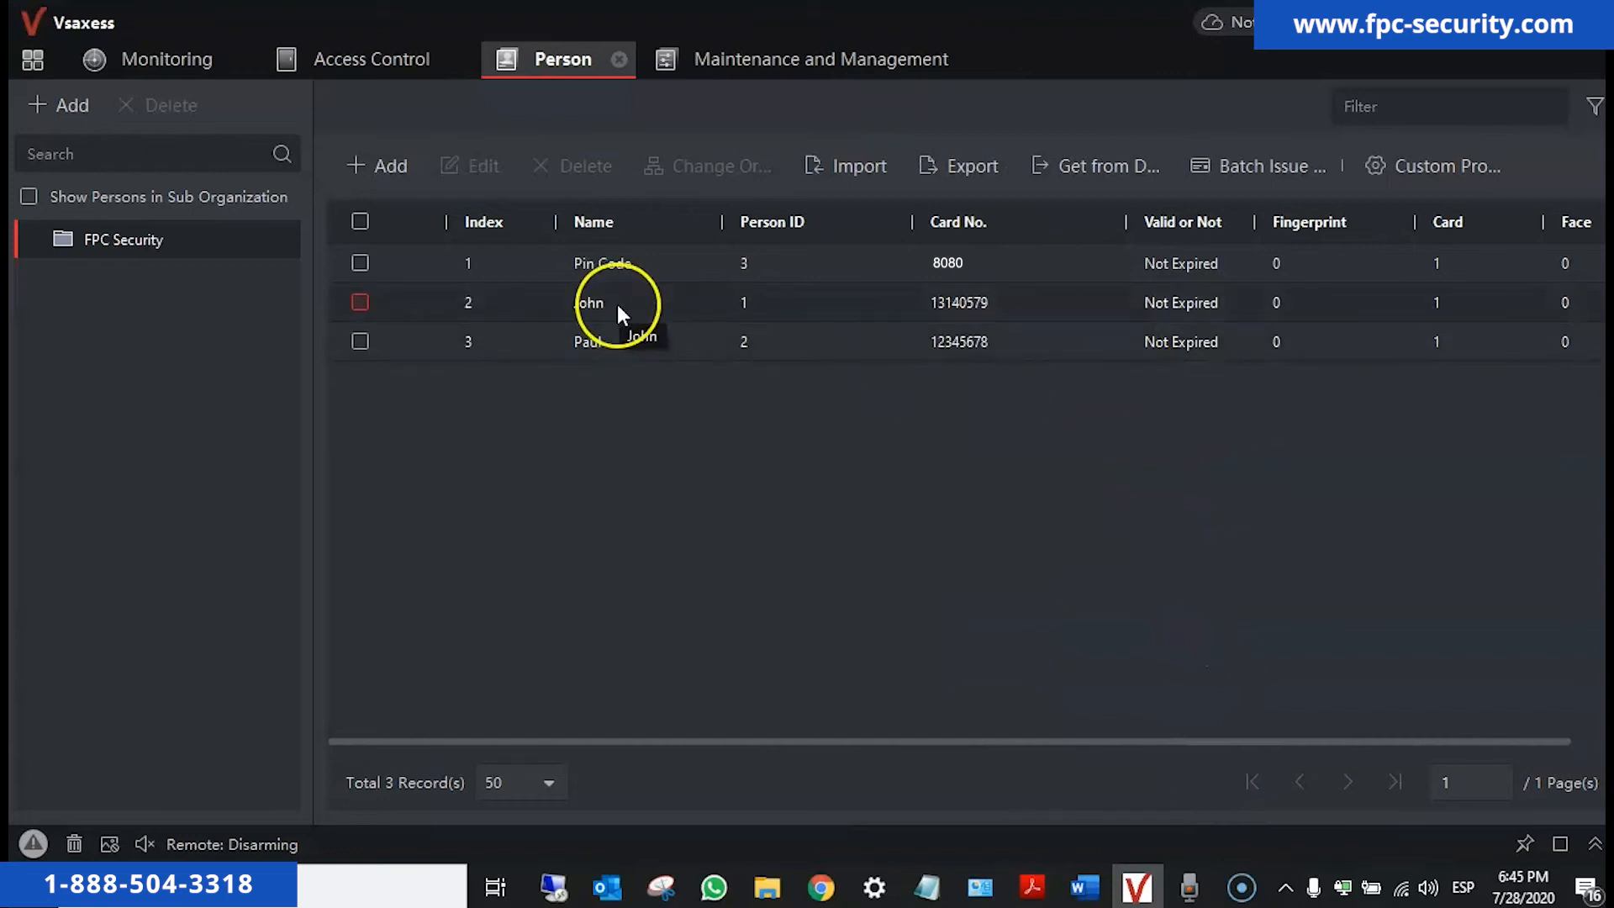
# - Add Pin Code from FPC Security to the General access group, save, and apply to the device
pyautogui.click(362, 64)
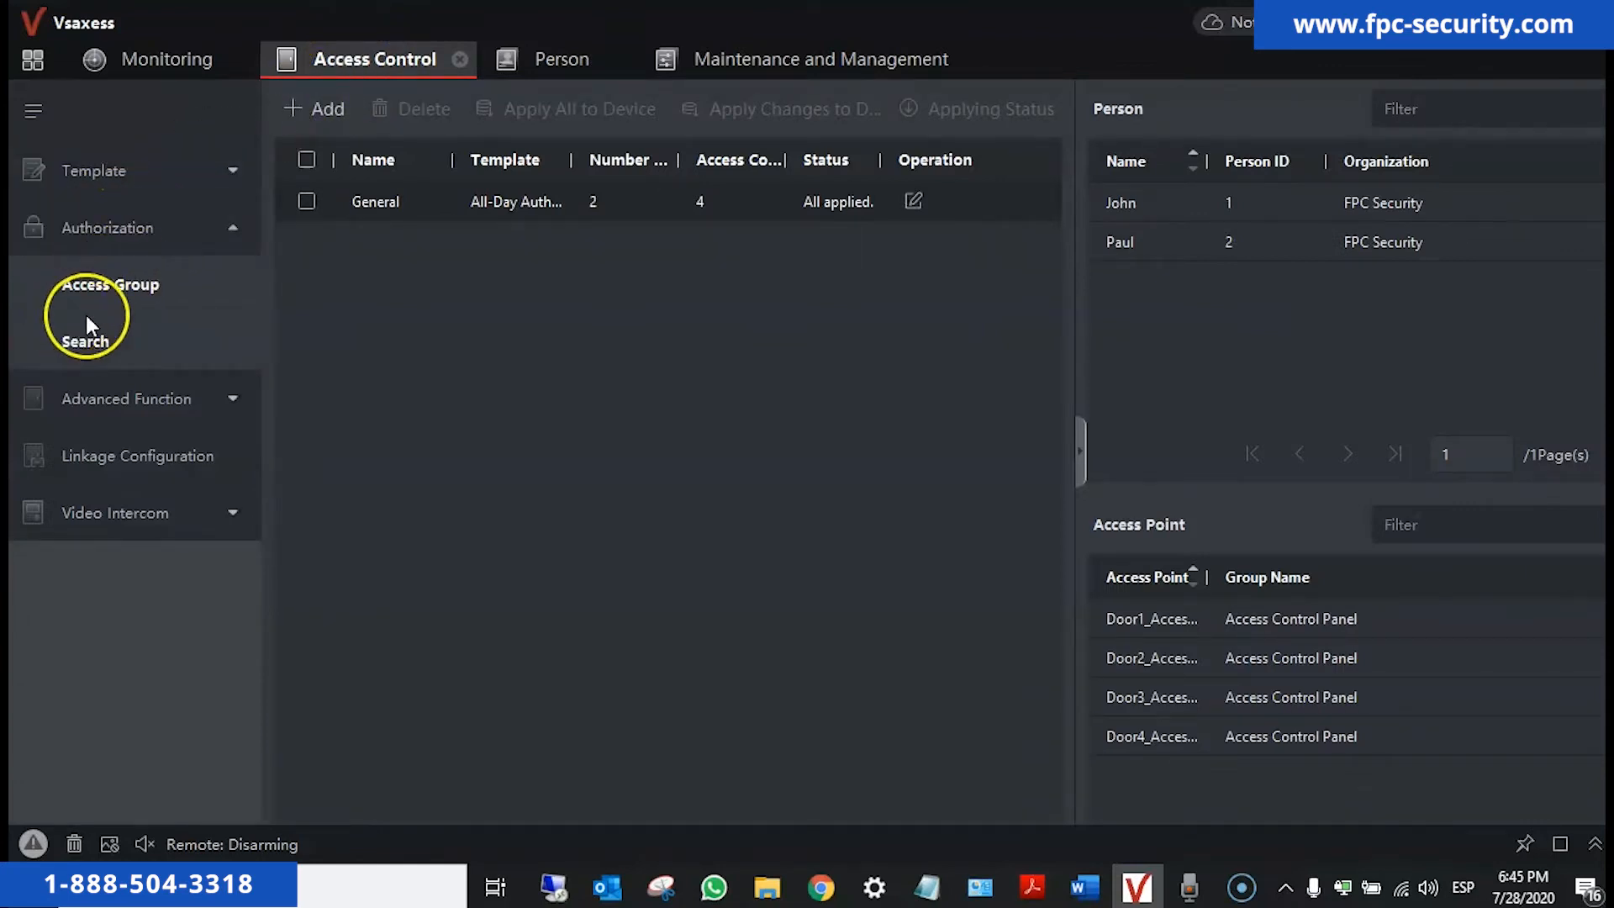
pyautogui.click(306, 202)
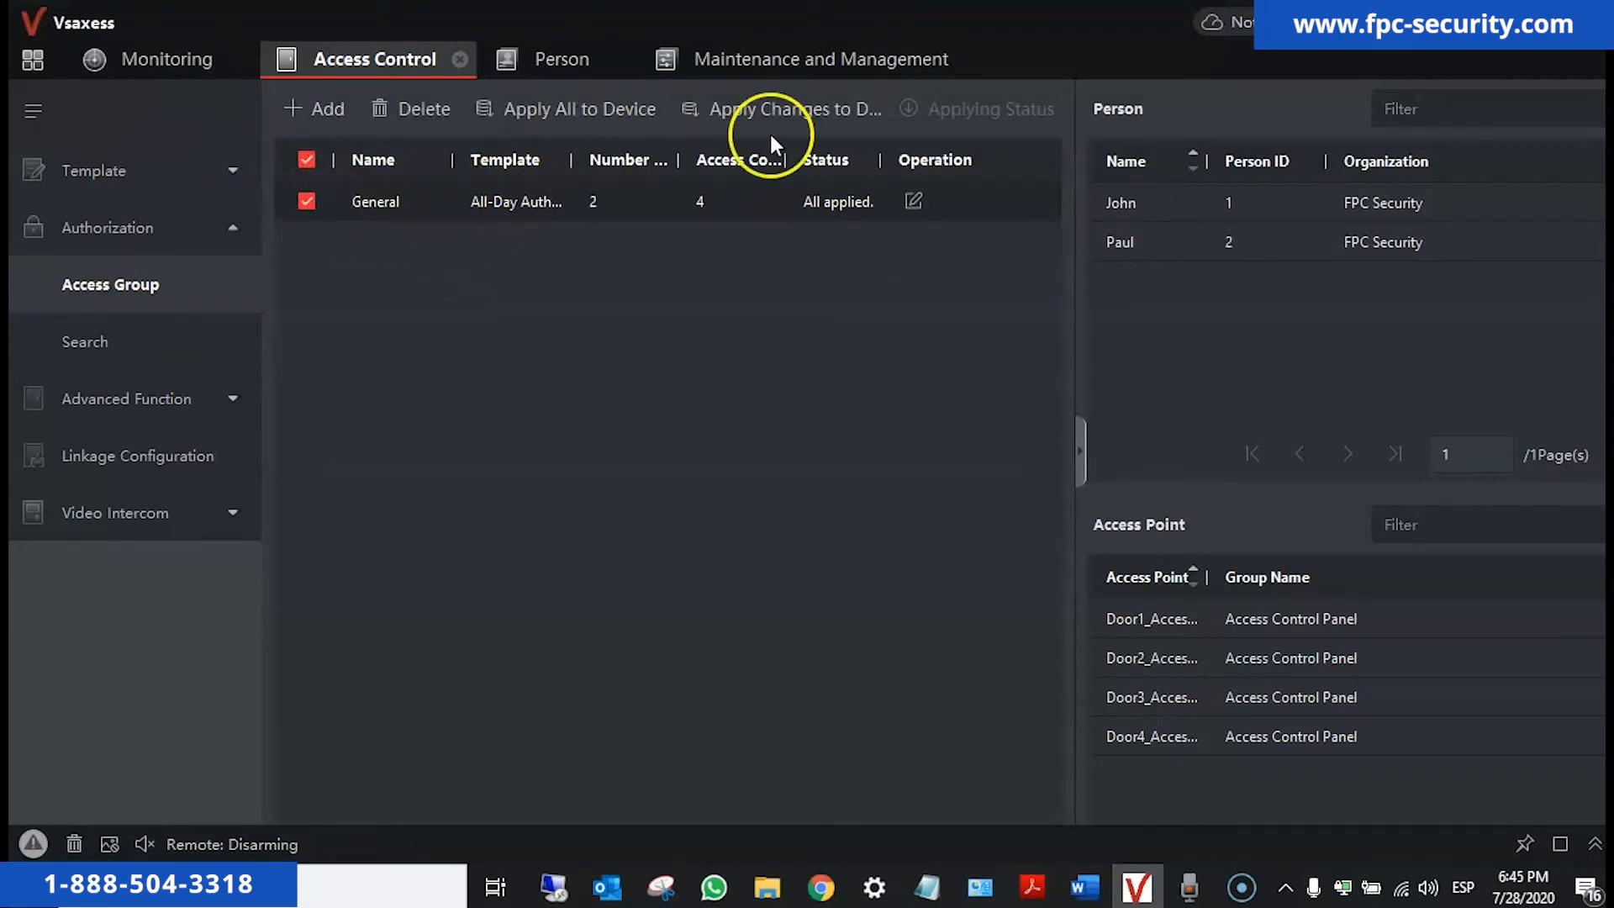
pyautogui.click(915, 202)
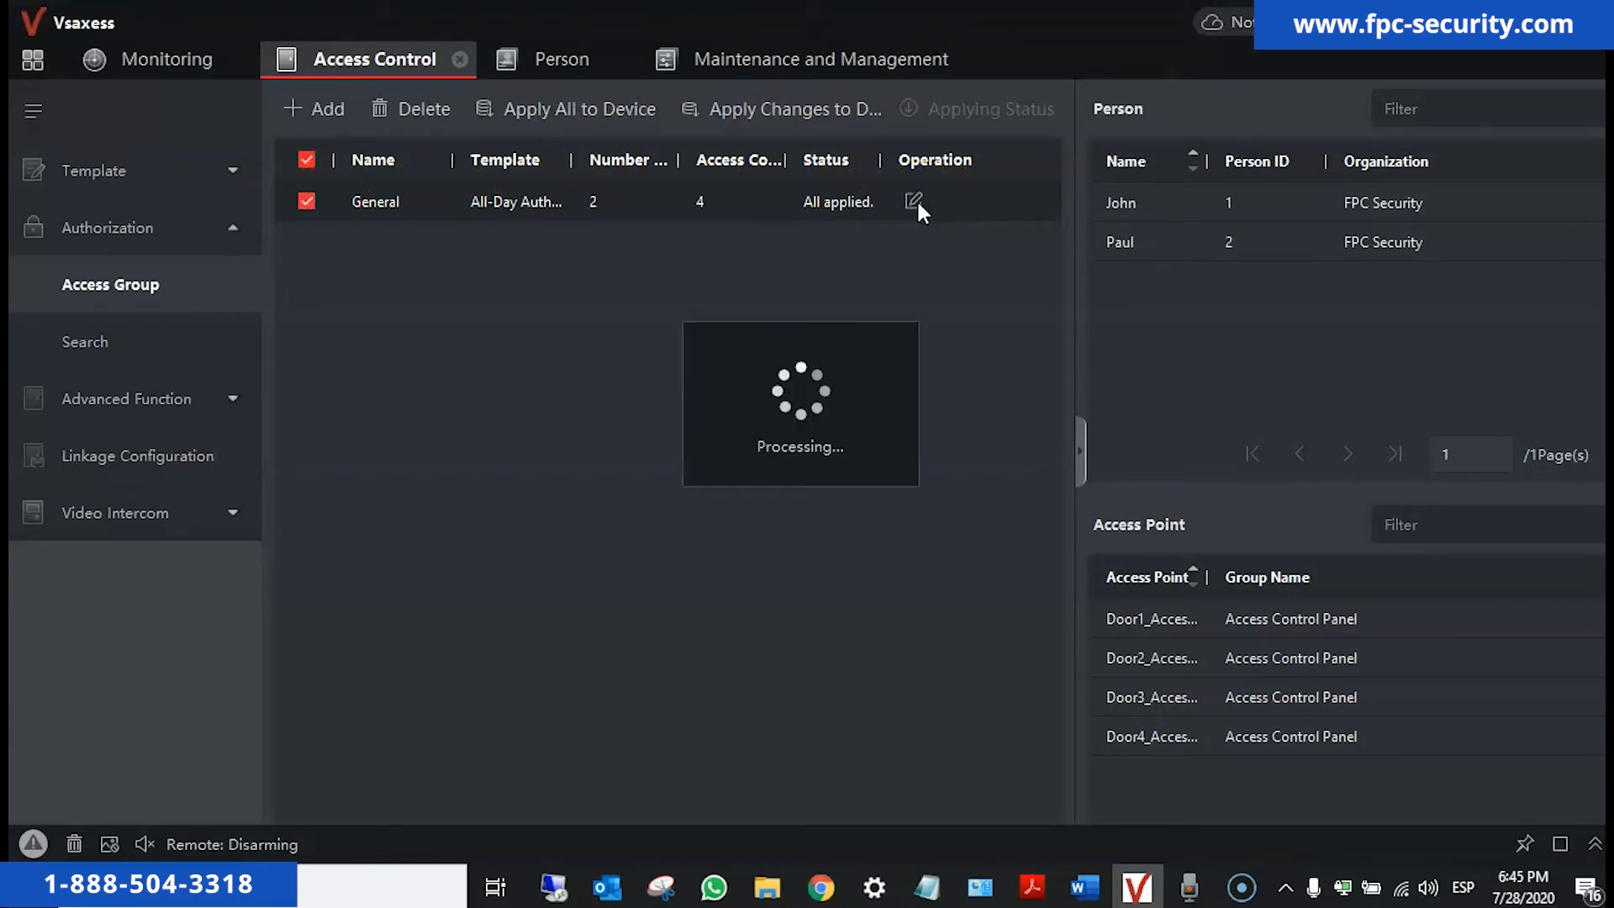
pyautogui.click(1017, 337)
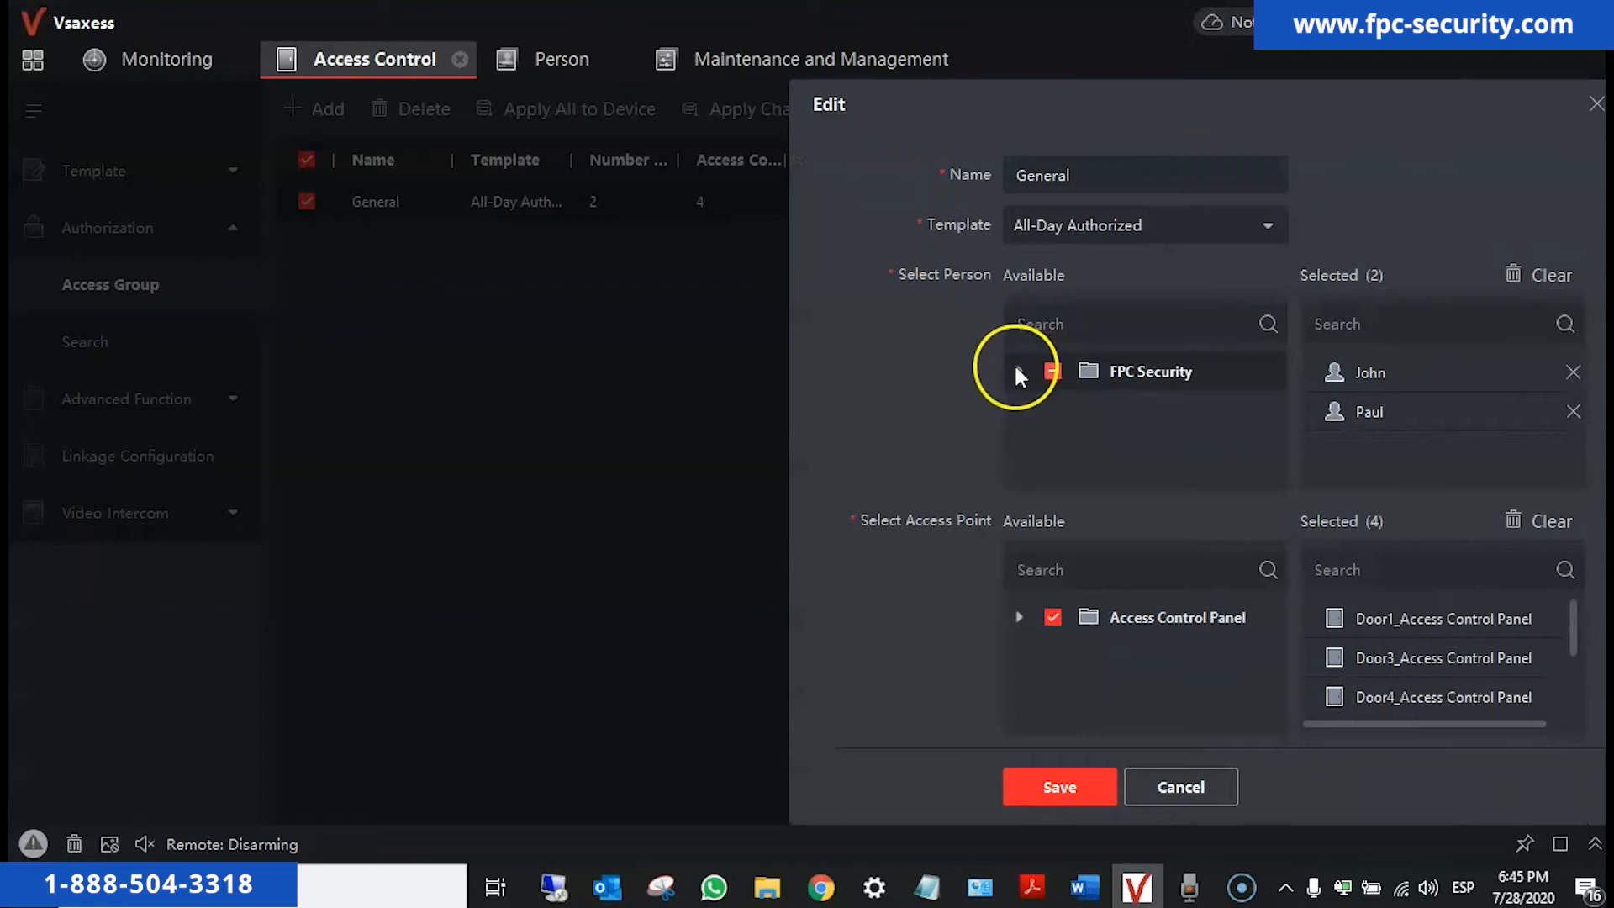
pyautogui.click(1018, 367)
pyautogui.scroll(-1, 1126, 378)
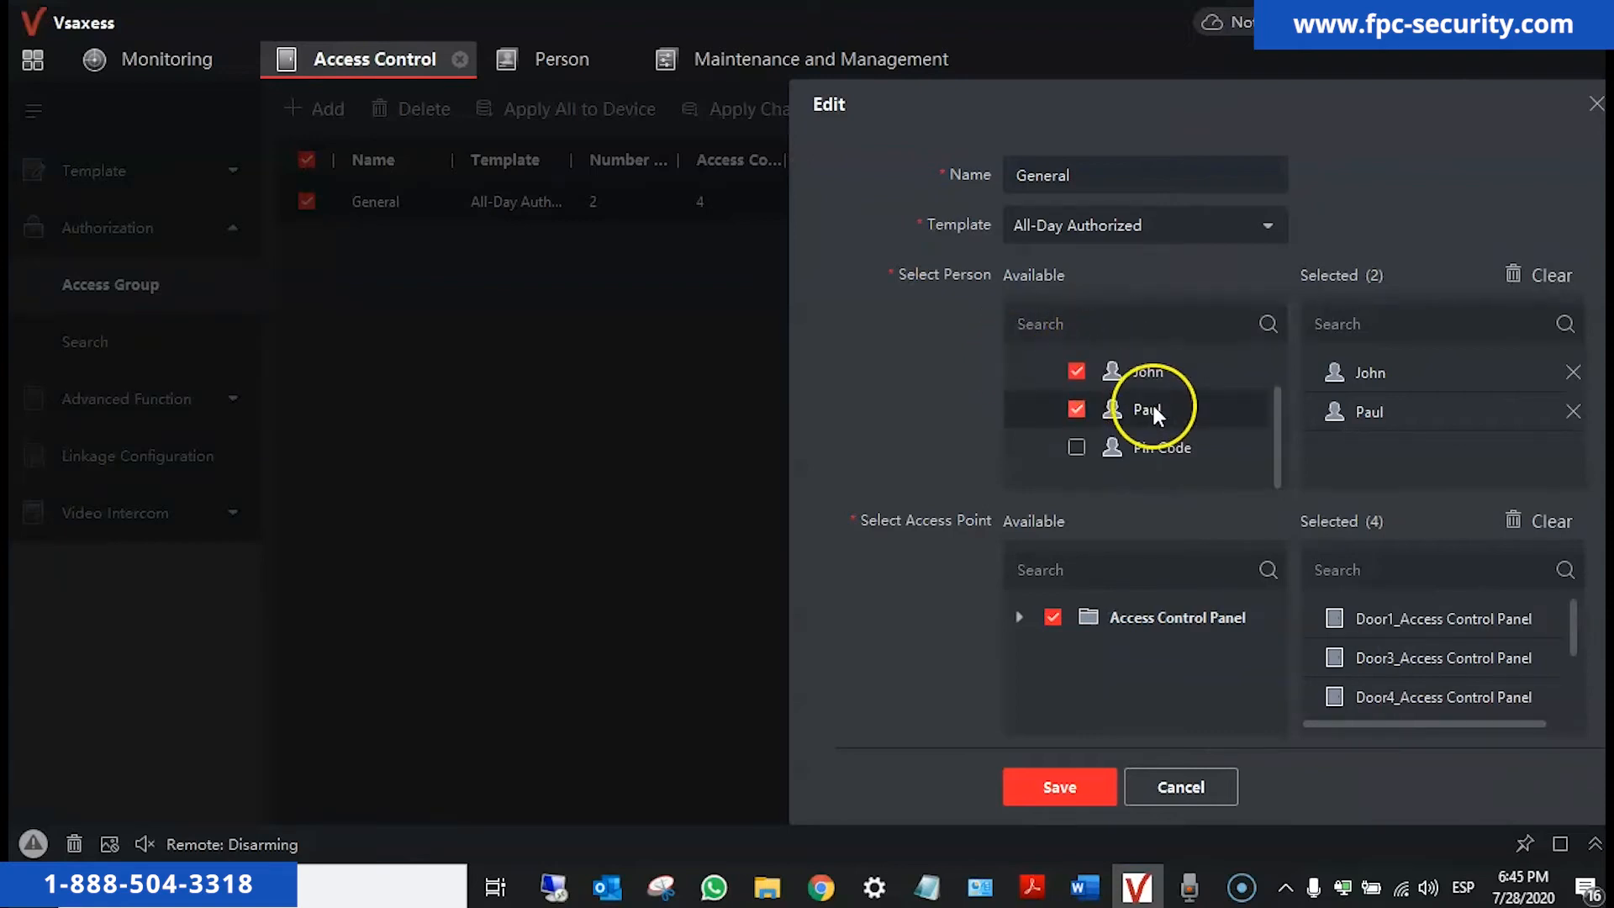
pyautogui.click(1076, 447)
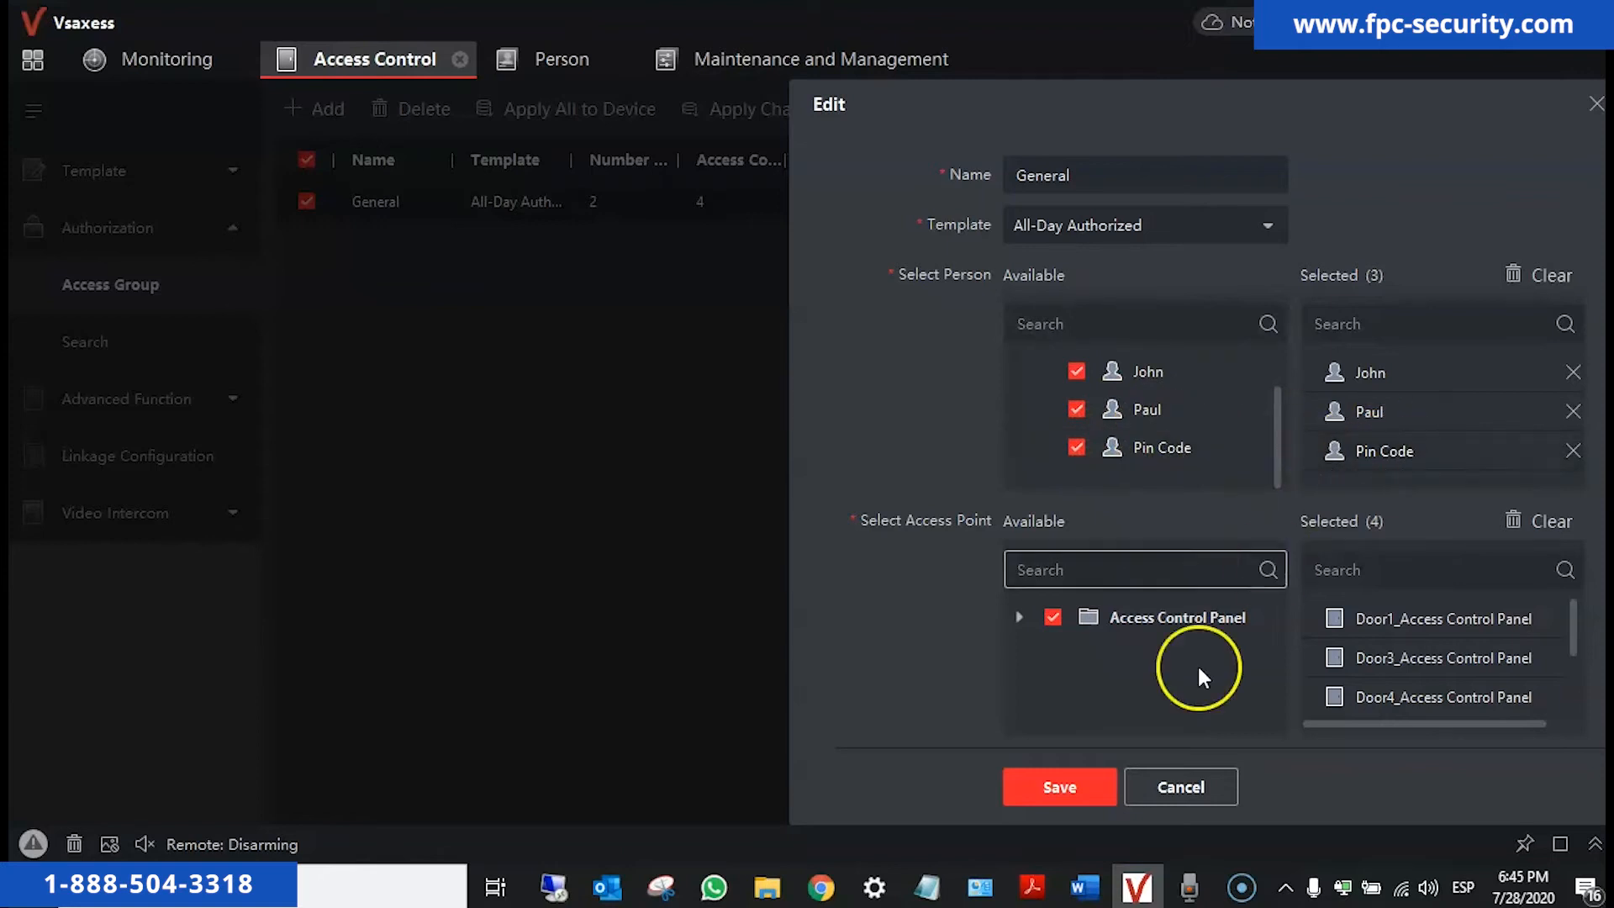
pyautogui.click(1072, 790)
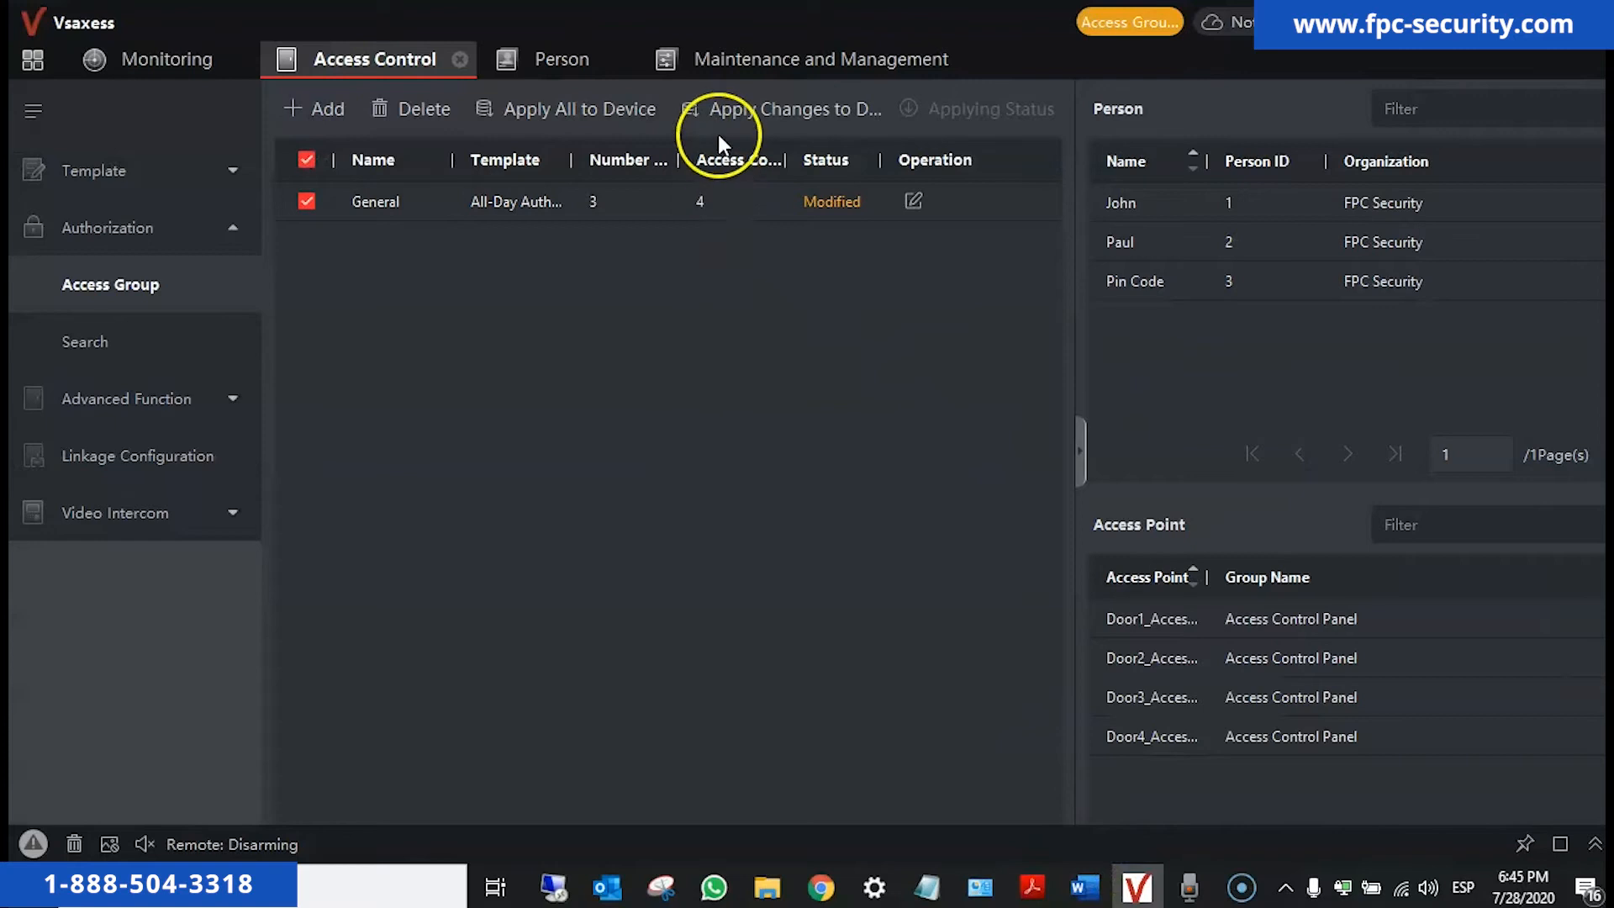
pyautogui.click(741, 109)
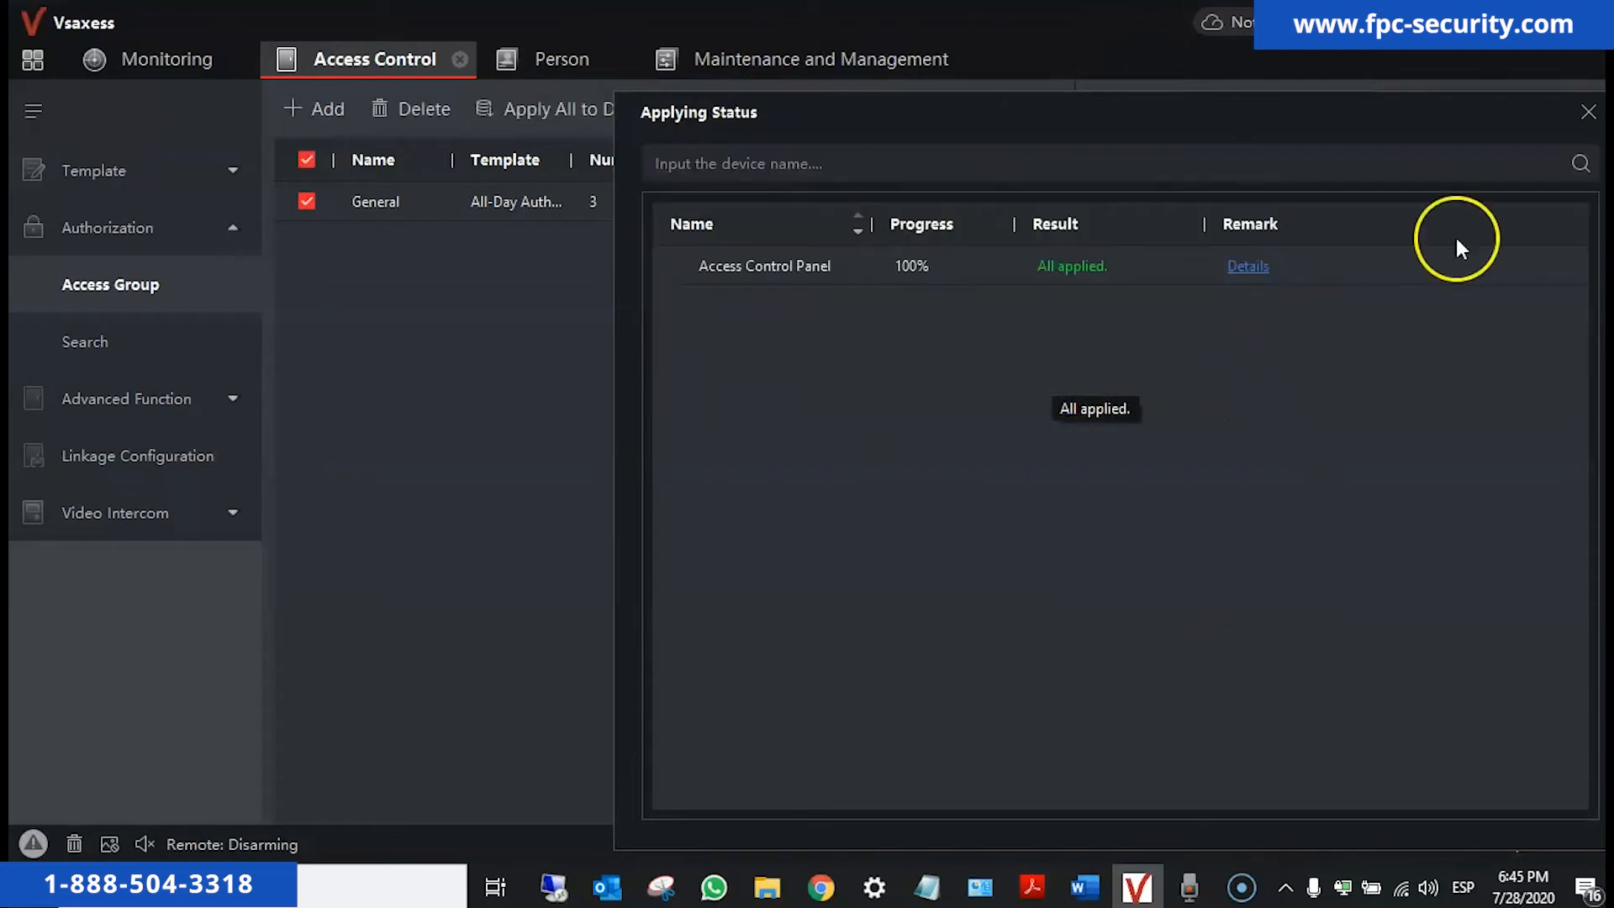
pyautogui.click(1588, 112)
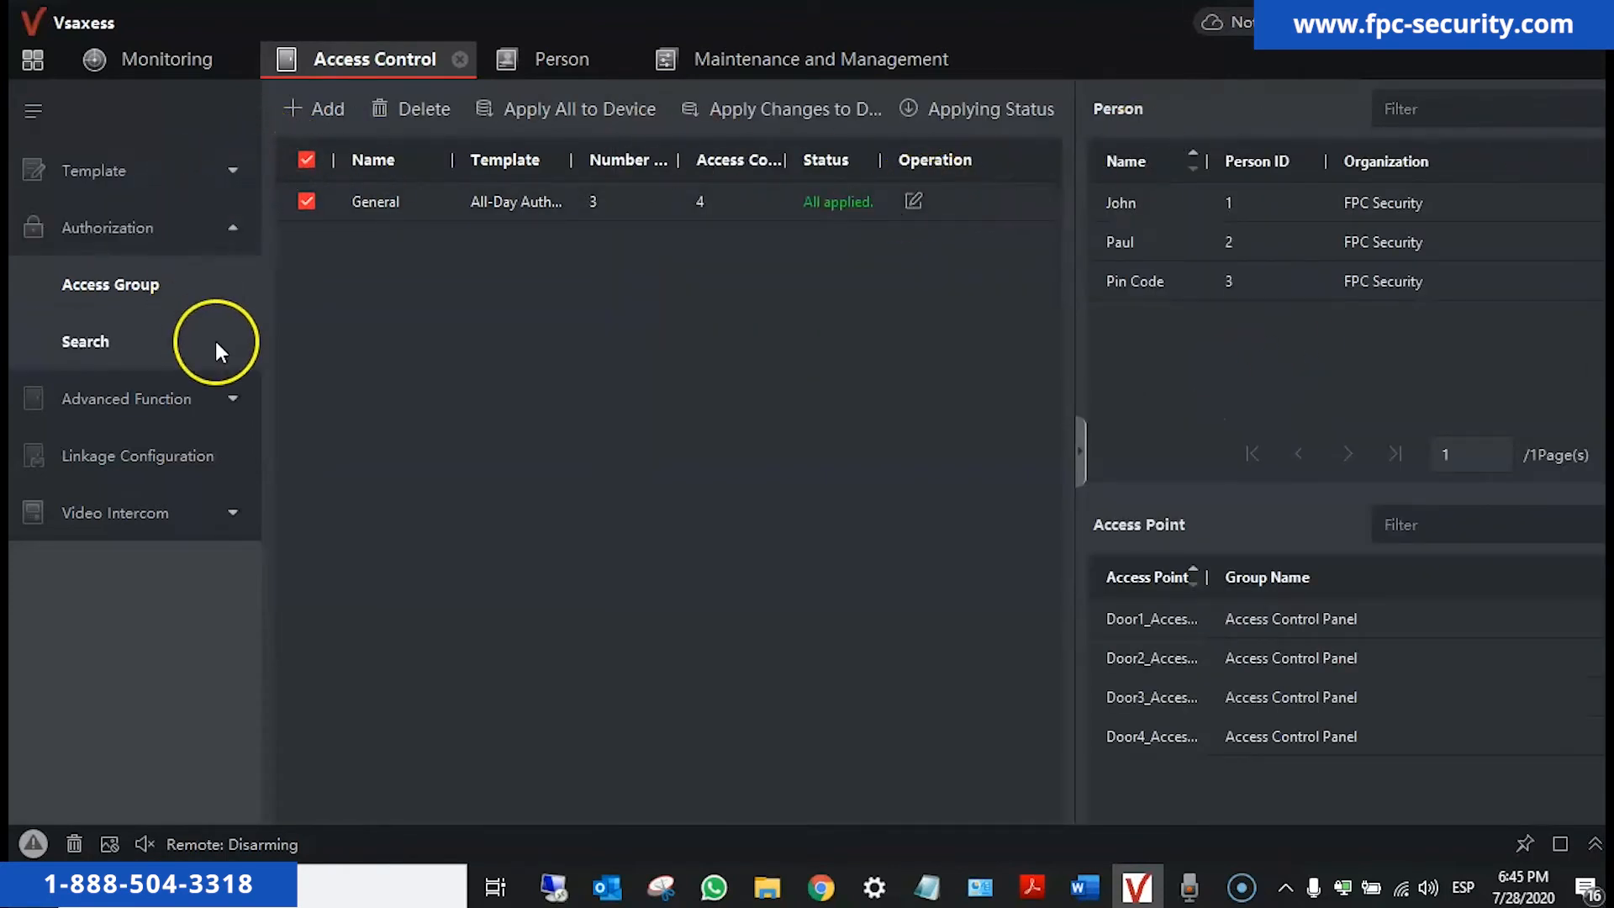
# - Add Card/PIN as a supported authentication mode for Entrance Card Reader1
pyautogui.click(232, 400)
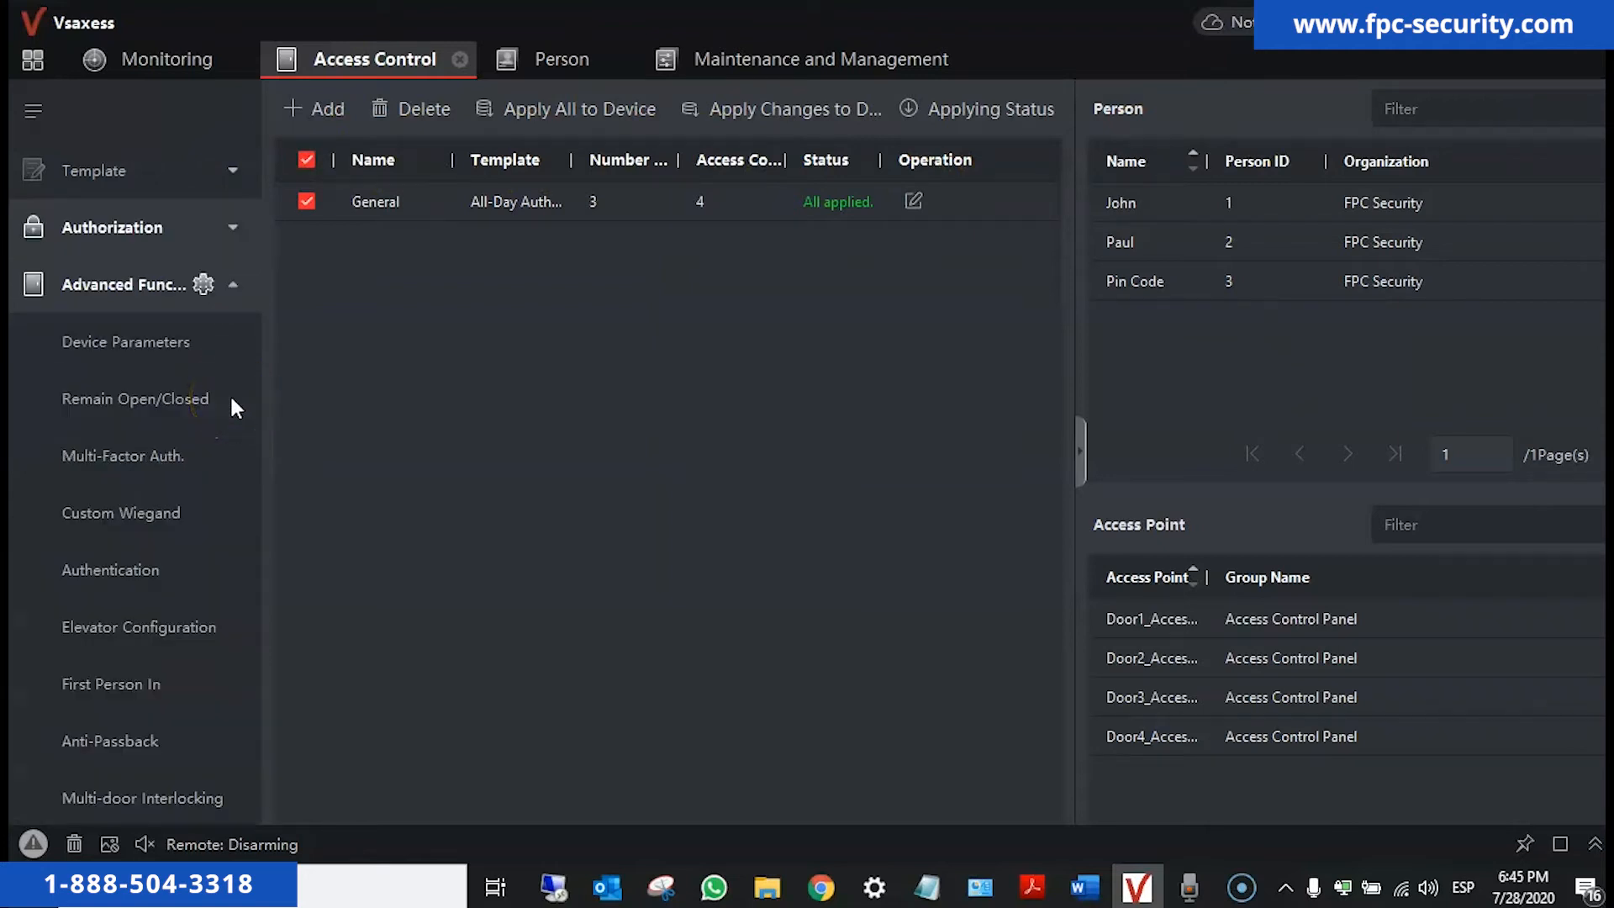
pyautogui.click(243, 353)
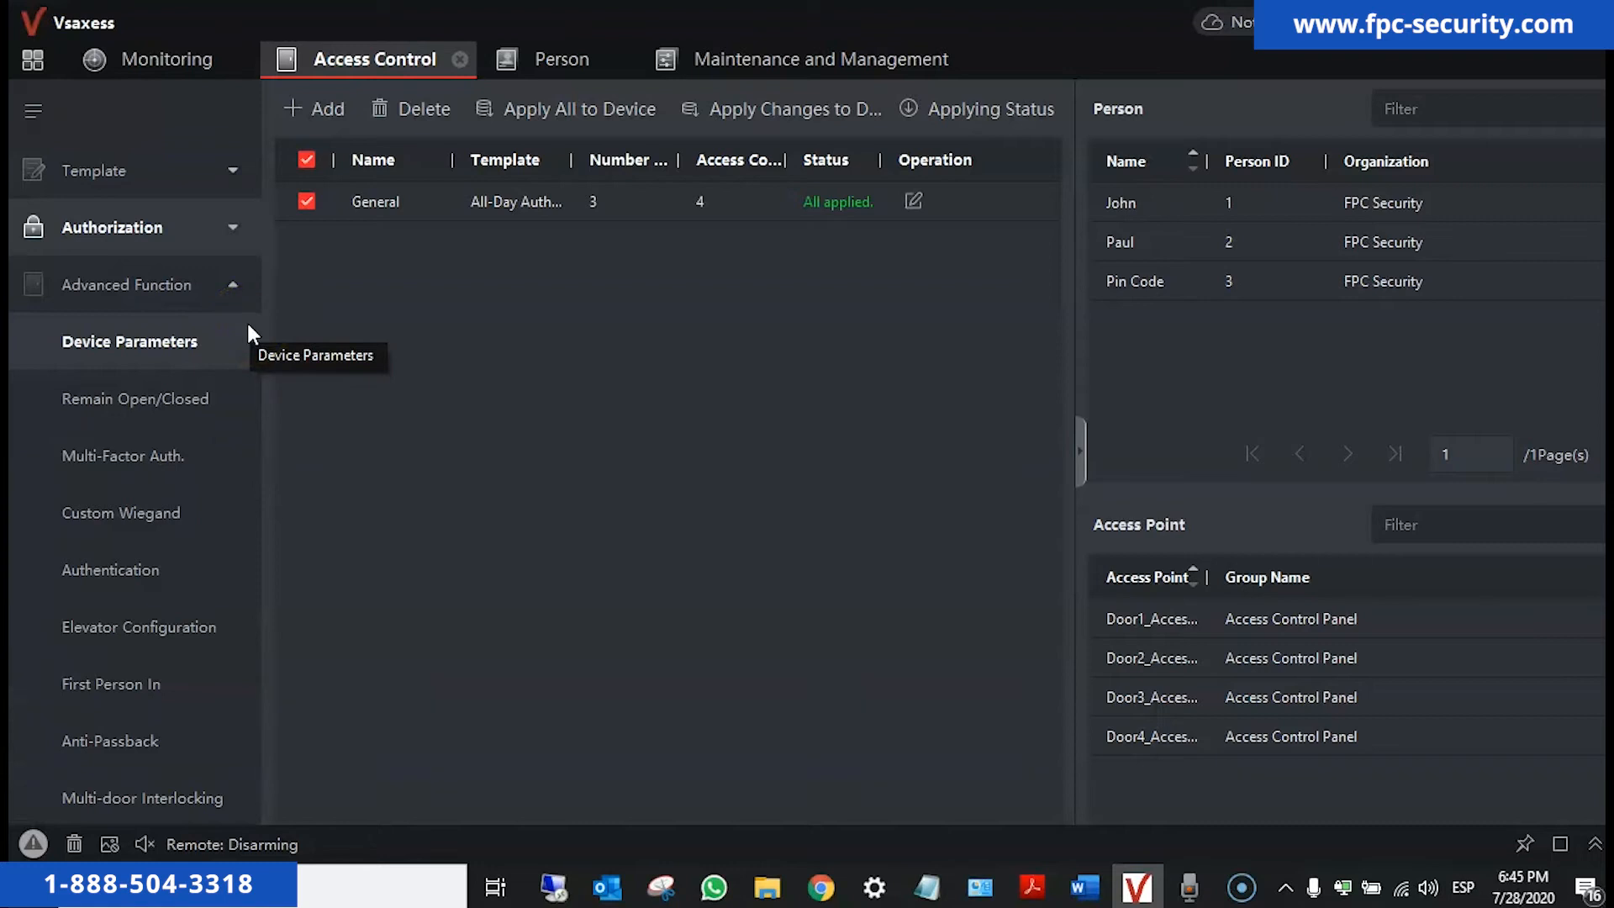
pyautogui.scroll(-3, 248, 328)
pyautogui.click(151, 403)
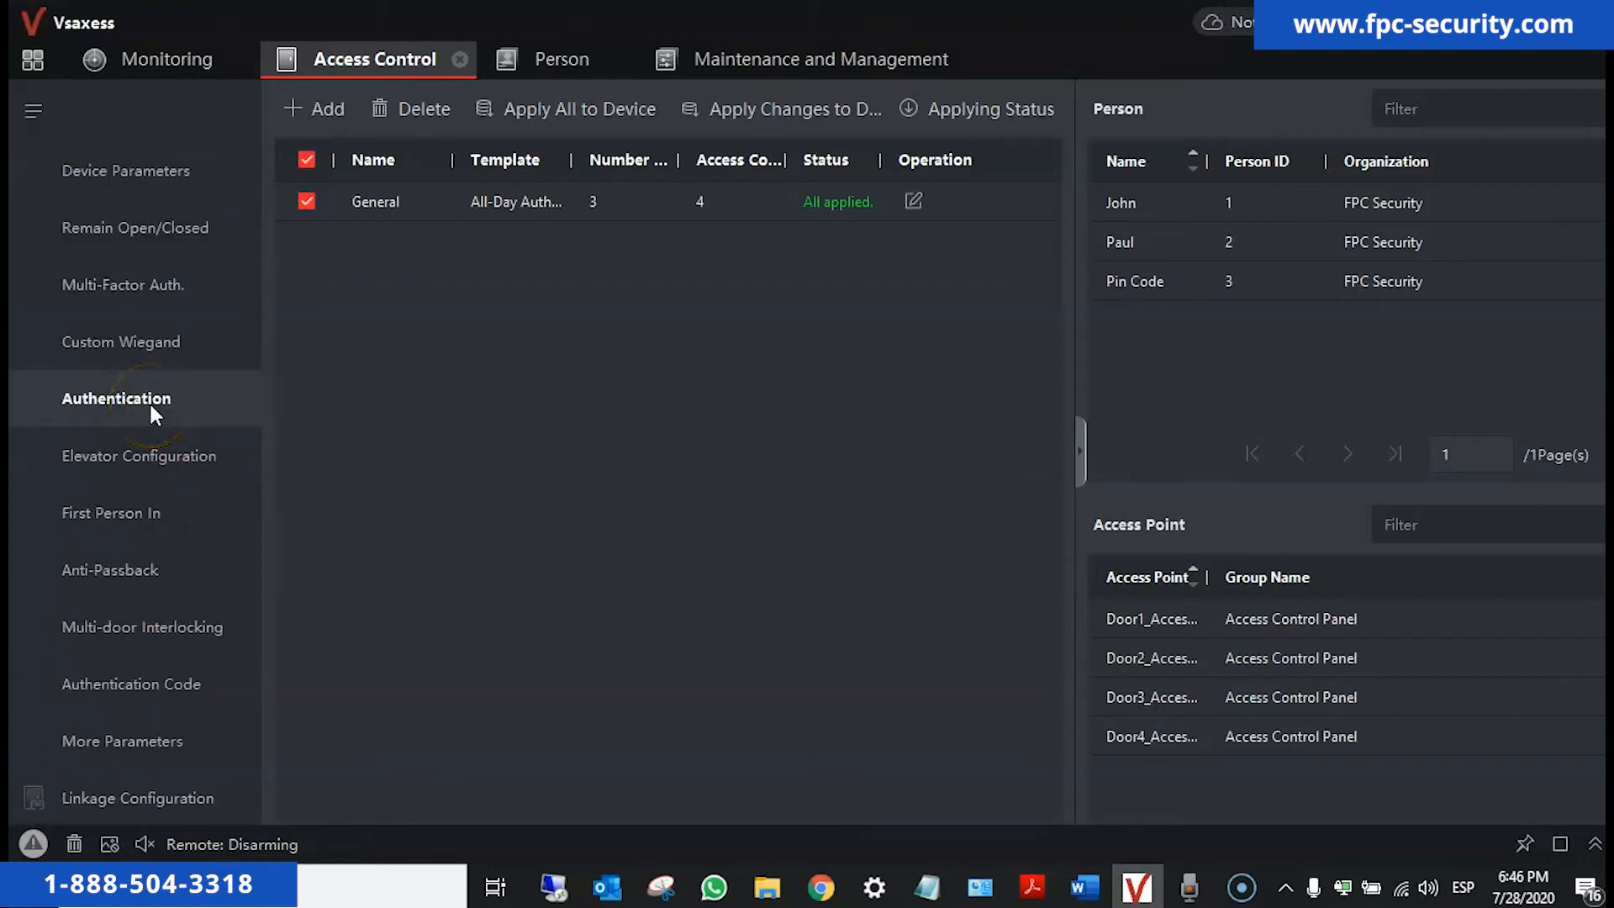
pyautogui.click(353, 347)
pyautogui.click(452, 205)
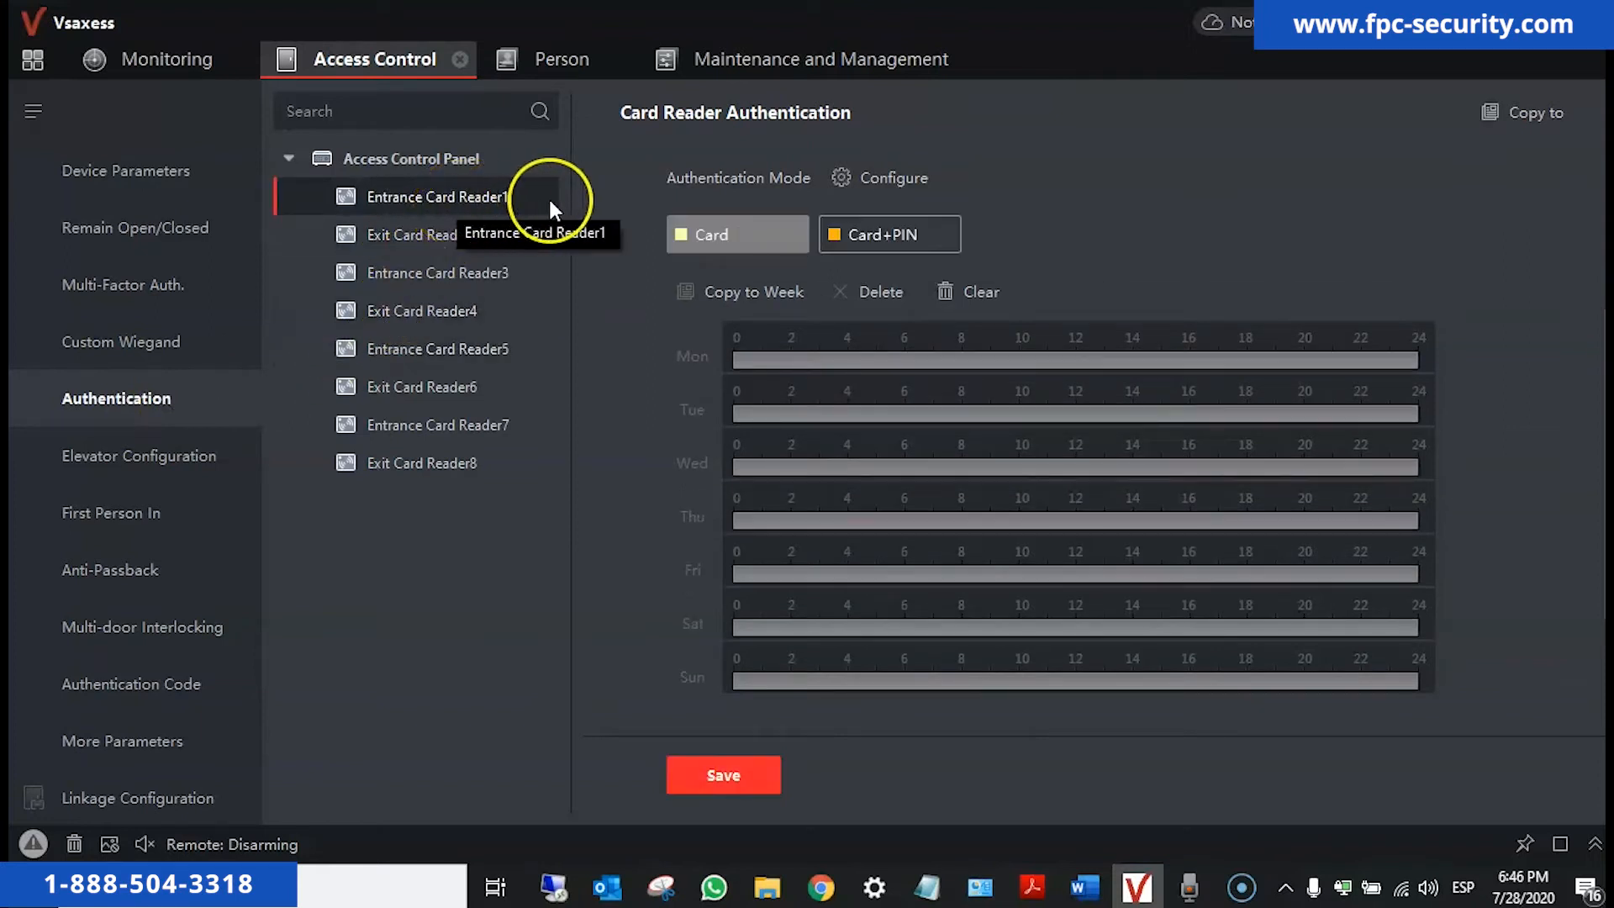
pyautogui.click(905, 180)
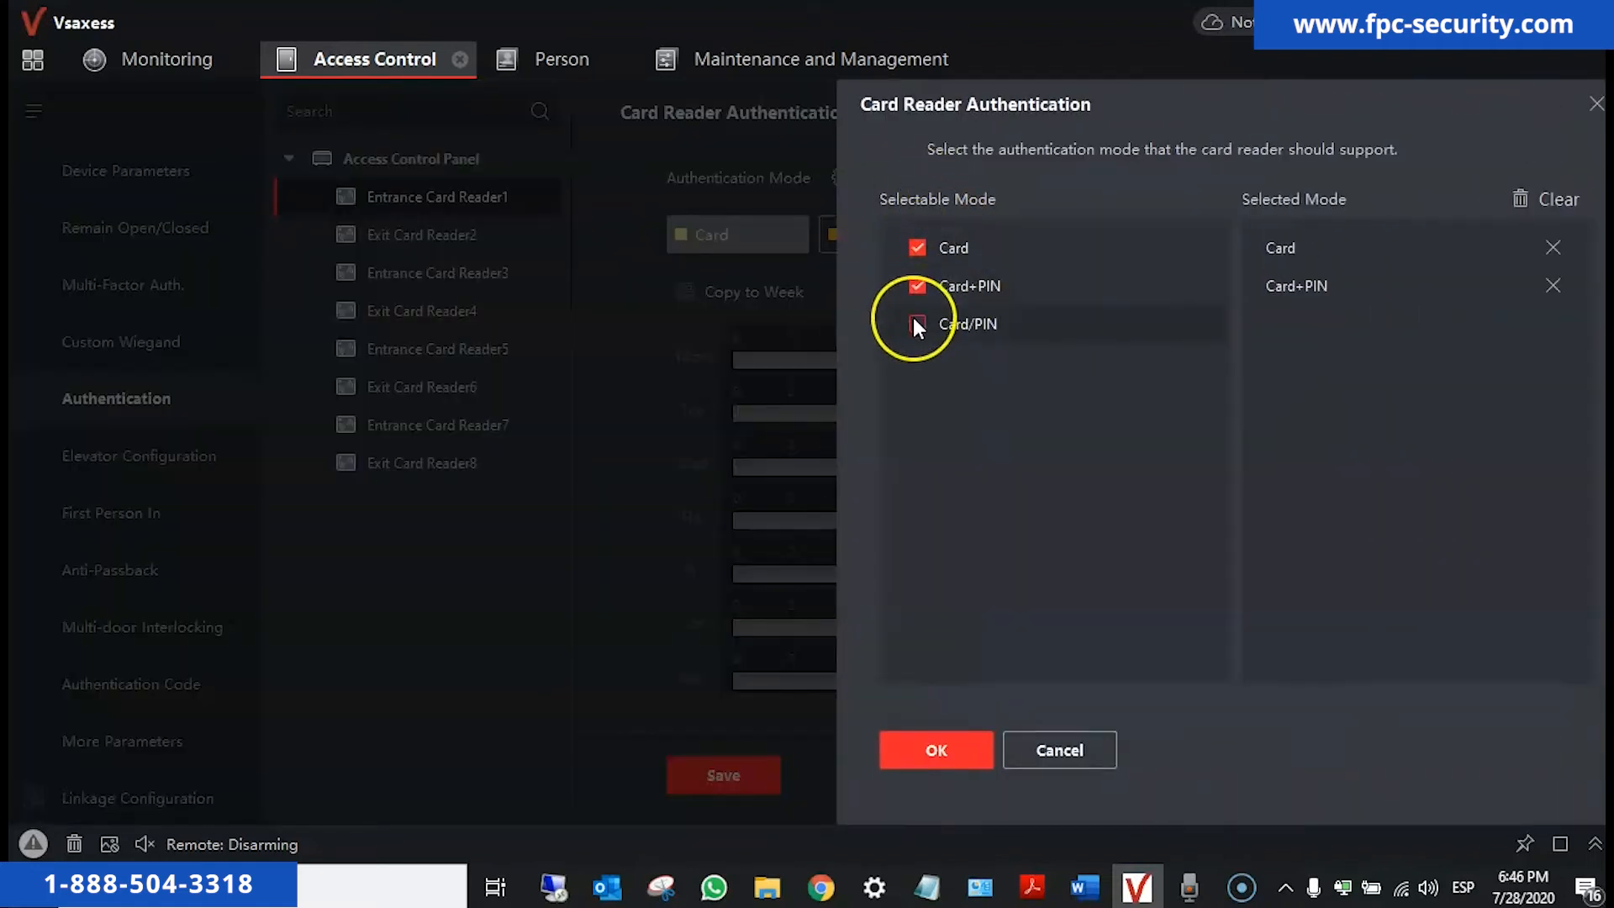
pyautogui.click(917, 324)
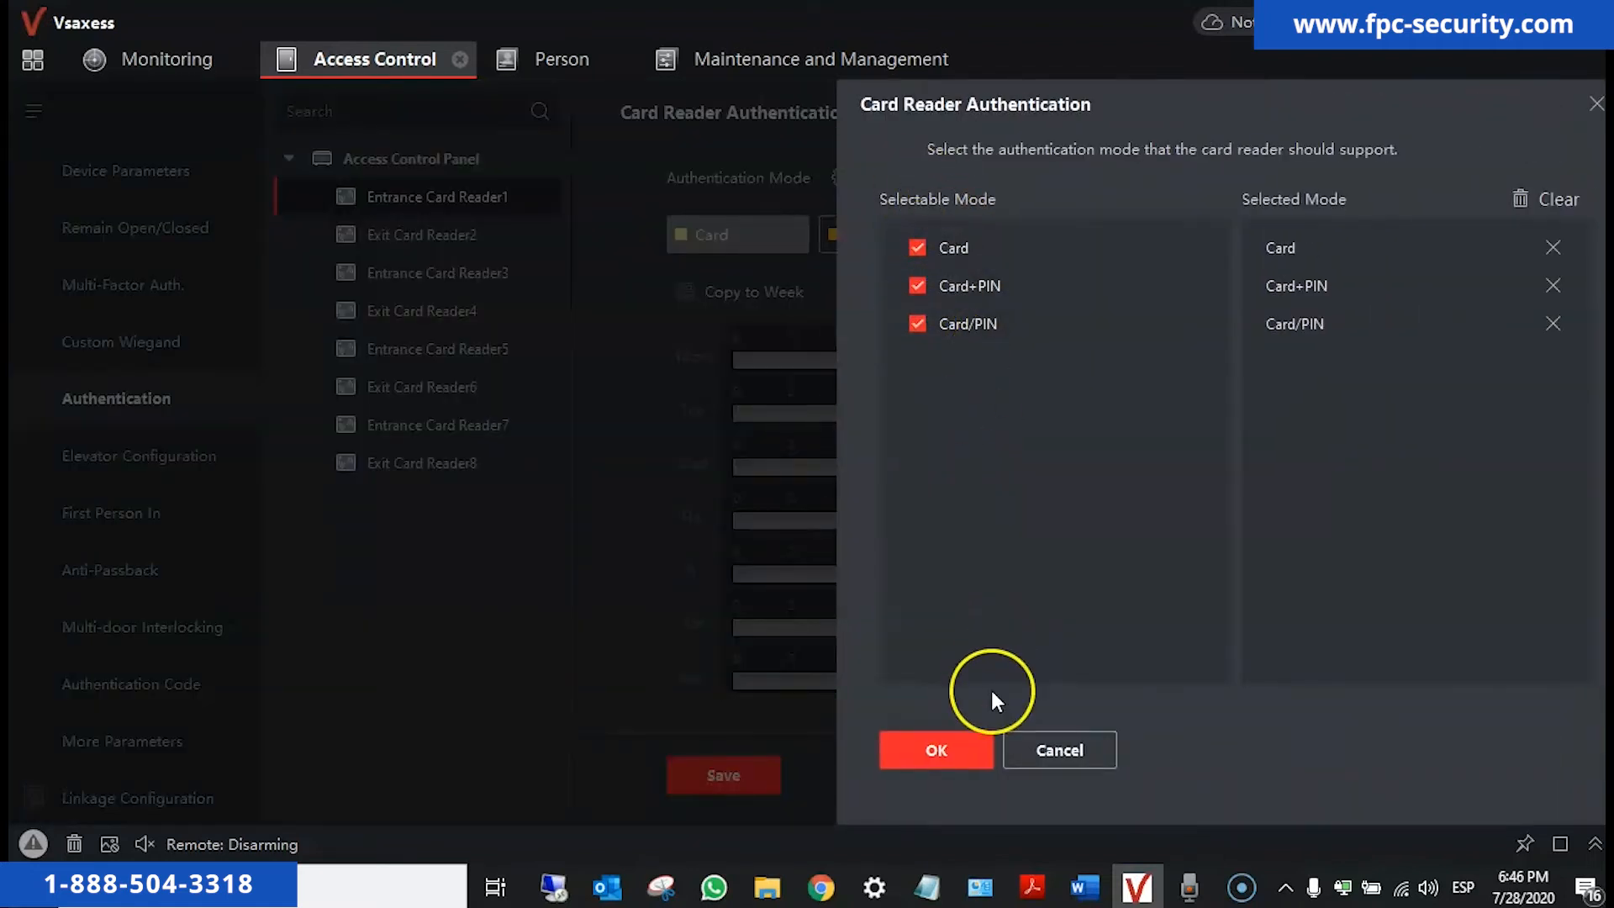
pyautogui.click(967, 744)
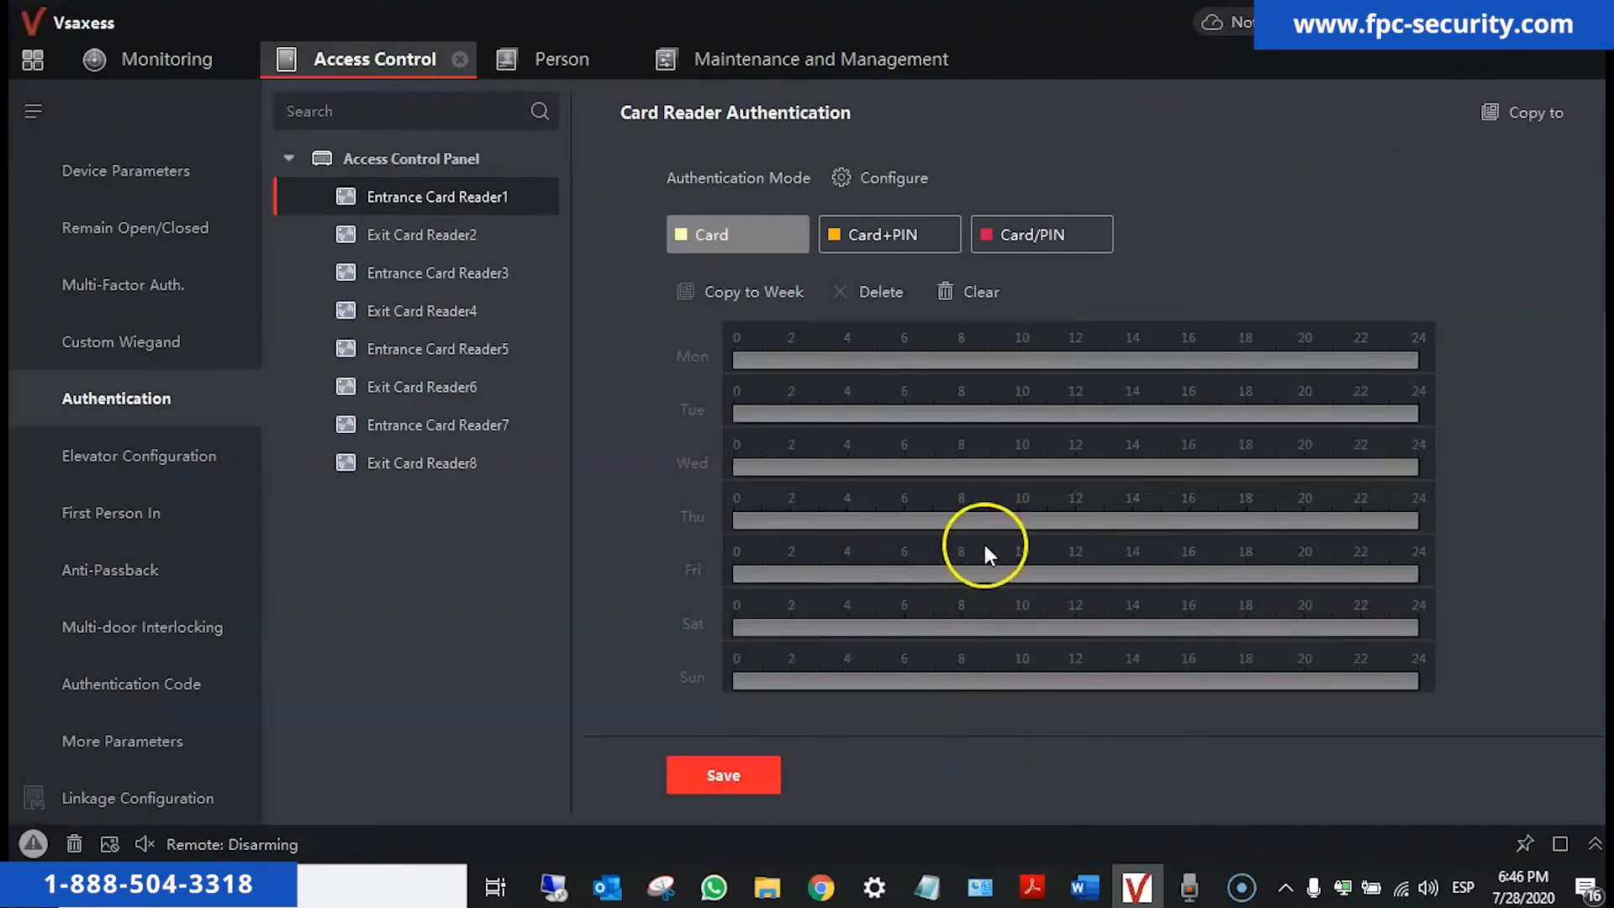
# - Schedule Card/PIN all day Monday, copy it to the whole week, and save
pyautogui.click(1029, 240)
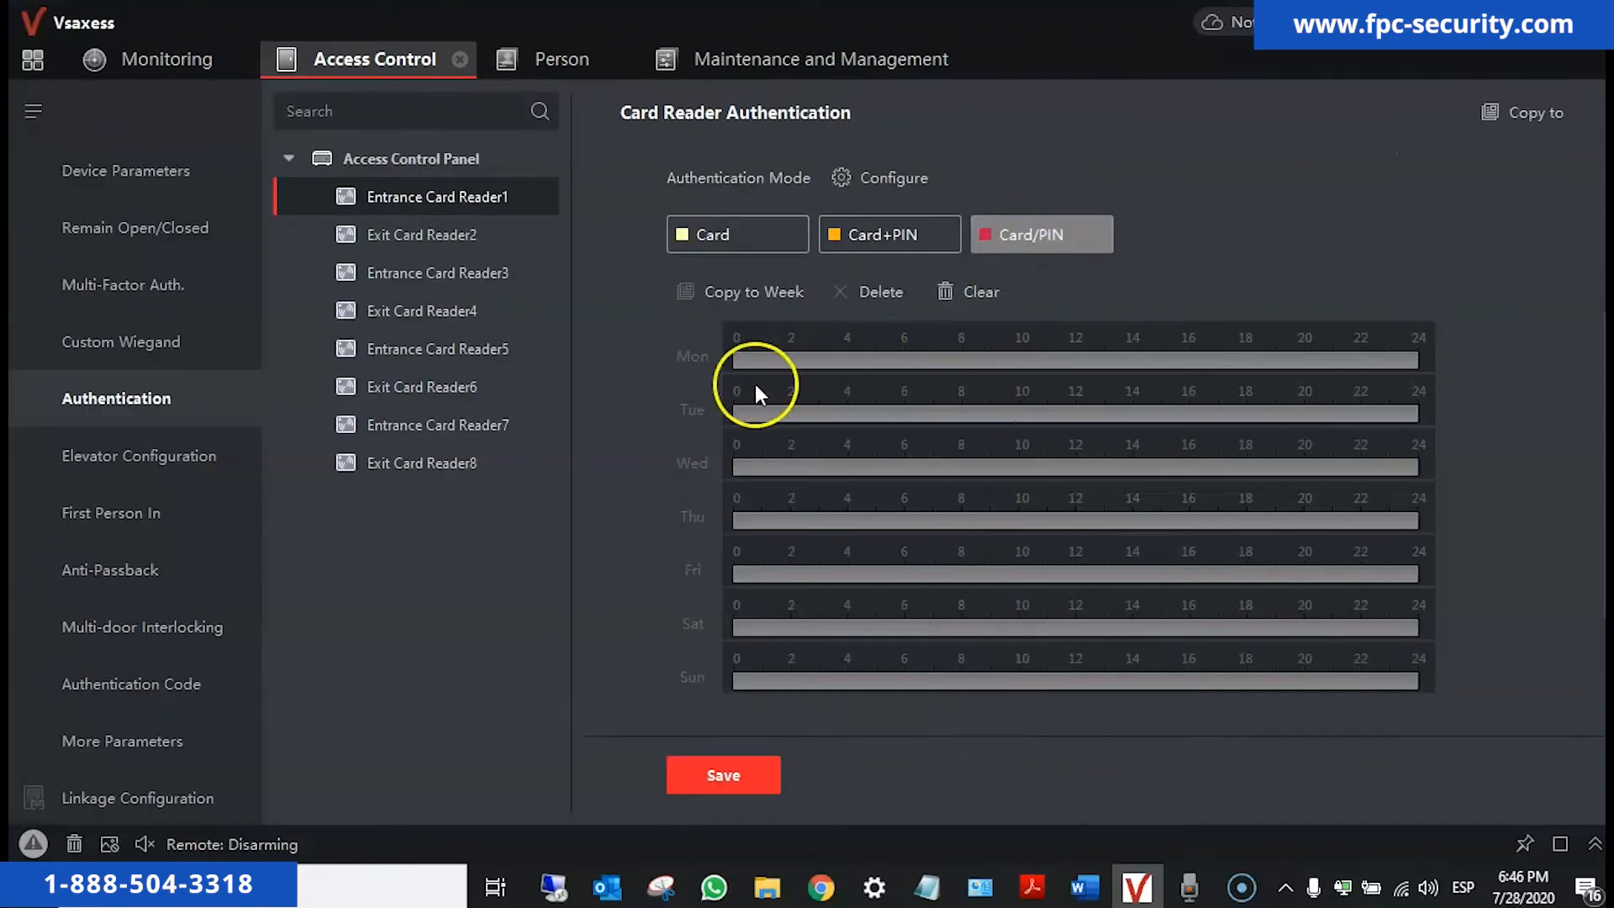
pyautogui.moveTo(743, 360); pyautogui.dragTo(1490, 329)
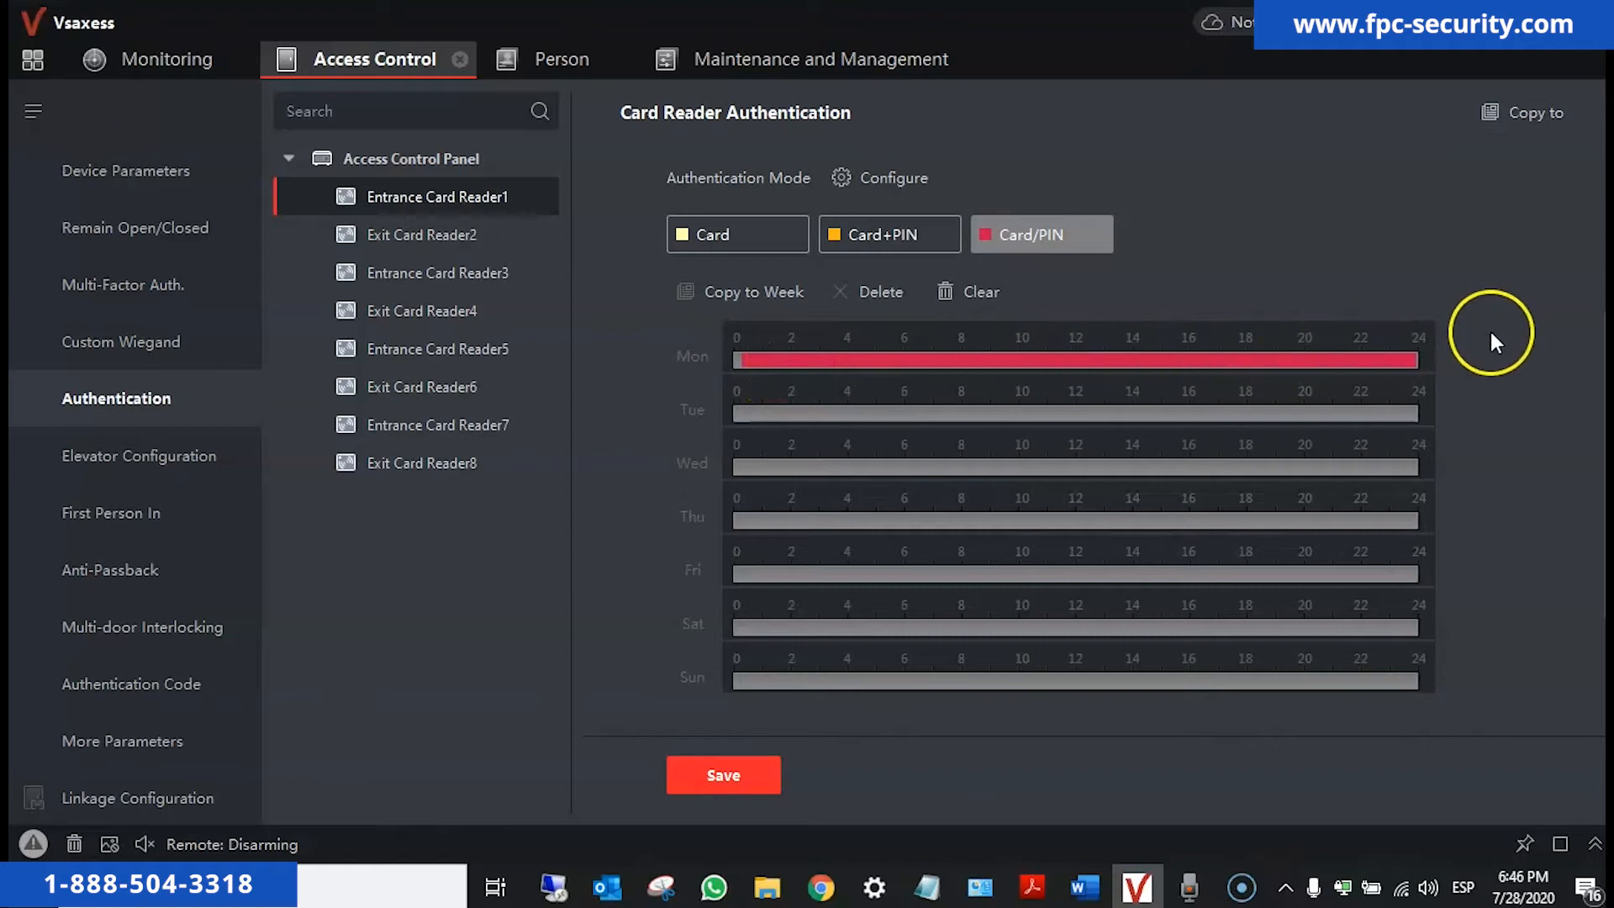
pyautogui.click(738, 358)
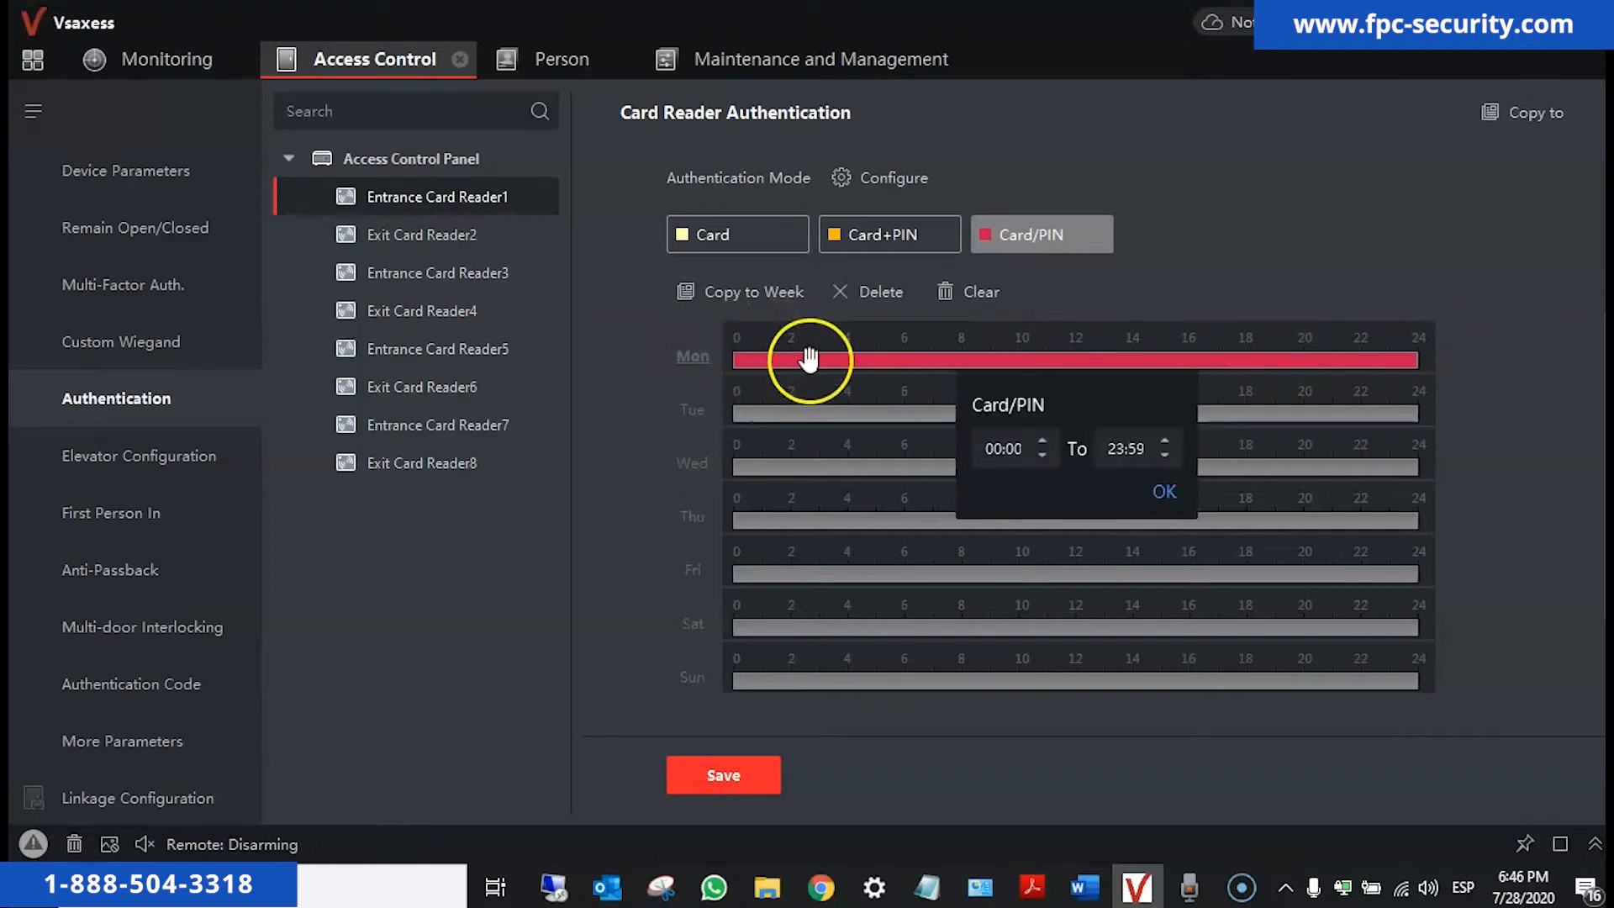
pyautogui.click(763, 294)
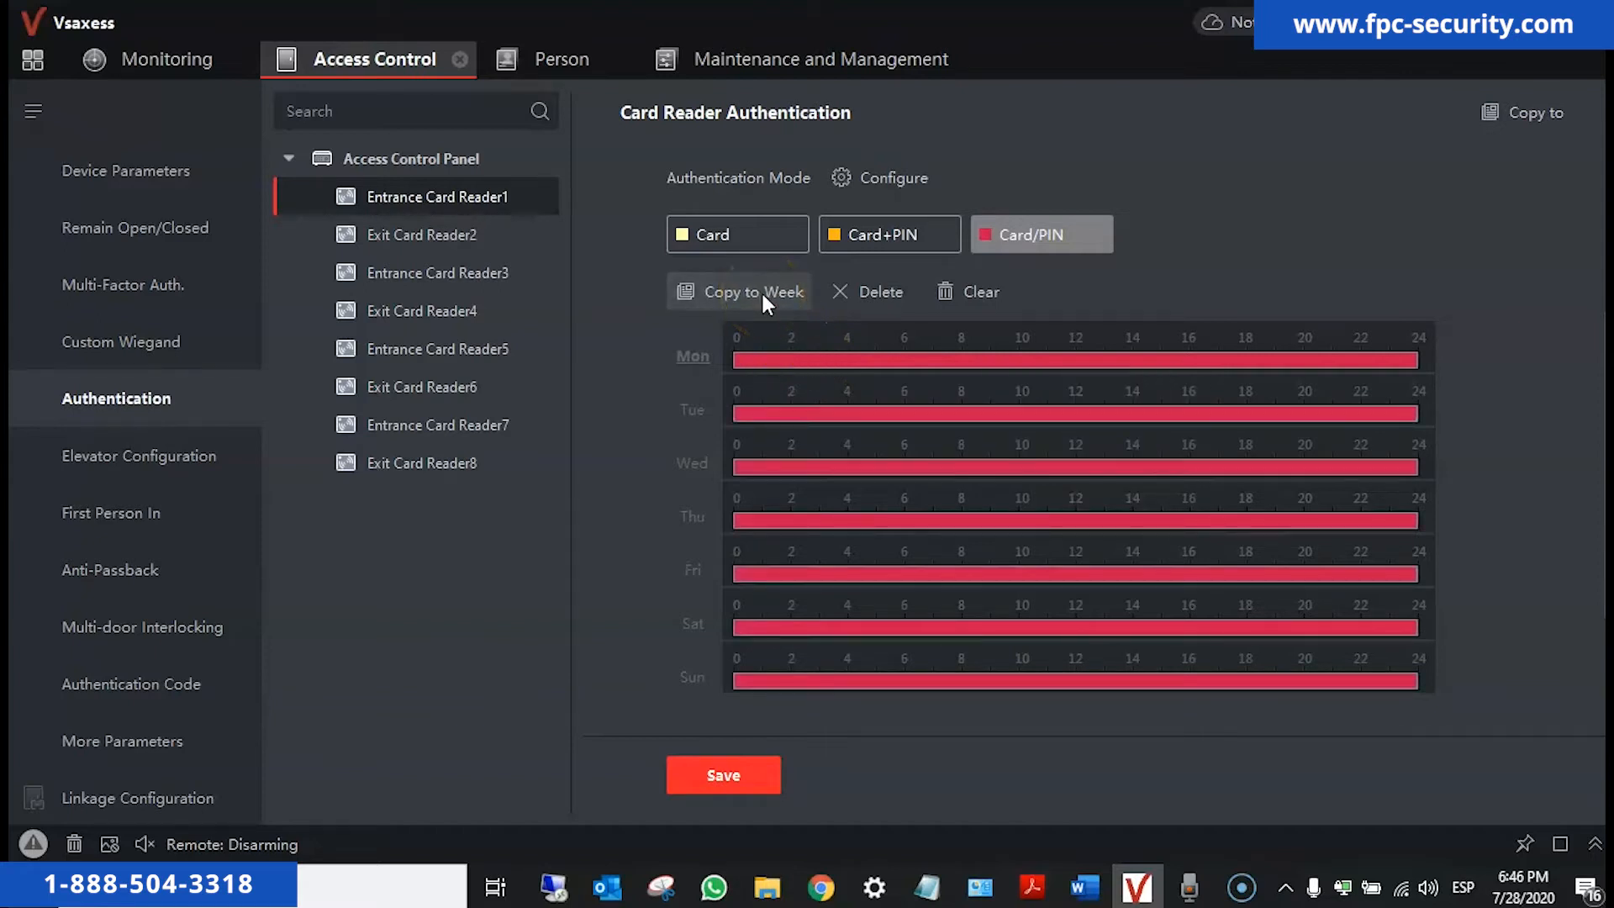
pyautogui.click(756, 766)
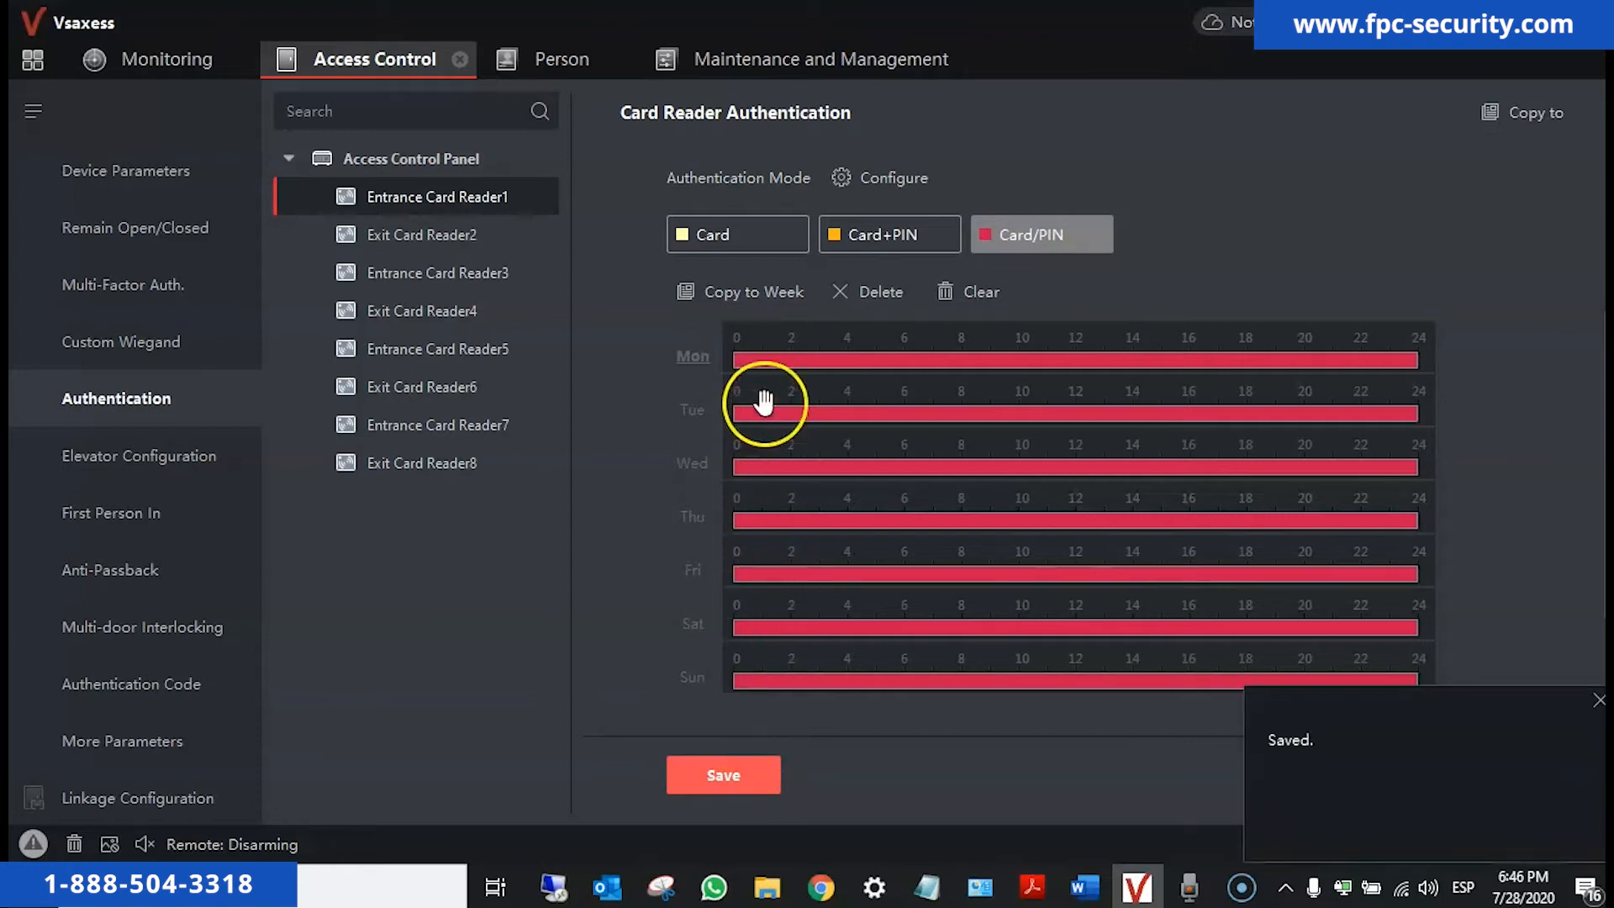
# - Copy the reader's authentication settings to Door1–Door4 and save
pyautogui.click(1531, 116)
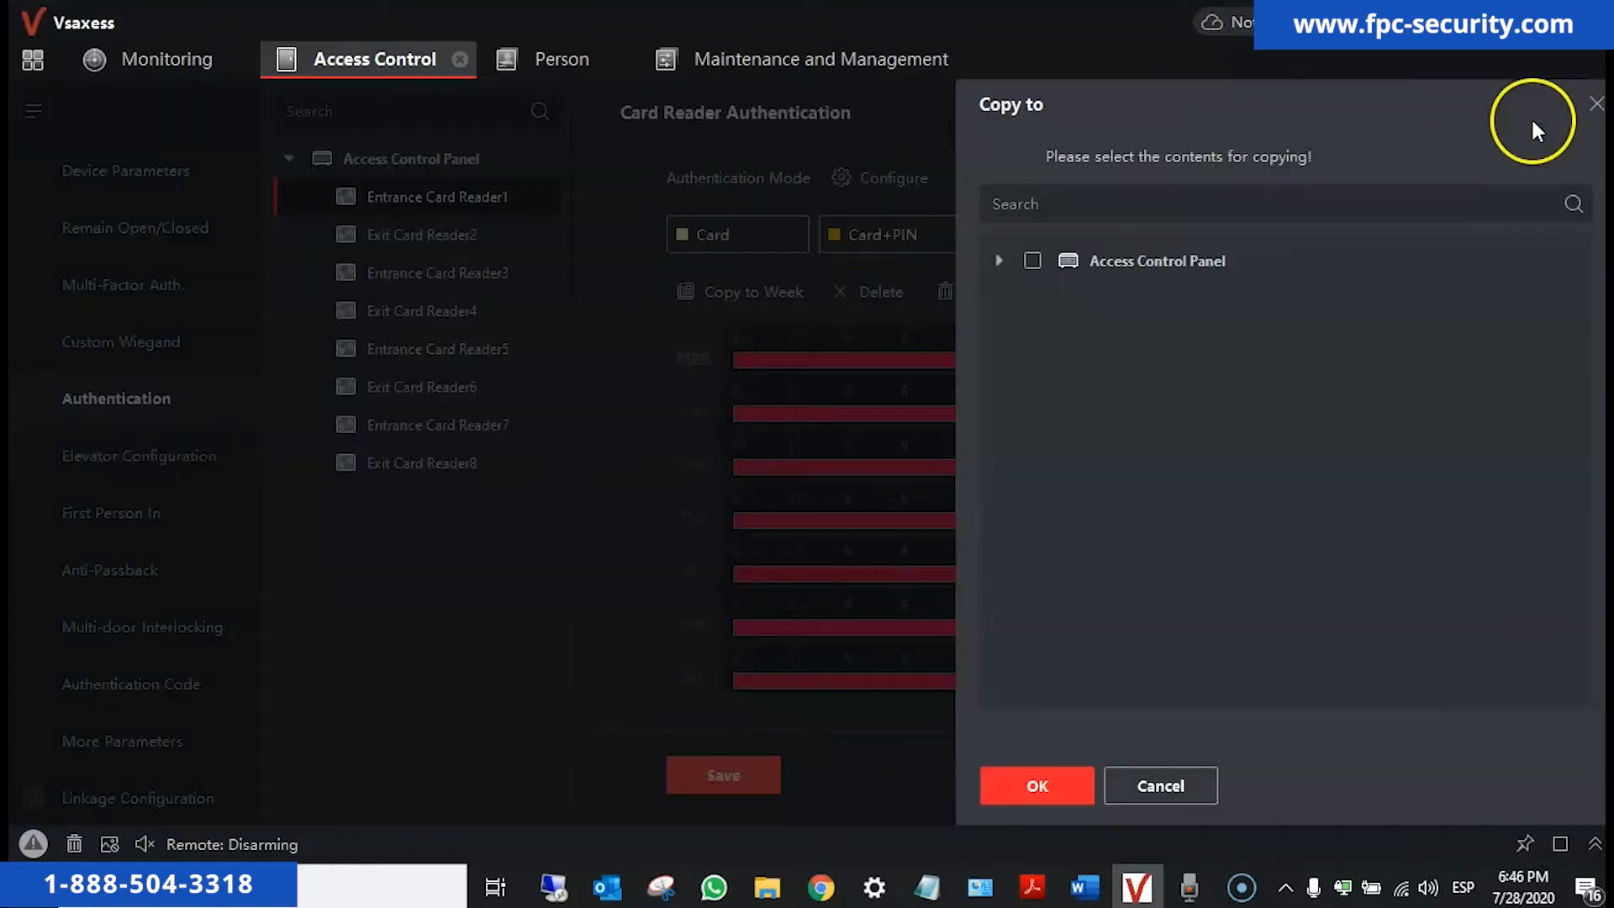
pyautogui.click(1000, 259)
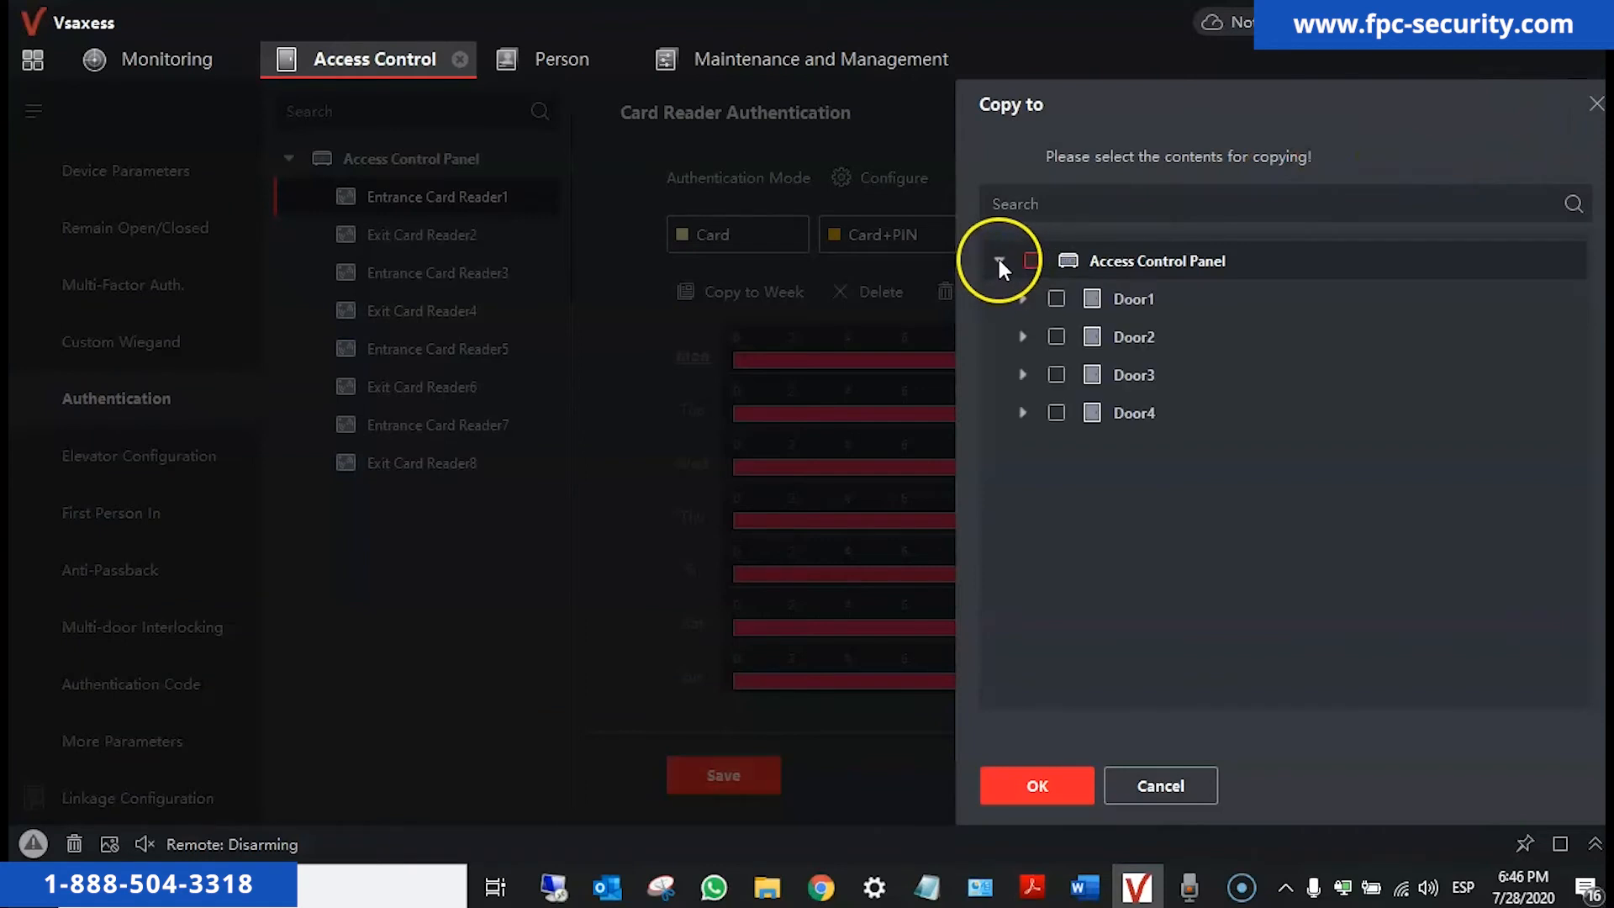
pyautogui.click(1032, 261)
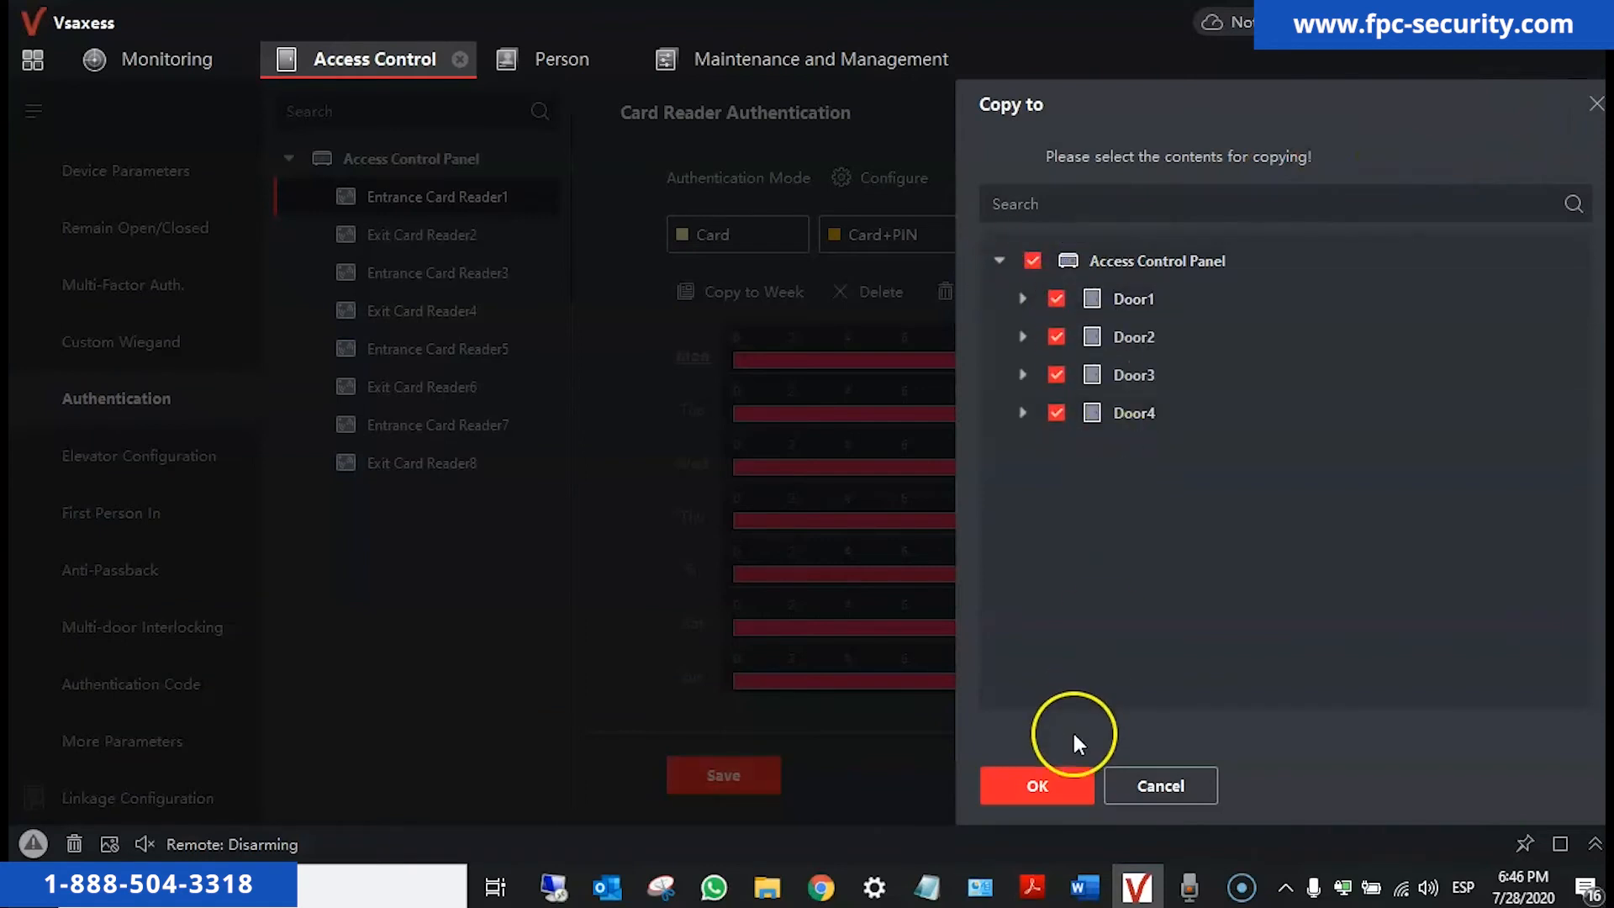
pyautogui.click(1064, 783)
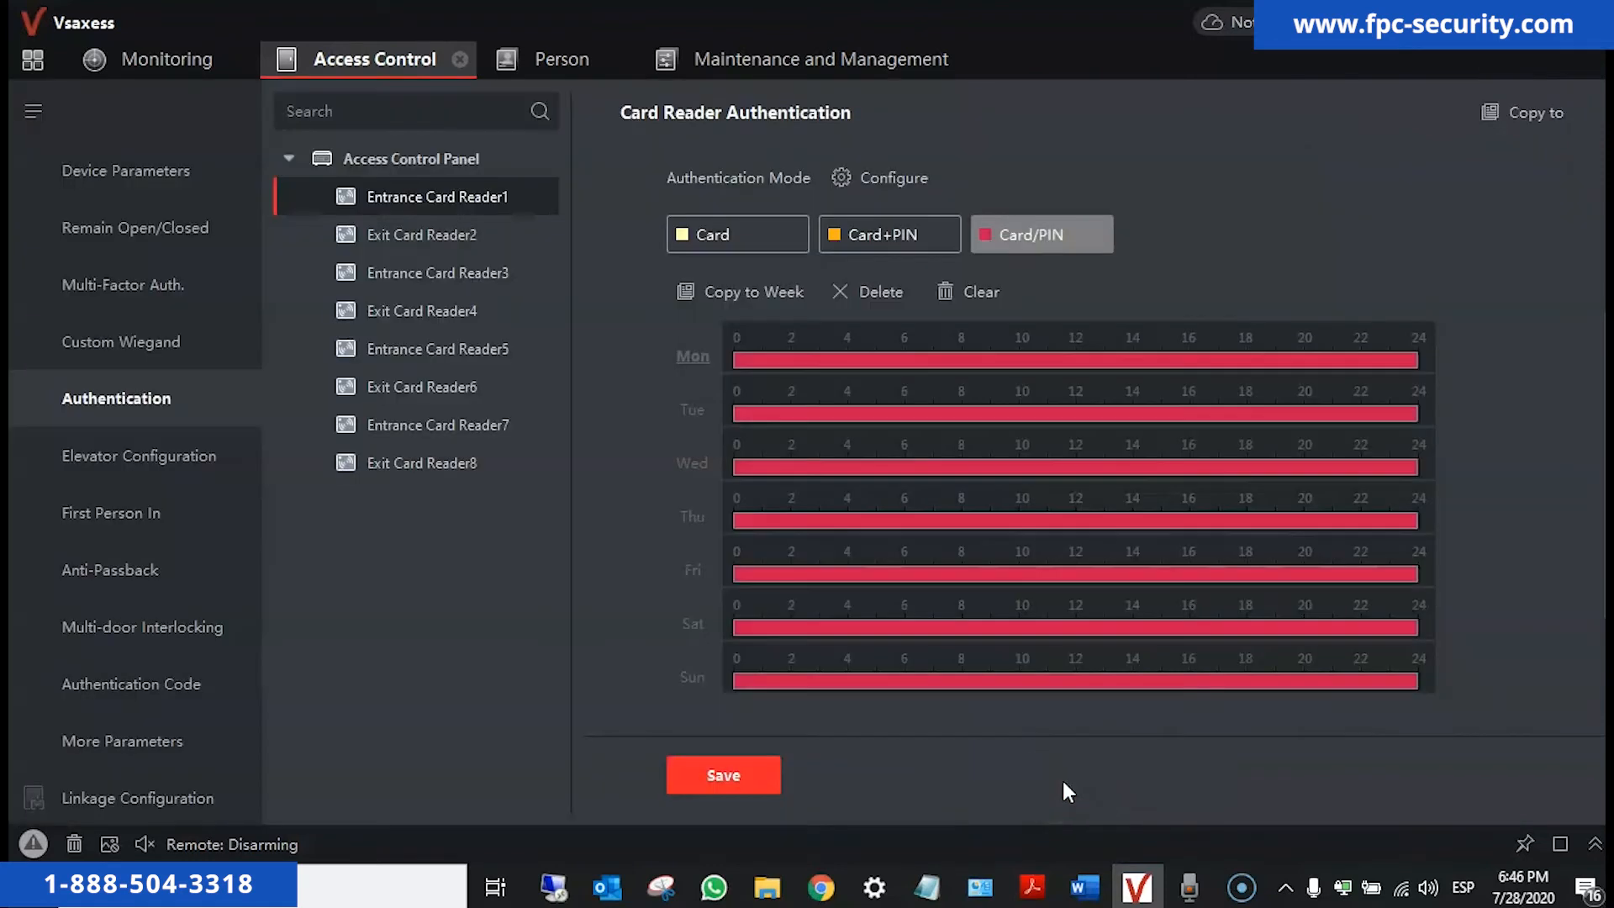
pyautogui.click(727, 775)
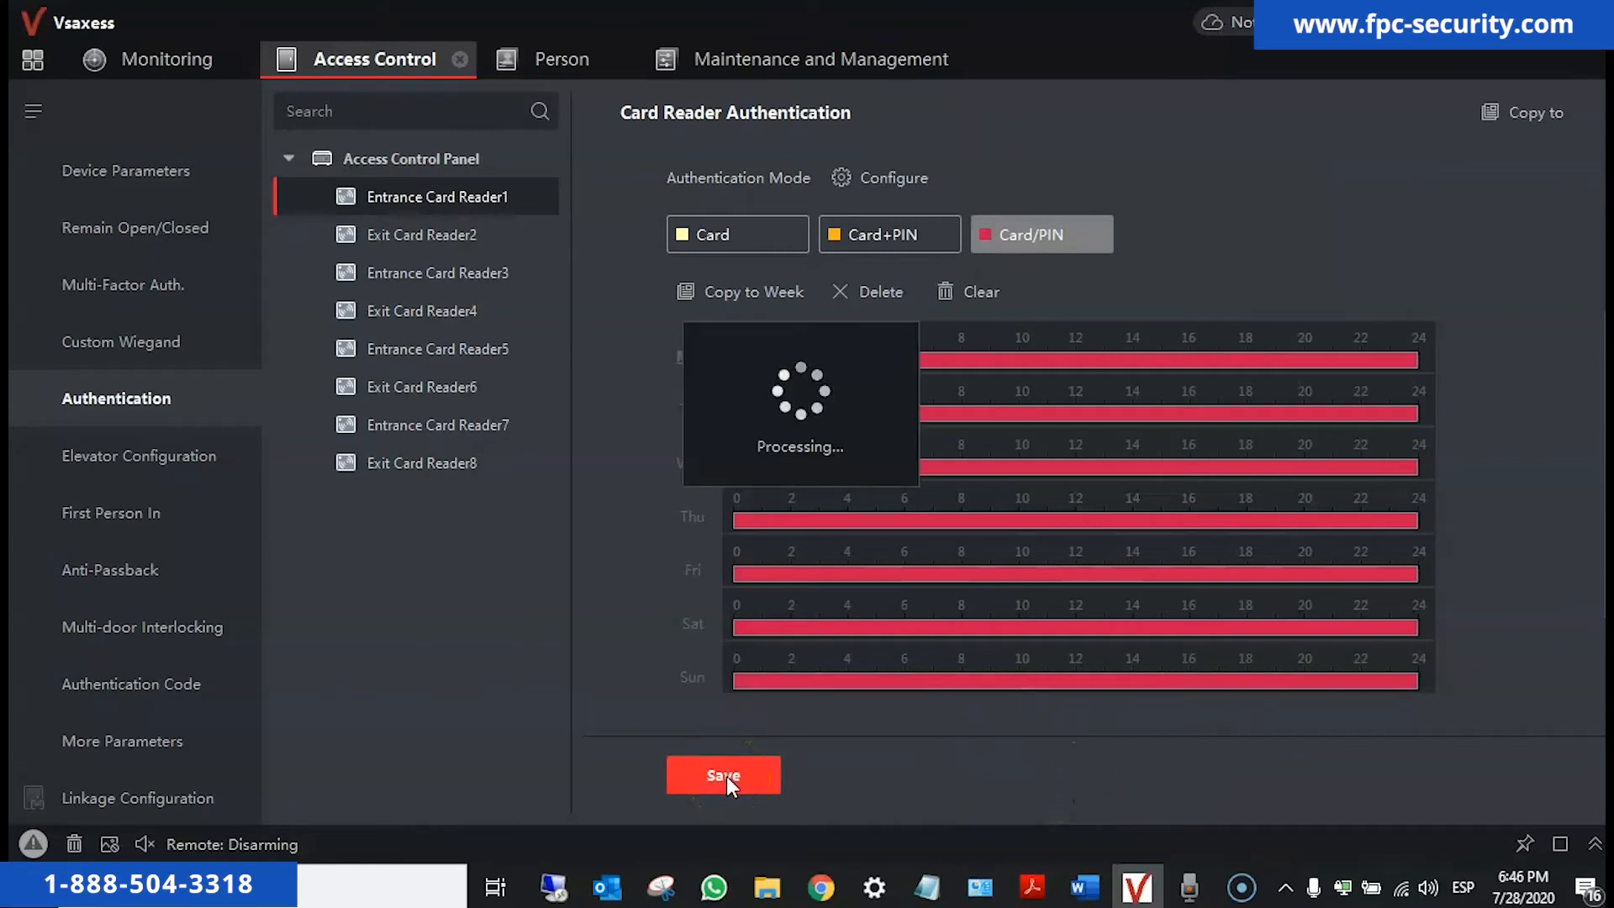
pyautogui.scroll(-2, 168, 454)
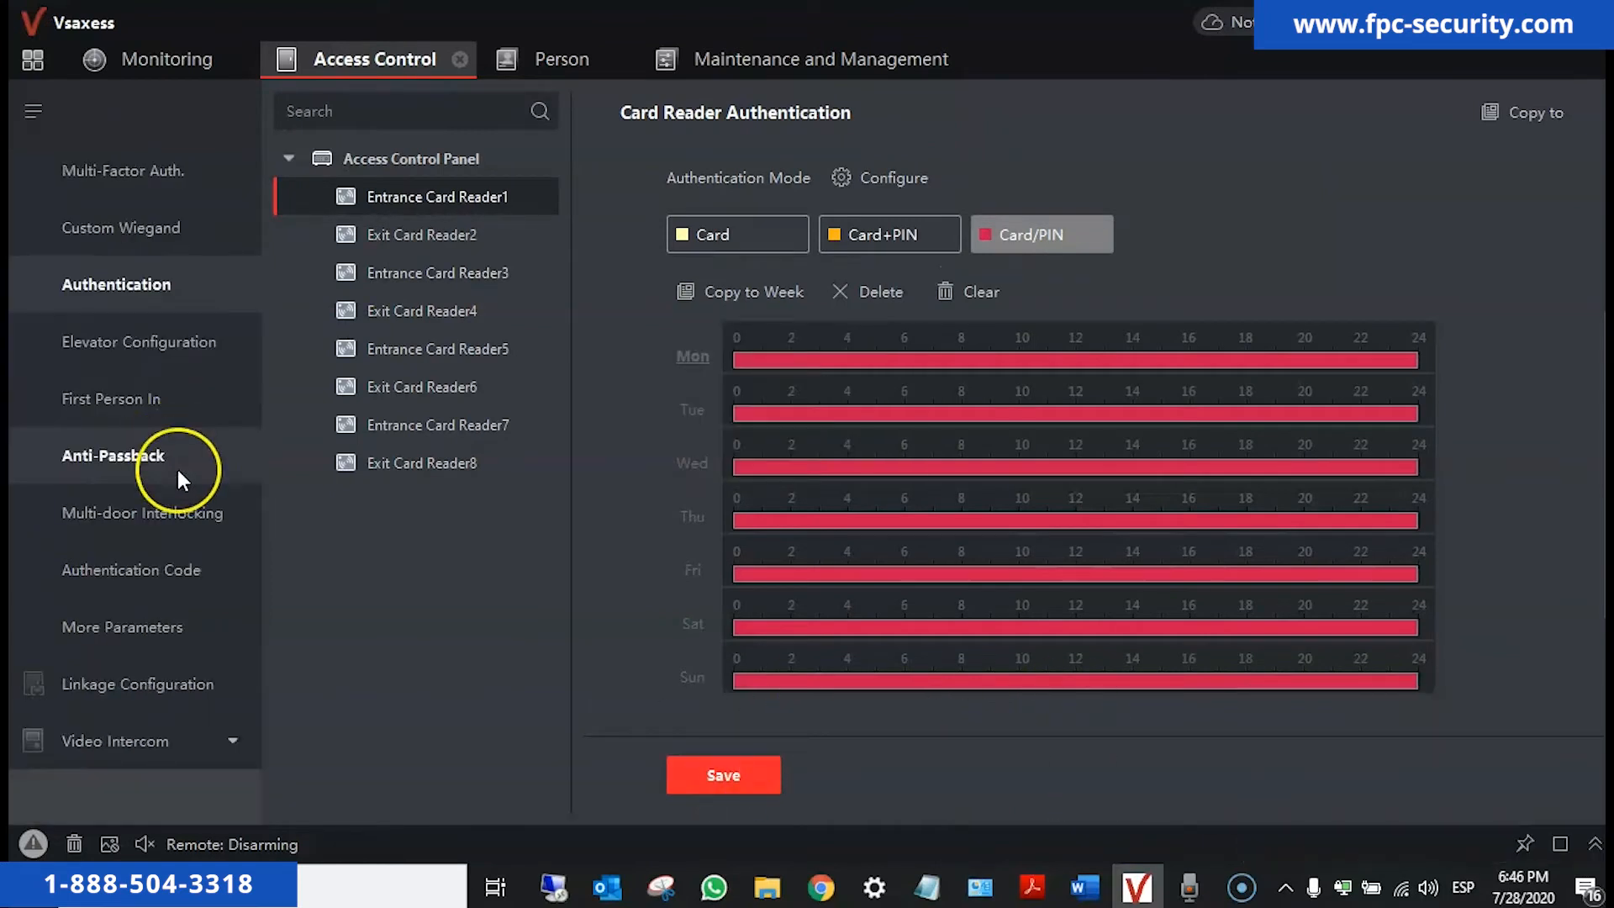
pyautogui.click(163, 589)
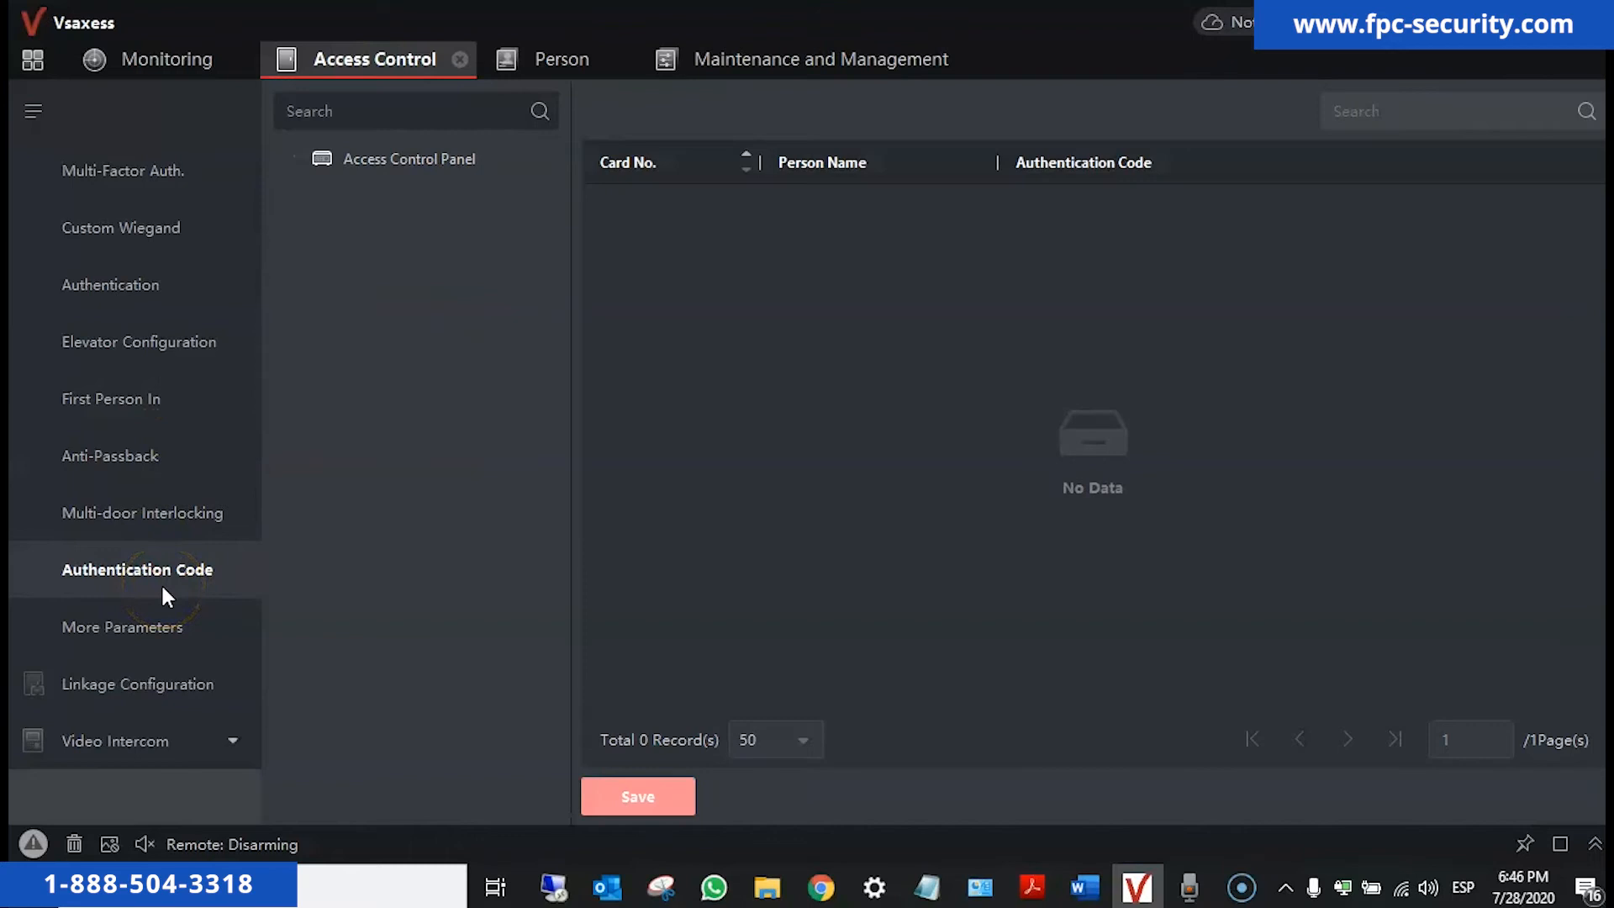
# - Enter the authentication code for the Pin Code record and save it
pyautogui.click(387, 159)
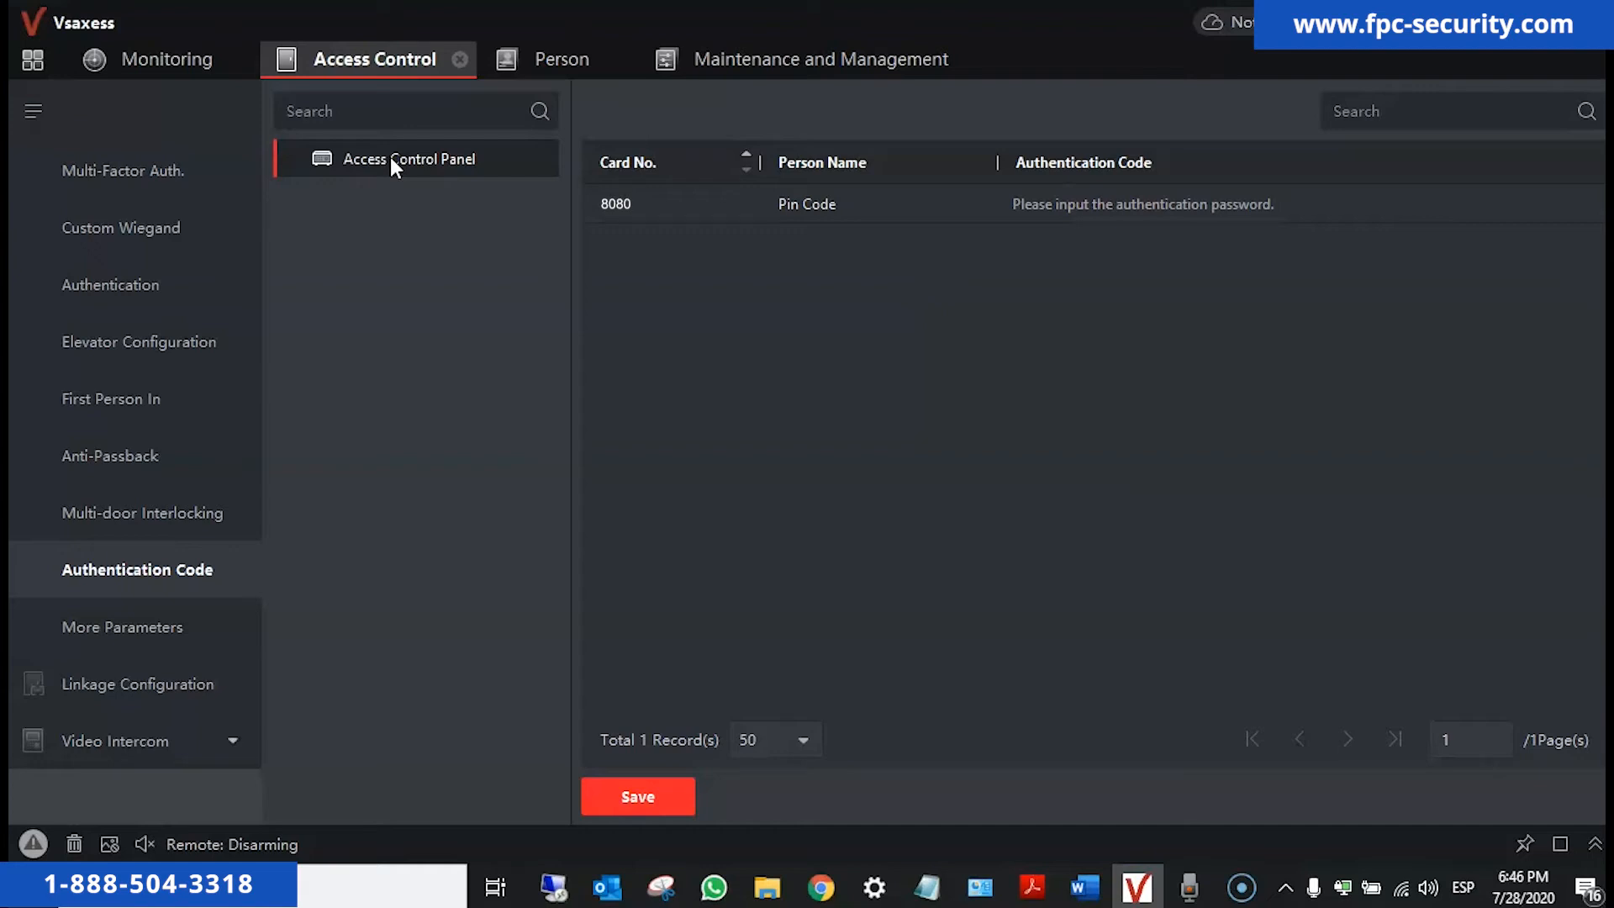
pyautogui.click(1041, 202)
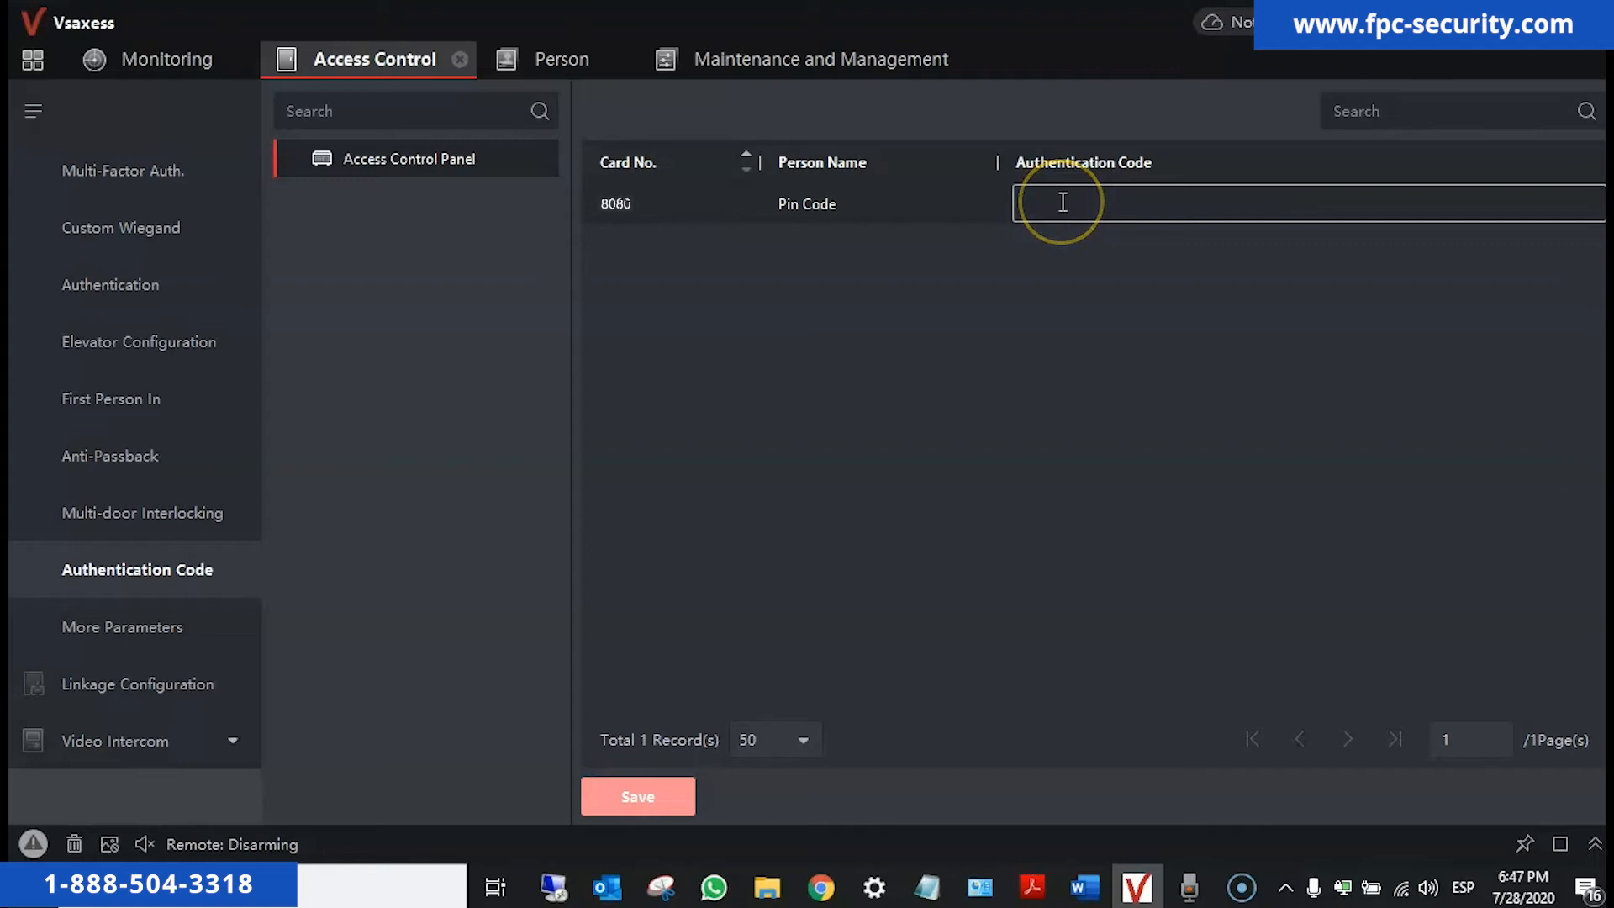
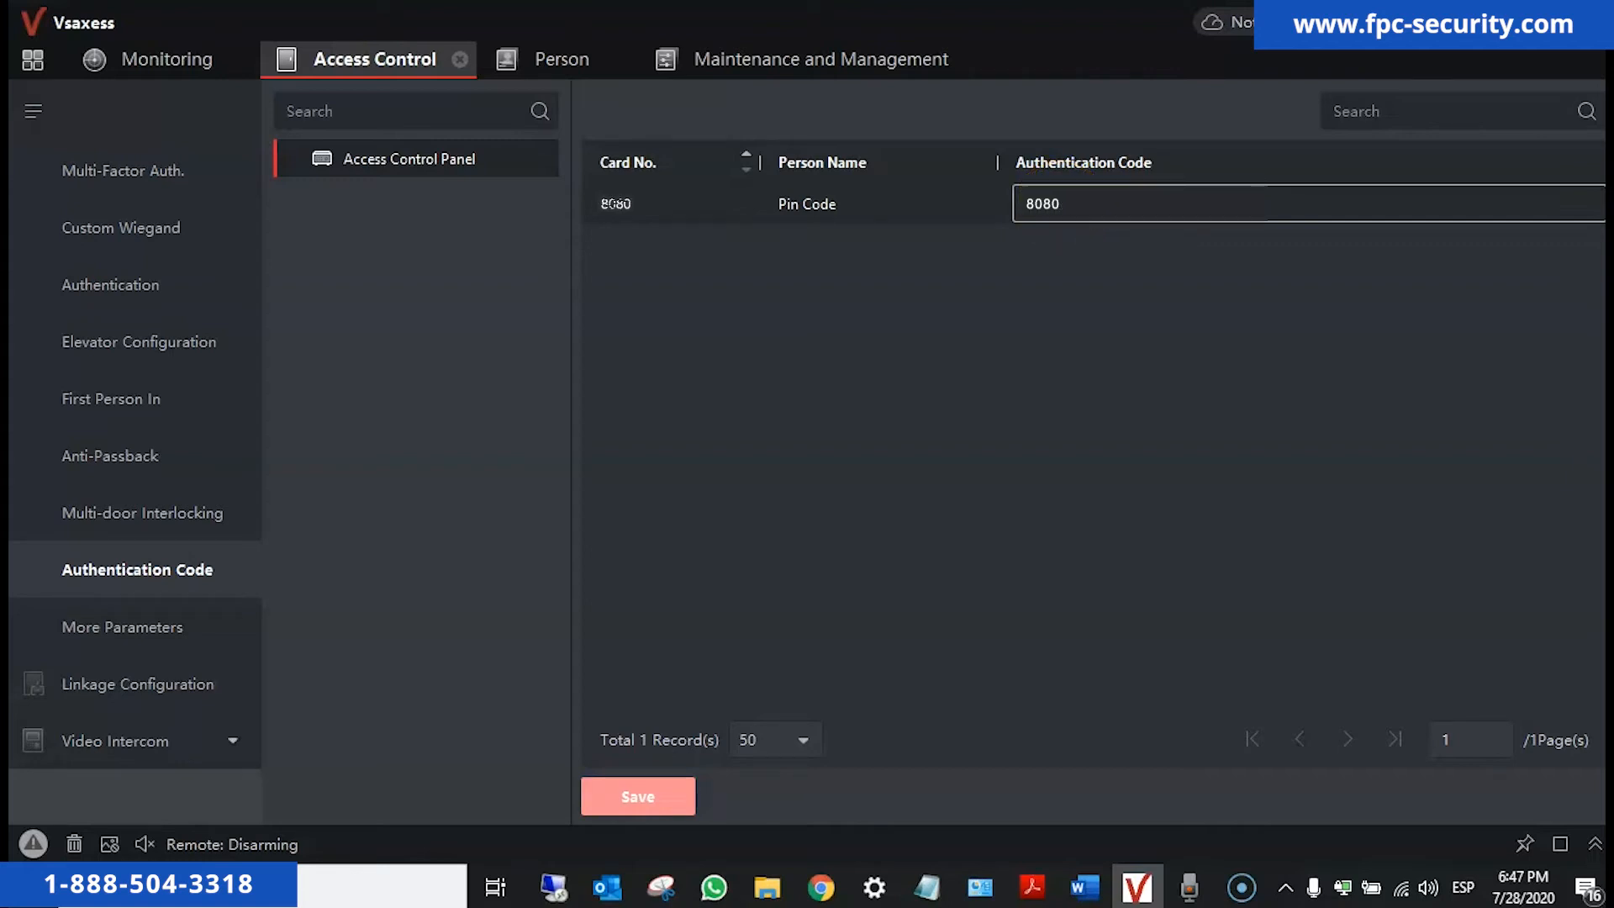
pyautogui.press('Return')
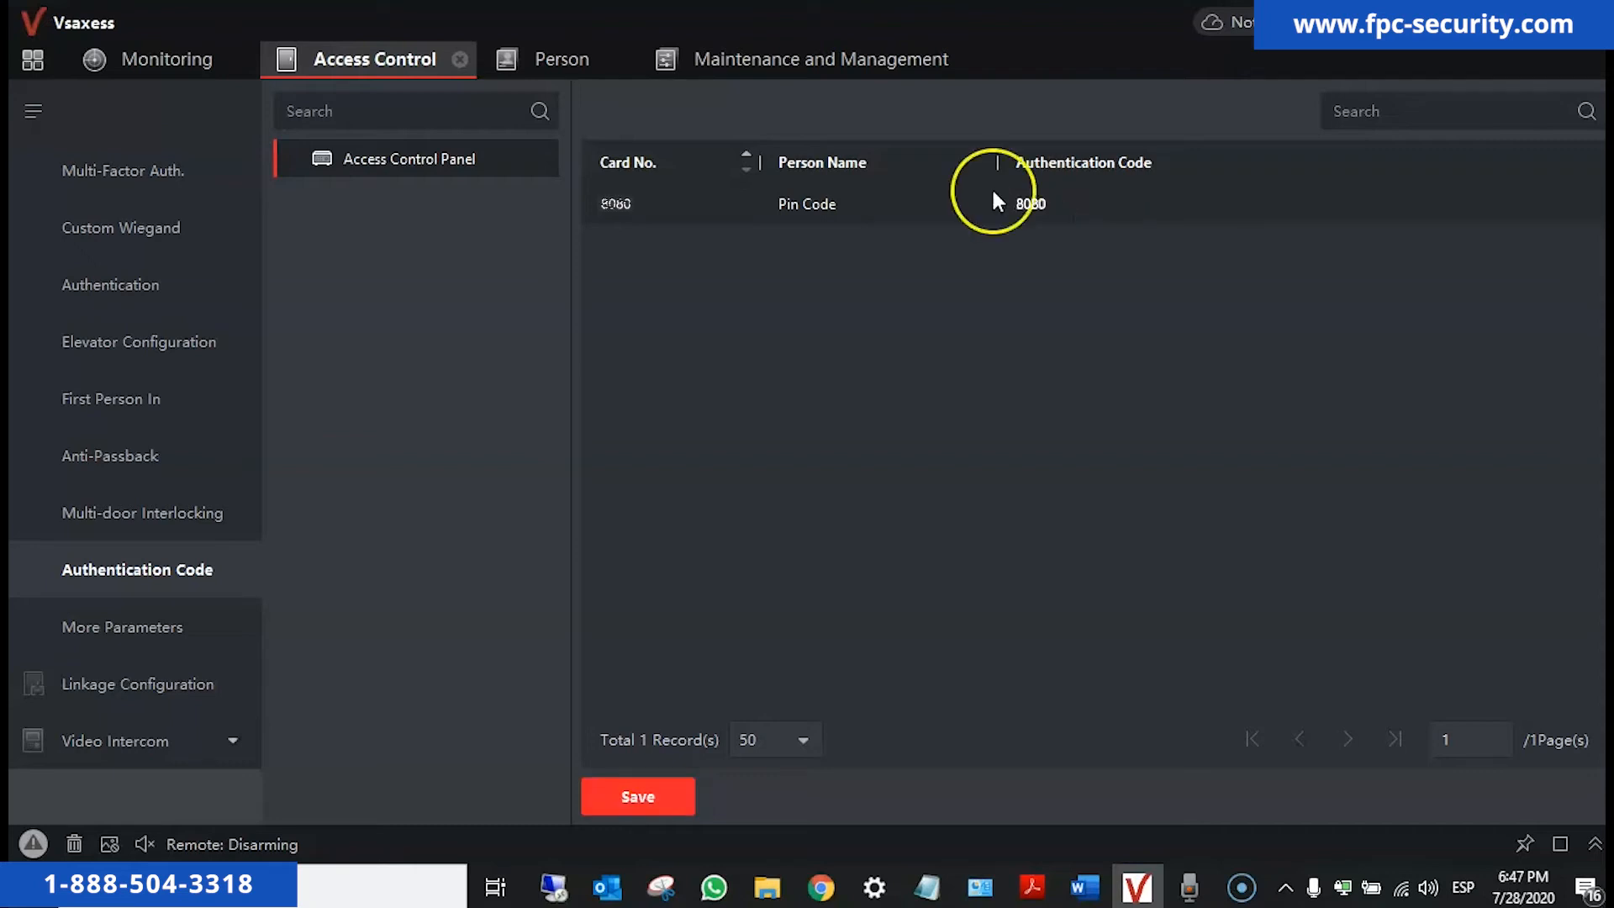
pyautogui.click(643, 796)
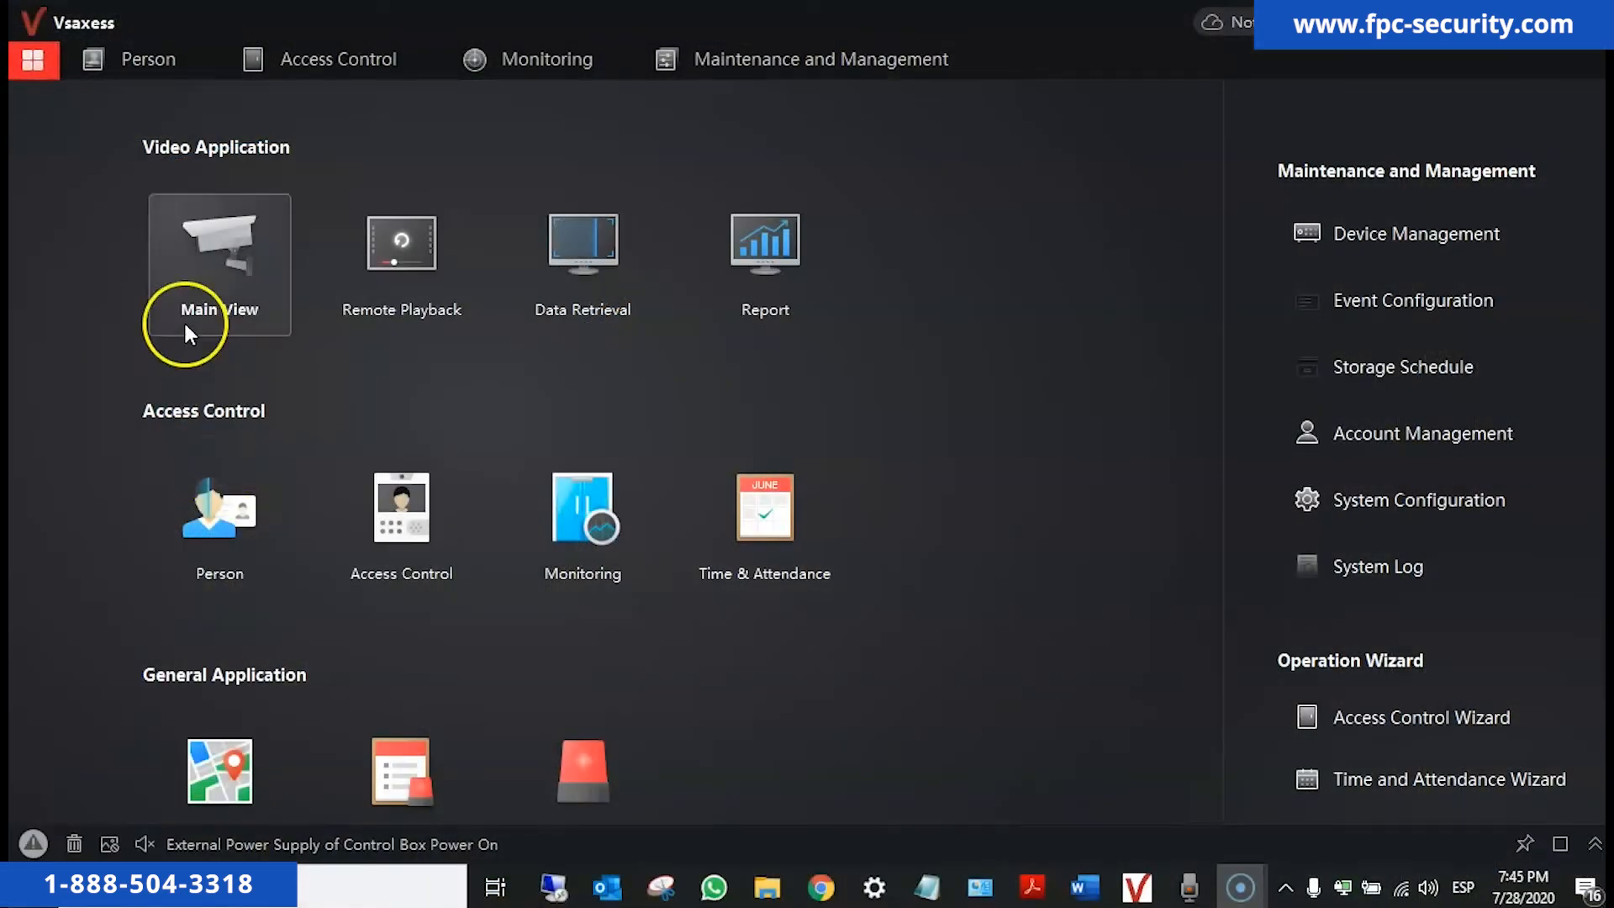
# - Create a new schedule template named 8to5
pyautogui.click(365, 67)
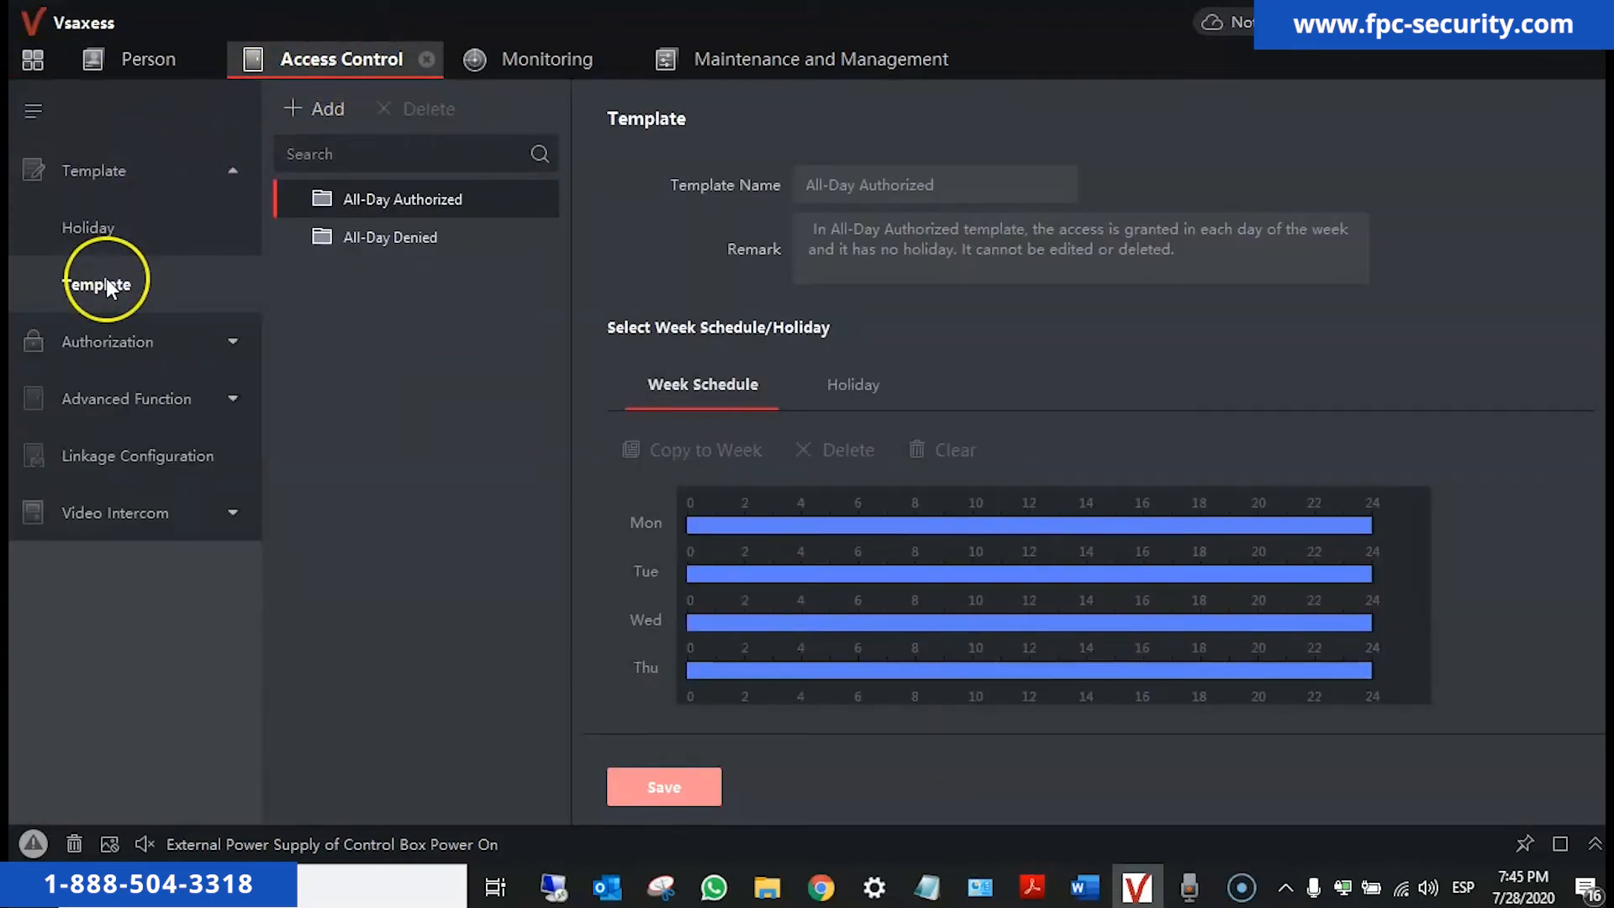
pyautogui.click(324, 109)
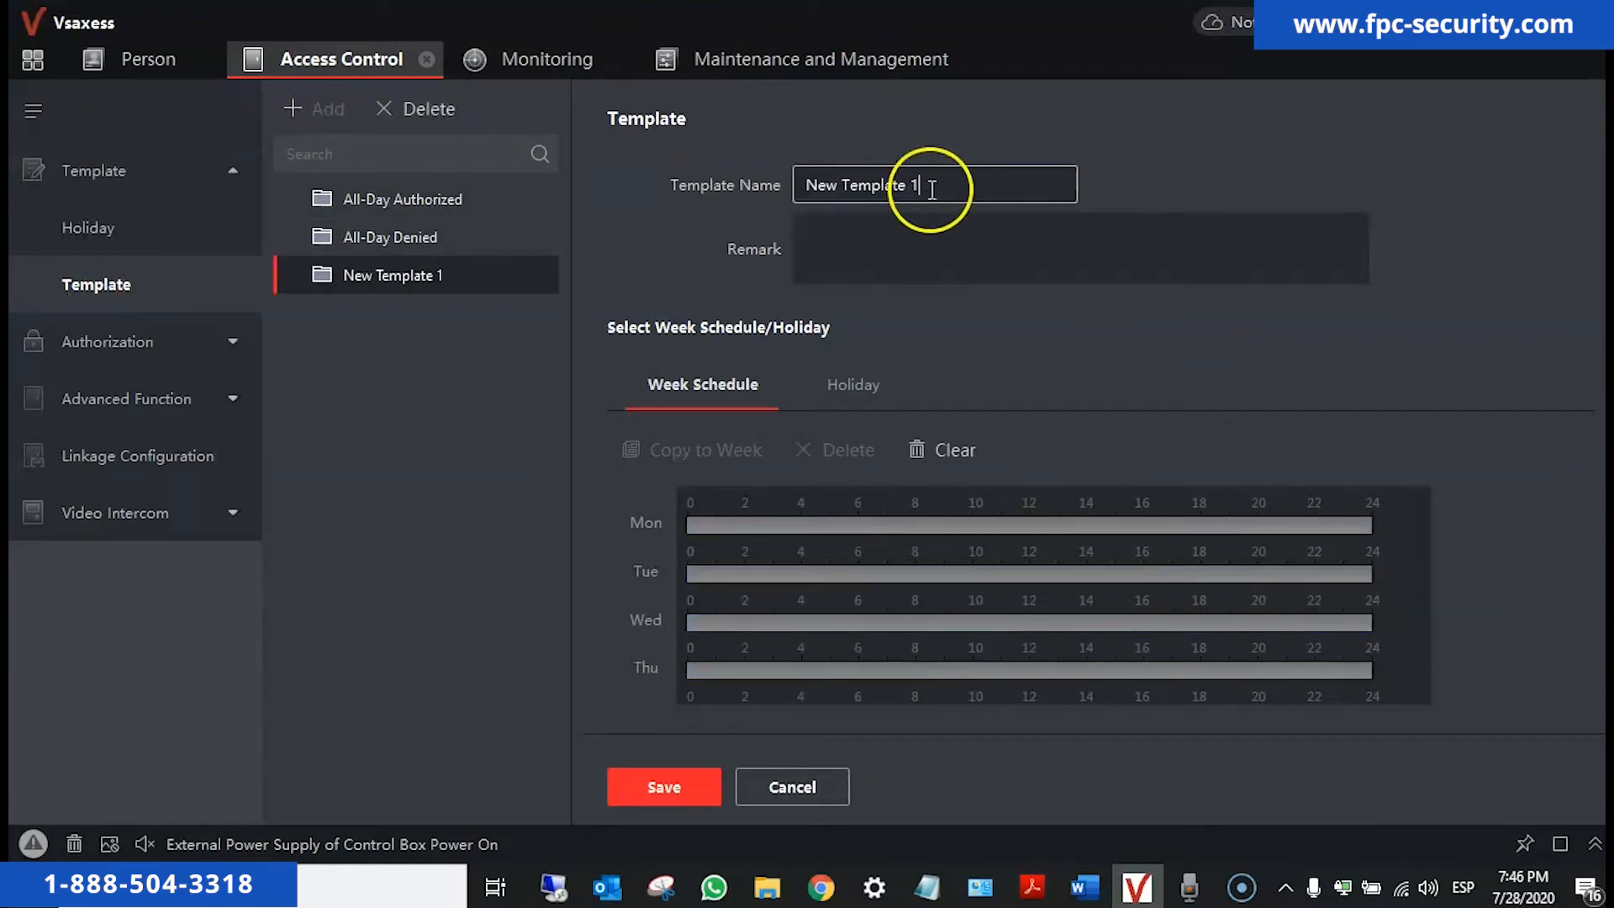
pyautogui.moveTo(934, 184); pyautogui.dragTo(767, 184)
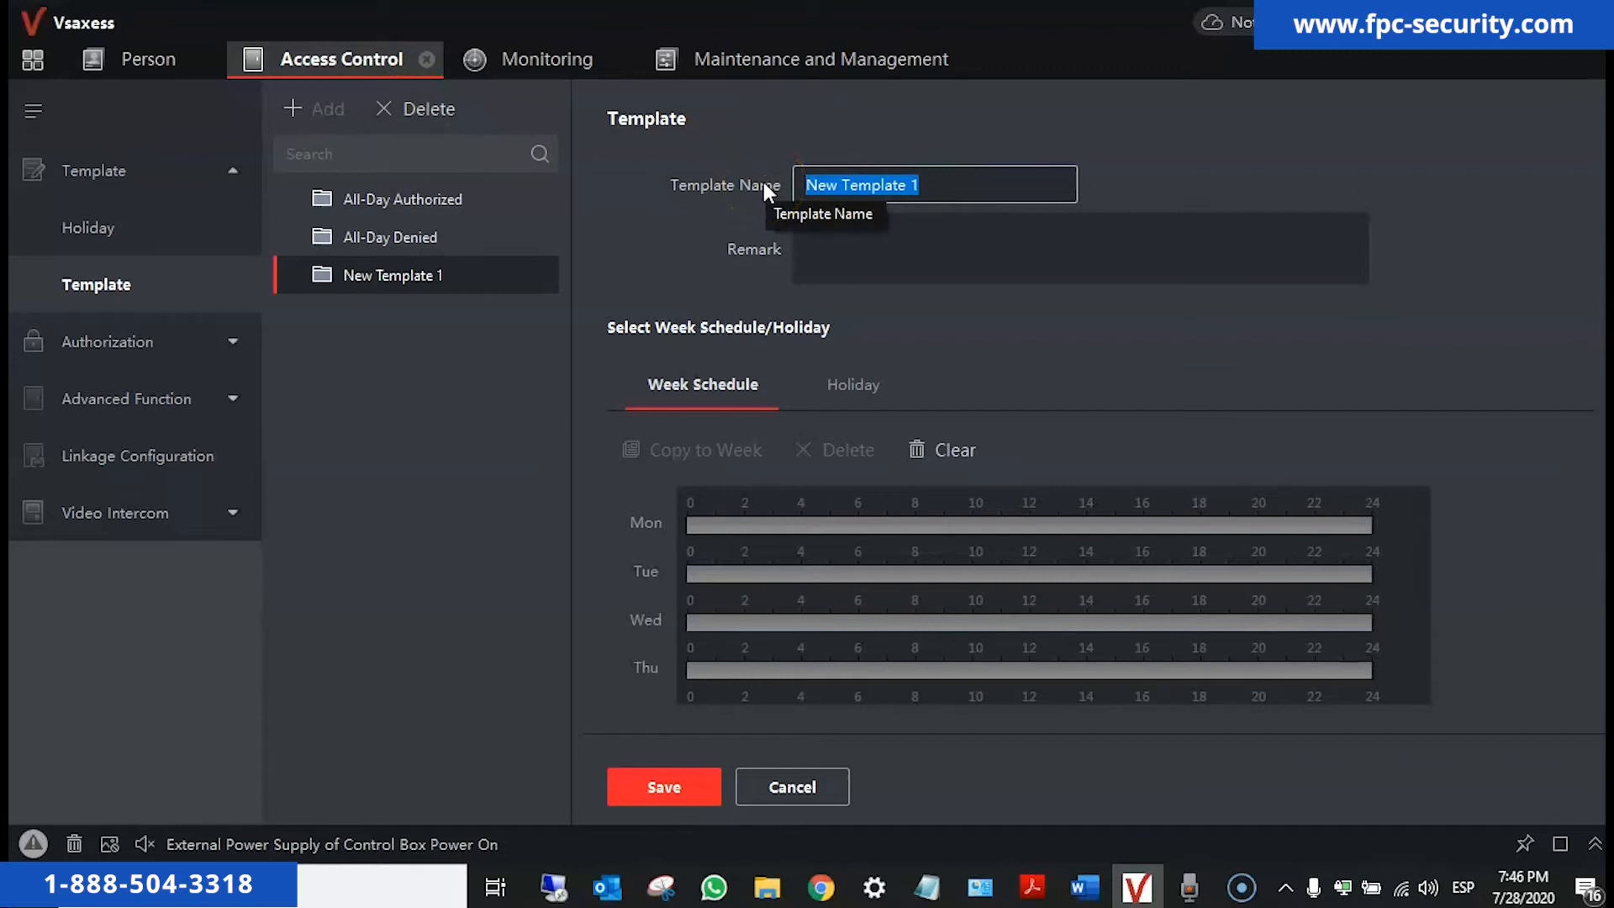
pyautogui.write('8to5')
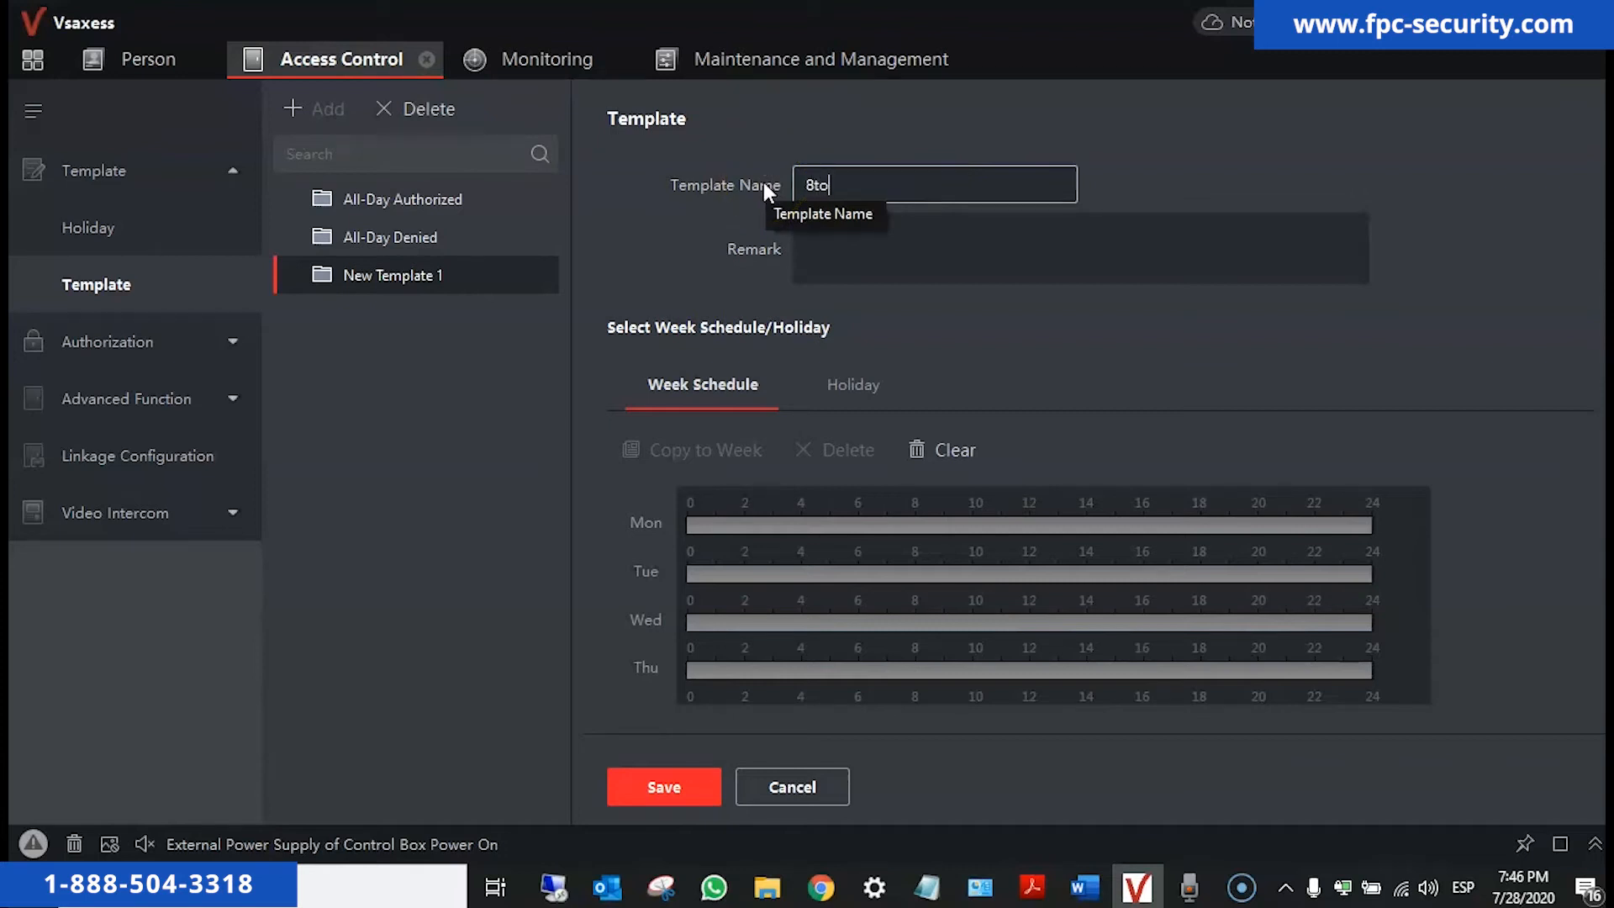
pyautogui.click(748, 204)
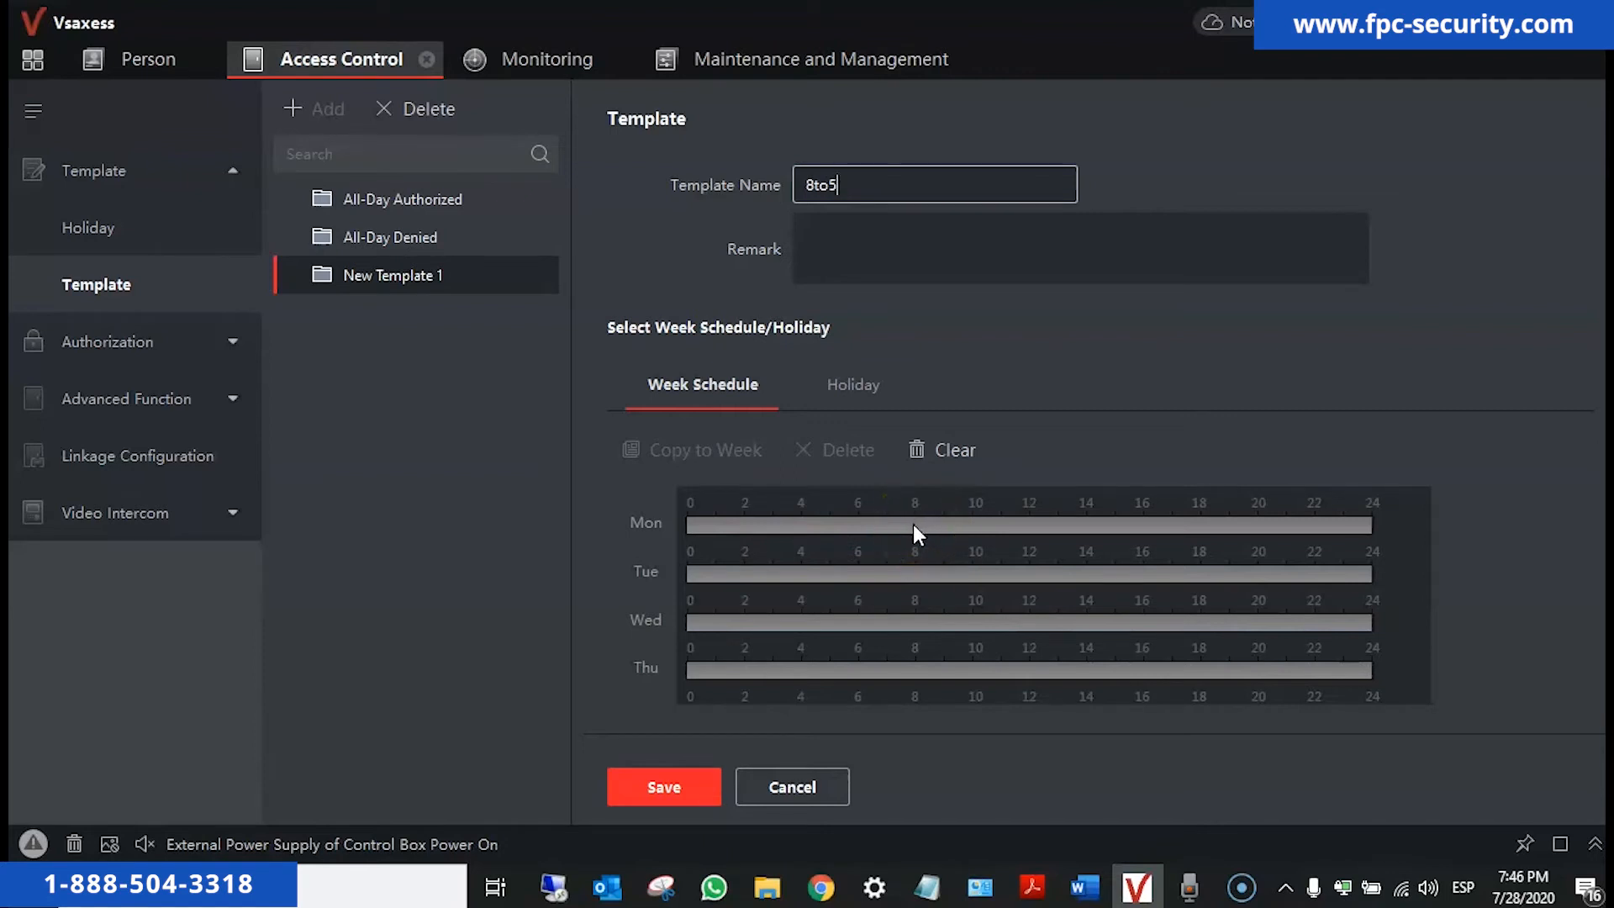
# - Draw Monday's 08:00–17:00 access period and copy it to every day
pyautogui.moveTo(917, 524); pyautogui.dragTo(941, 527)
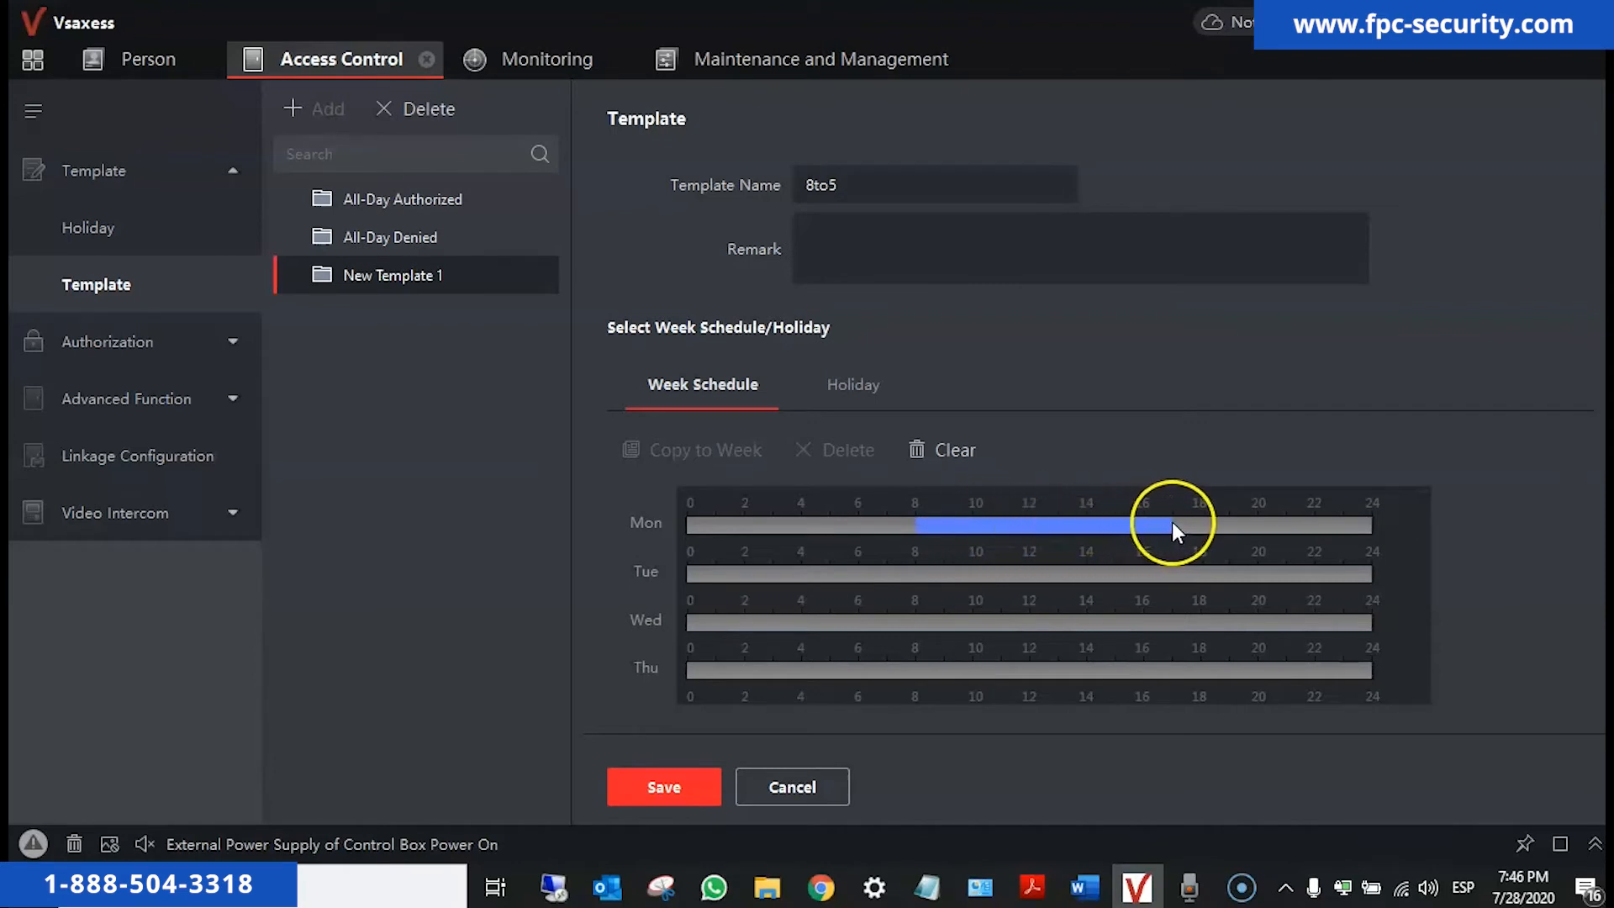
pyautogui.moveTo(1172, 522); pyautogui.dragTo(1172, 523)
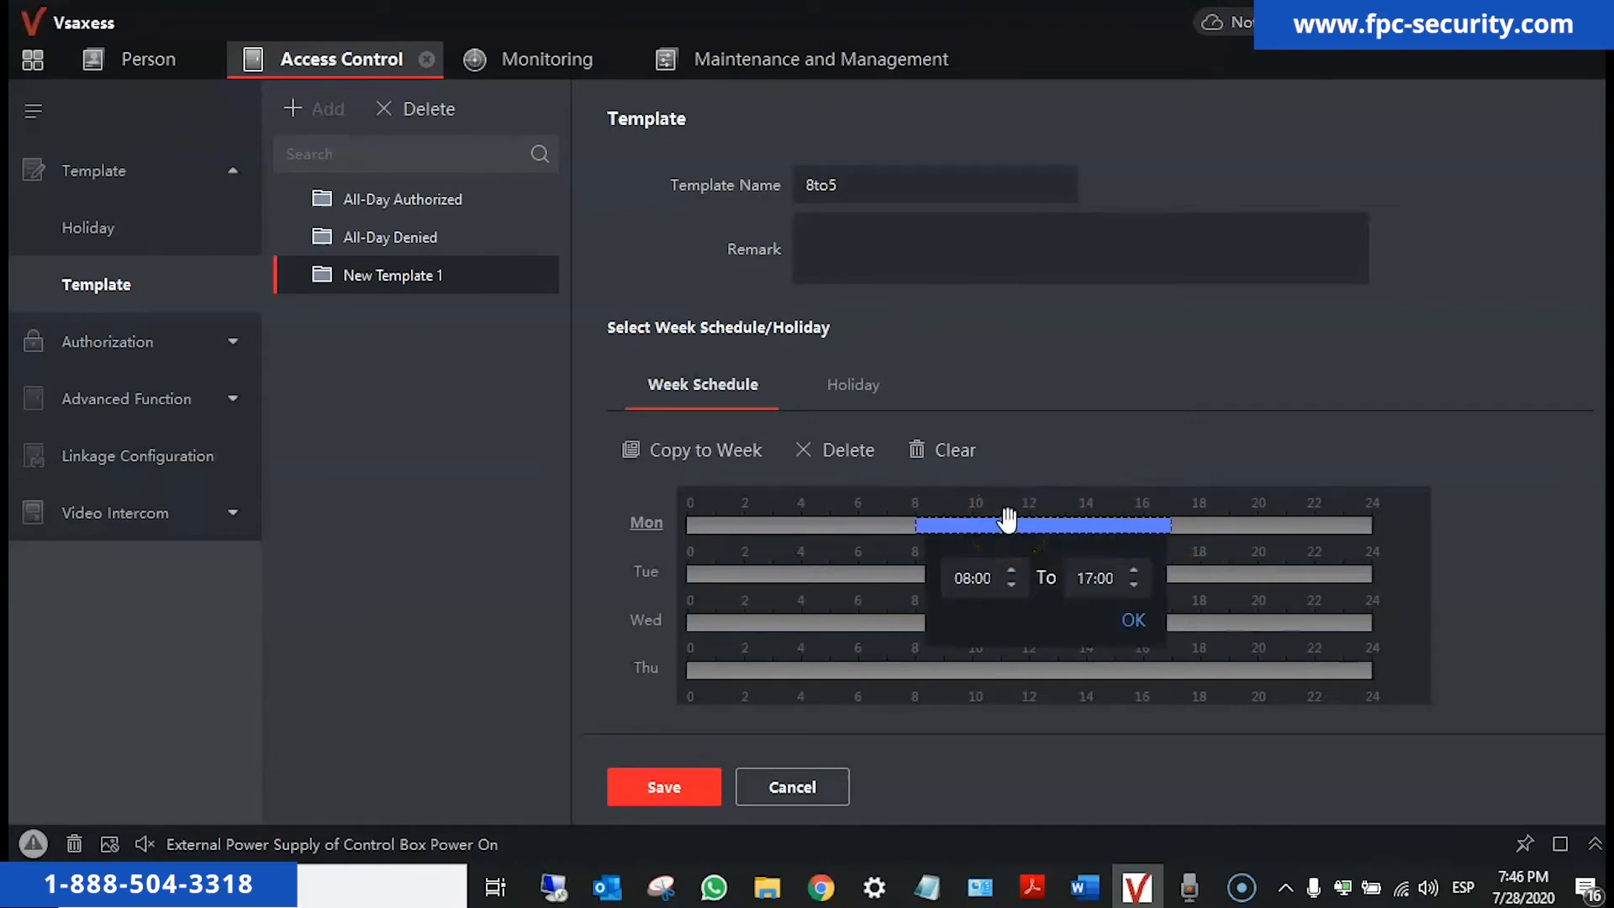
pyautogui.click(728, 448)
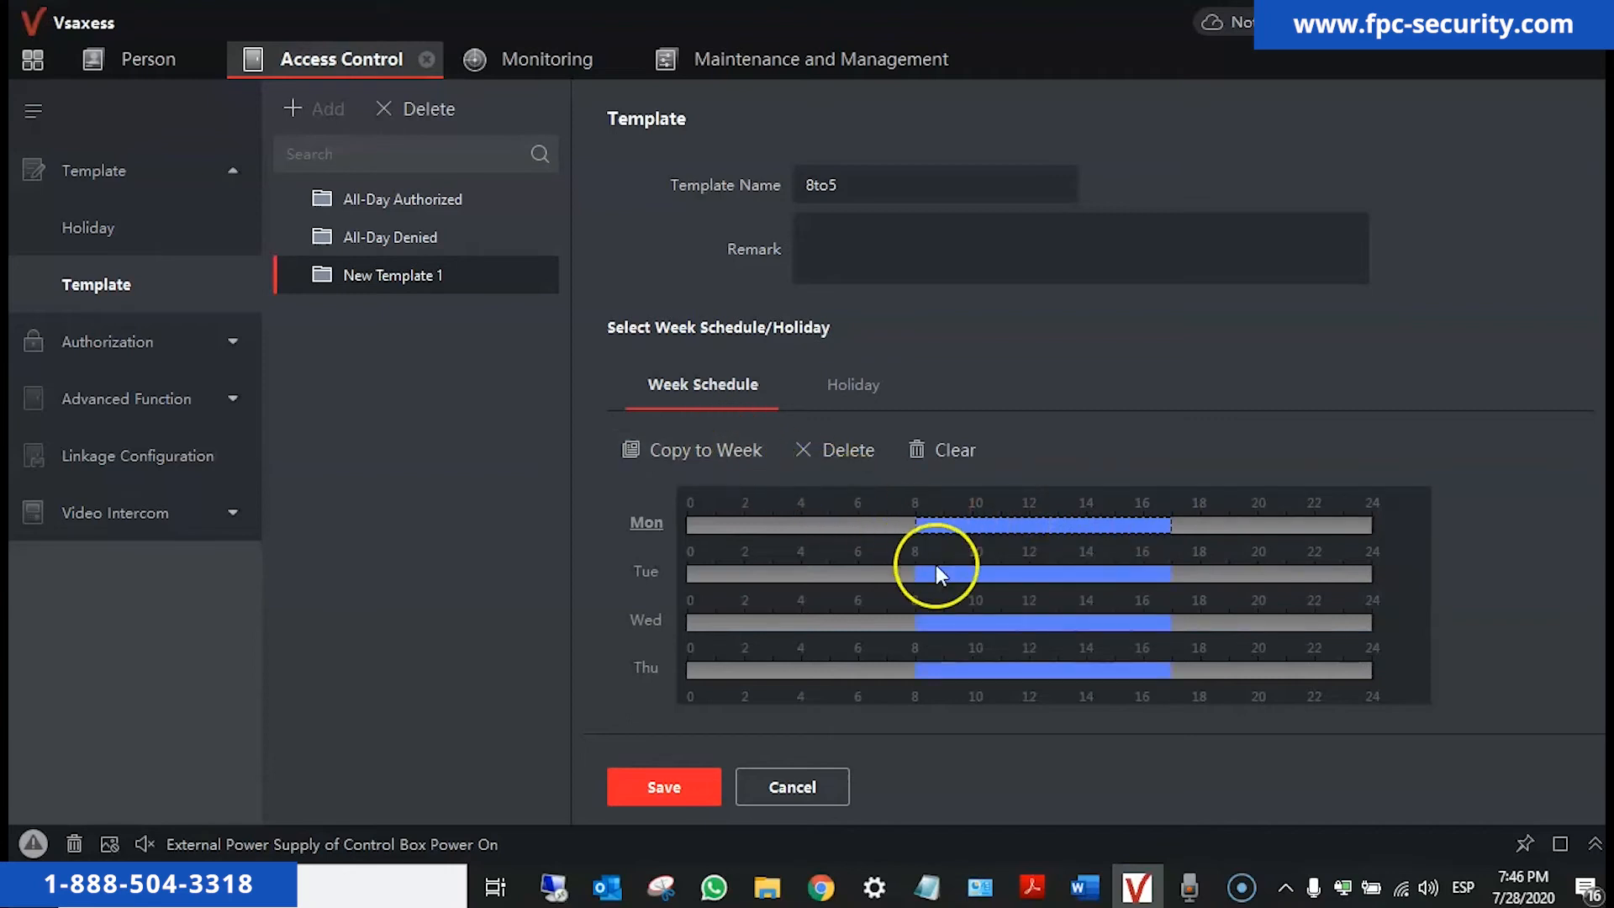
pyautogui.scroll(-1, 937, 562)
pyautogui.scroll(-2, 942, 555)
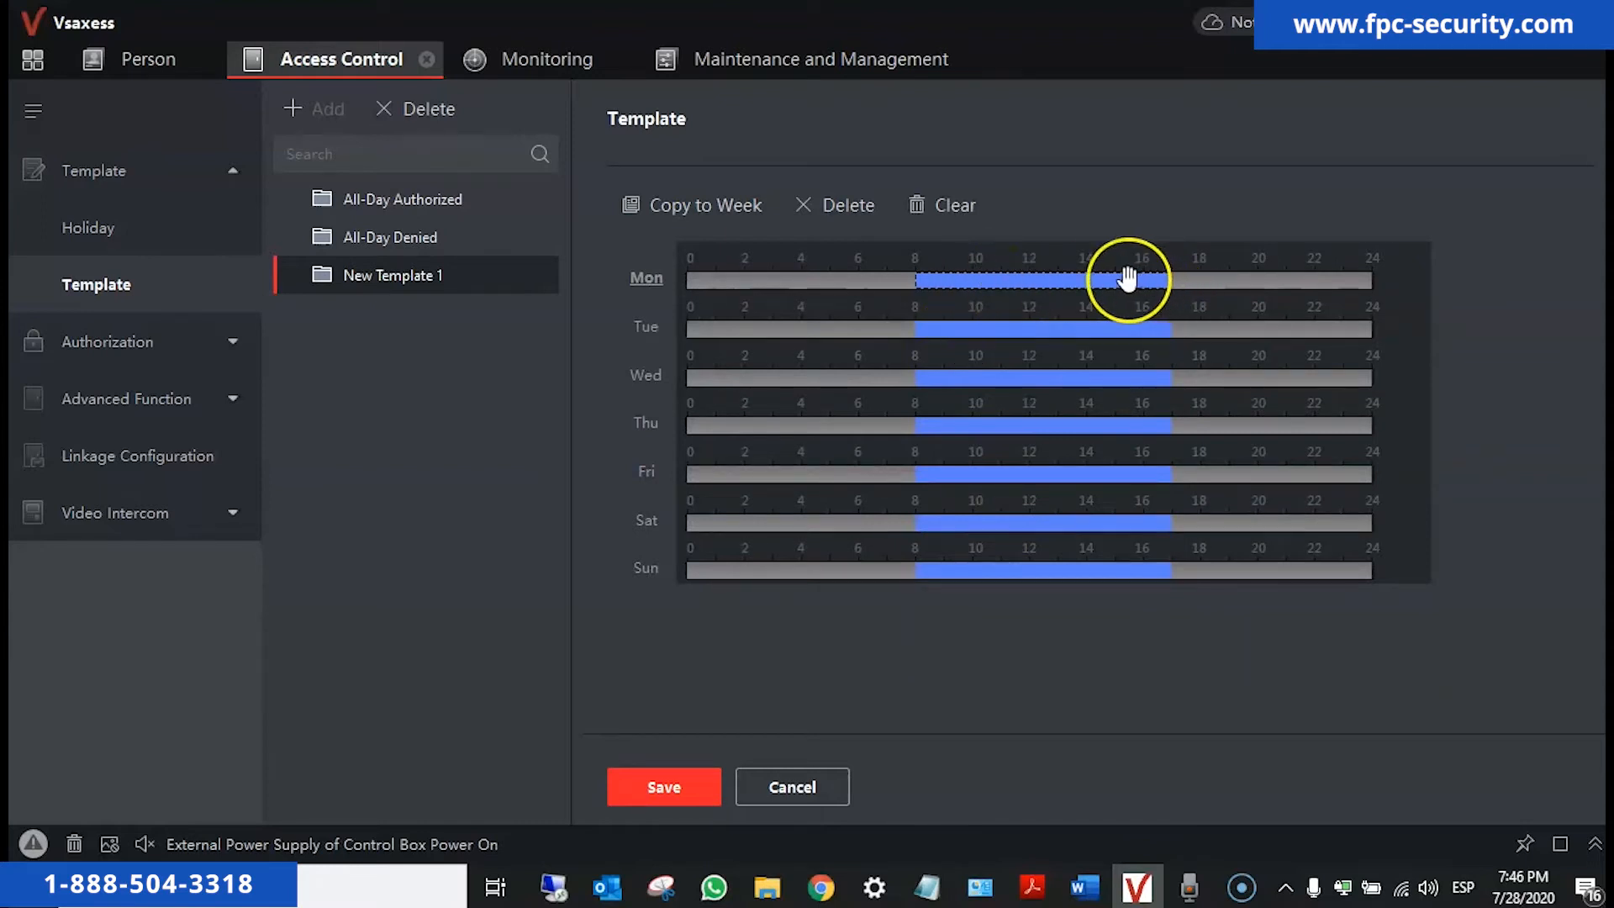
# - Delete the Saturday and Sunday periods and save the 8to5 template
pyautogui.click(1015, 521)
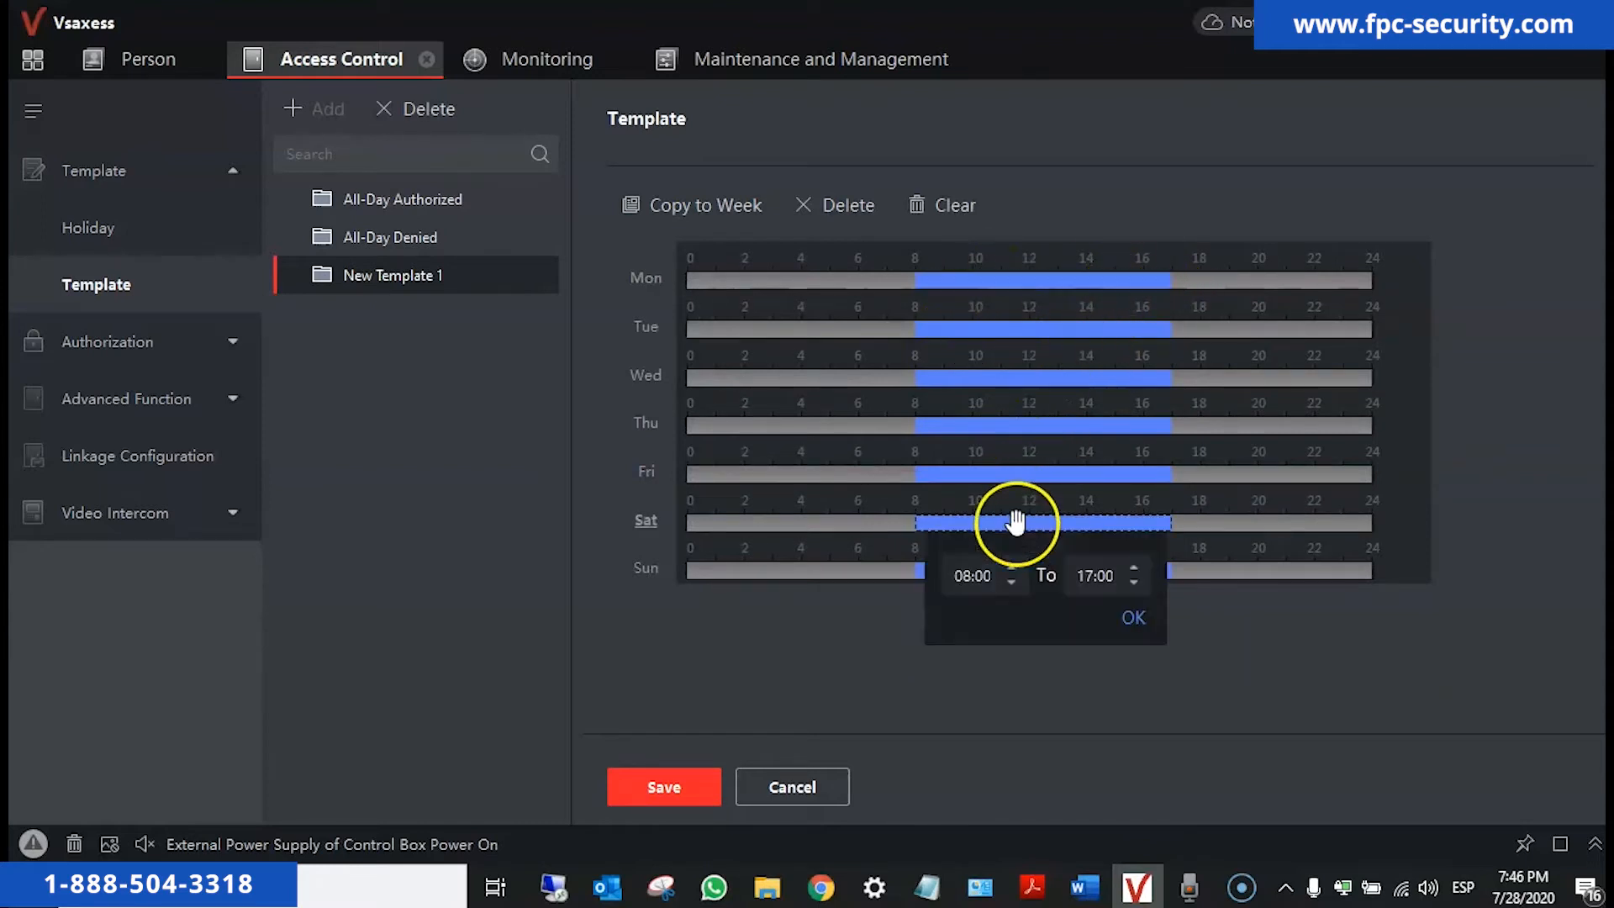
pyautogui.click(847, 204)
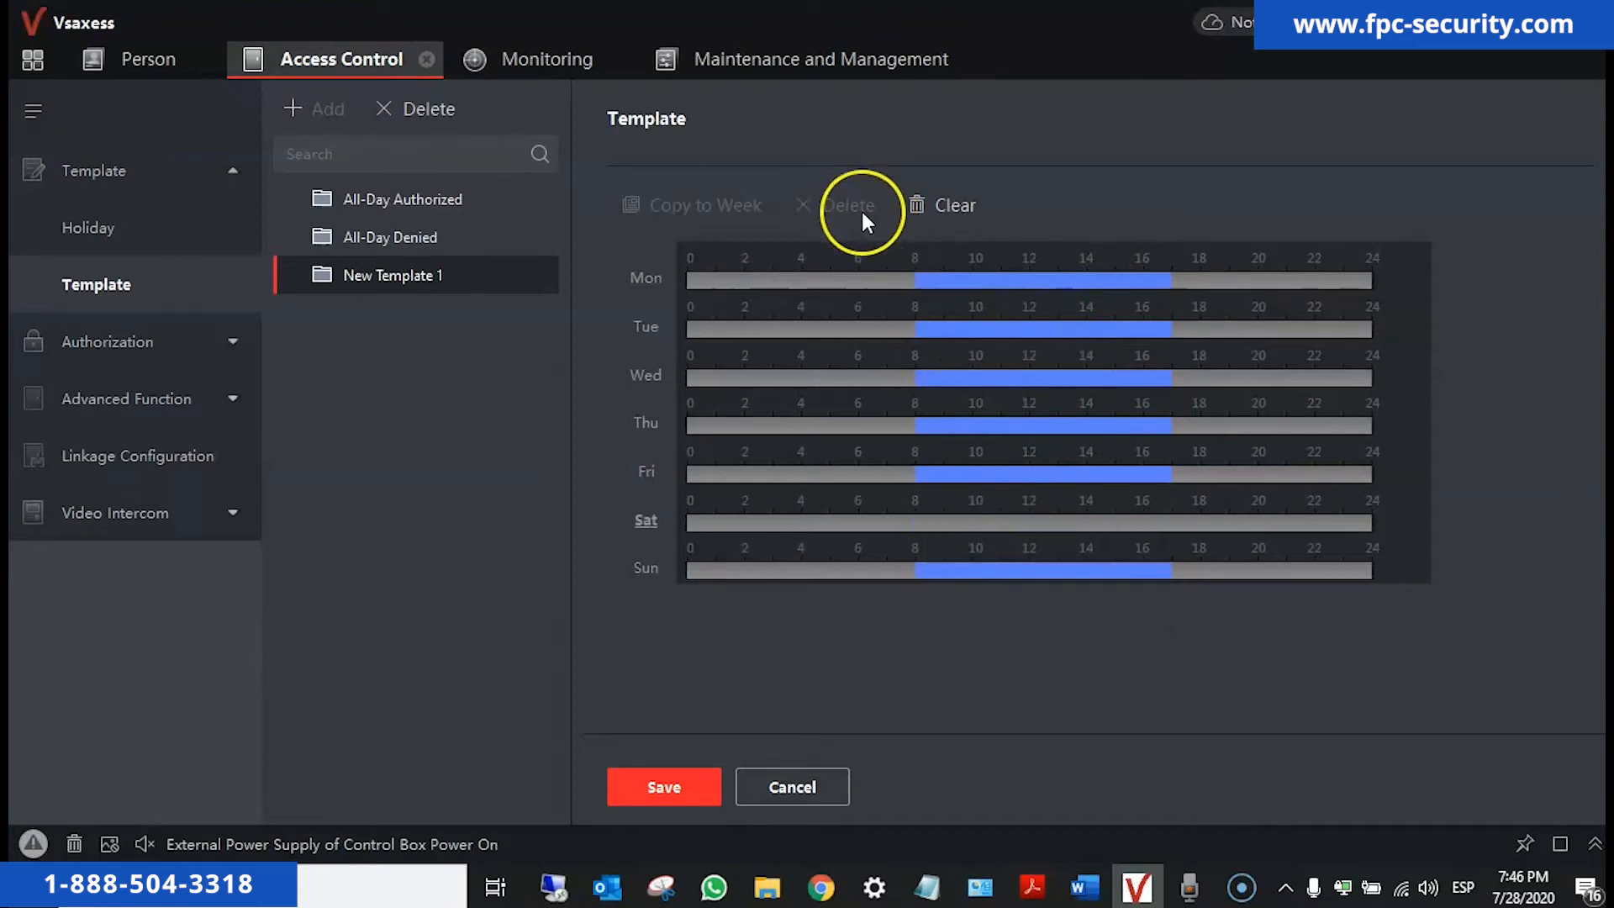
pyautogui.click(1001, 569)
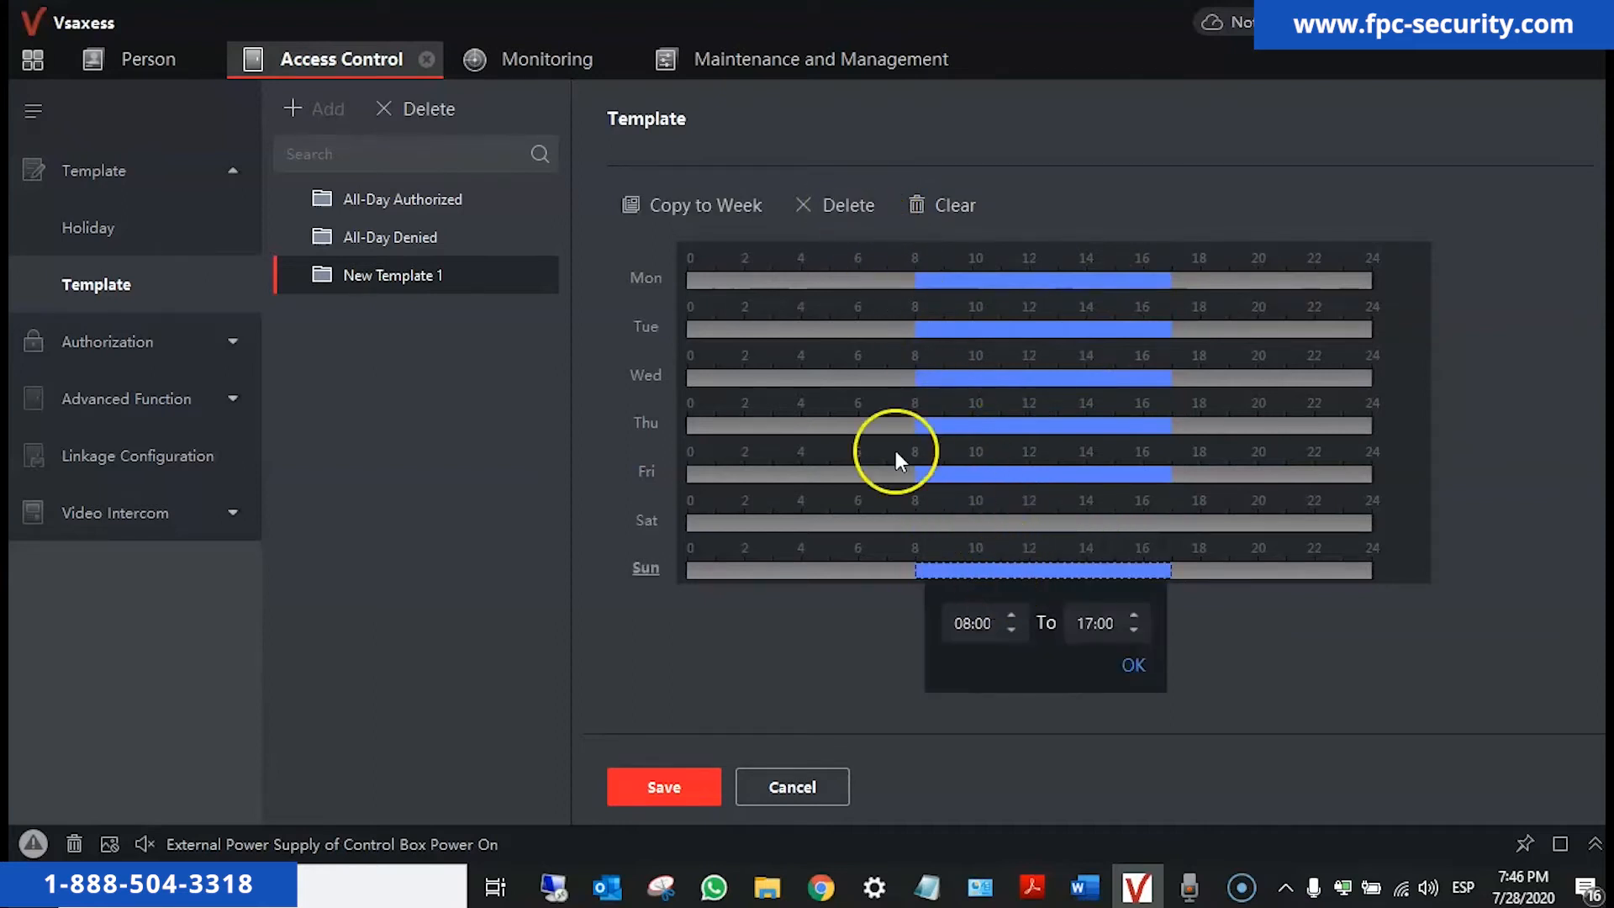
pyautogui.click(832, 204)
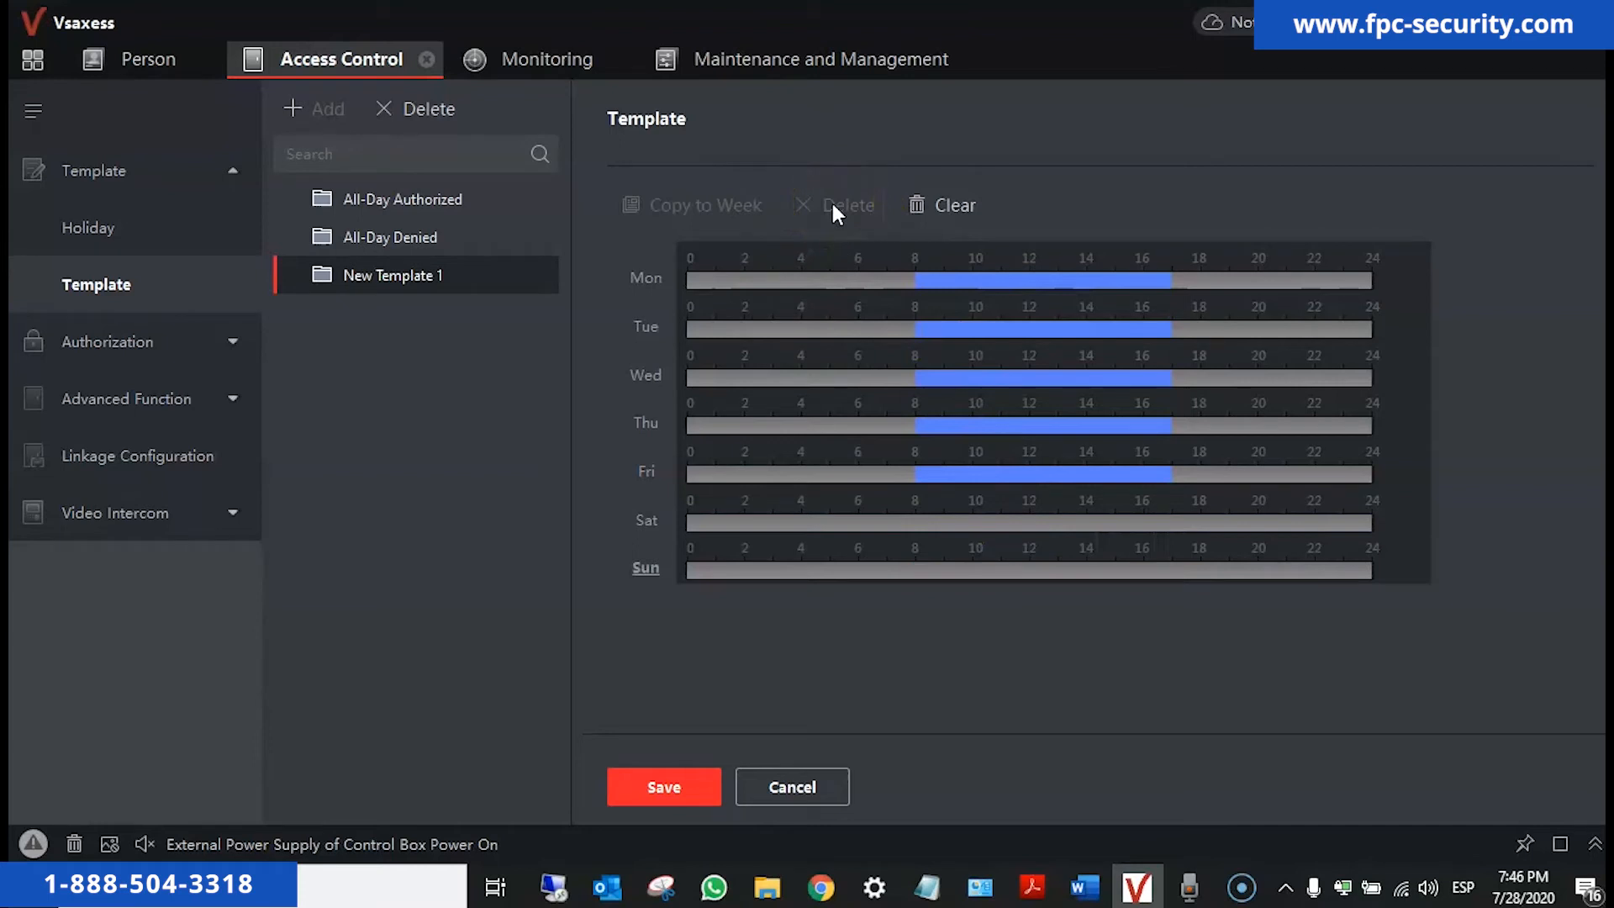
pyautogui.click(680, 784)
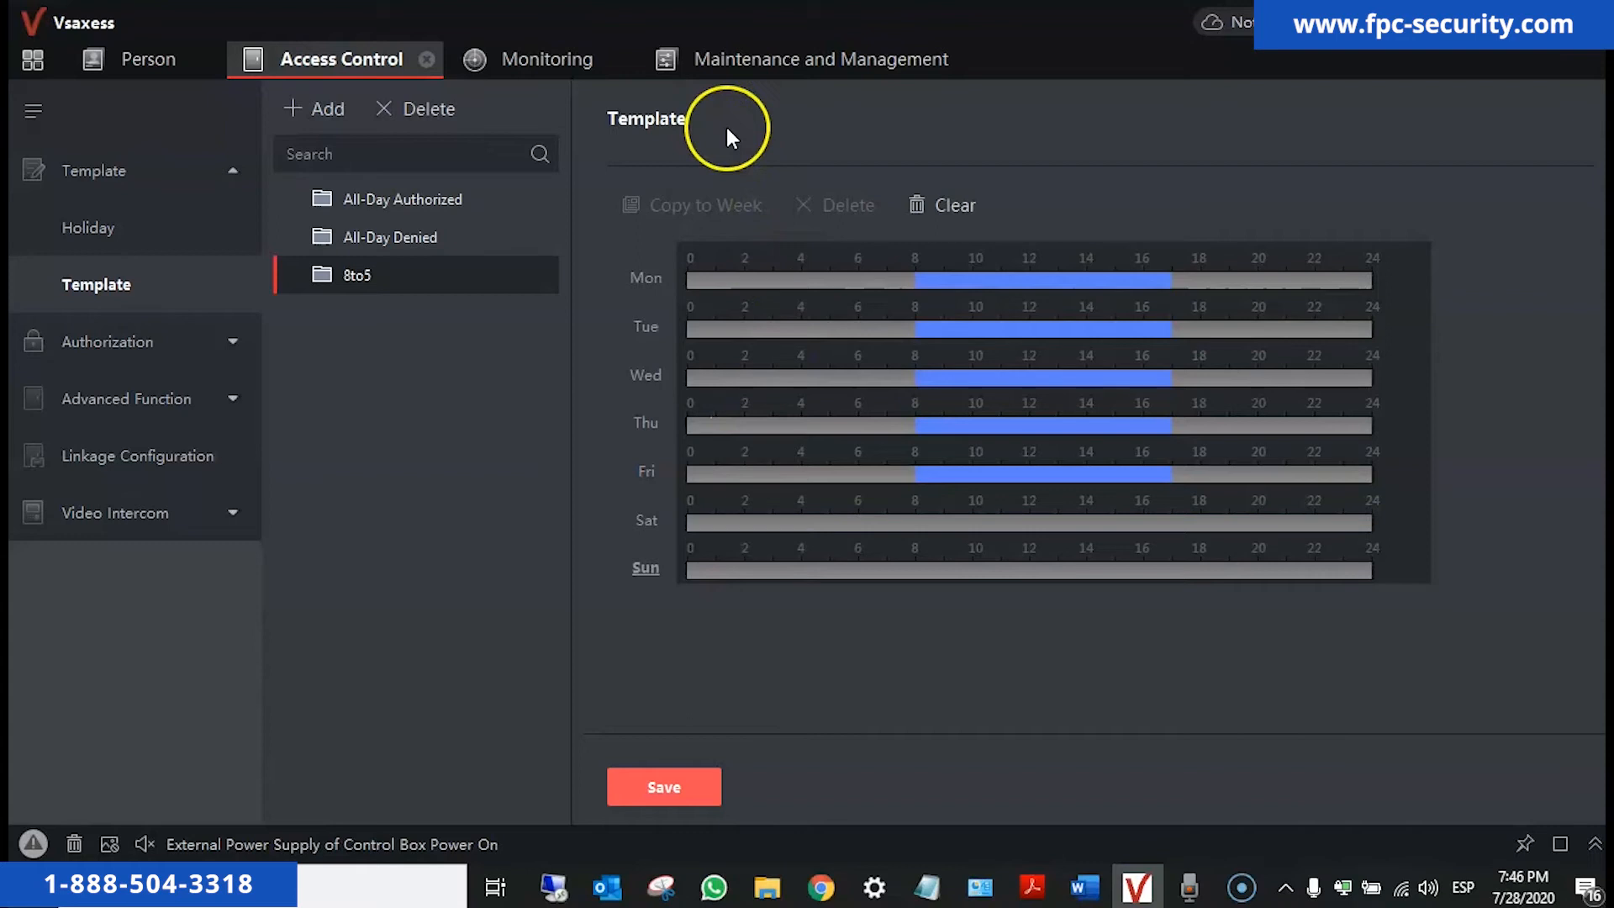
pyautogui.click(233, 344)
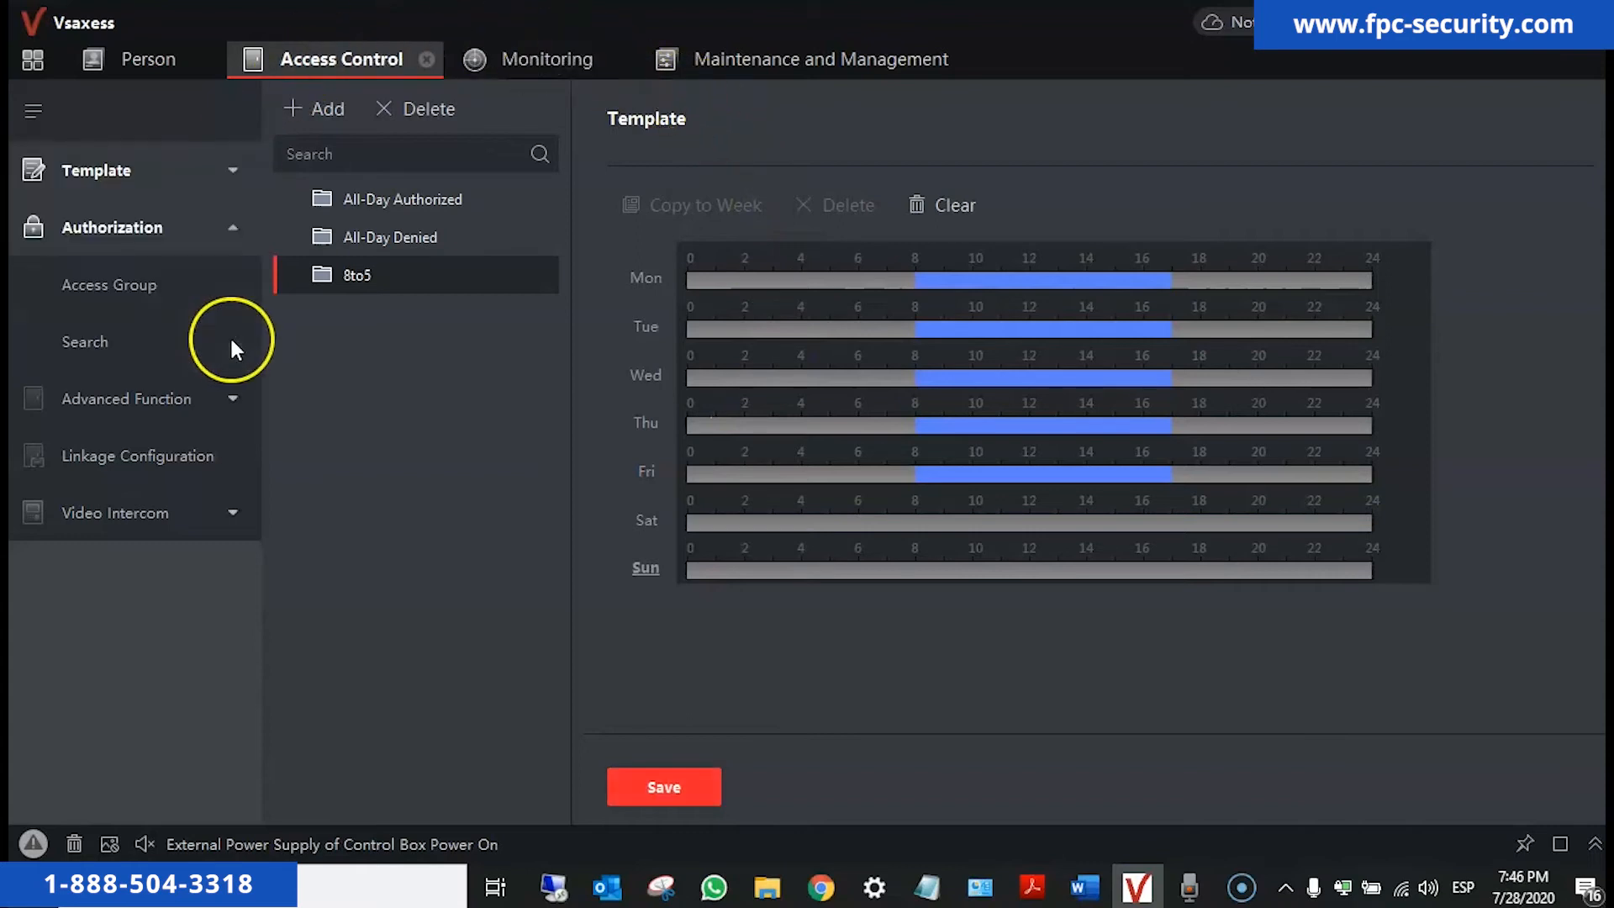
# - Create access group '8 to 5' with the 8to5 template, one person and Door1
pyautogui.click(178, 286)
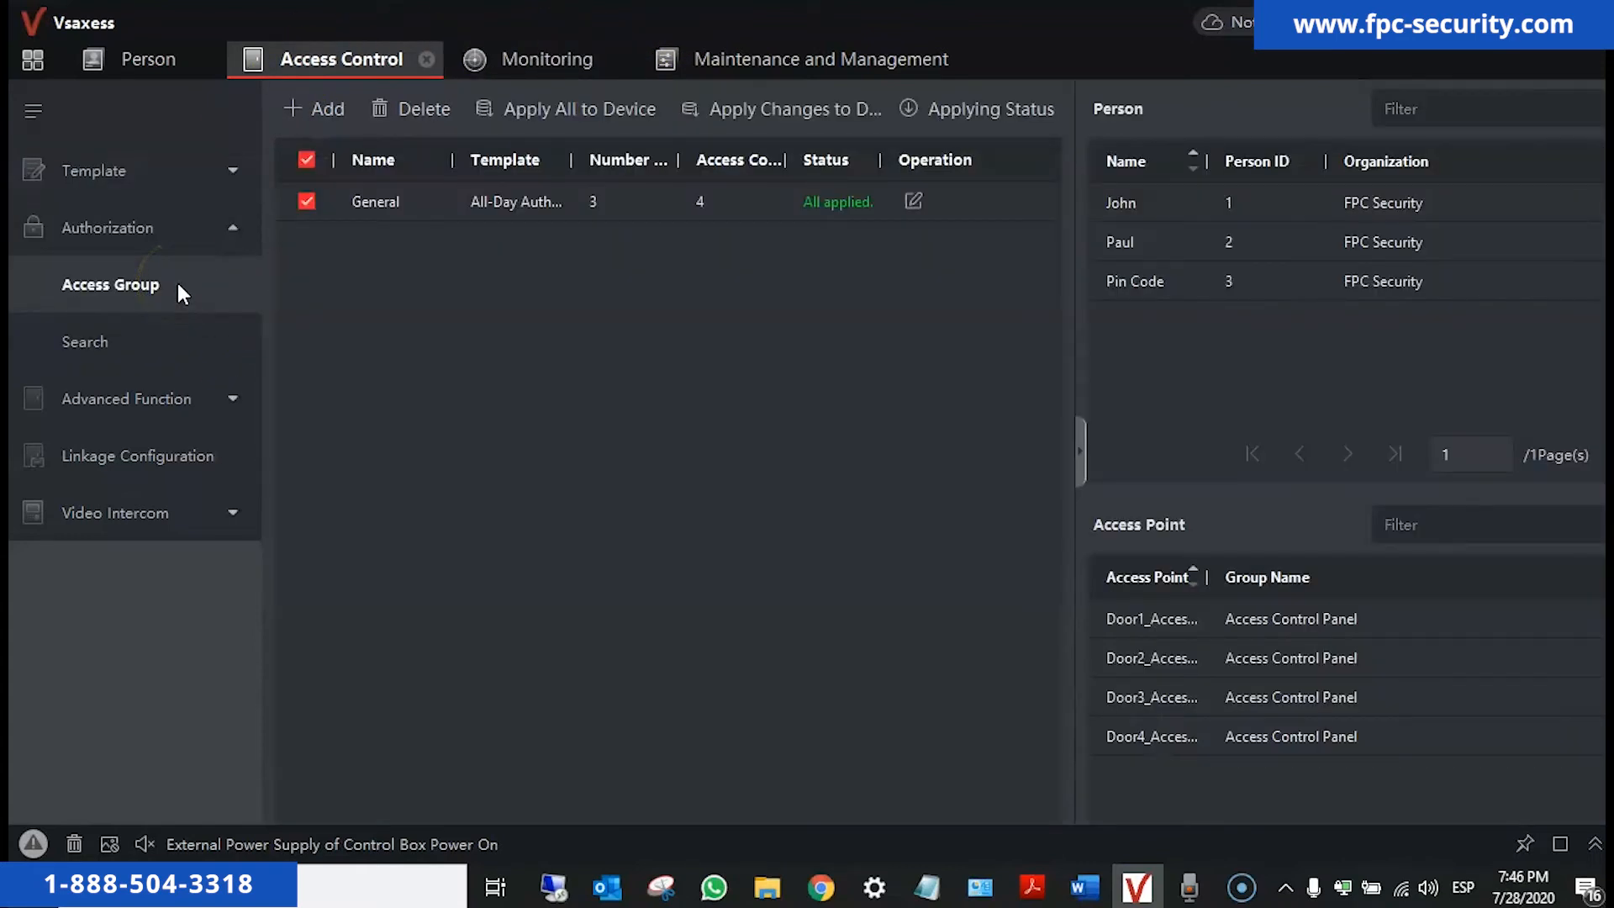
pyautogui.click(320, 108)
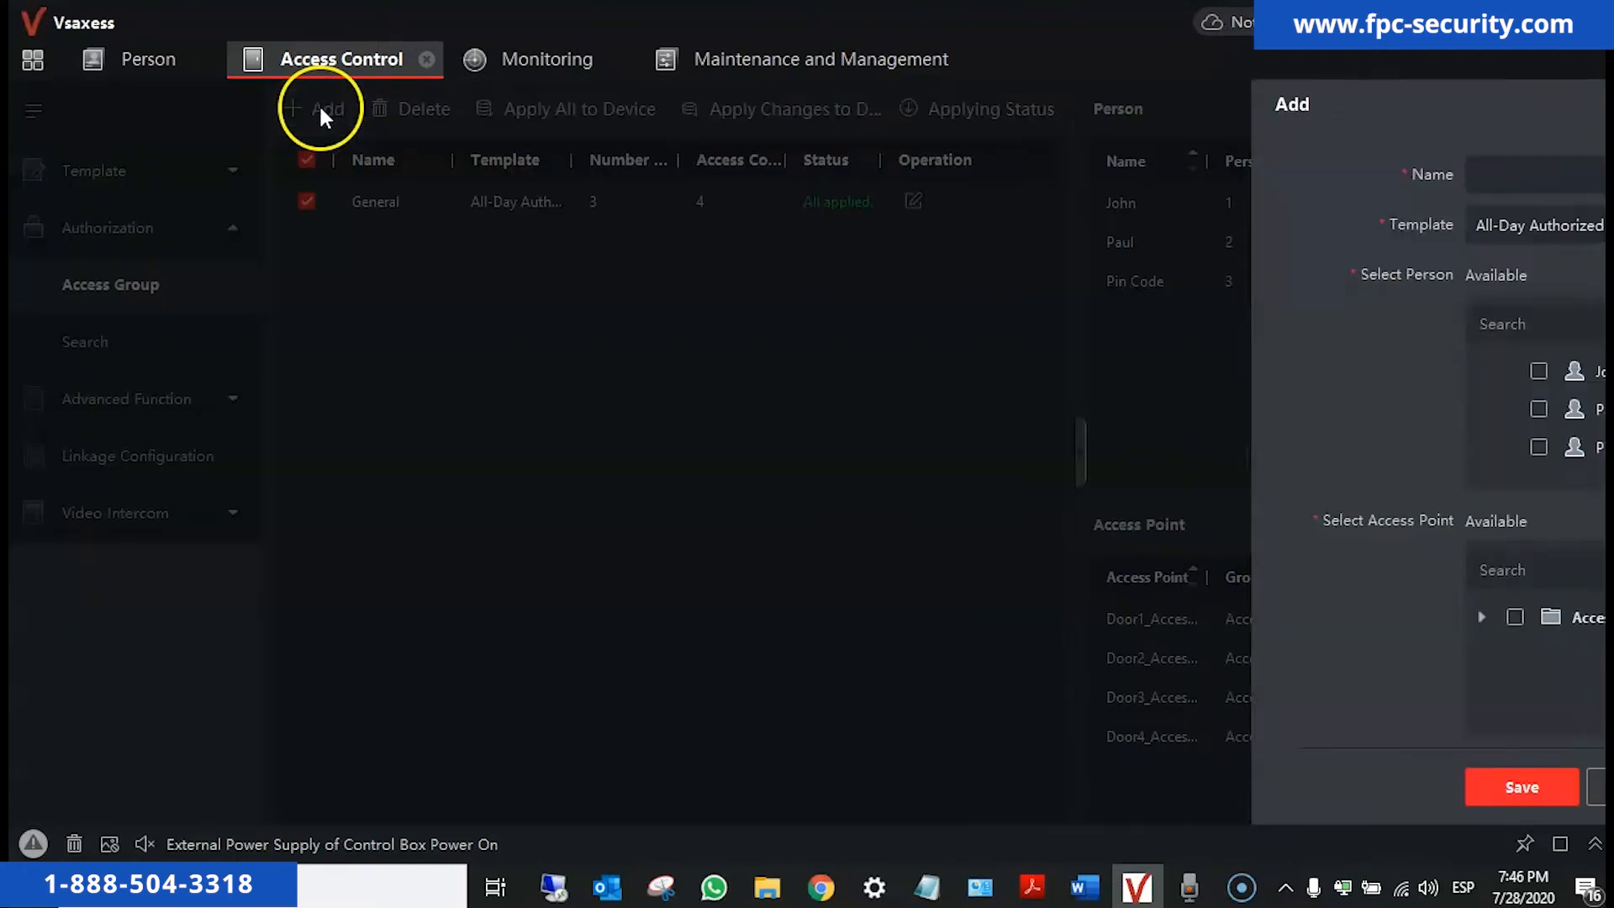
pyautogui.click(1102, 177)
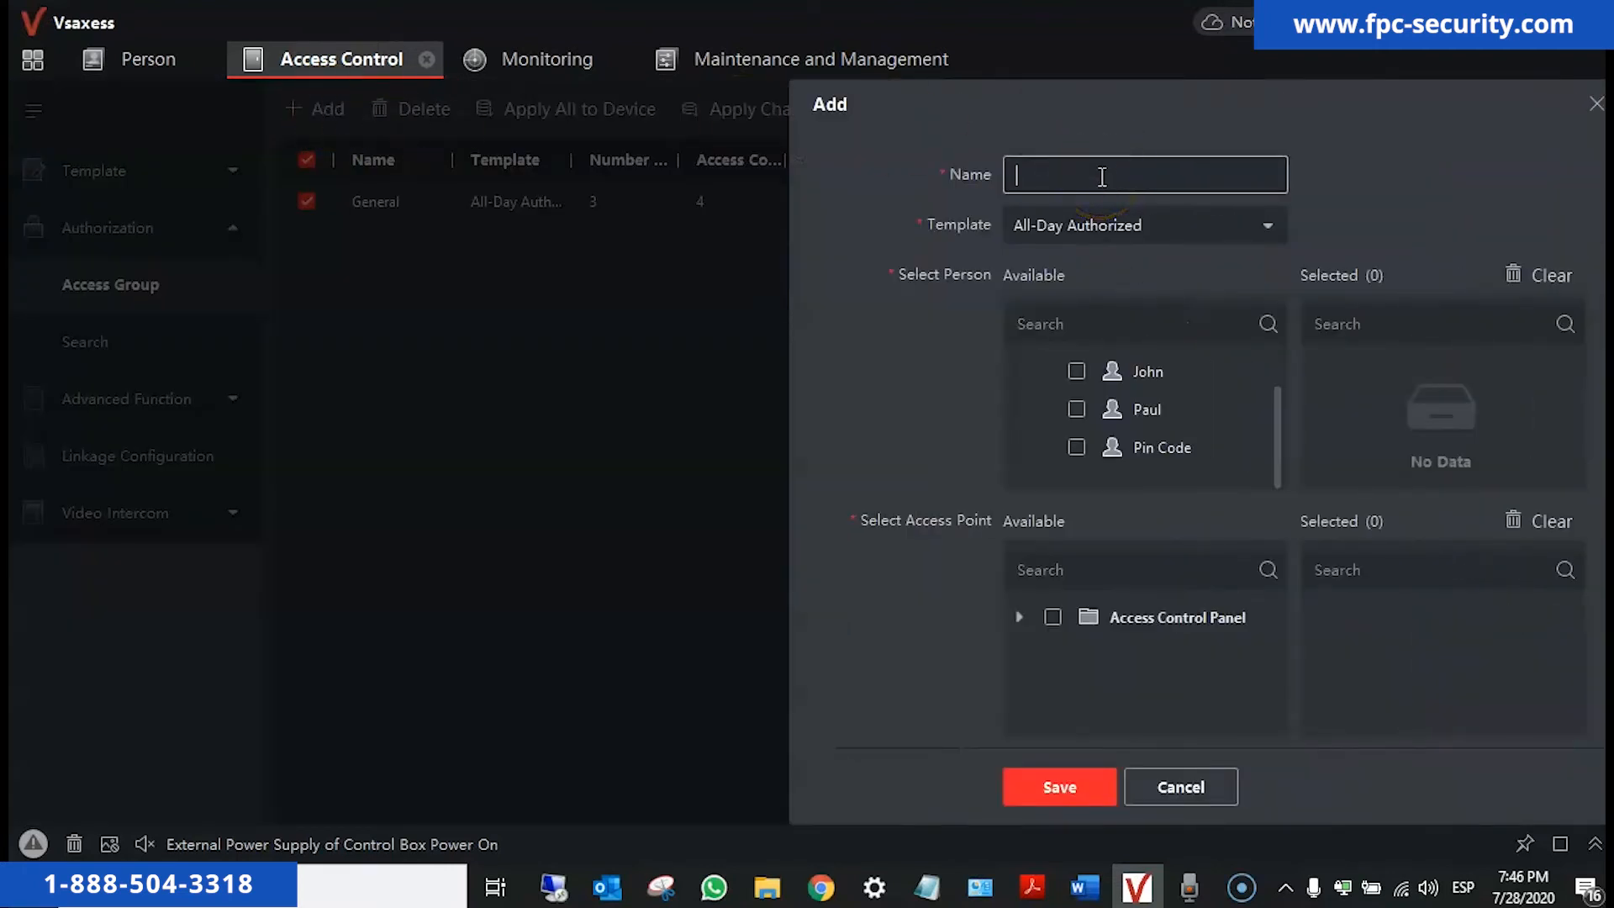
pyautogui.write('8 to 5')
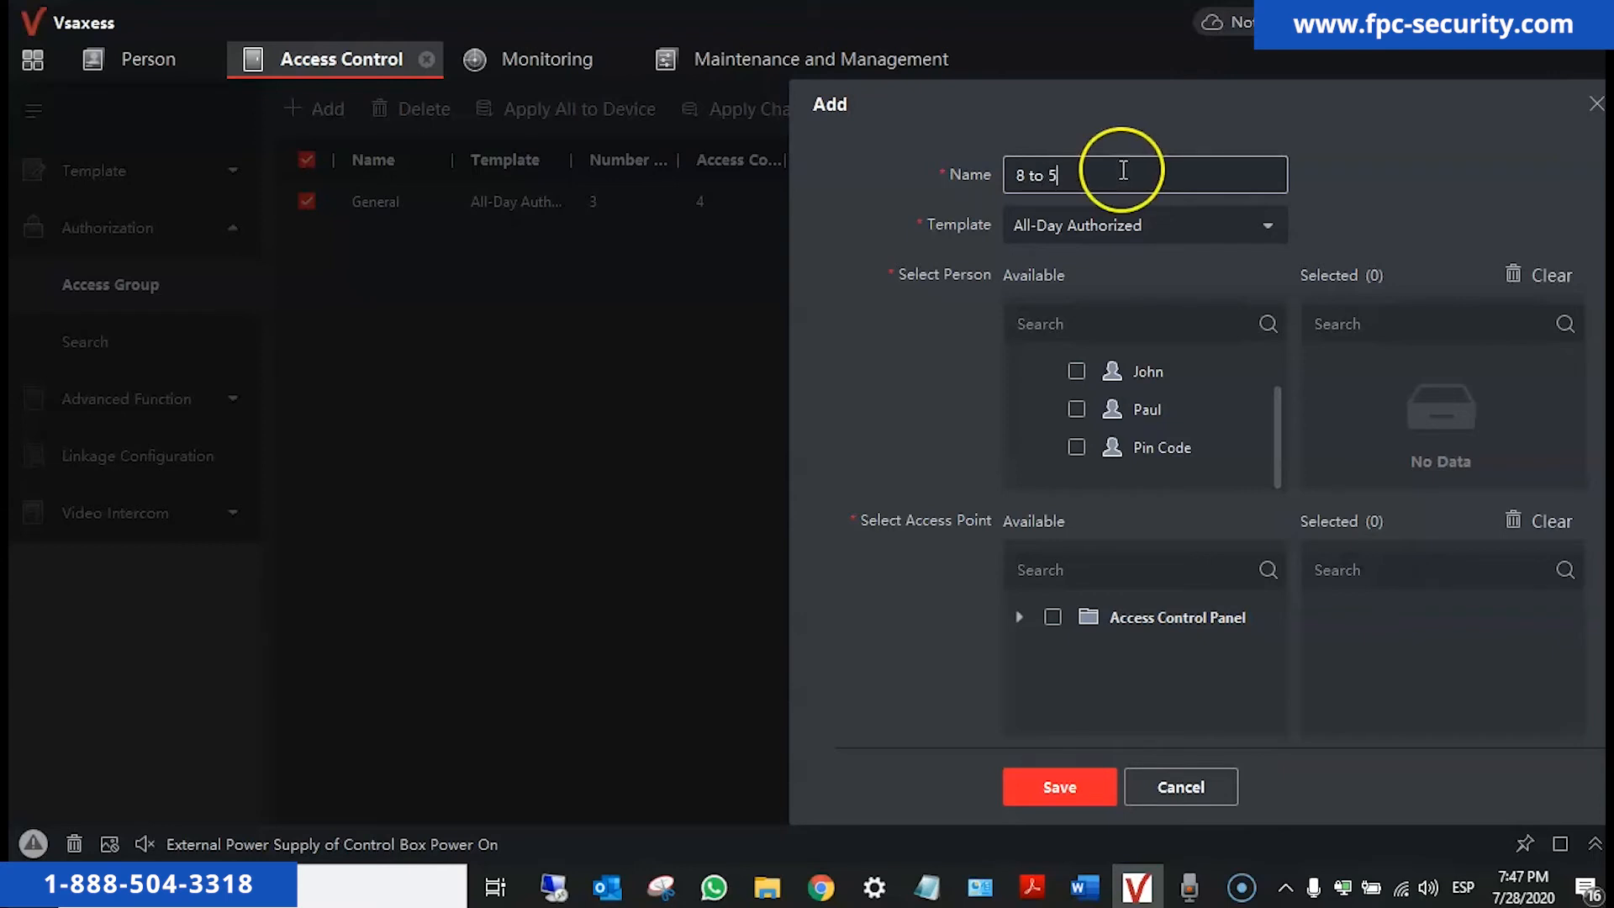
pyautogui.click(1077, 409)
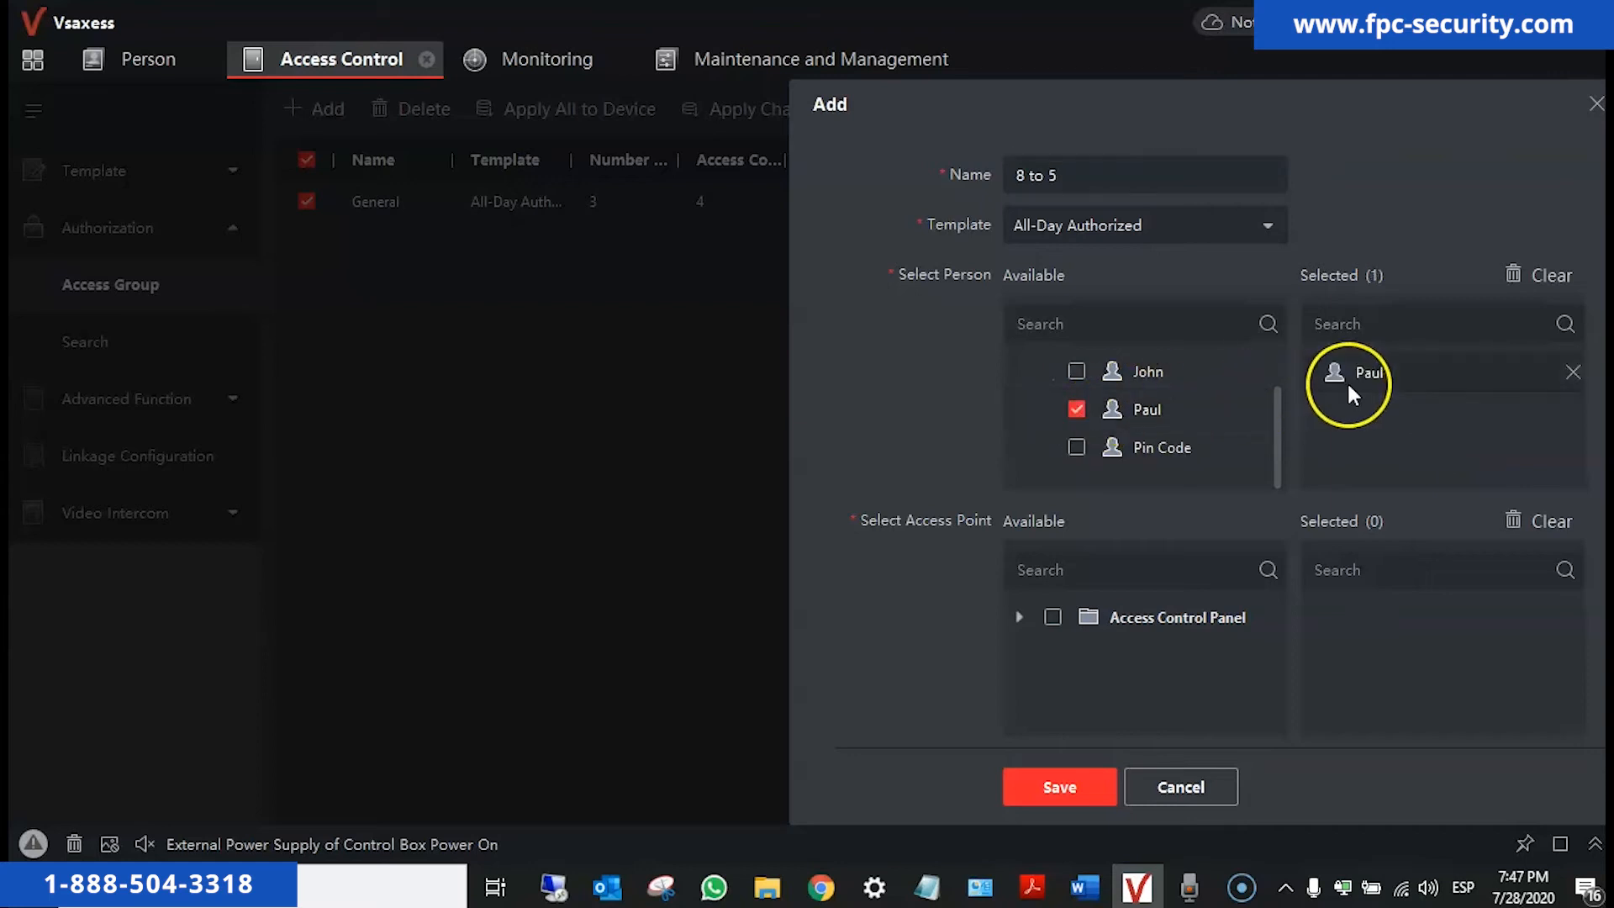
pyautogui.click(1273, 225)
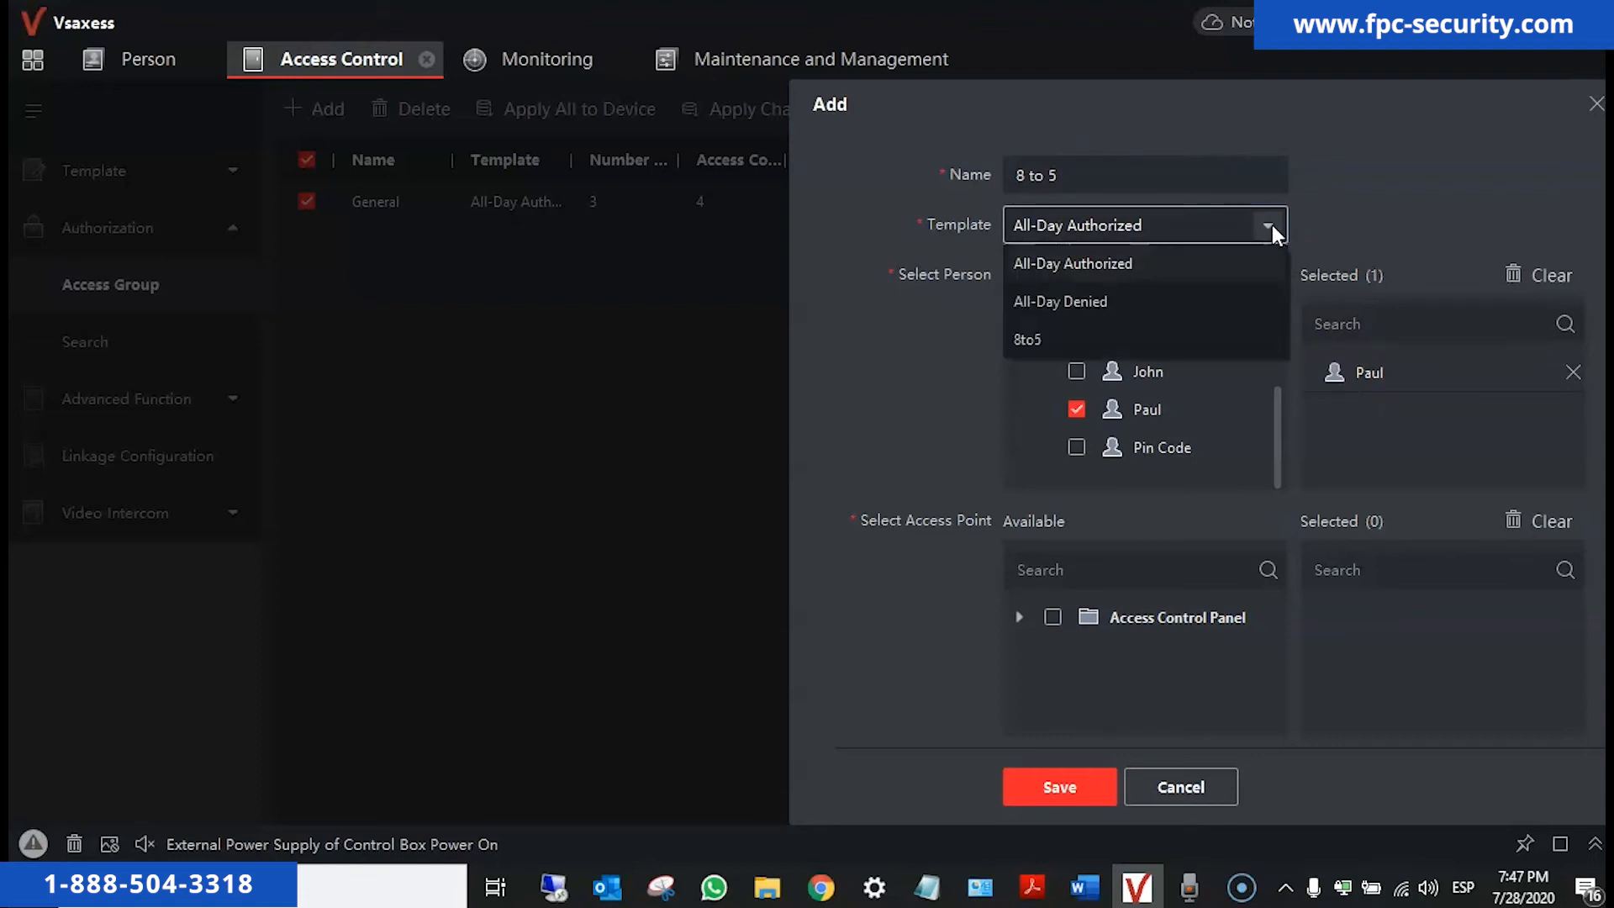
pyautogui.click(1053, 337)
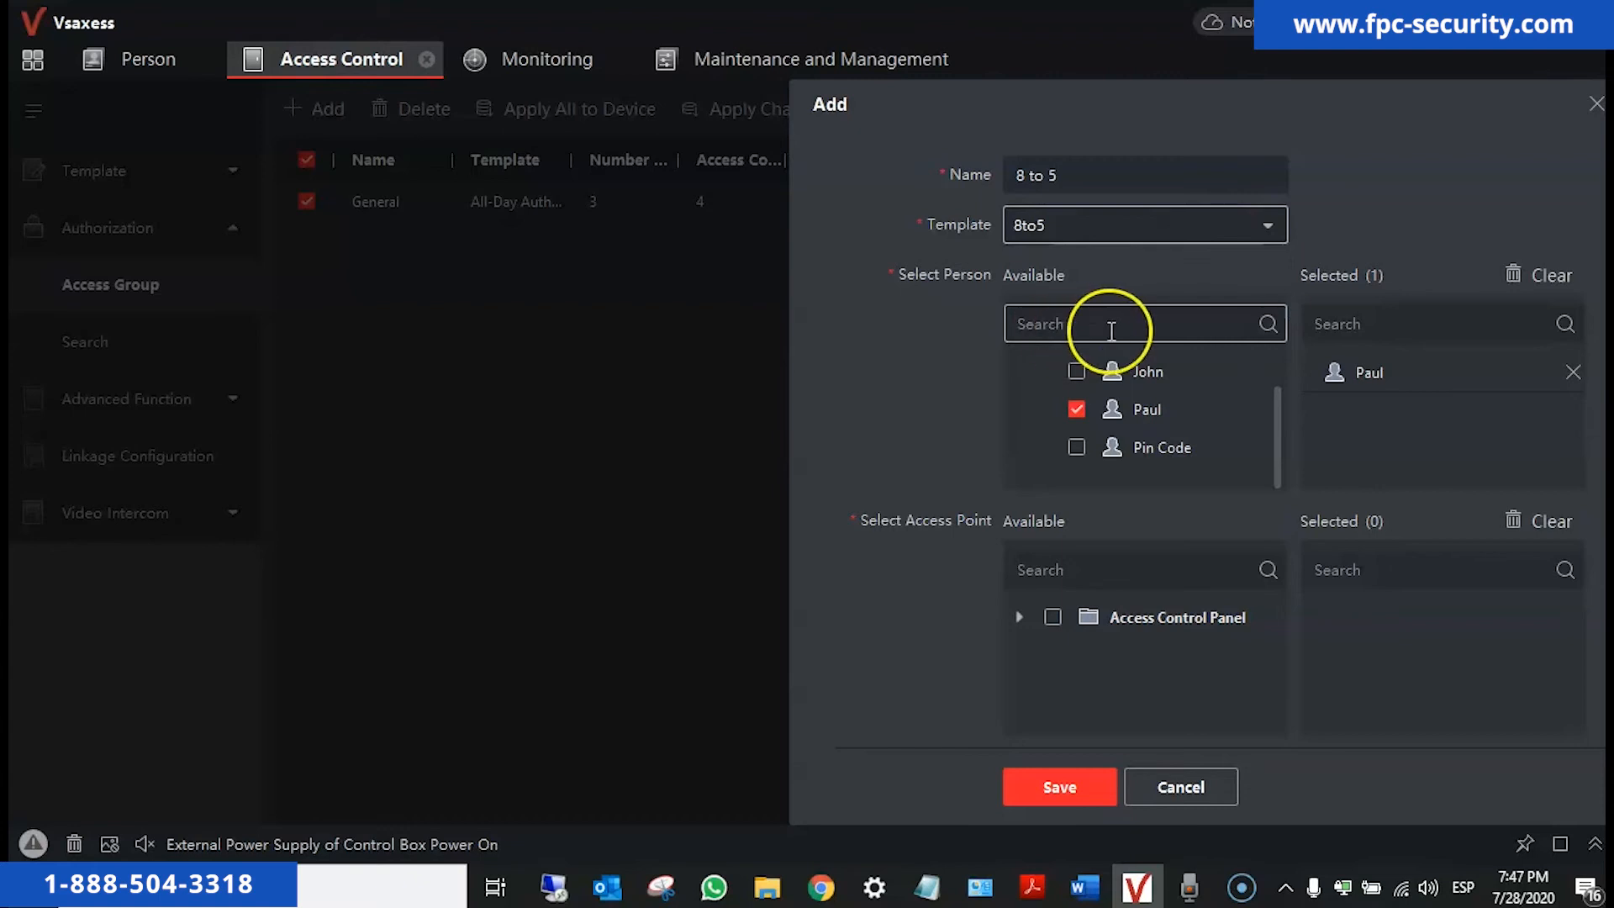
pyautogui.click(1018, 615)
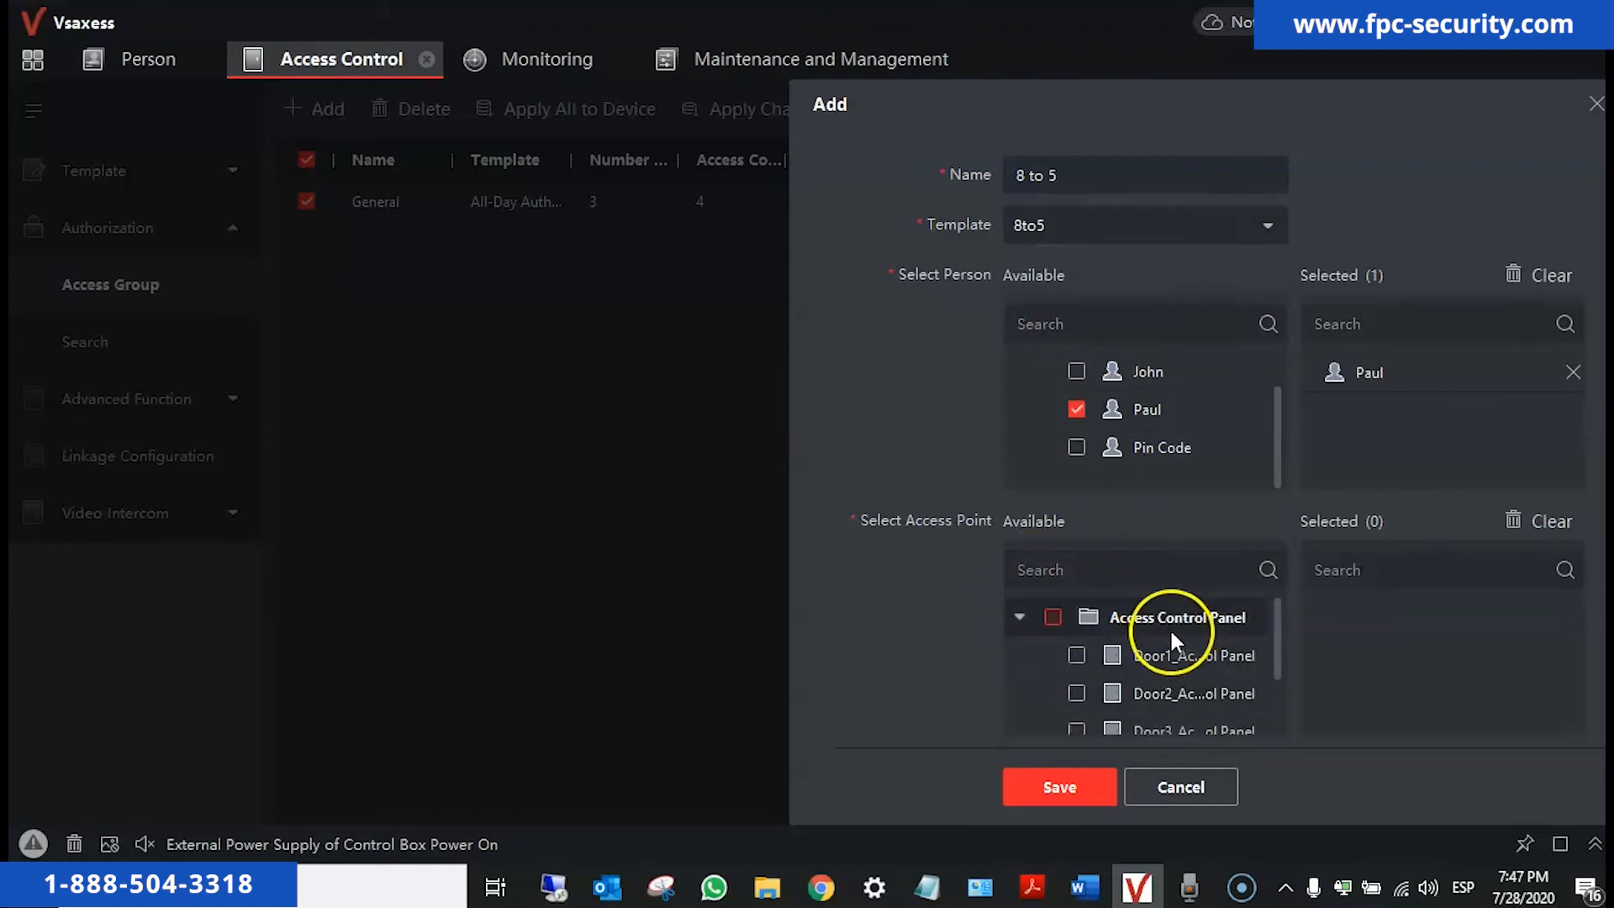
pyautogui.click(1079, 653)
pyautogui.click(1086, 786)
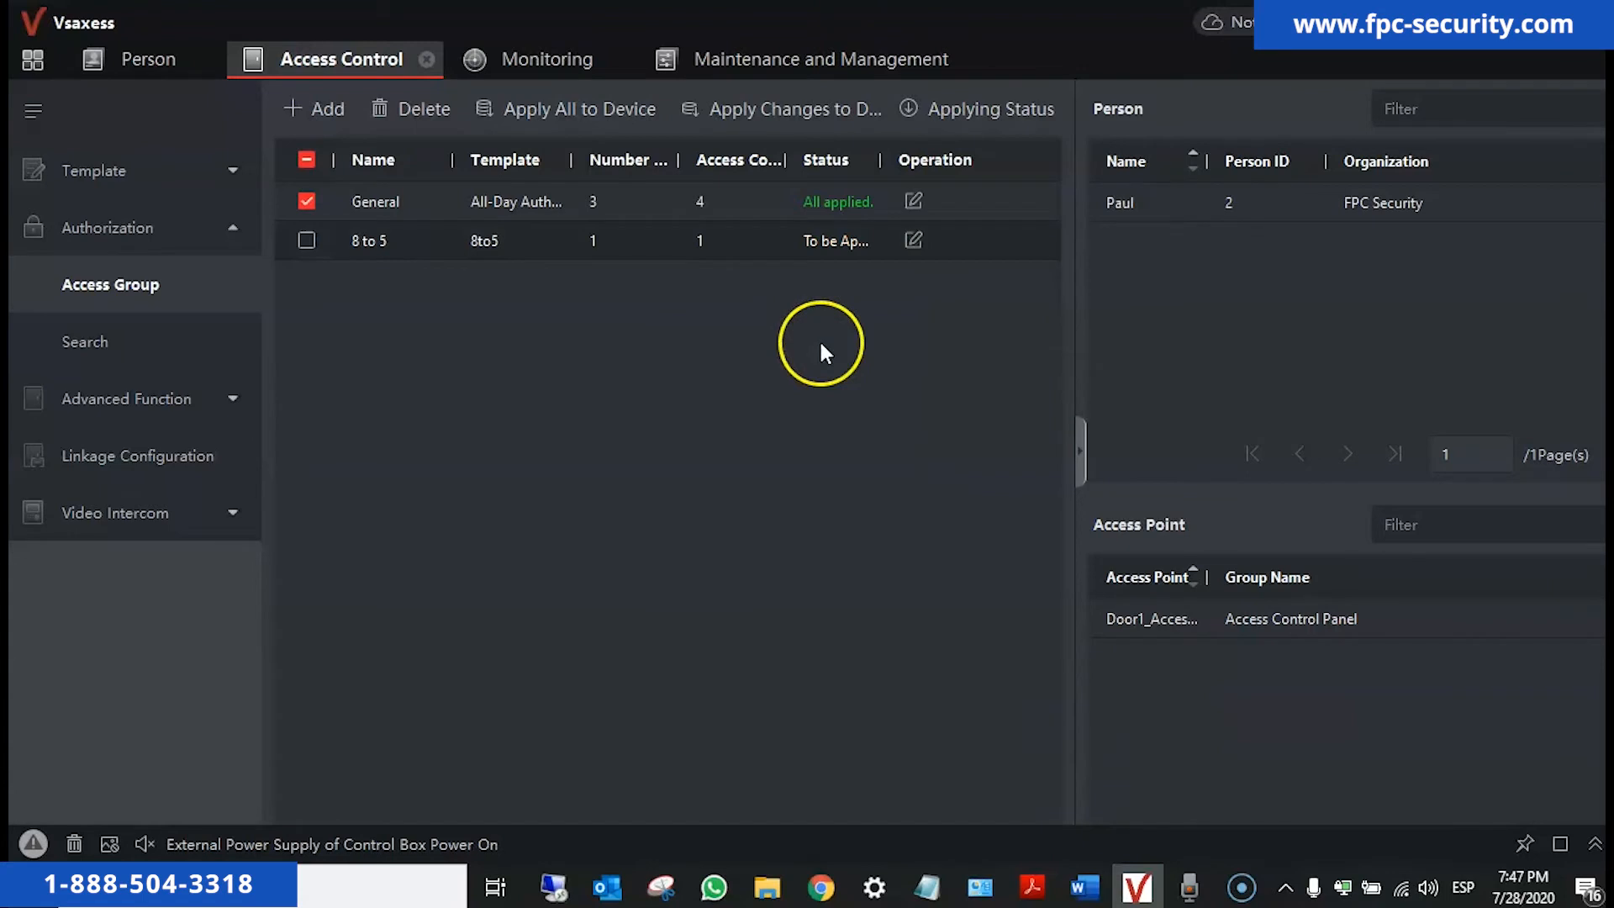
# - Select only the 8 to 5 group and apply it to the device
pyautogui.click(305, 203)
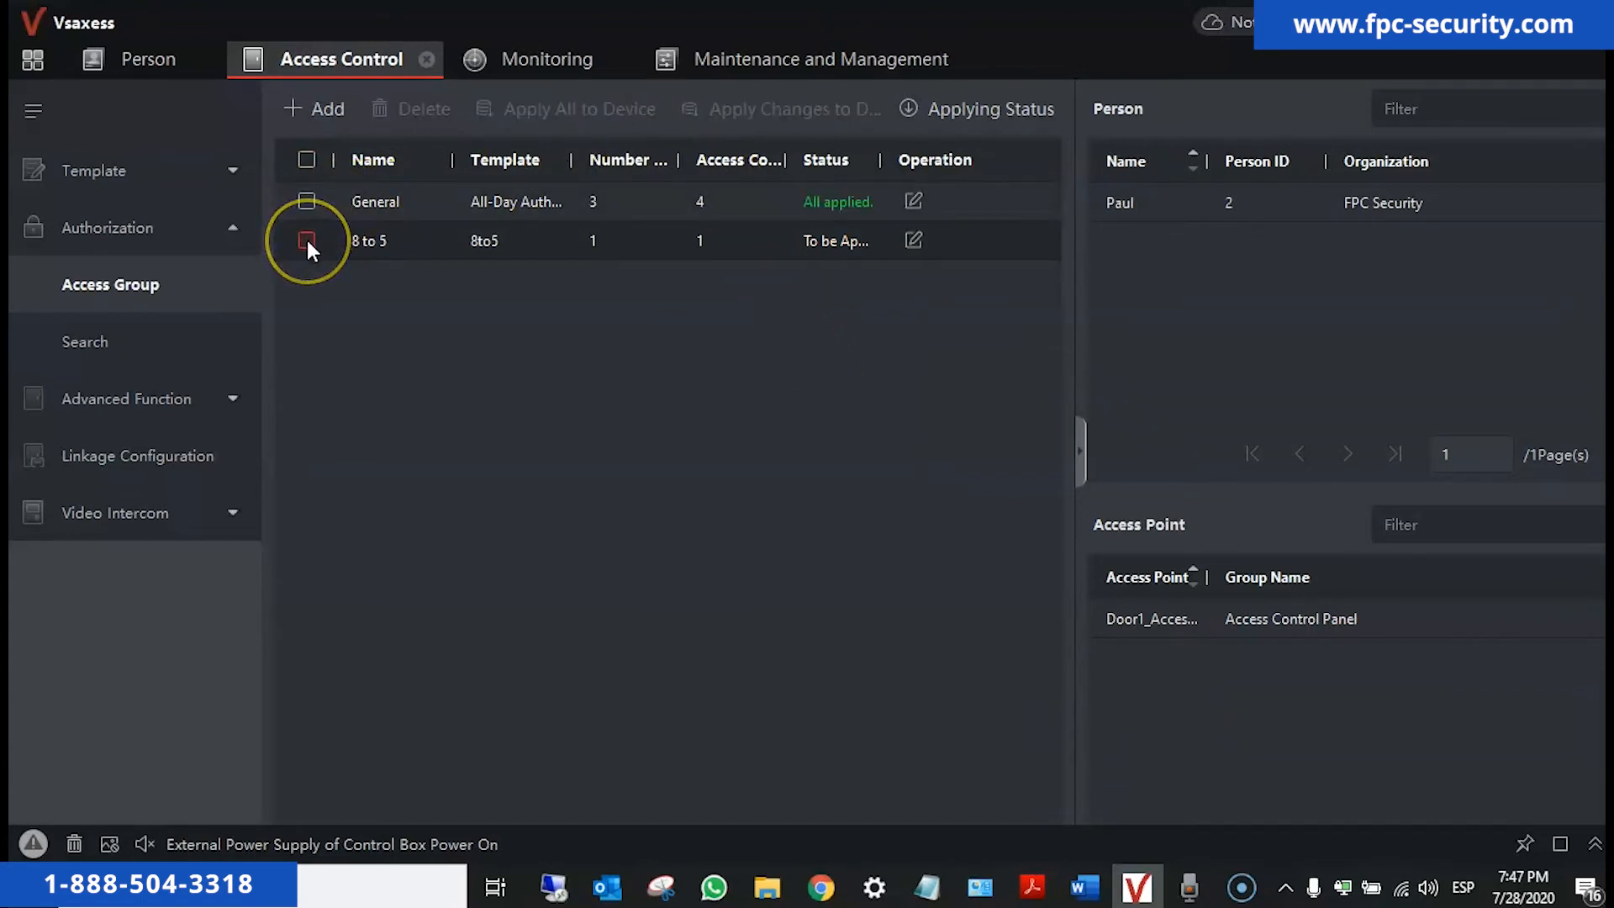
pyautogui.click(306, 240)
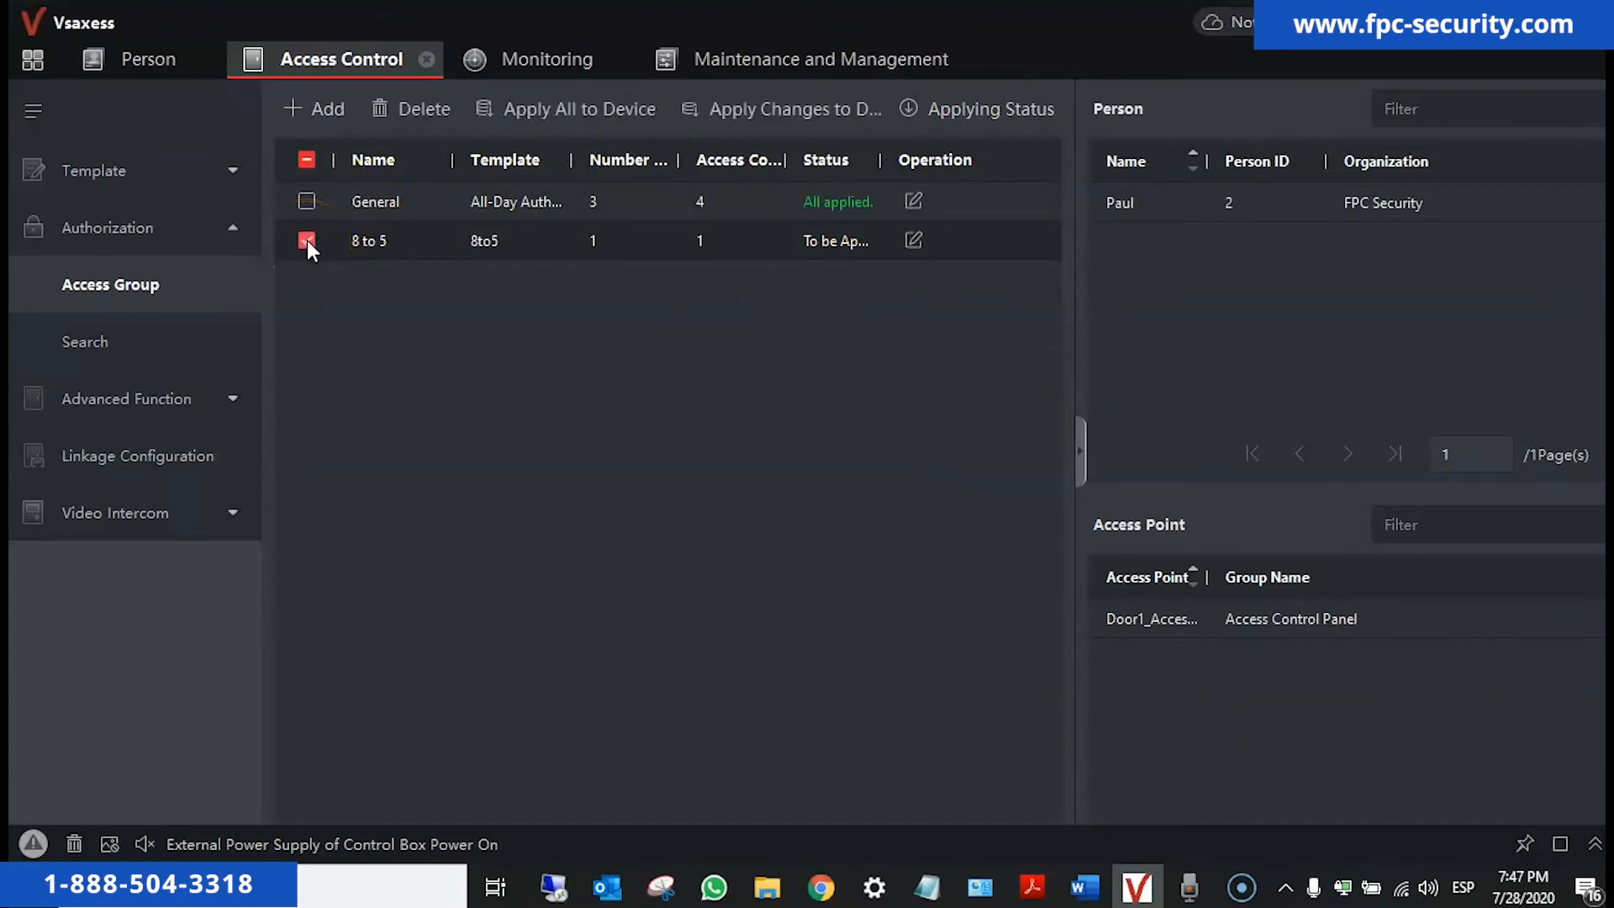
pyautogui.click(727, 112)
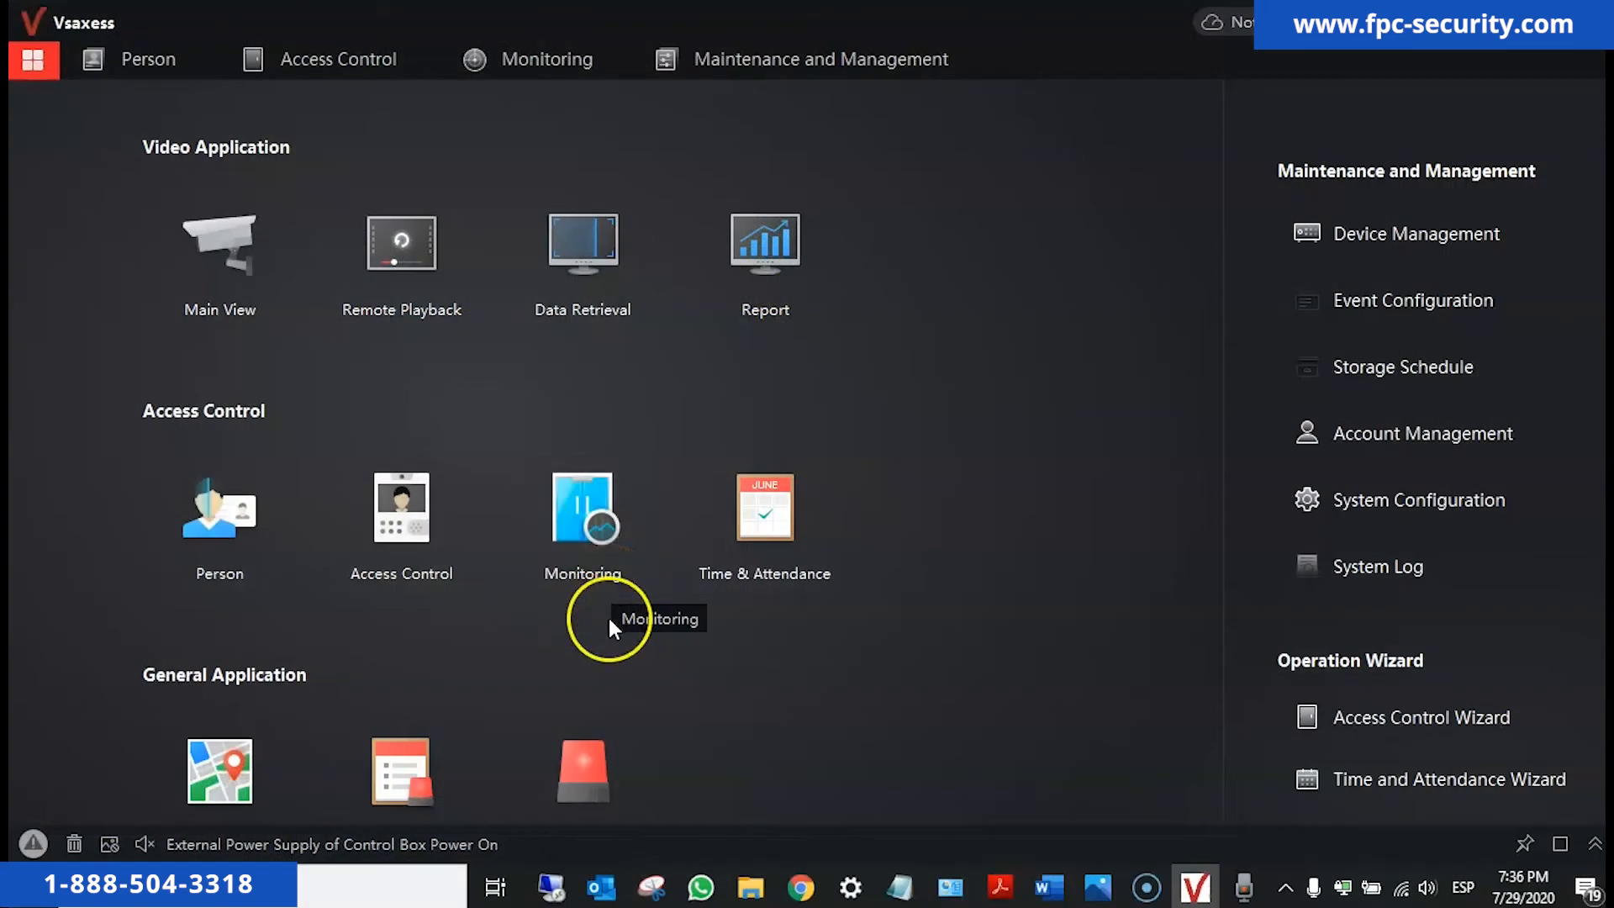
# - Rename Door1 to Front Door and Door2 to Warehouse in the device parameters
pyautogui.click(301, 59)
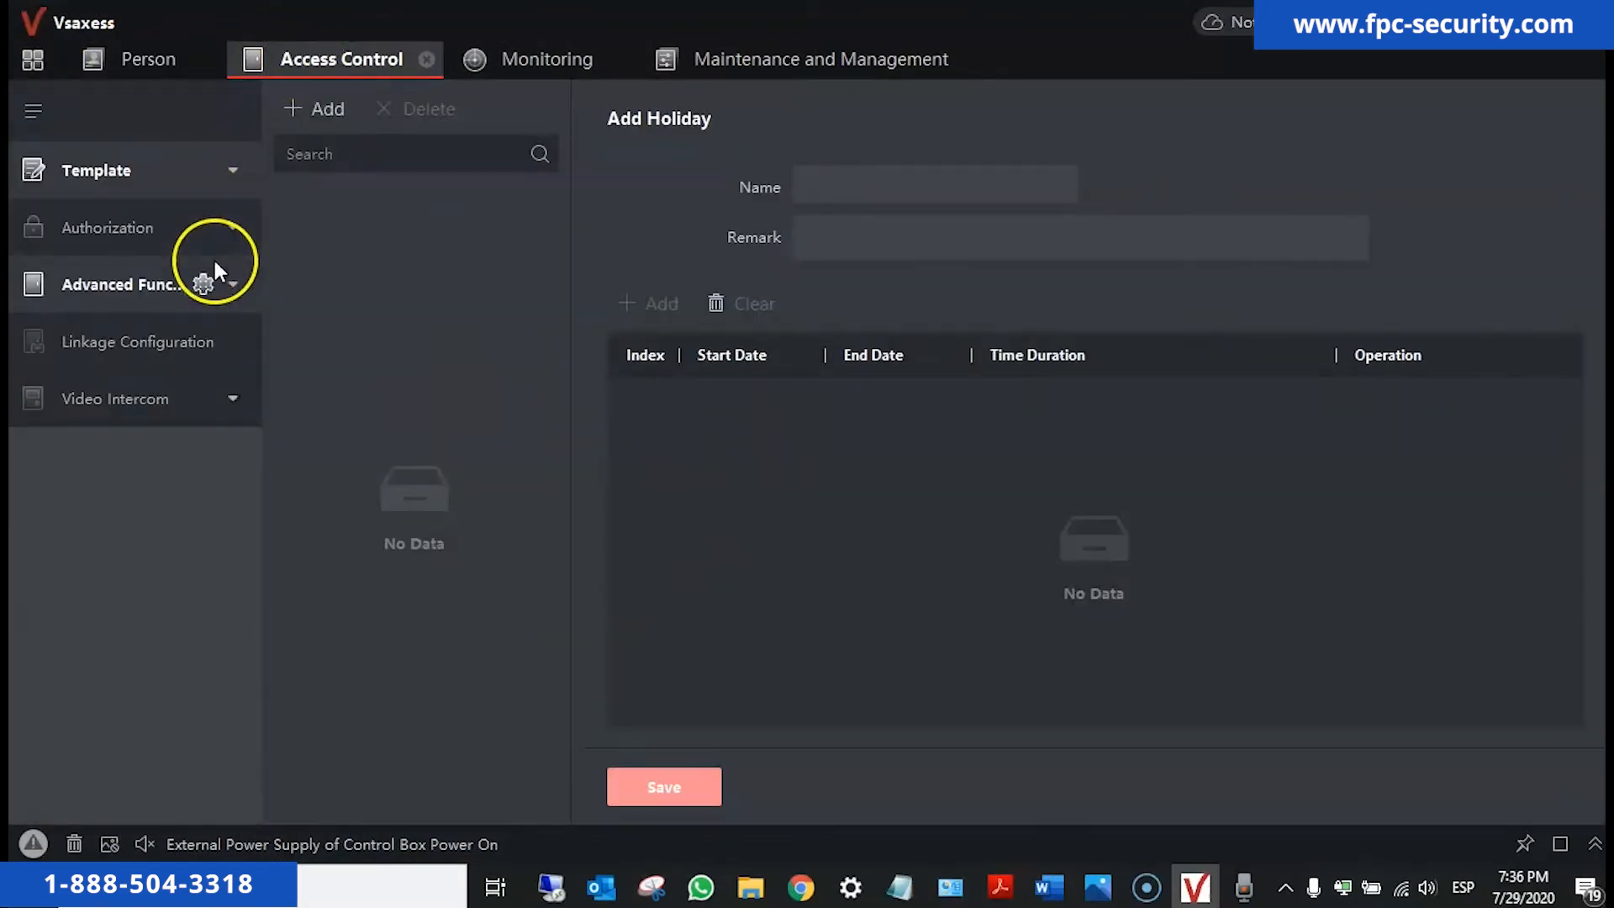
pyautogui.click(234, 285)
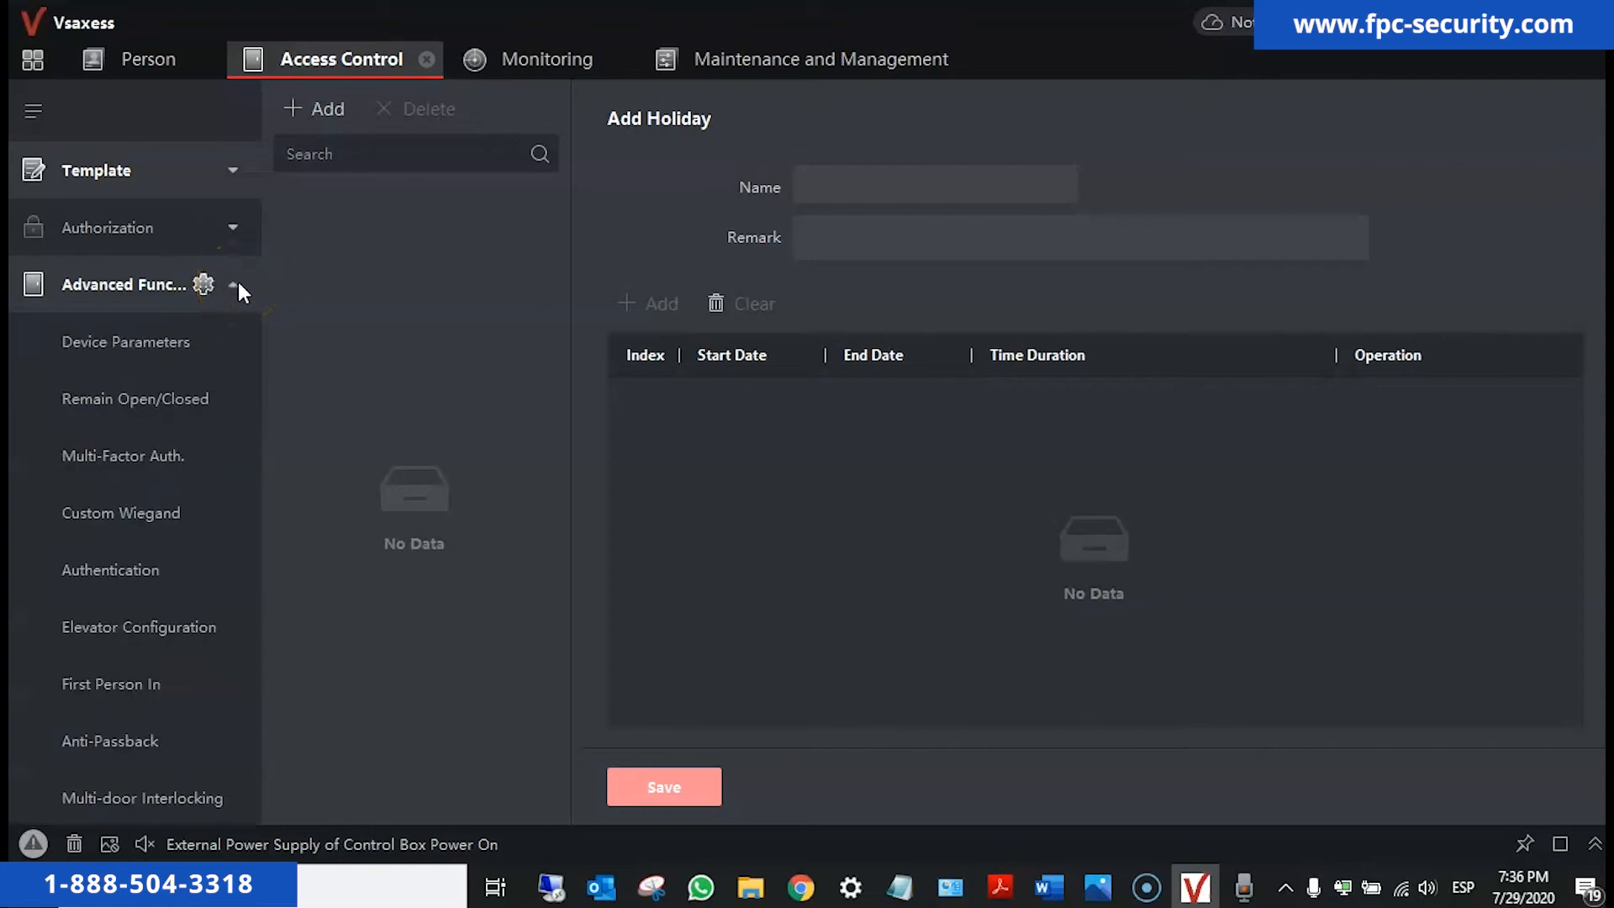
pyautogui.click(140, 344)
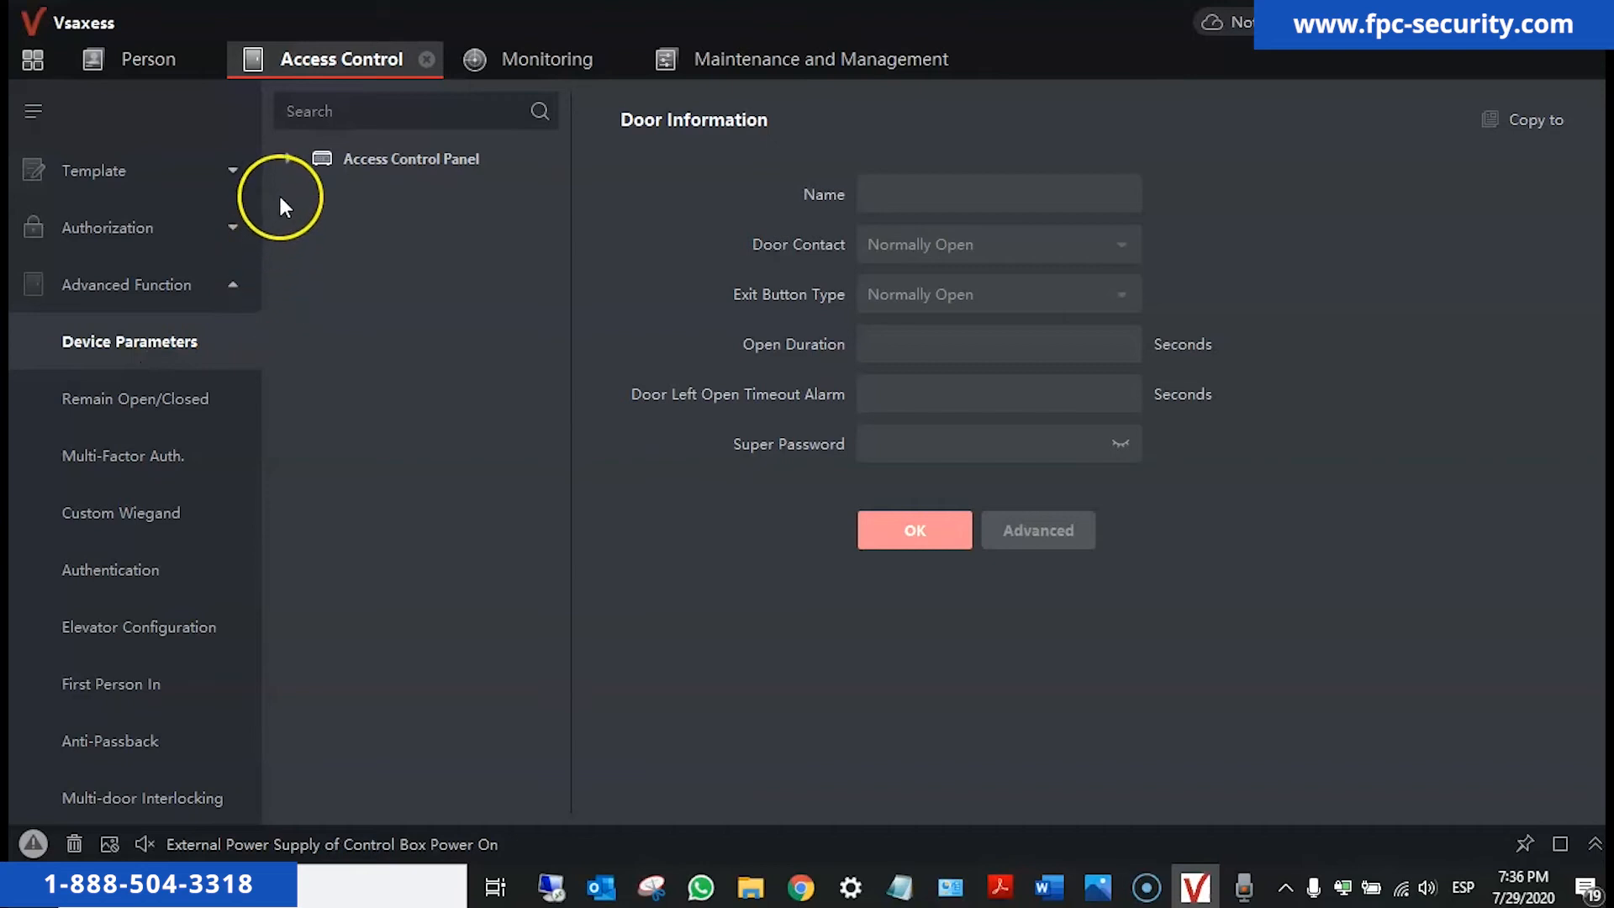
pyautogui.click(288, 158)
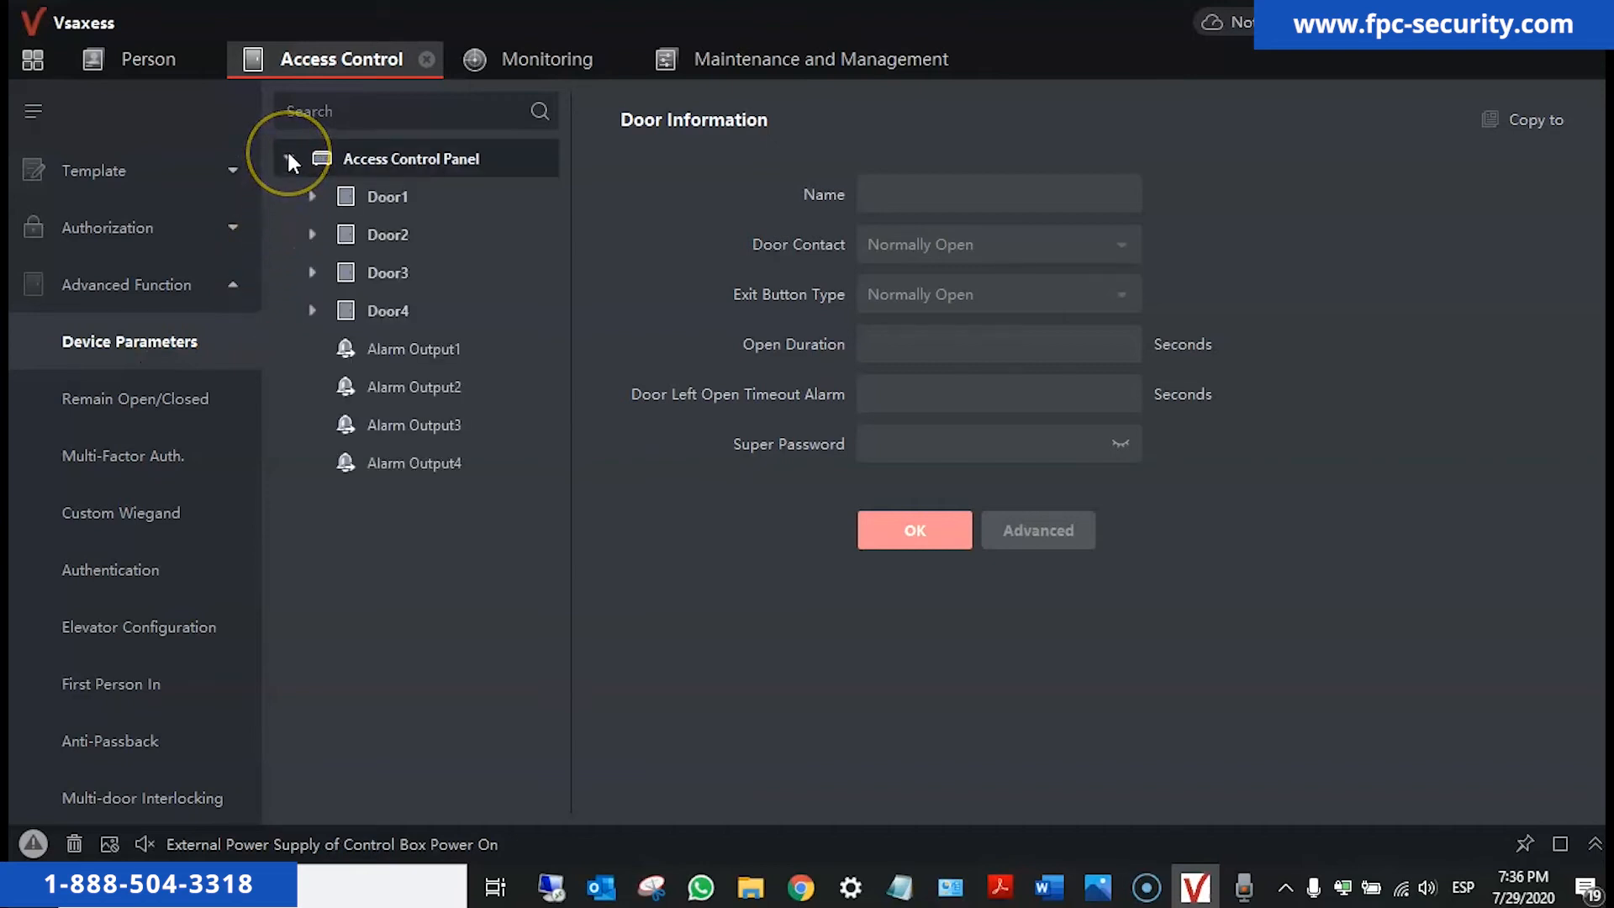
pyautogui.click(419, 203)
pyautogui.click(909, 193)
pyautogui.write('Front Door')
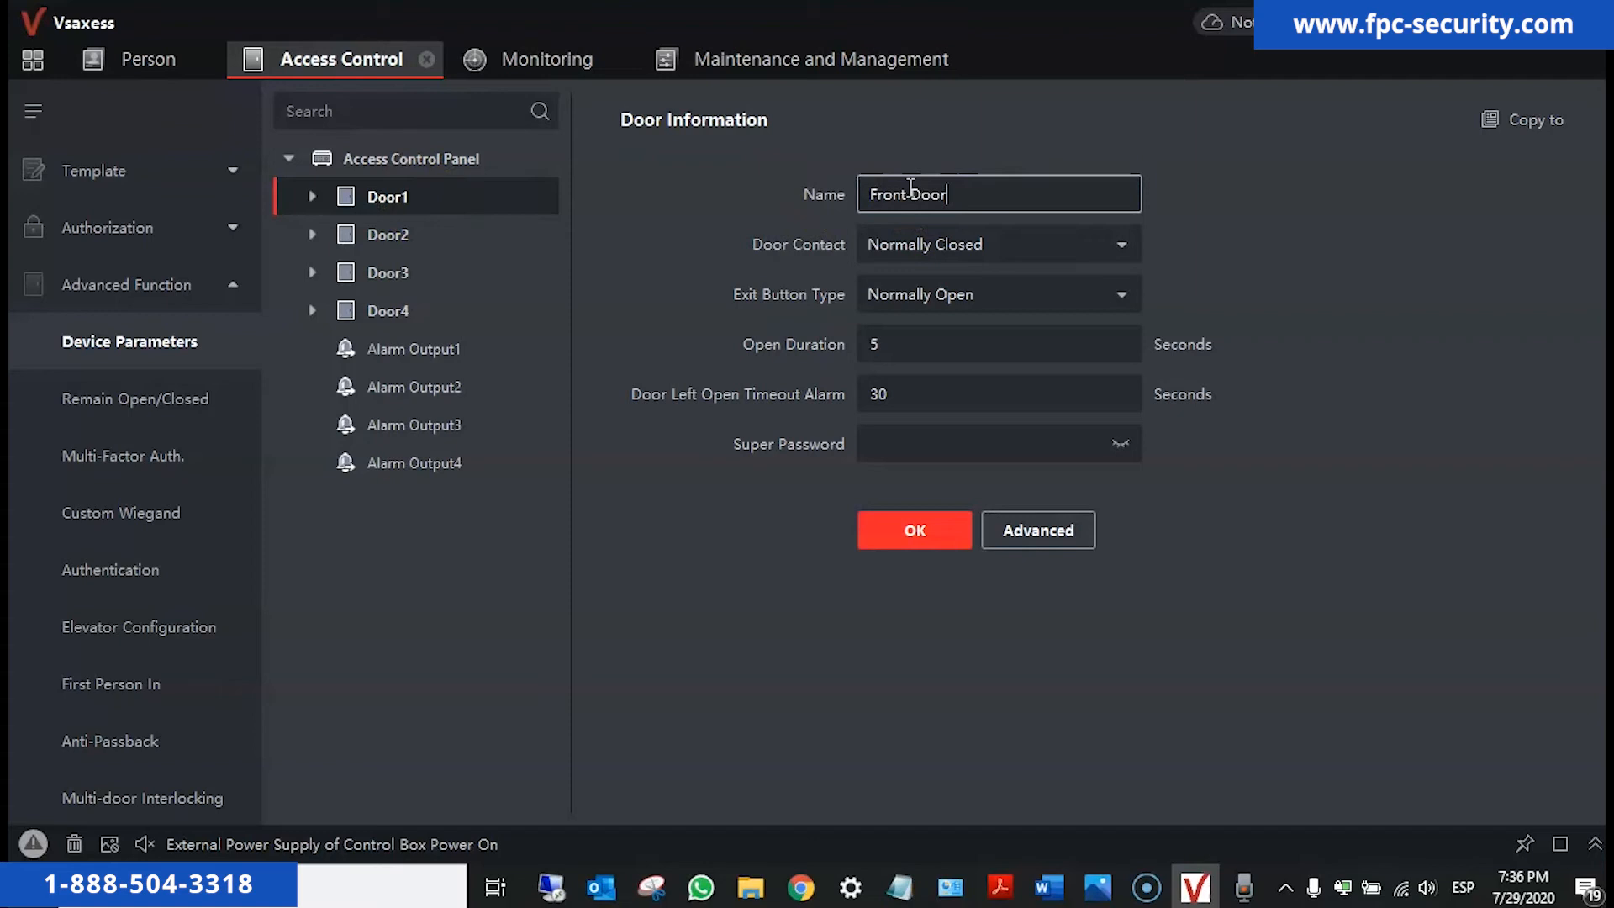
pyautogui.click(879, 529)
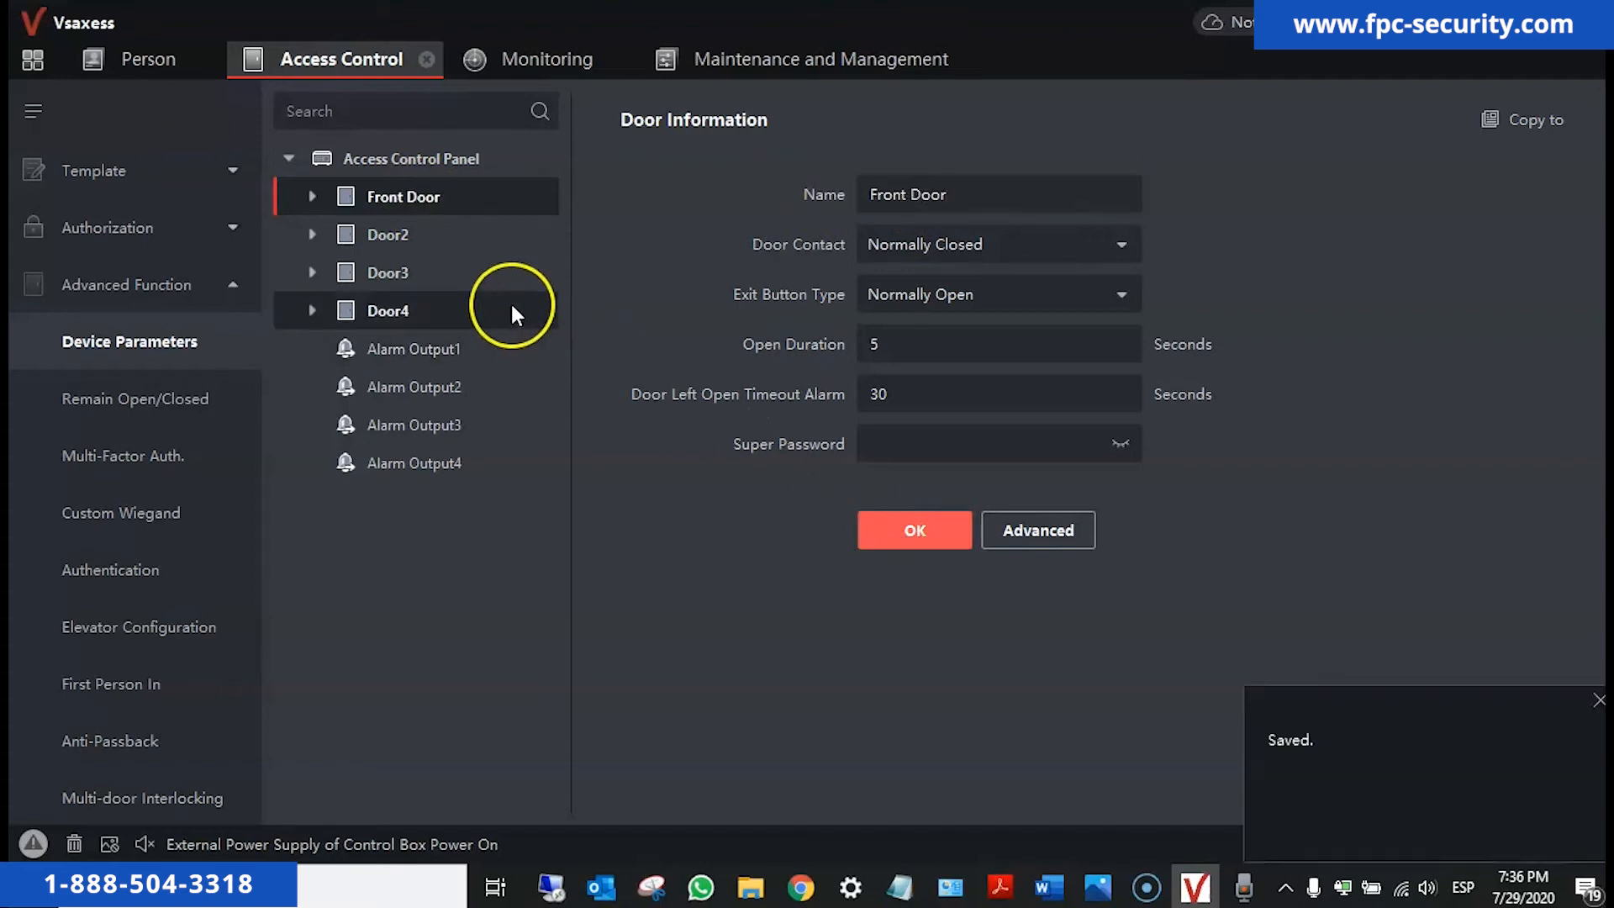
pyautogui.click(318, 233)
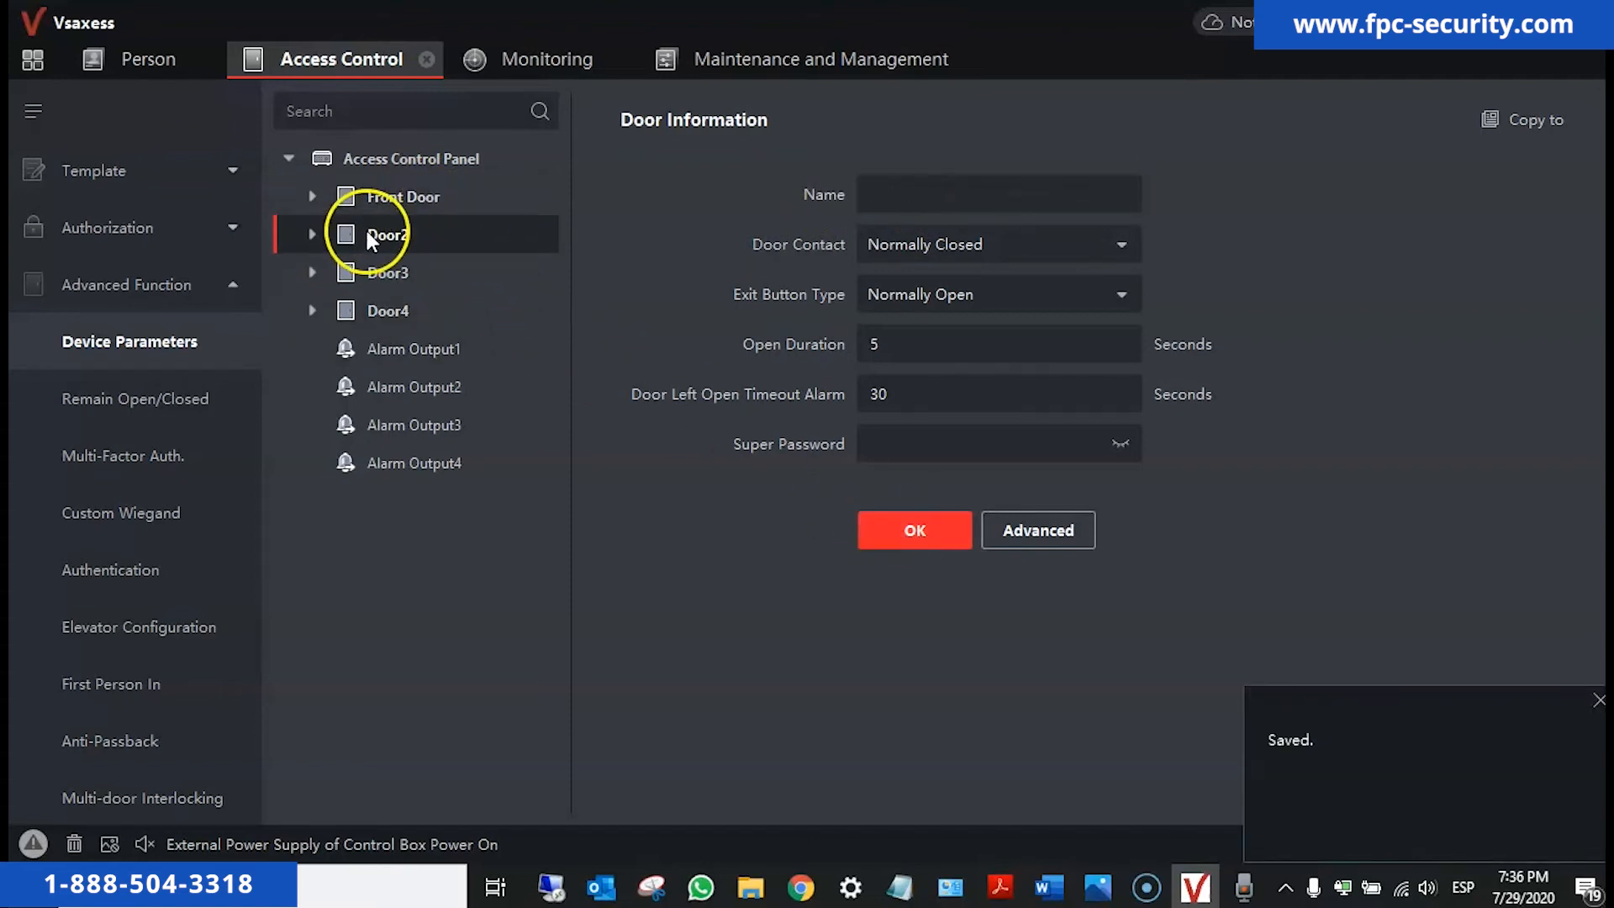
pyautogui.click(936, 188)
pyautogui.write('Wareh')
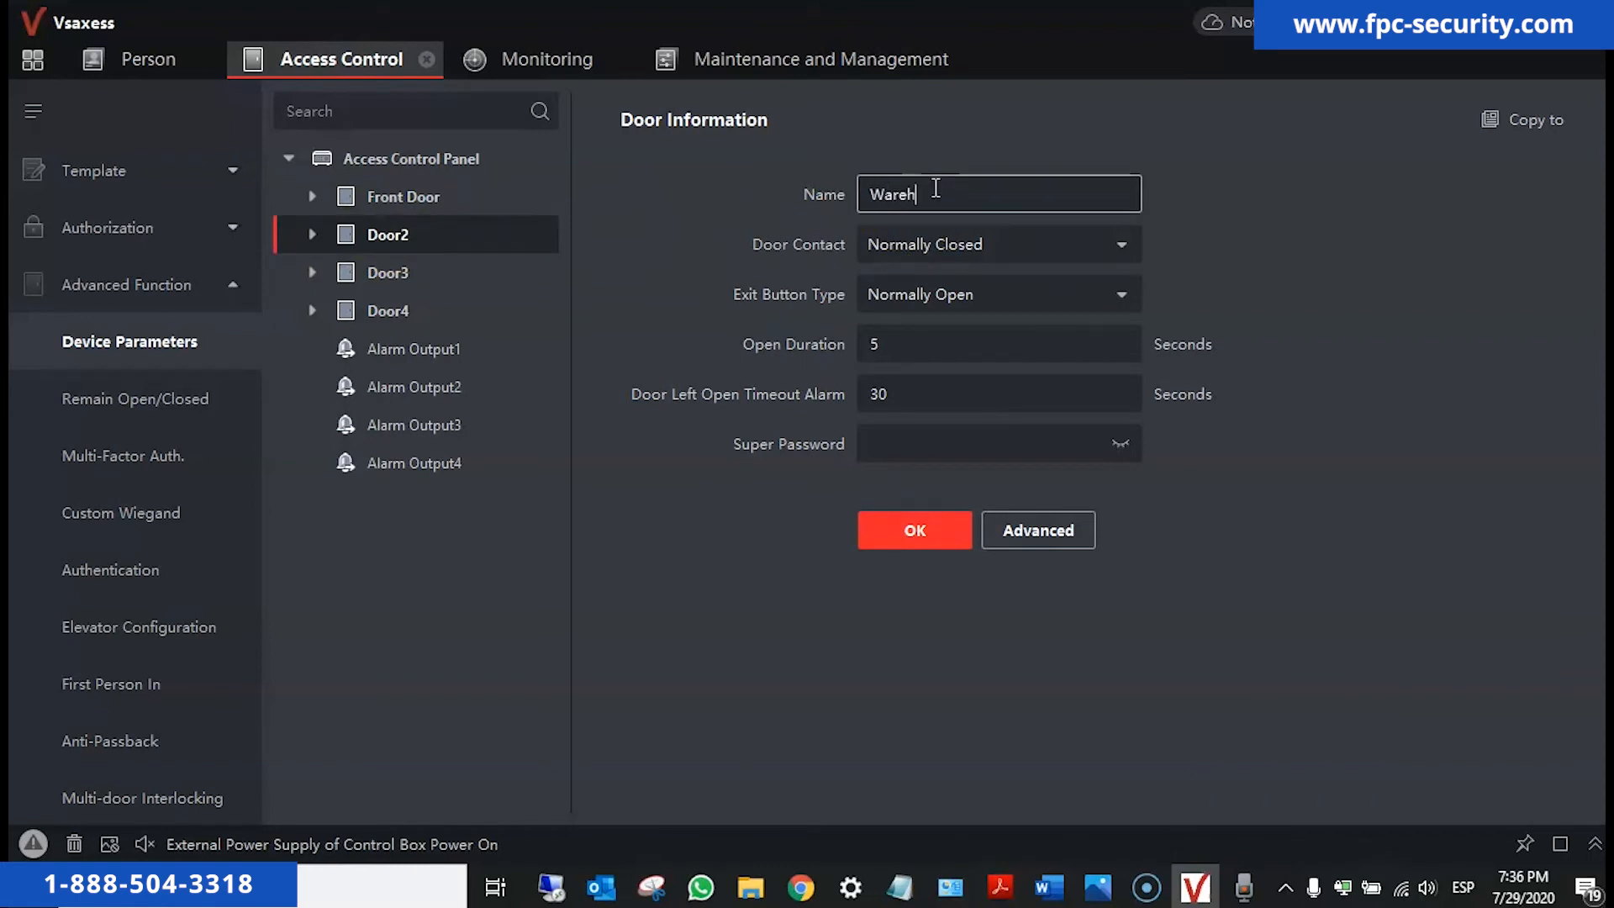
pyautogui.write('ouse')
pyautogui.click(921, 530)
# - Rename Door3 to Hallway and Door4 to Bingo, then review the door open duration
pyautogui.click(428, 281)
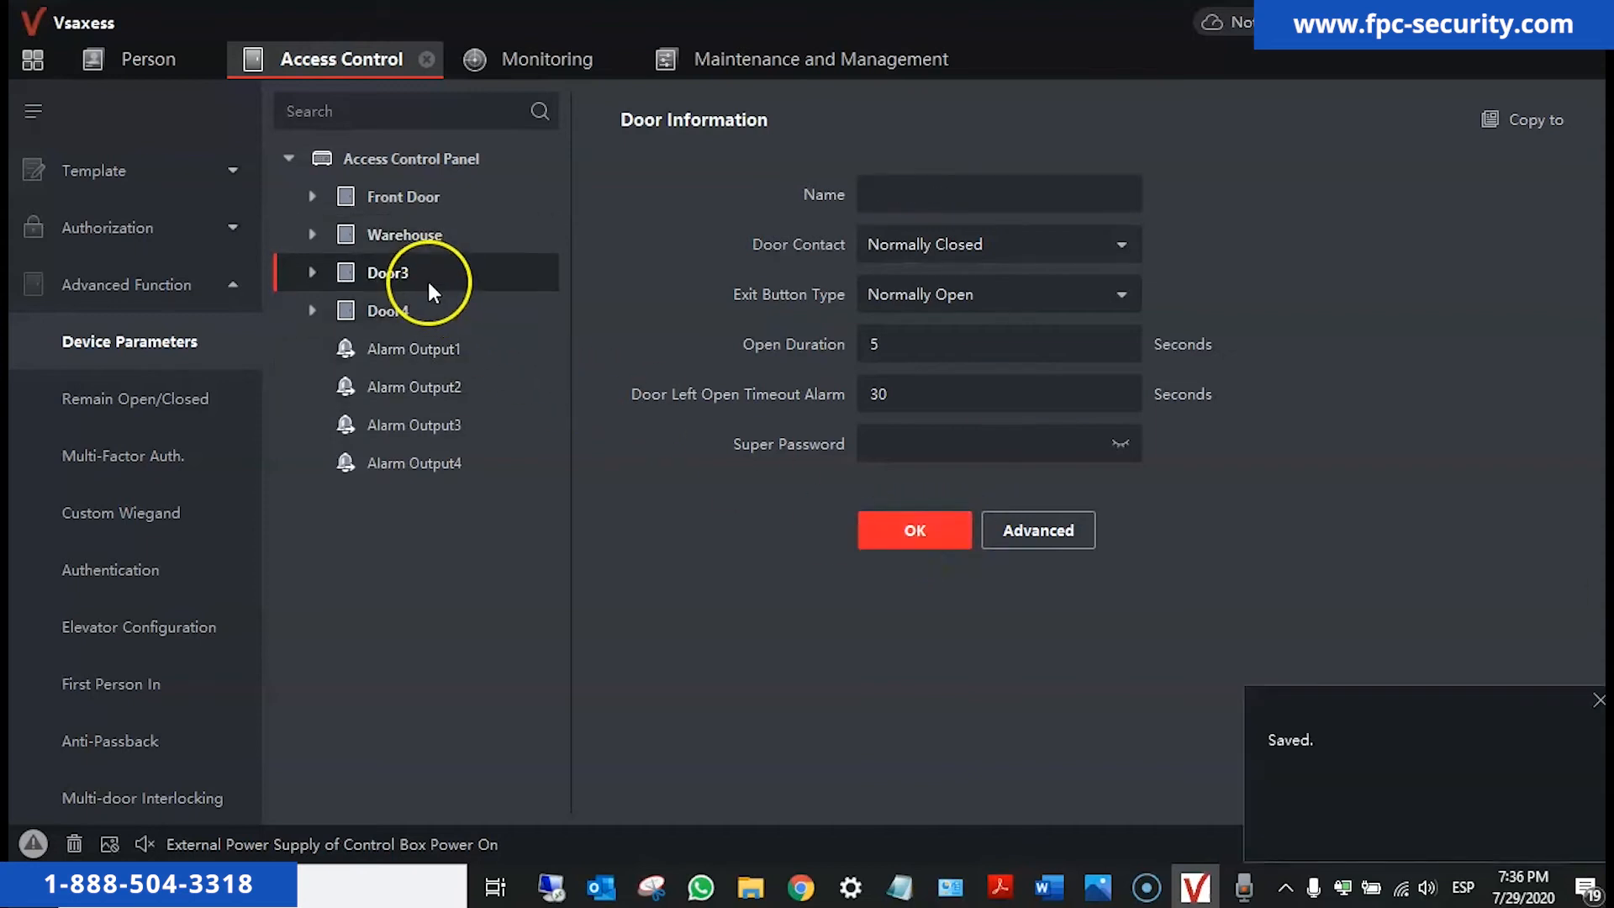
pyautogui.click(999, 198)
pyautogui.write('Hallway')
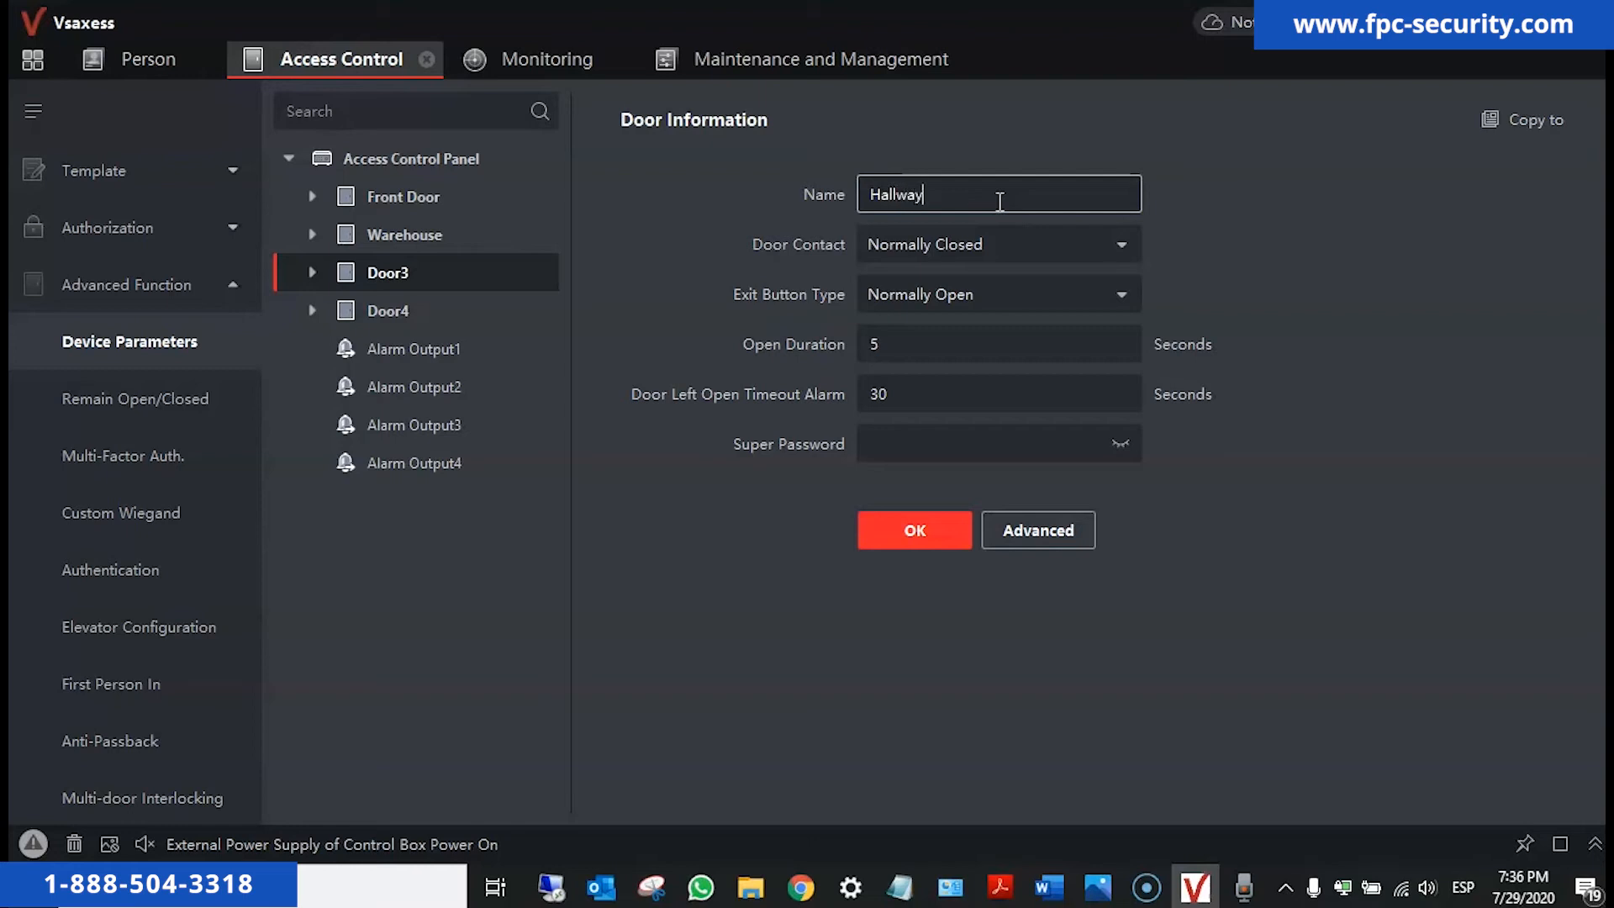
pyautogui.click(920, 530)
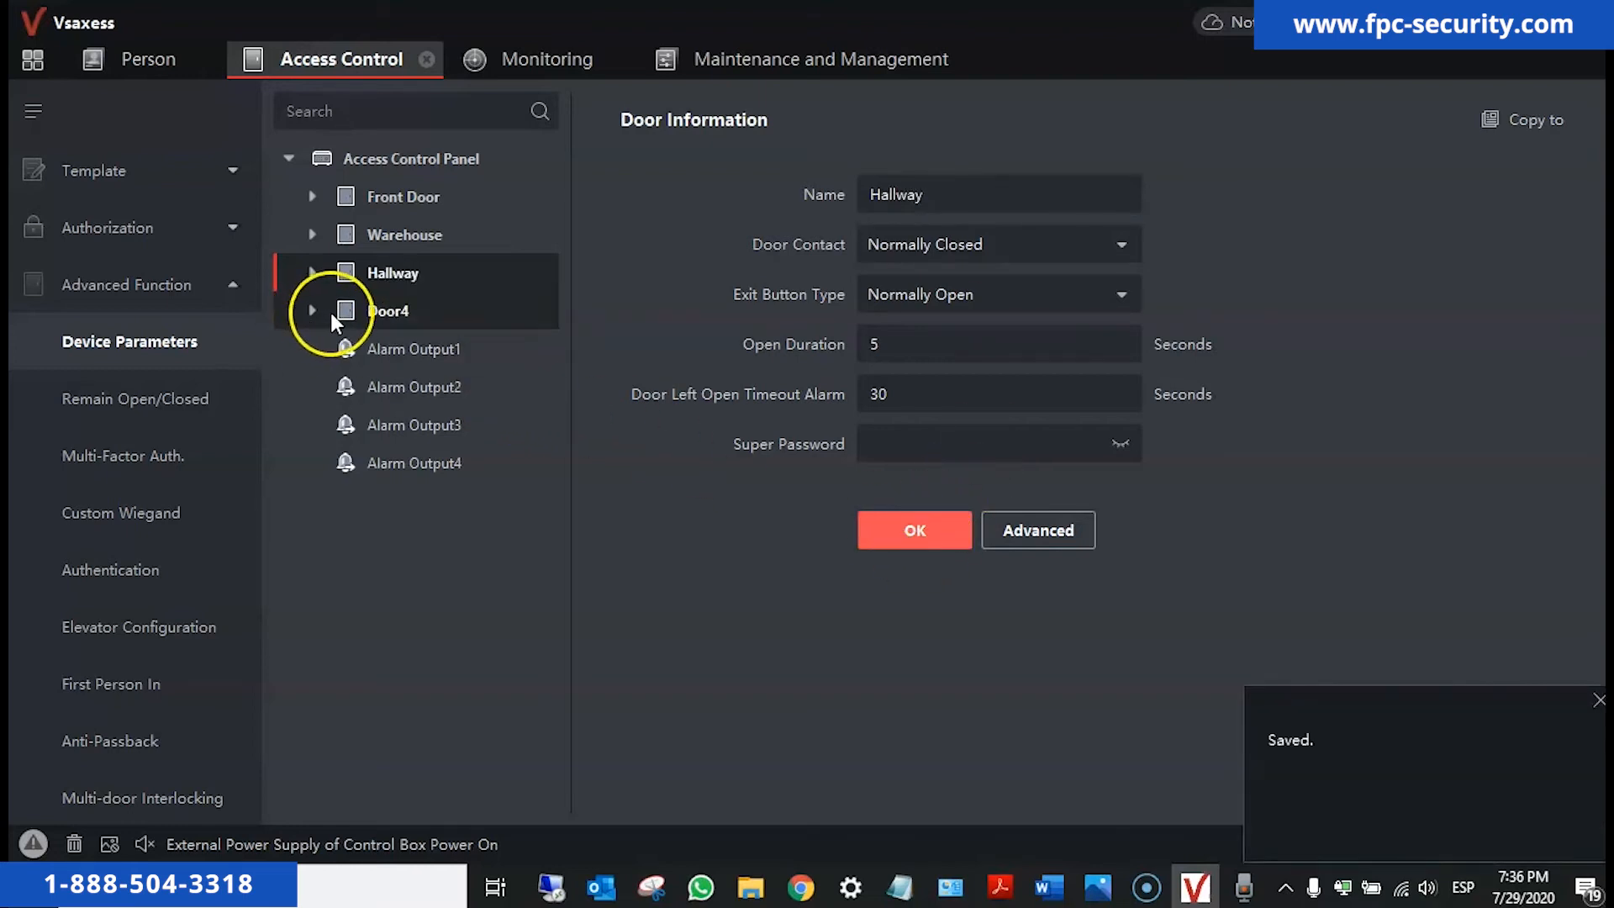
pyautogui.click(417, 313)
pyautogui.click(895, 206)
pyautogui.write('Bingo')
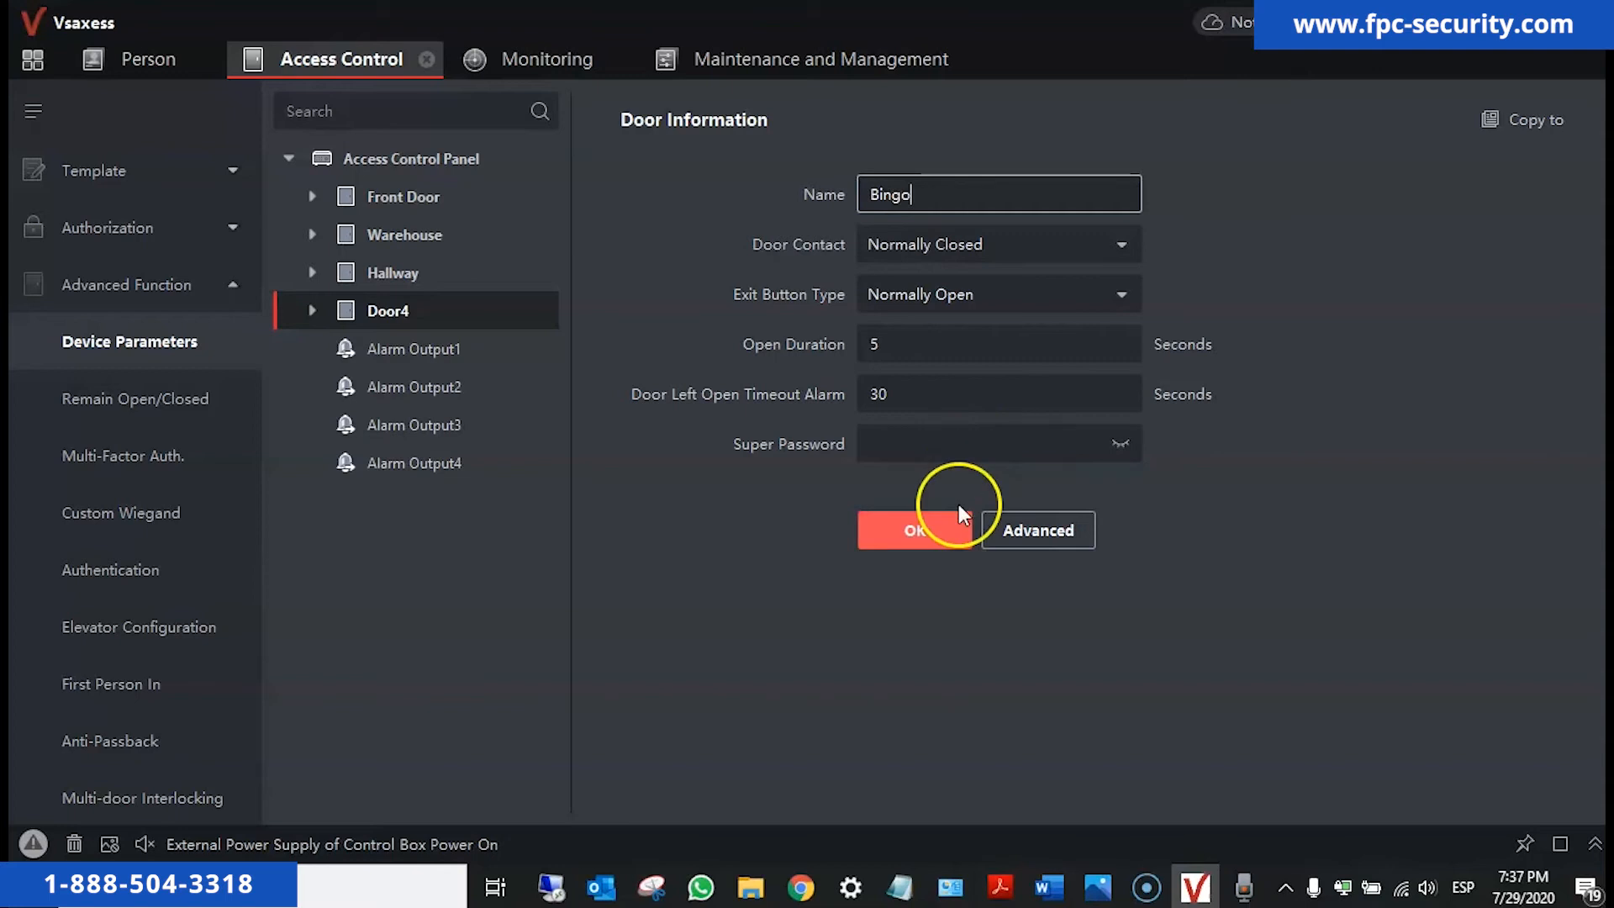
pyautogui.click(945, 547)
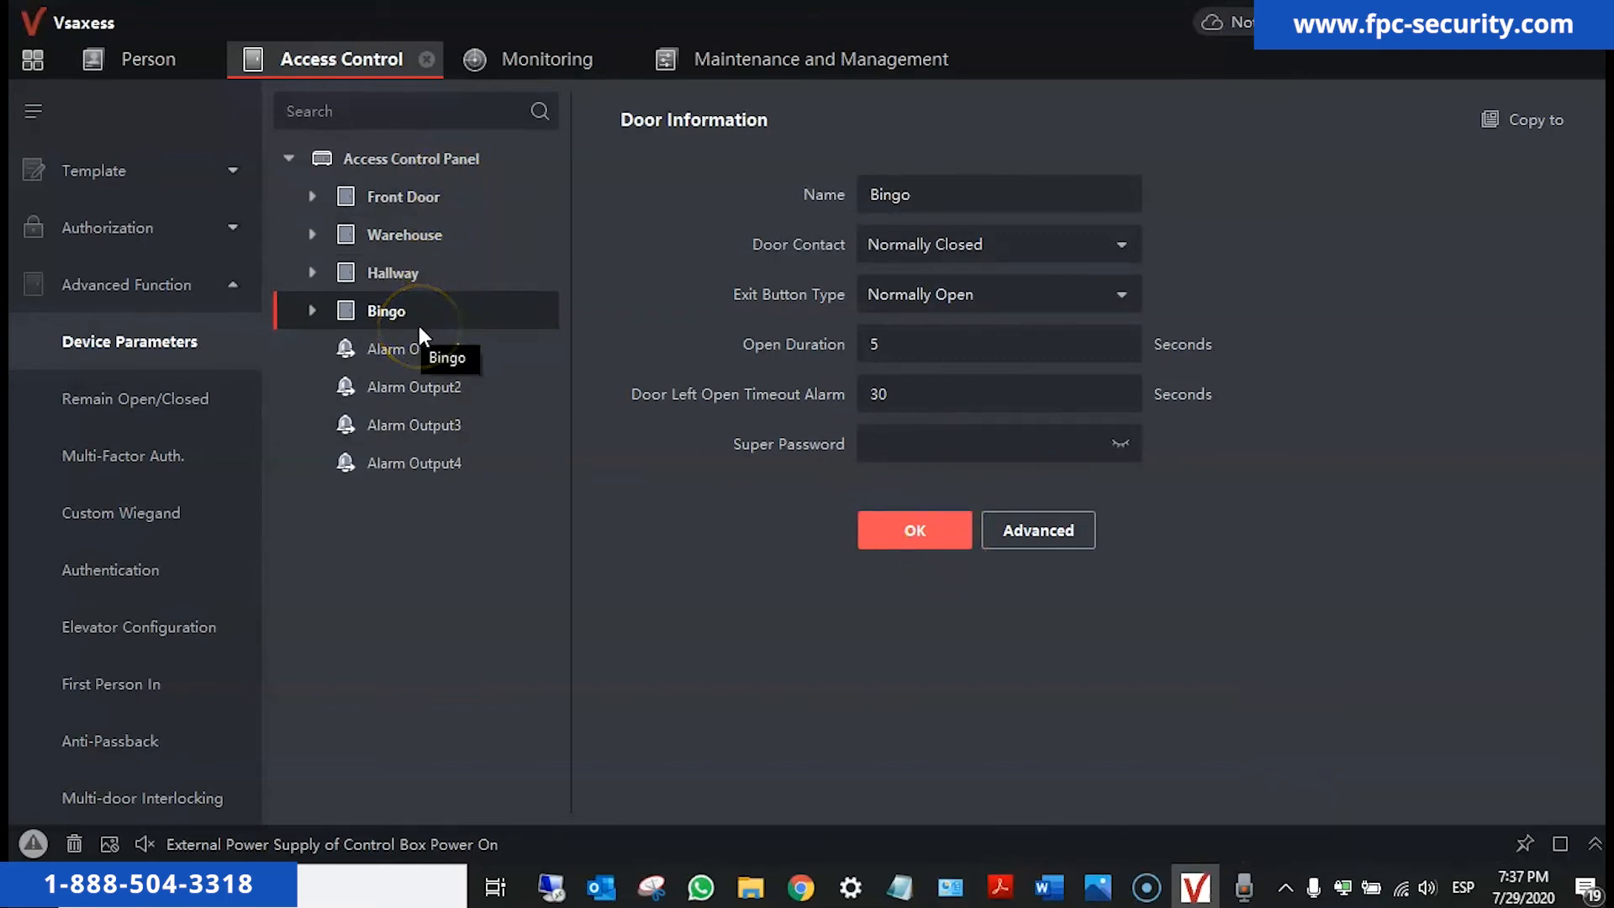
pyautogui.click(861, 346)
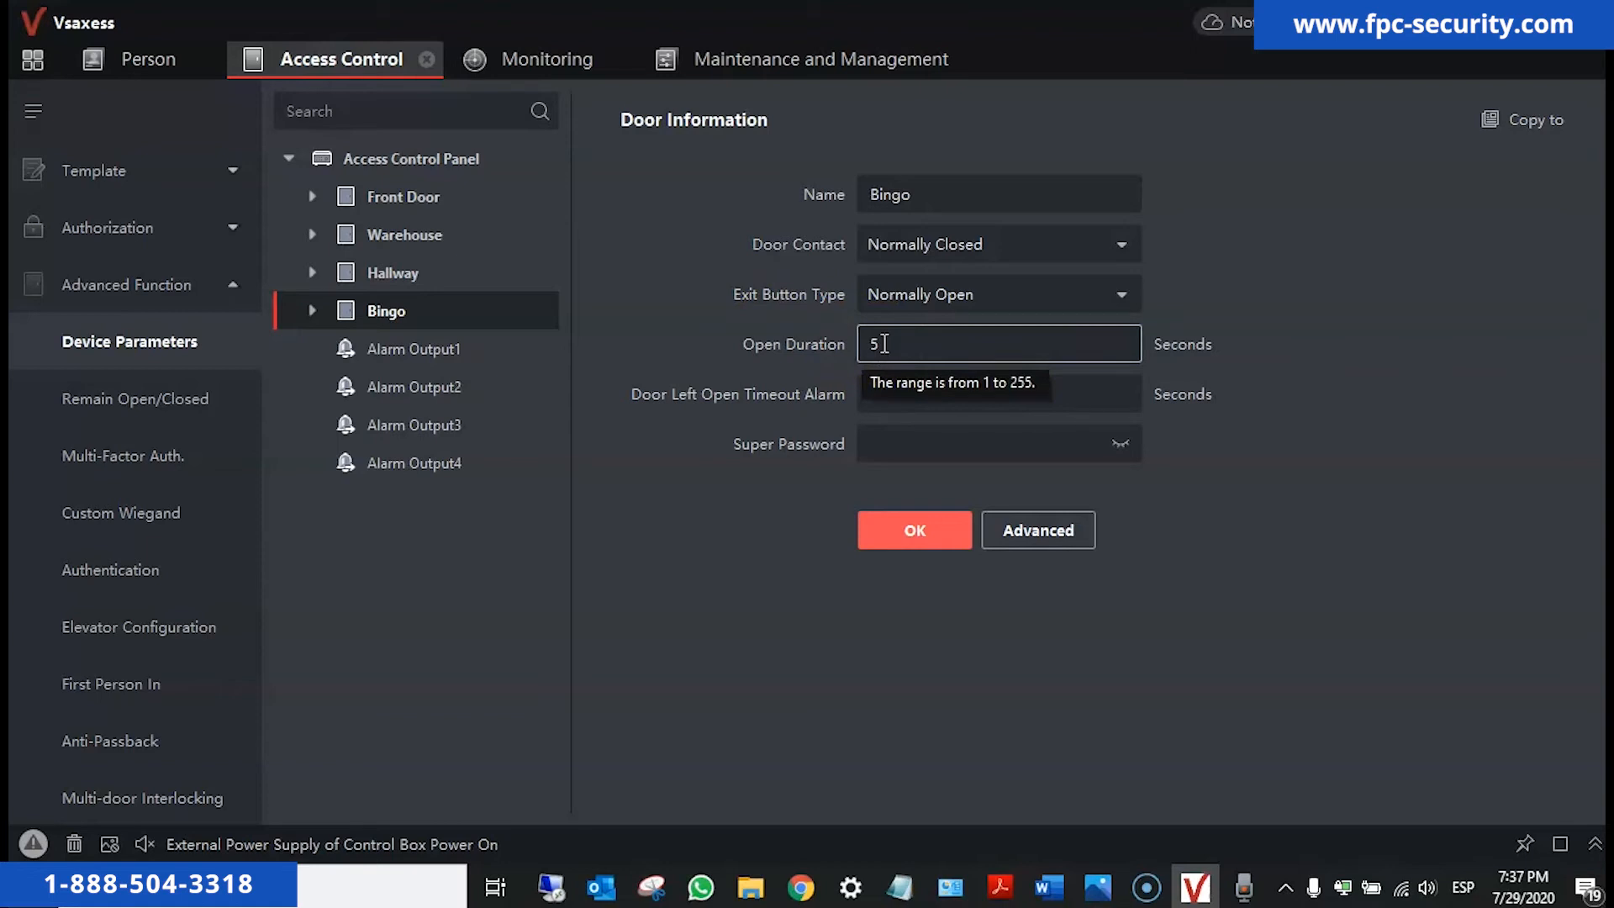
pyautogui.click(885, 343)
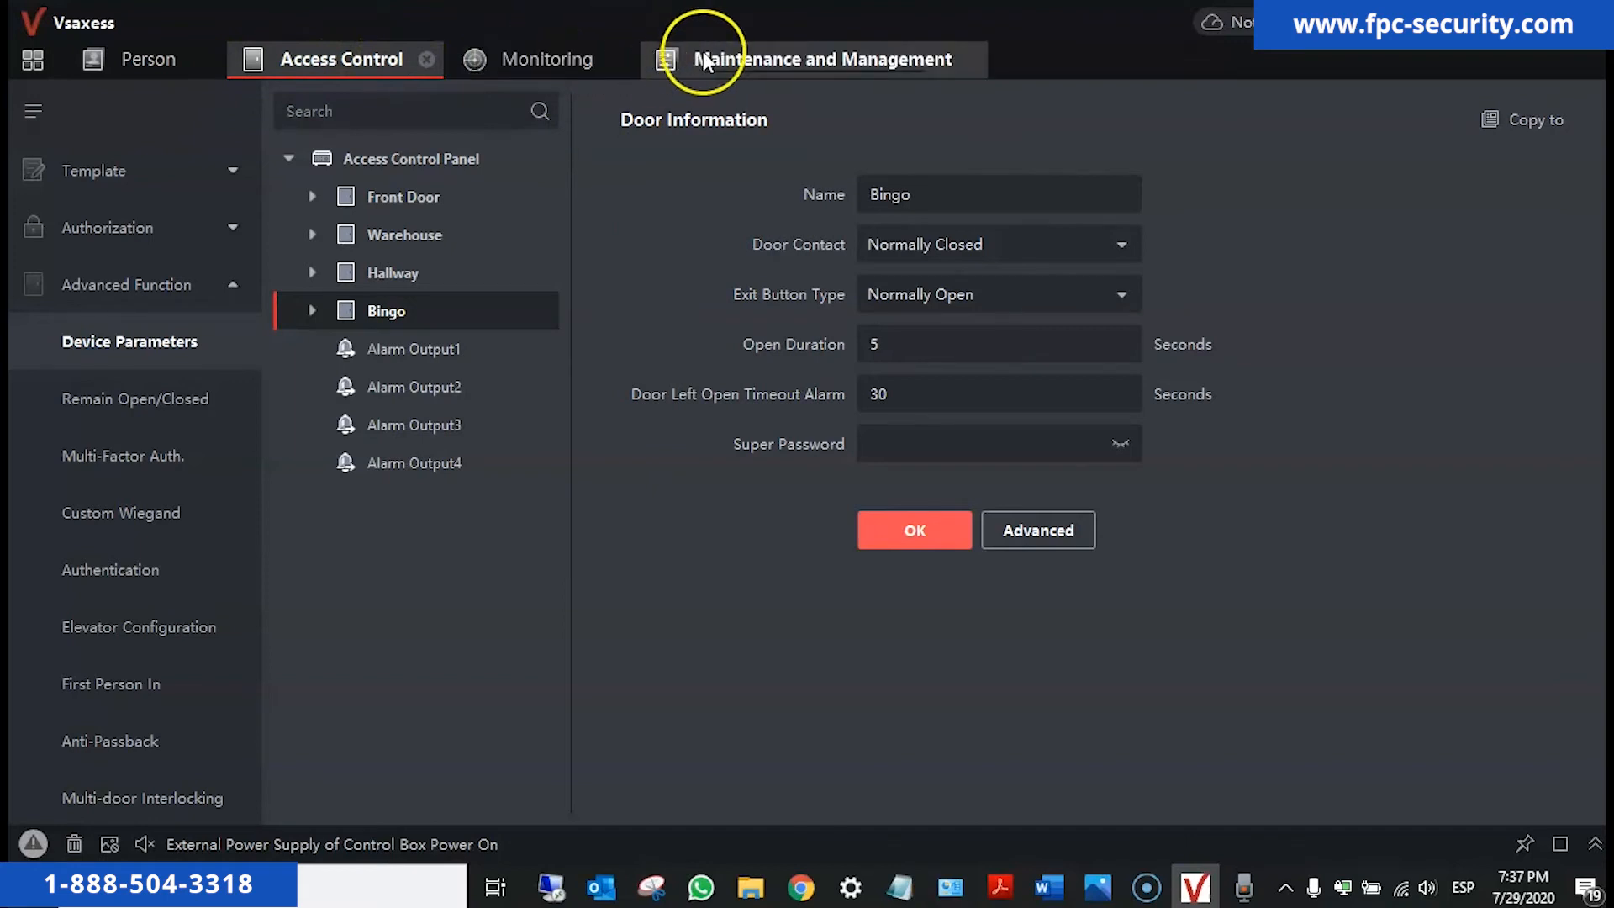
pyautogui.click(673, 60)
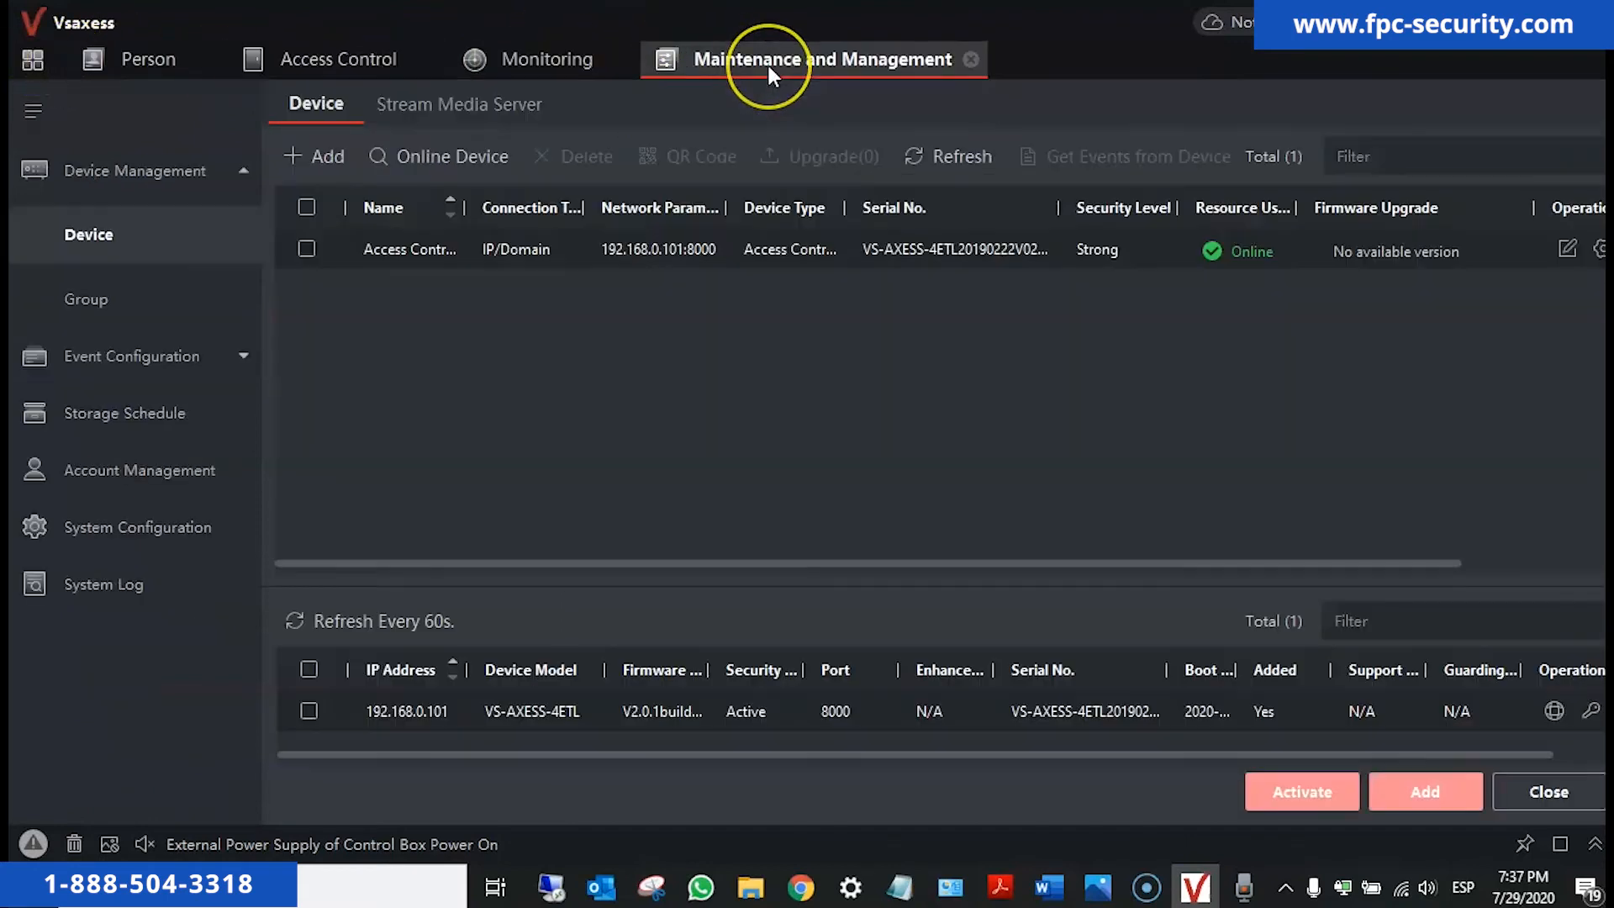
# - Rename the Door1 and Door2 access points to Front door and Warehouse
pyautogui.click(180, 296)
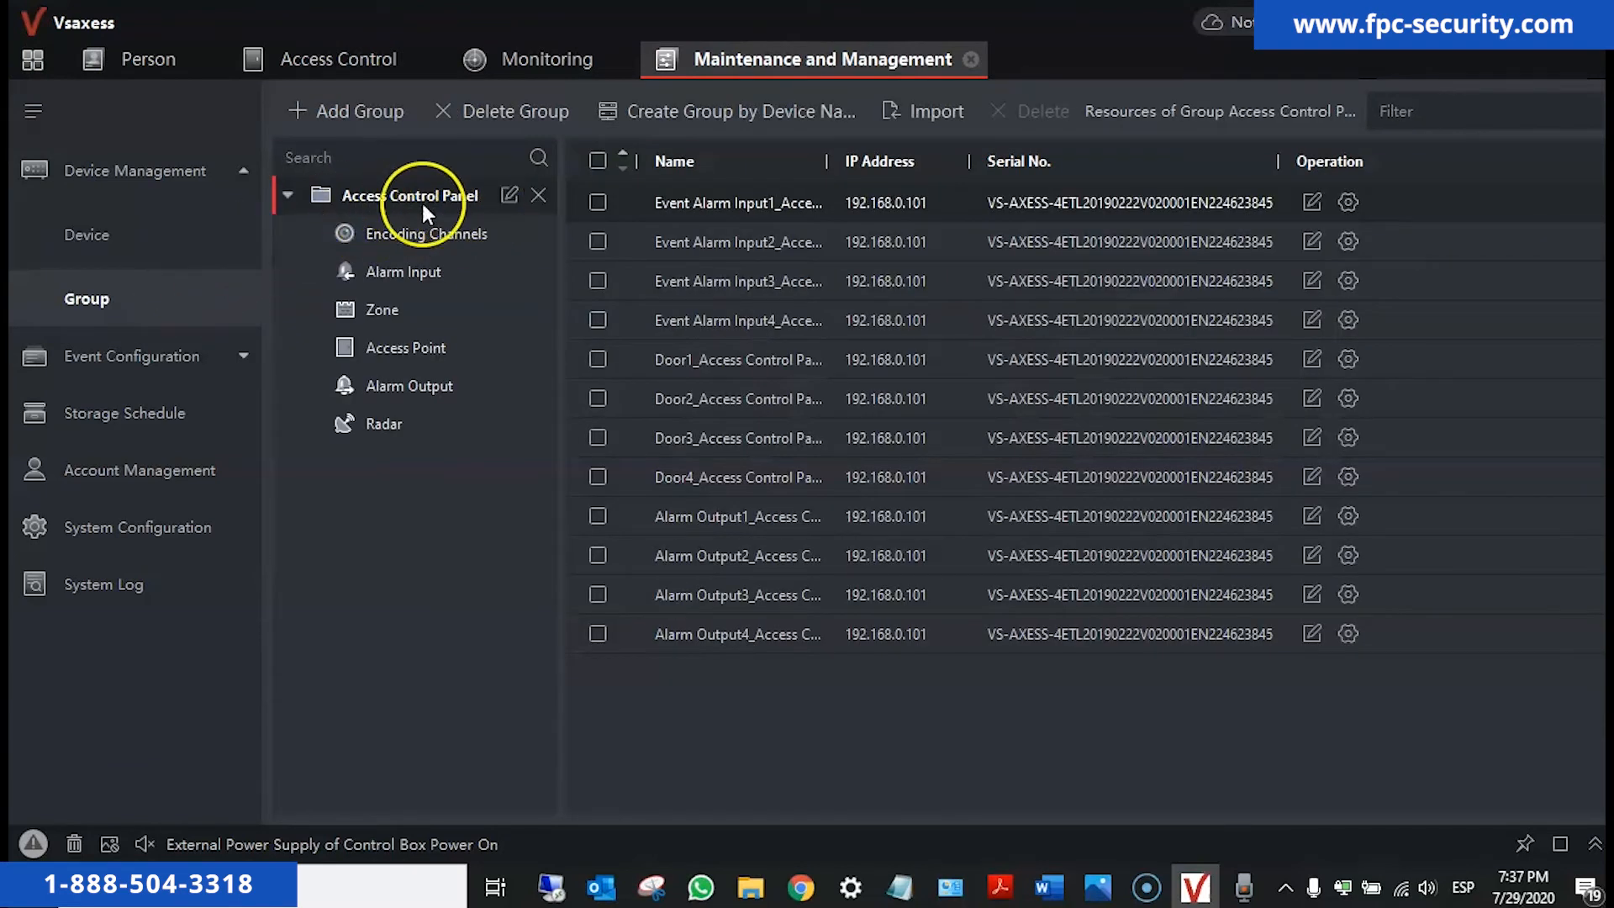
pyautogui.click(434, 364)
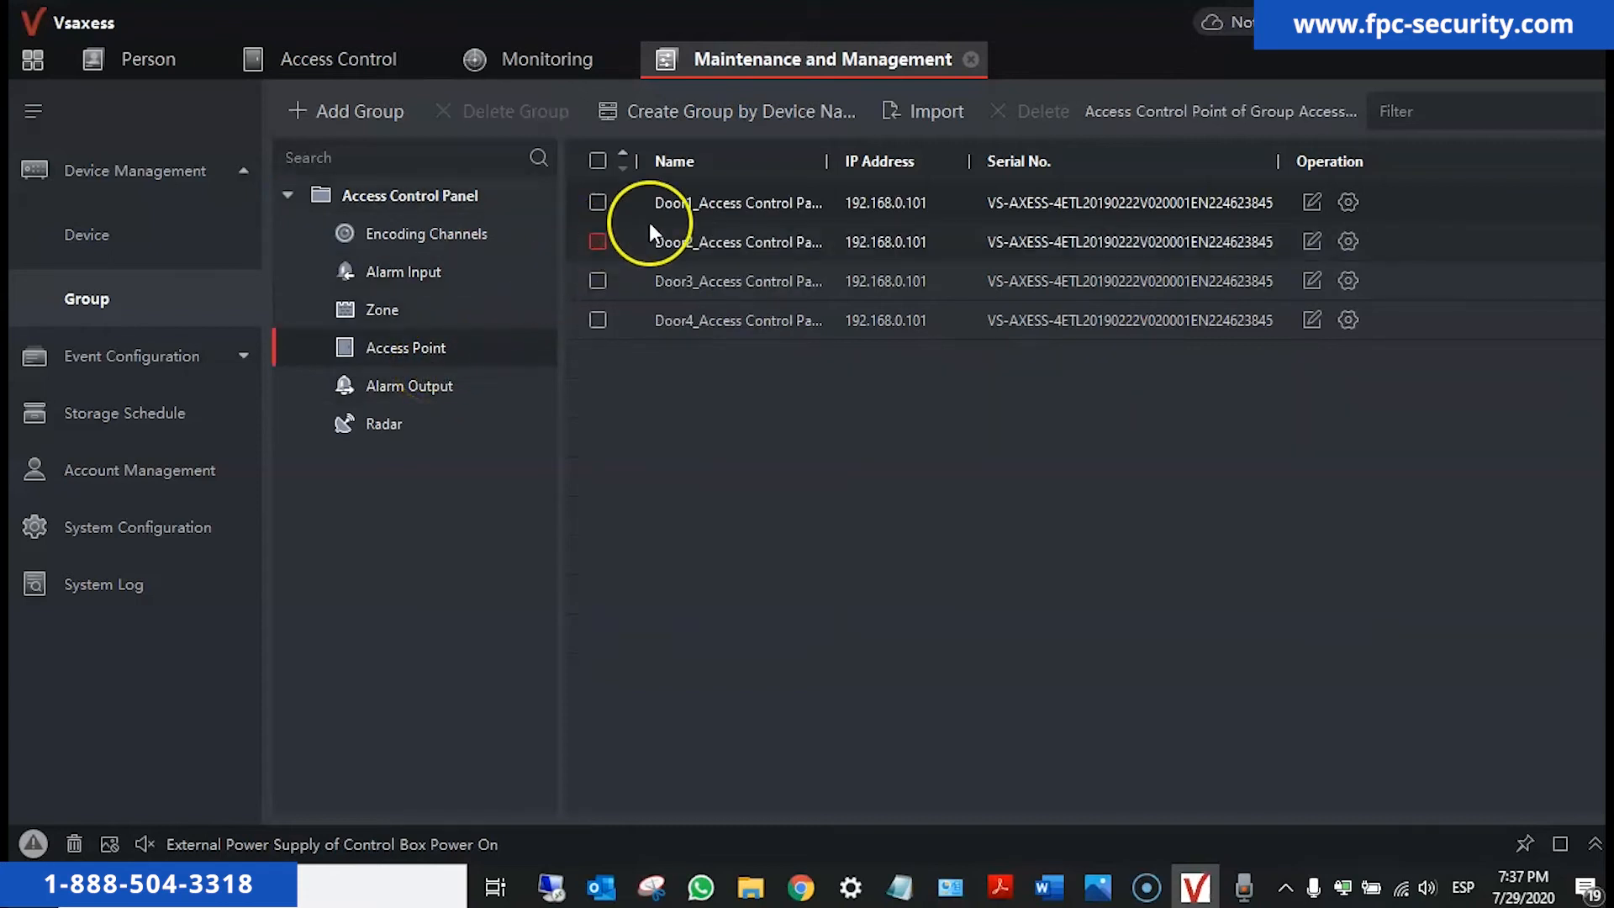
pyautogui.click(1311, 203)
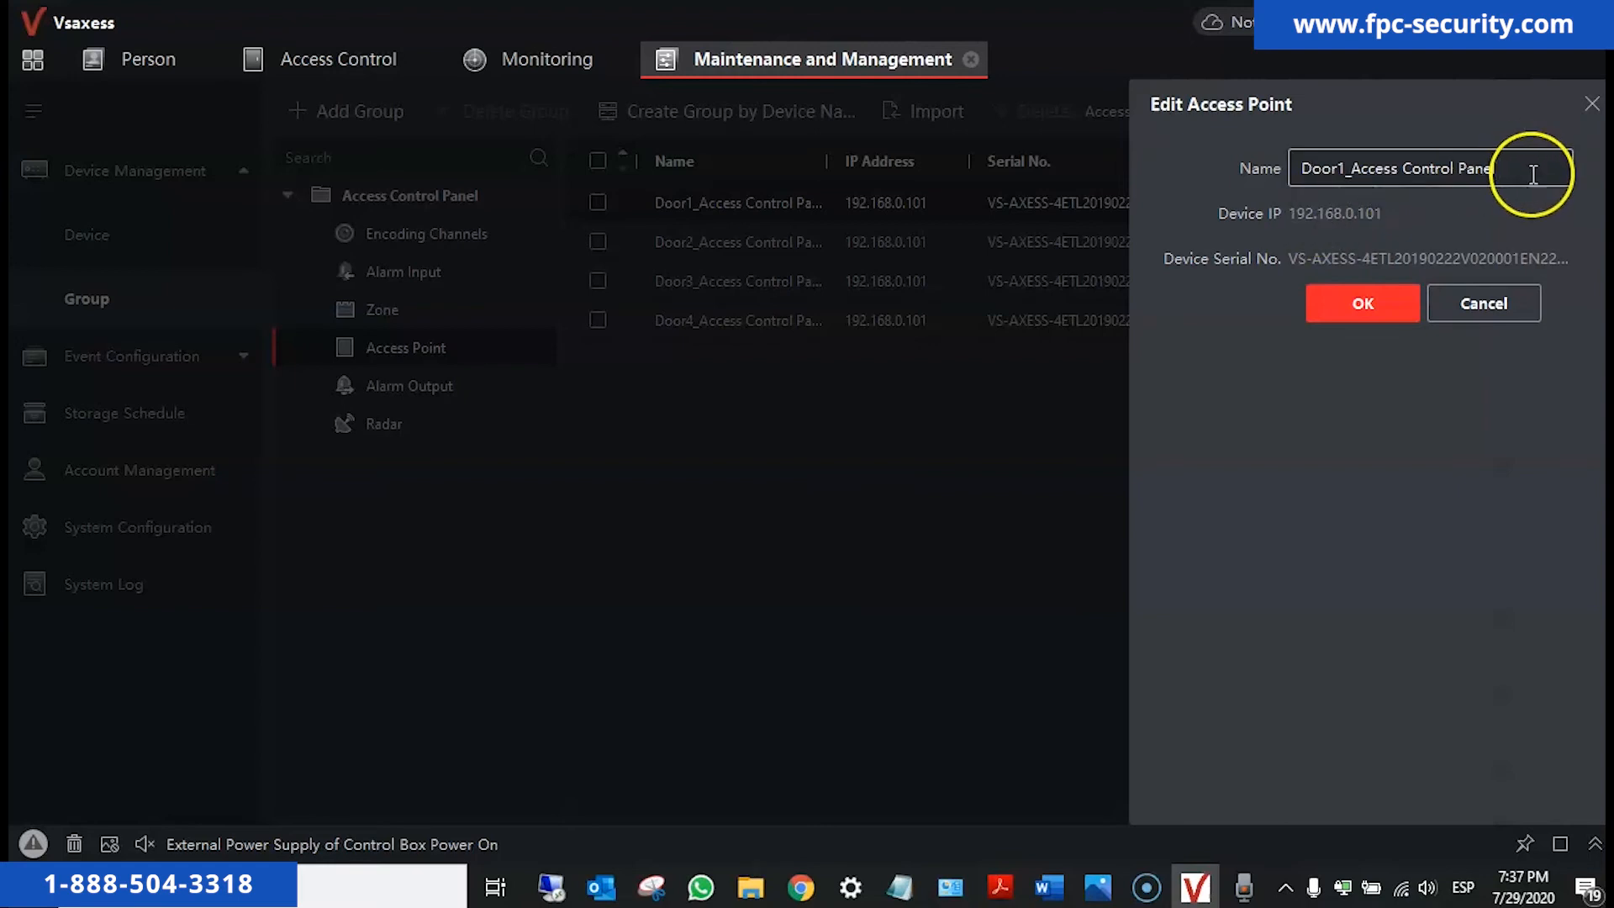
pyautogui.moveTo(1522, 168); pyautogui.dragTo(1213, 143)
pyautogui.write('Fro')
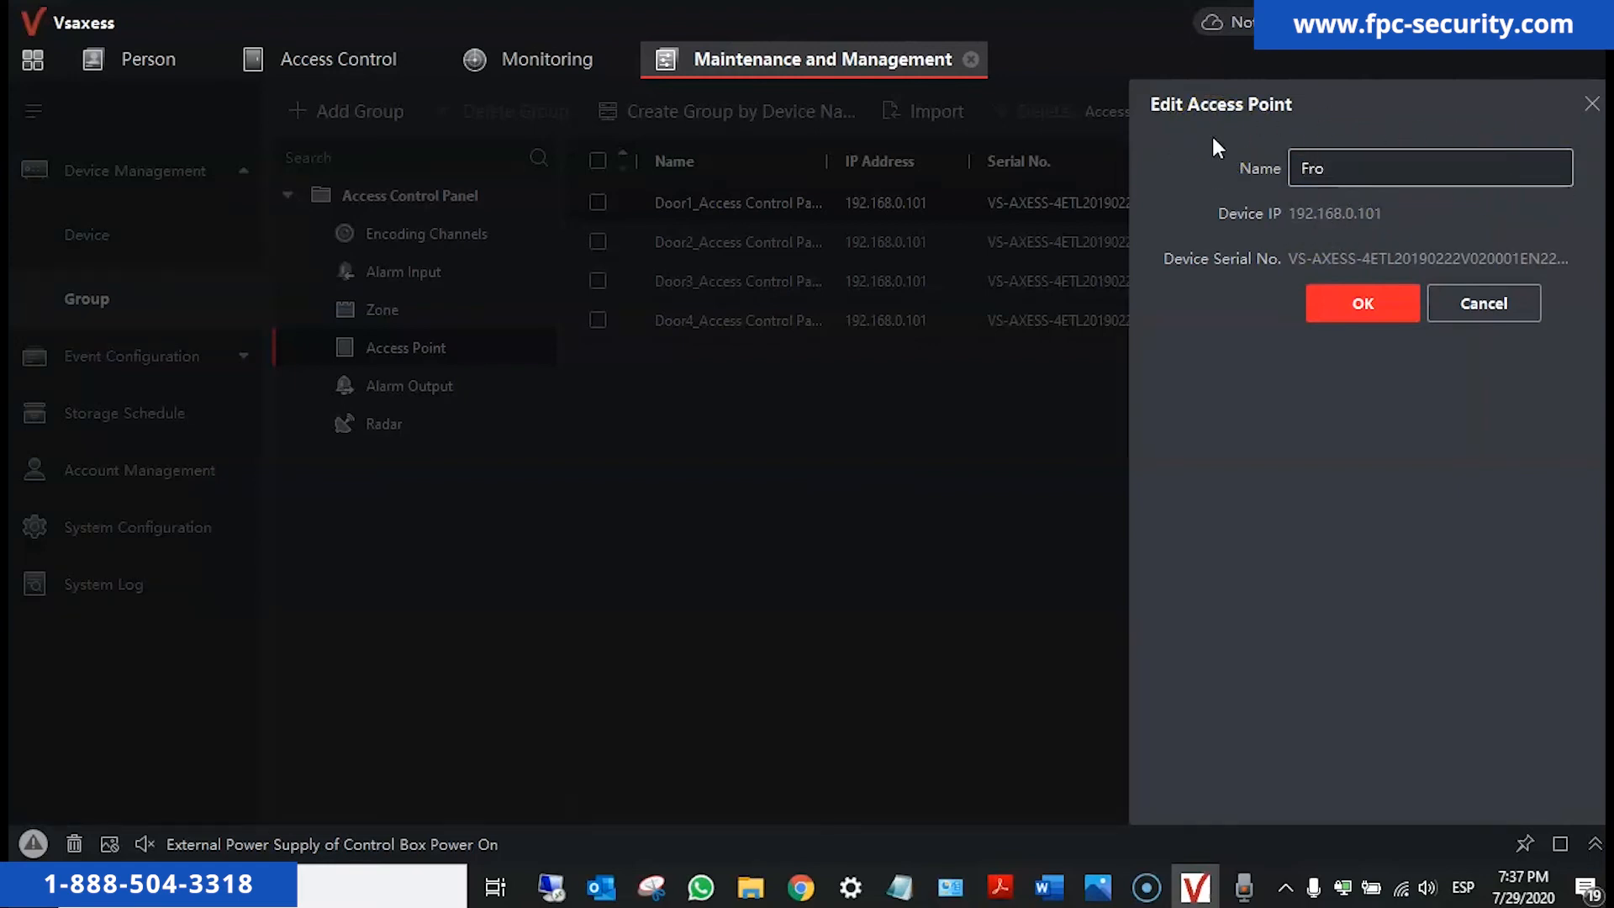
pyautogui.write('nt door')
pyautogui.click(1336, 301)
pyautogui.click(1312, 241)
pyautogui.moveTo(1522, 168); pyautogui.dragTo(1080, 156)
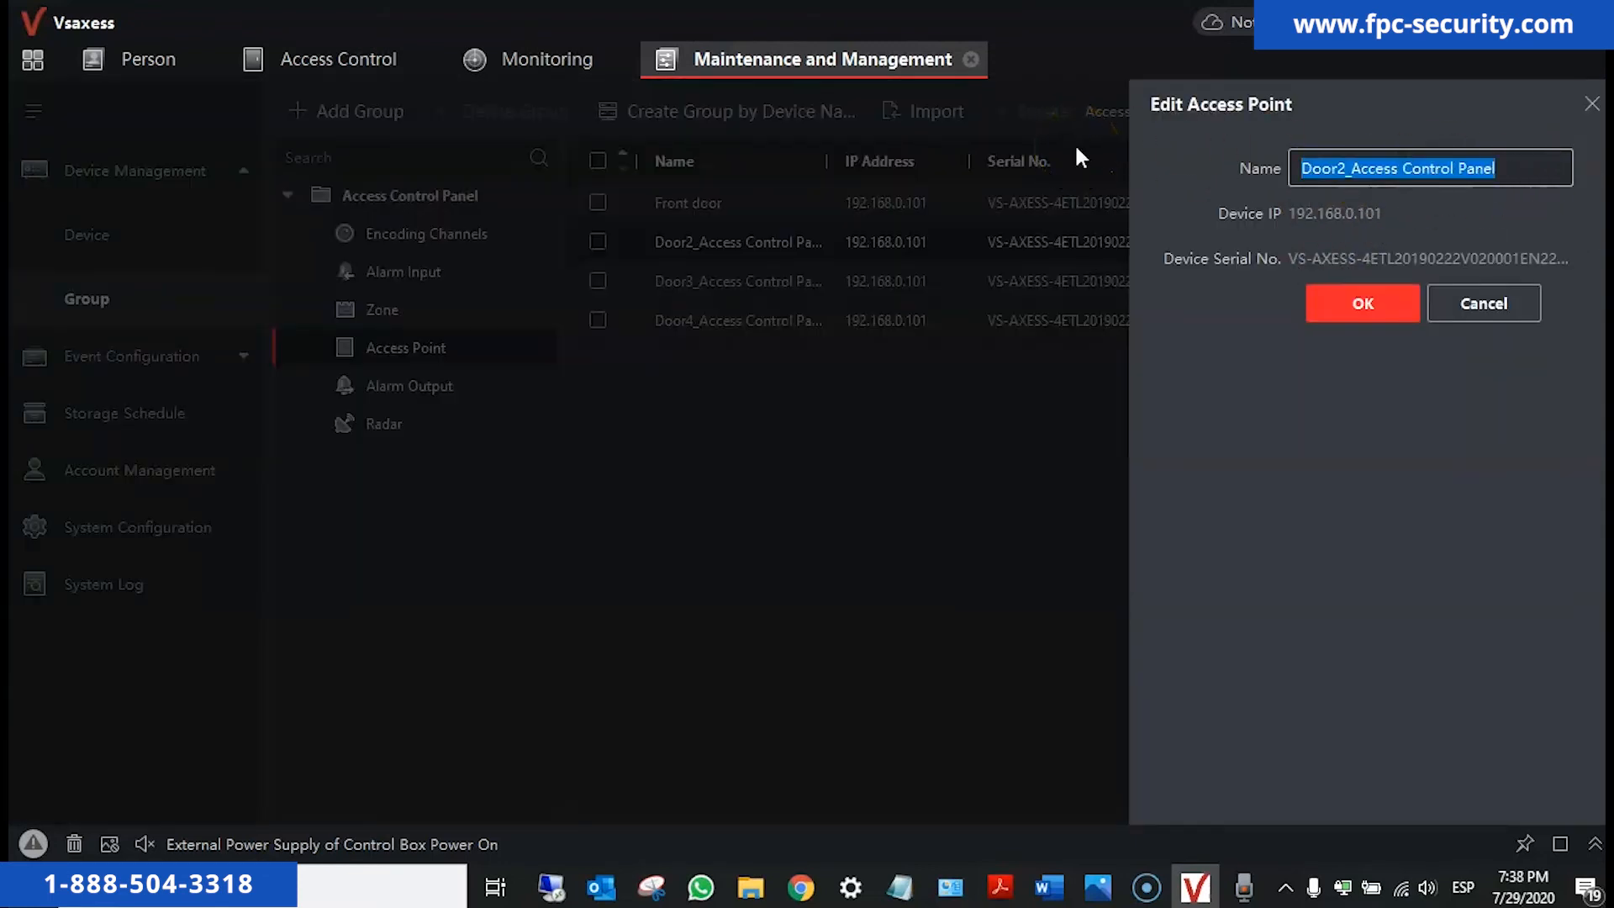
pyautogui.write('Ware')
pyautogui.write('how')
pyautogui.write('use')
pyautogui.click(1363, 303)
# - Rename the Door3 and Door4 access points to Hallway and Bingo
pyautogui.click(1310, 271)
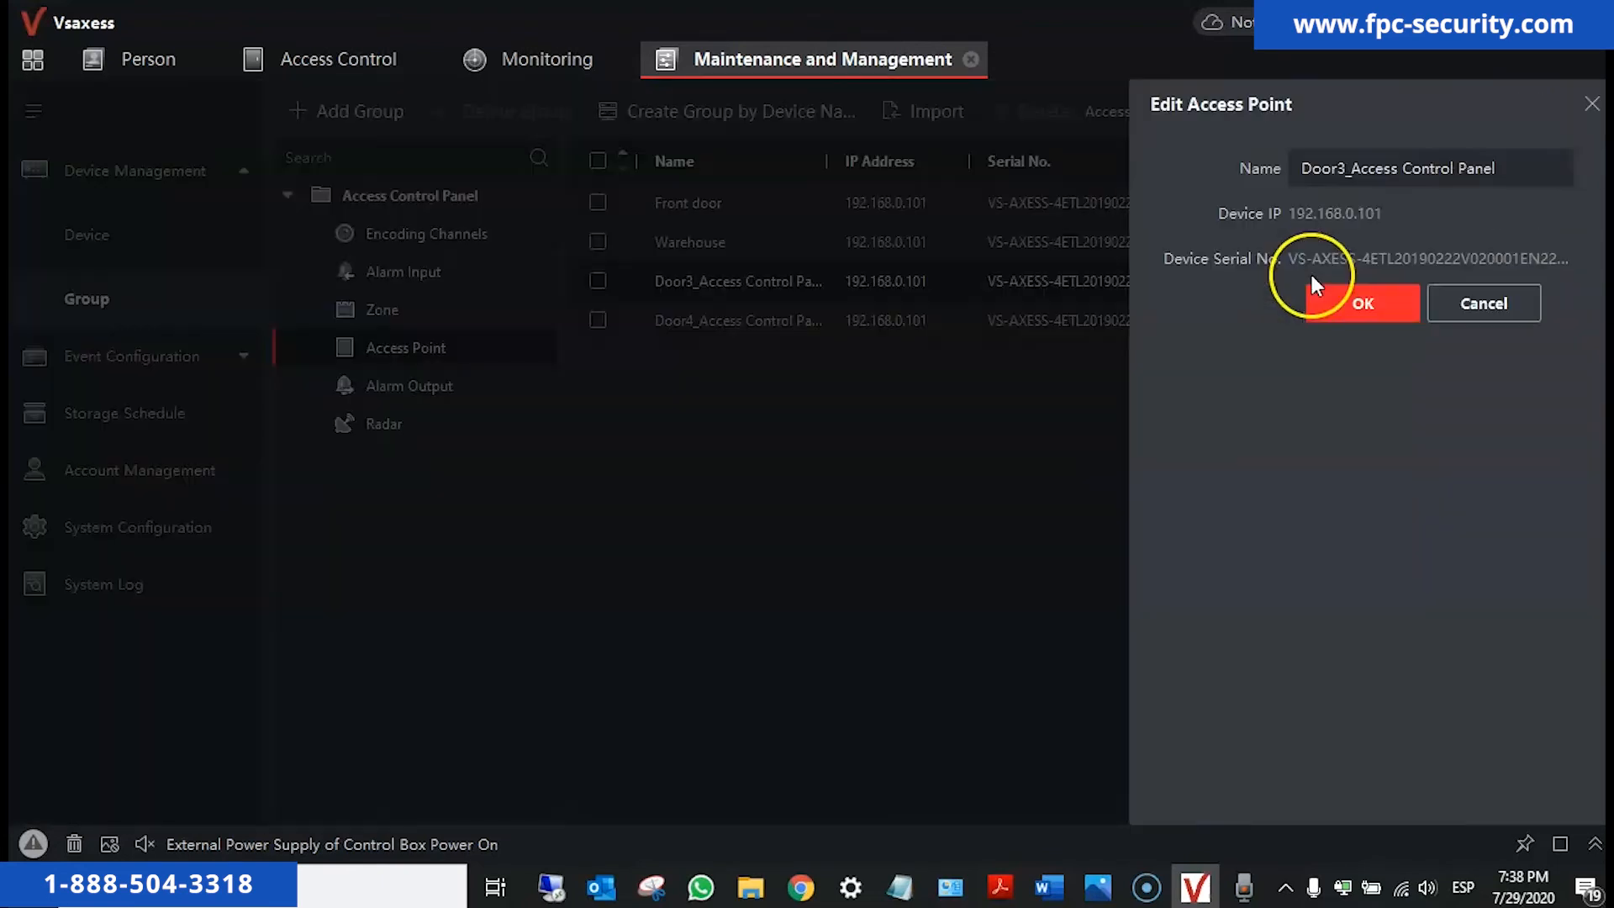
pyautogui.moveTo(1502, 166); pyautogui.dragTo(1199, 128)
pyautogui.write('Hallway')
pyautogui.click(1345, 300)
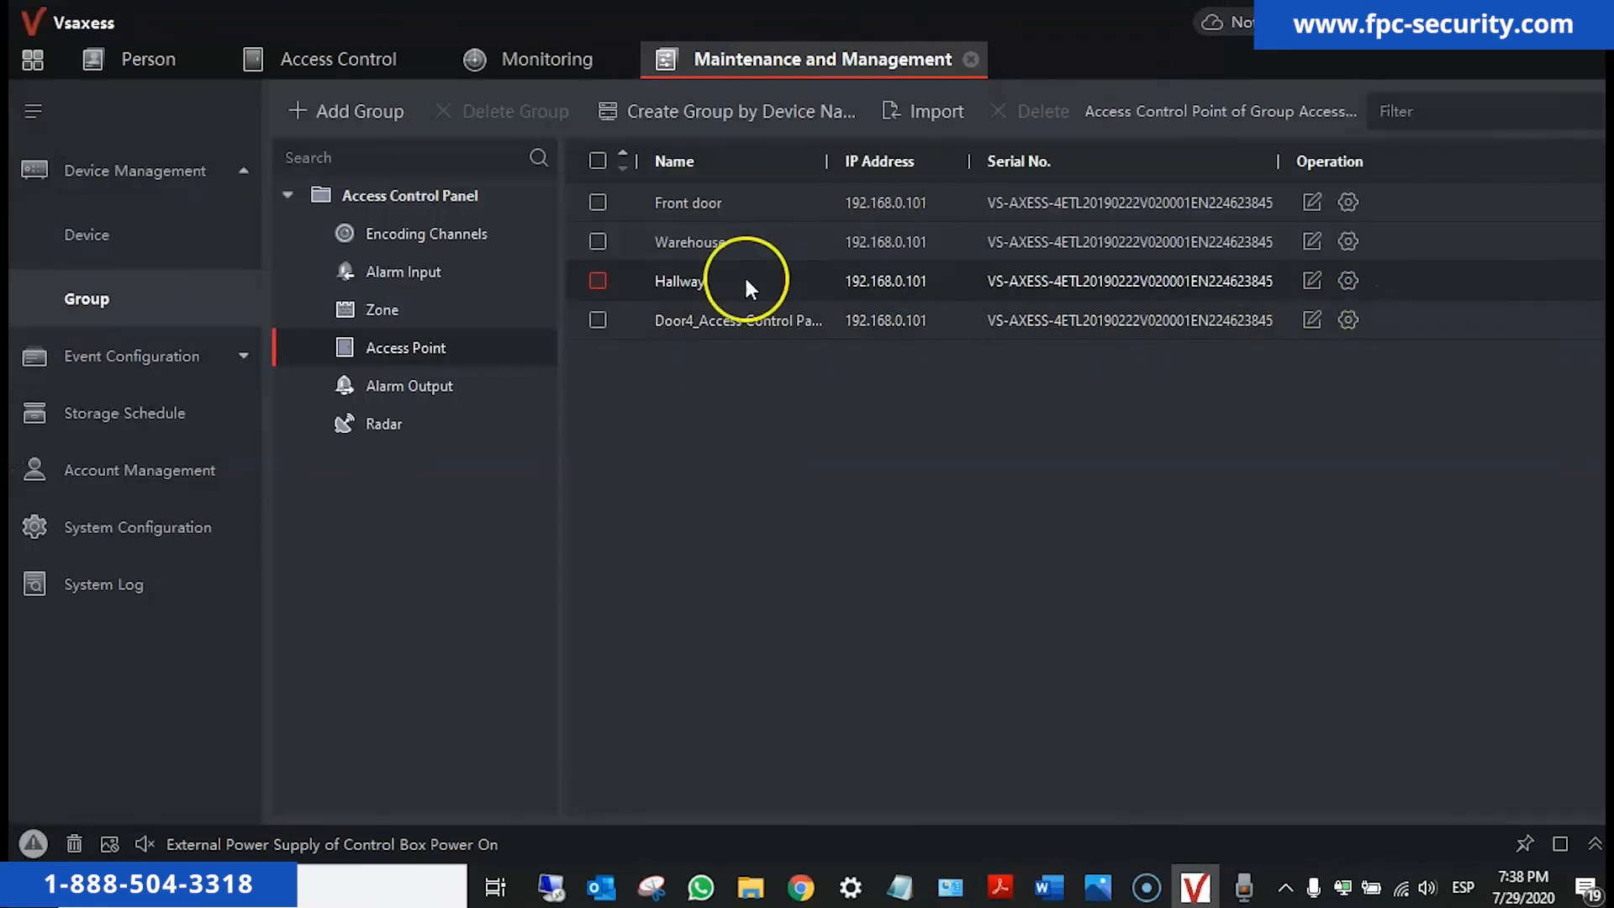
pyautogui.click(1312, 320)
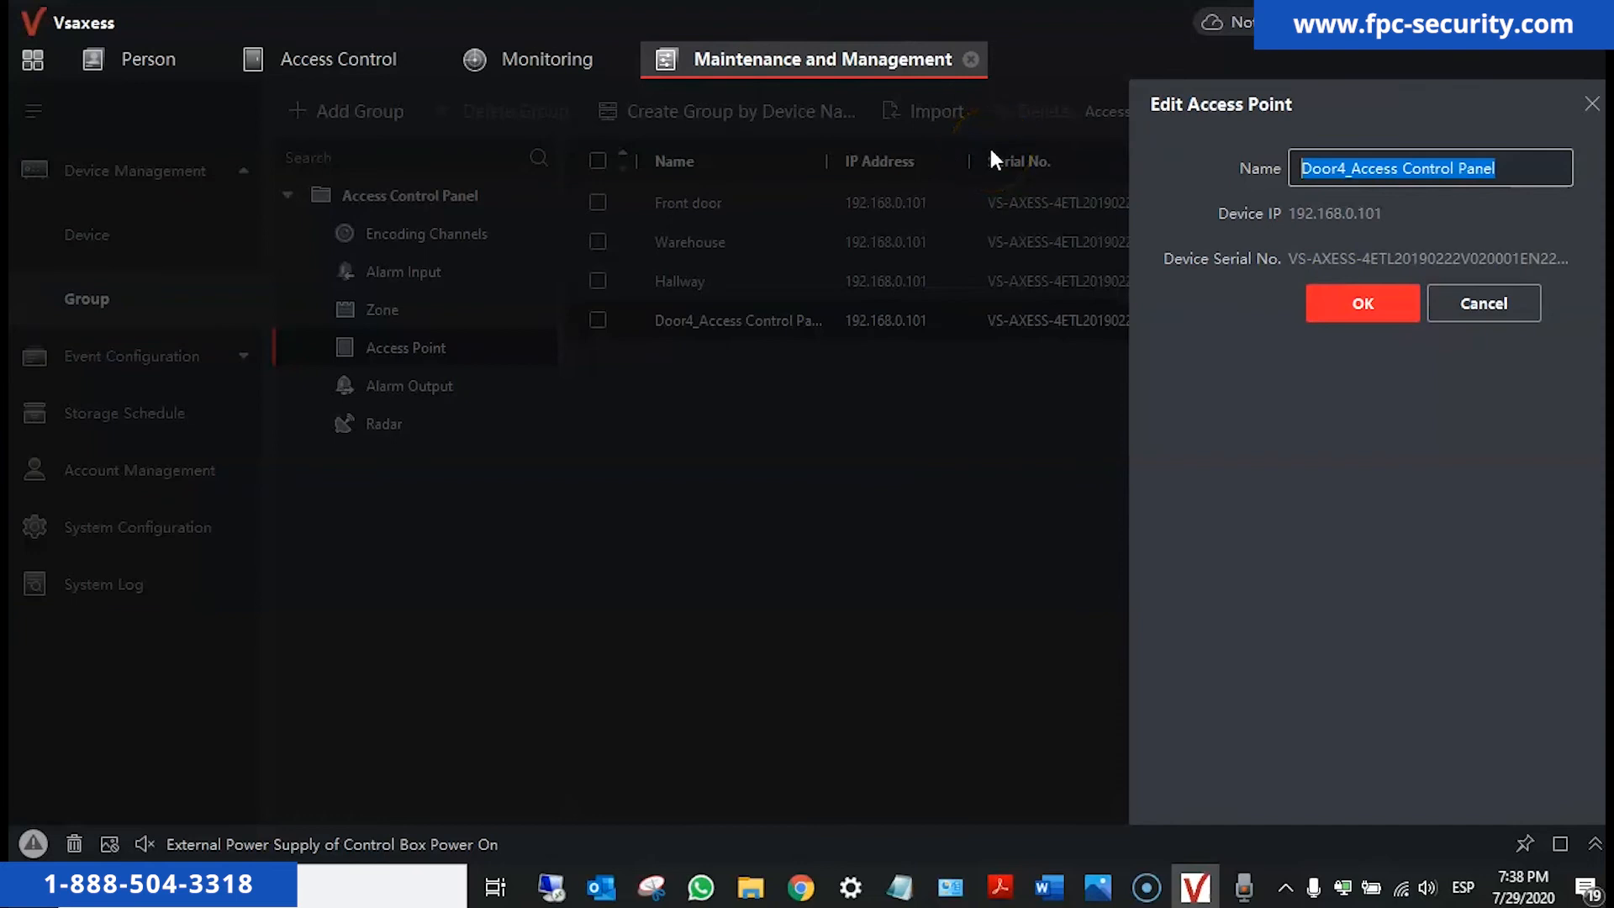
pyautogui.write('Bingo')
pyautogui.click(1362, 304)
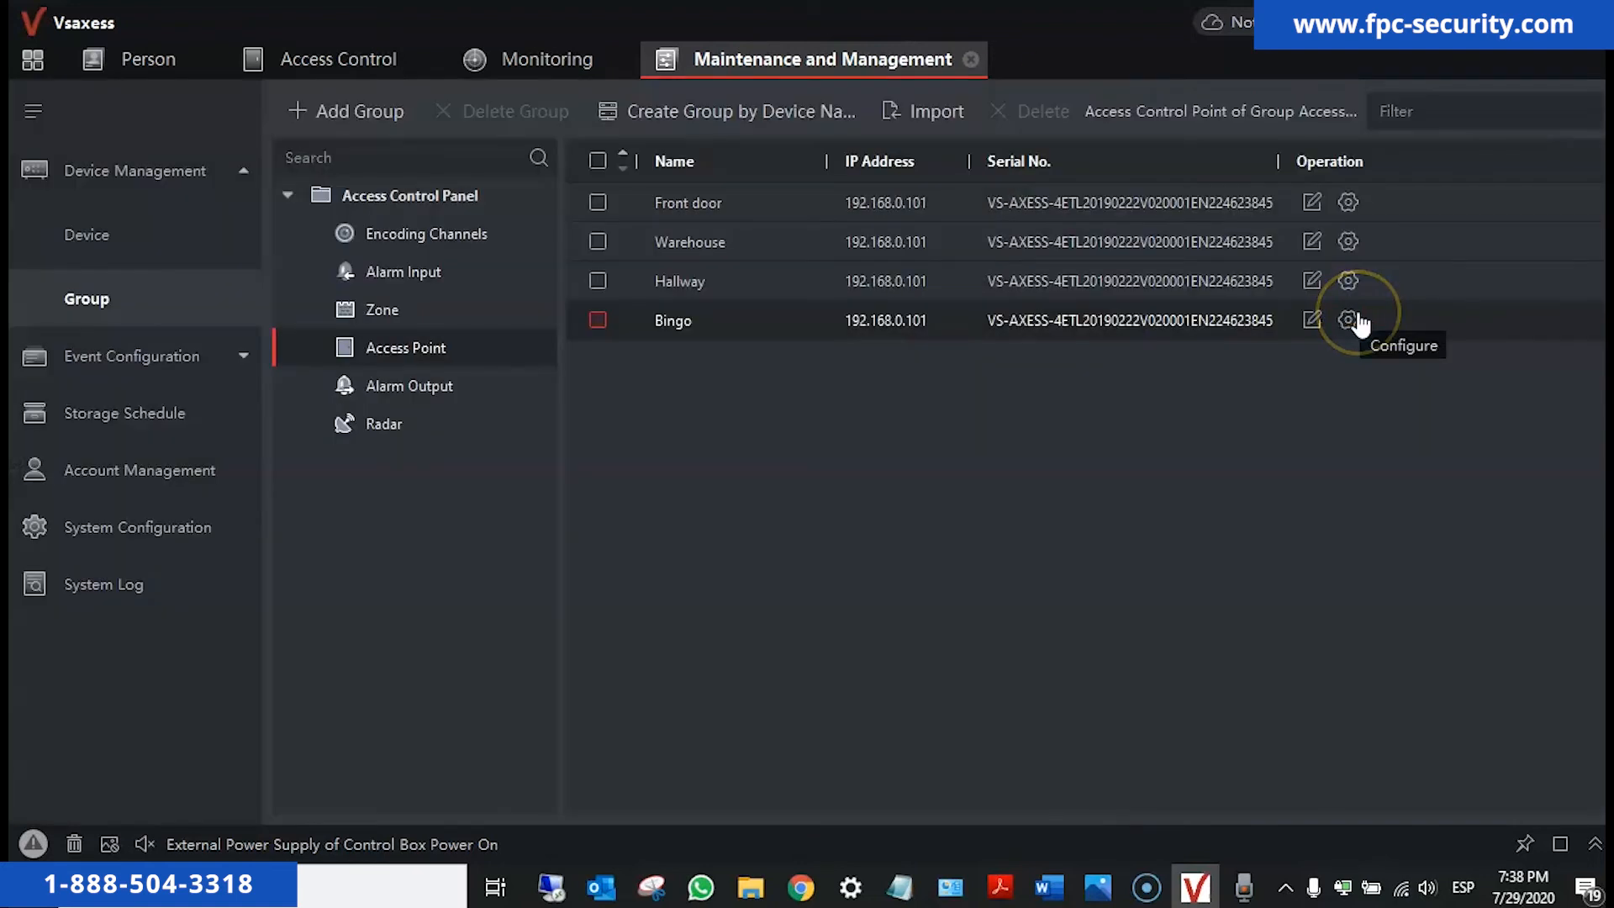
pyautogui.click(556, 63)
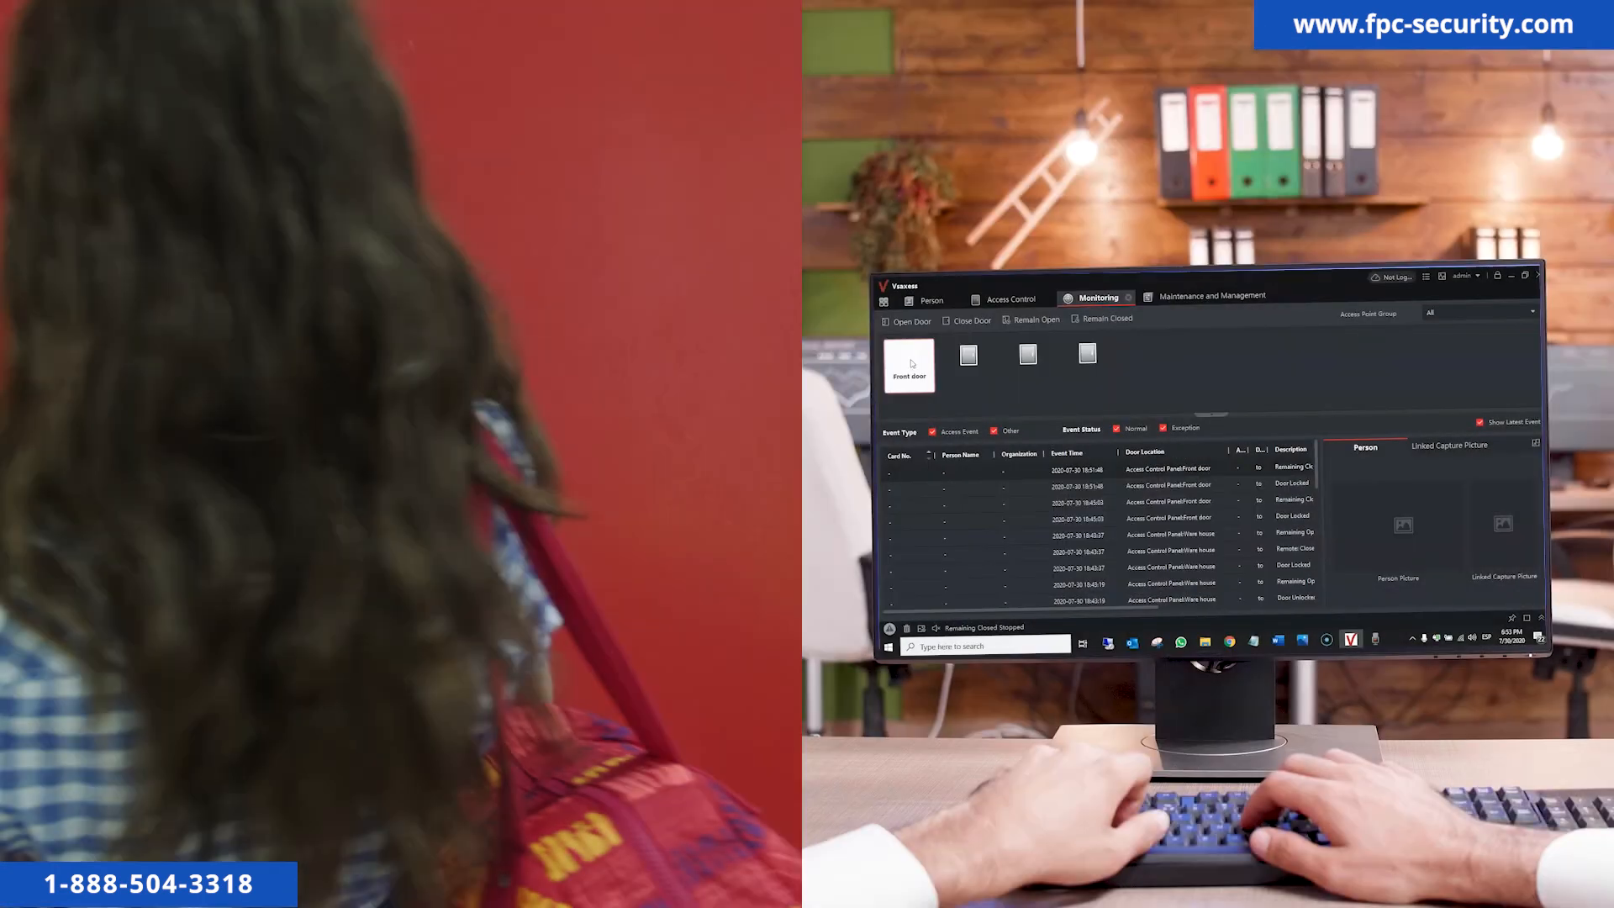
# - Select the Front door in Monitoring and open it remotely
pyautogui.click(912, 363)
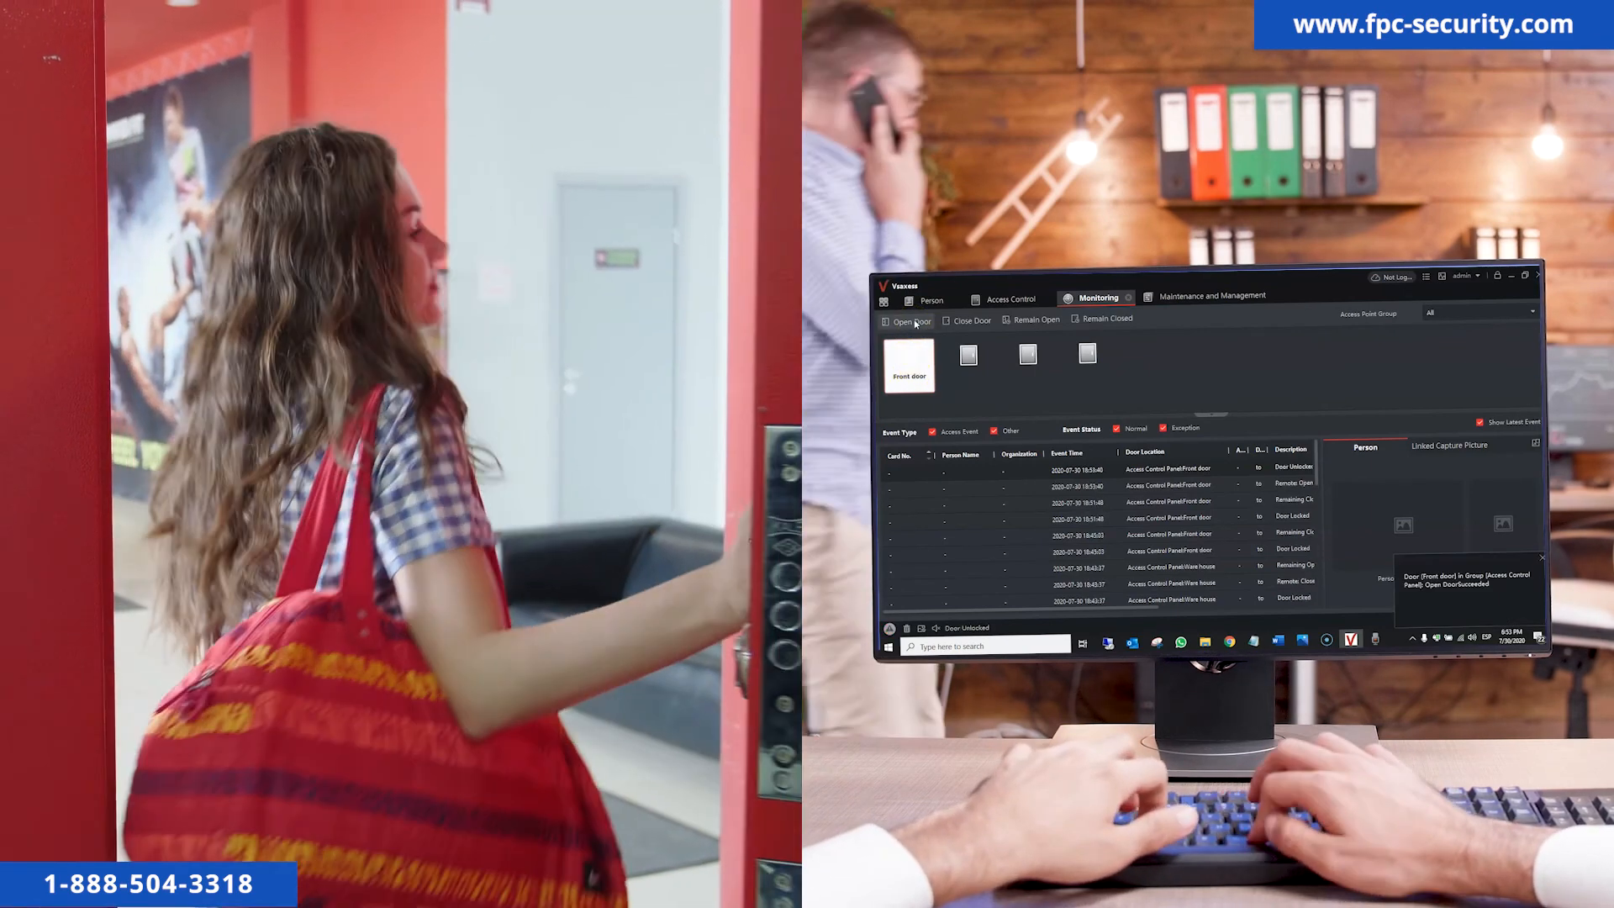
pyautogui.click(914, 323)
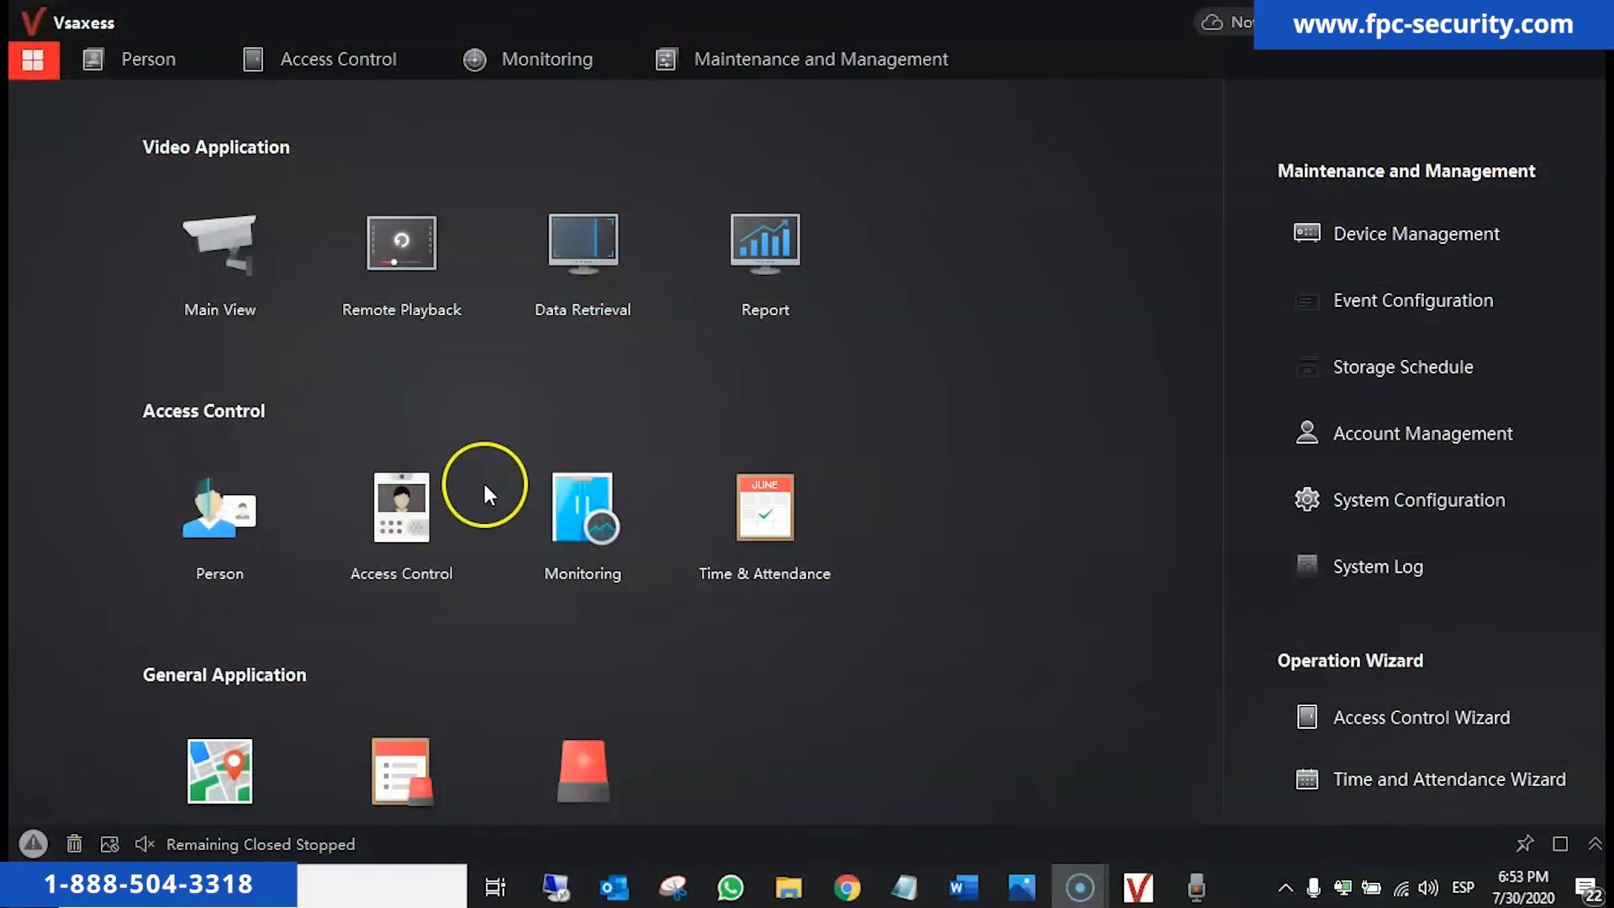
# - In Monitoring, remotely unlock the Front door and then close it again
pyautogui.click(557, 492)
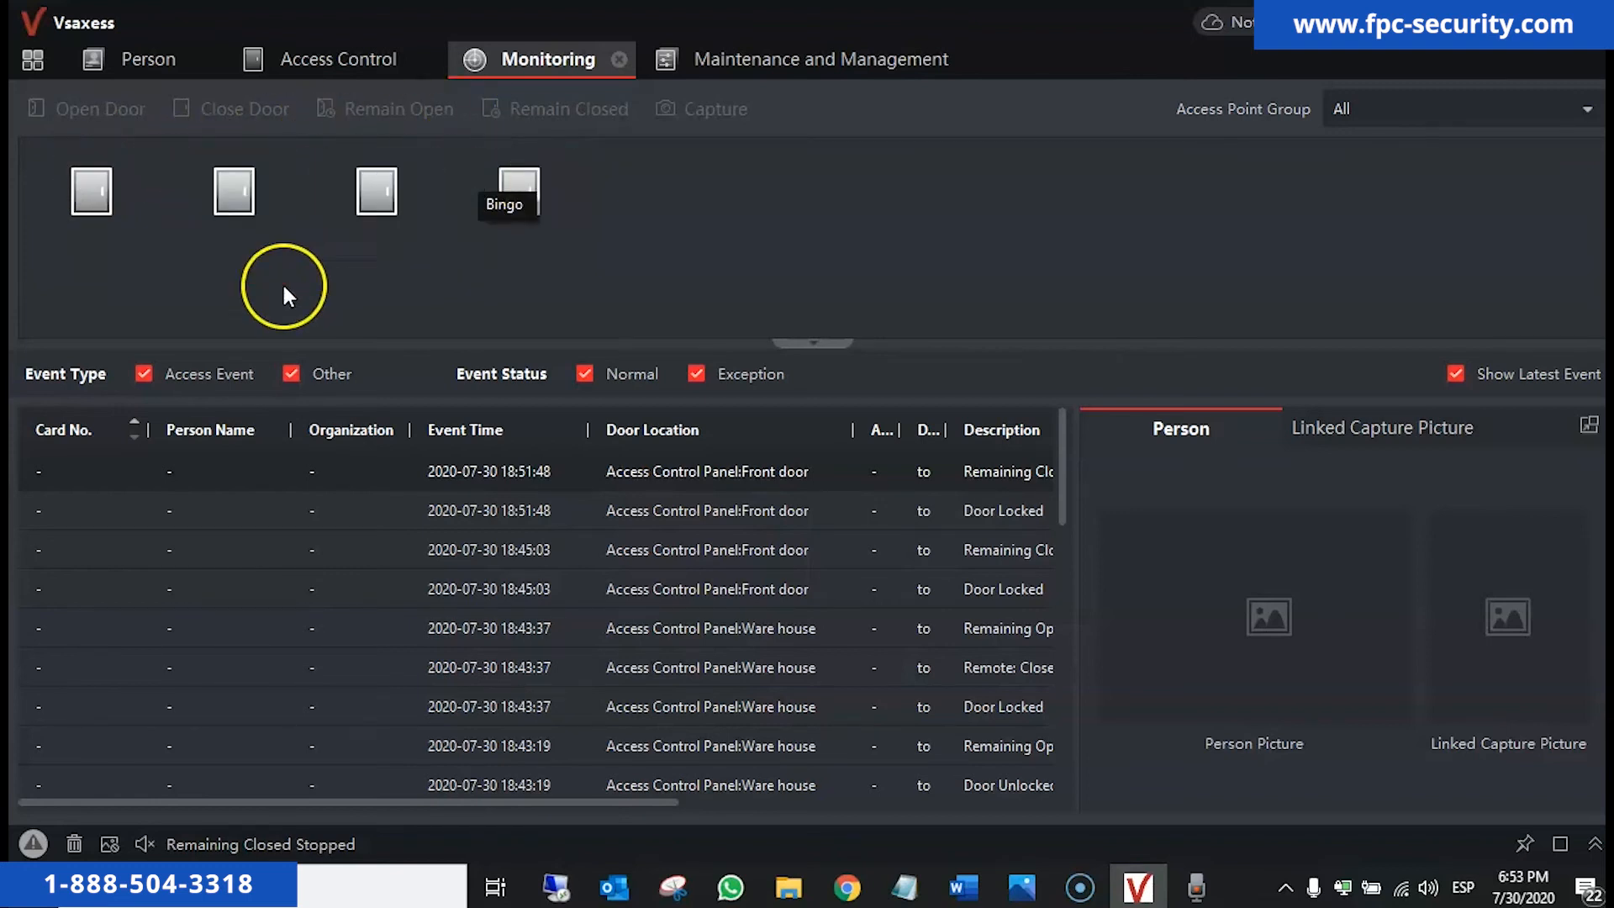
pyautogui.click(100, 208)
pyautogui.click(103, 109)
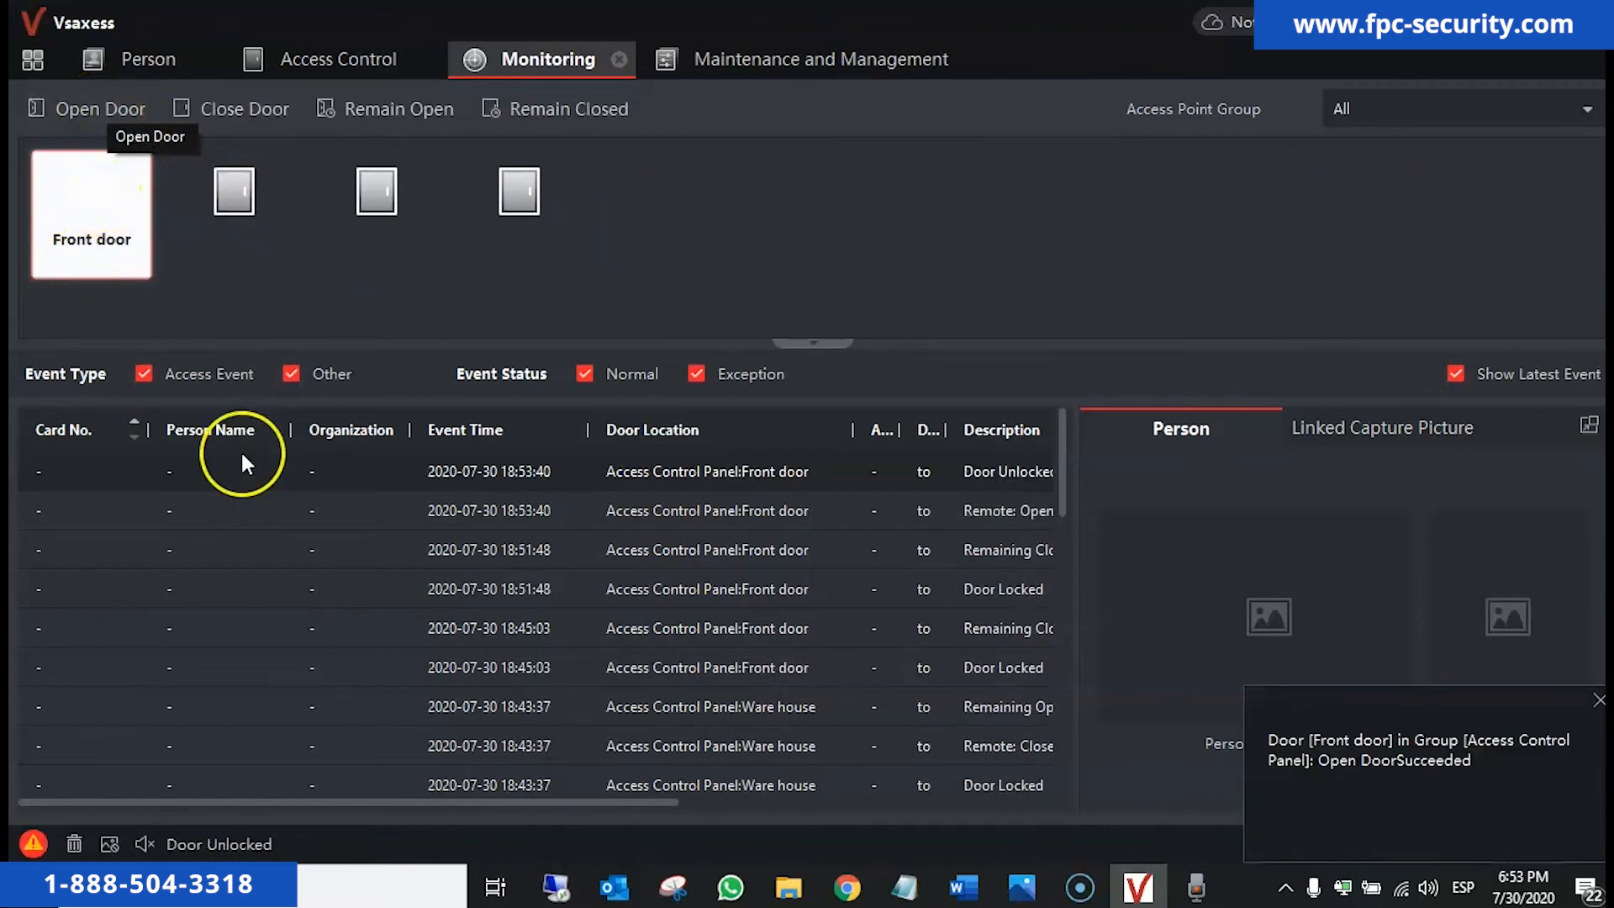
pyautogui.moveTo(286, 804); pyautogui.dragTo(799, 799)
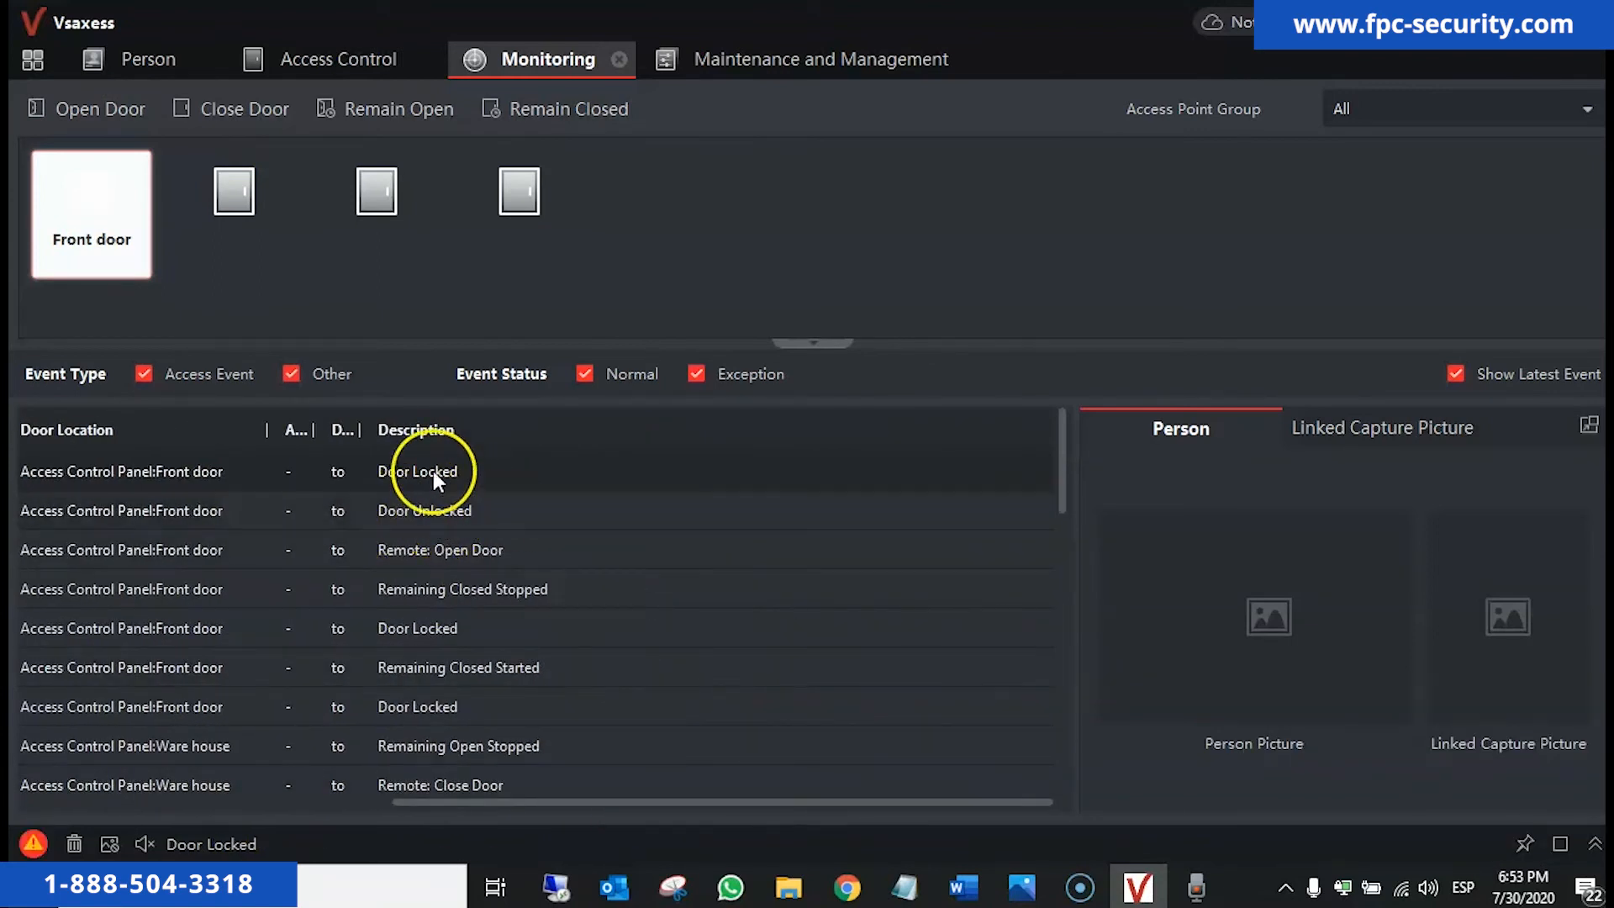
pyautogui.moveTo(548, 800); pyautogui.dragTo(341, 798)
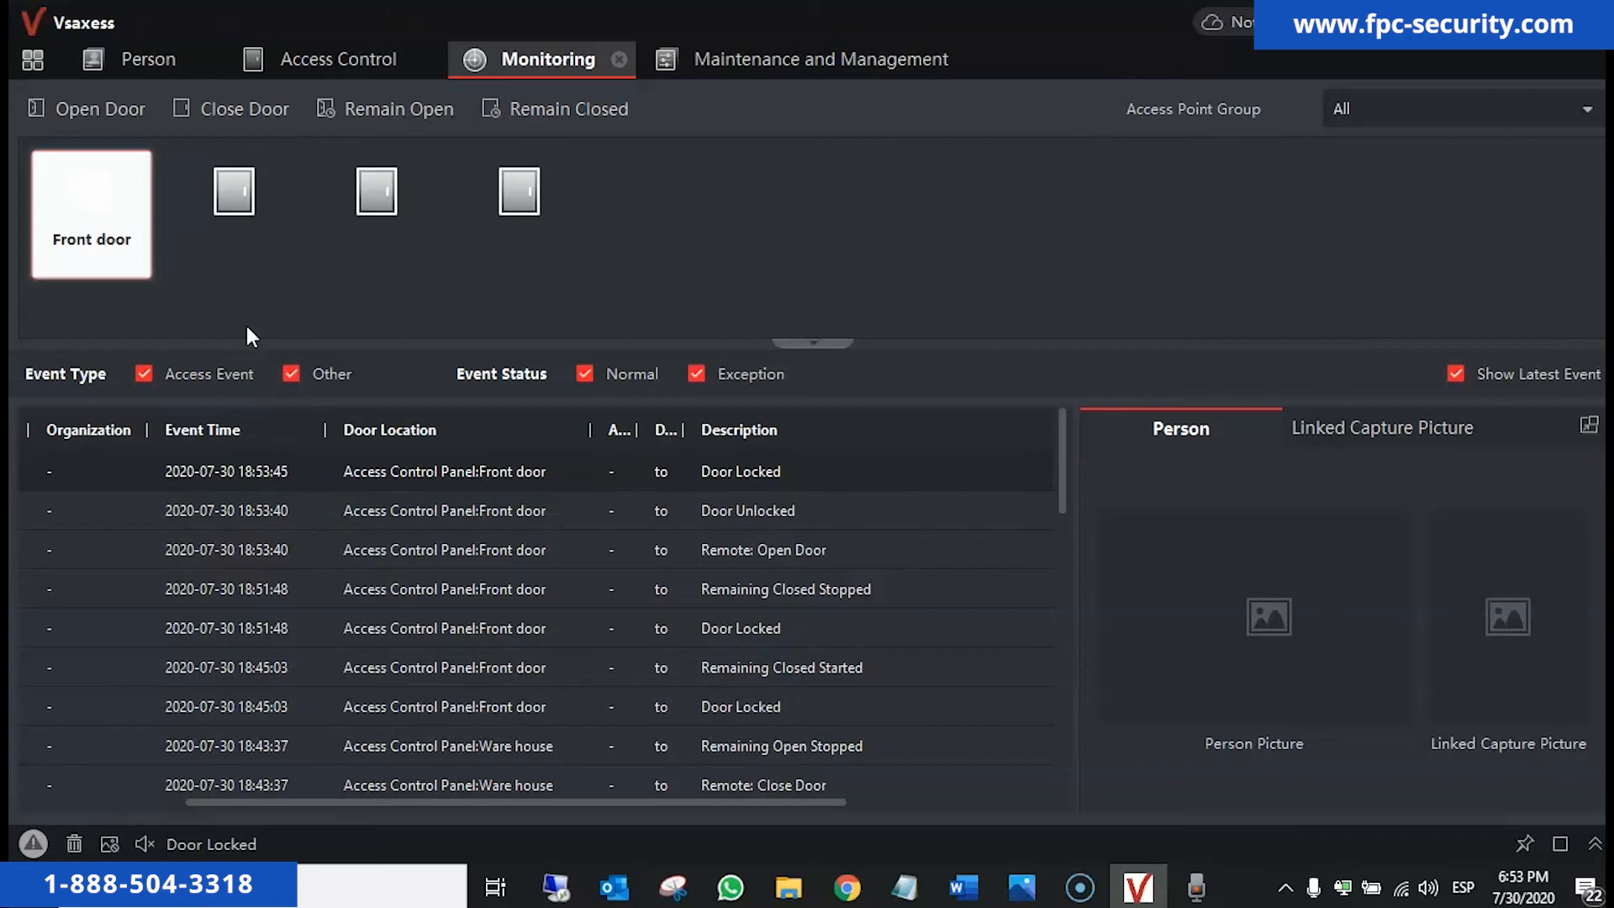
pyautogui.click(229, 109)
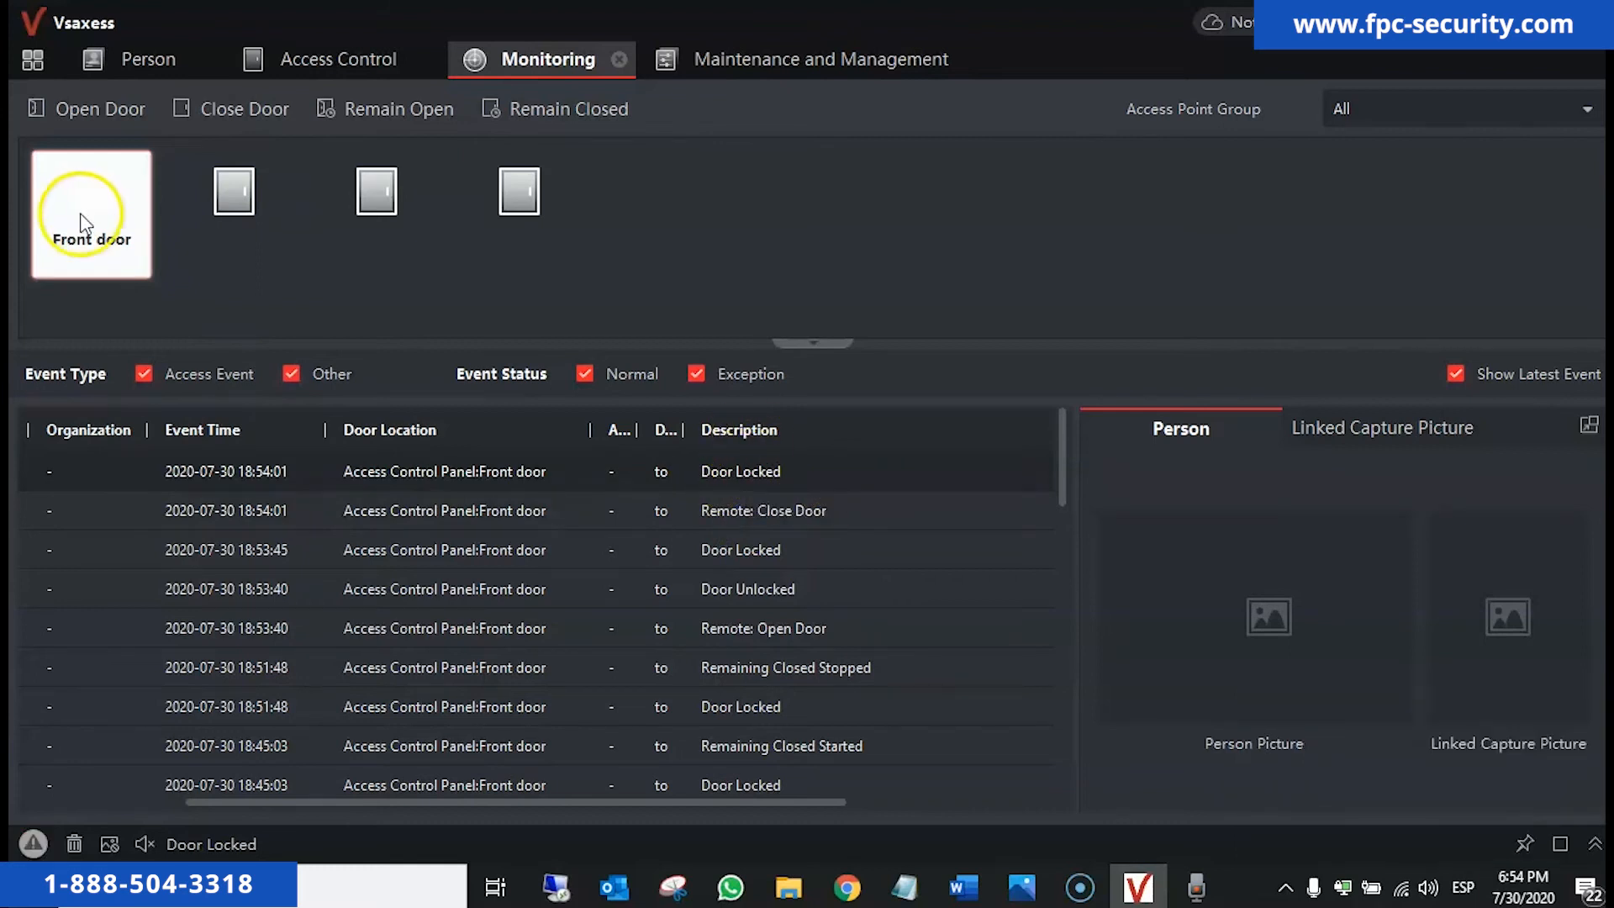
# - Hold the Warehouse door open, close it again, then bring up the remain open/closed schedule
pyautogui.click(226, 212)
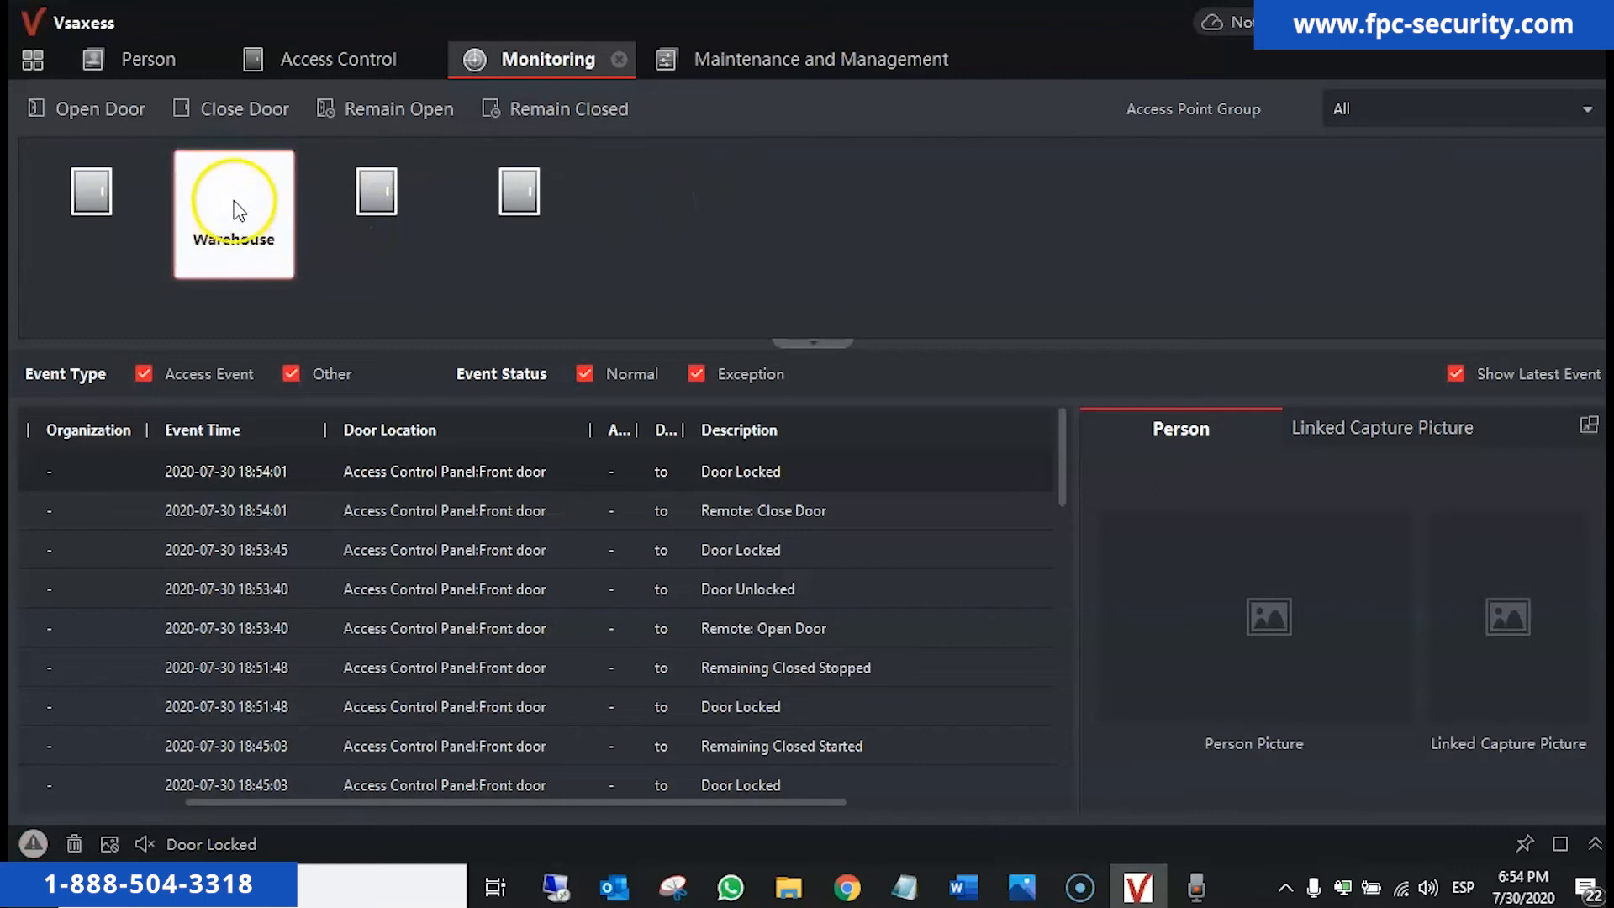
pyautogui.click(380, 113)
pyautogui.click(408, 277)
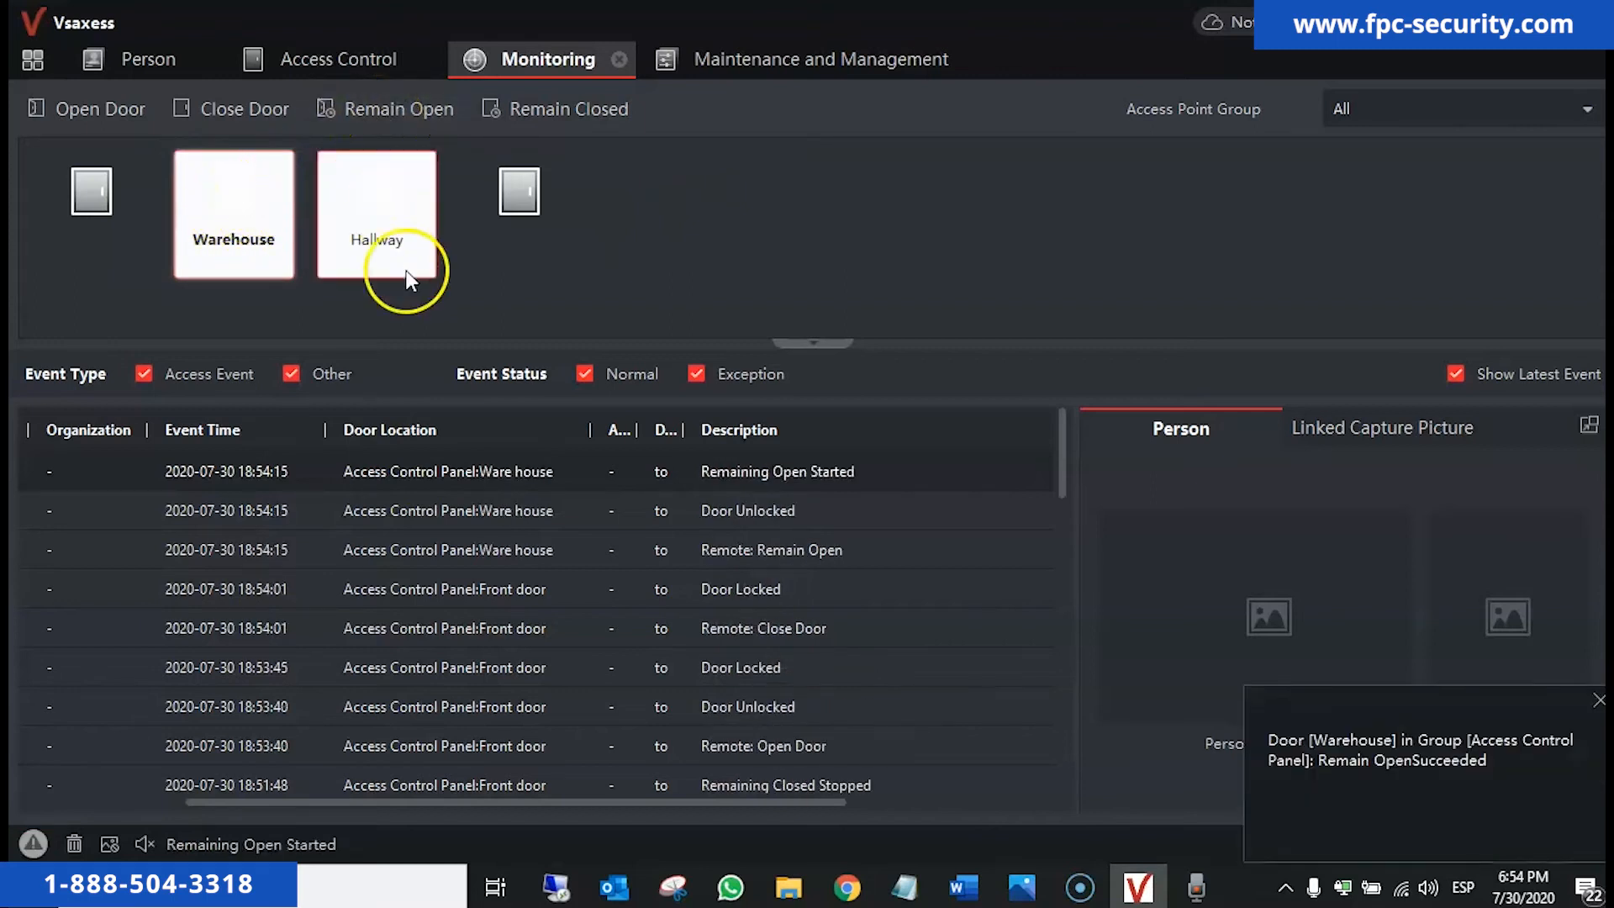
pyautogui.click(471, 296)
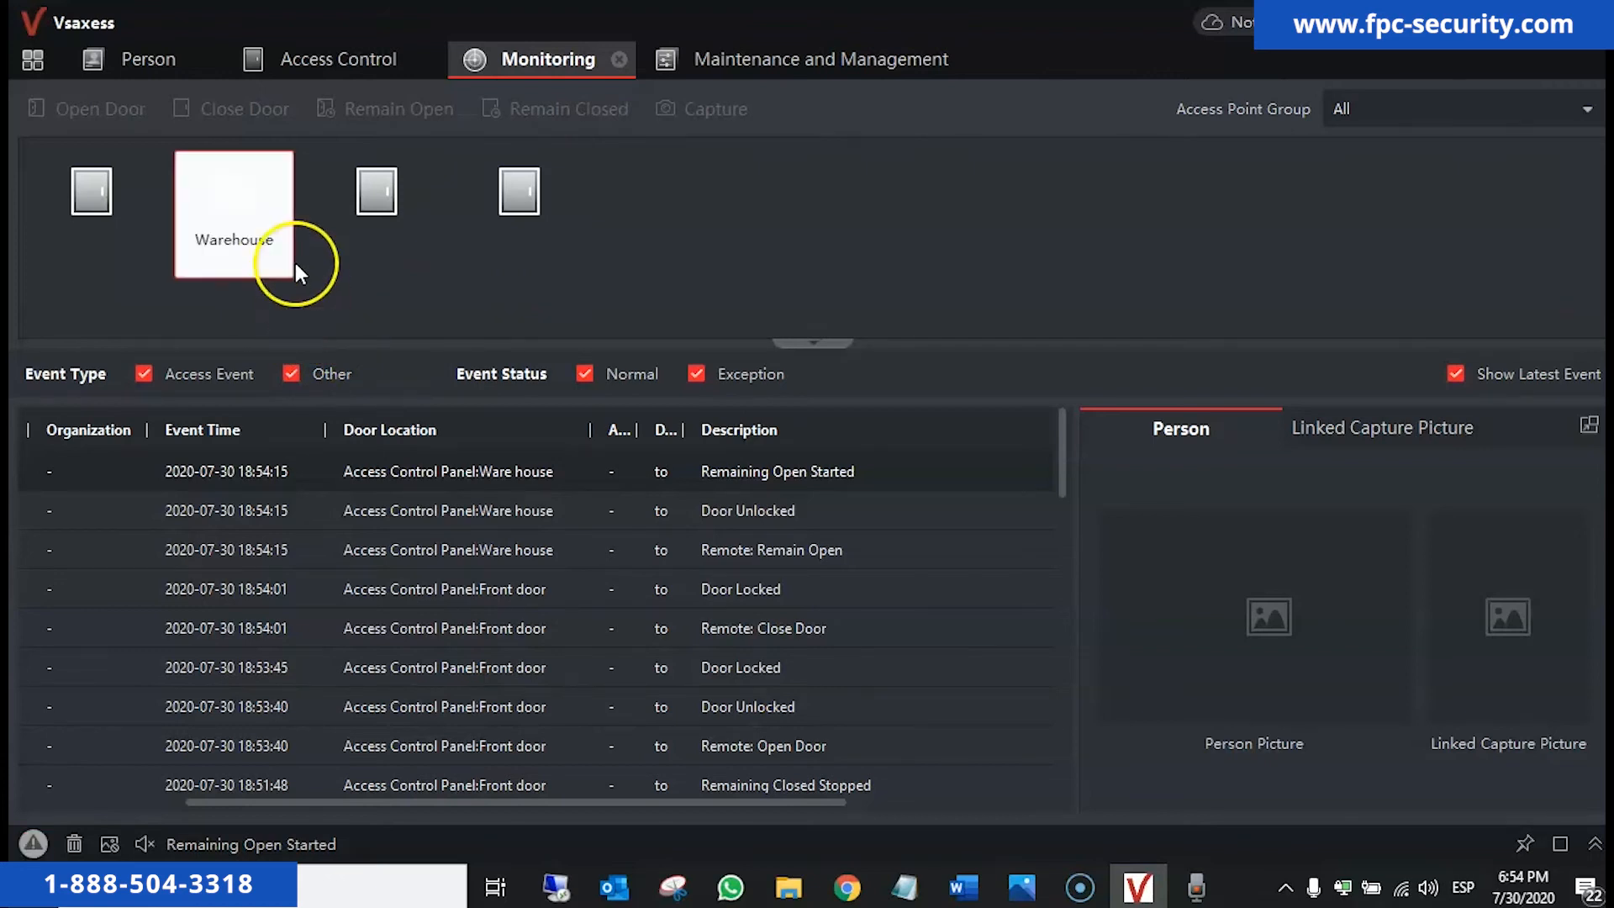
pyautogui.click(255, 202)
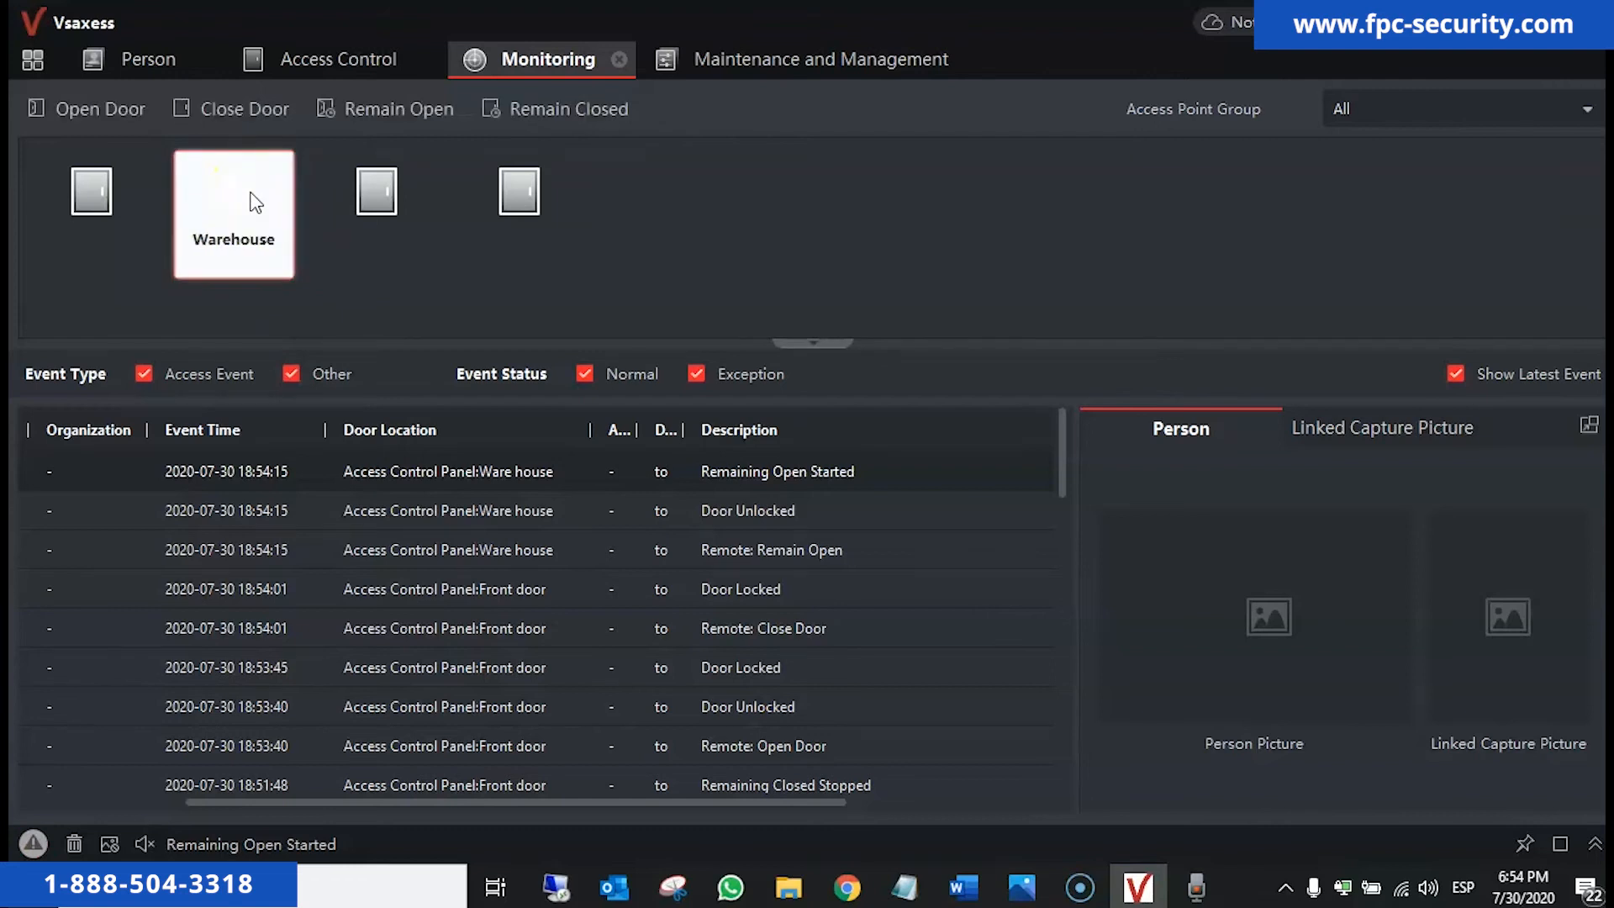
pyautogui.click(254, 106)
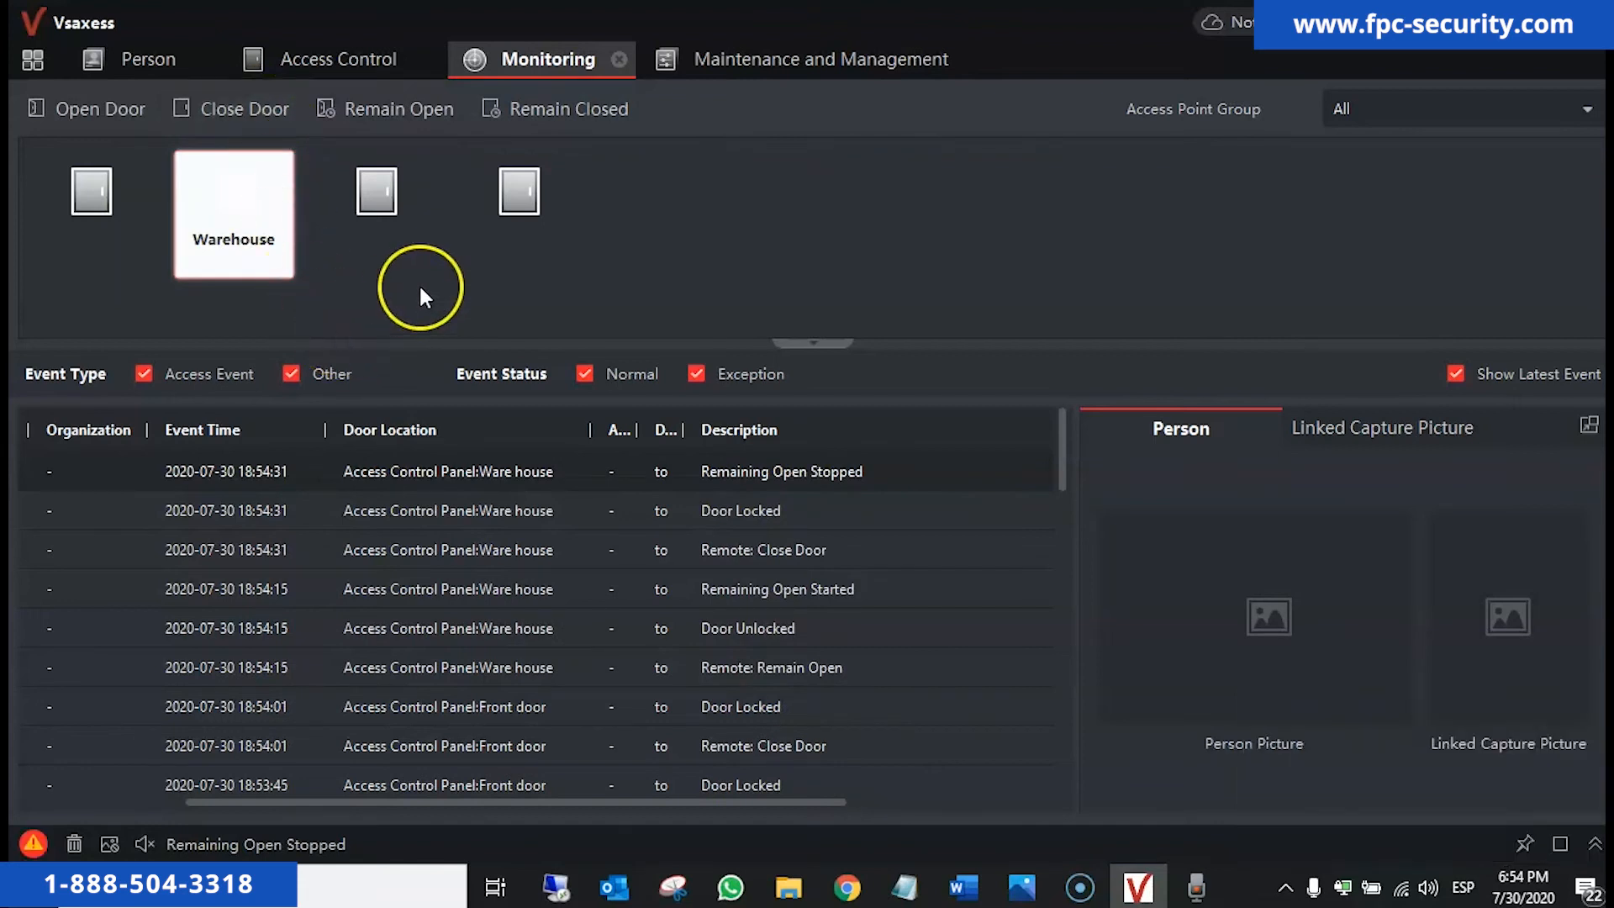
pyautogui.click(771, 296)
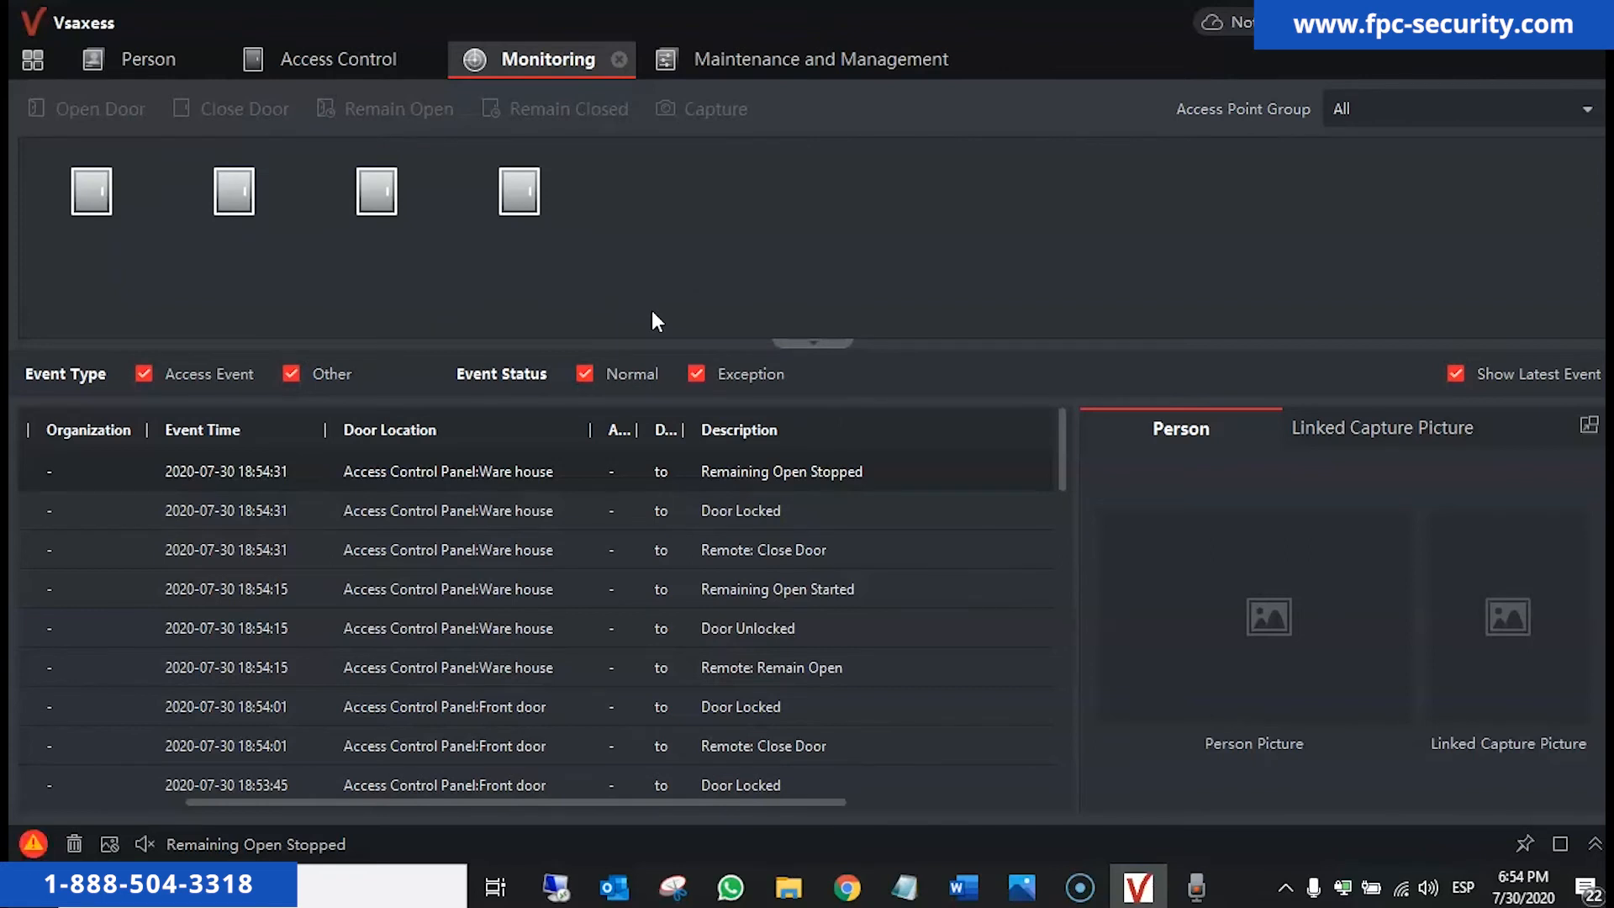
pyautogui.click(327, 58)
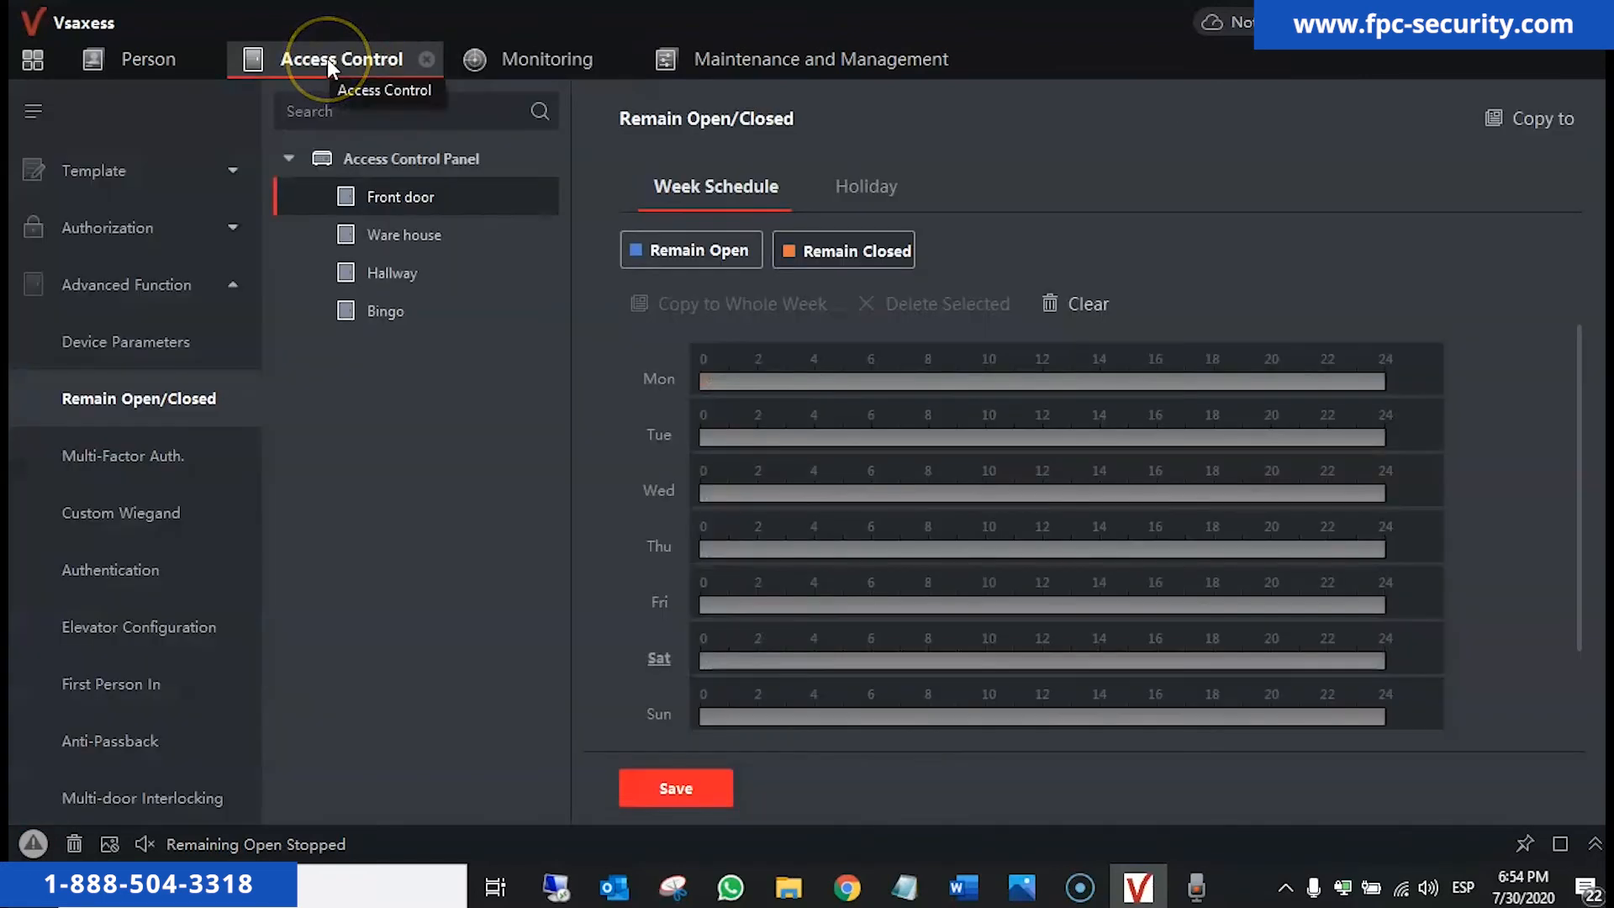
# - For the Front door, mark Monday remain open 08:00–17:00 and remain closed 17:00–24:00
pyautogui.click(425, 210)
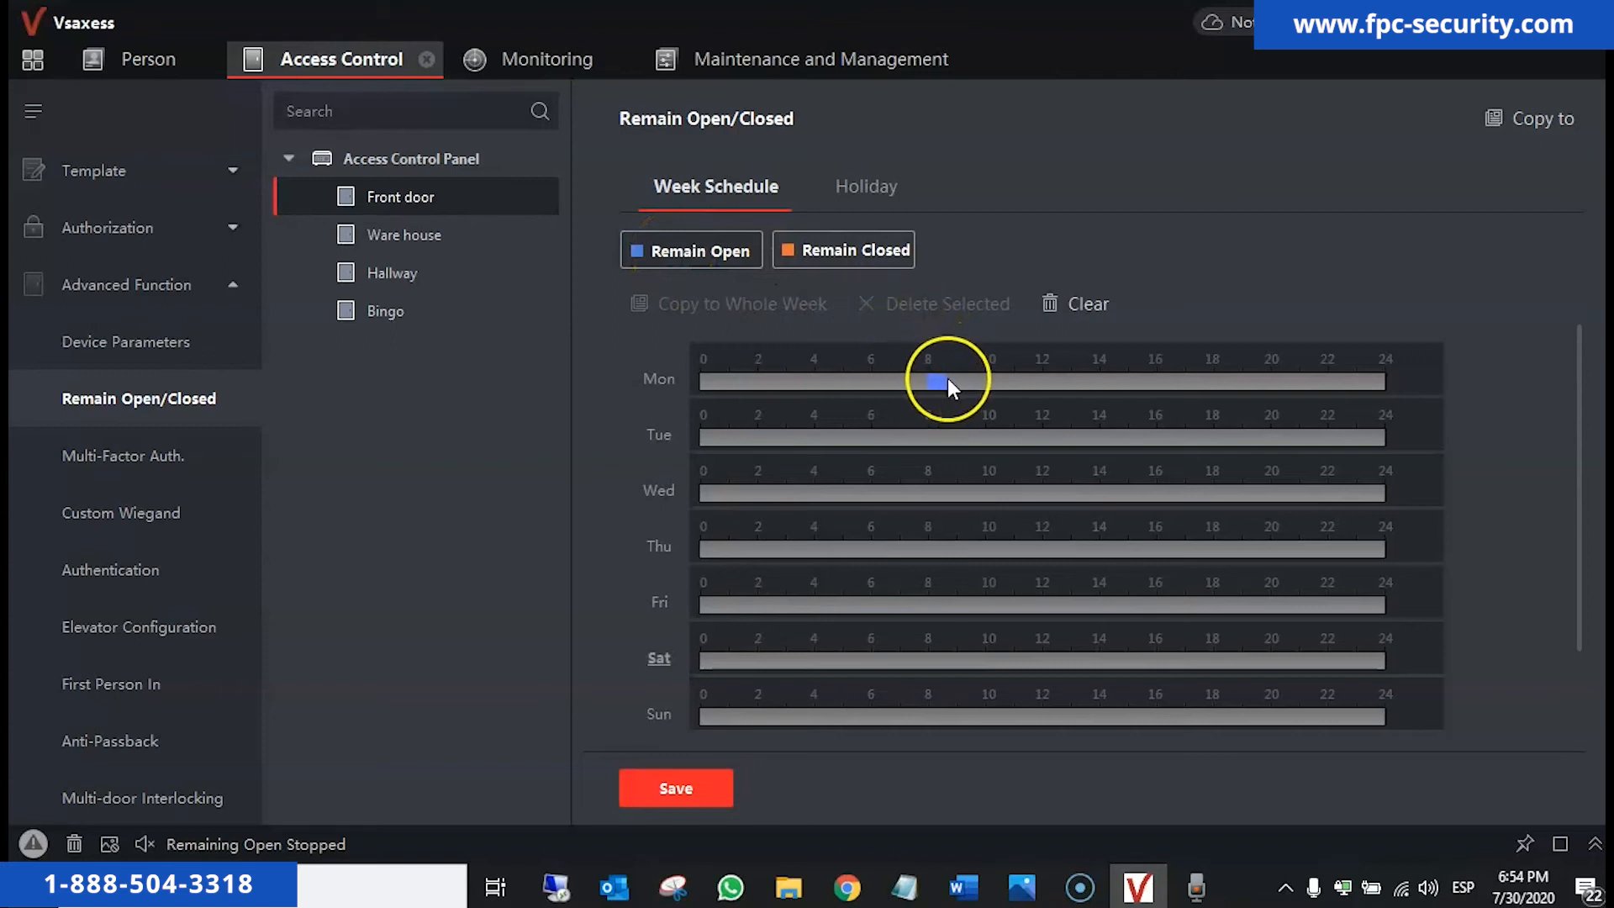
pyautogui.moveTo(1114, 383); pyautogui.dragTo(1186, 384)
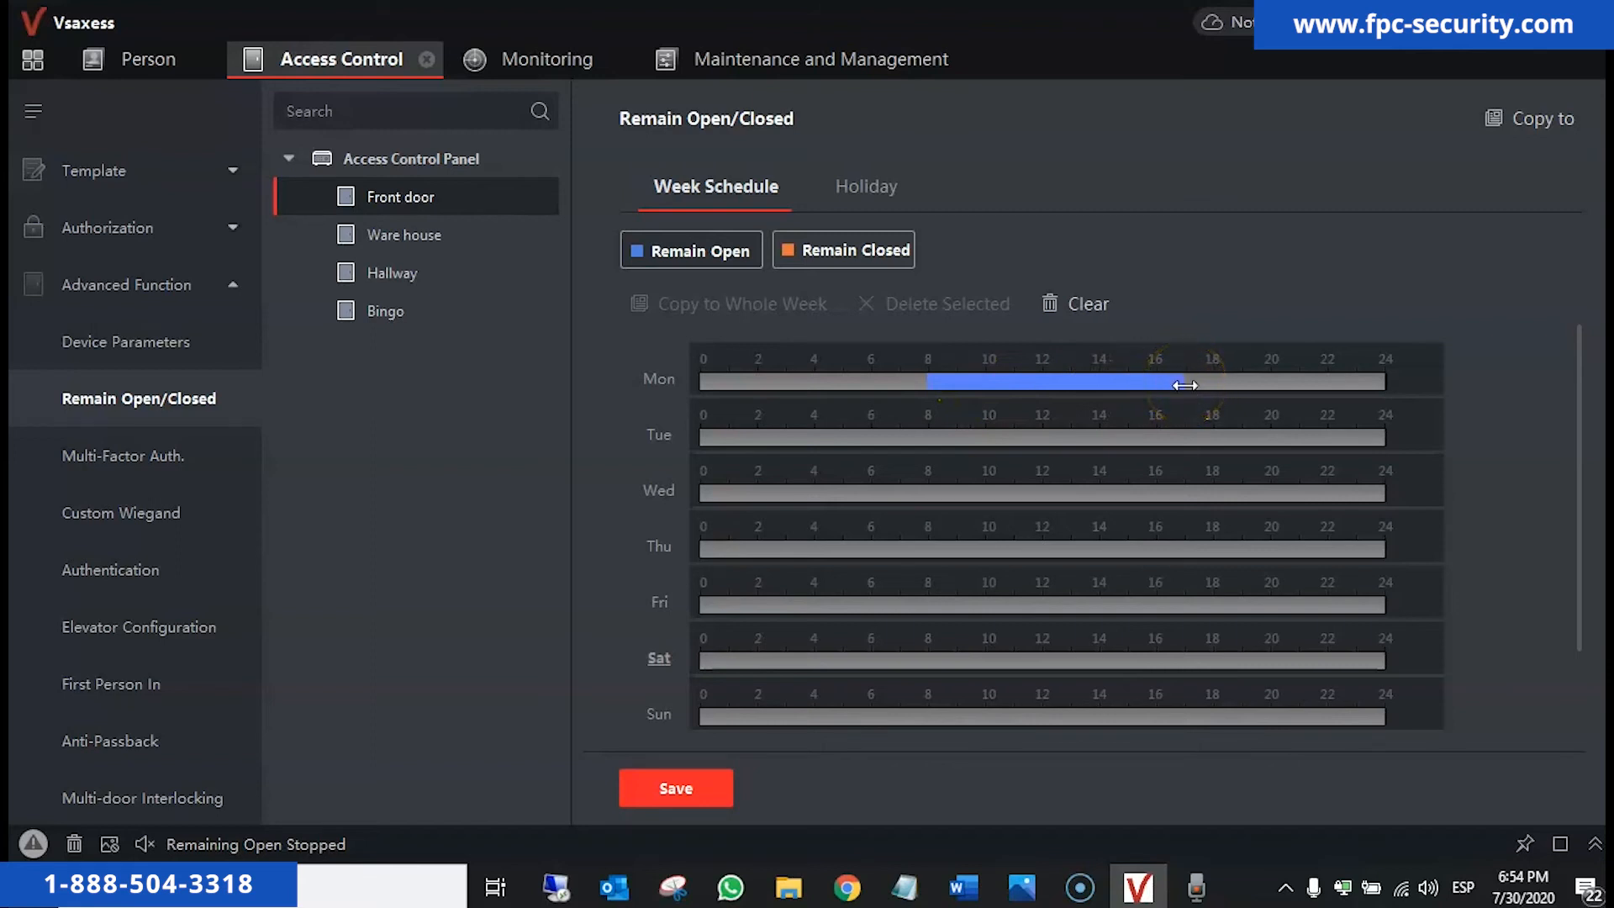
pyautogui.click(840, 249)
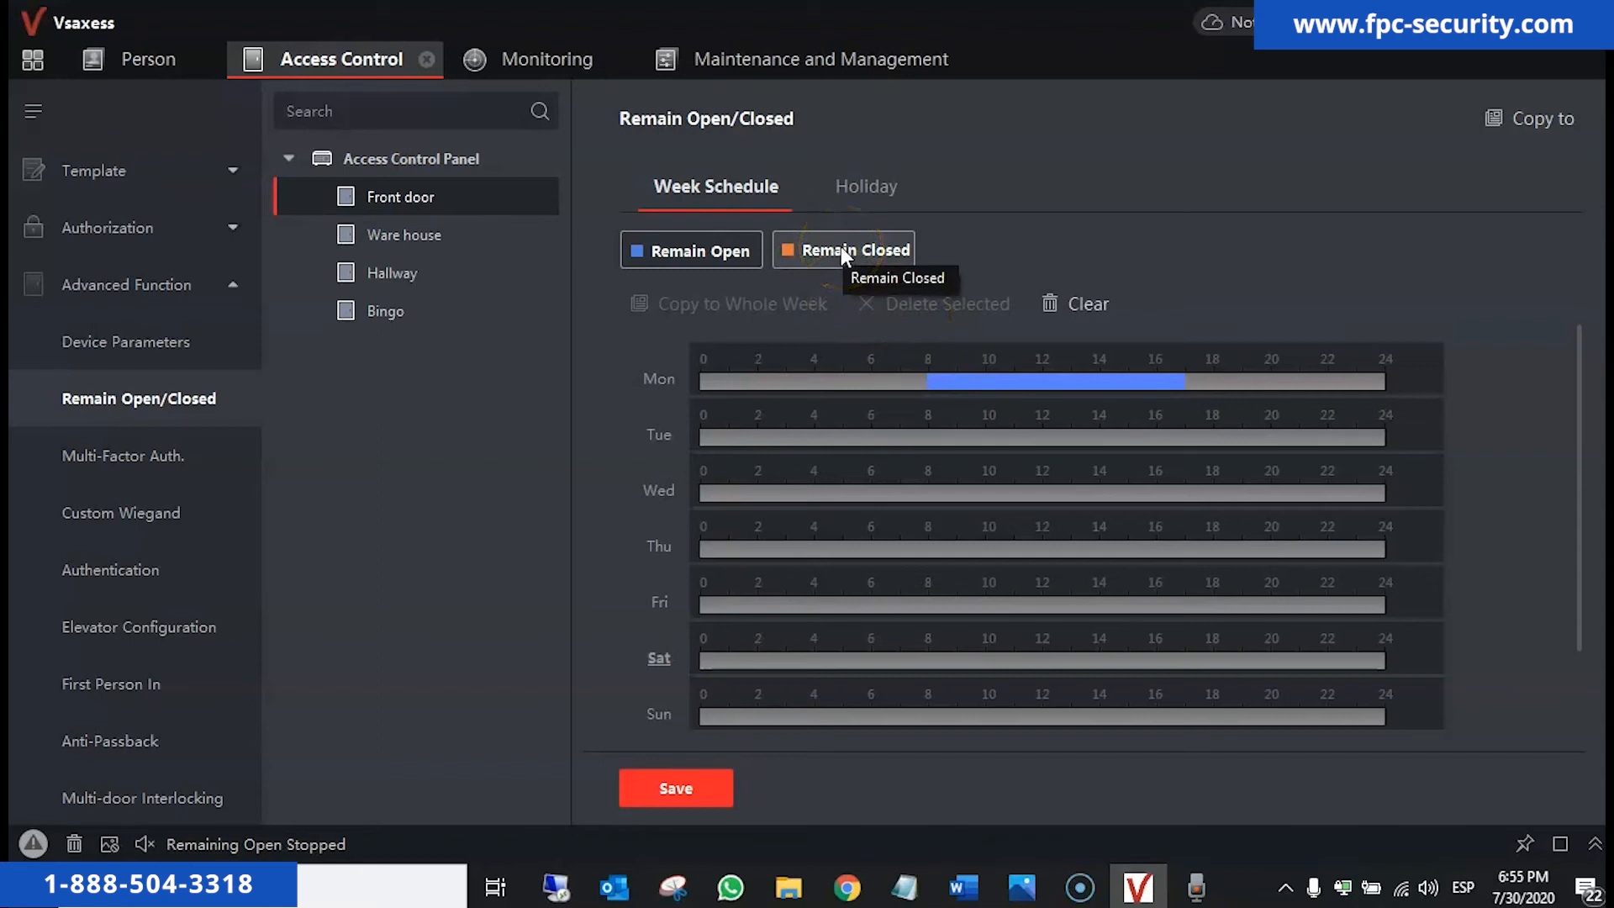
pyautogui.click(841, 250)
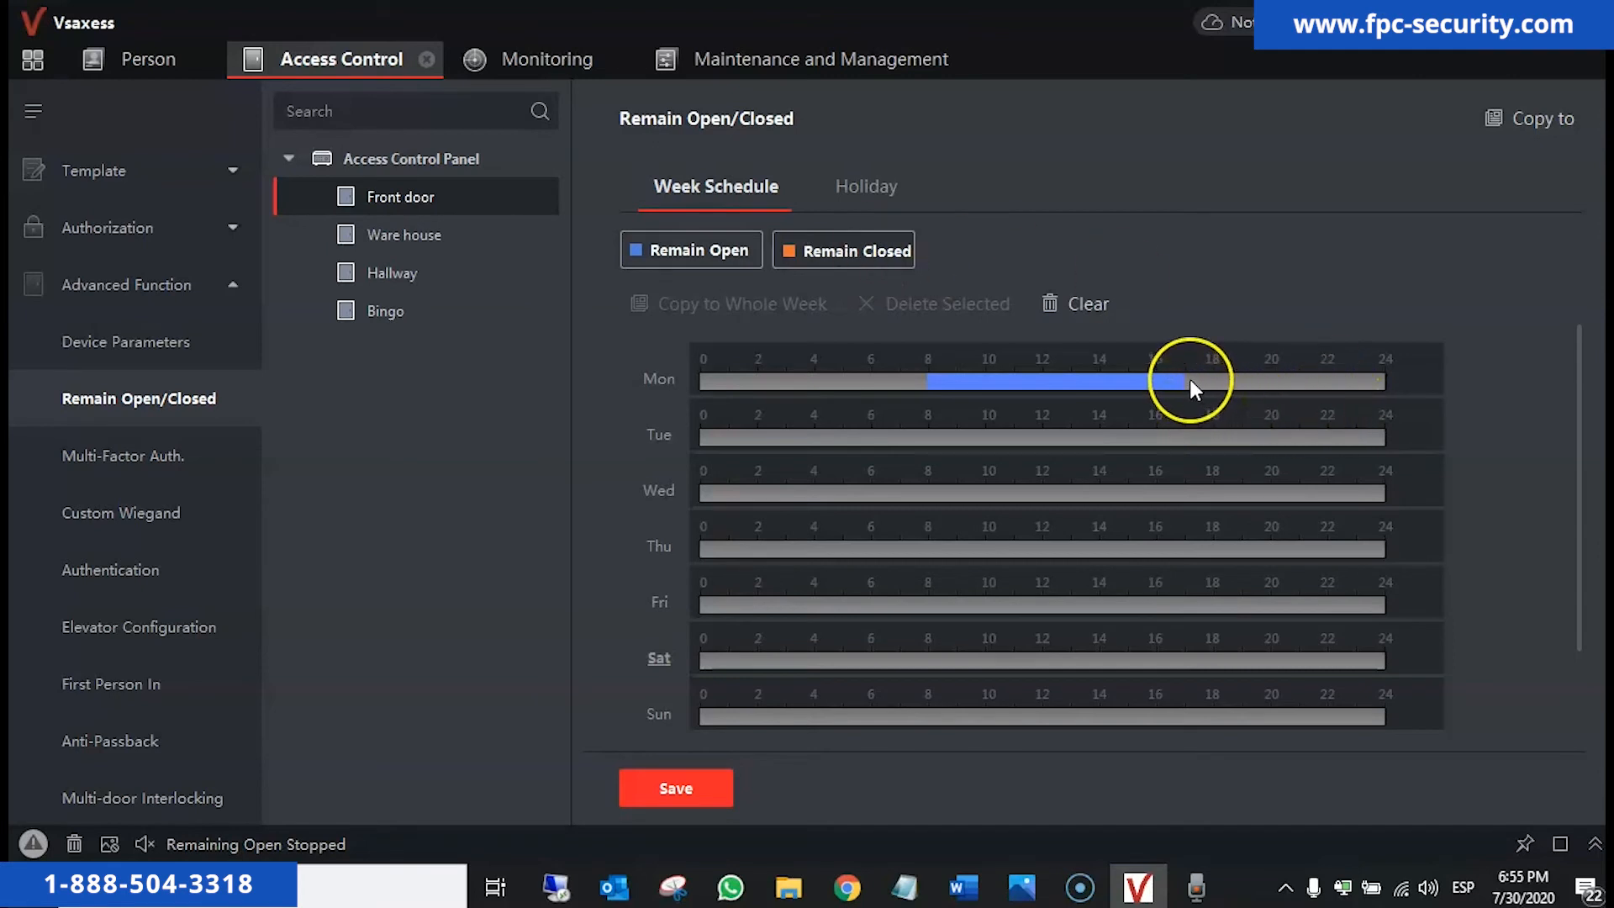
pyautogui.moveTo(1188, 380); pyautogui.dragTo(1388, 380)
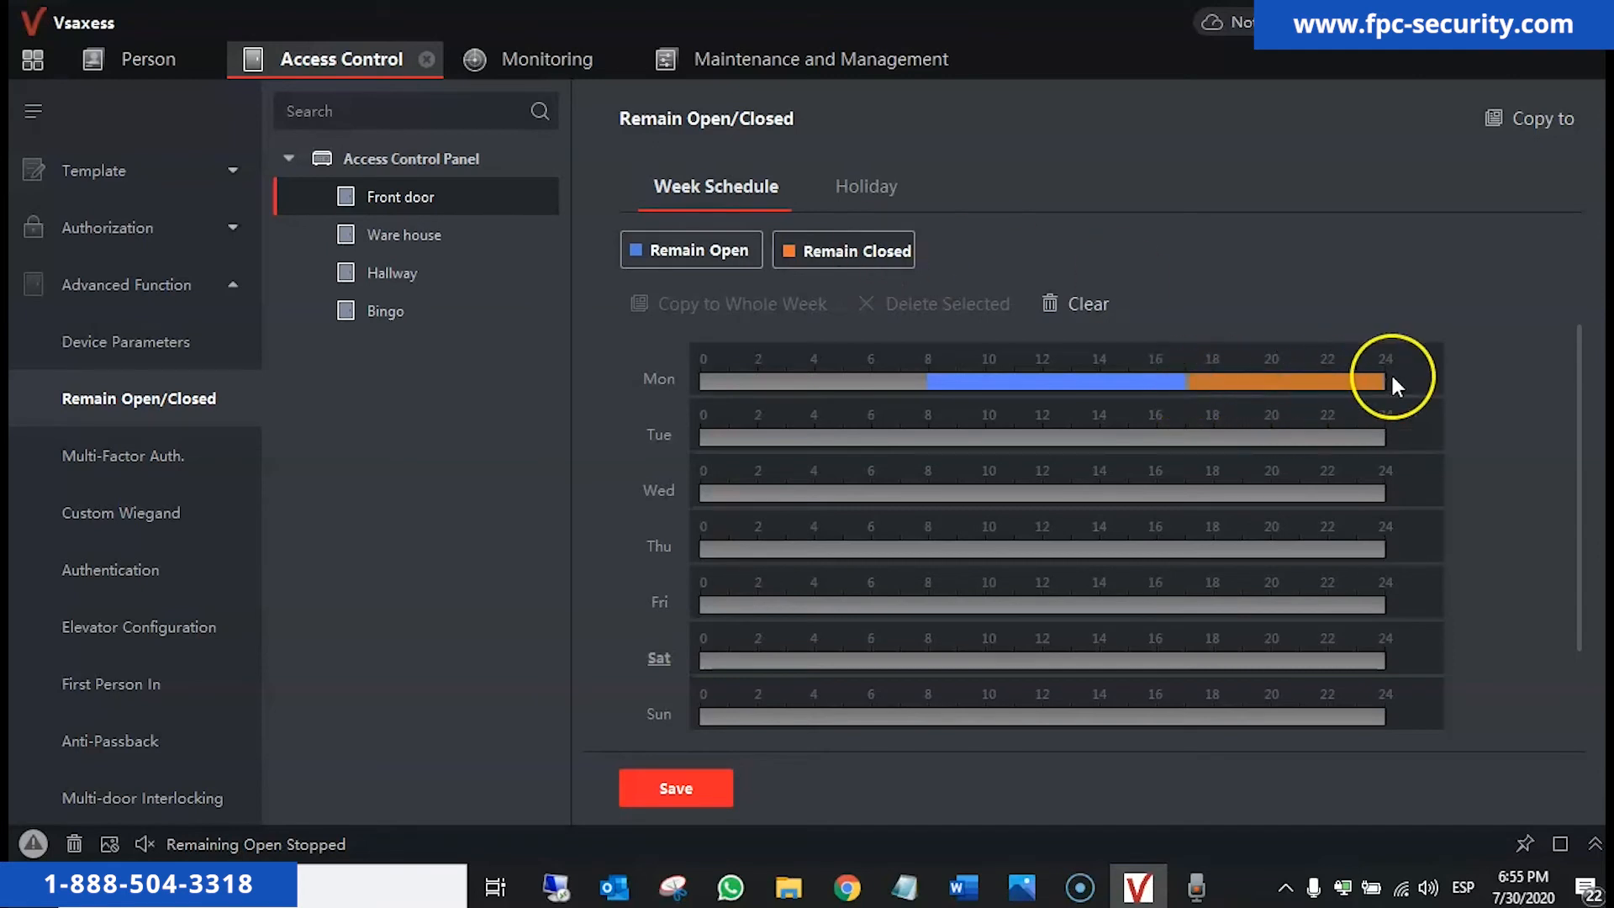
pyautogui.click(1189, 380)
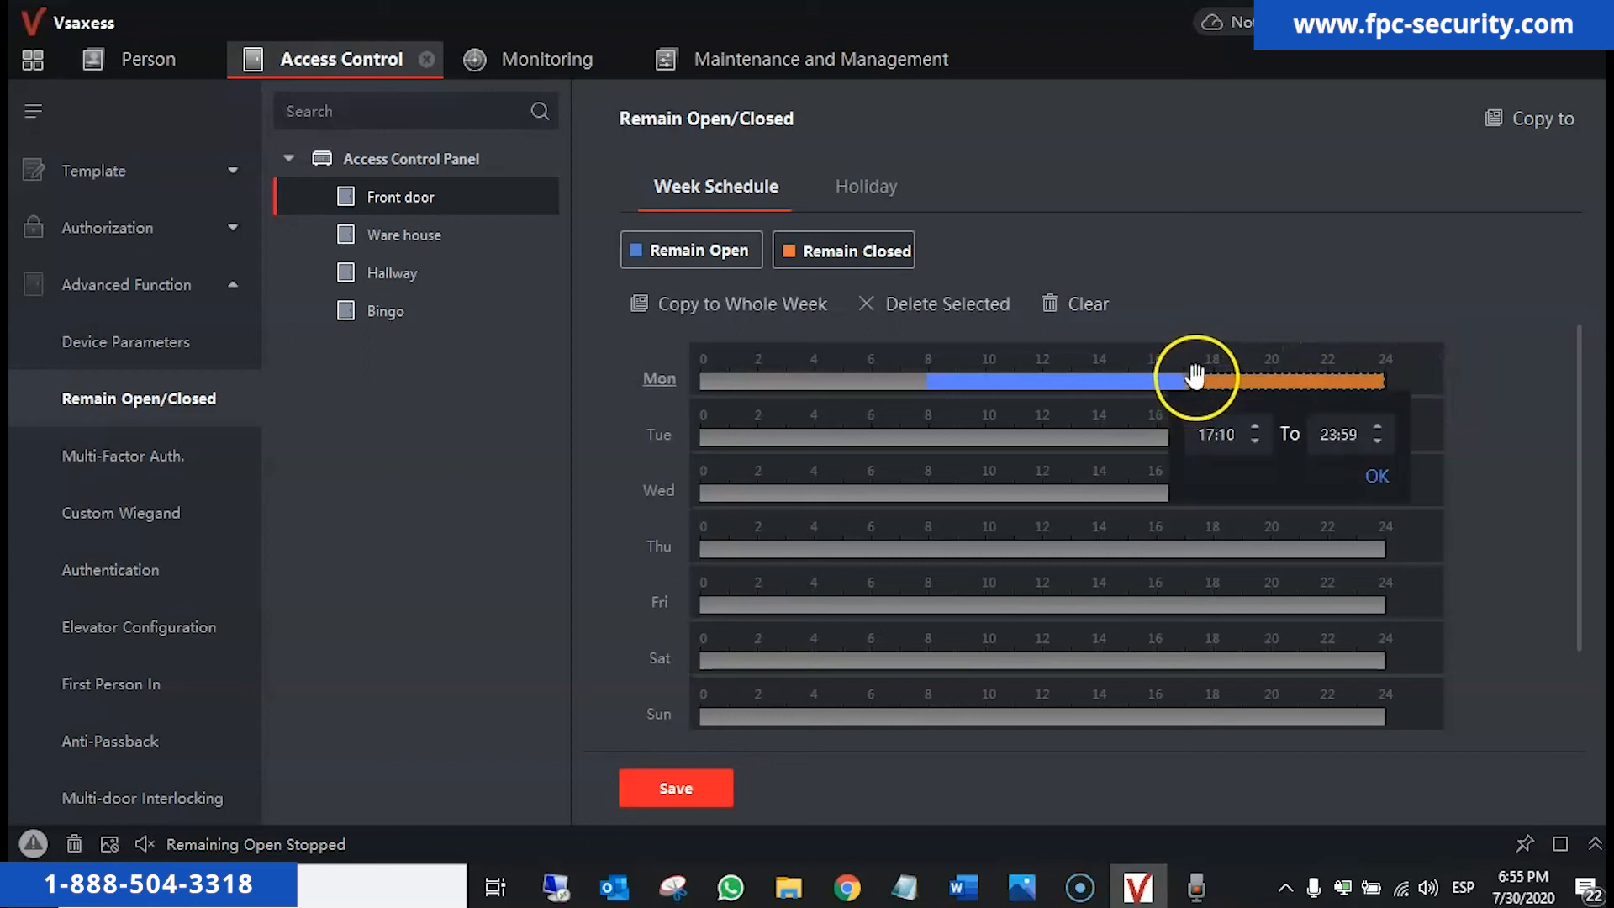
pyautogui.moveTo(1191, 380); pyautogui.dragTo(1180, 378)
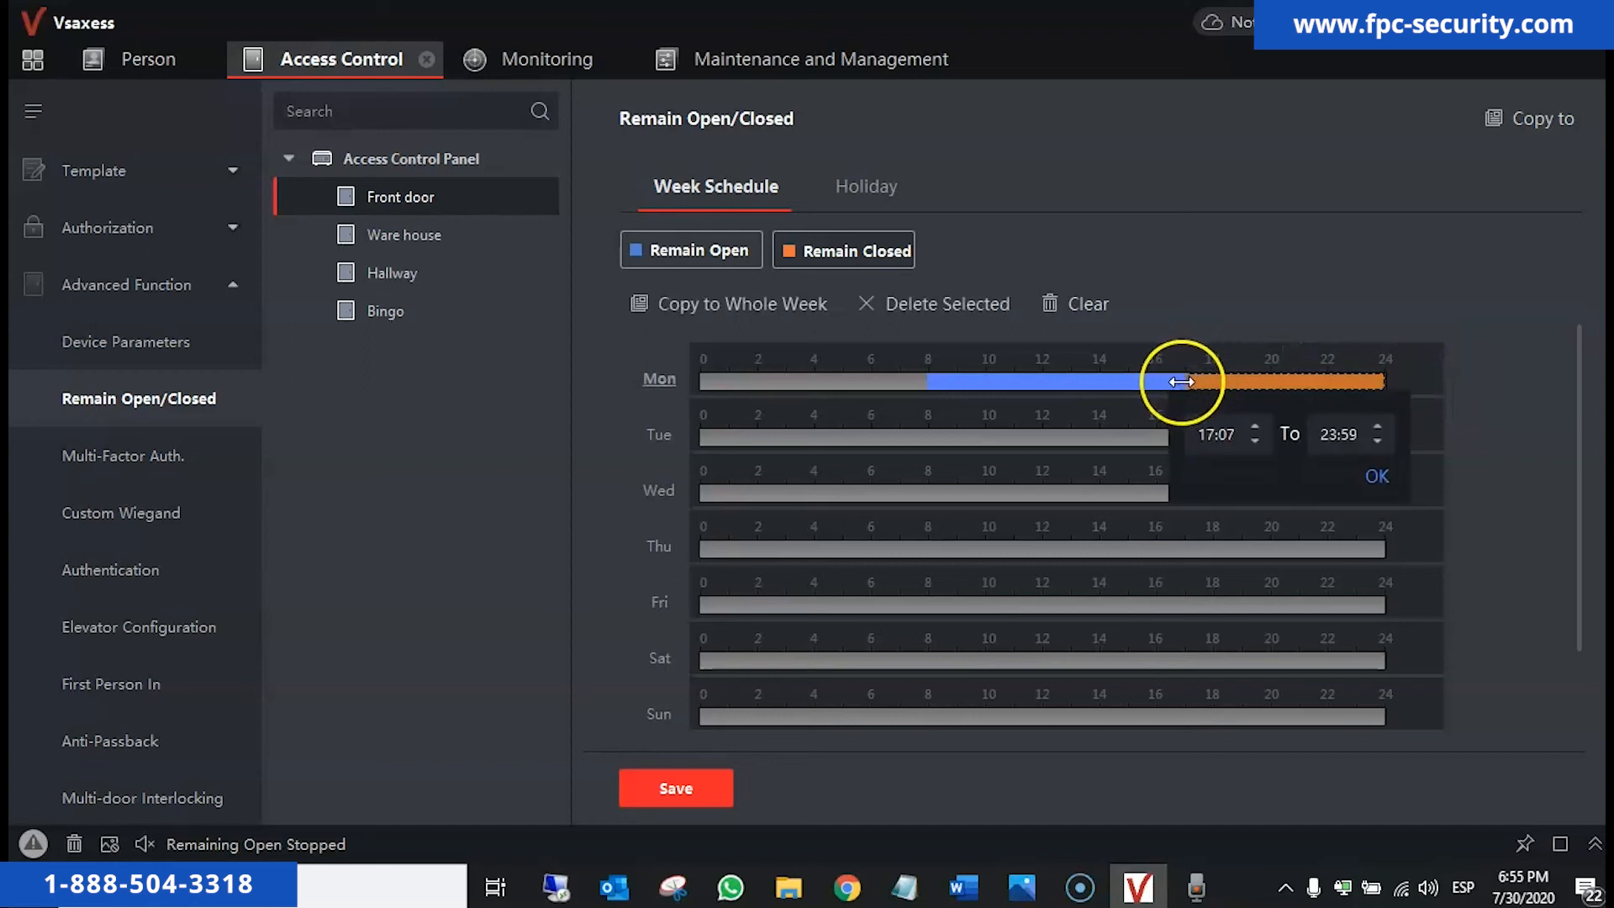
pyautogui.click(1378, 475)
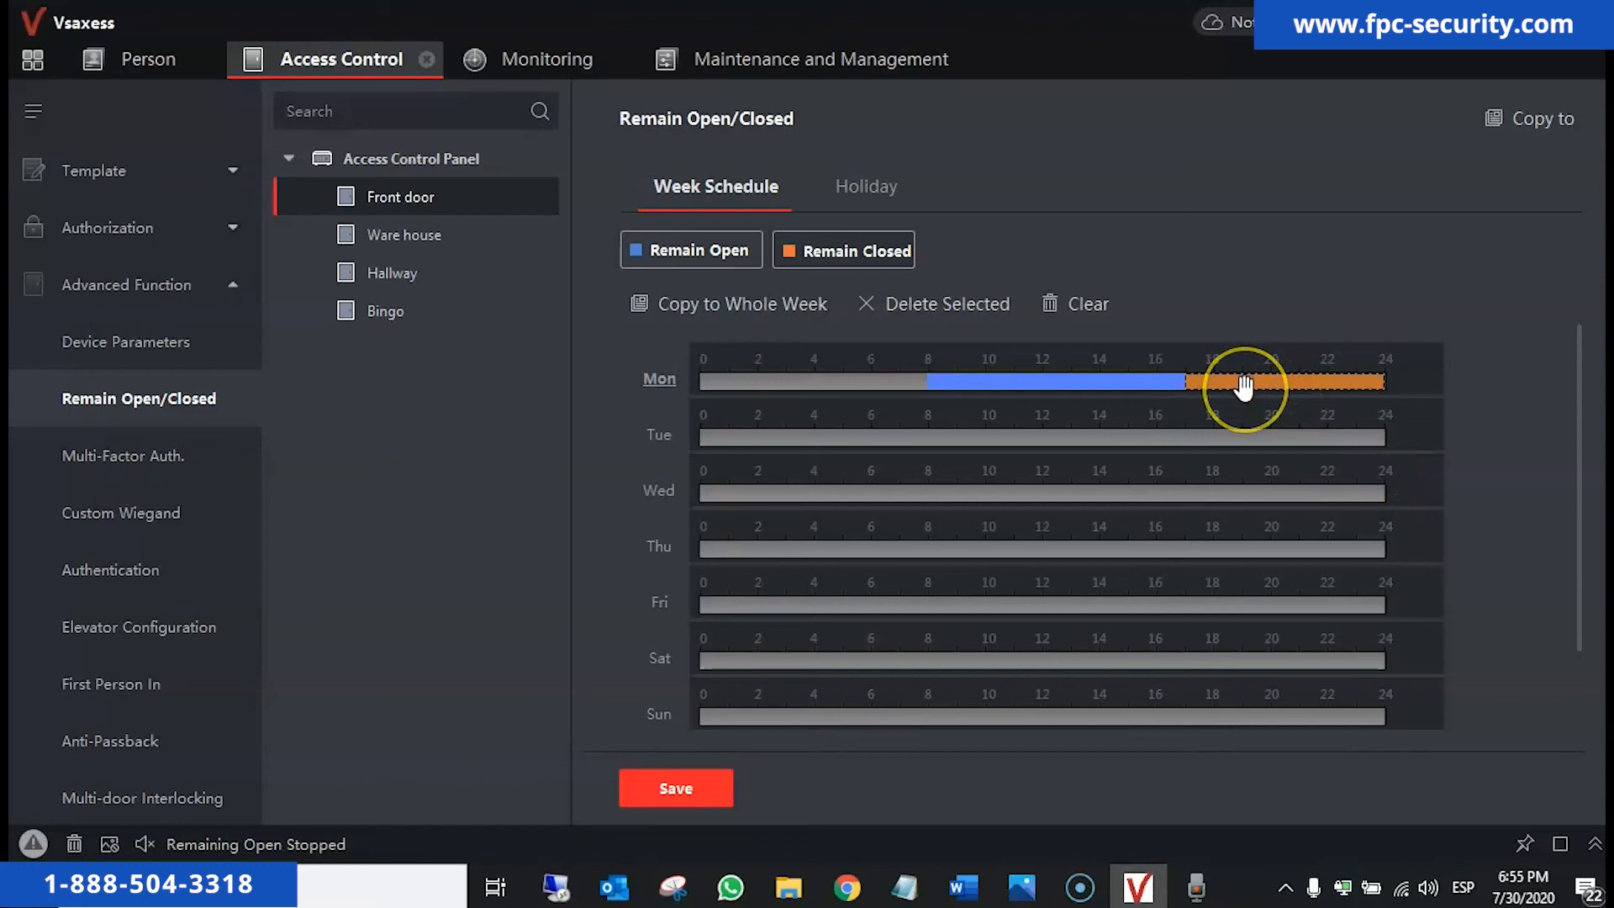
pyautogui.click(1016, 382)
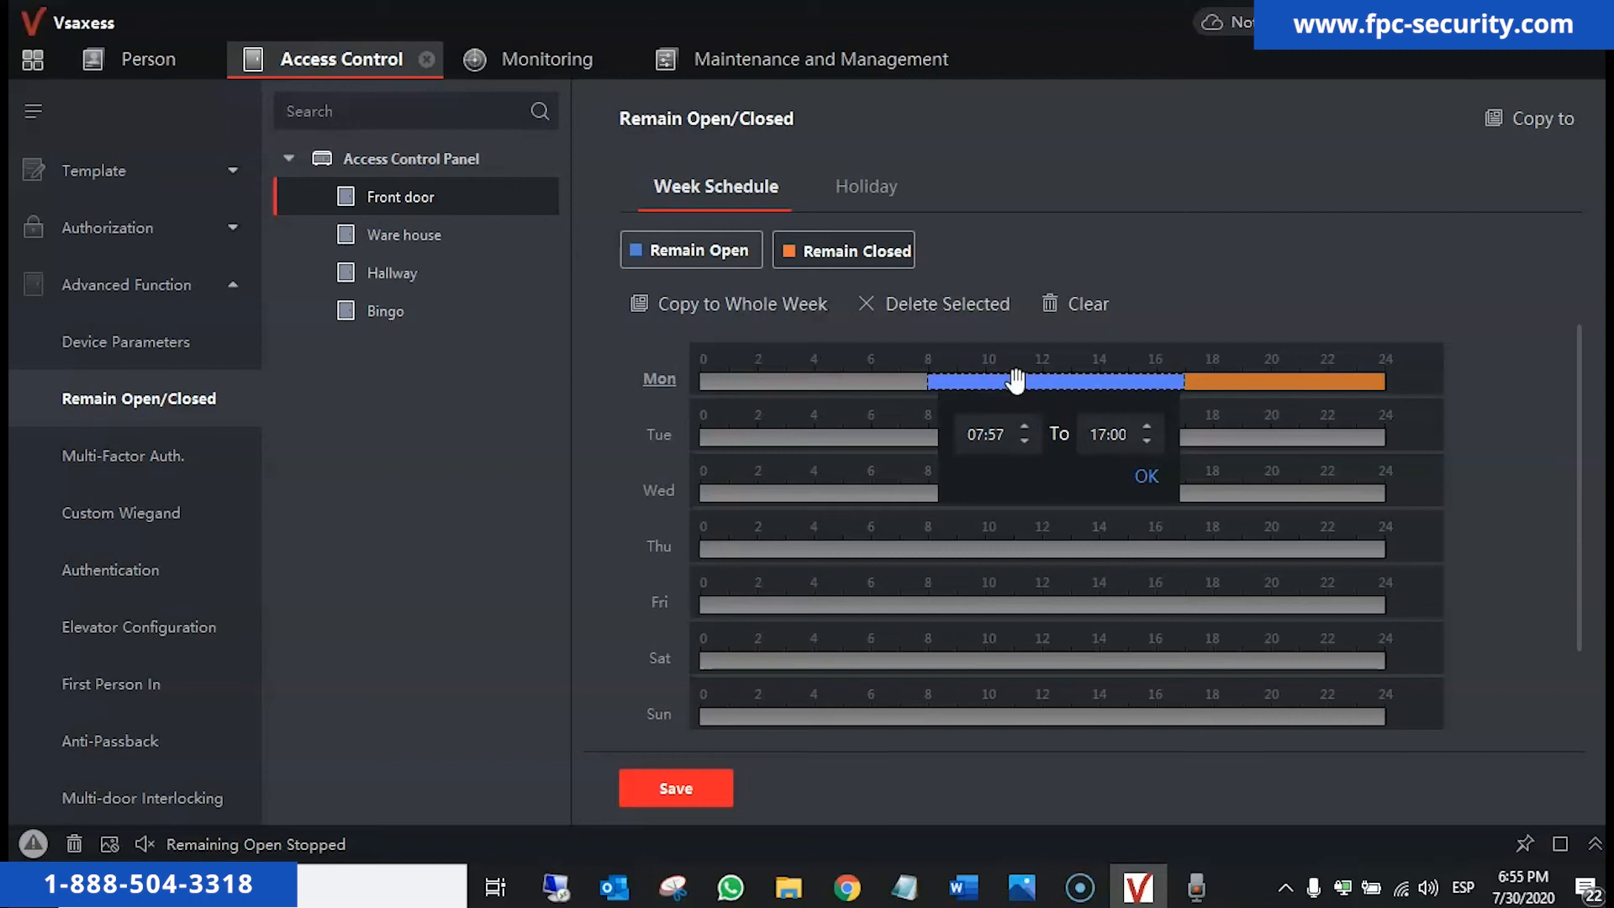
# - Copy Monday's schedule to the whole week, delete Saturday and Sunday periods, and save
pyautogui.click(795, 299)
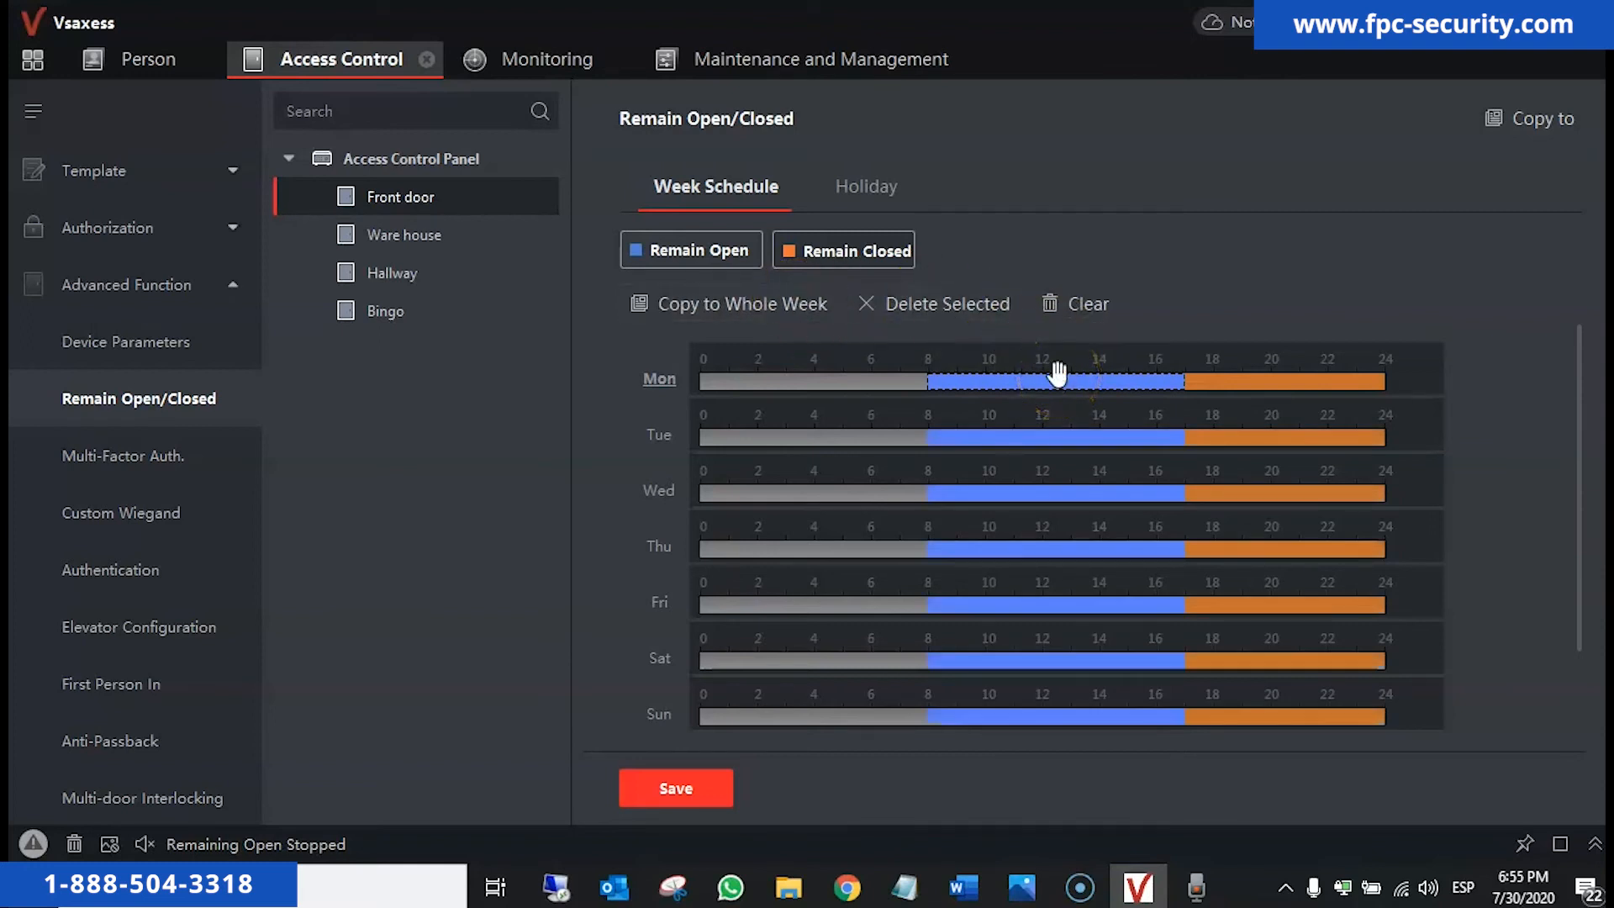
pyautogui.click(1045, 713)
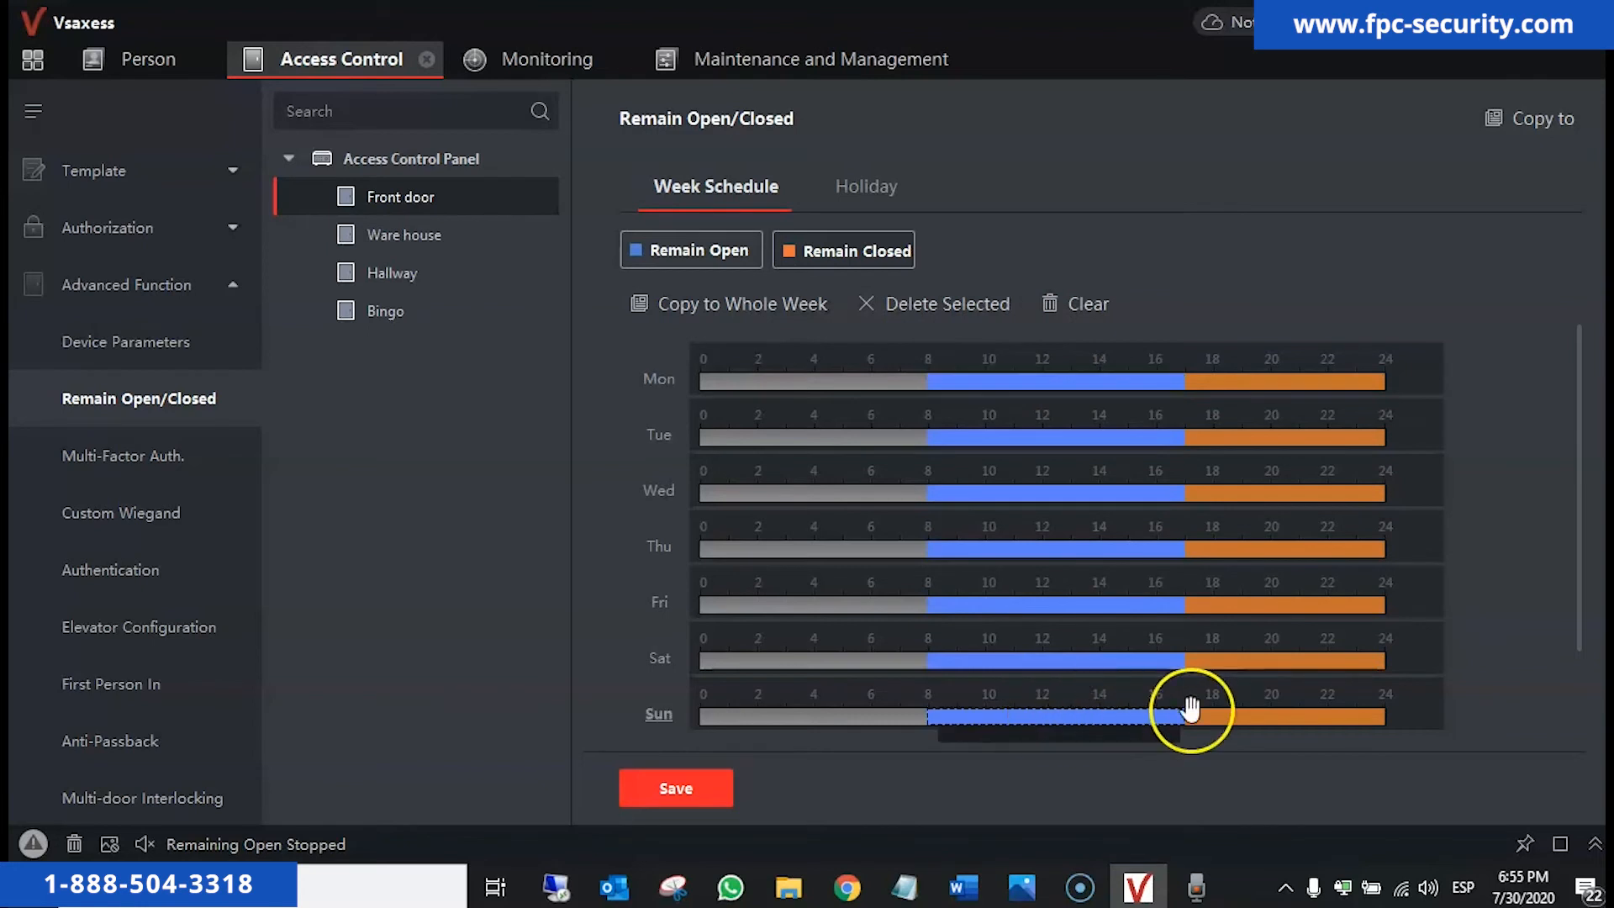
pyautogui.click(903, 305)
pyautogui.click(1243, 713)
pyautogui.click(937, 304)
pyautogui.click(1259, 661)
pyautogui.click(938, 304)
pyautogui.click(1073, 660)
pyautogui.click(917, 318)
pyautogui.click(678, 789)
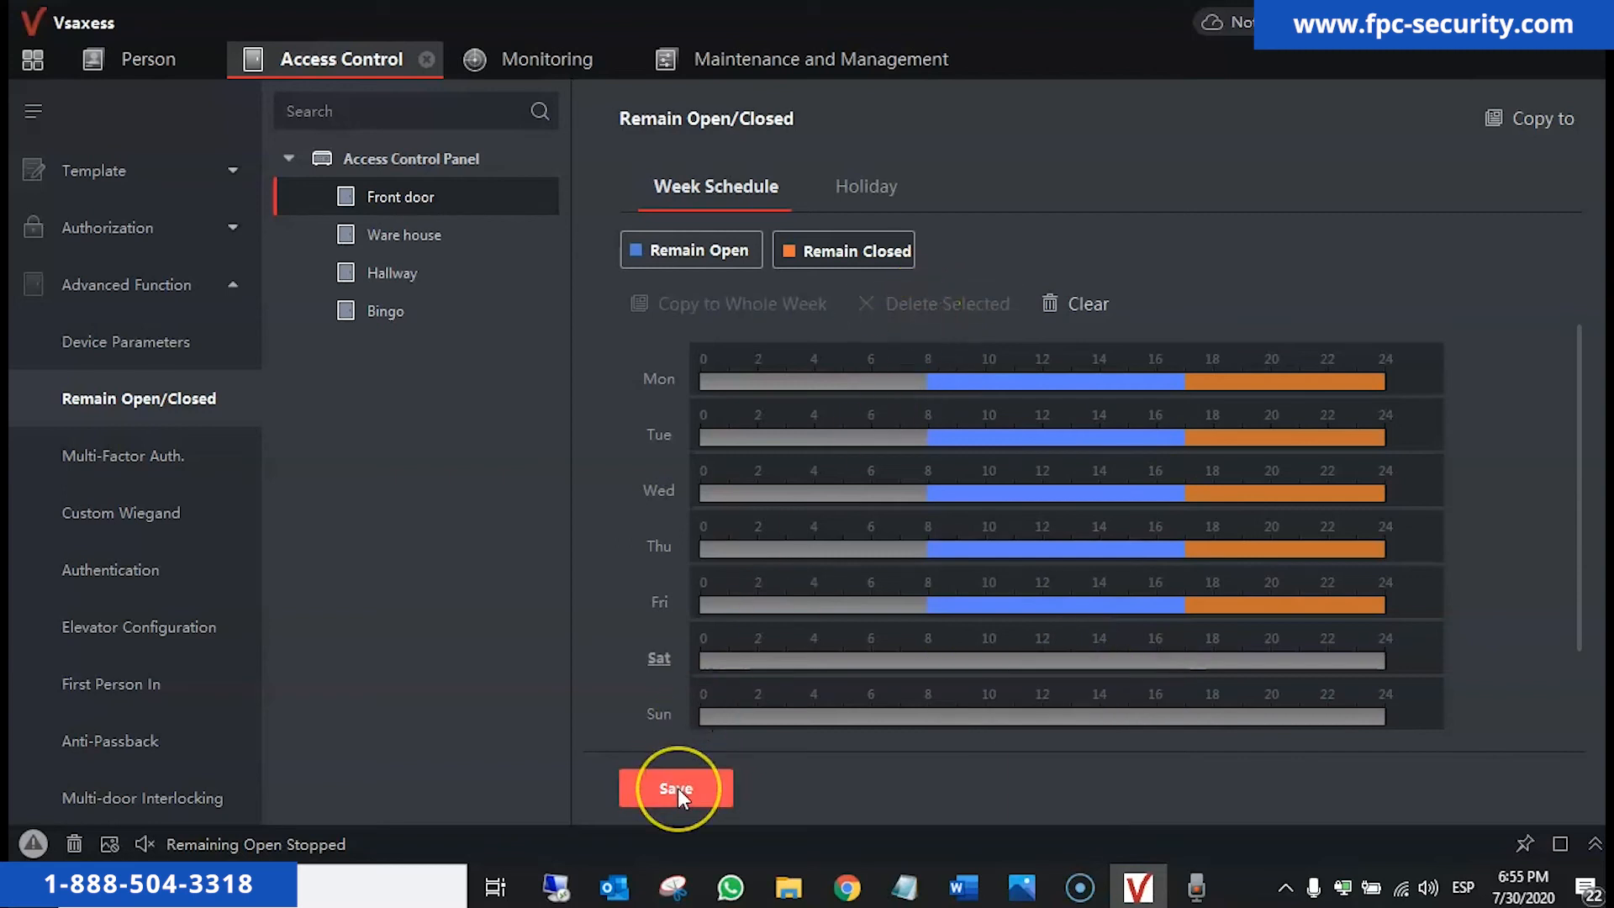
pyautogui.click(532, 60)
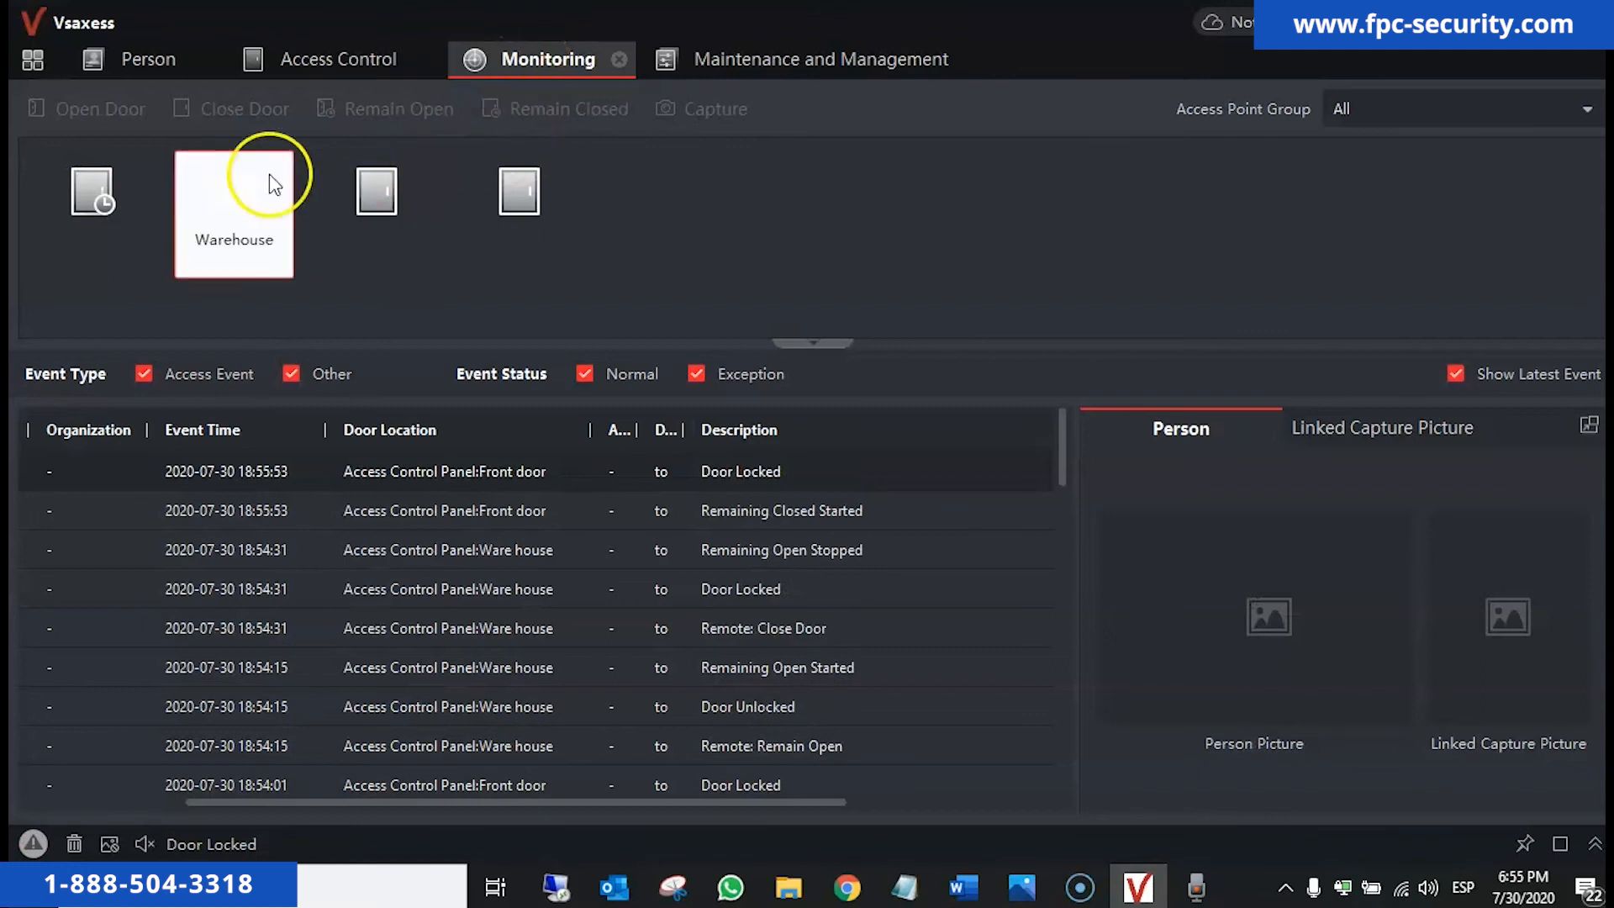
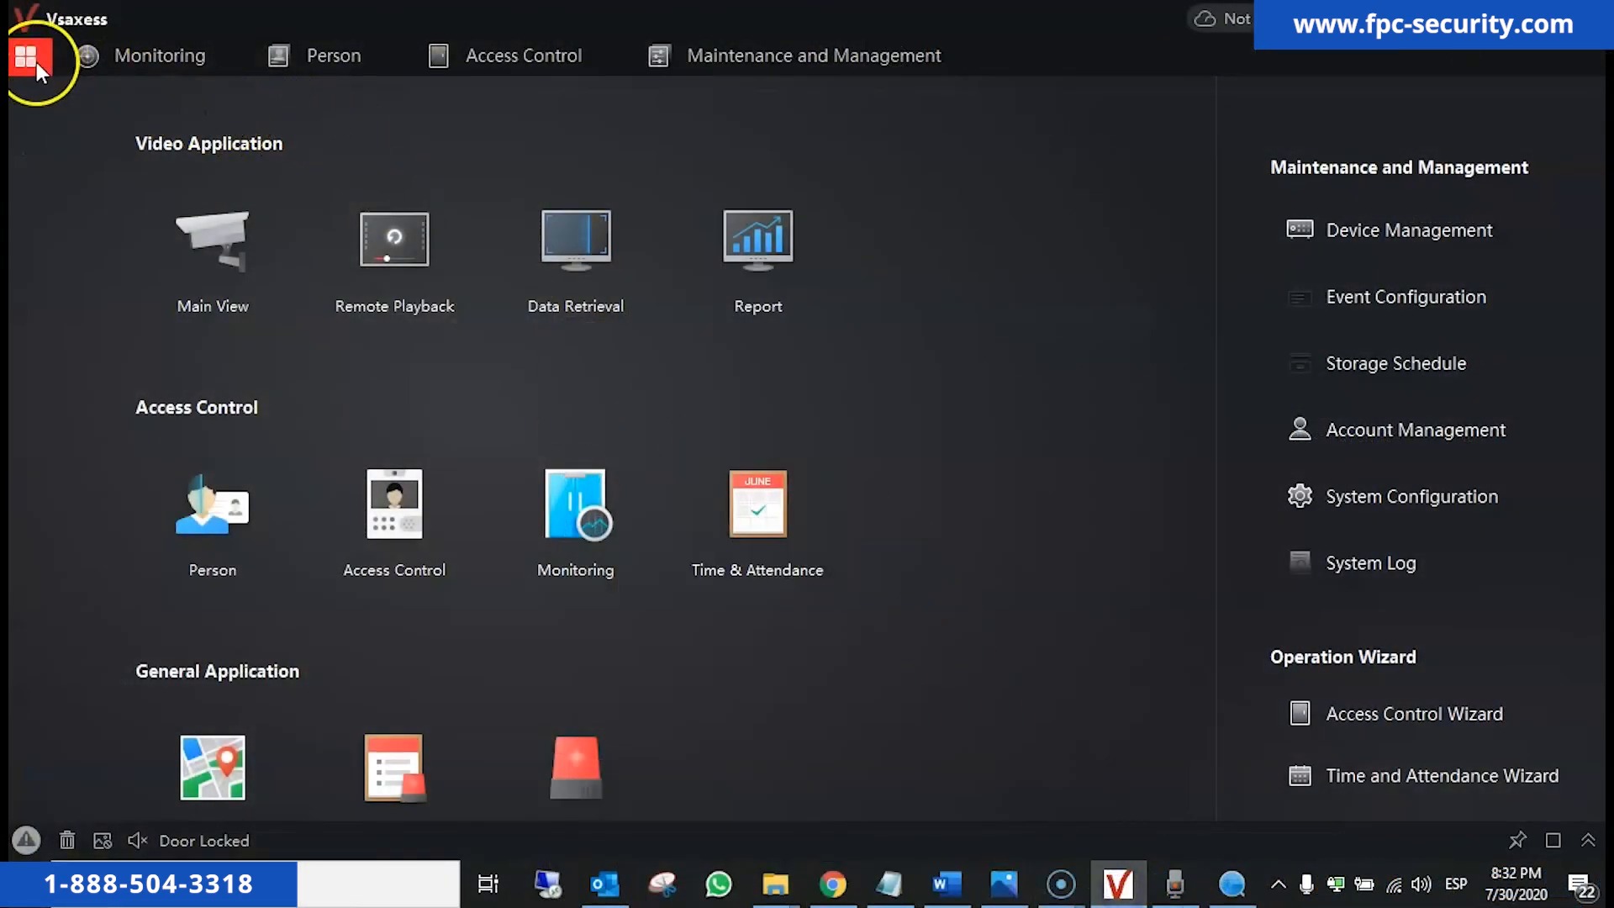
# - In Time & Attendance, view the Attendance Check Point settings and the Default Timetable (9:00–21:00, 720 min)
pyautogui.click(777, 496)
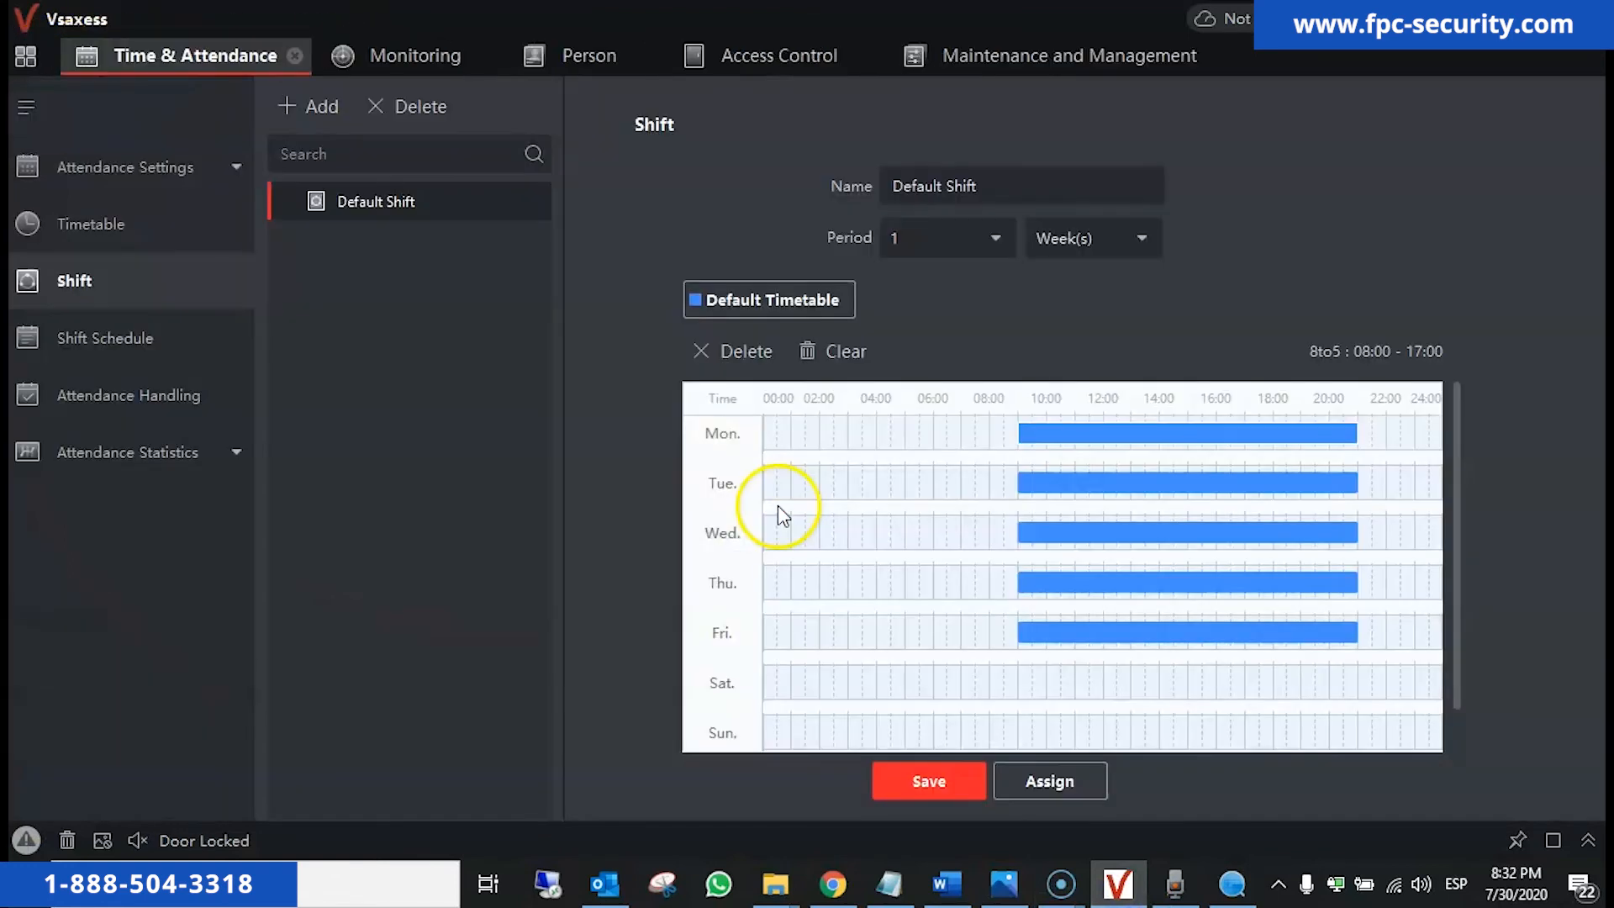
pyautogui.click(170, 170)
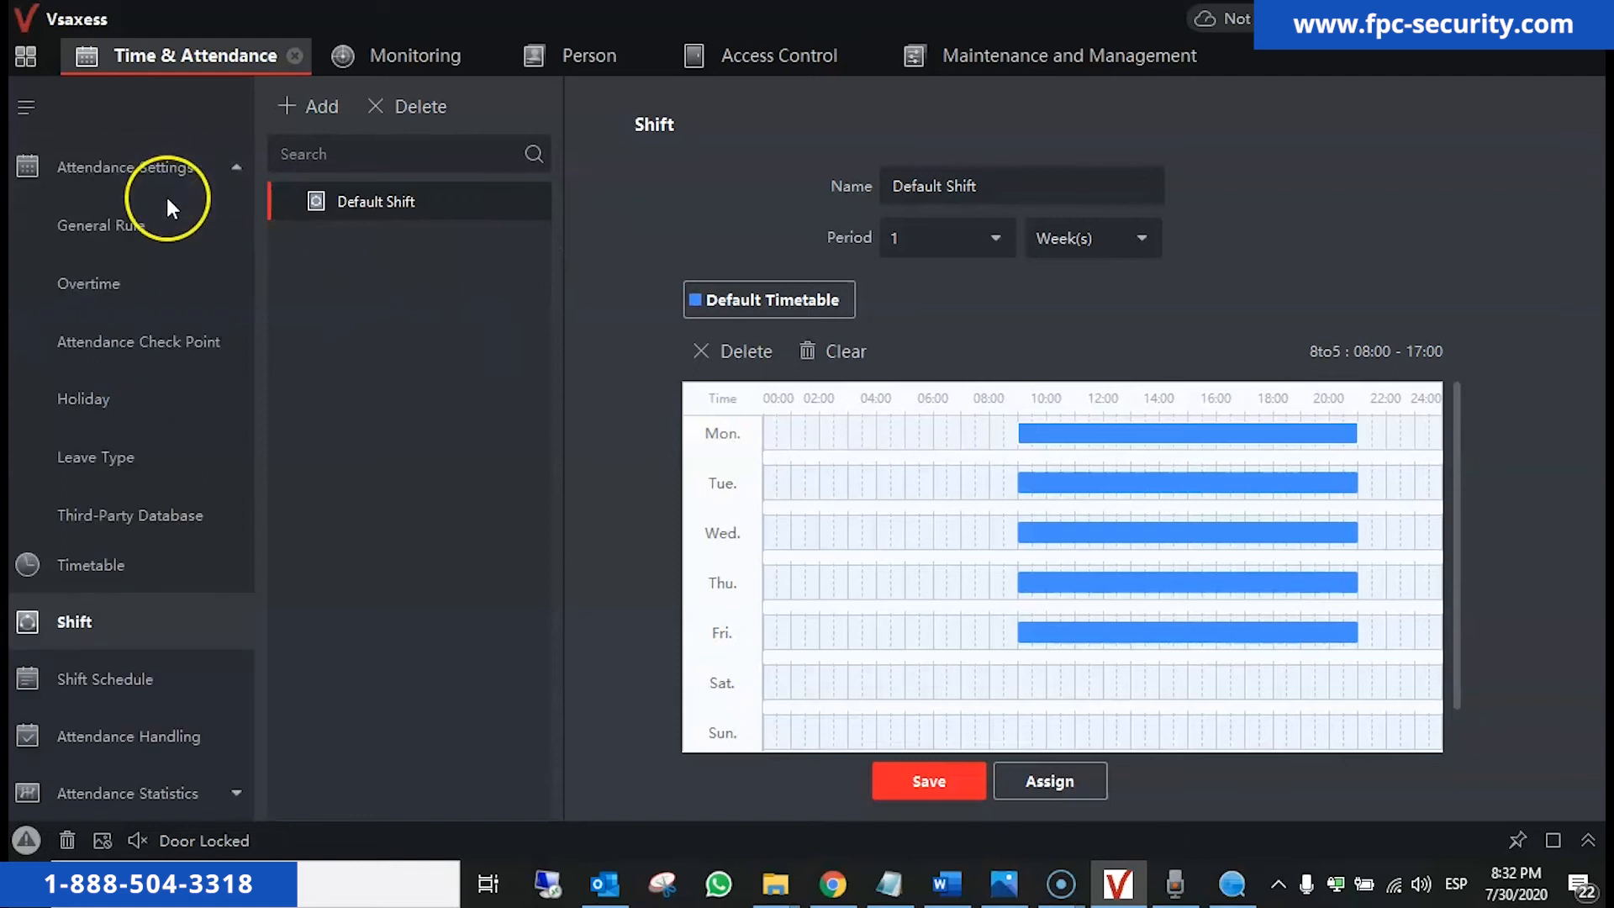
pyautogui.click(152, 339)
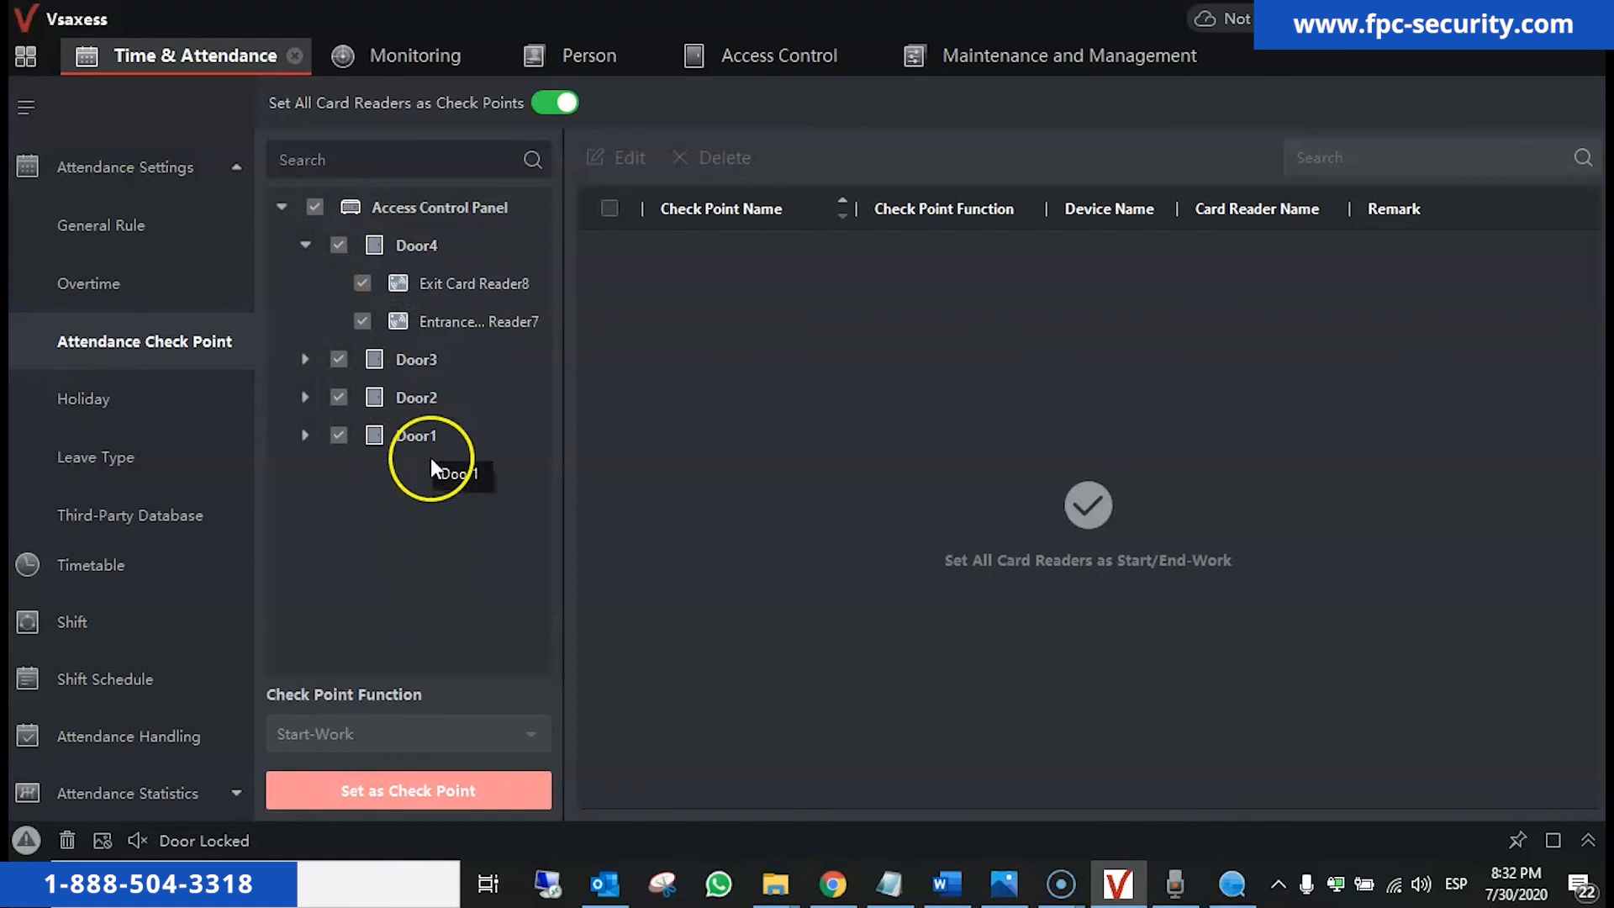
pyautogui.click(114, 580)
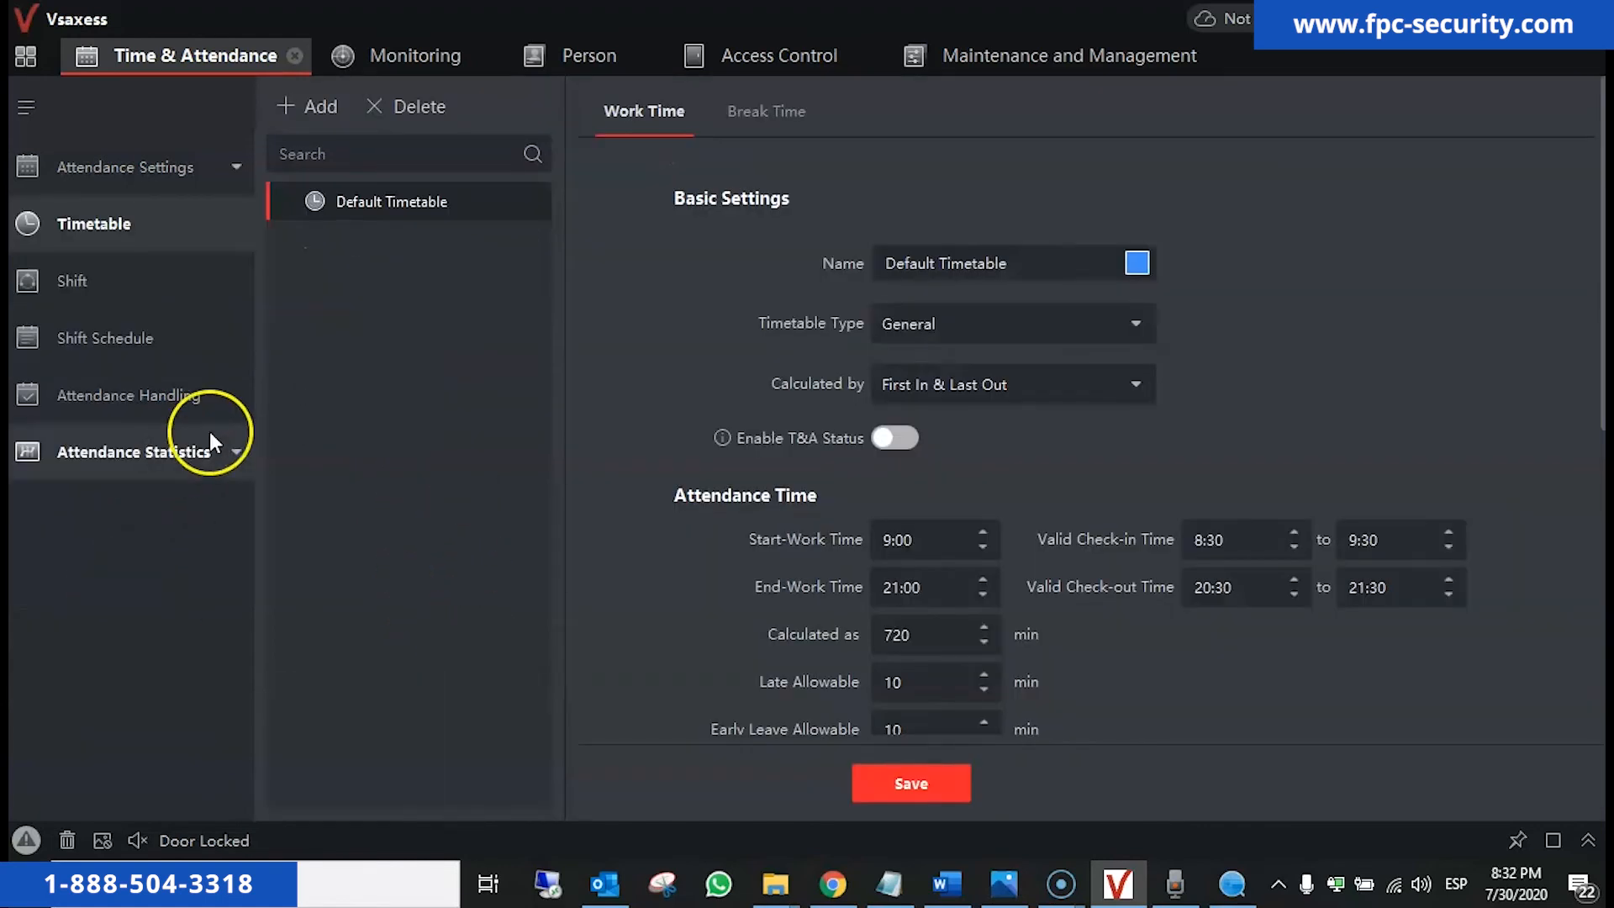
# - Add a new General-type timetable named 8to21
pyautogui.click(301, 111)
pyautogui.moveTo(980, 262); pyautogui.dragTo(822, 262)
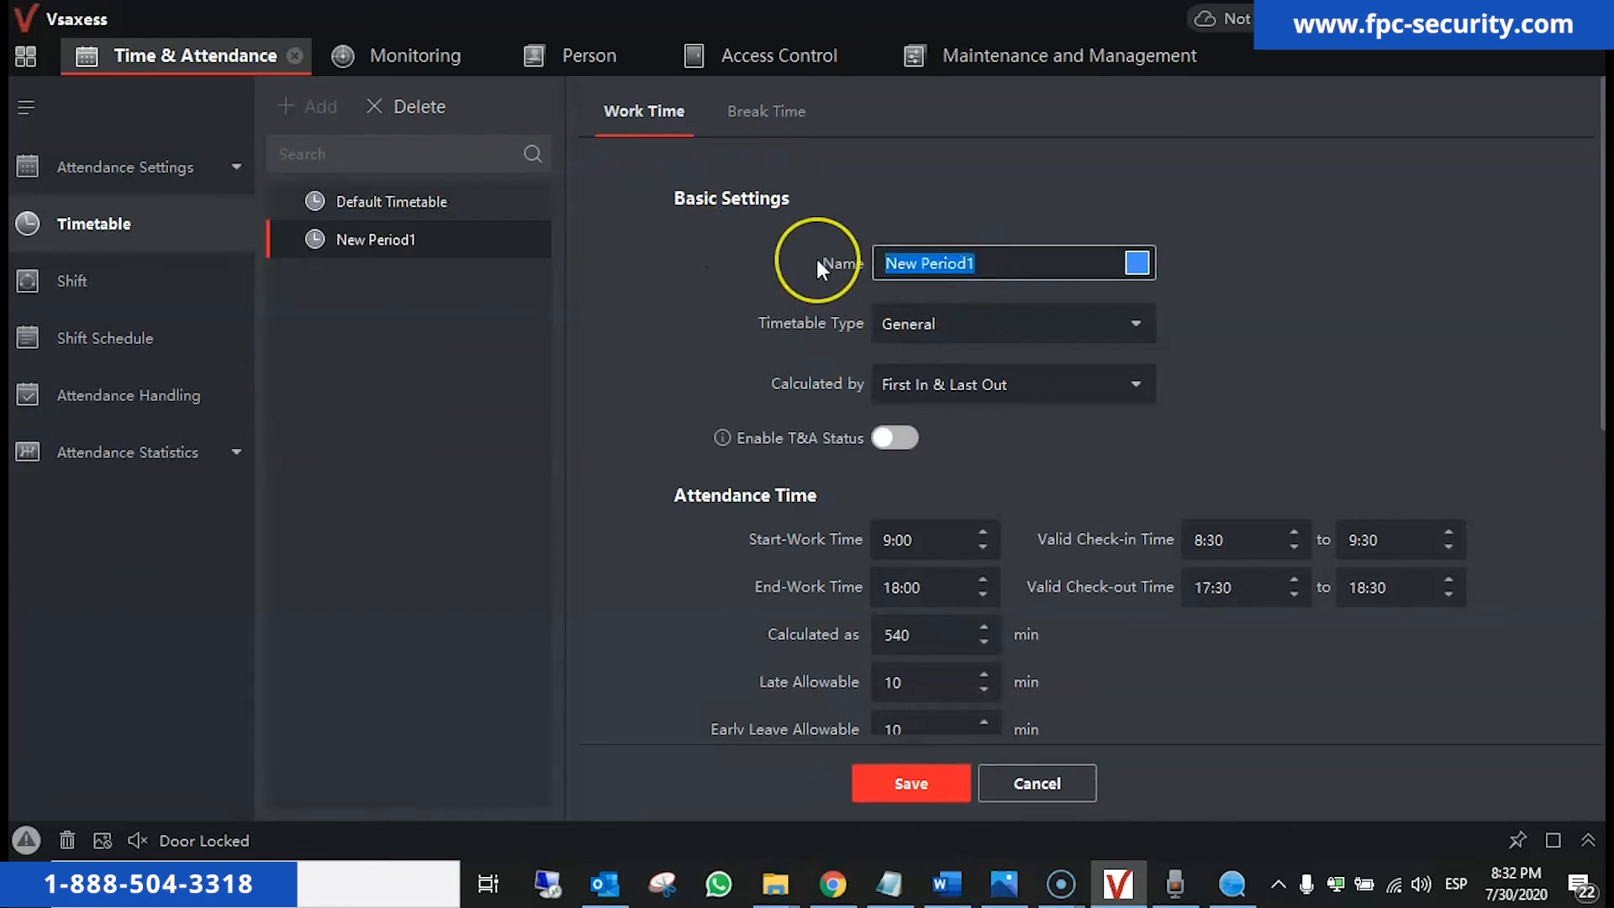
pyautogui.write('8')
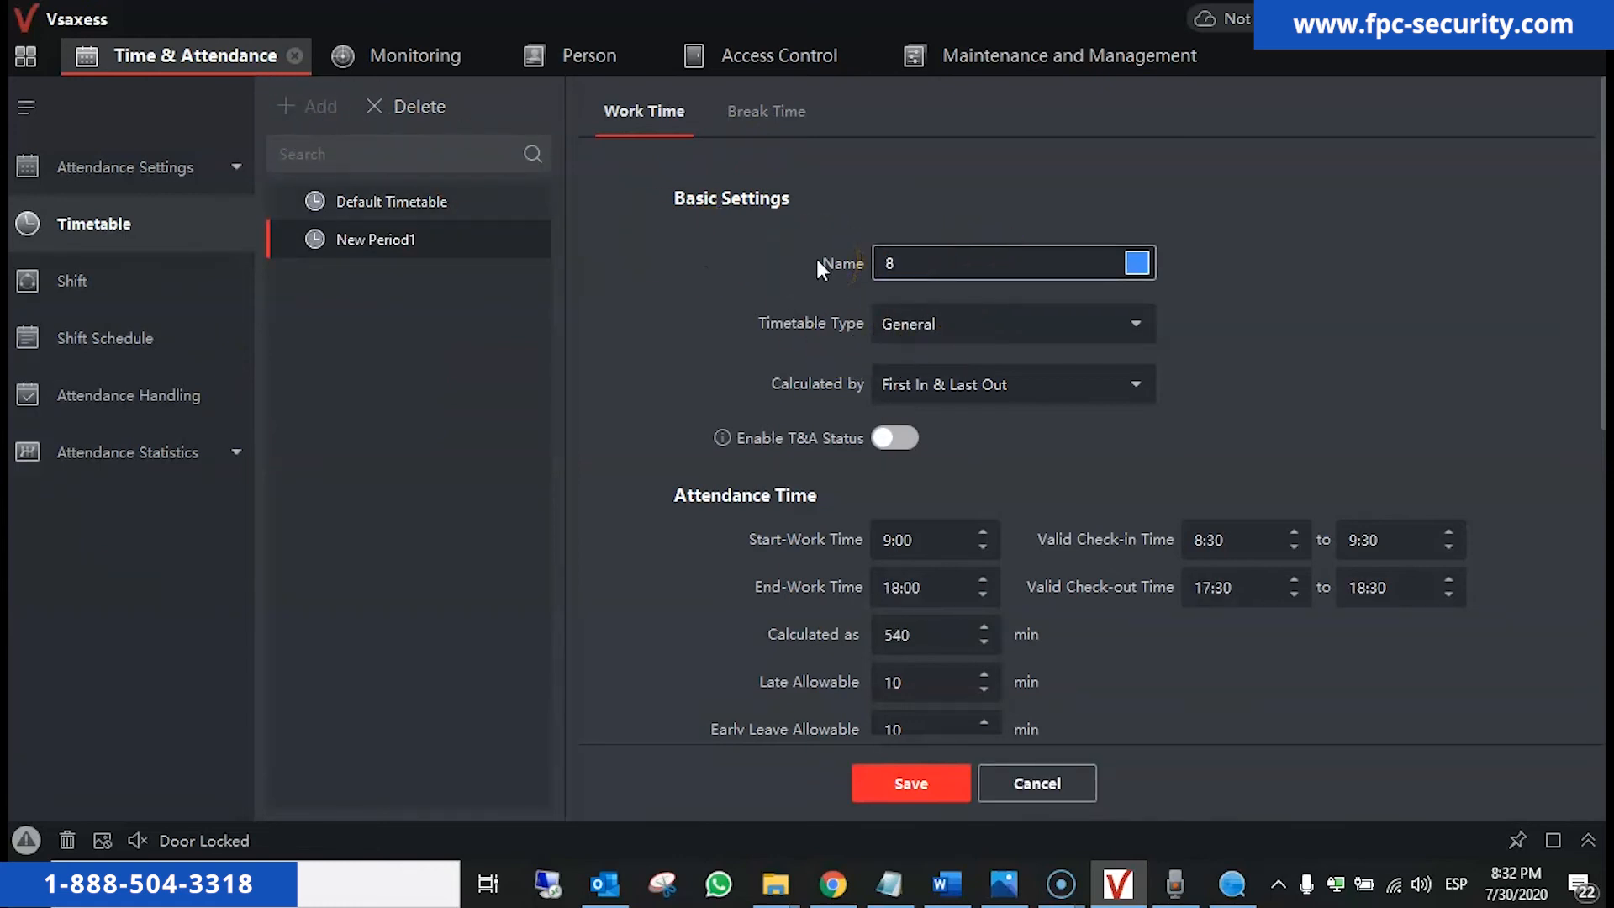
pyautogui.write('to21')
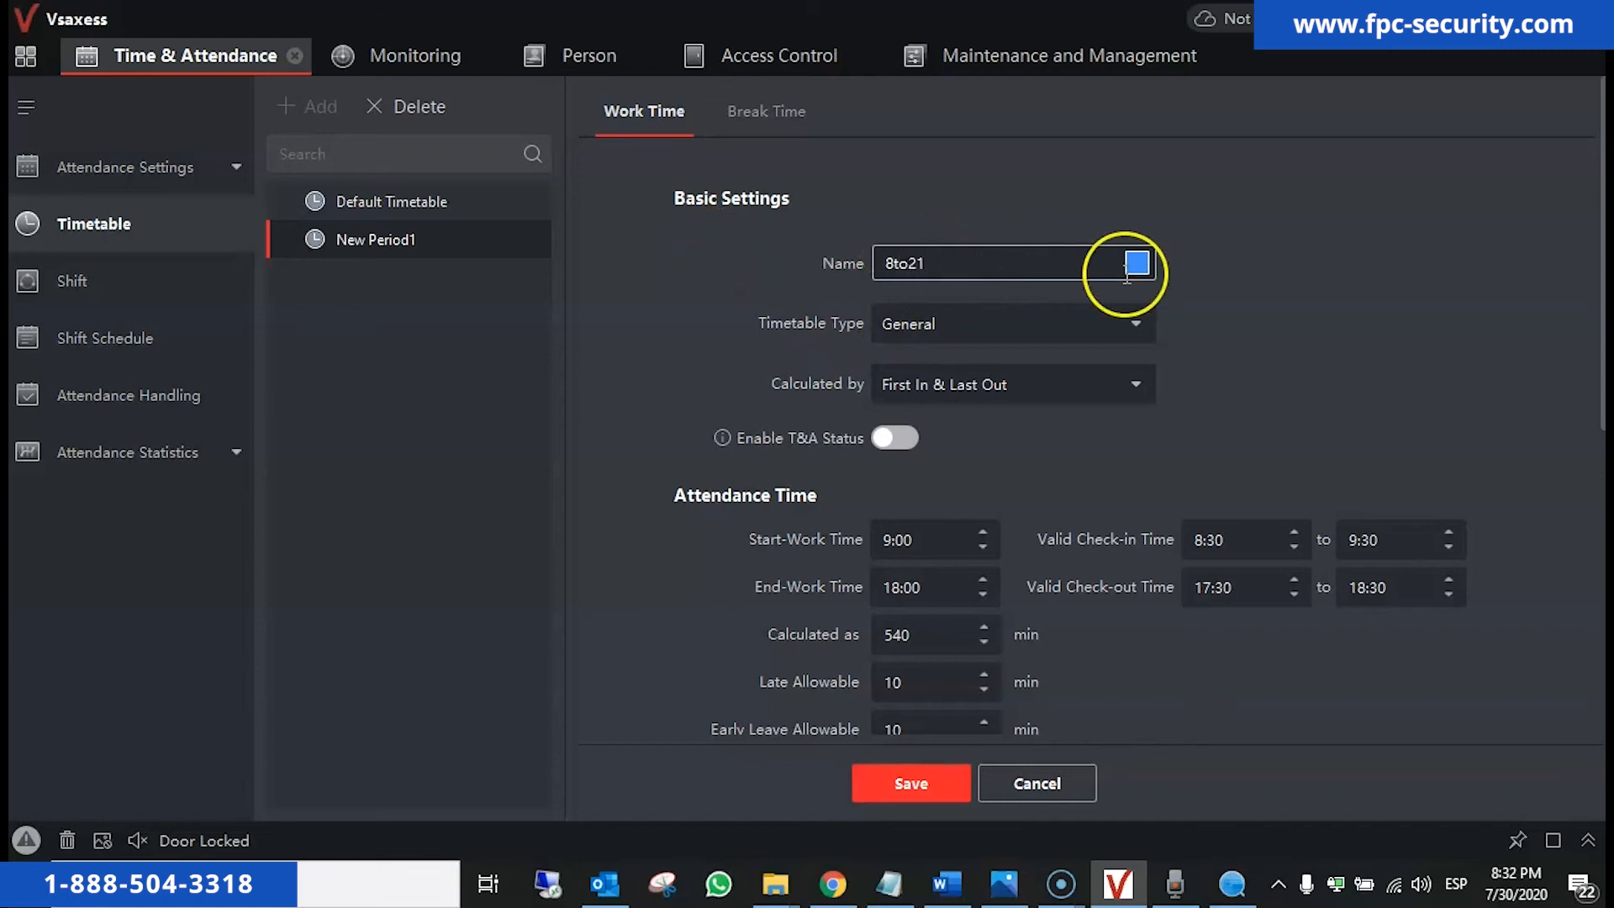
pyautogui.click(1304, 355)
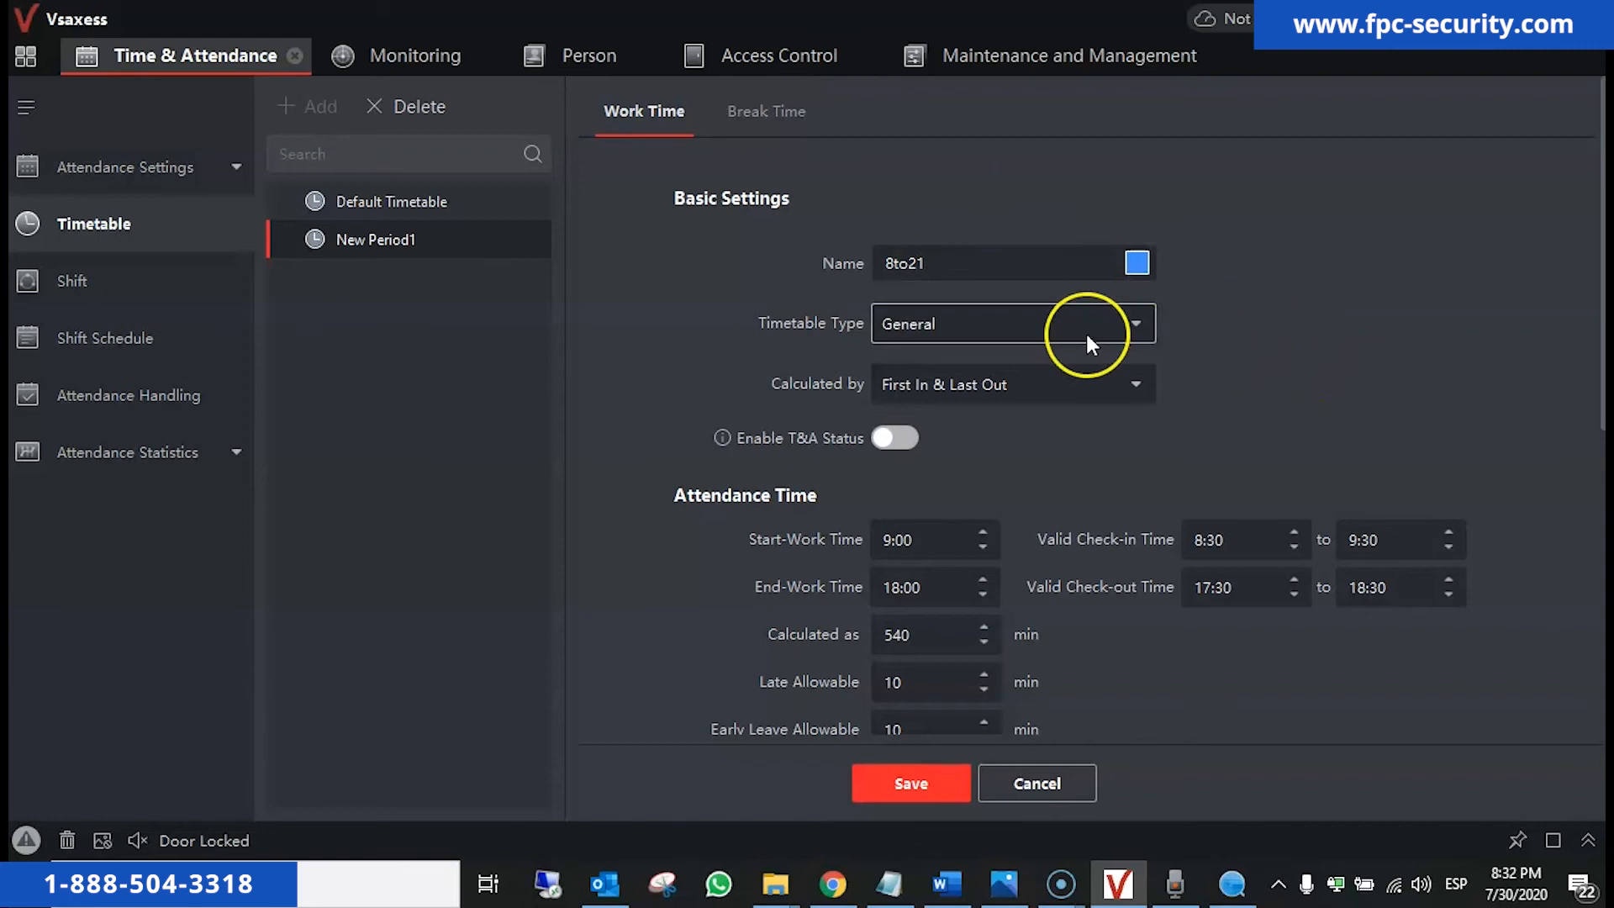
pyautogui.click(946, 332)
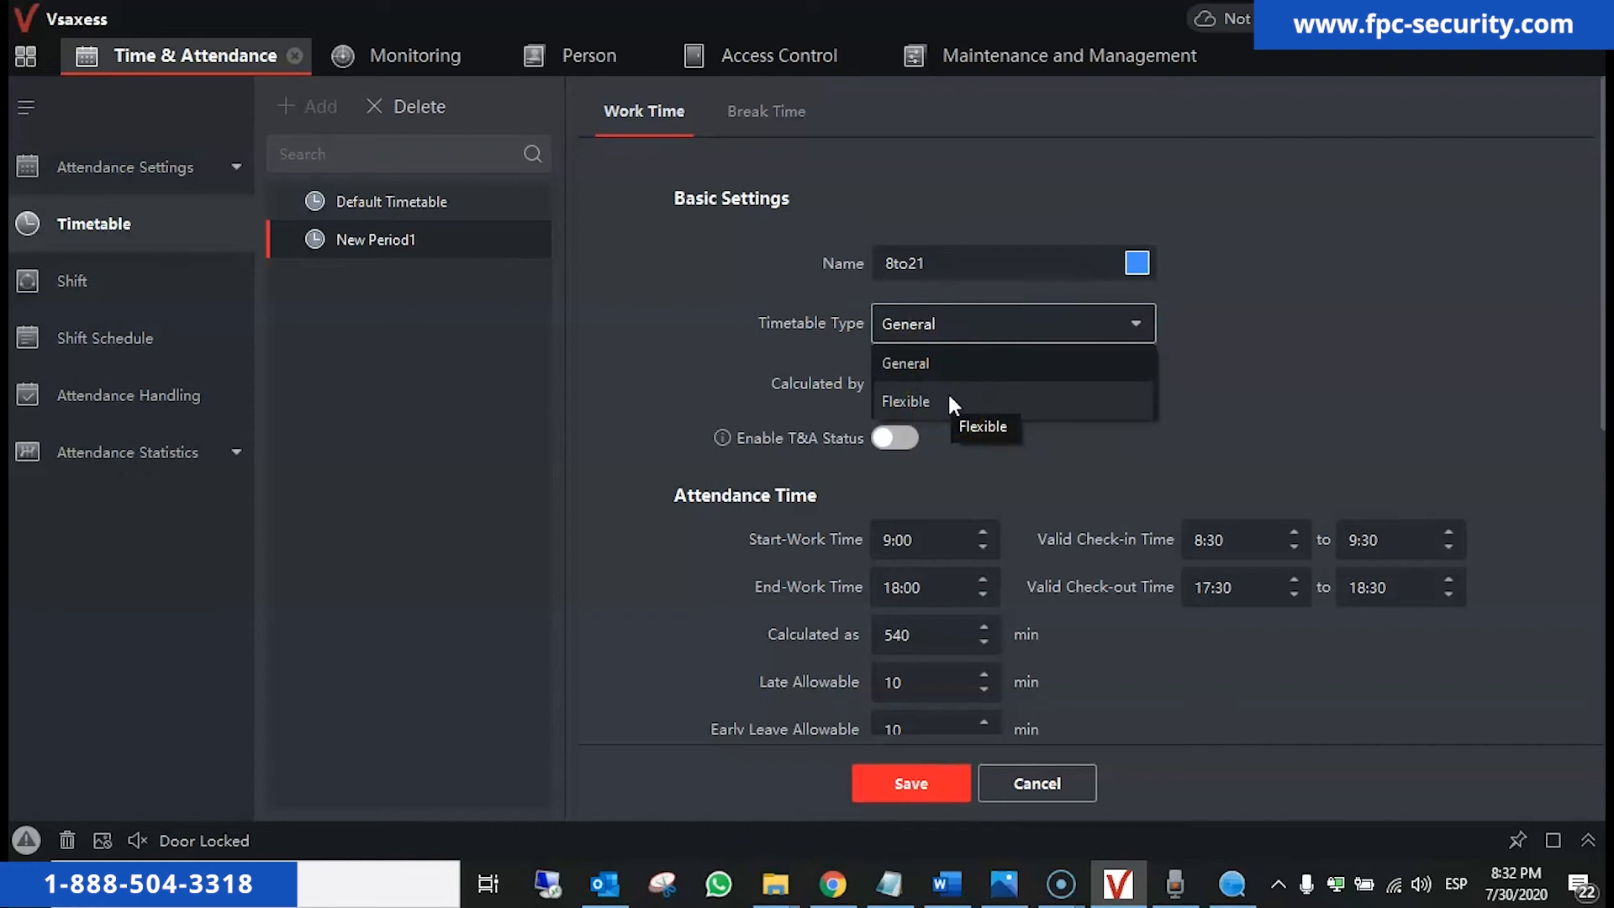
pyautogui.click(1521, 324)
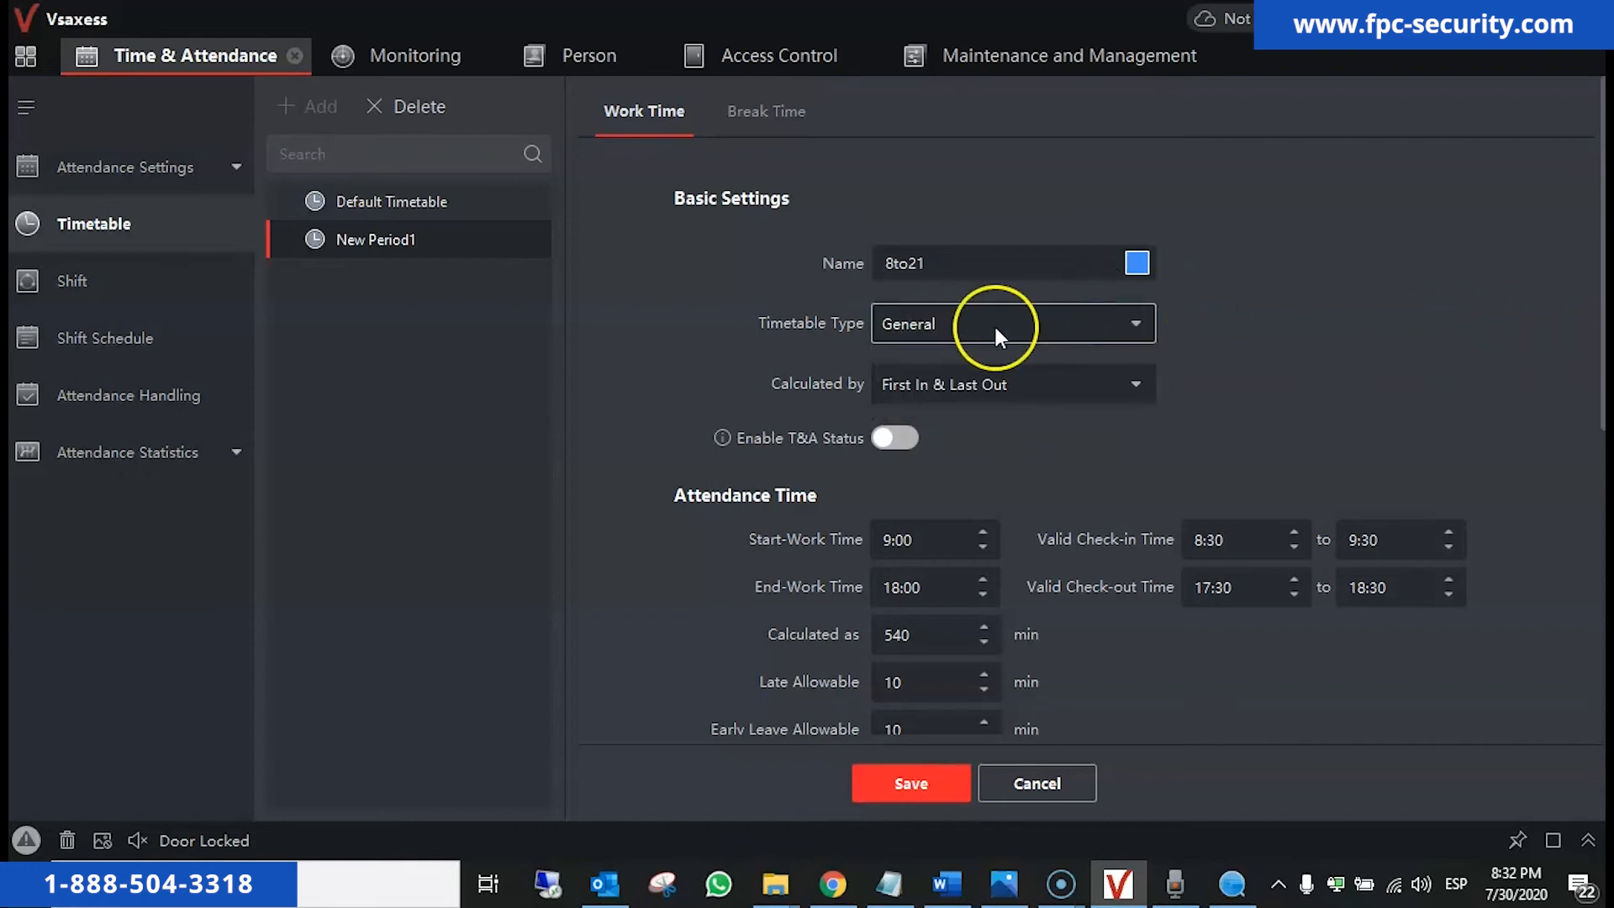
# - Set start-work to 8:00 with a valid check-in window of 7:30–8:30
pyautogui.click(930, 540)
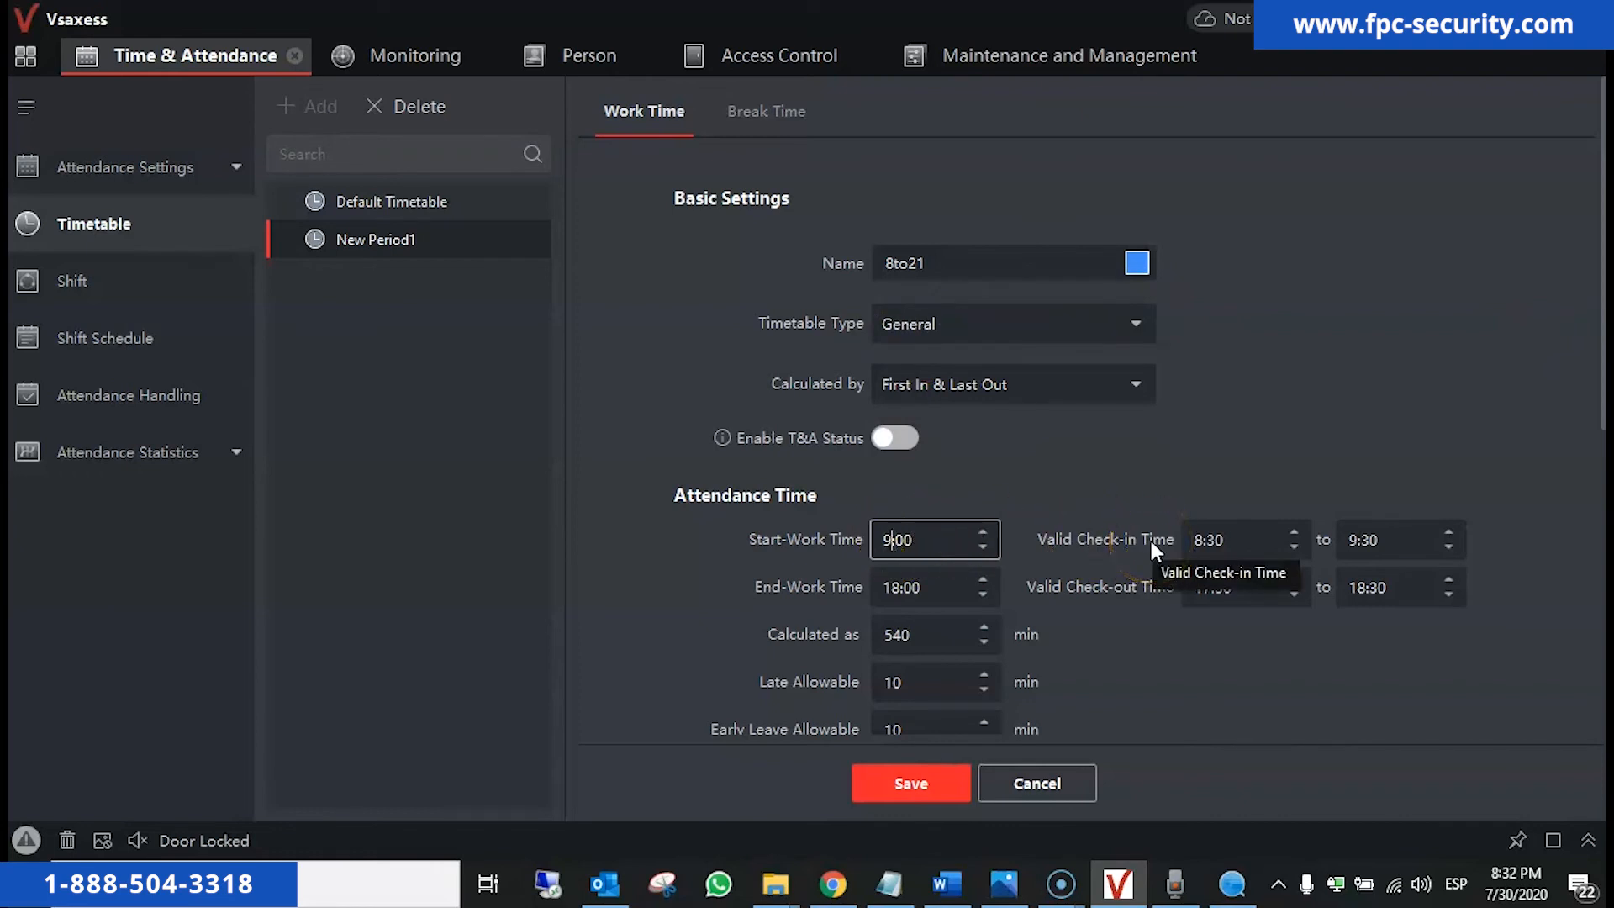
pyautogui.press('BackSpace')
pyautogui.write('8')
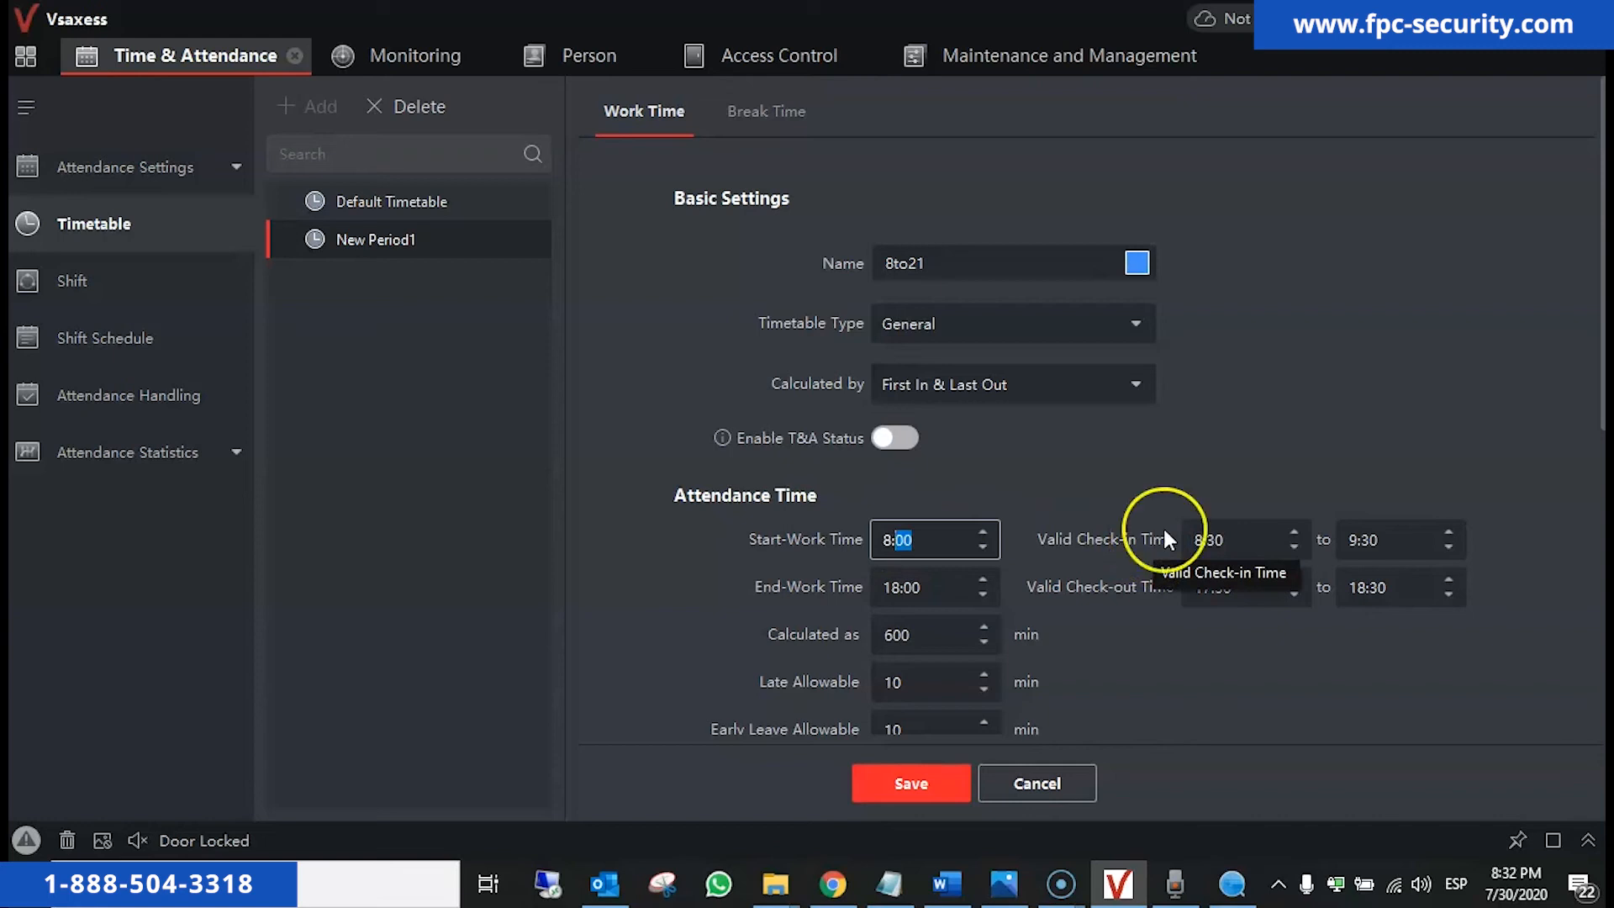
pyautogui.click(1192, 430)
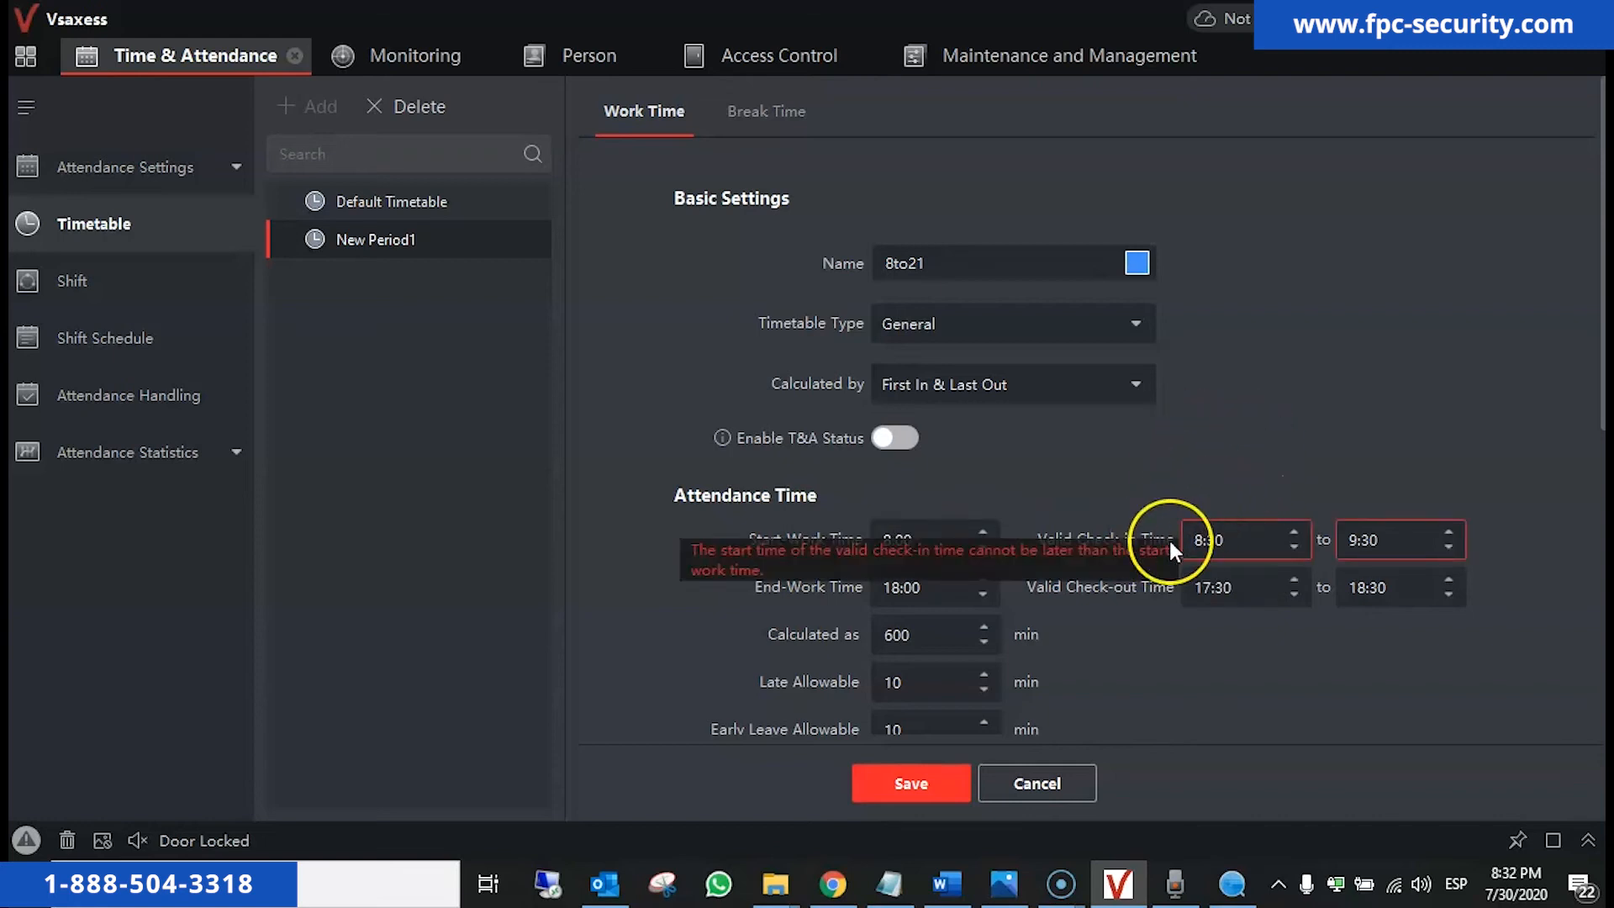
pyautogui.click(1206, 541)
pyautogui.doubleClick(1206, 541)
pyautogui.write('7')
pyautogui.click(1359, 532)
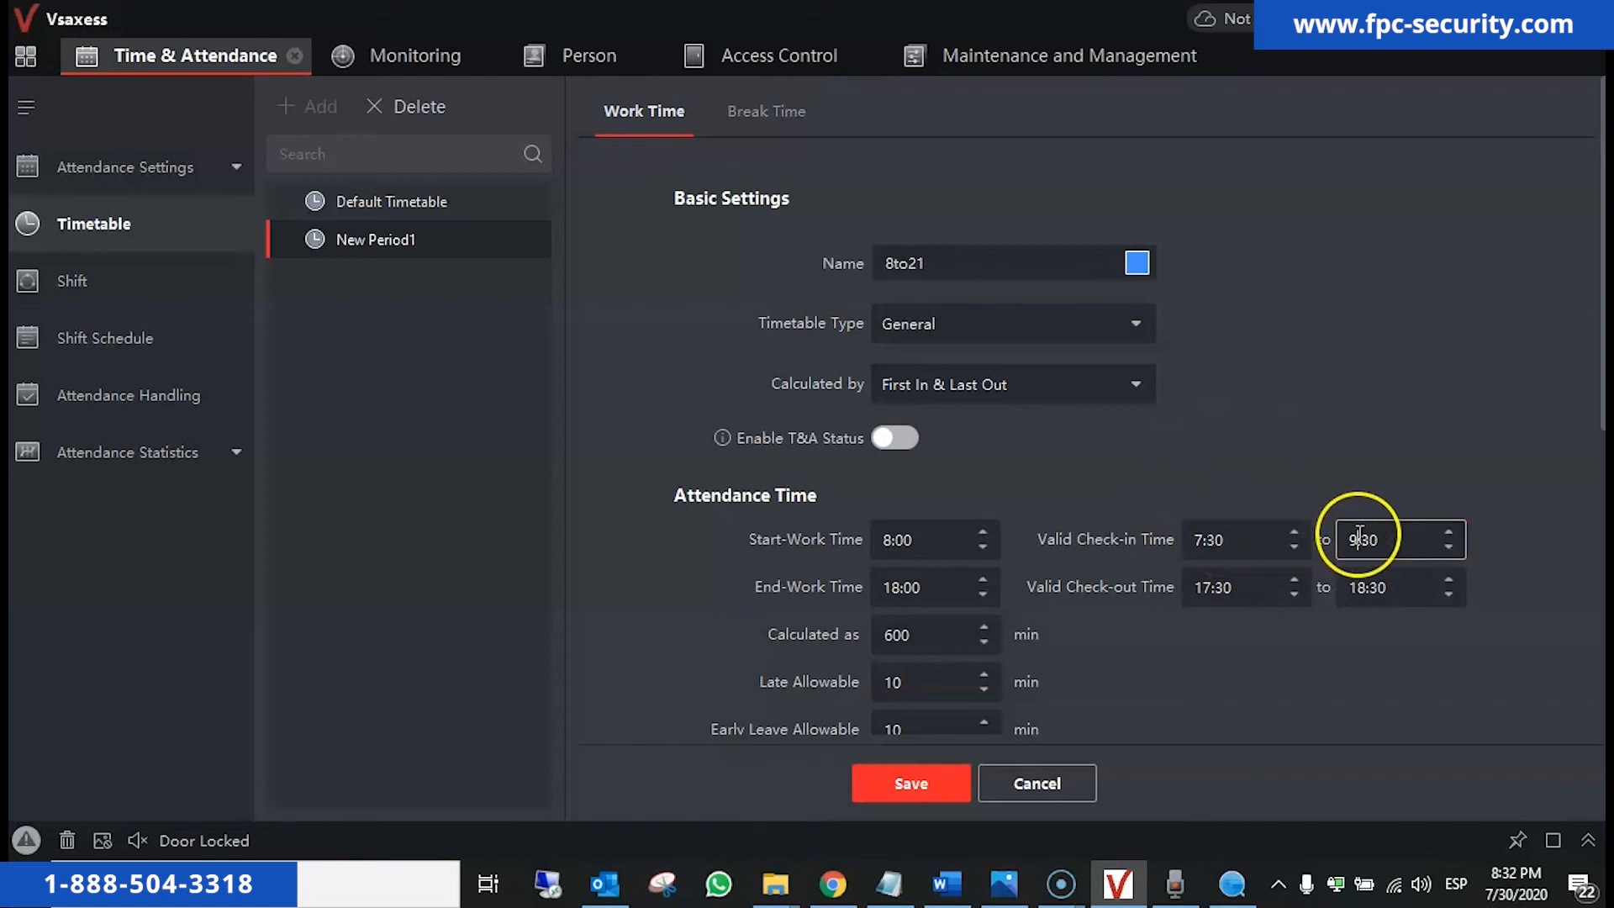
pyautogui.press('BackSpace')
pyautogui.write('8')
# - Set end-work to 21:00 and check-out window 20:30–21:30, then save the timetable
pyautogui.click(893, 592)
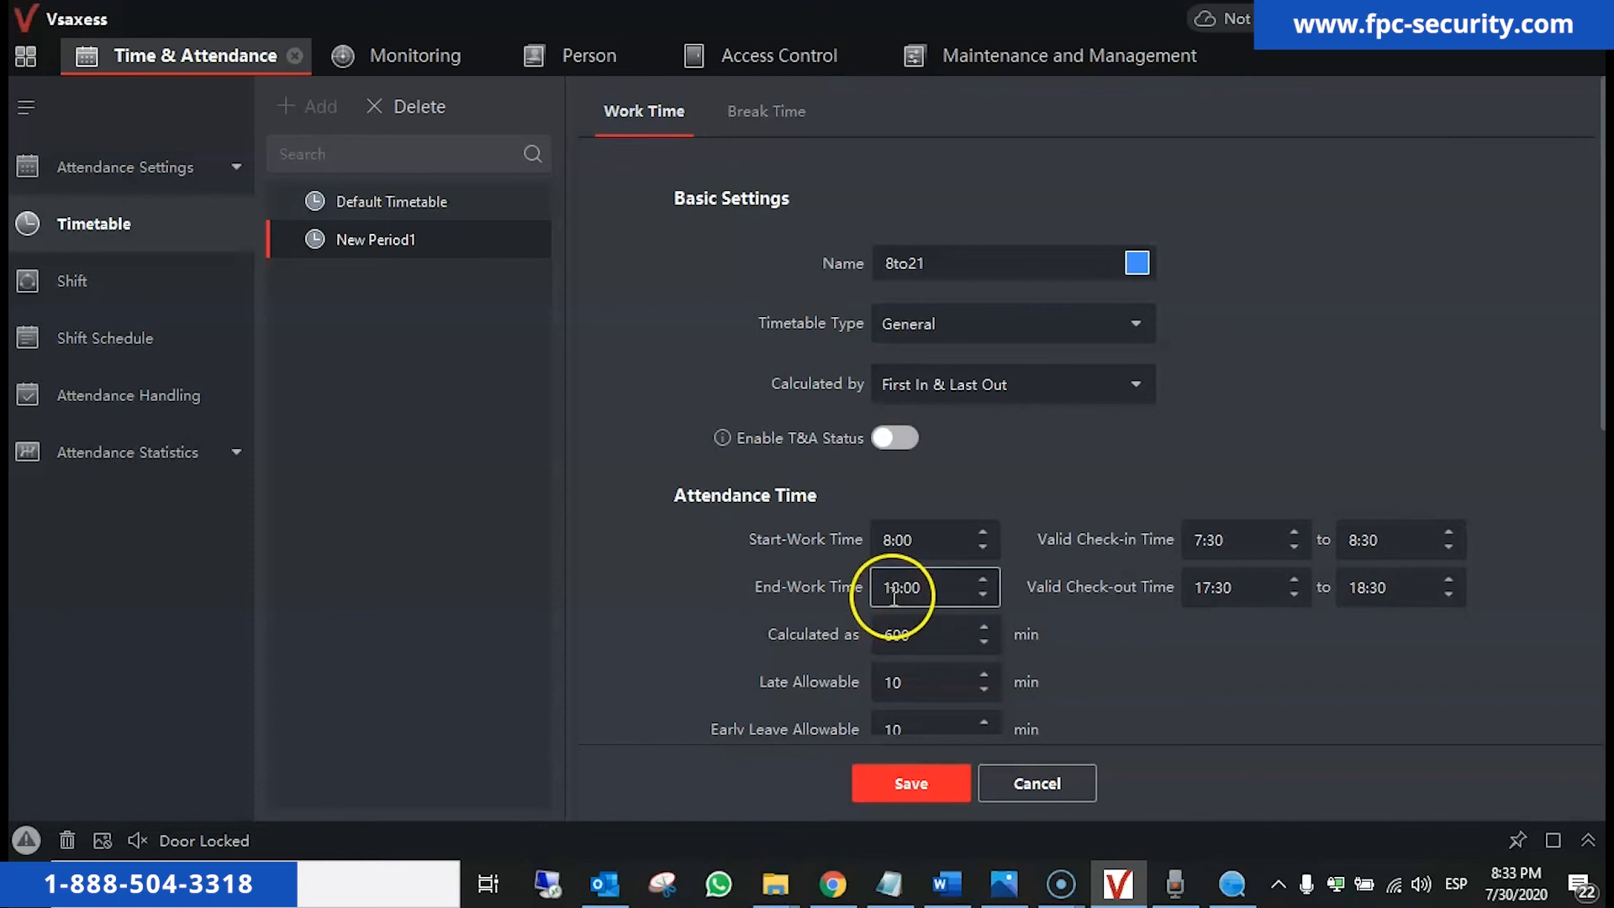
pyautogui.doubleClick(894, 591)
pyautogui.write('1')
pyautogui.write('2')
pyautogui.click(1221, 589)
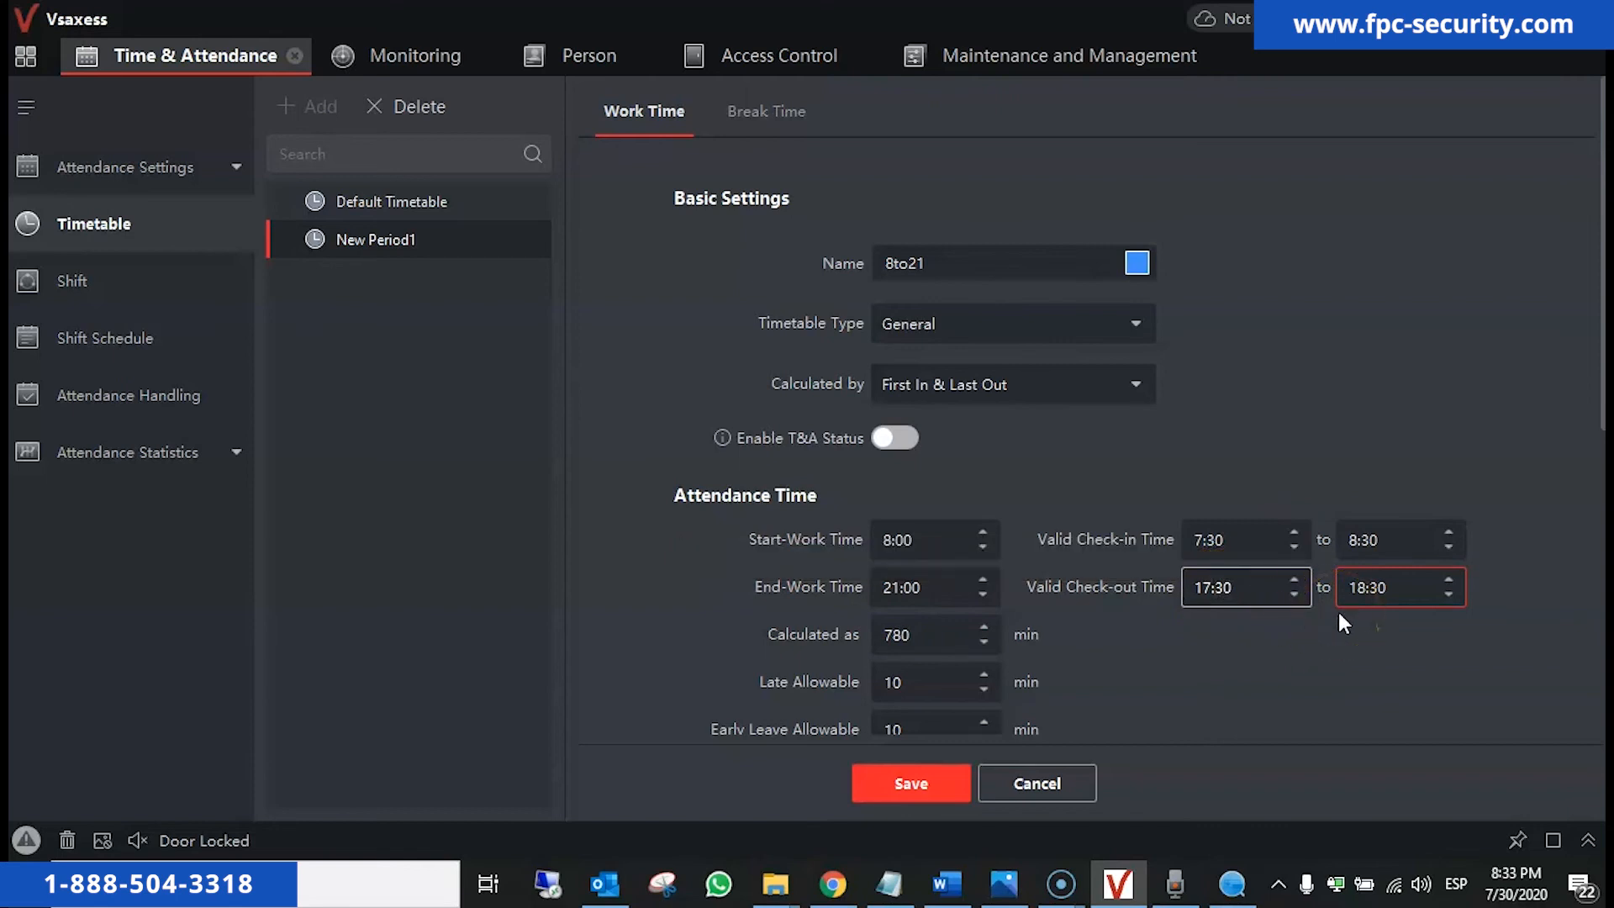
pyautogui.write('10')
pyautogui.press('Left')
pyautogui.press('Left')
pyautogui.press('Left')
pyautogui.press('BackSpace')
pyautogui.write('2')
pyautogui.click(1366, 587)
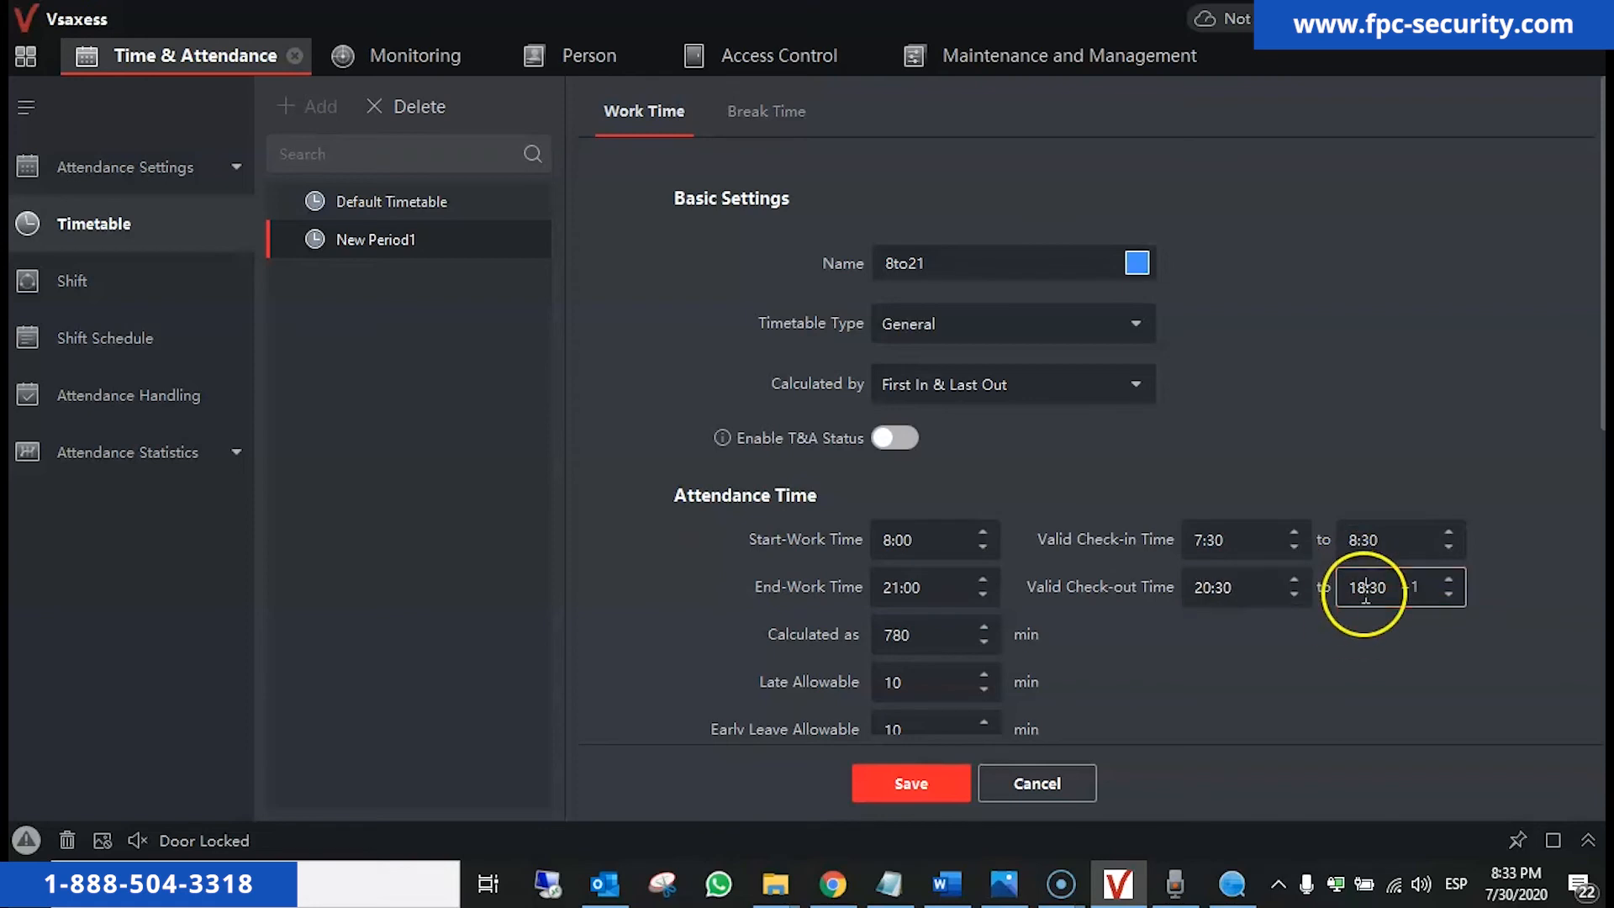
pyautogui.press('BackSpace')
pyautogui.press('BackSpace')
pyautogui.write('21')
pyautogui.click(913, 786)
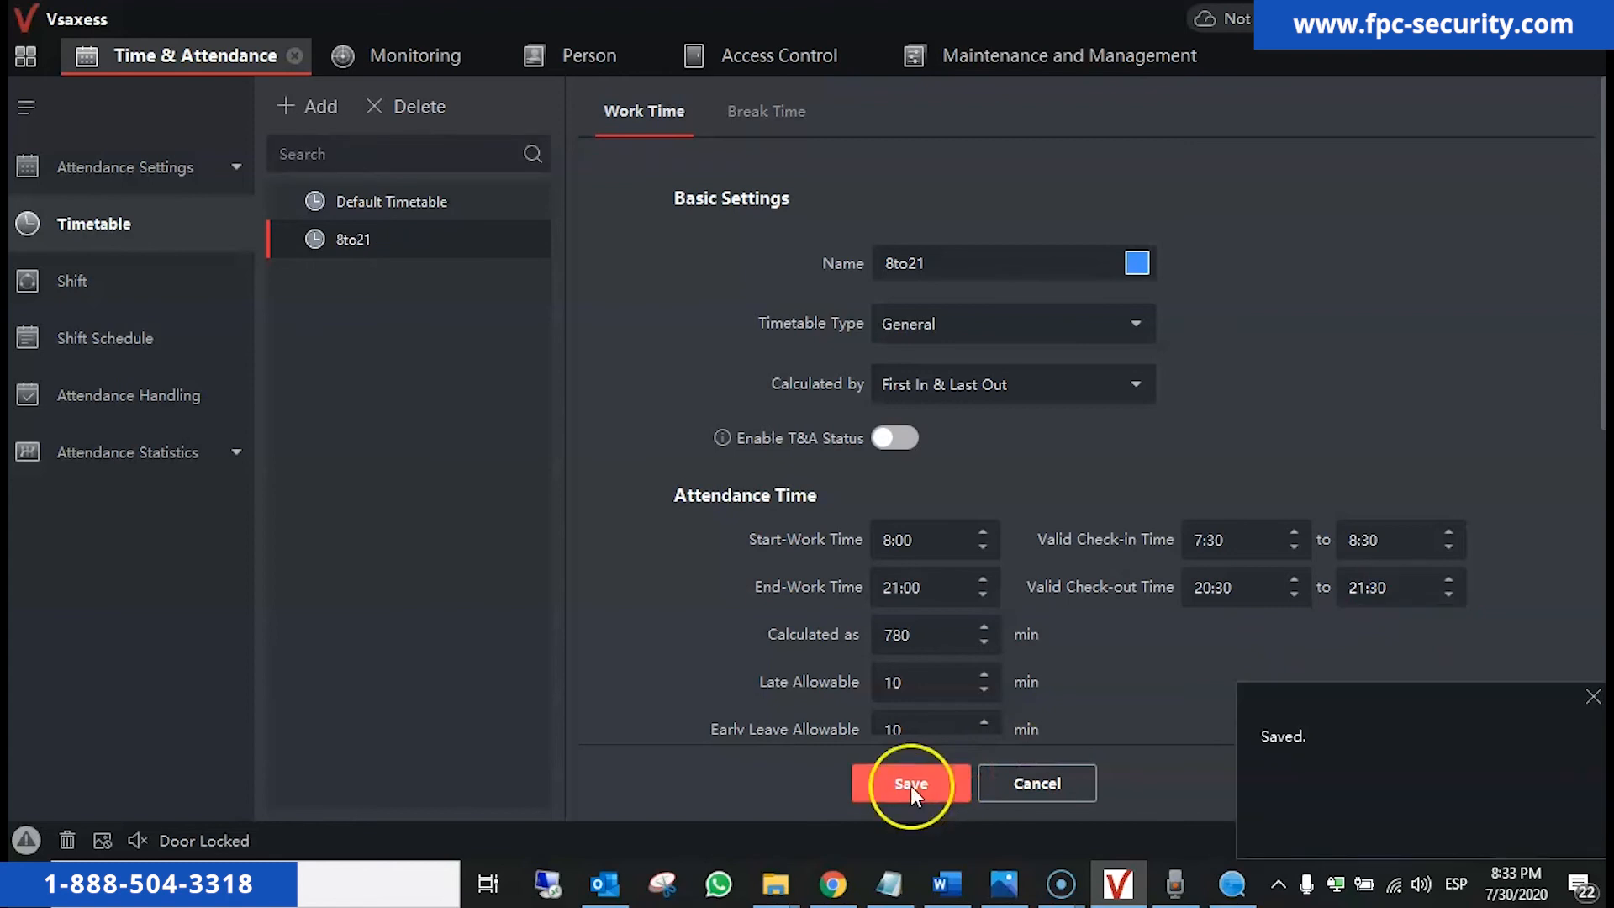
pyautogui.click(84, 286)
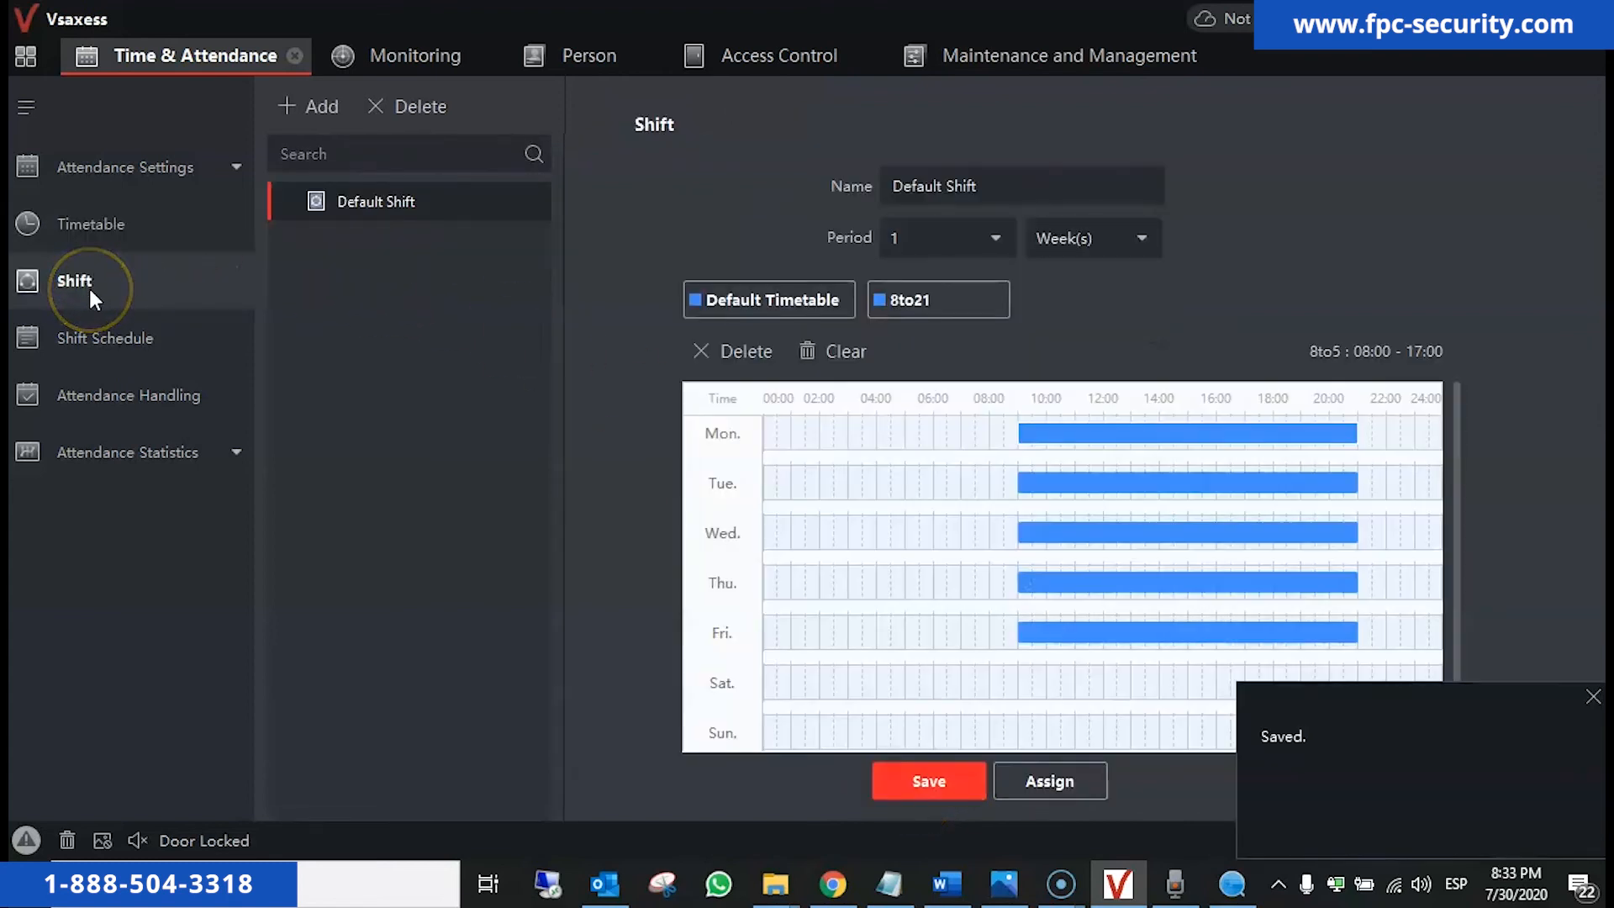
# - Add an 8to21 shift applying the 8to21 timetable Monday through Friday and save it
pyautogui.click(311, 114)
pyautogui.moveTo(1001, 185); pyautogui.dragTo(790, 195)
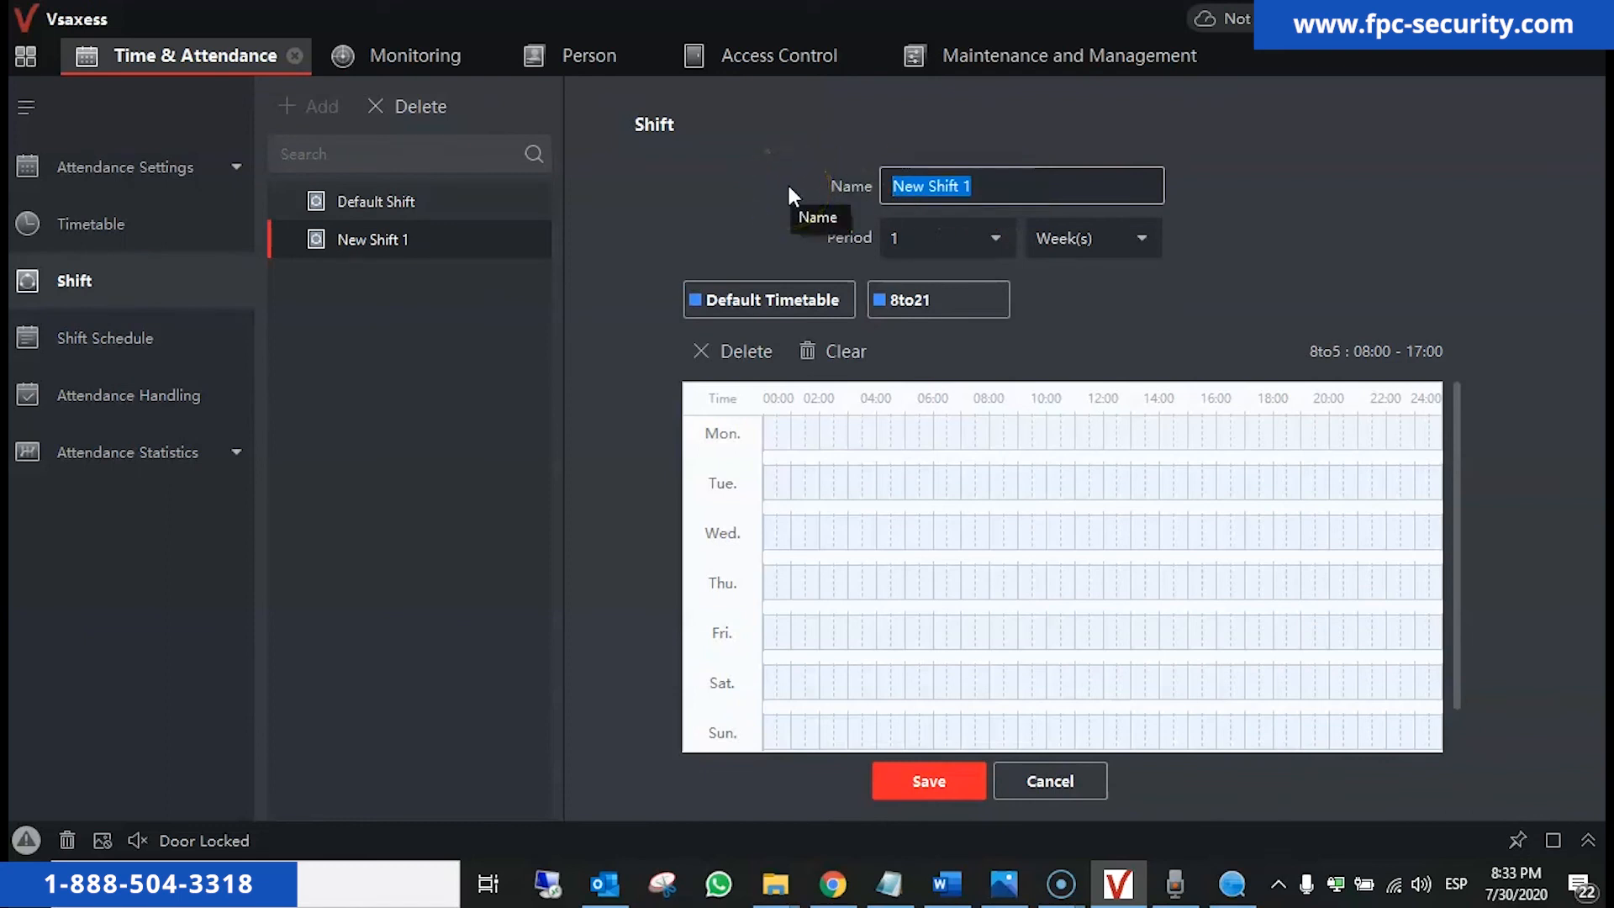
pyautogui.write('8to21')
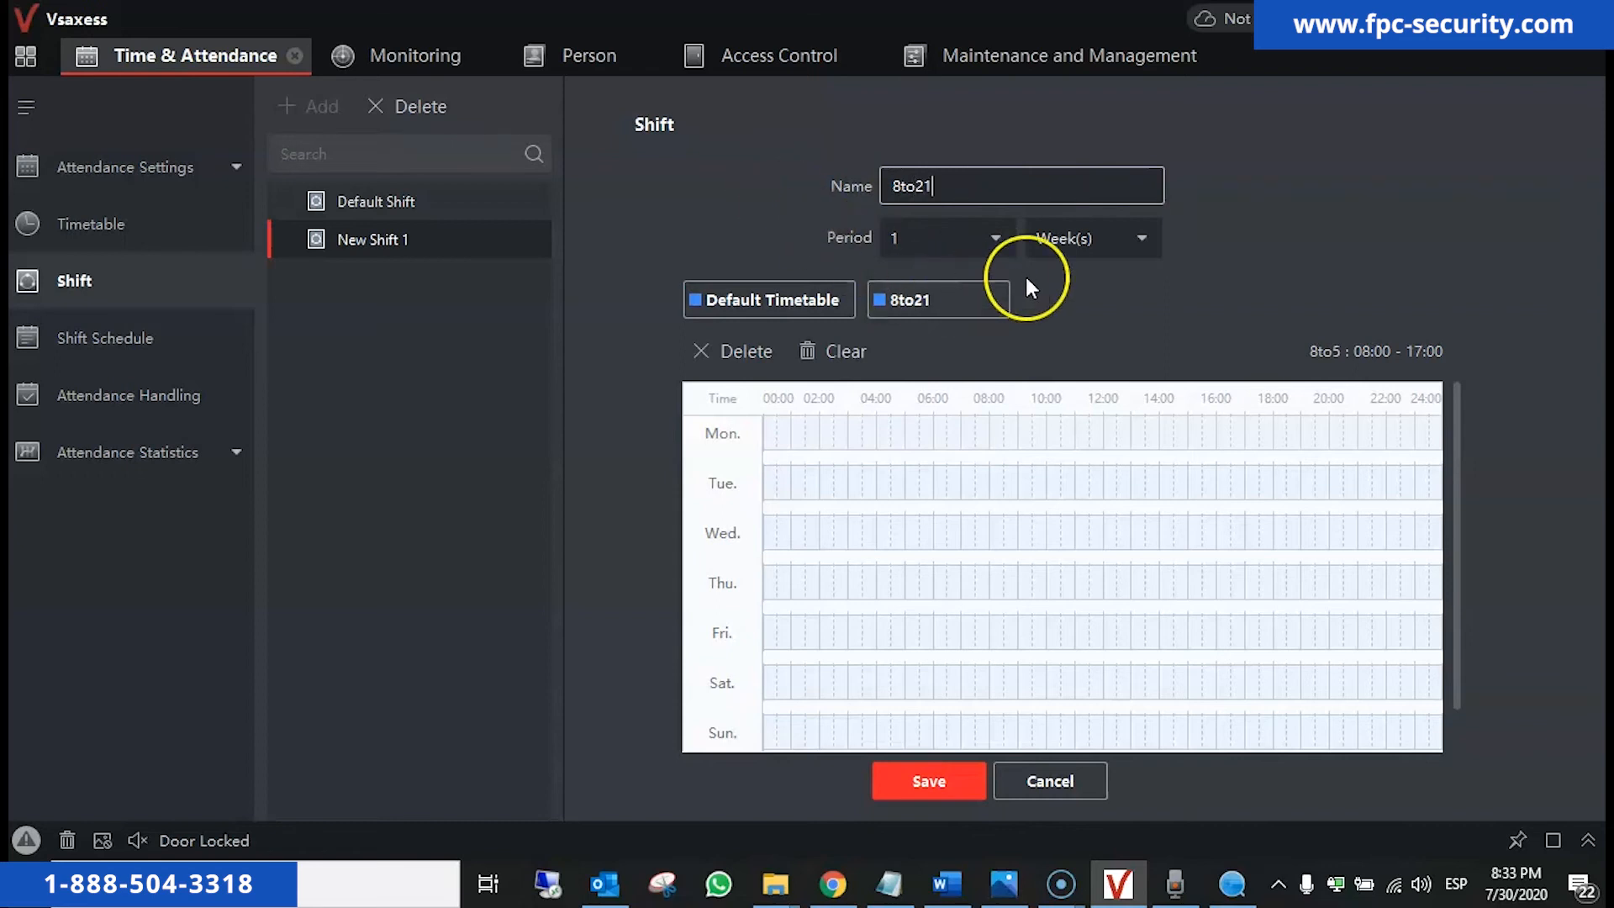
pyautogui.click(913, 299)
pyautogui.click(1005, 433)
pyautogui.click(1022, 479)
pyautogui.click(1033, 532)
pyautogui.click(1053, 583)
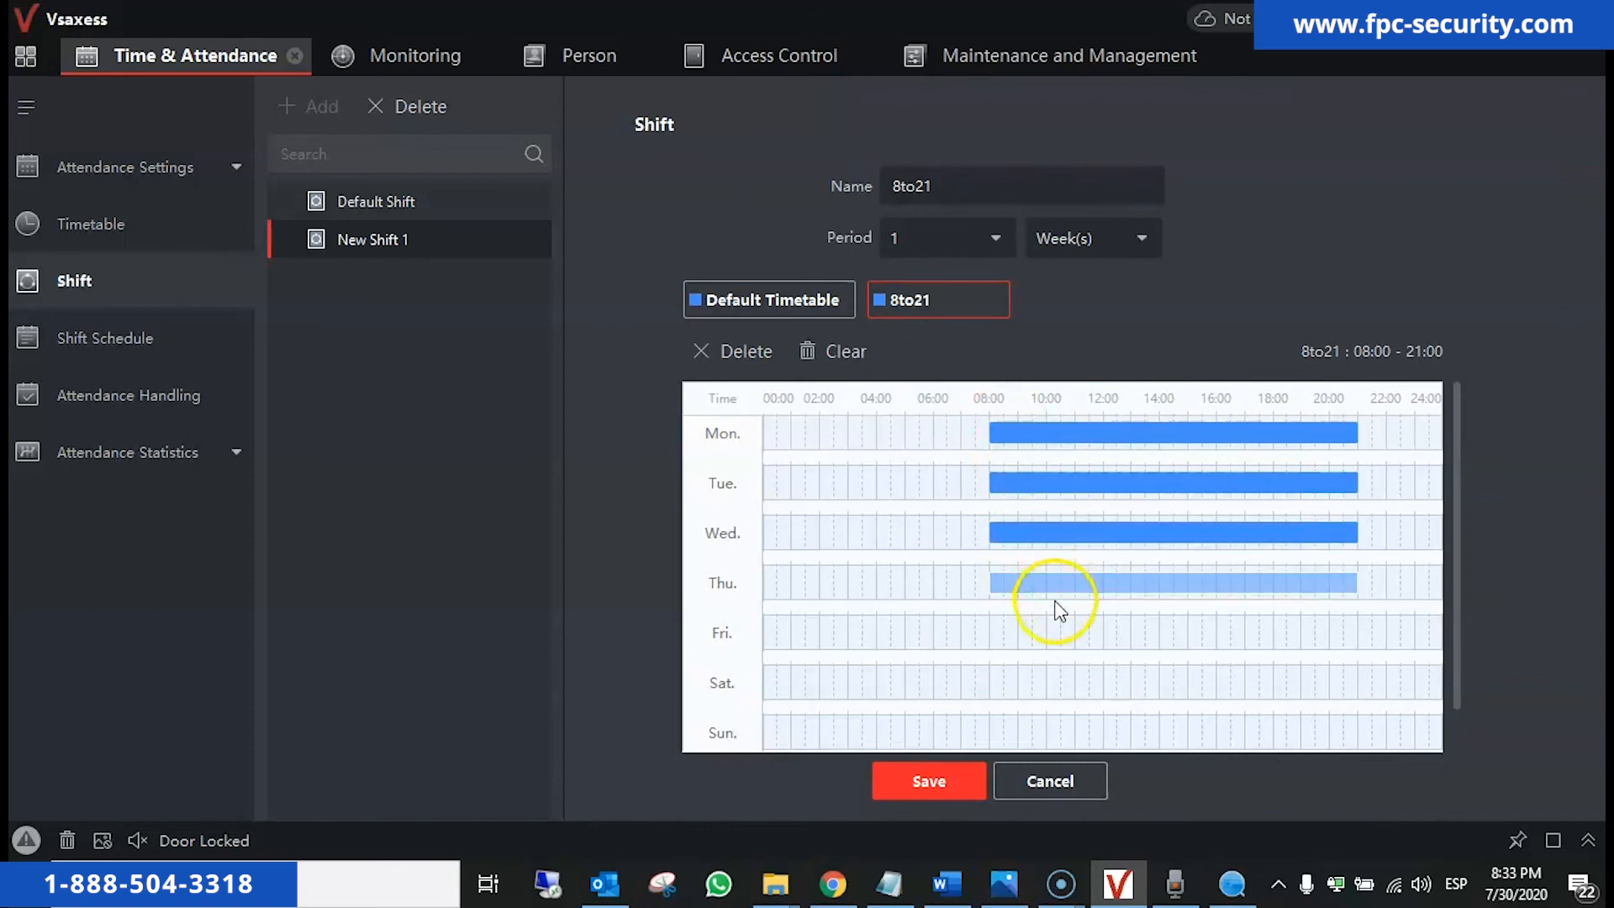
pyautogui.click(1048, 632)
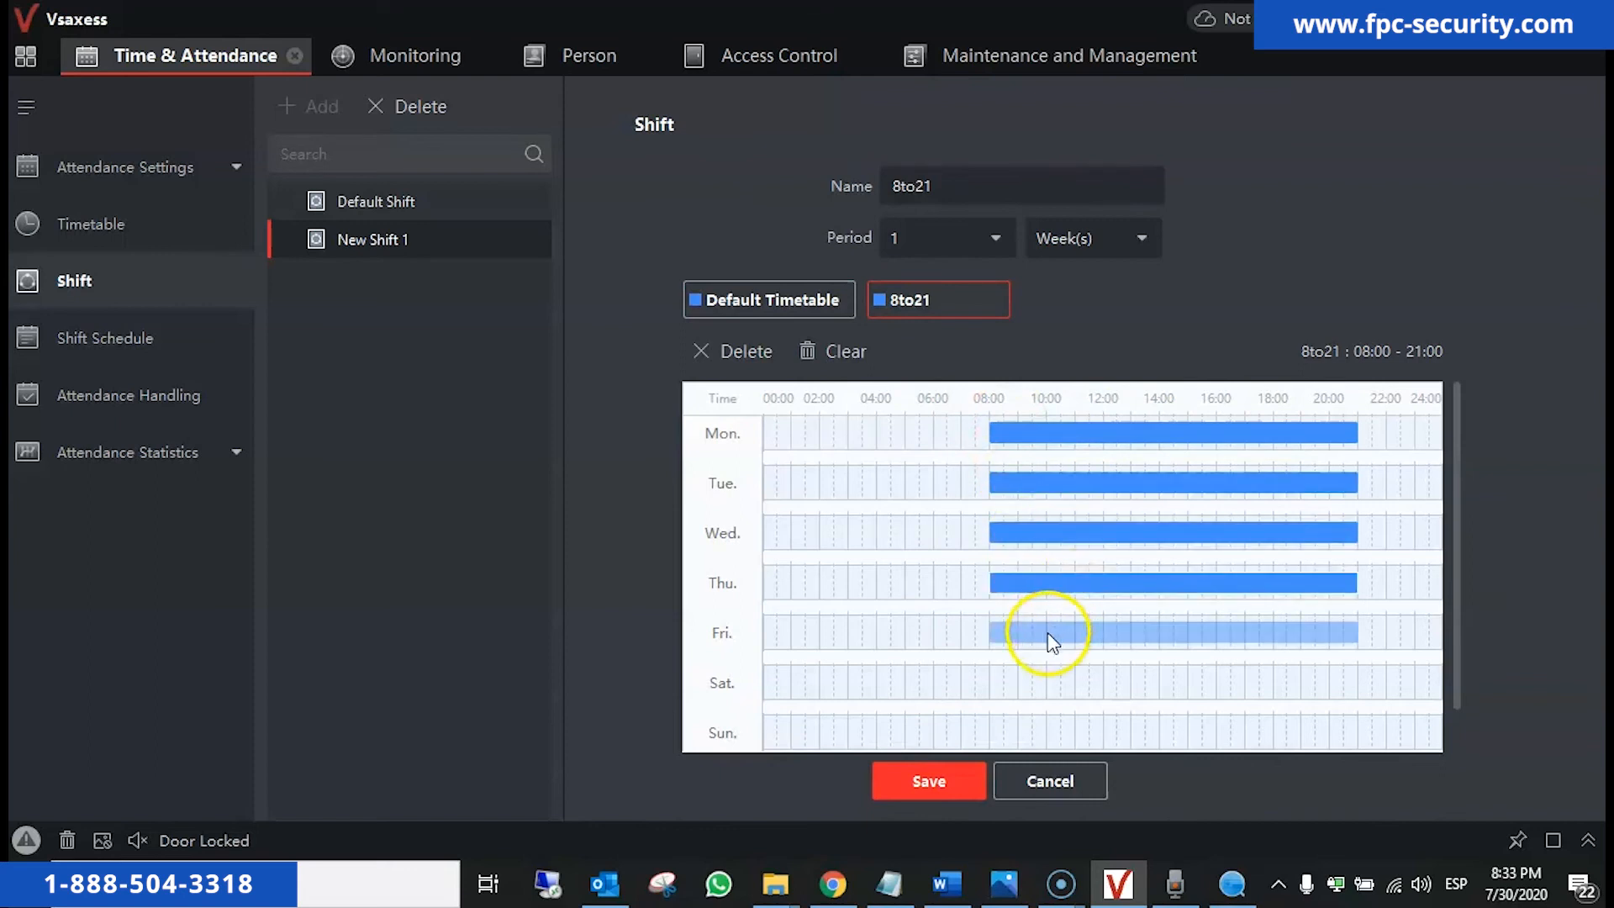
pyautogui.click(925, 781)
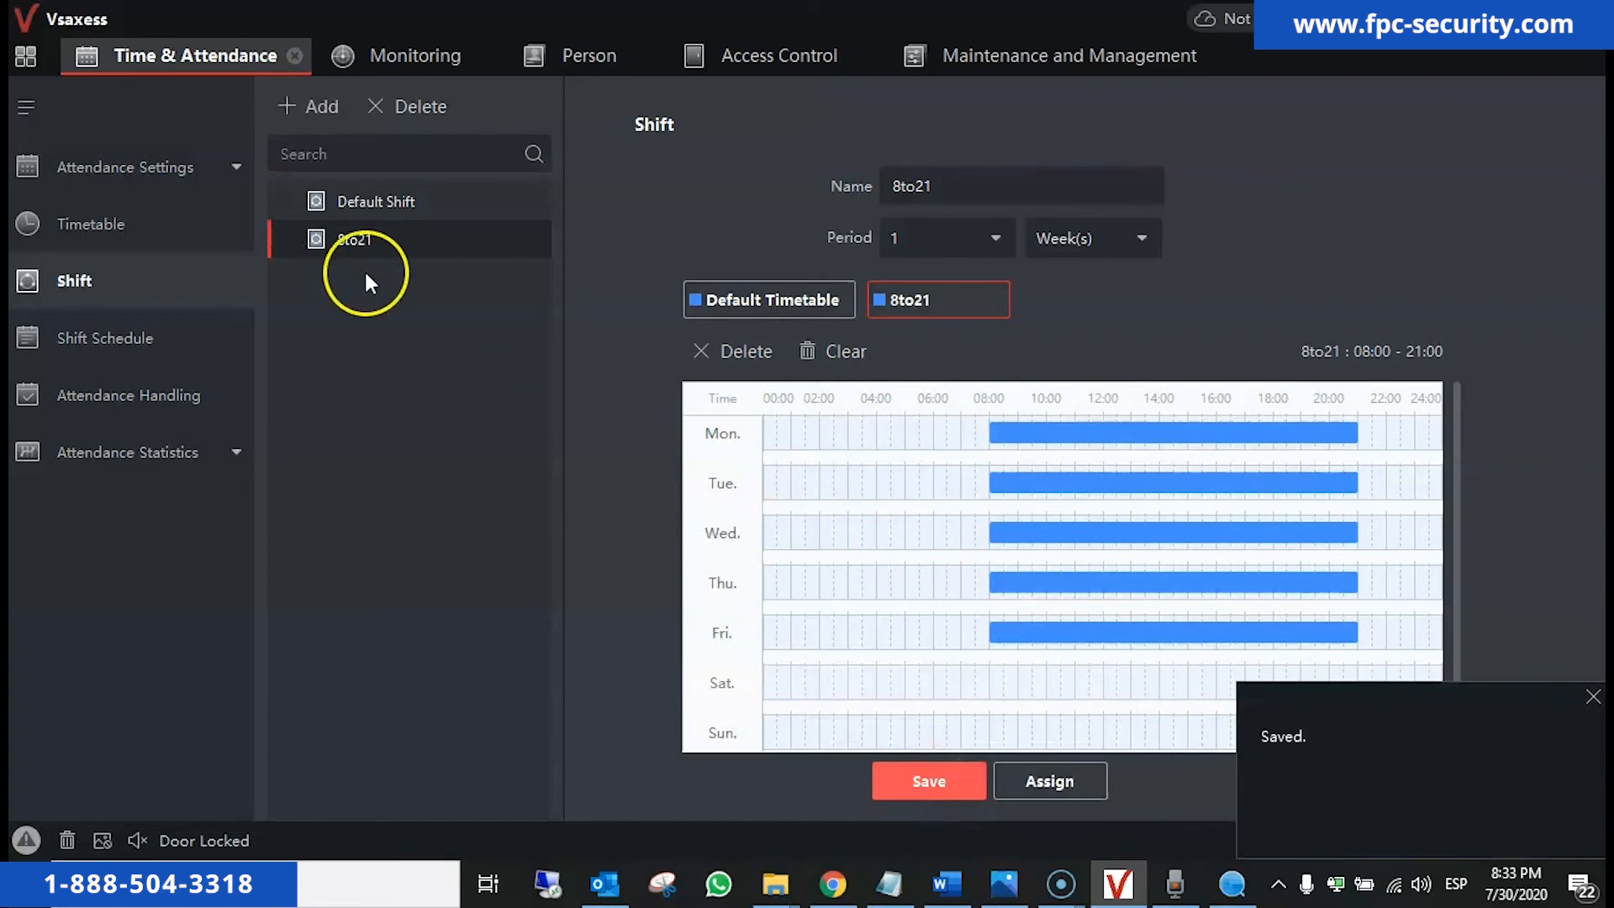
pyautogui.click(143, 346)
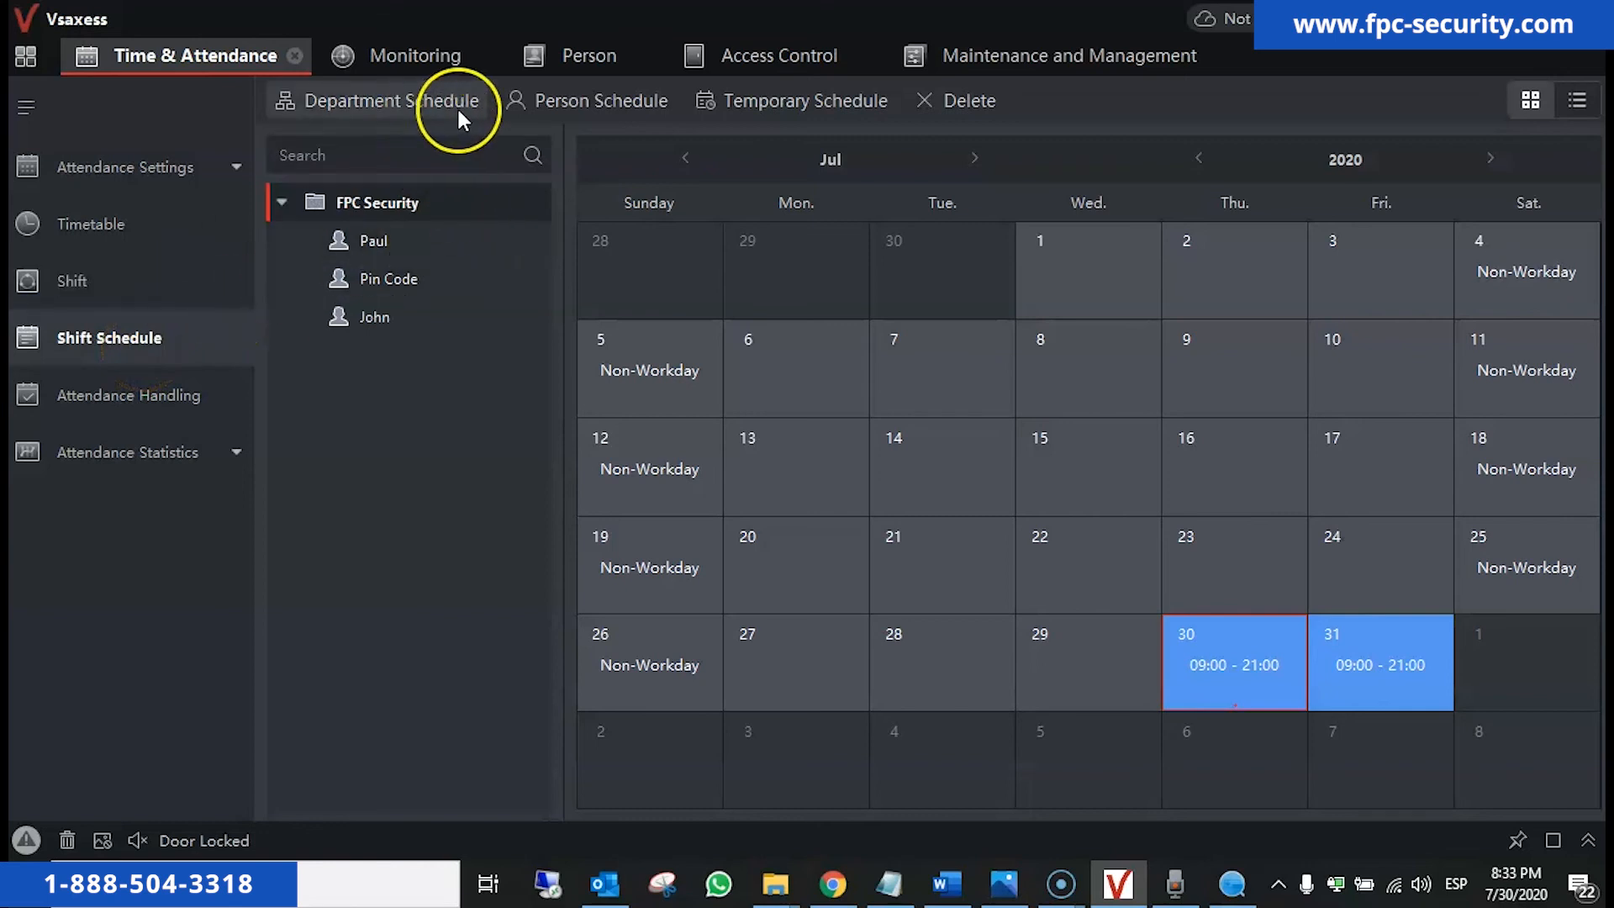
# - Schedule the FPC Security department on the 8to21 shift, overwriting its previous schedule
pyautogui.click(407, 108)
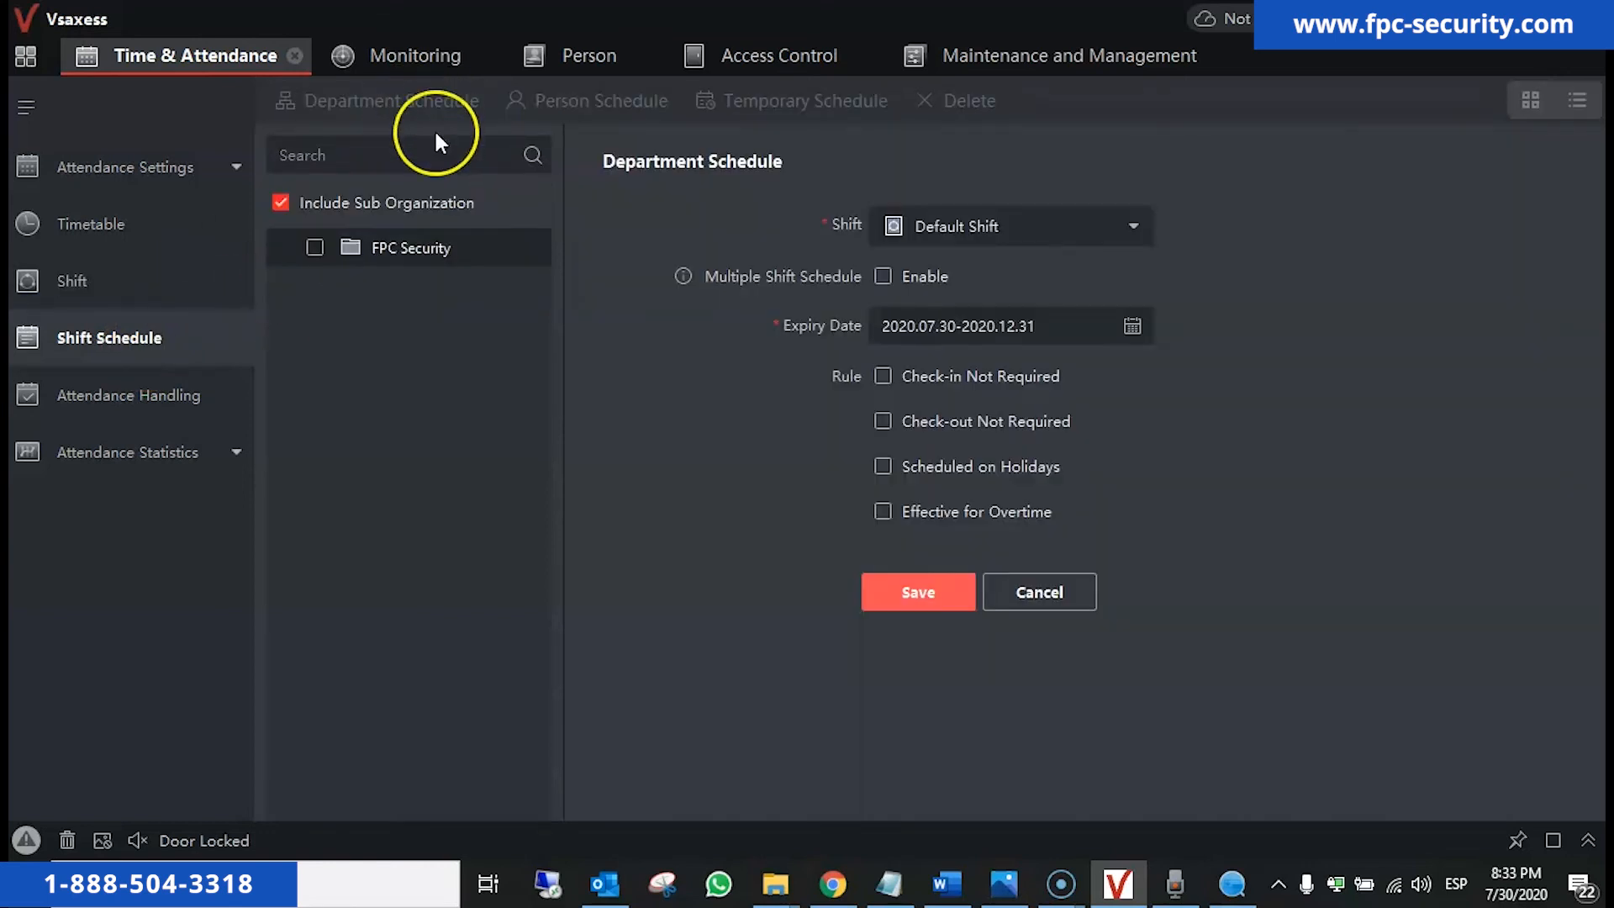
pyautogui.click(316, 249)
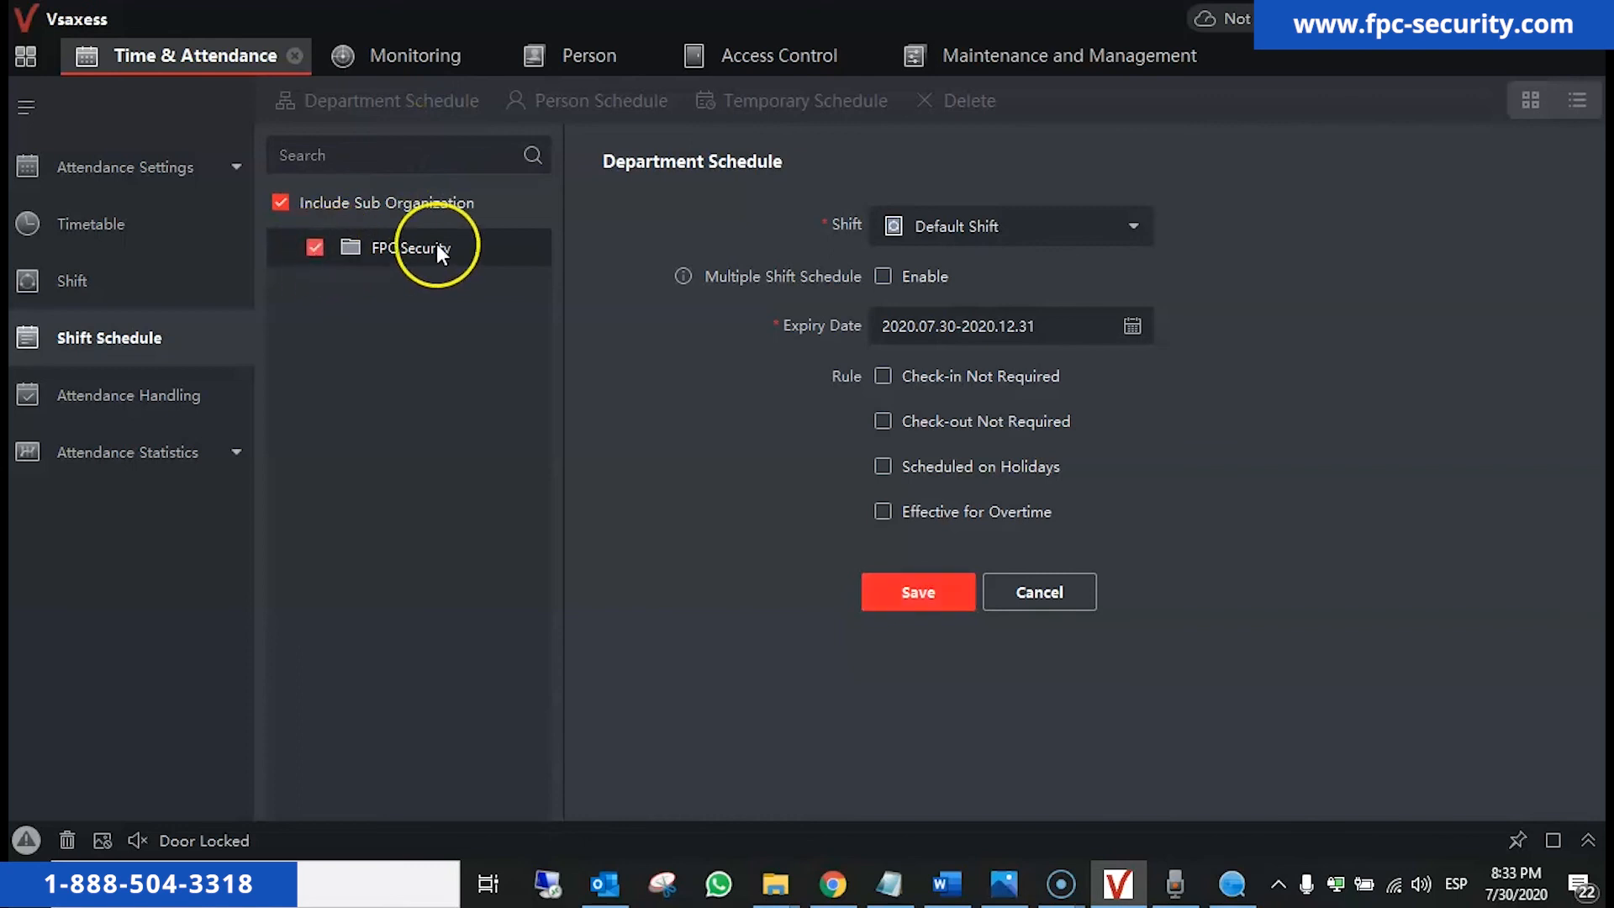
pyautogui.click(1135, 226)
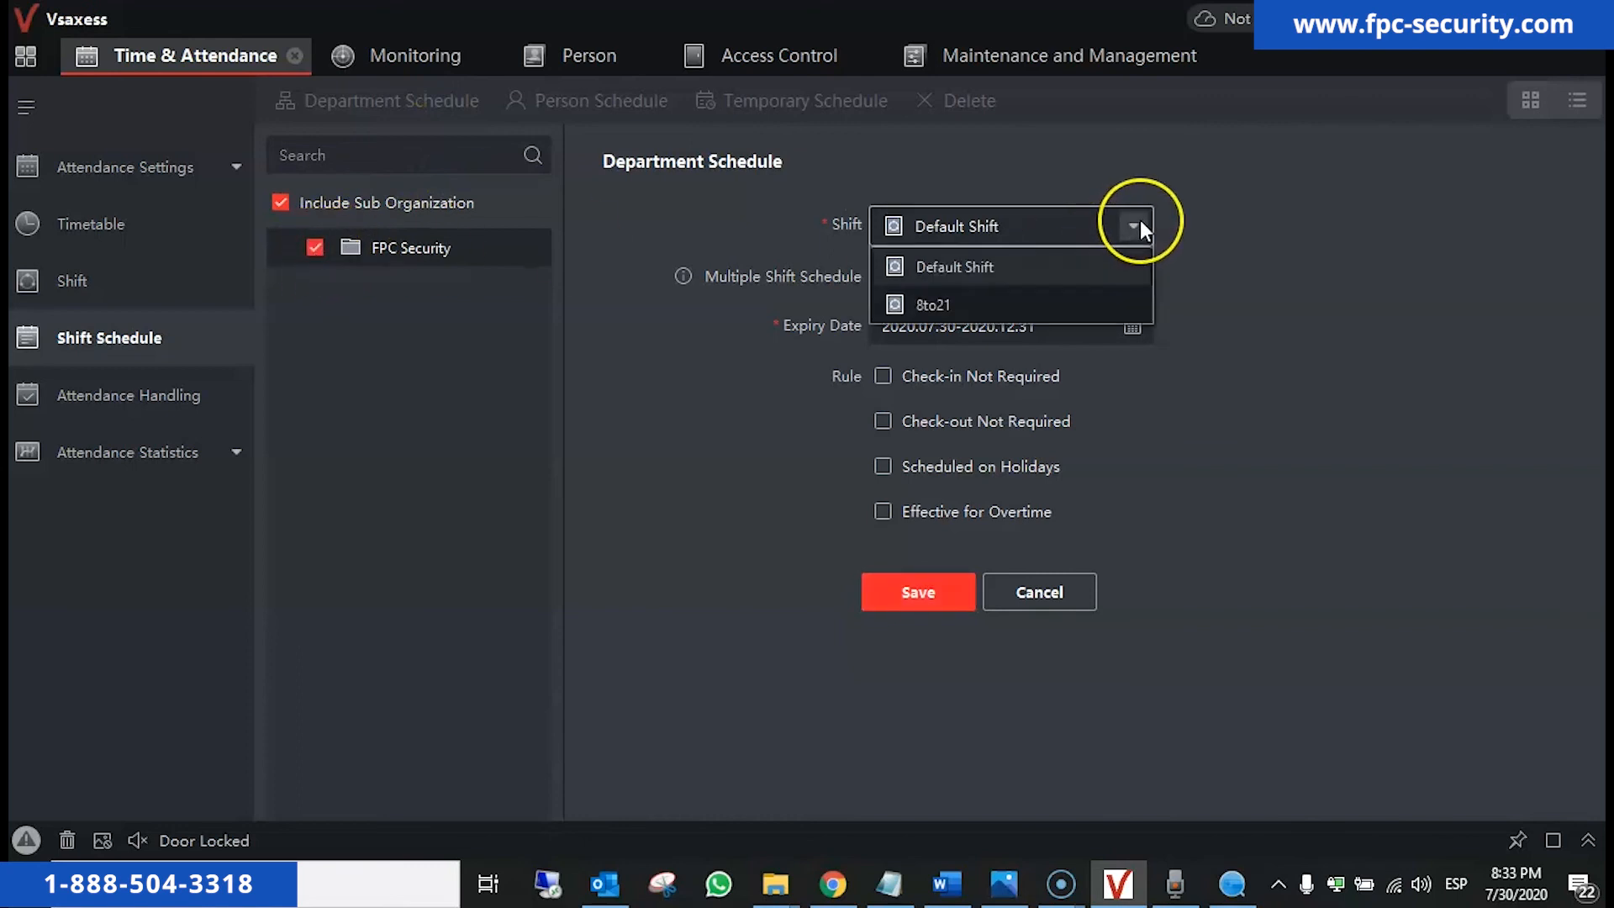
pyautogui.click(937, 305)
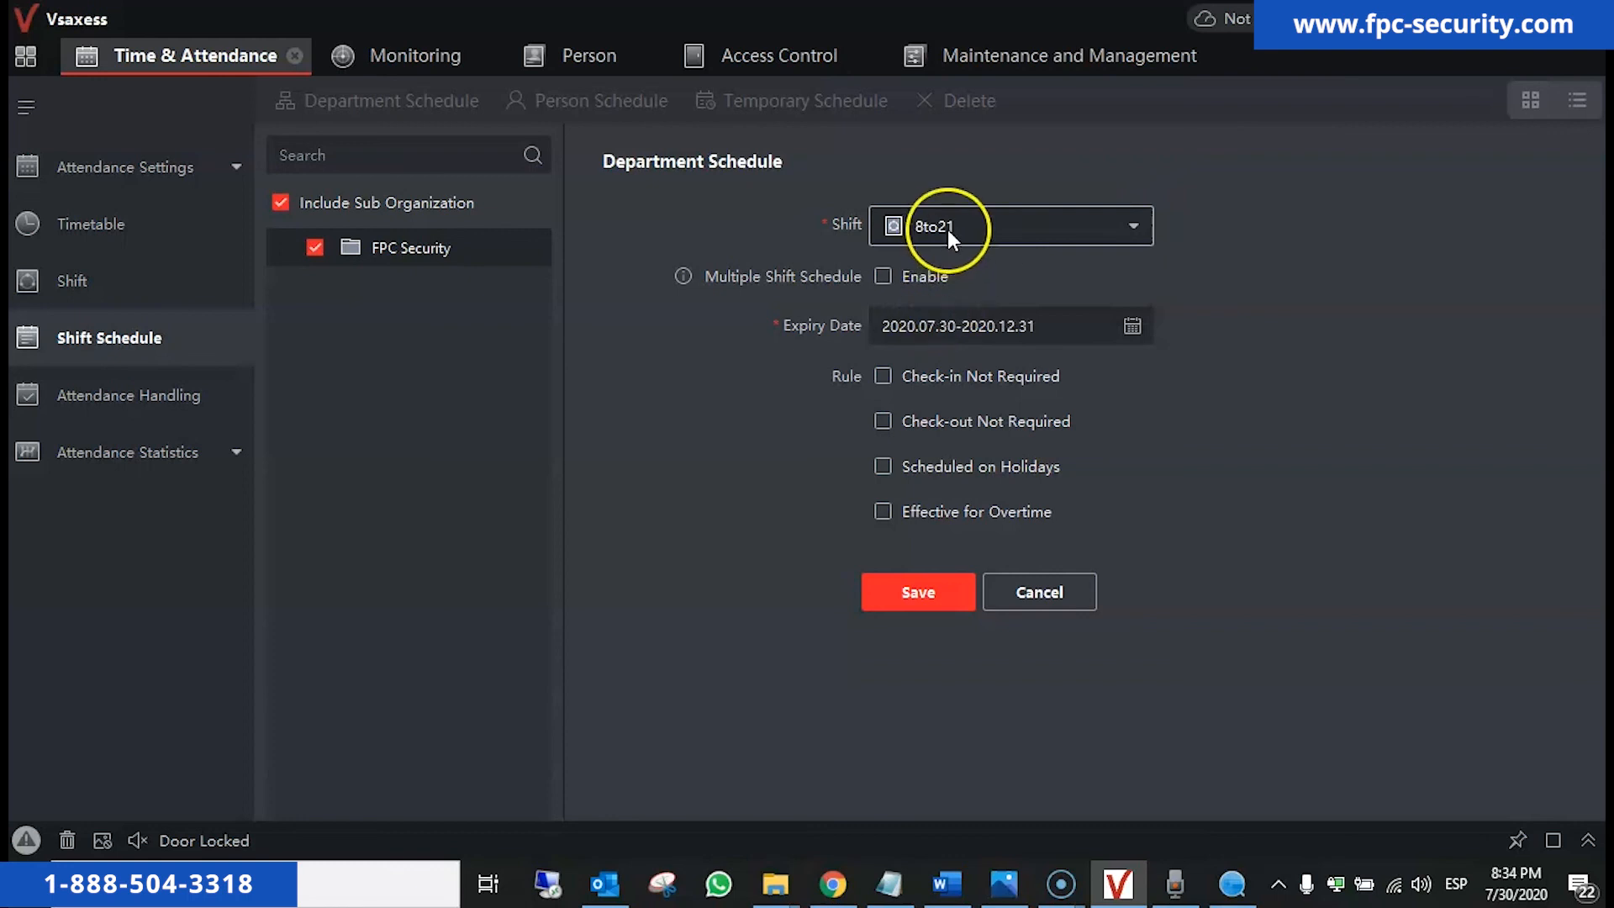
pyautogui.click(902, 591)
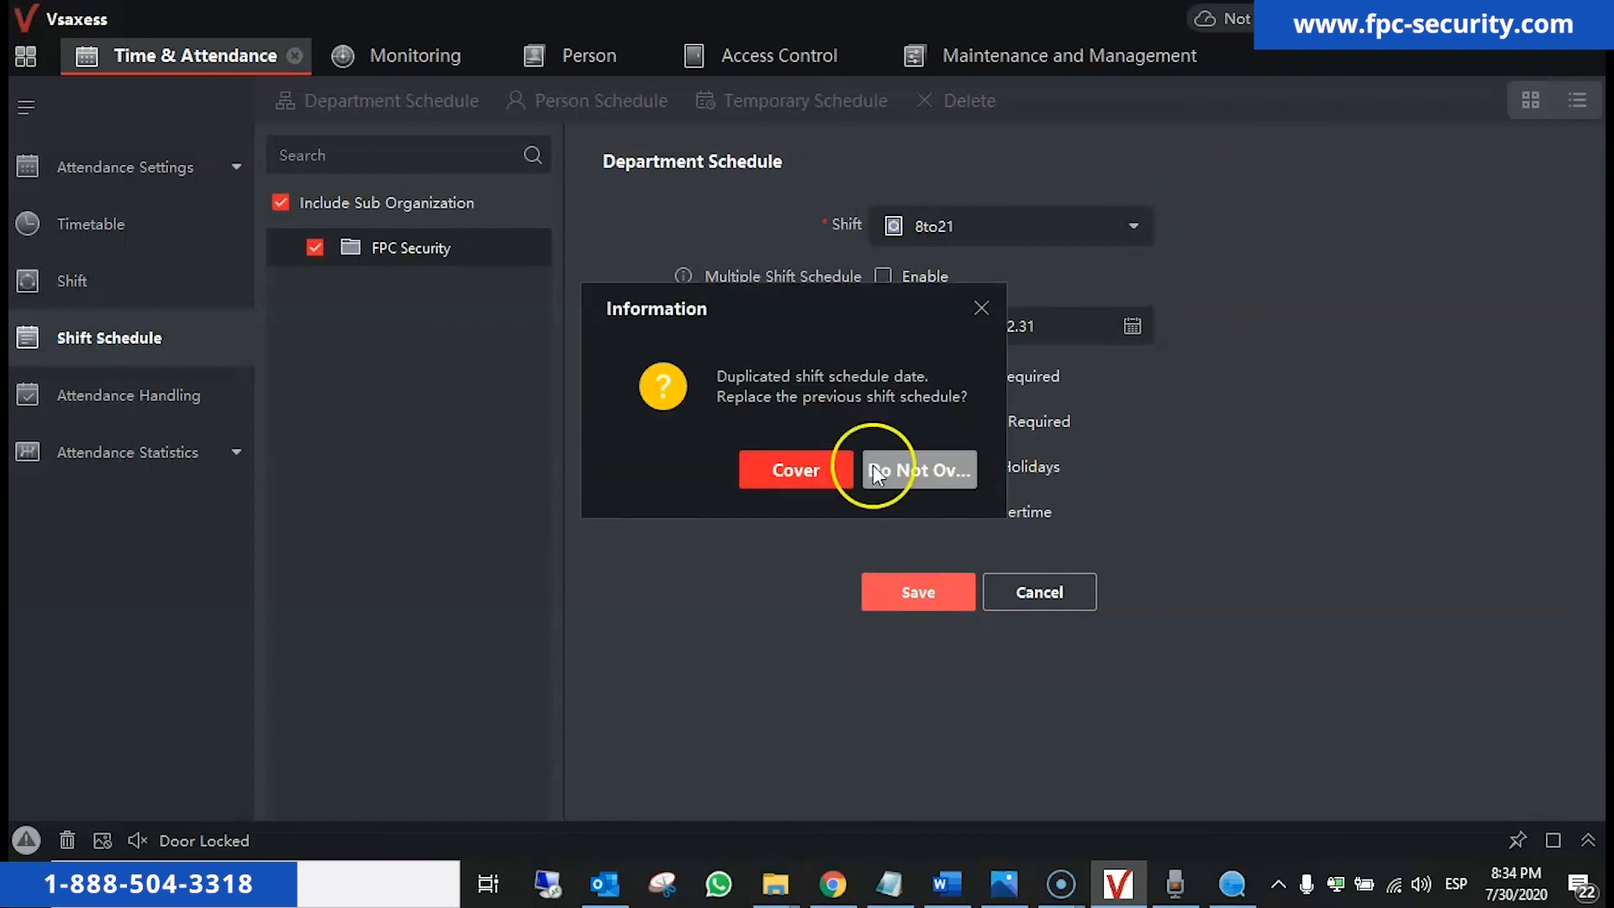
pyautogui.click(796, 473)
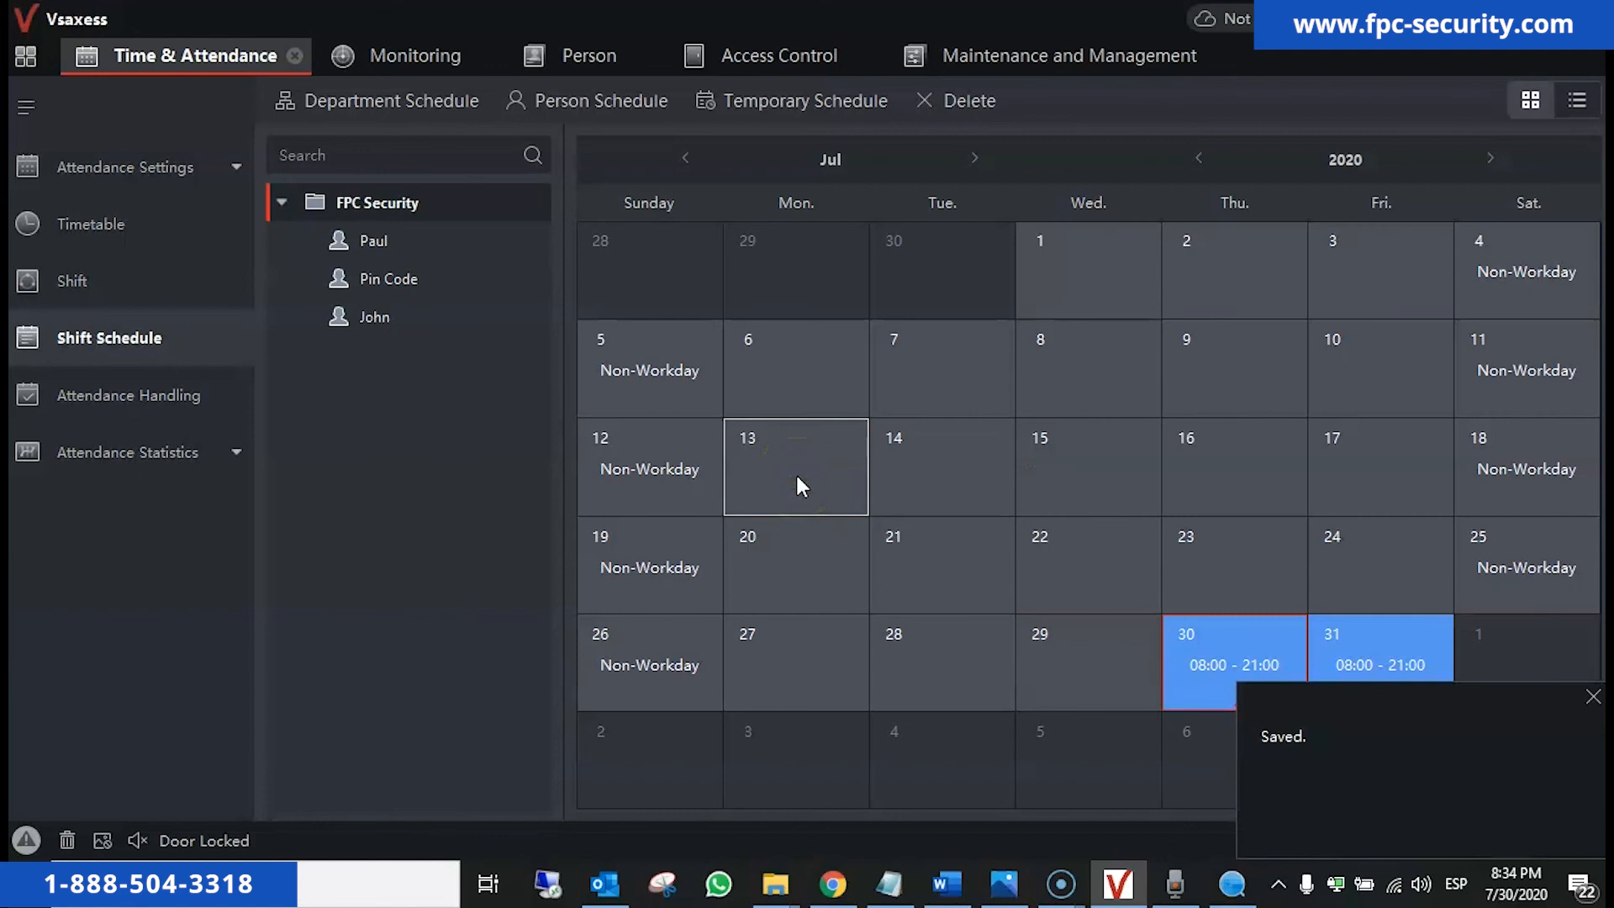
pyautogui.click(1592, 697)
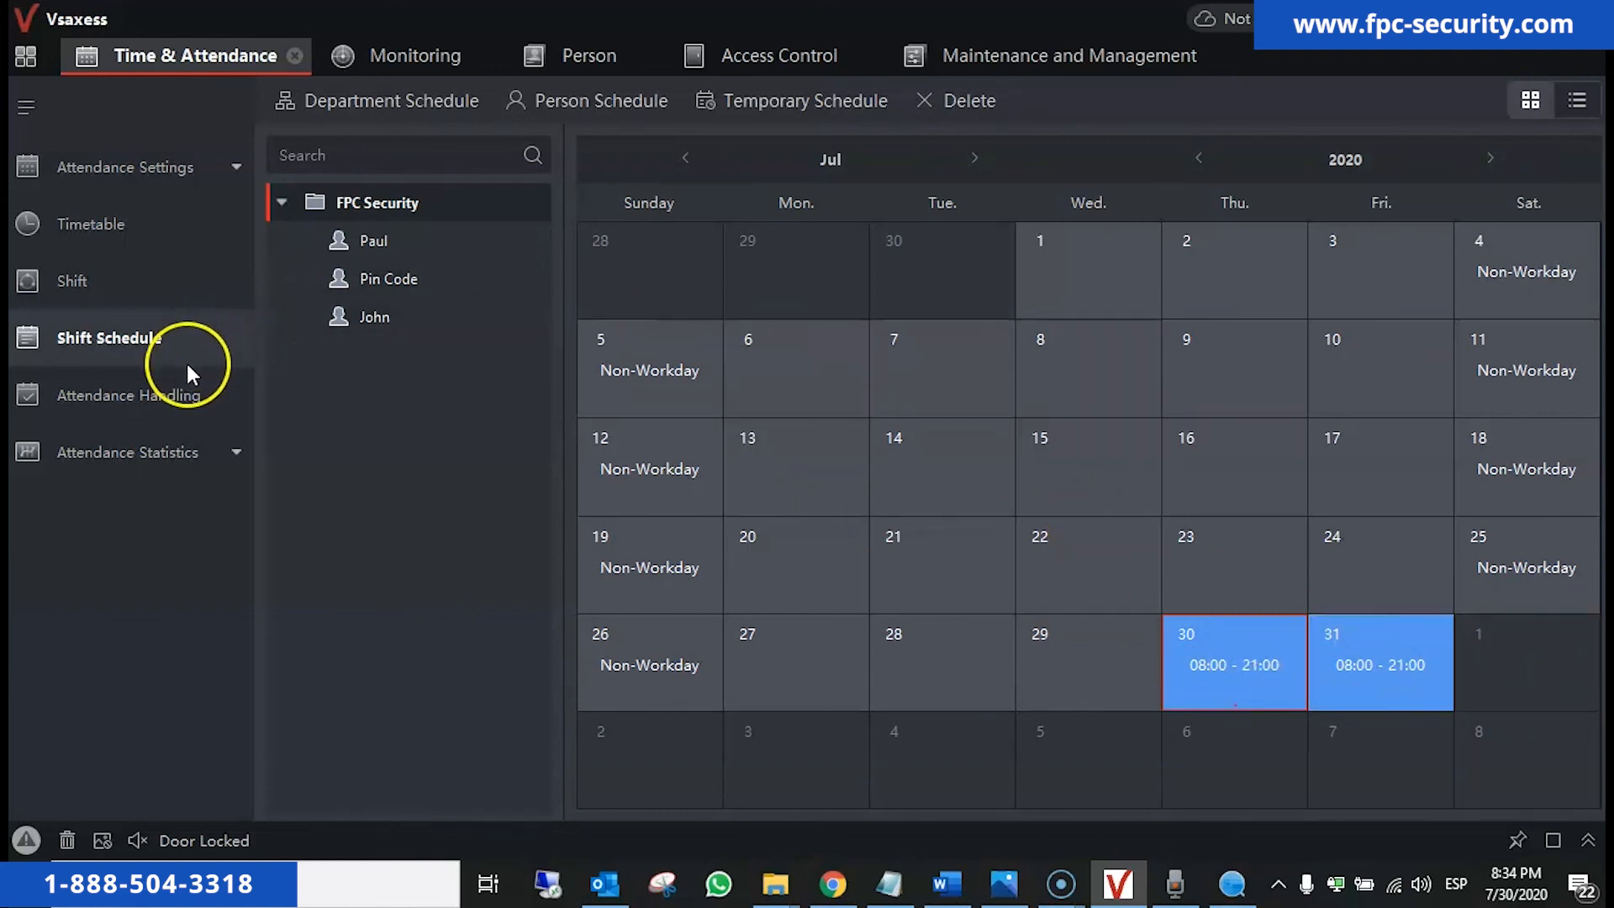
# - List the 2020-07-30 attendance records and preview them as an Original Records Report
pyautogui.click(235, 452)
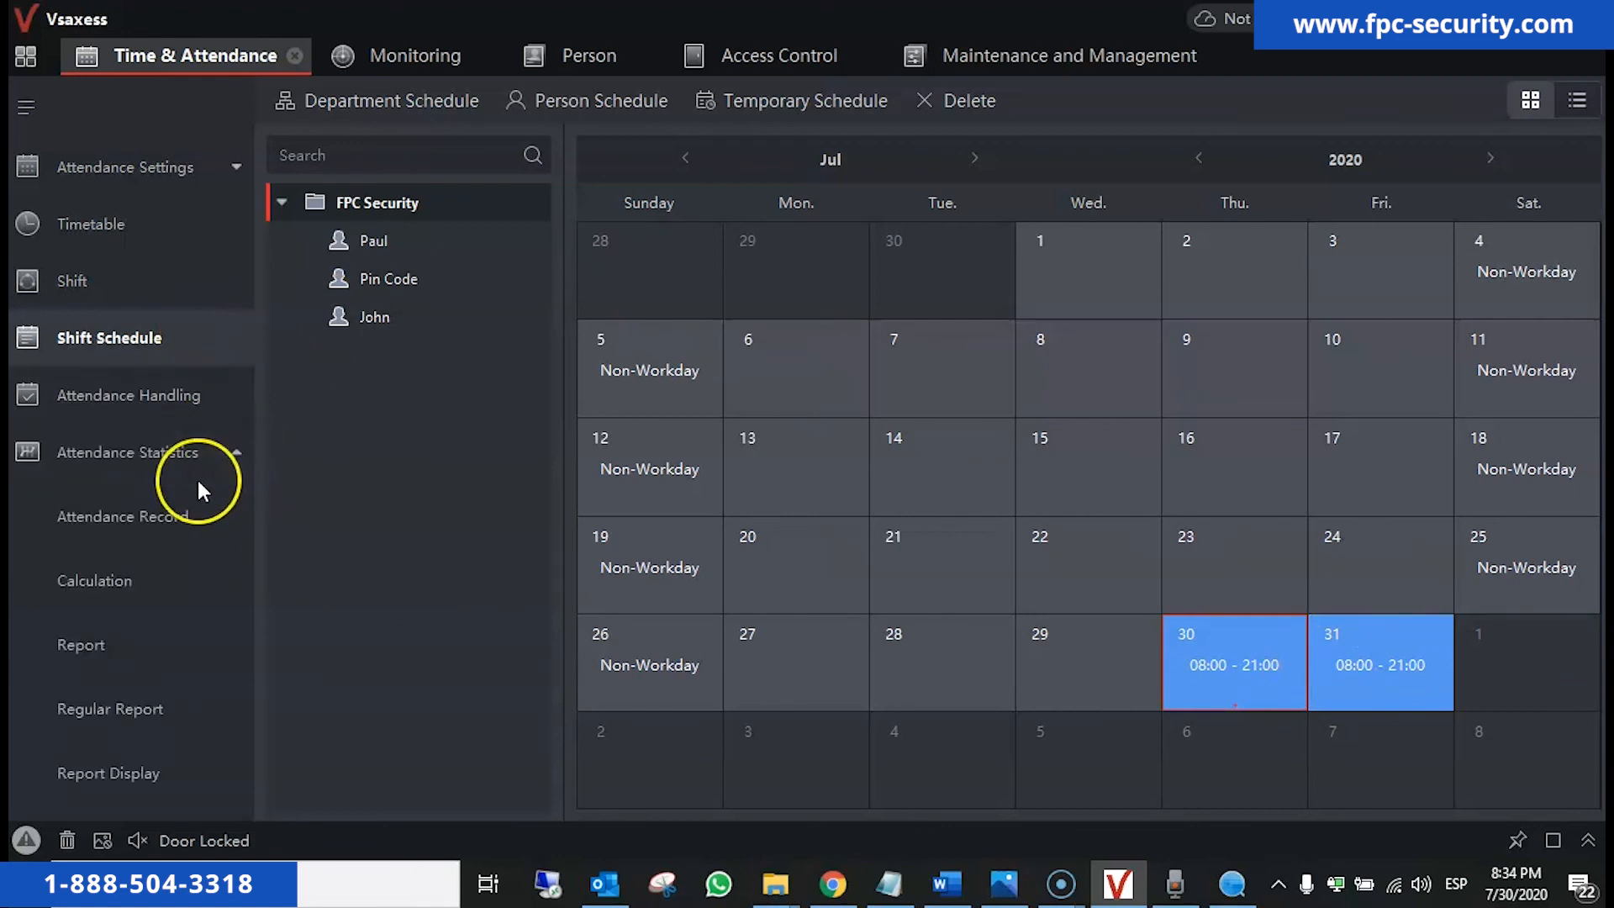
pyautogui.click(120, 518)
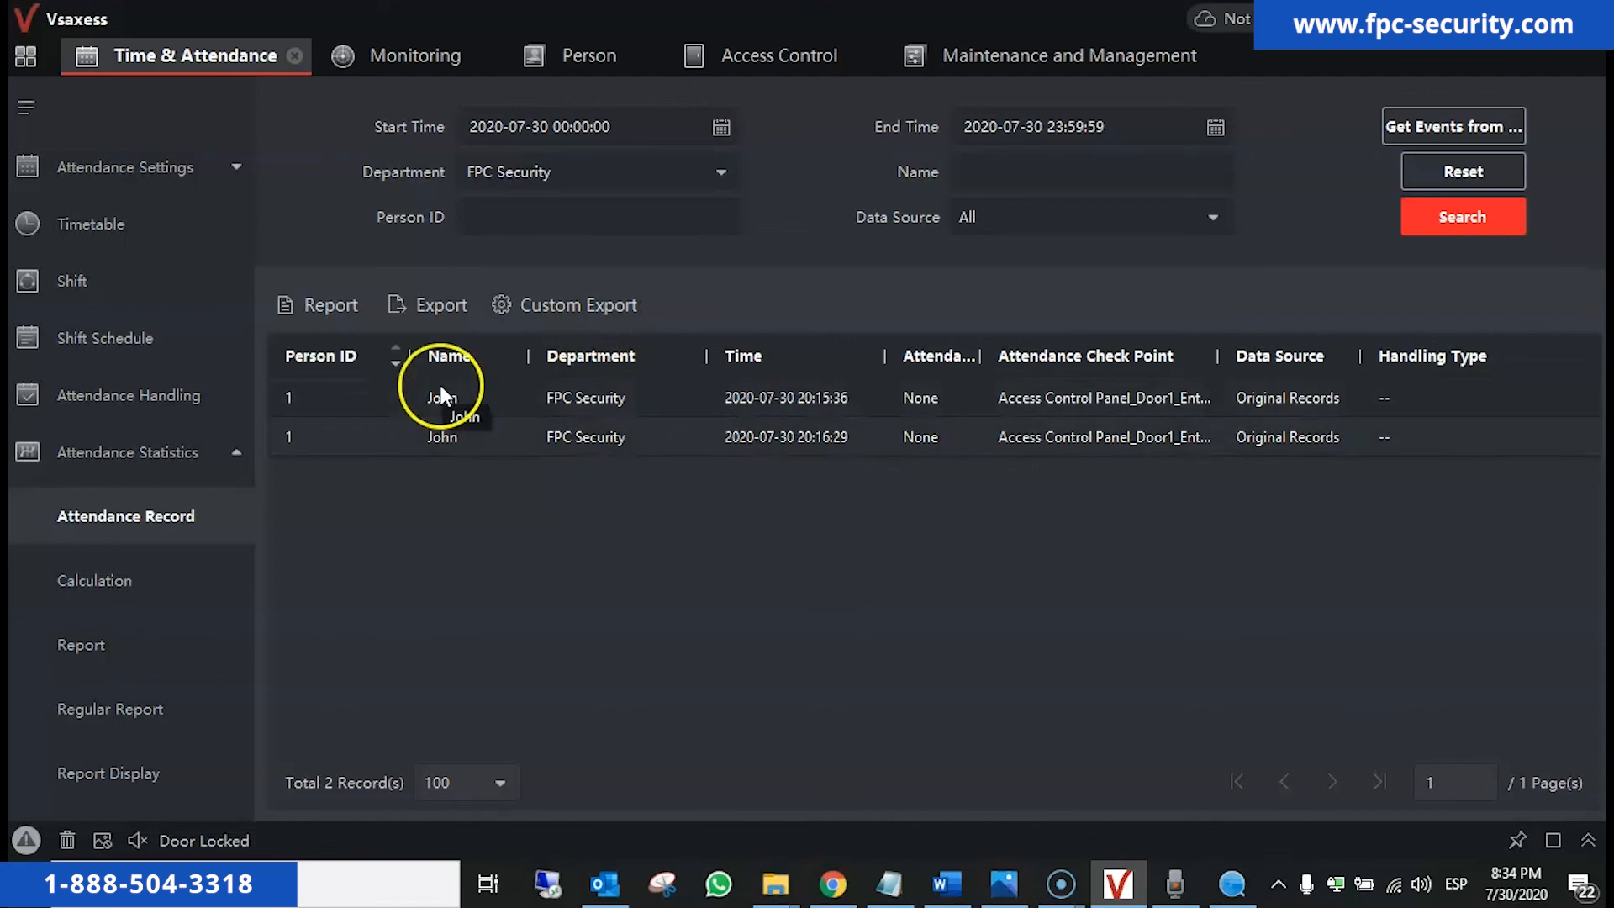
pyautogui.click(345, 311)
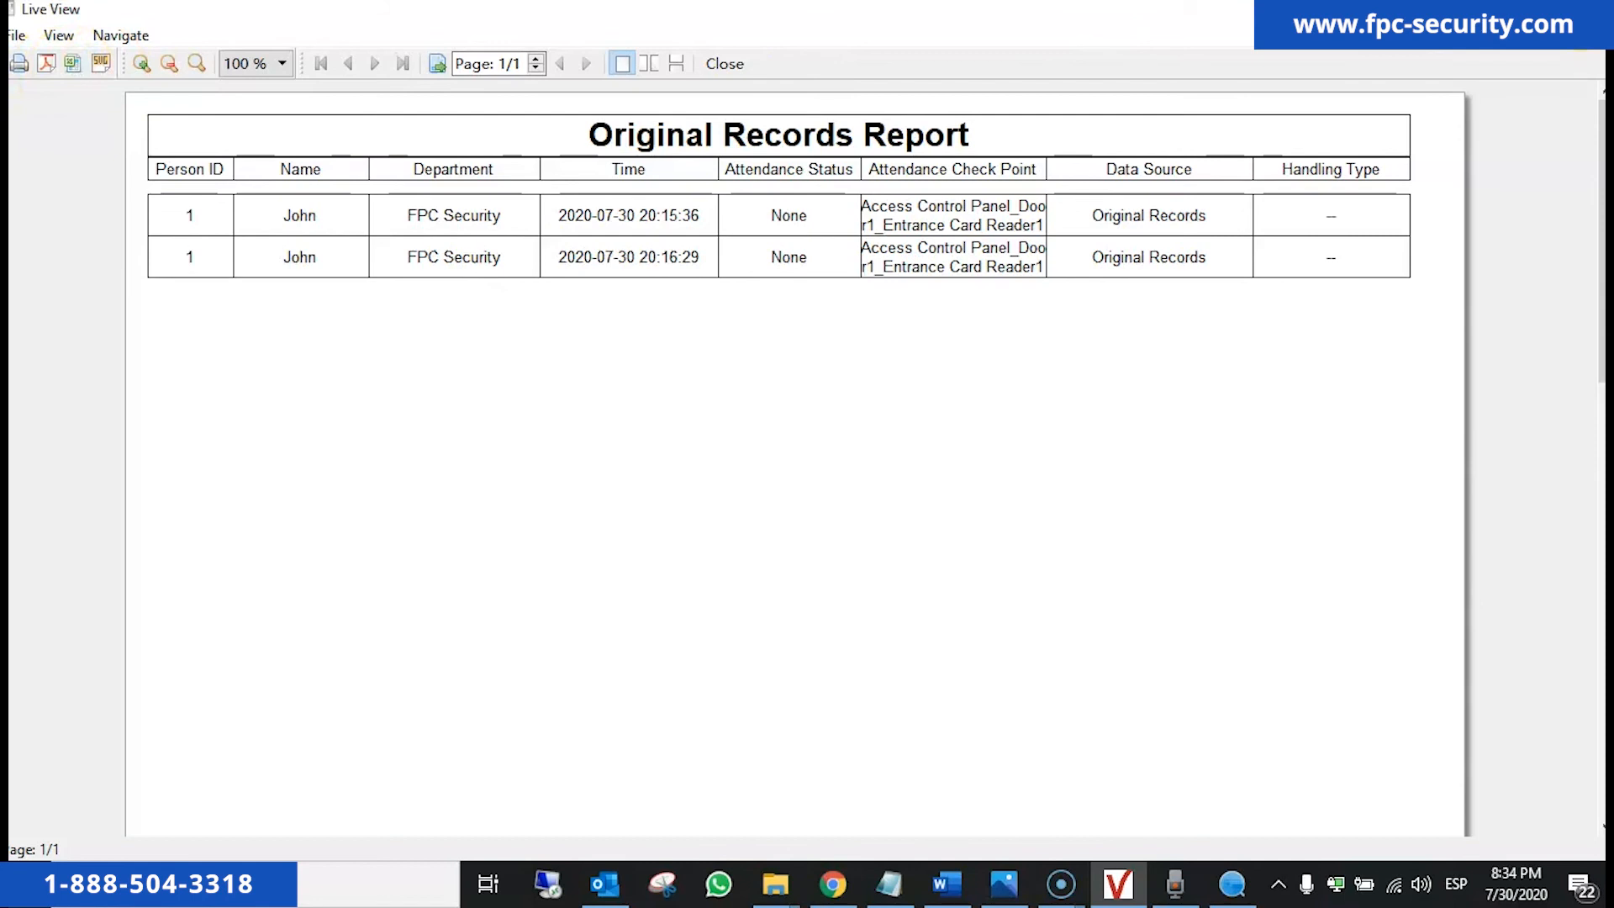
pyautogui.click(1578, 11)
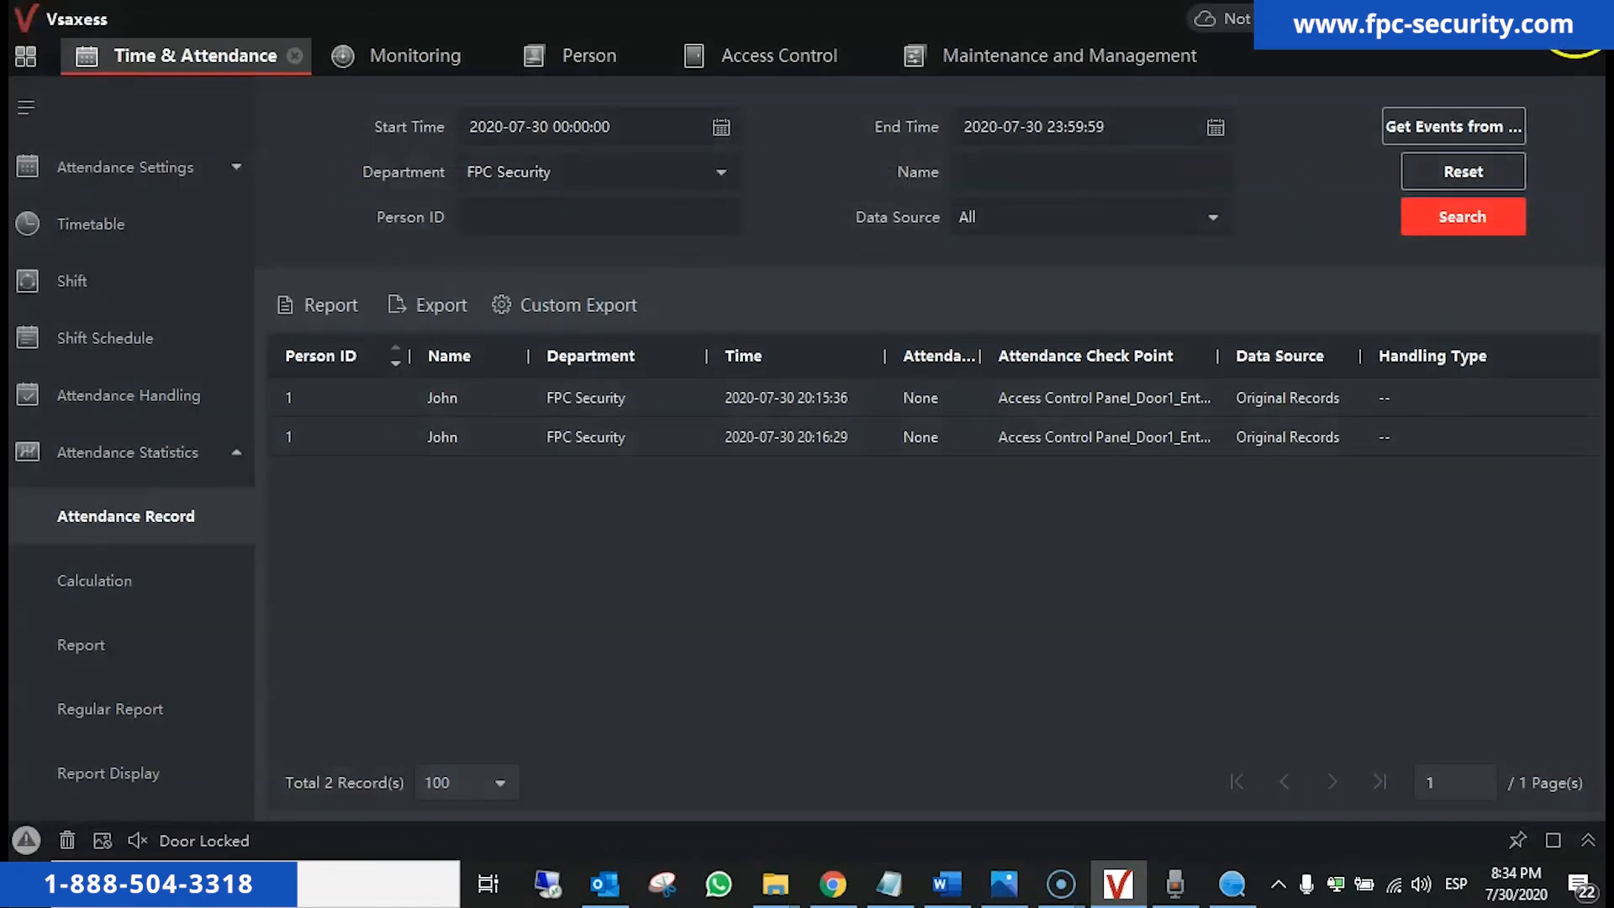
pyautogui.click(86, 580)
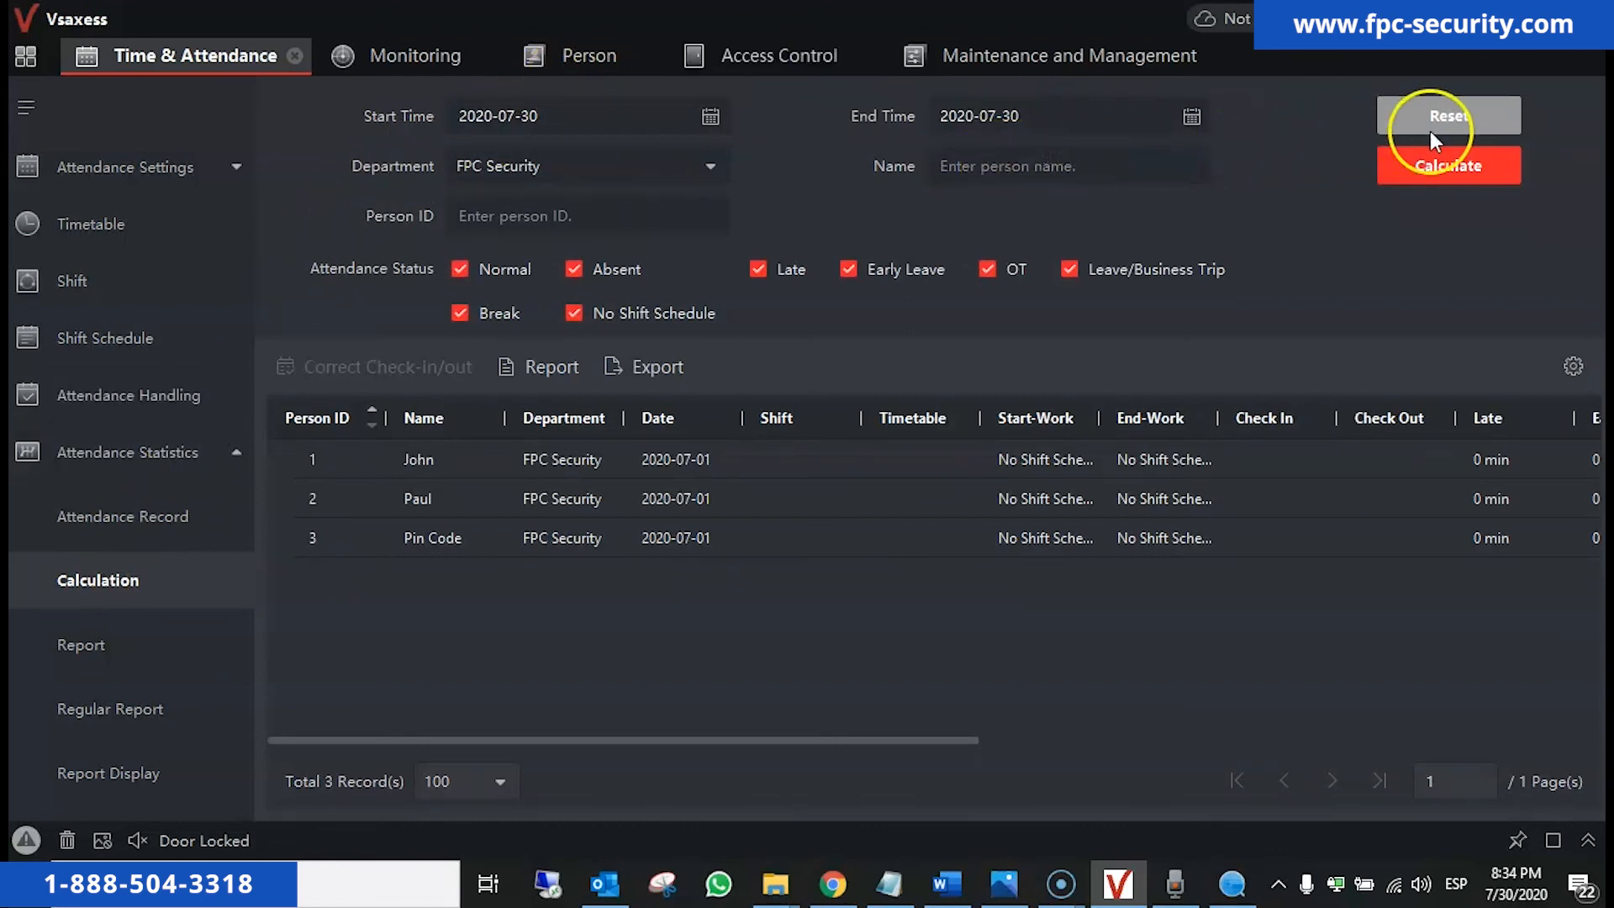
# - Recalculate 2020-07-30 attendance and preview the Attendance Details report for the three people
pyautogui.click(1446, 164)
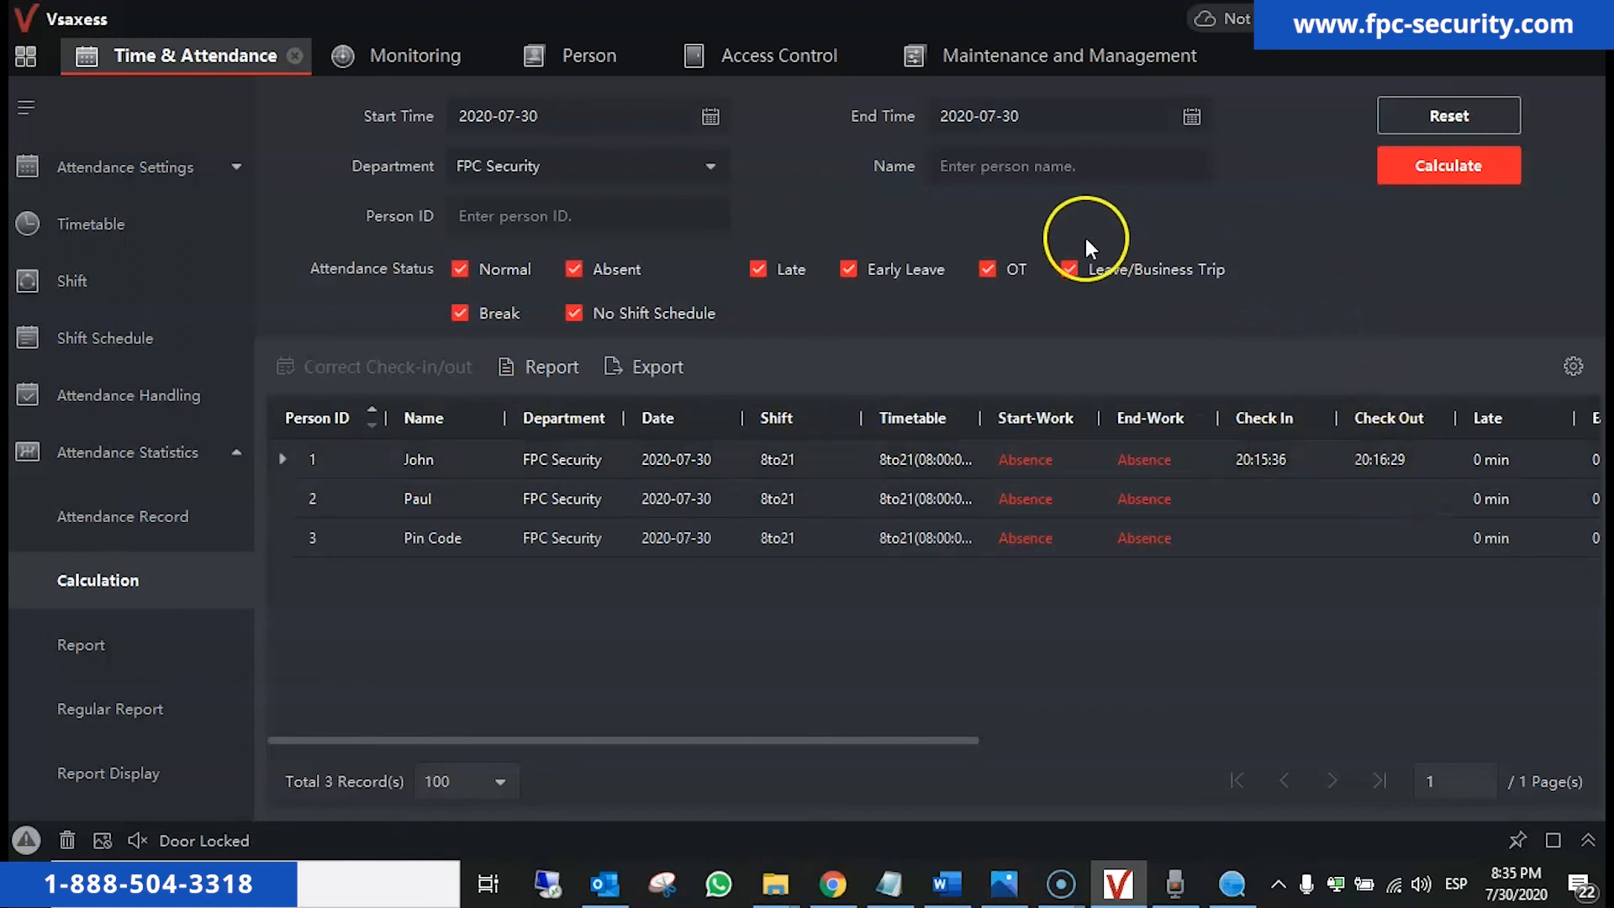
pyautogui.click(553, 371)
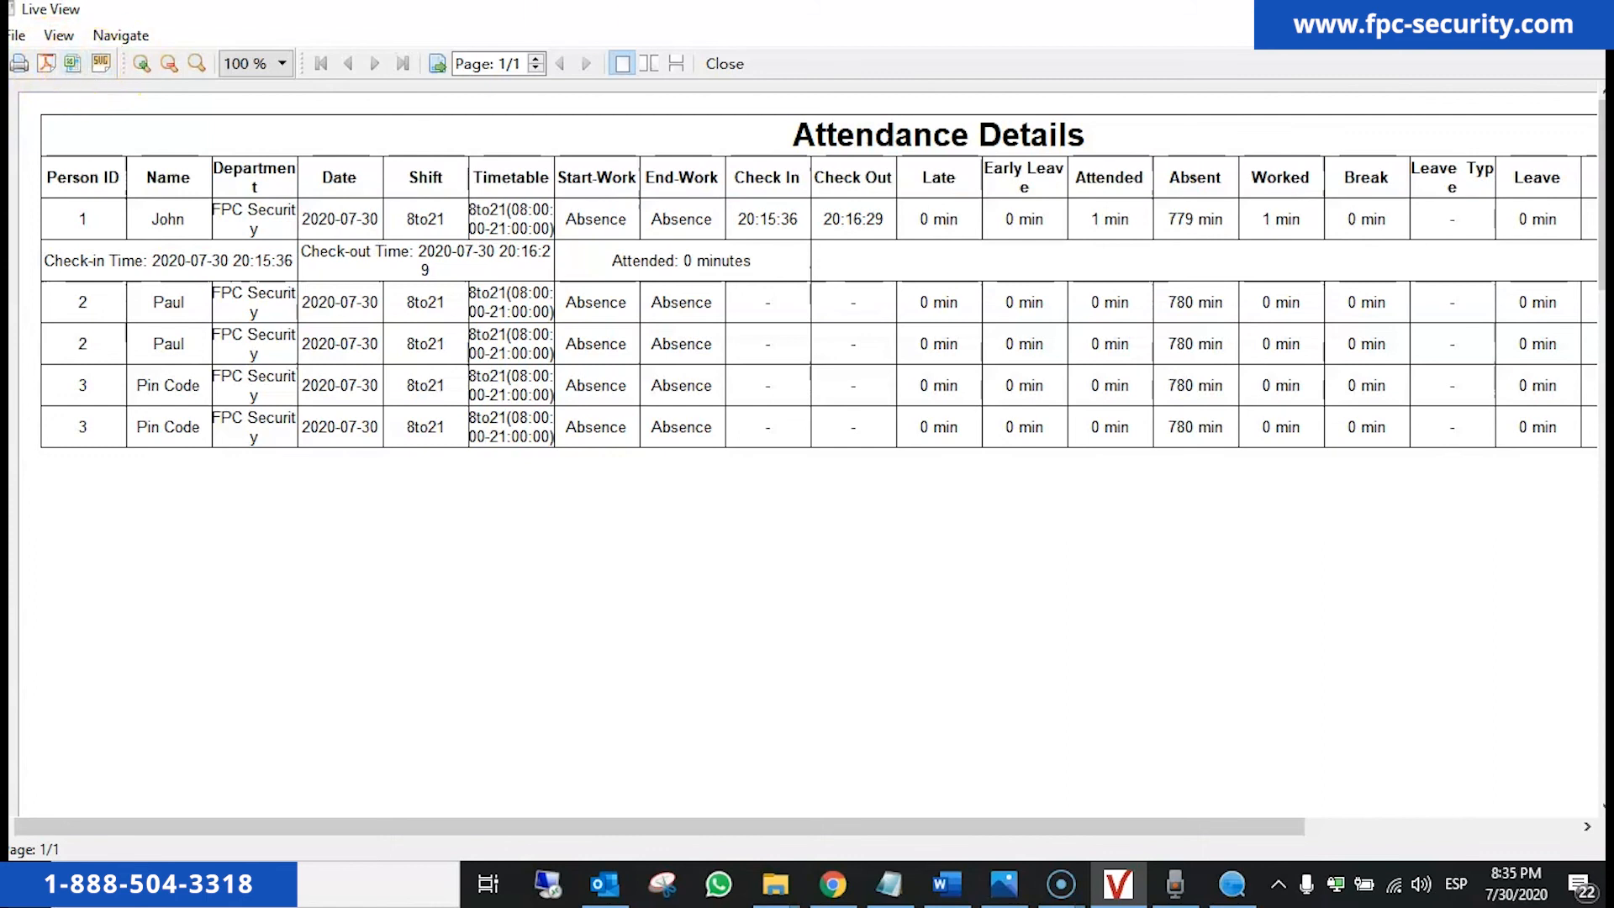
pyautogui.click(1585, 13)
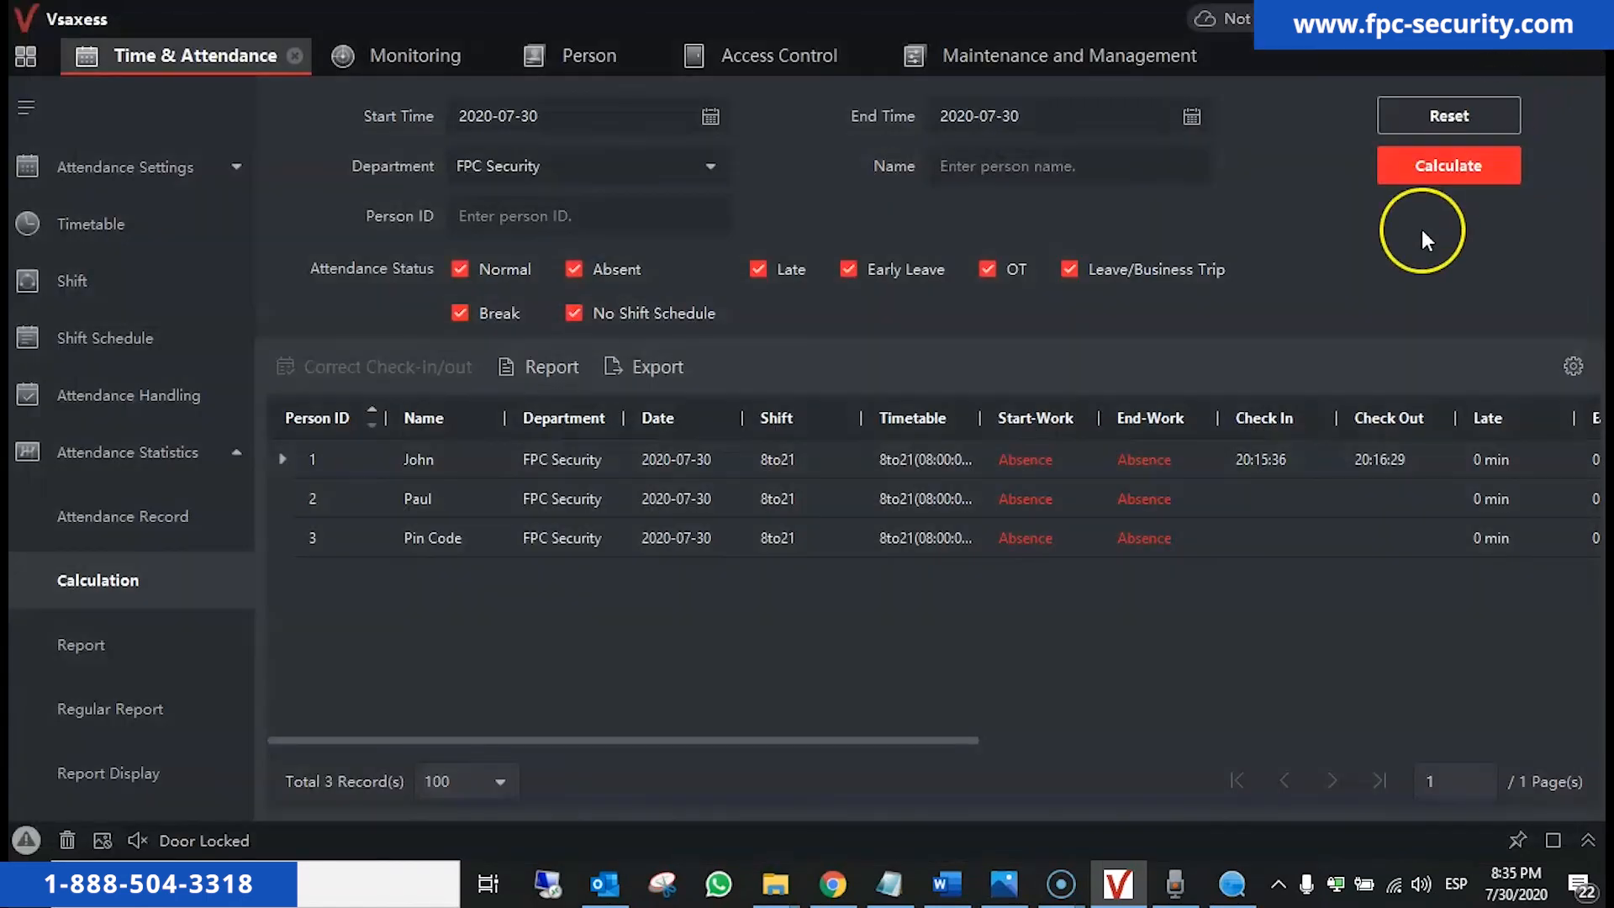
# - Generate and review the Daily attendance report for all three people on 2020-07-30
pyautogui.click(170, 633)
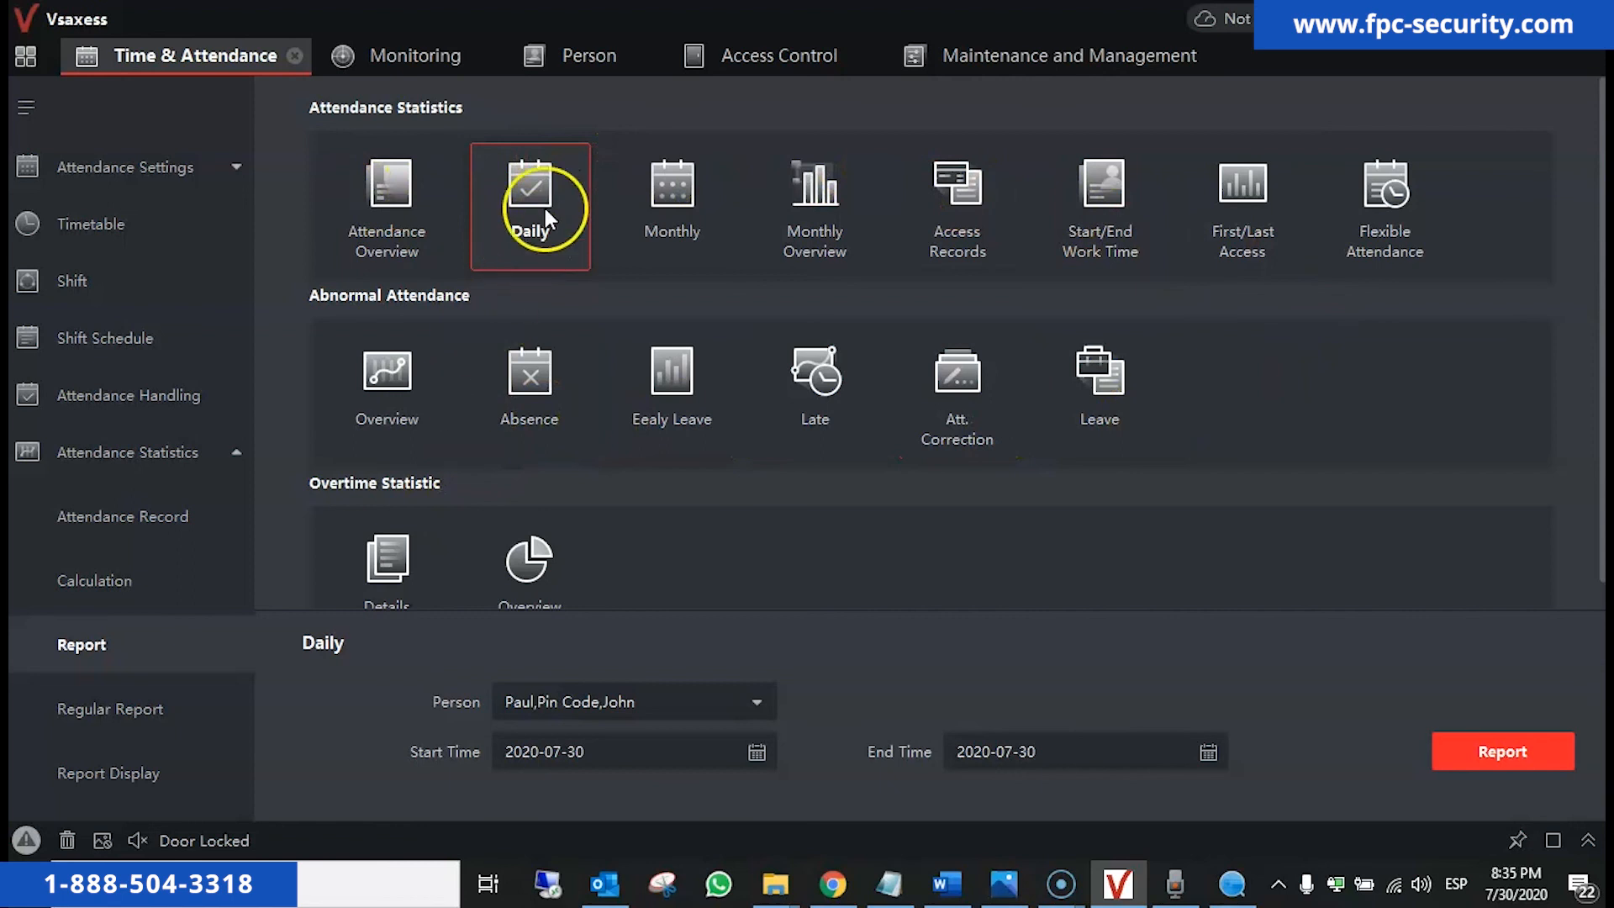
pyautogui.click(757, 702)
pyautogui.click(916, 598)
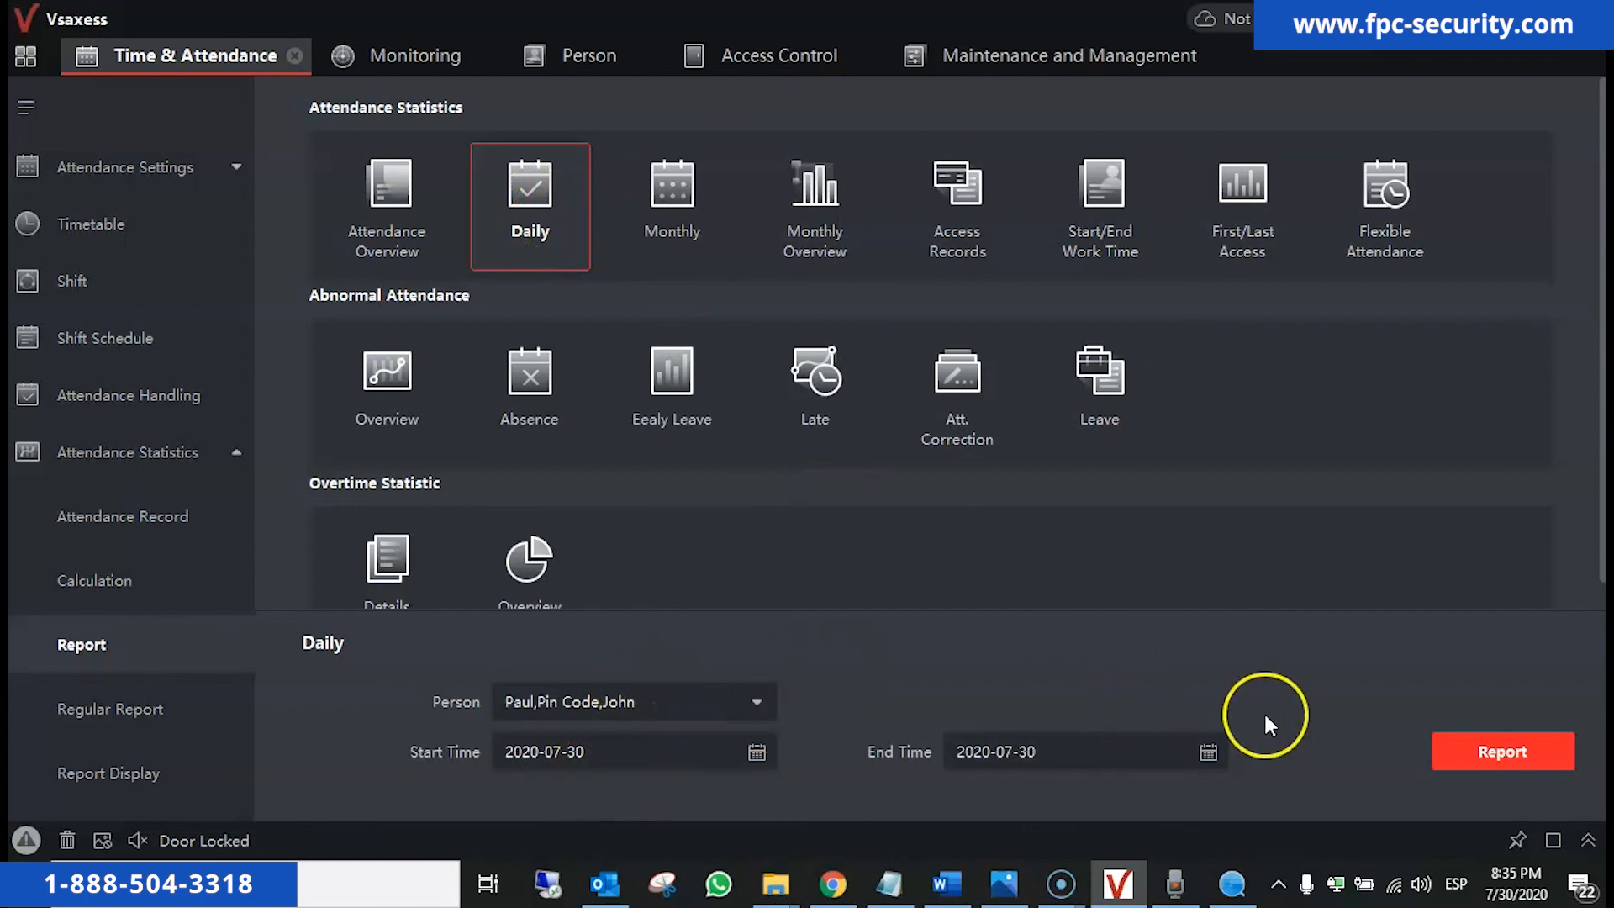
pyautogui.click(1542, 750)
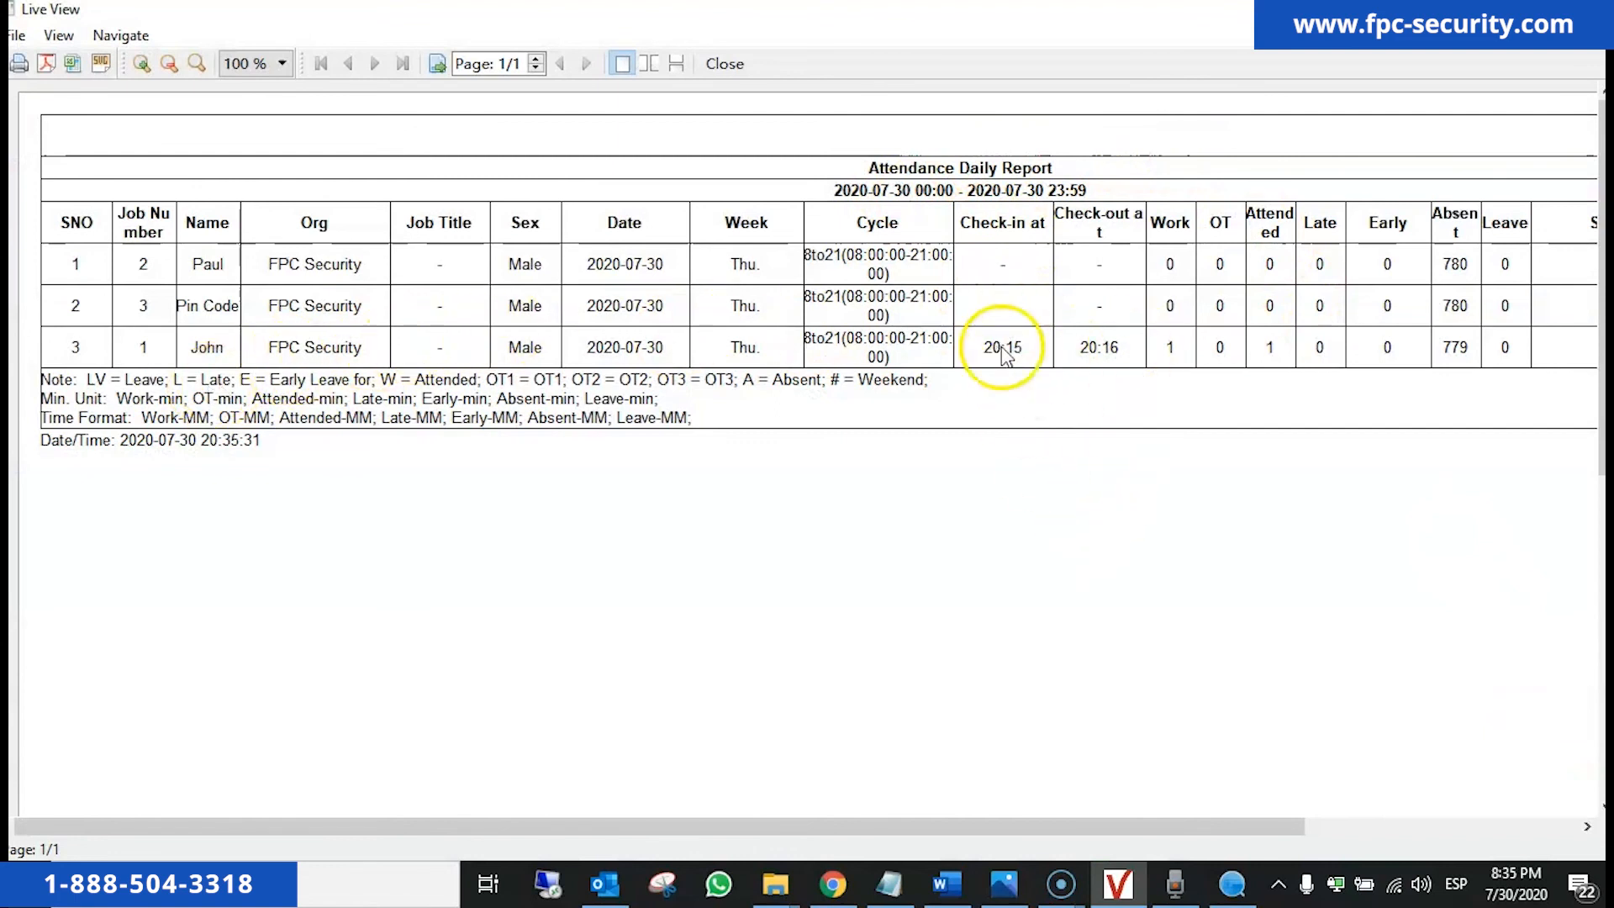
pyautogui.moveTo(1092, 826)
pyautogui.mouseDown()
pyautogui.moveTo(1366, 826)
pyautogui.moveTo(1087, 826)
pyautogui.mouseUp()
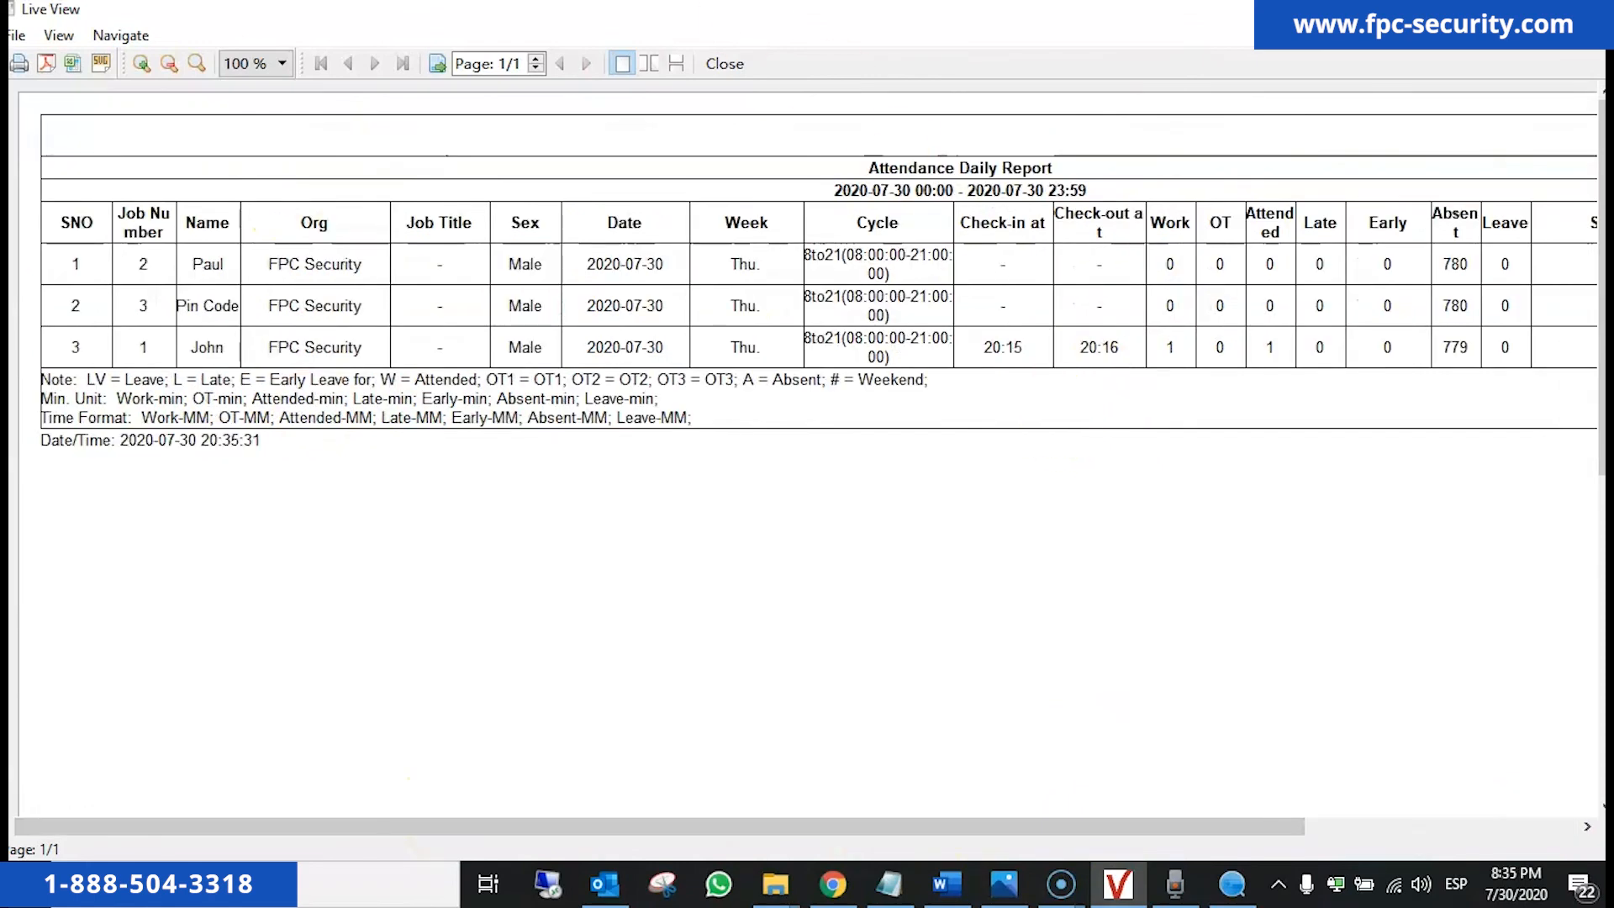
pyautogui.click(725, 63)
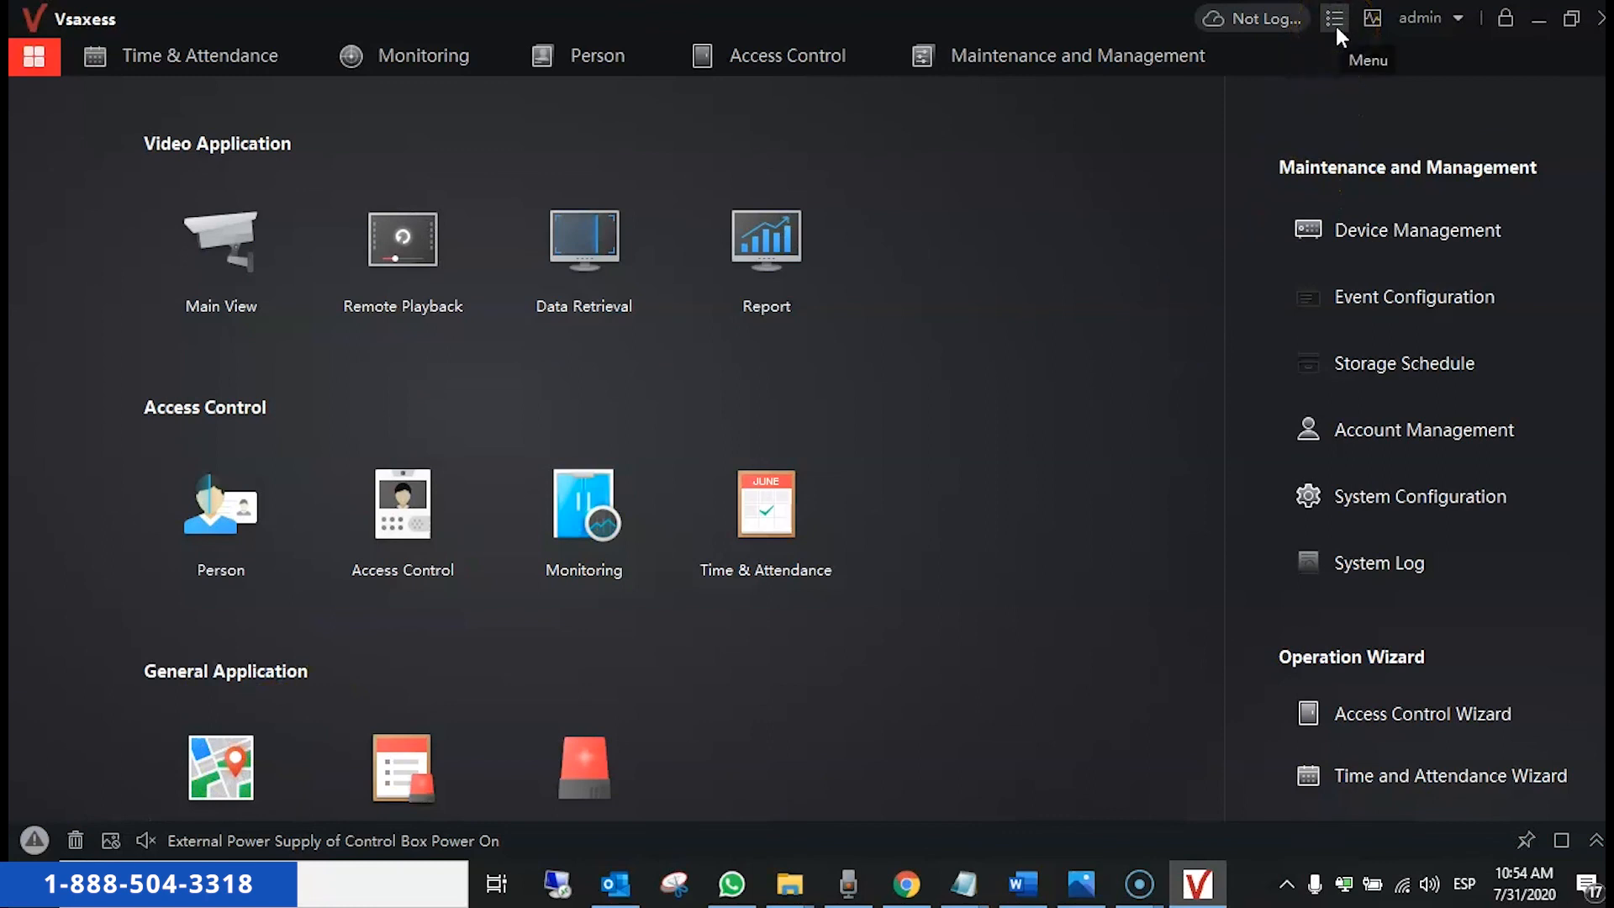
# - Export the configuration file to the Desktop as 'backup VSAXESS 7-31-'
pyautogui.click(1335, 23)
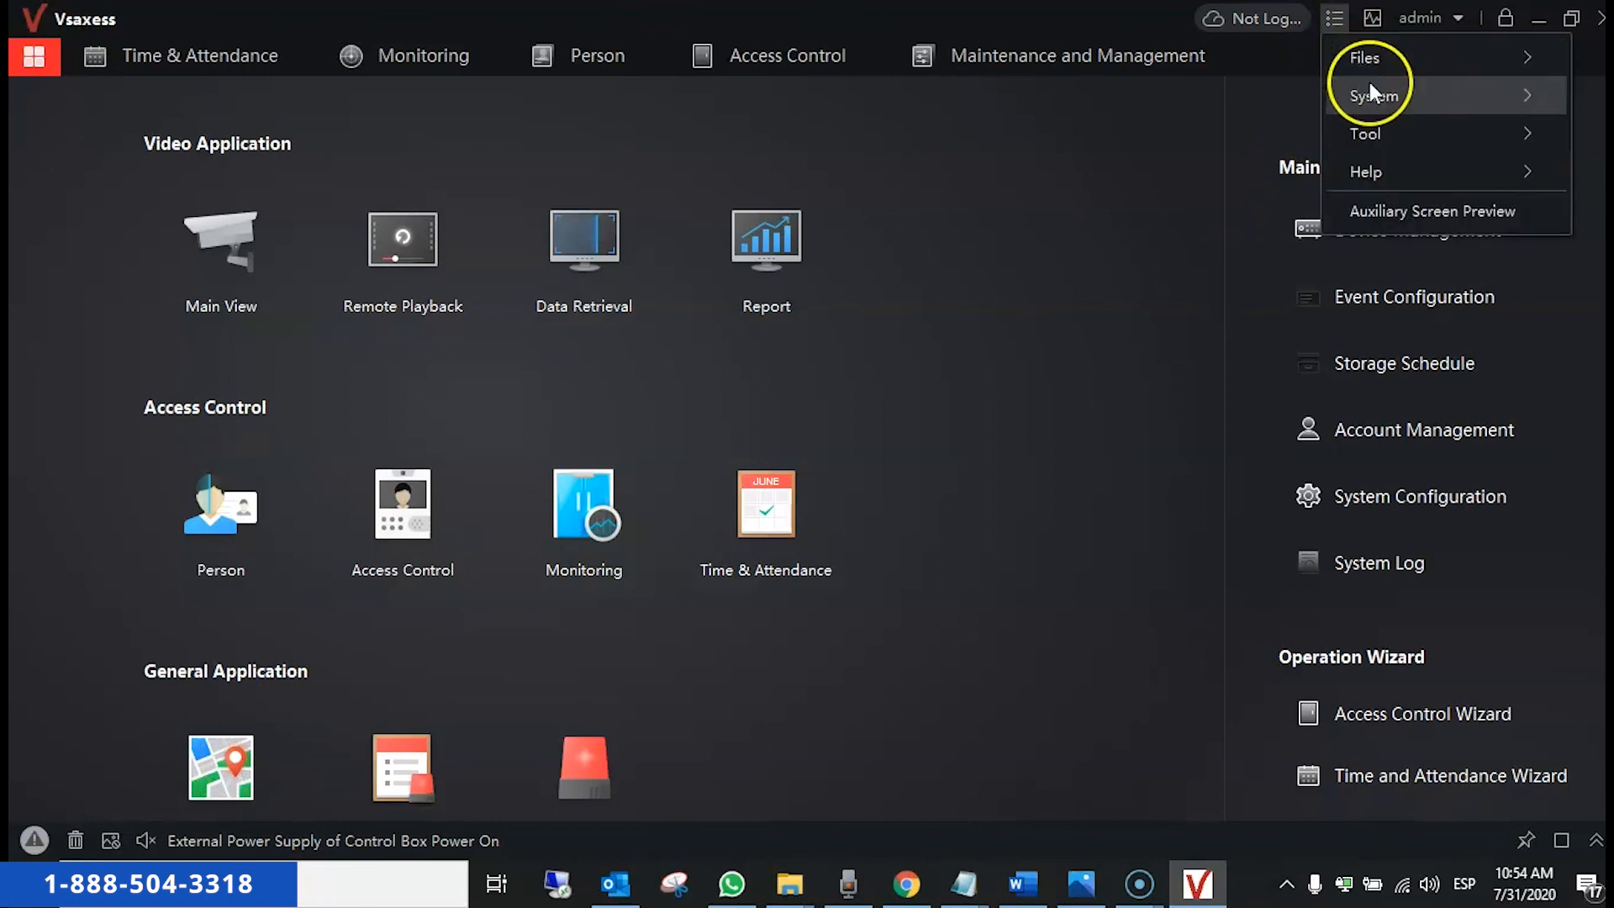
pyautogui.moveTo(1370, 94)
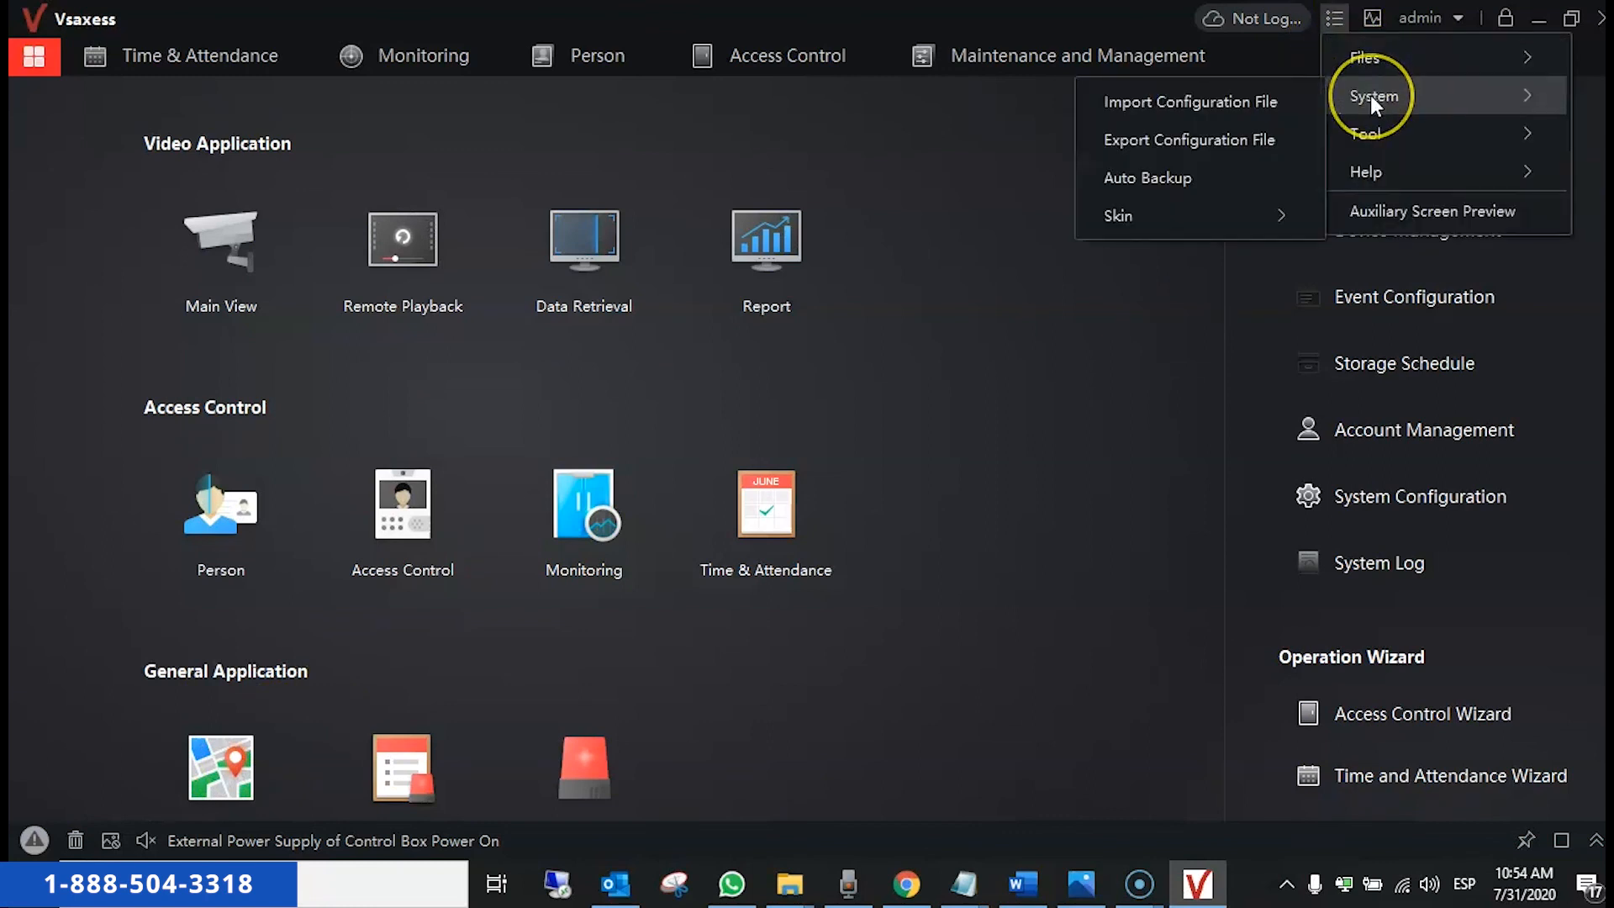
pyautogui.click(1220, 142)
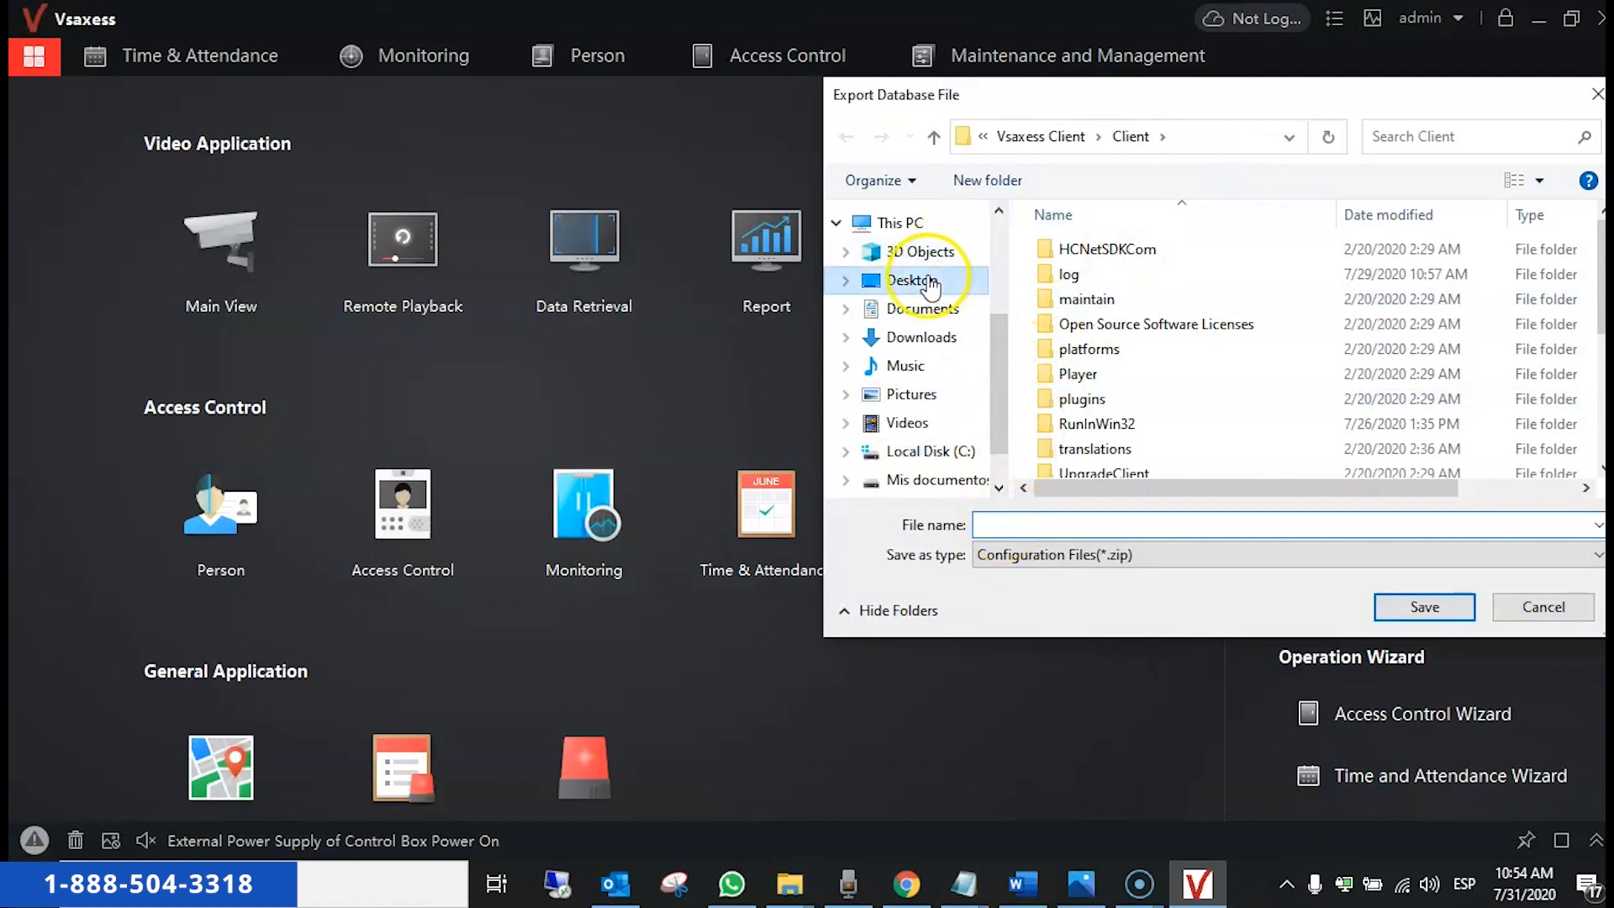
pyautogui.click(929, 284)
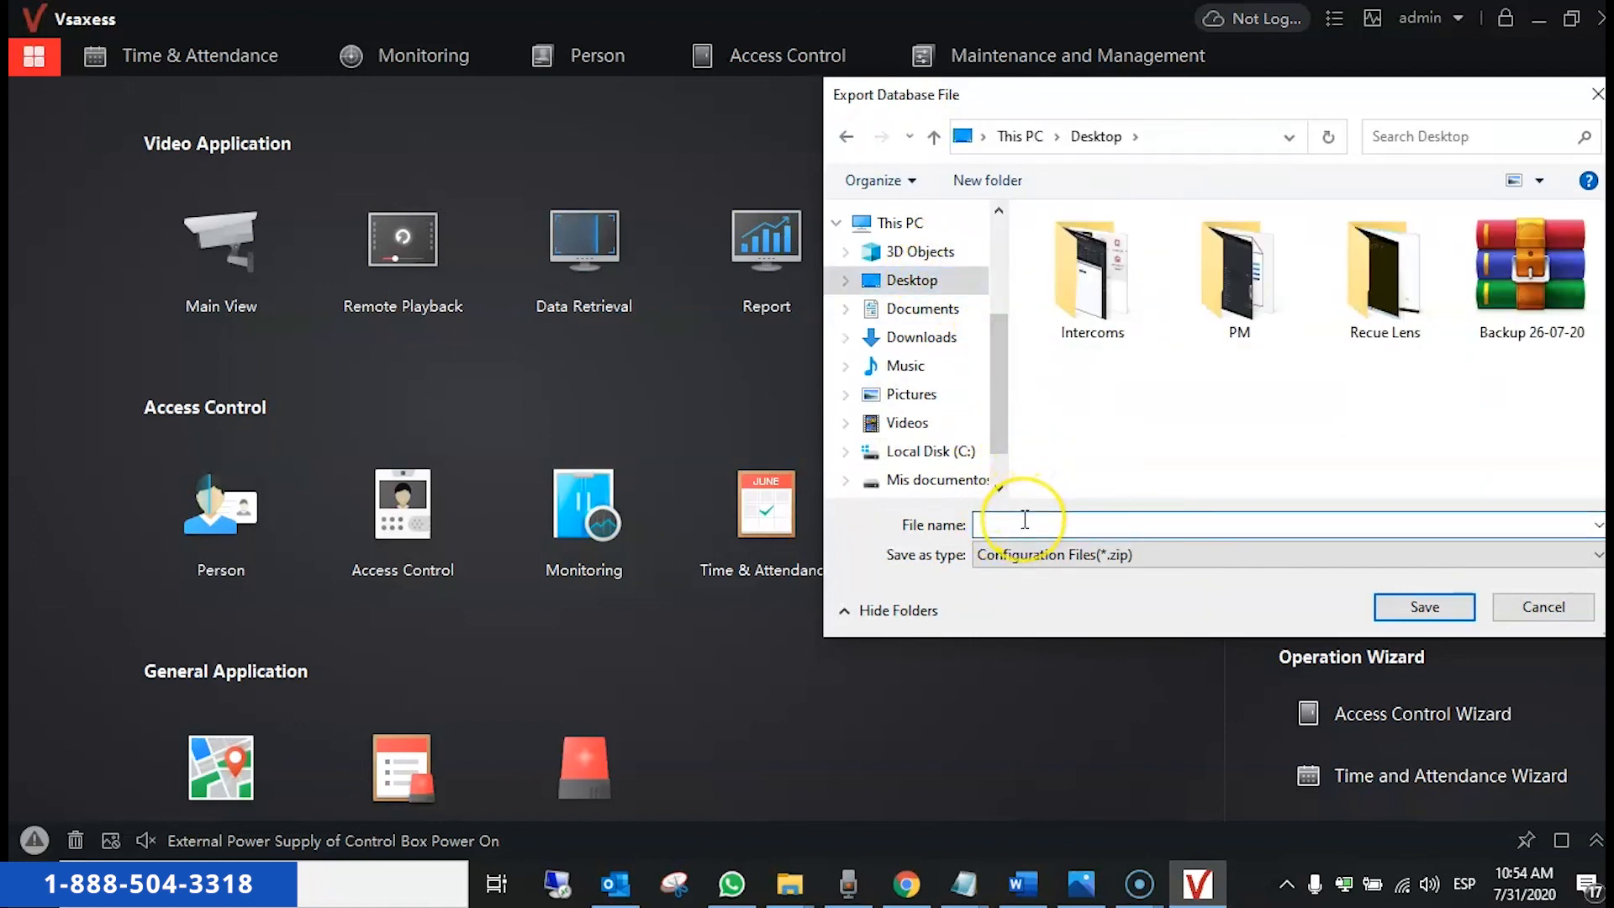
pyautogui.write('bac')
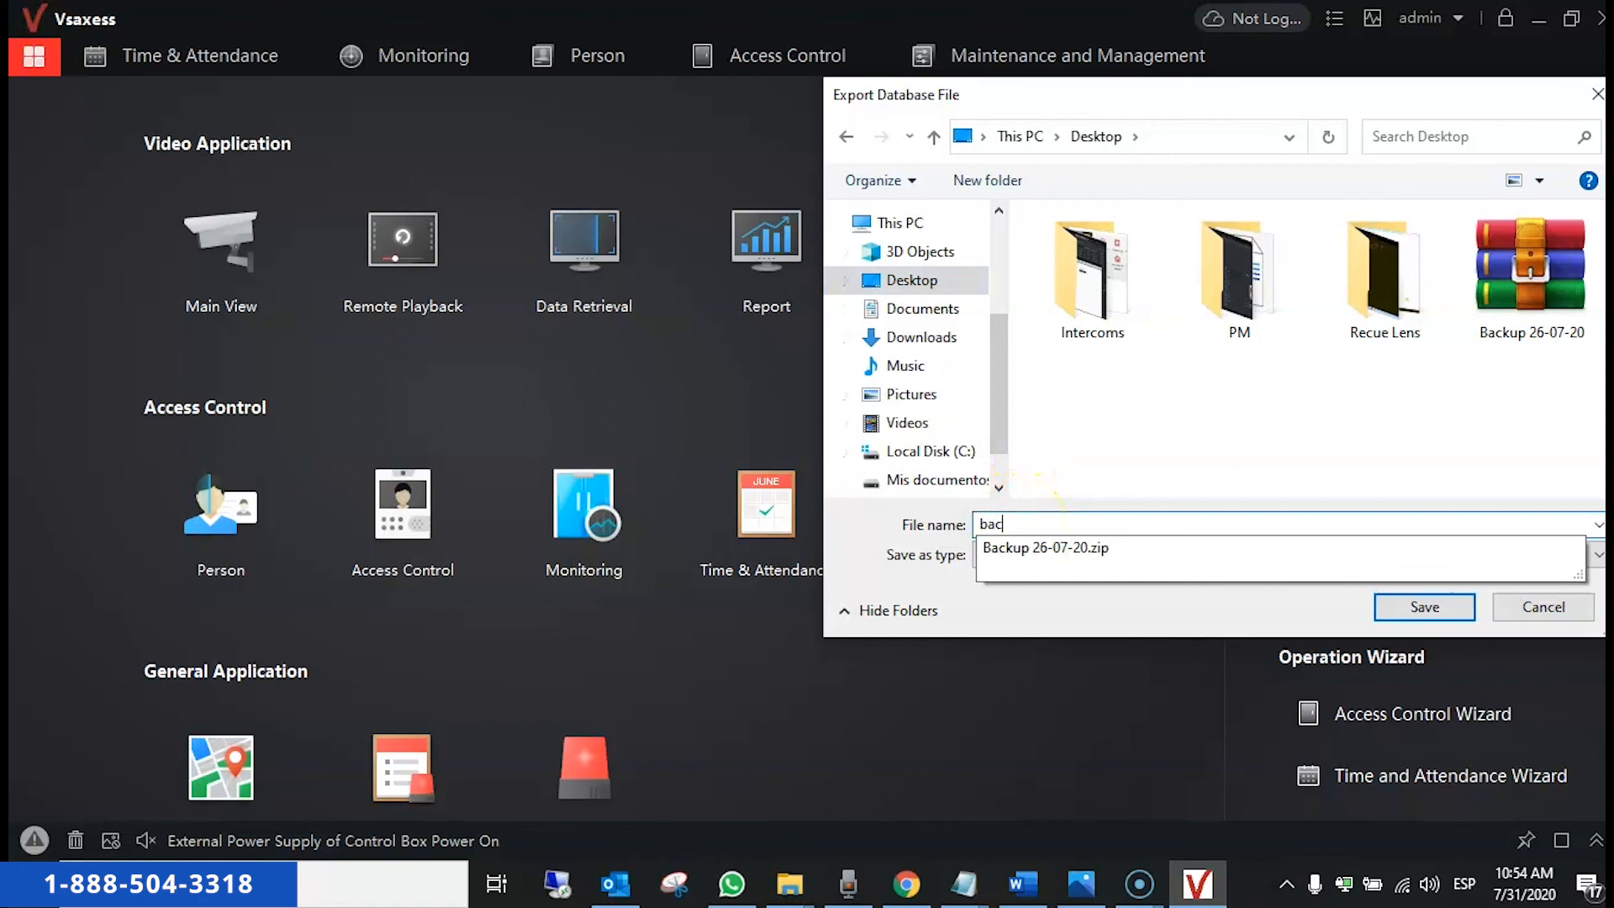
pyautogui.write('kup VSAXESS')
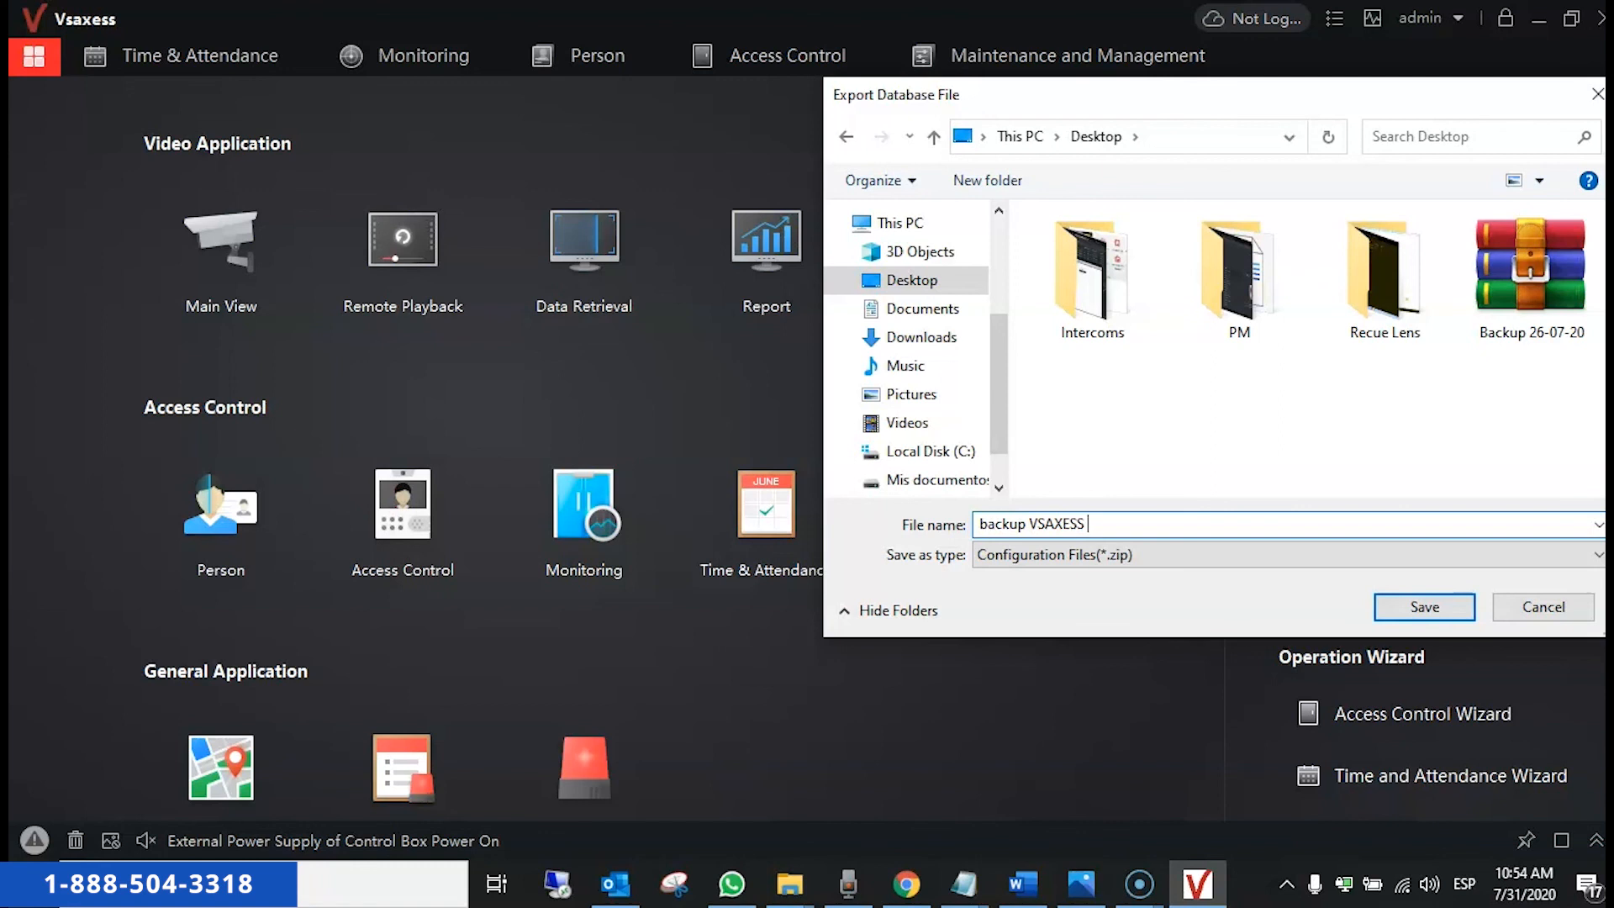
pyautogui.write(' 7-31-20')
pyautogui.click(1400, 607)
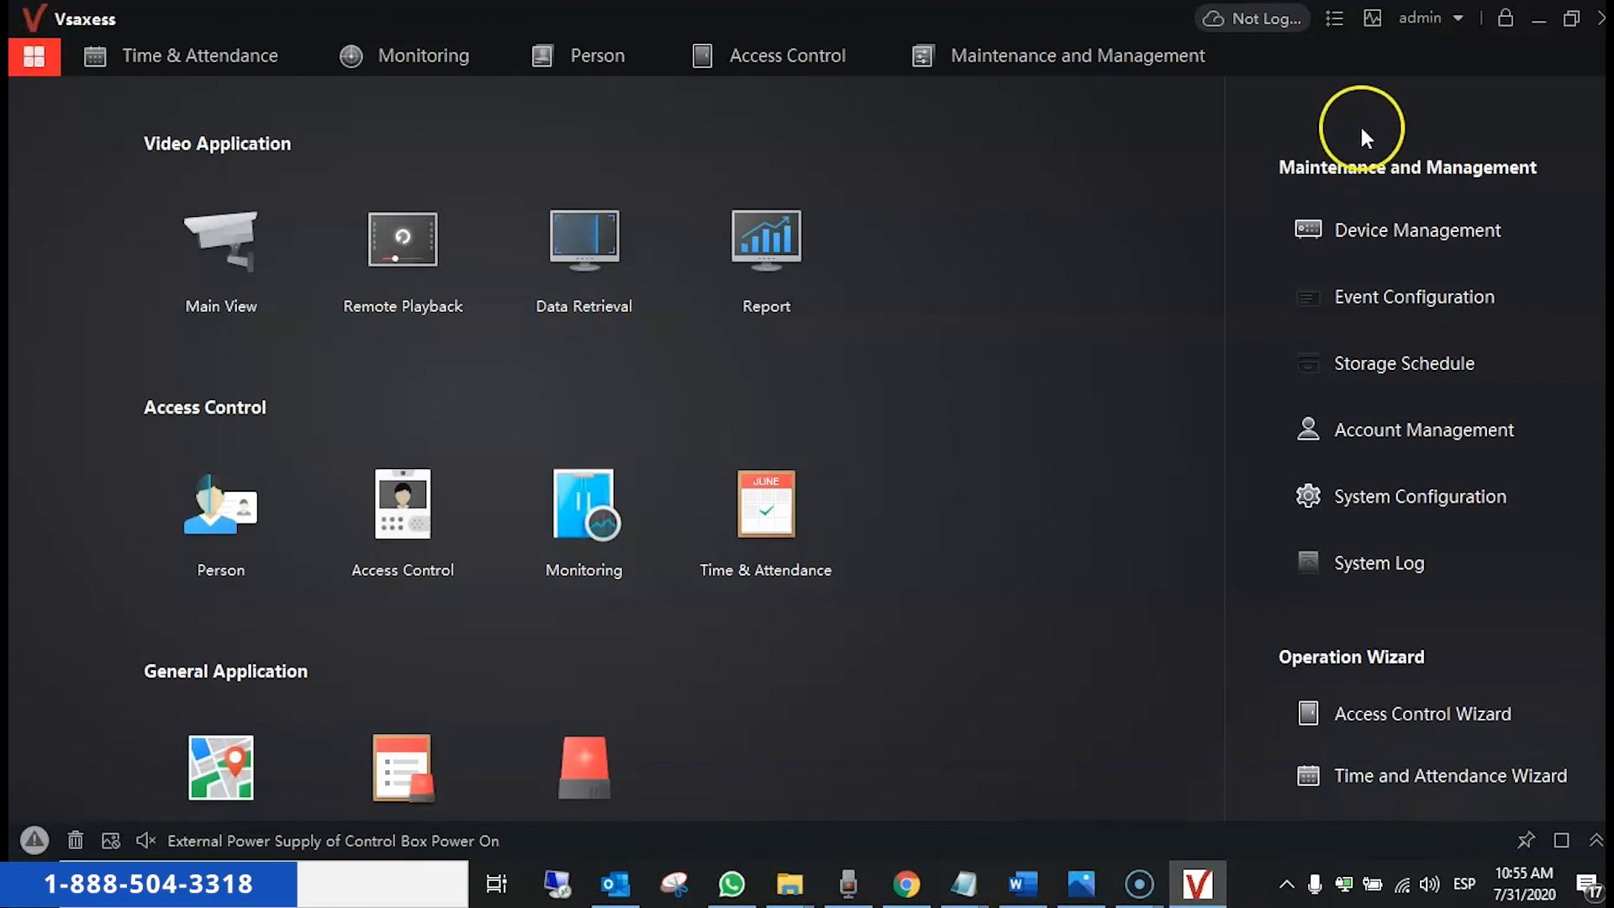
# - In the Auto Backup settings, set the daily backup time to 21:00
pyautogui.click(1334, 20)
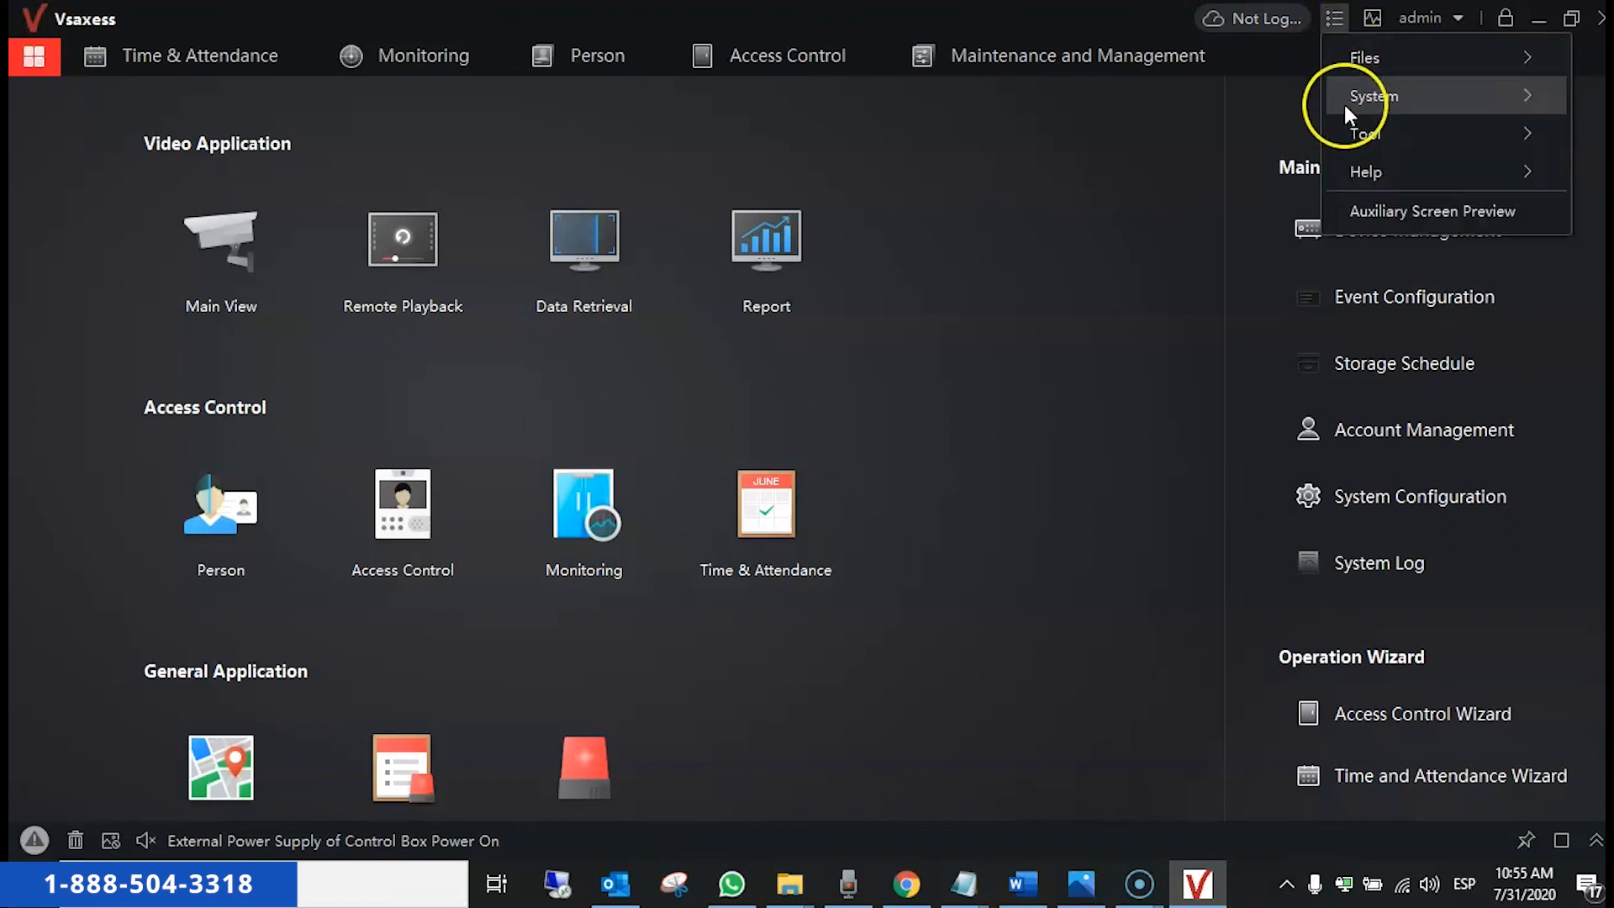
pyautogui.moveTo(1346, 106)
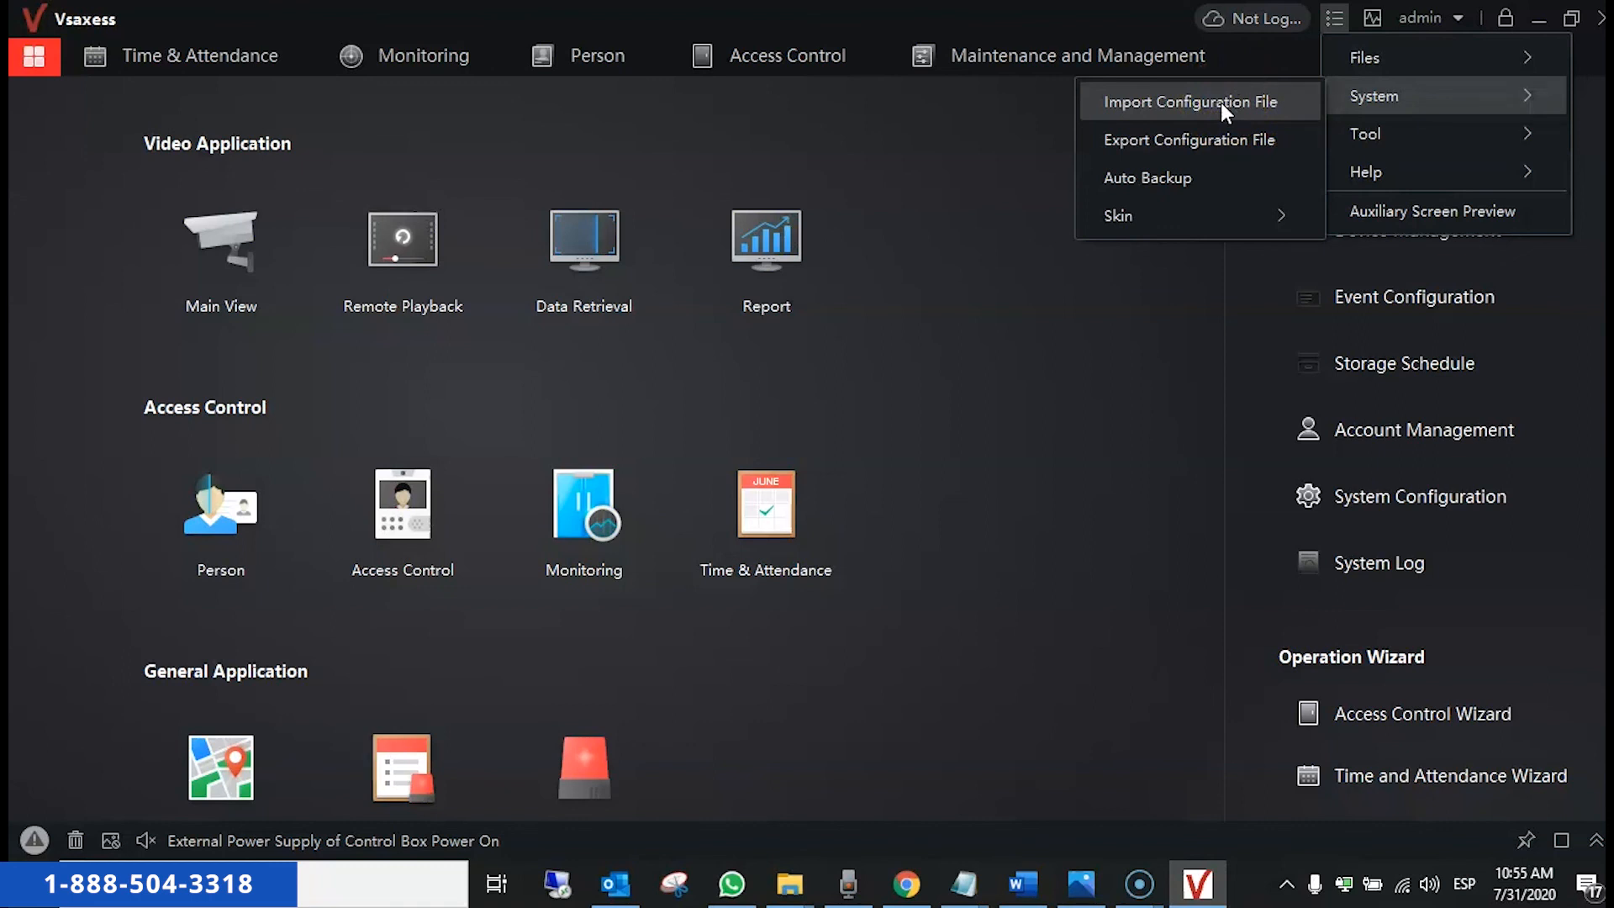
pyautogui.click(1340, 93)
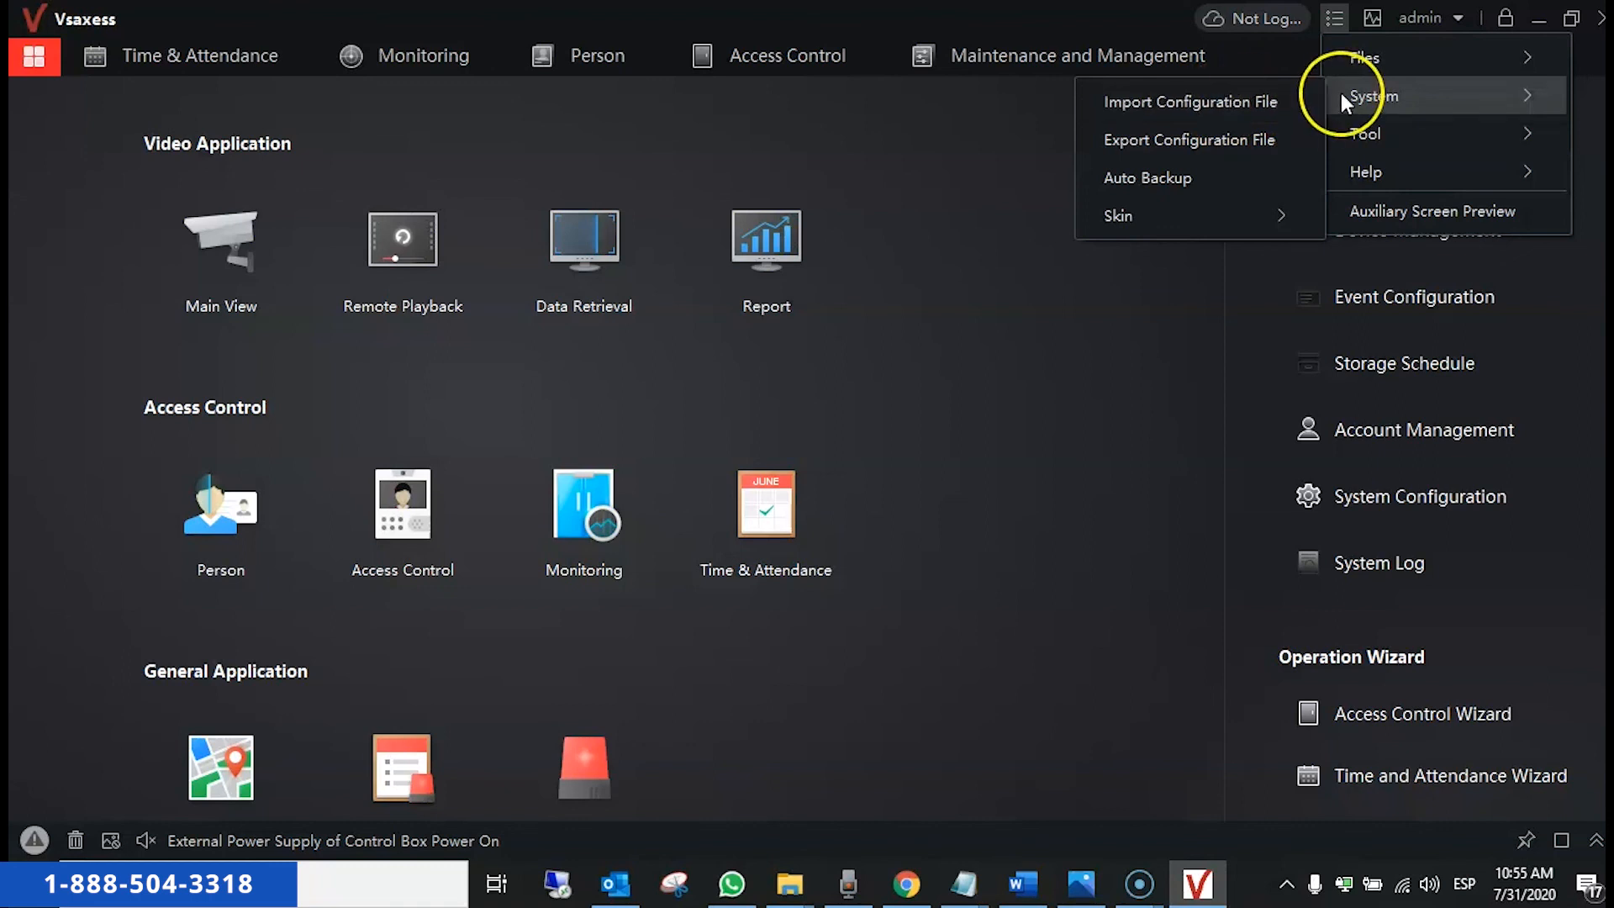
pyautogui.moveTo(1365, 94)
pyautogui.click(1152, 179)
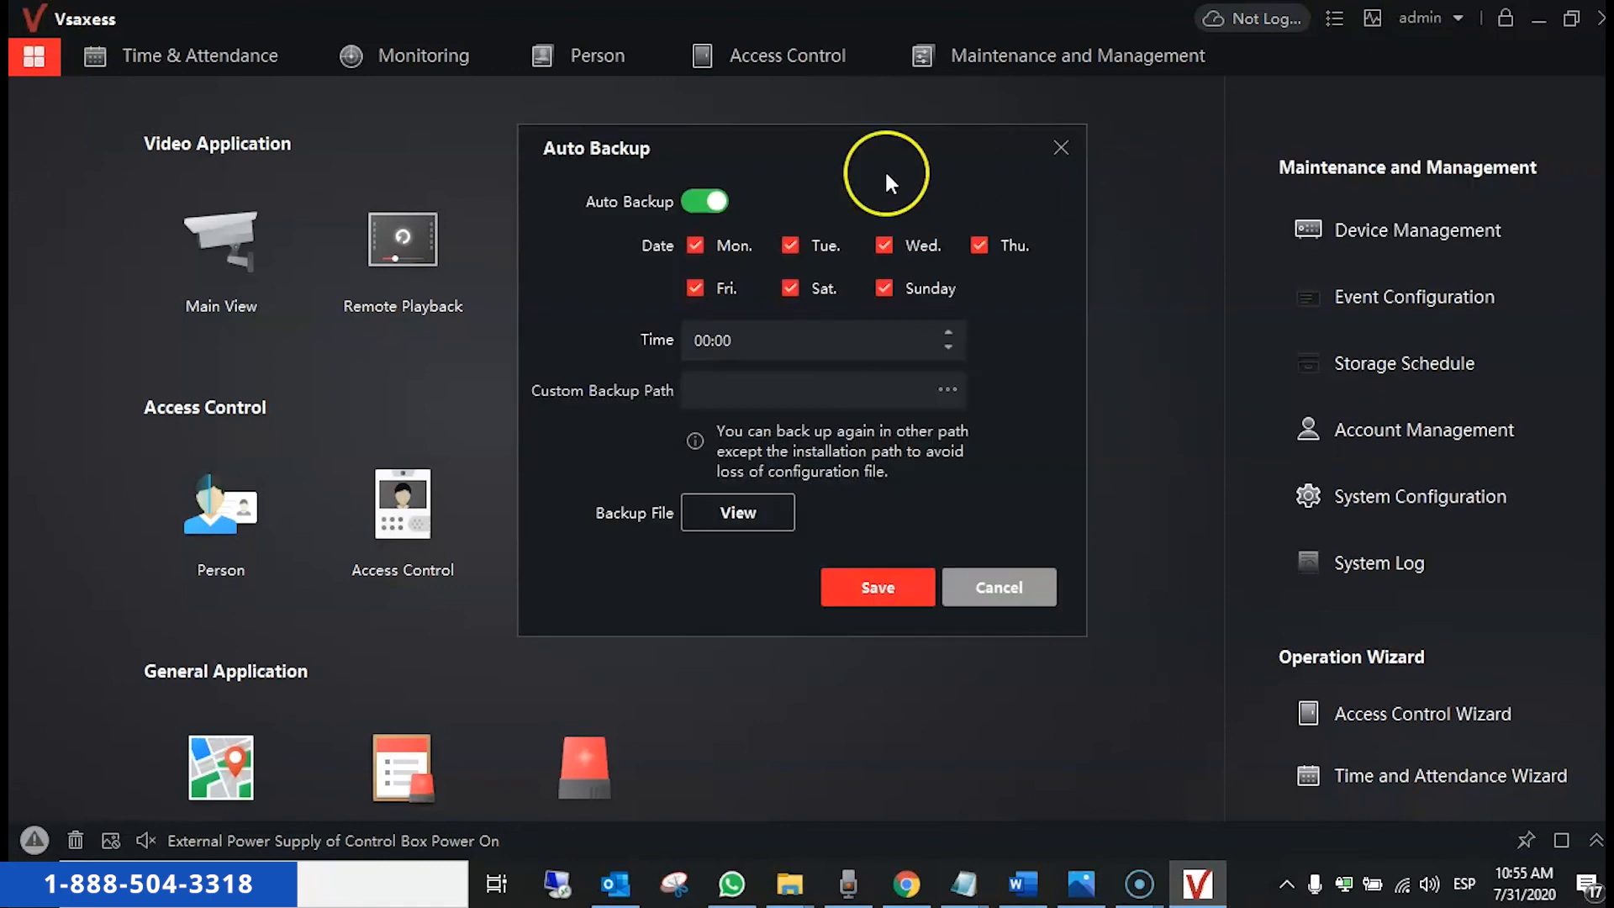
pyautogui.click(916, 342)
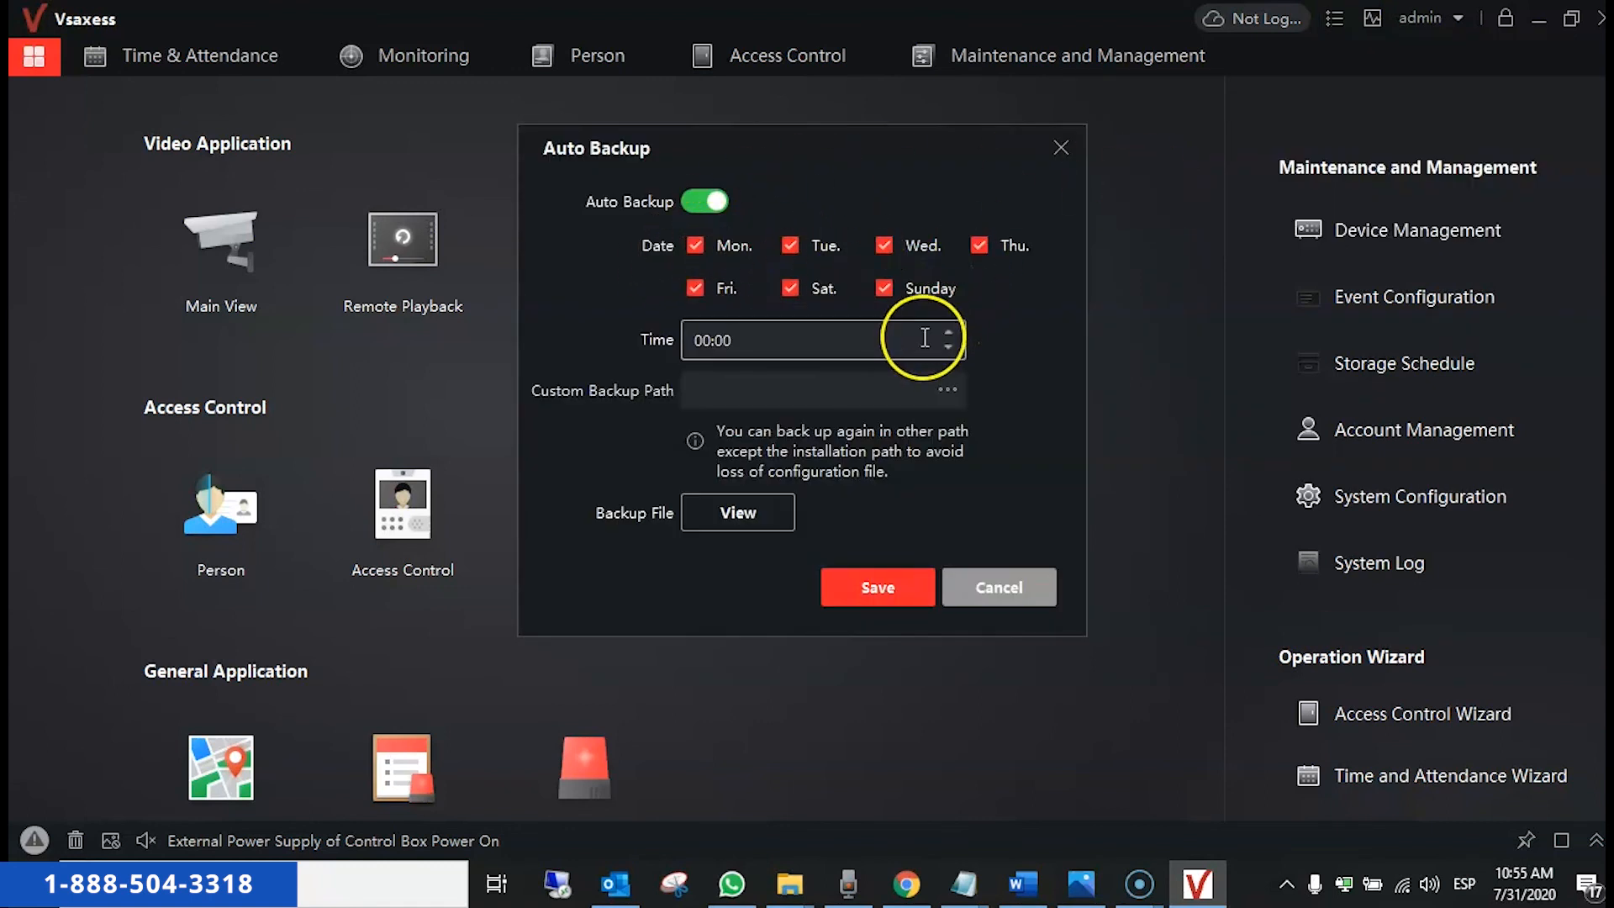
pyautogui.click(881, 339)
pyautogui.click(712, 342)
pyautogui.press('BackSpace')
pyautogui.press('BackSpace')
pyautogui.write('21')
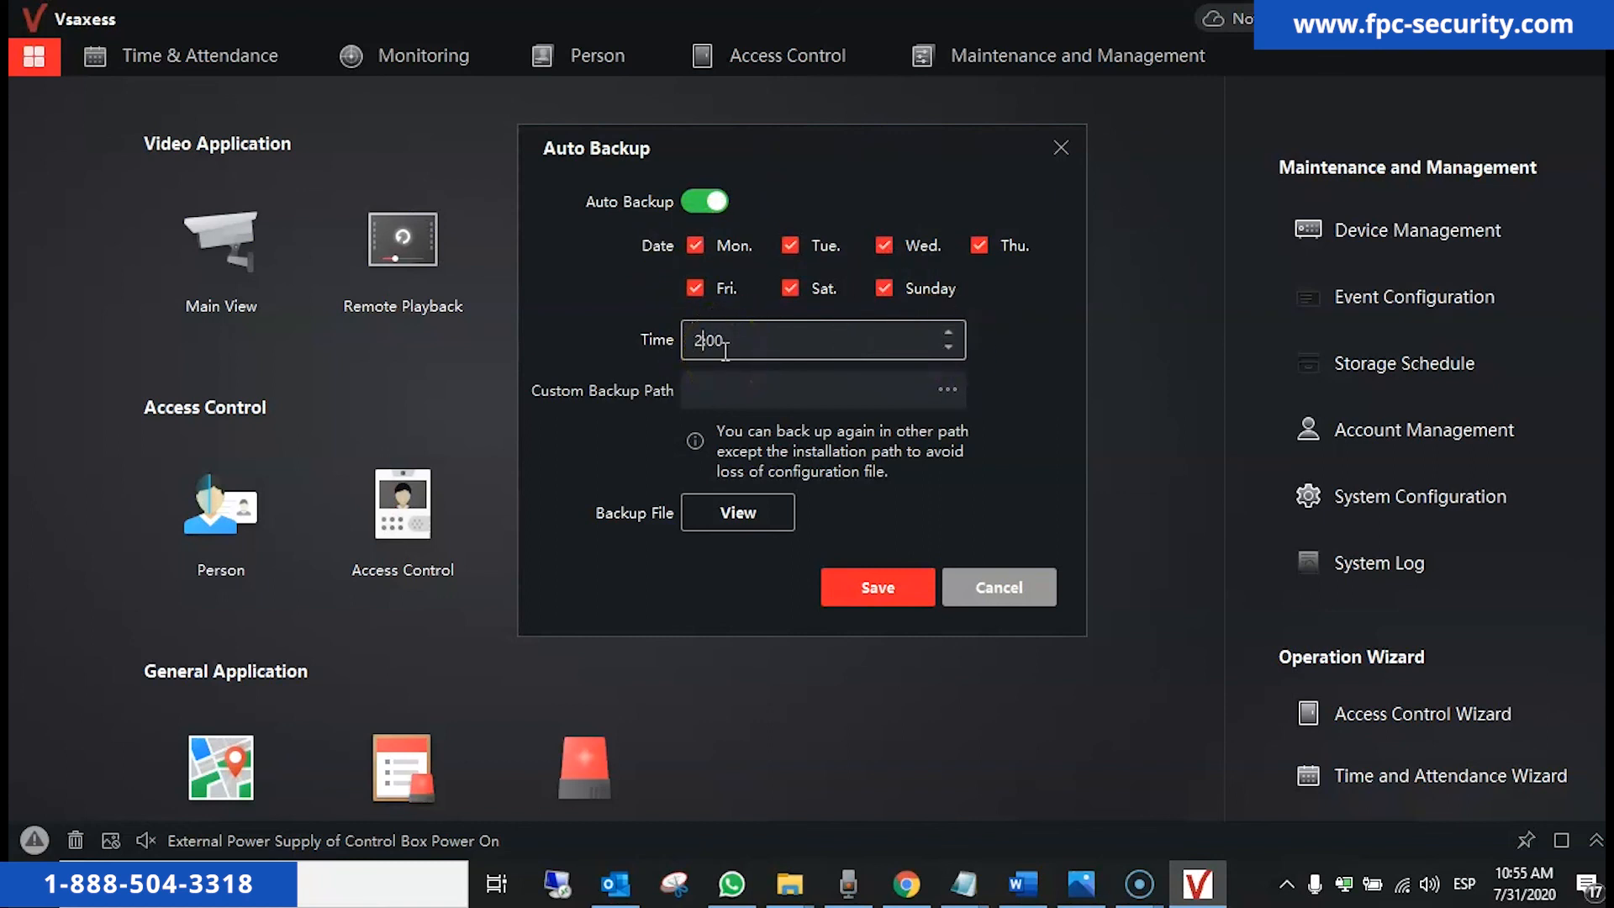
# - Set the custom backup path to the Desktop's VSAXESS Backups folder and save
pyautogui.click(740, 395)
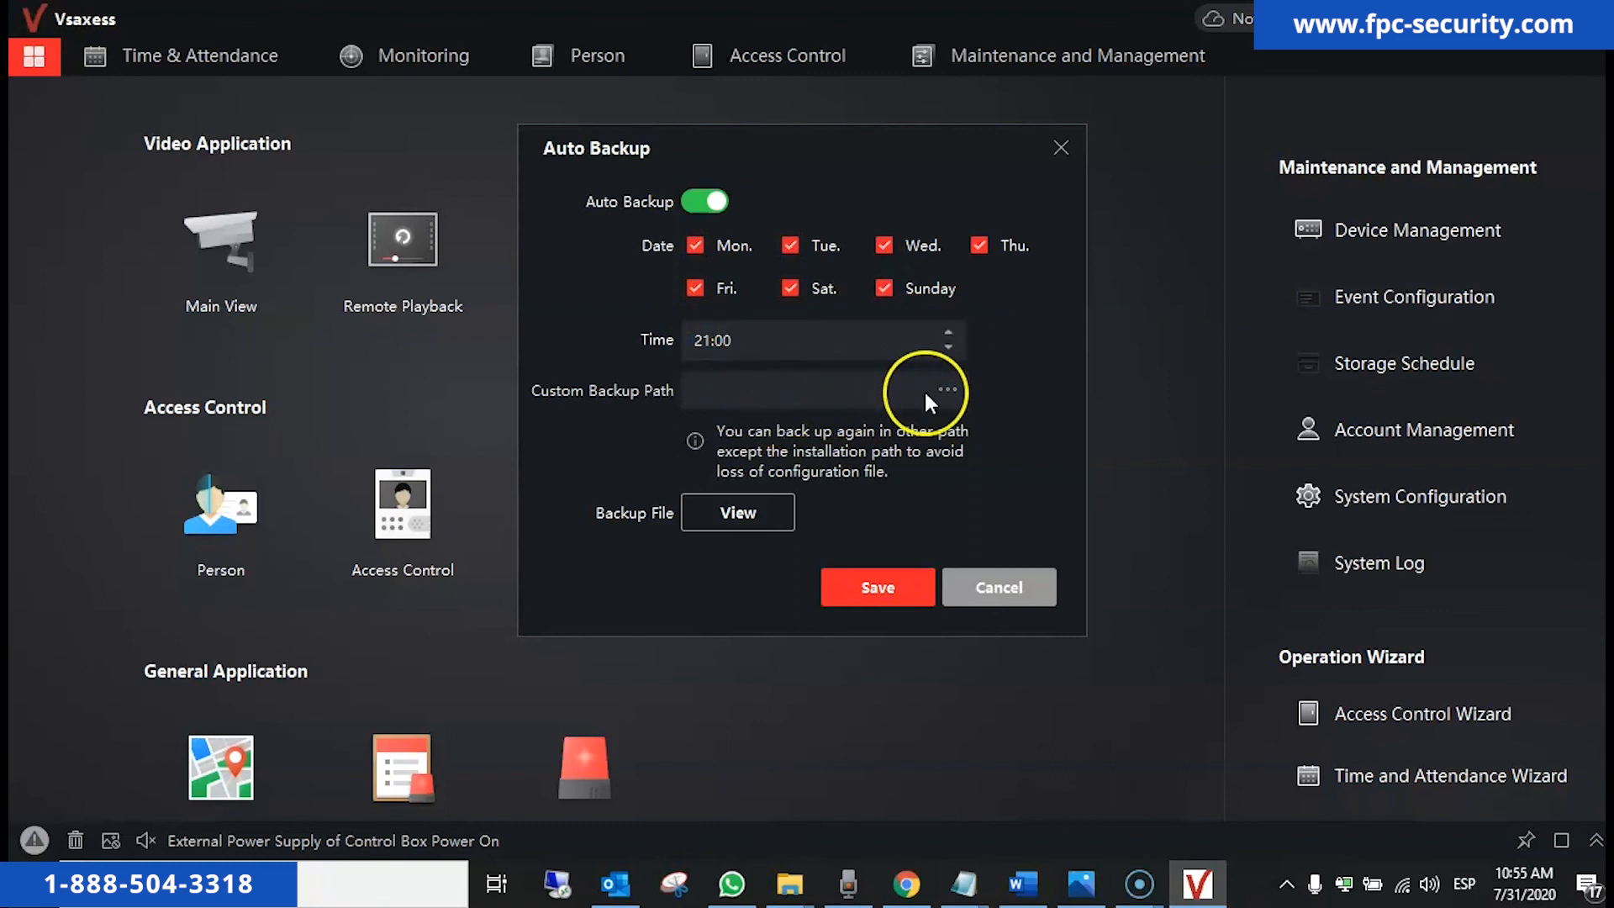
pyautogui.click(947, 389)
pyautogui.click(1164, 656)
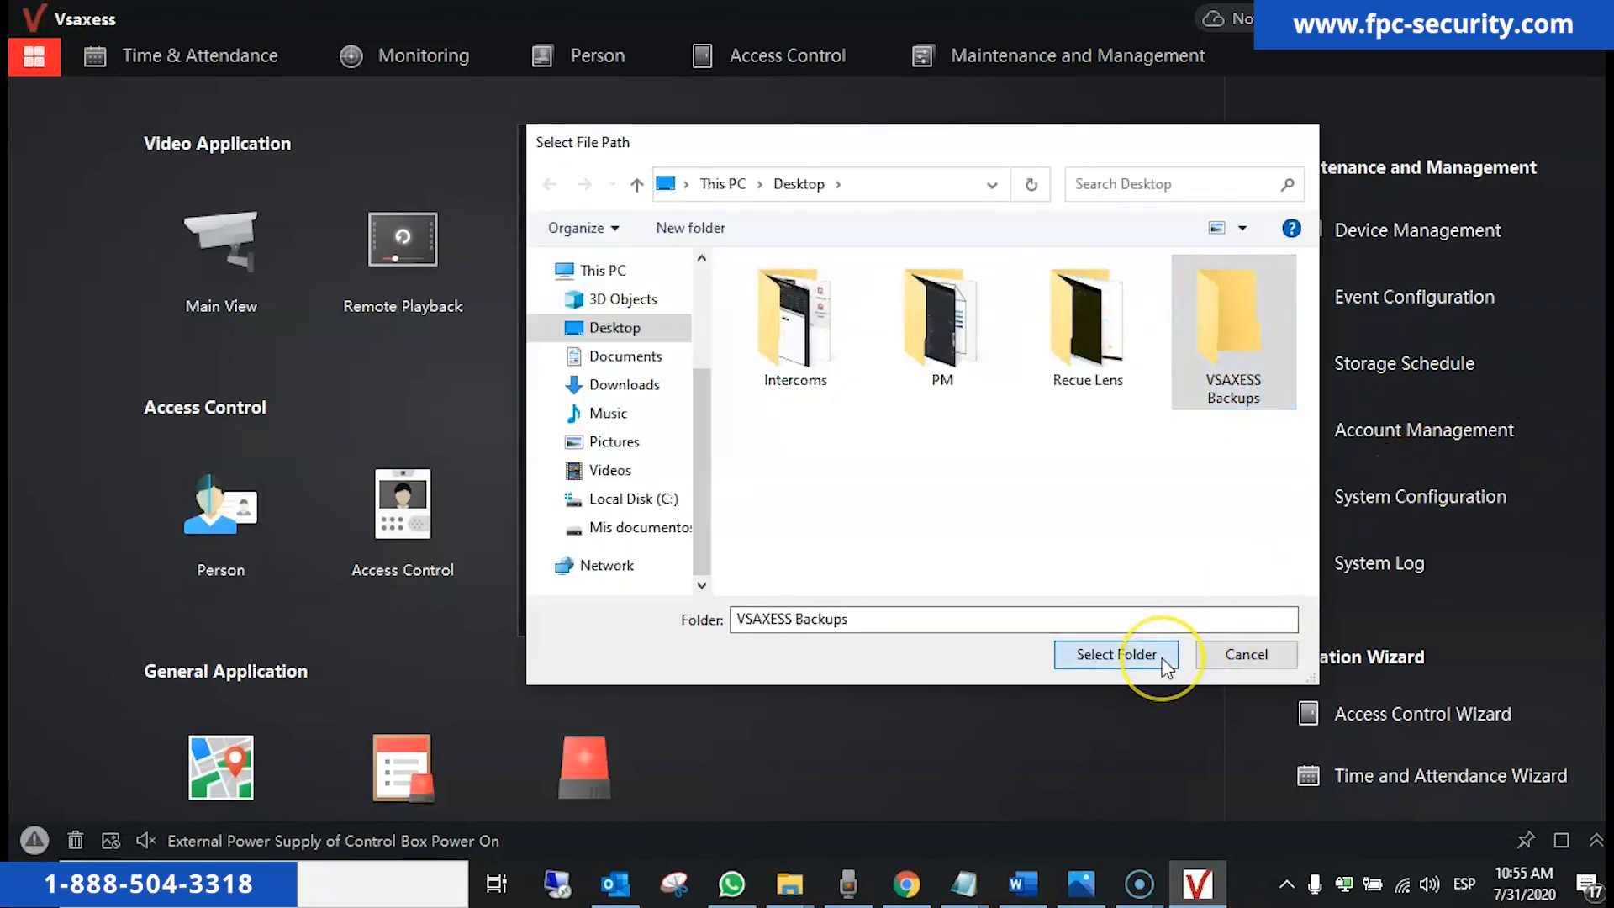
pyautogui.click(879, 589)
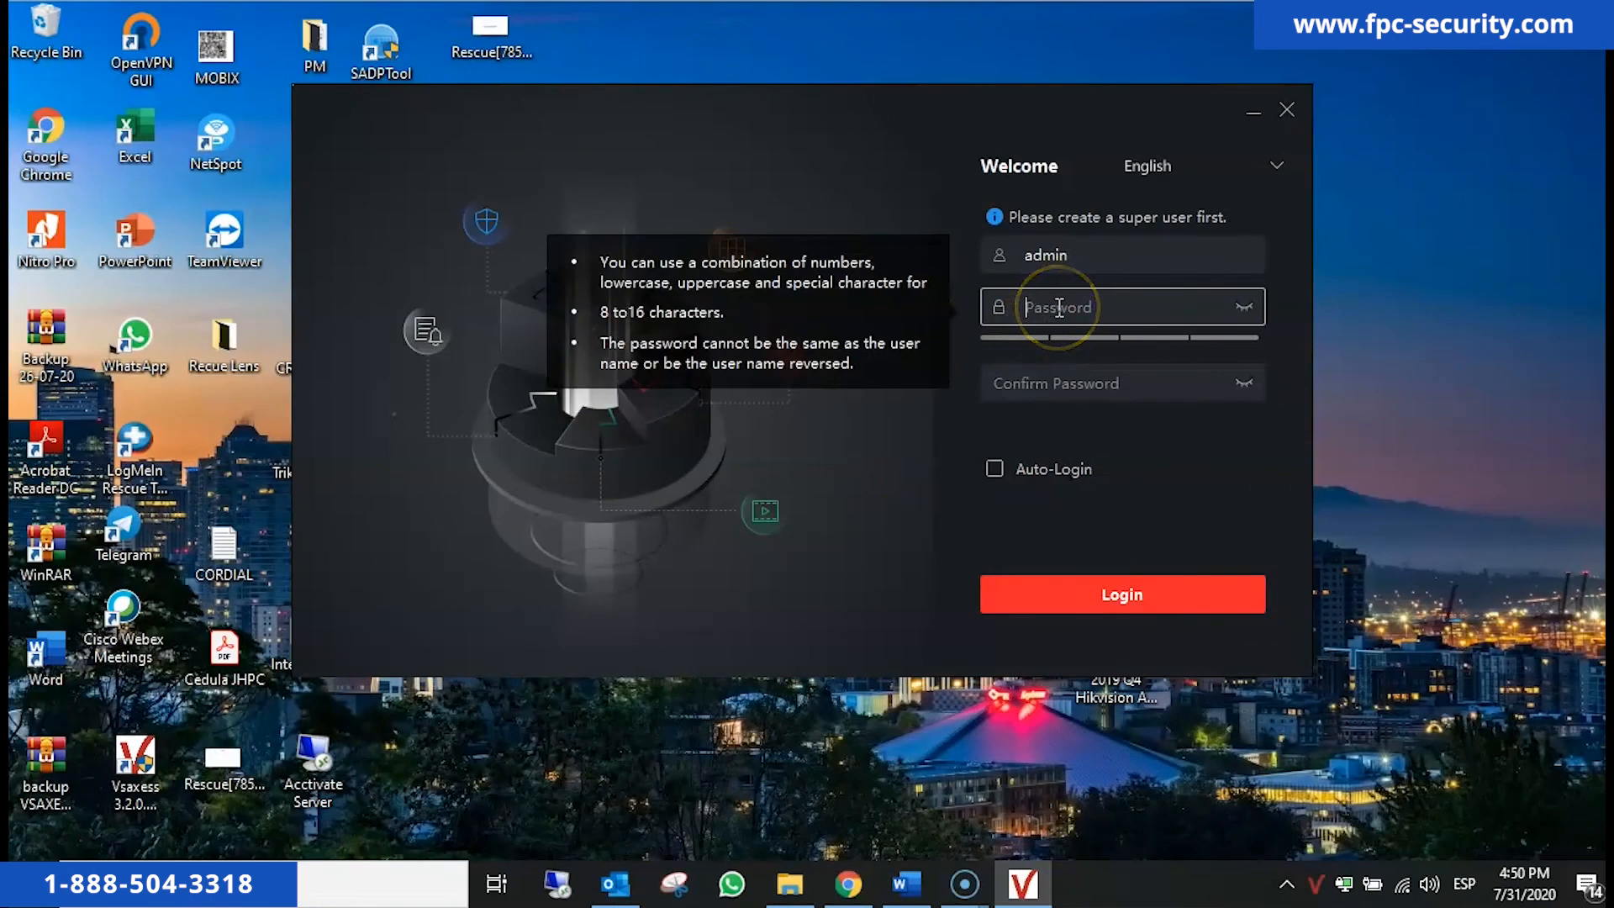
# - Enter a strong password for the admin super user, then go to Confirm Password
pyautogui.click(1165, 387)
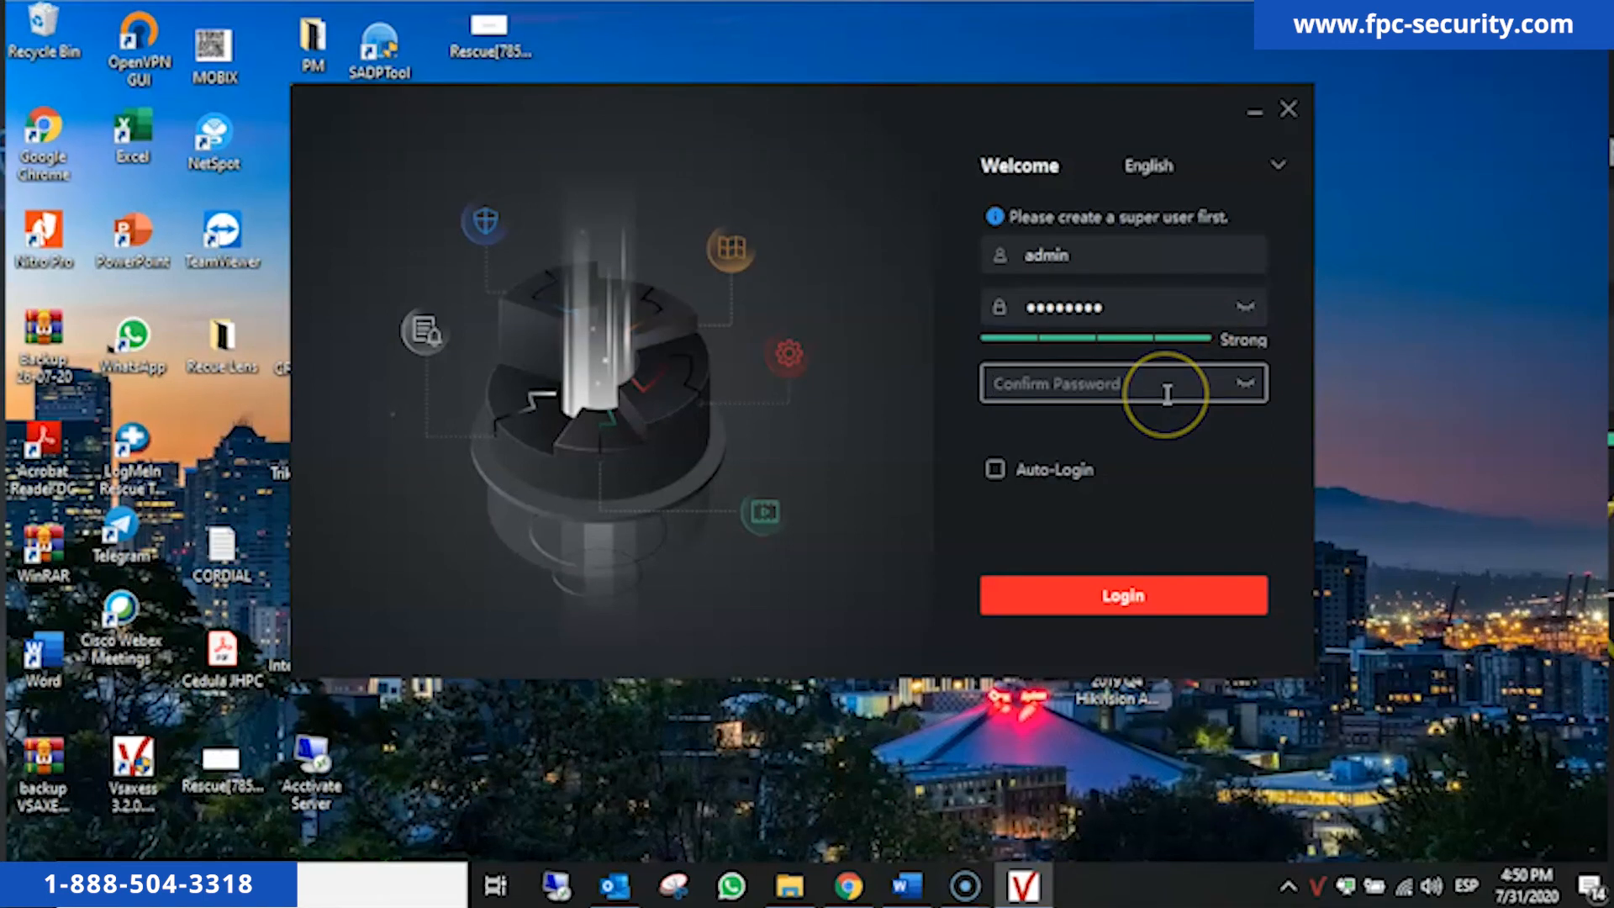
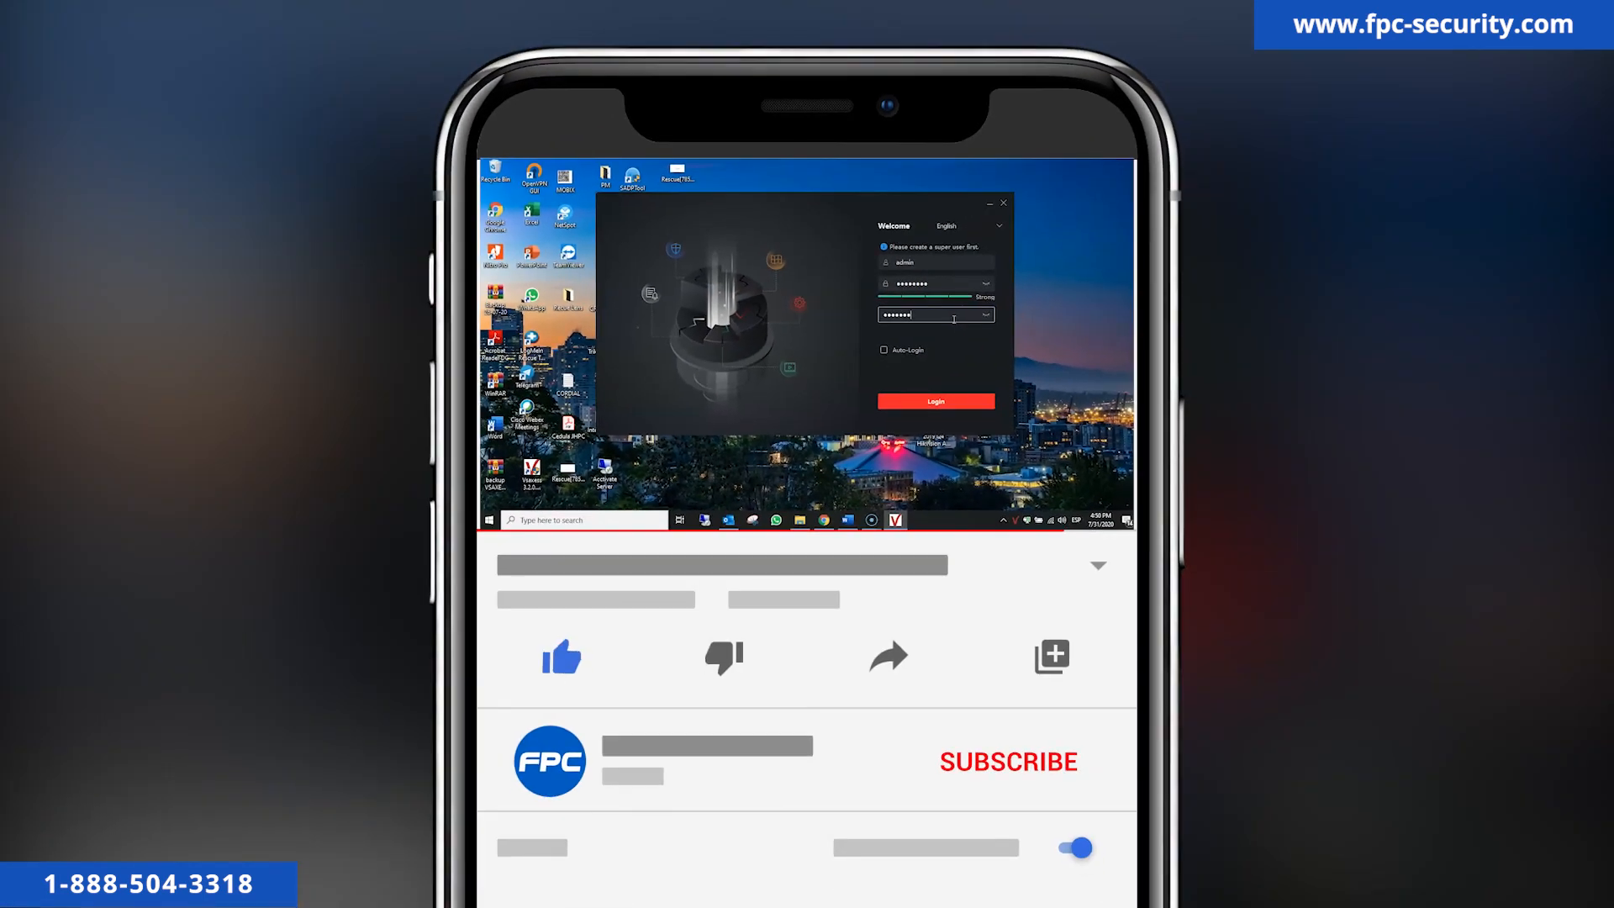